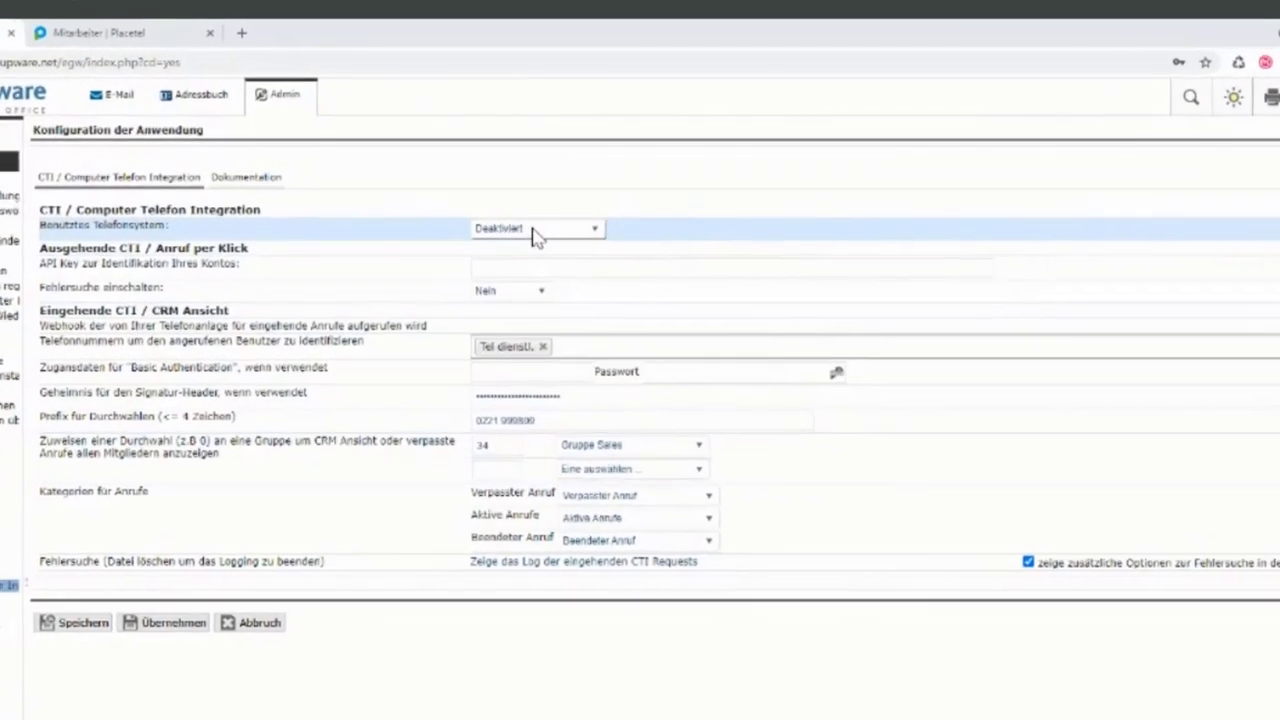
# - Select Placetel as the phone system and enter the administrator's e-mail login and stored password
pyautogui.click(481, 157)
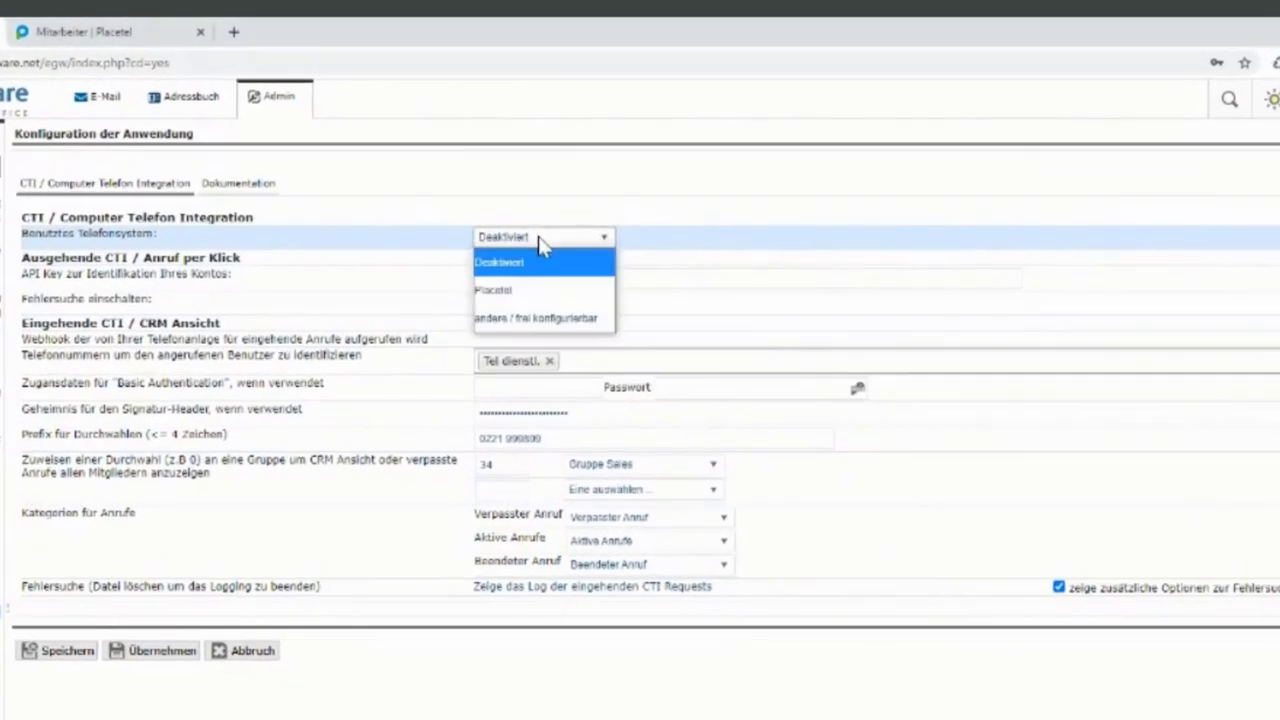
pyautogui.click(516, 292)
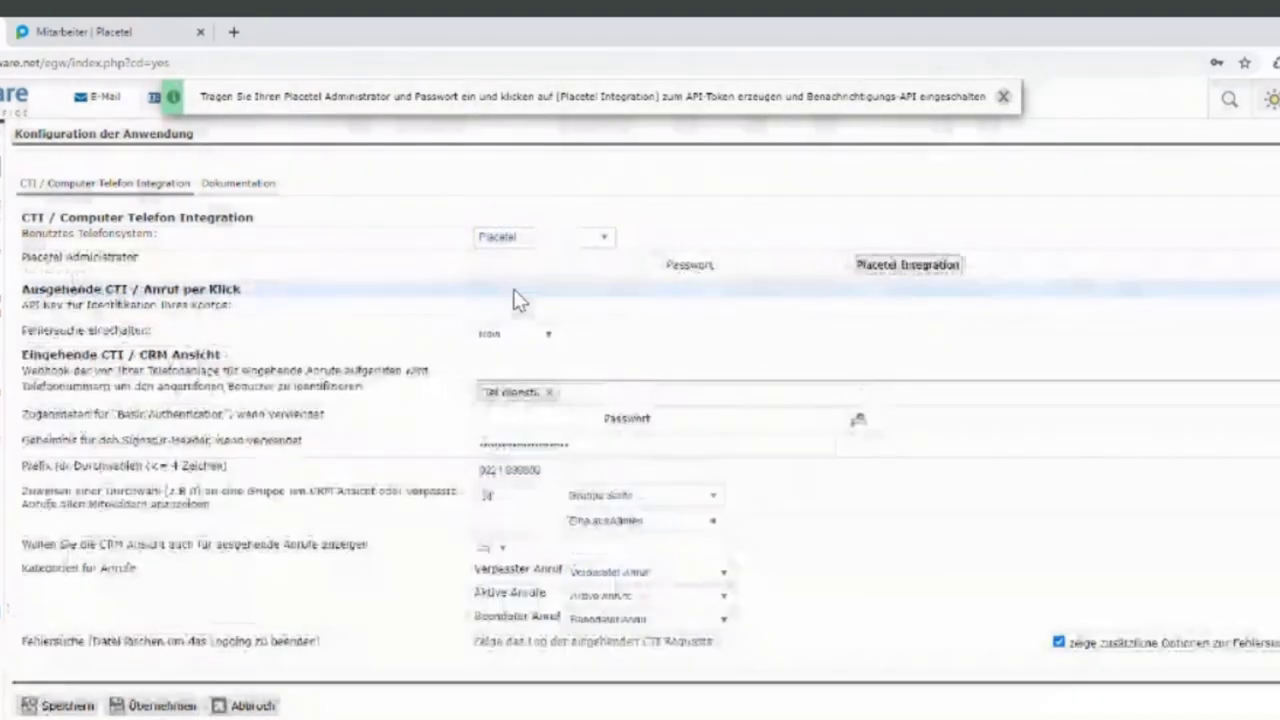
pyautogui.click(502, 265)
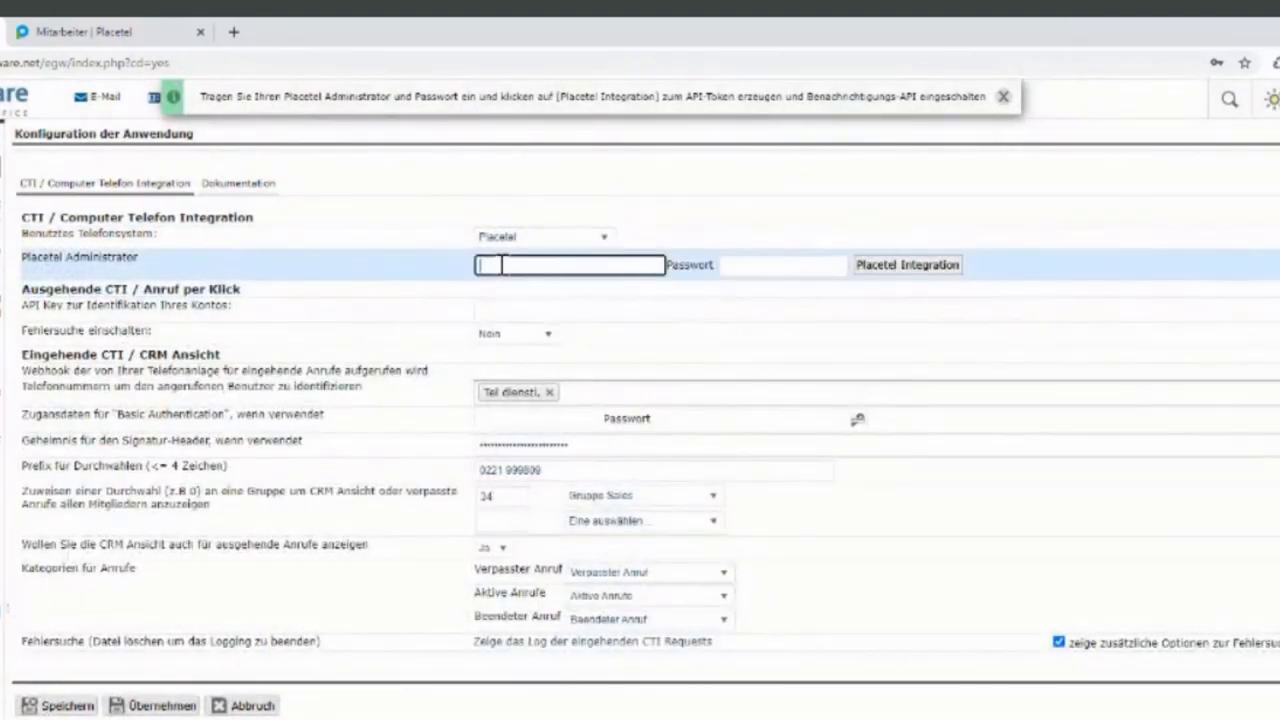
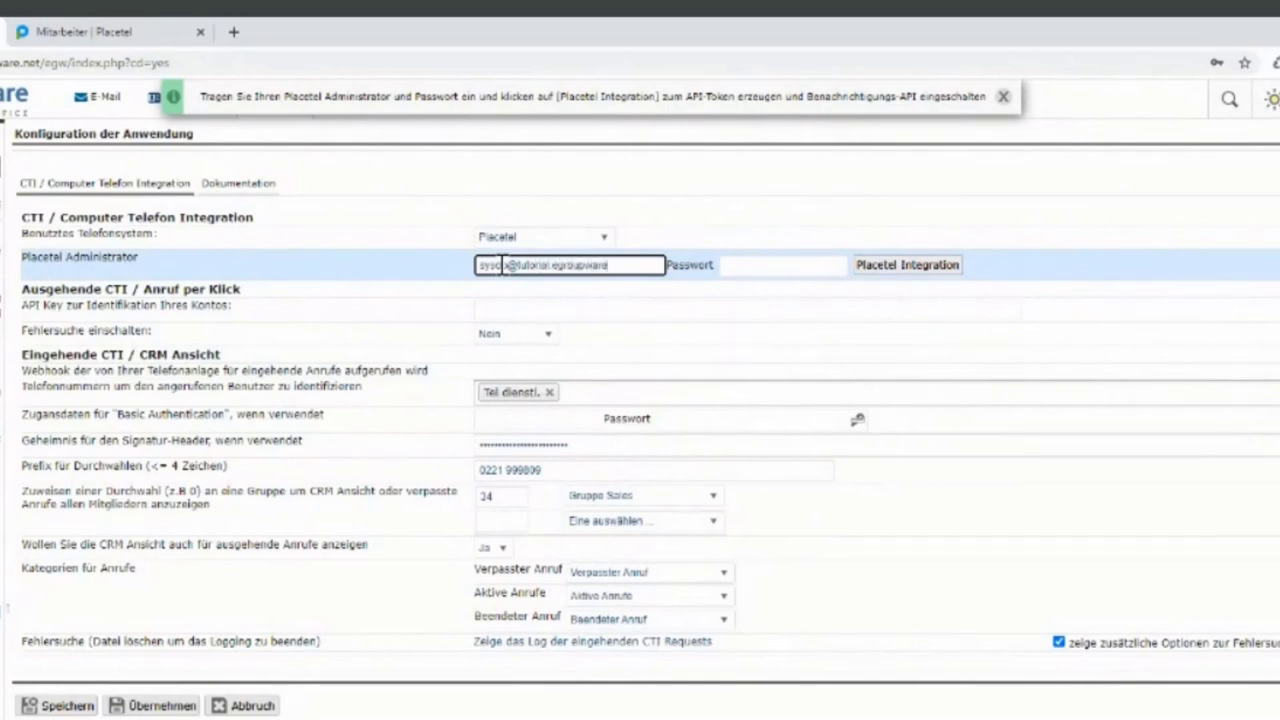
pyautogui.press('Tab')
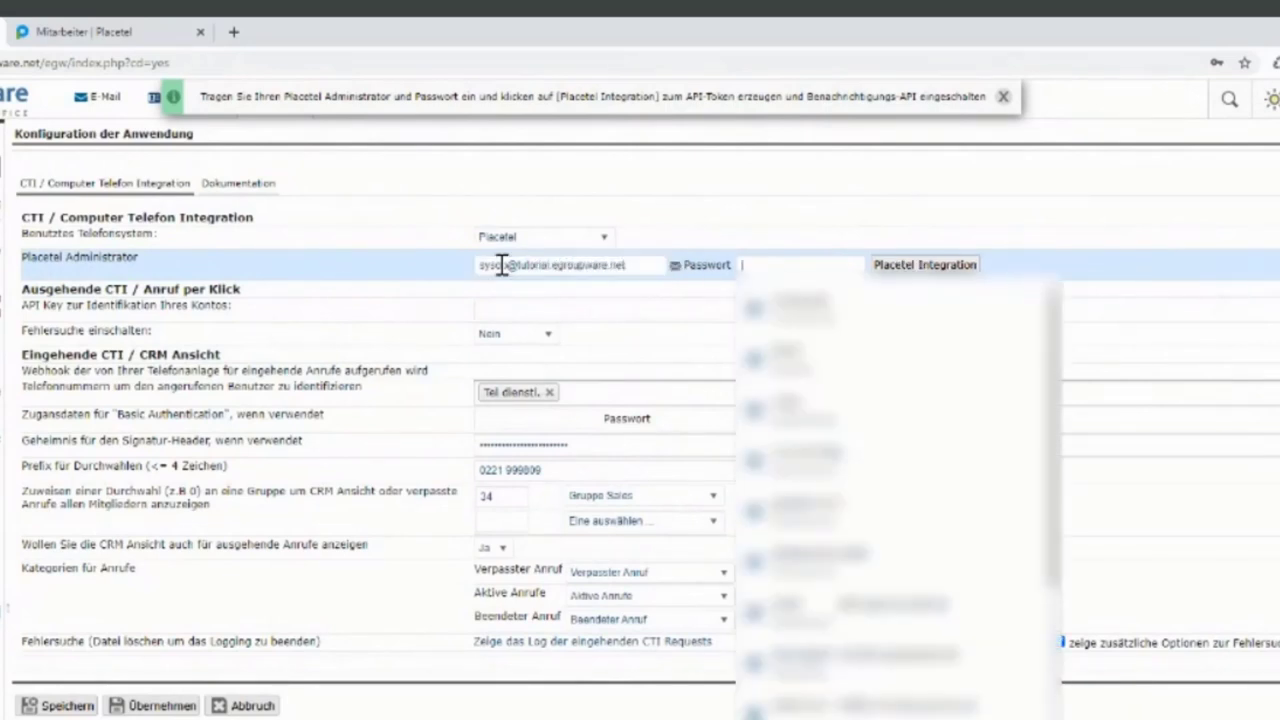
pyautogui.hotkey('ctrl', 'v')
pyautogui.click(891, 213)
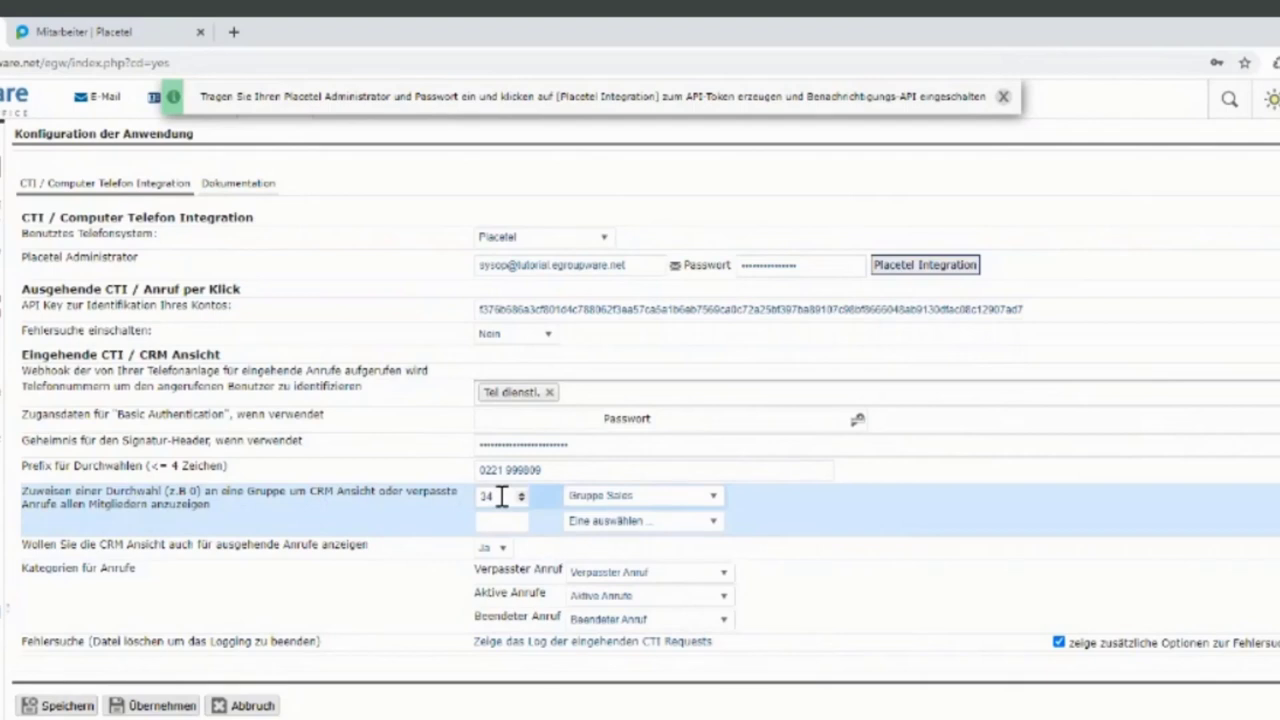
pyautogui.moveTo(479, 470); pyautogui.dragTo(541, 471)
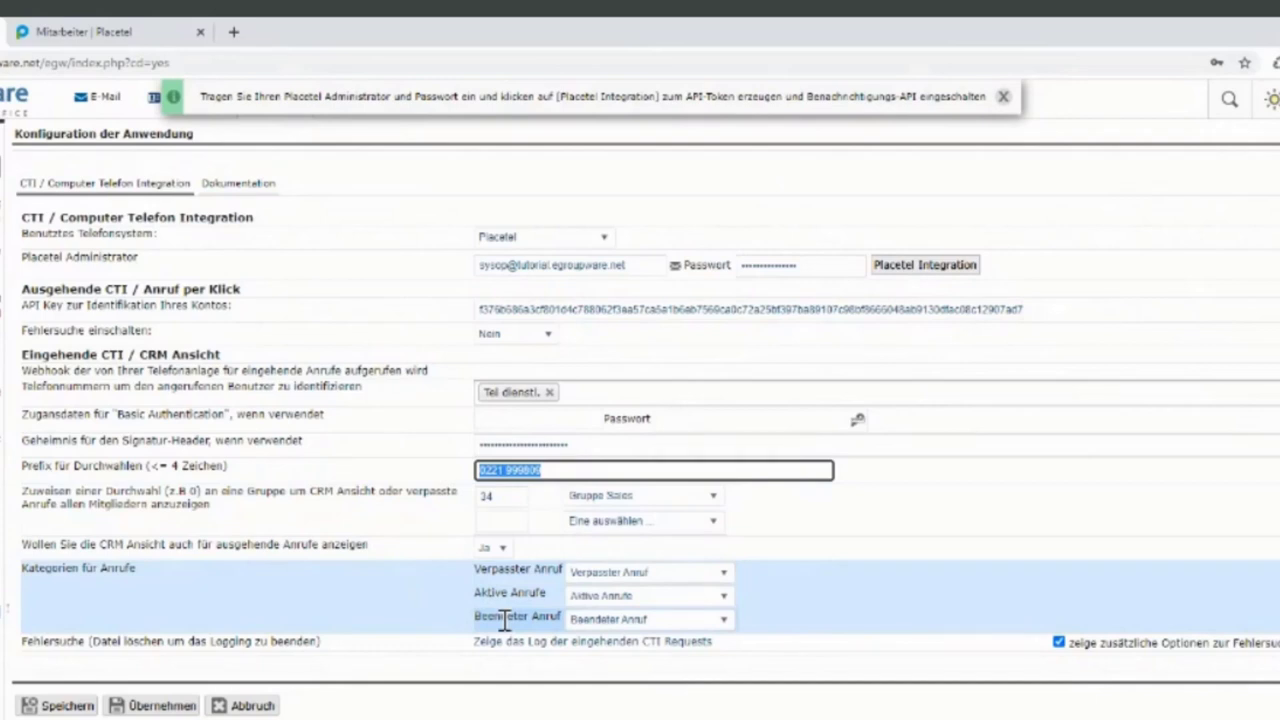
pyautogui.click(445, 620)
pyautogui.click(80, 706)
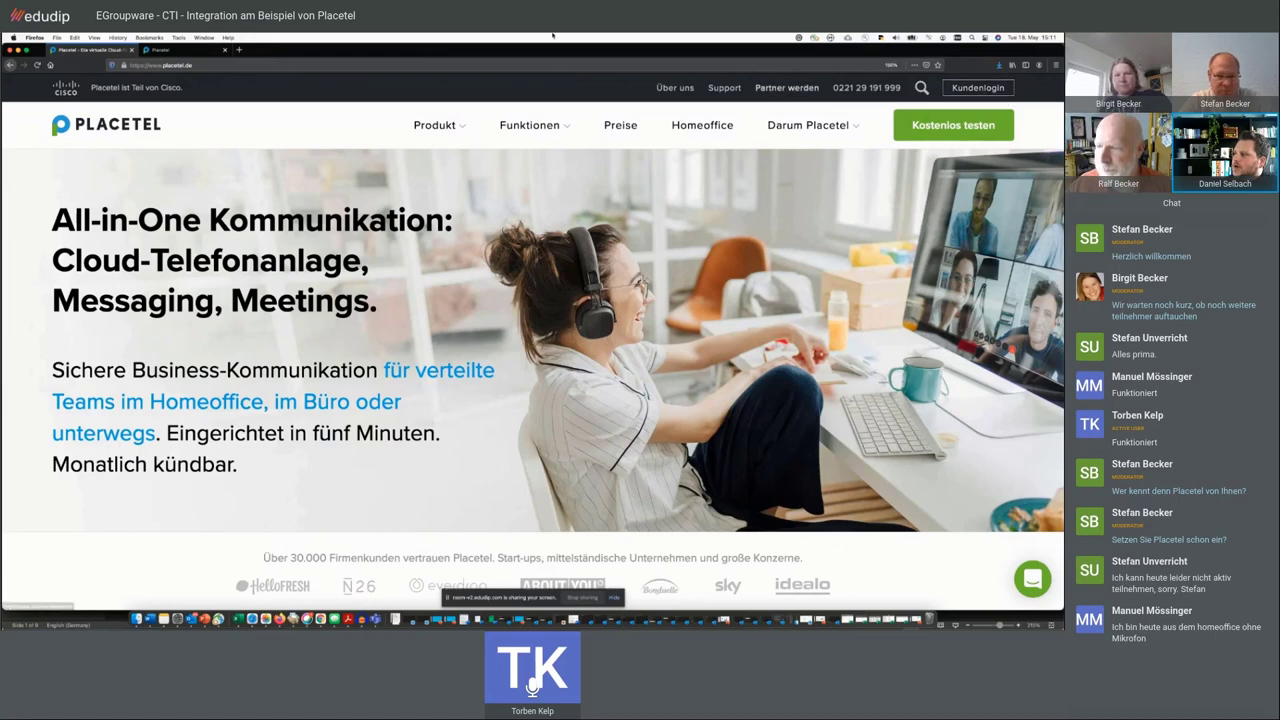
# - Switch to the Placetel account dashboard and dismiss the number-ordering notice
pyautogui.click(186, 53)
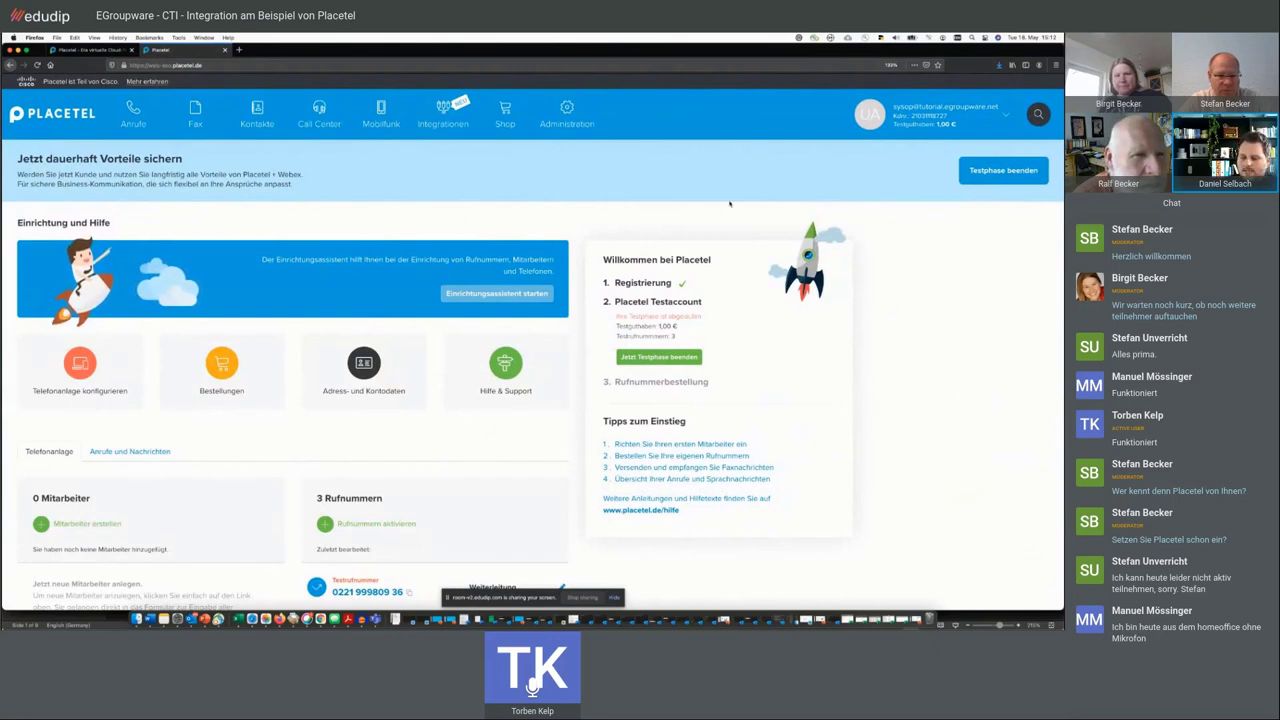
pyautogui.scroll(-2, 620, 194)
pyautogui.scroll(2, 647, 192)
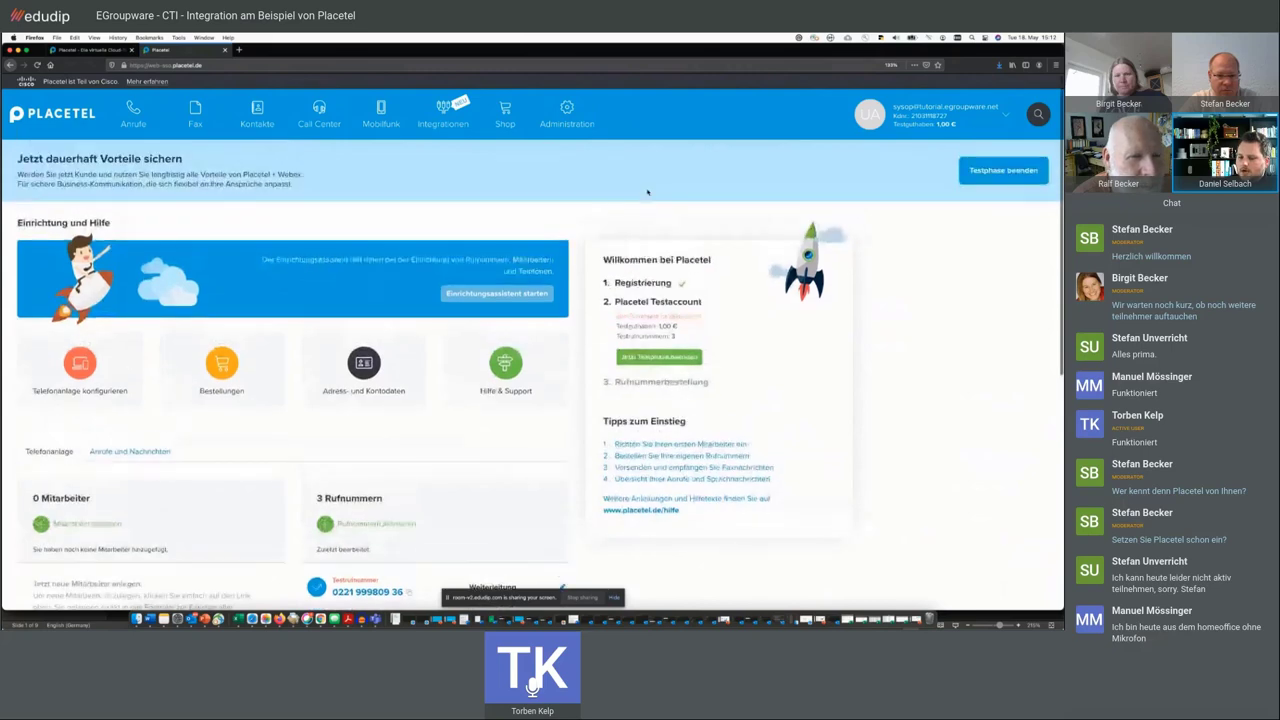
pyautogui.scroll(-2, 615, 191)
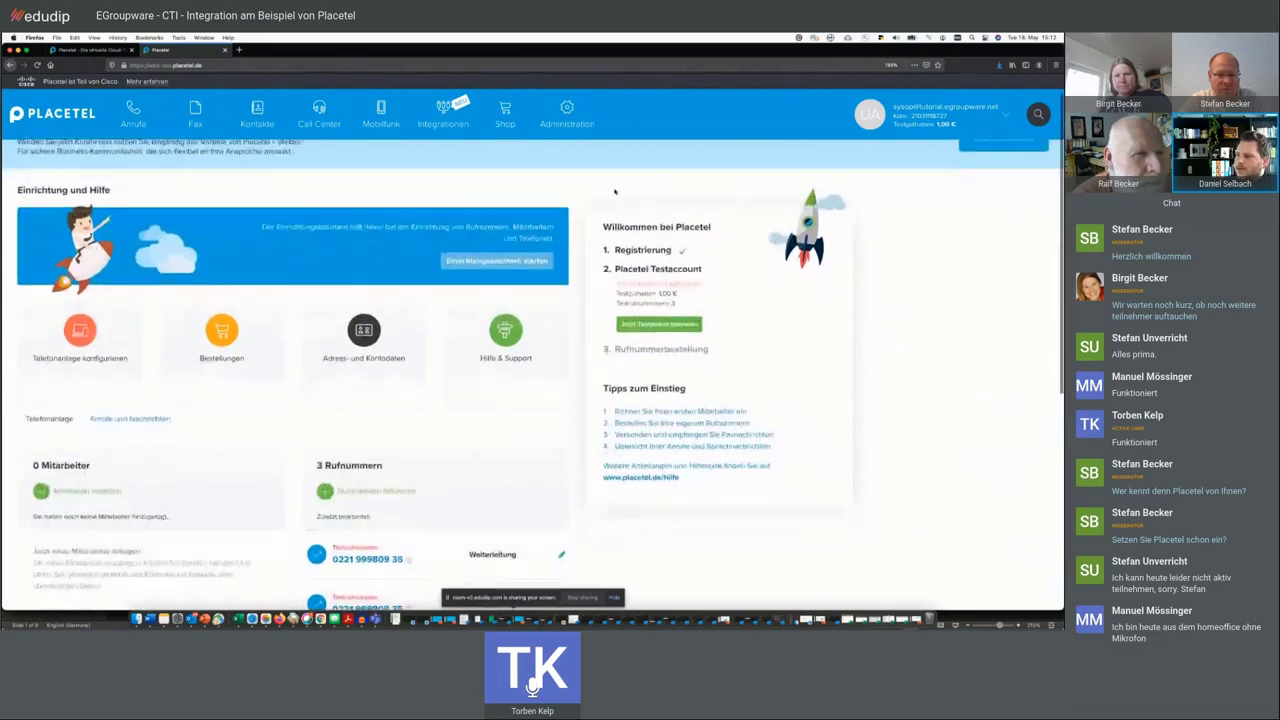
pyautogui.click(668, 347)
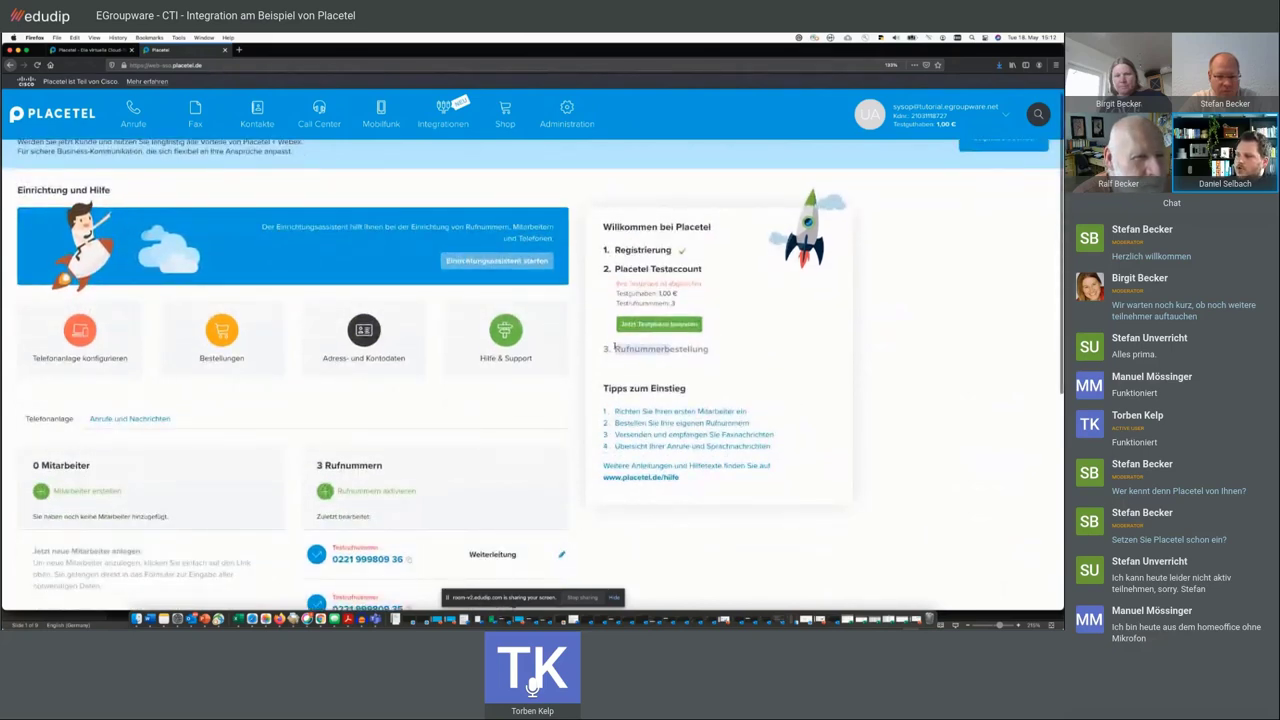
pyautogui.click(619, 281)
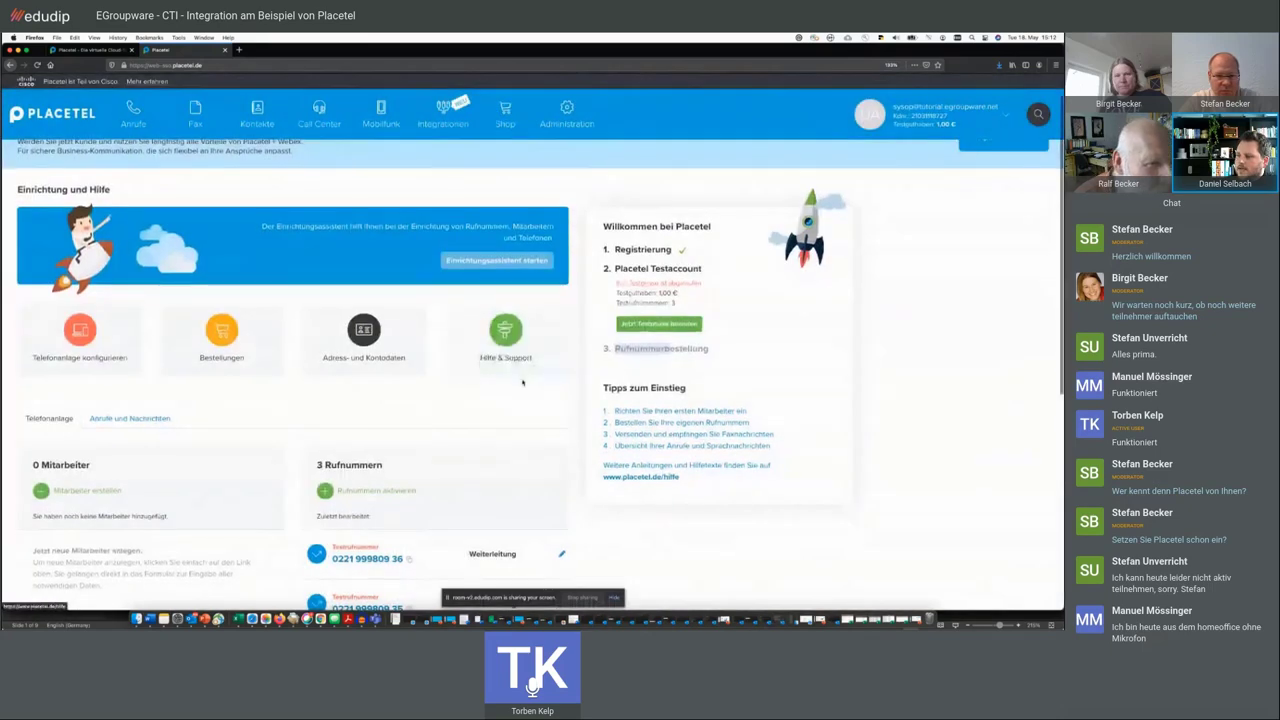
# - Review the empty Mitarbeiter, VoIP-Ziele and IP-Endgeräte sections, each showing 0 entries
pyautogui.scroll(-5, 353, 512)
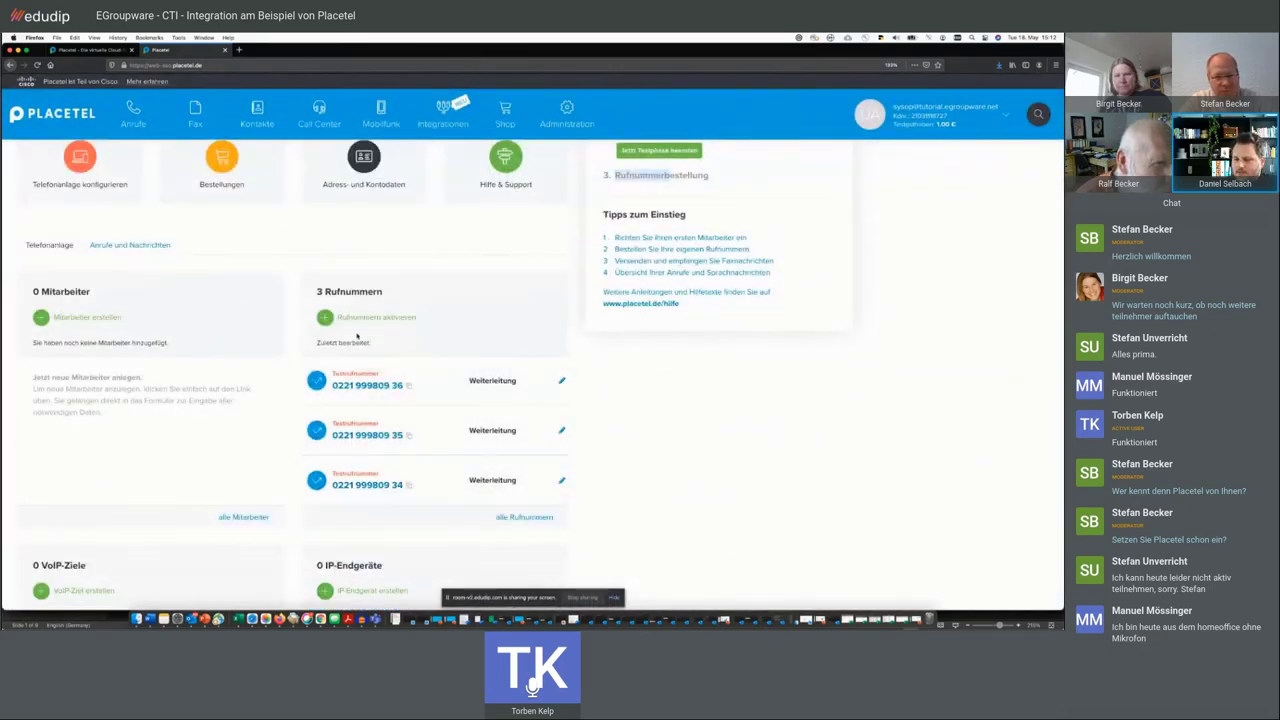
pyautogui.scroll(-3, 286, 313)
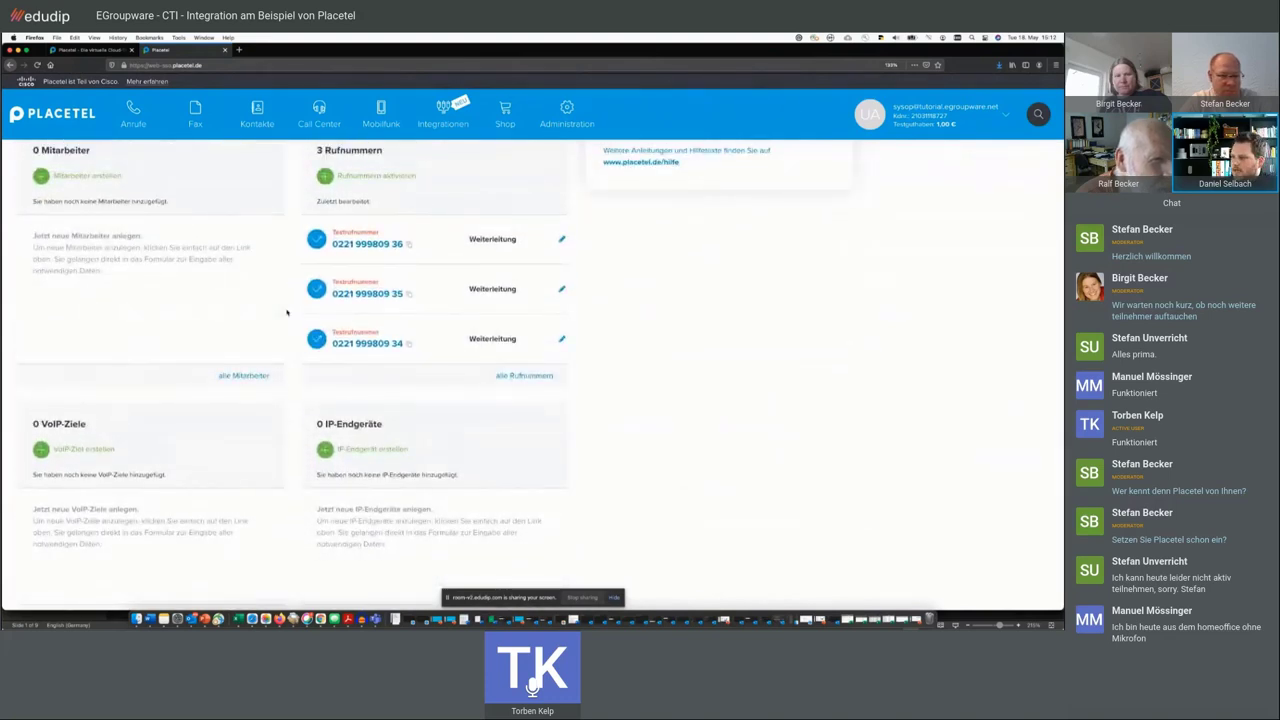
pyautogui.moveTo(108, 270); pyautogui.dragTo(33, 234)
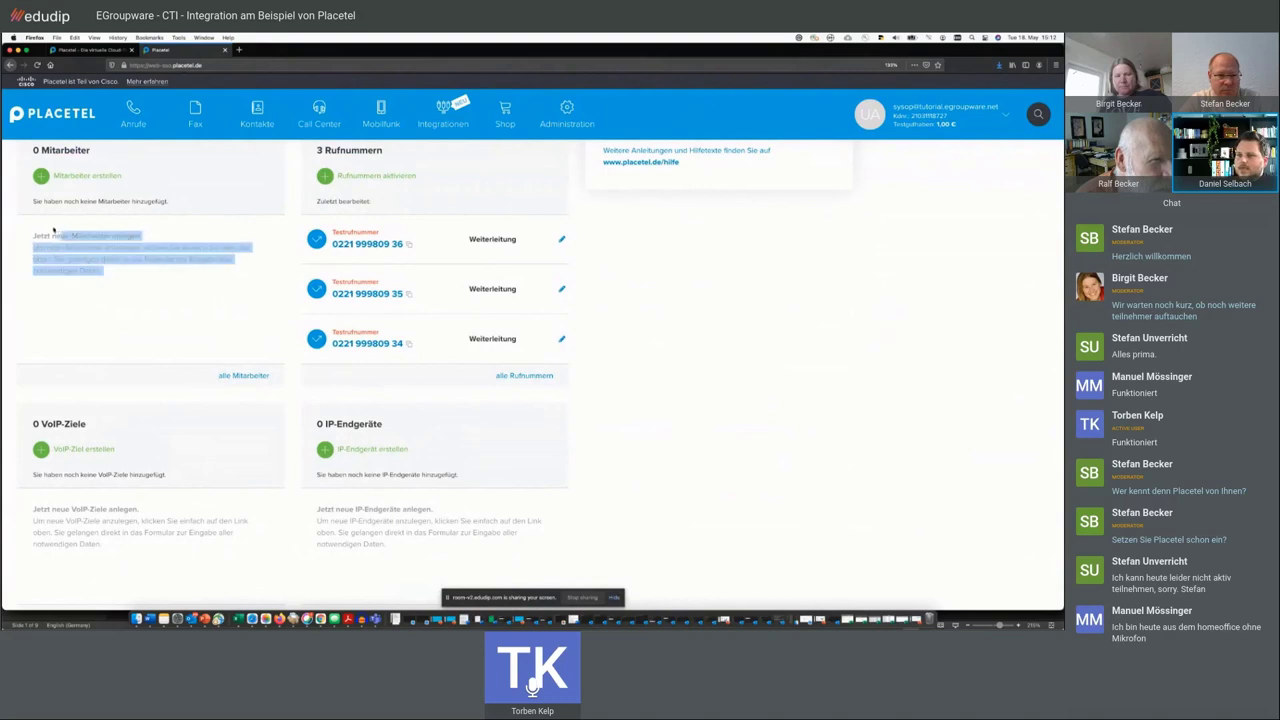
pyautogui.click(42, 420)
pyautogui.moveTo(88, 424); pyautogui.dragTo(32, 424)
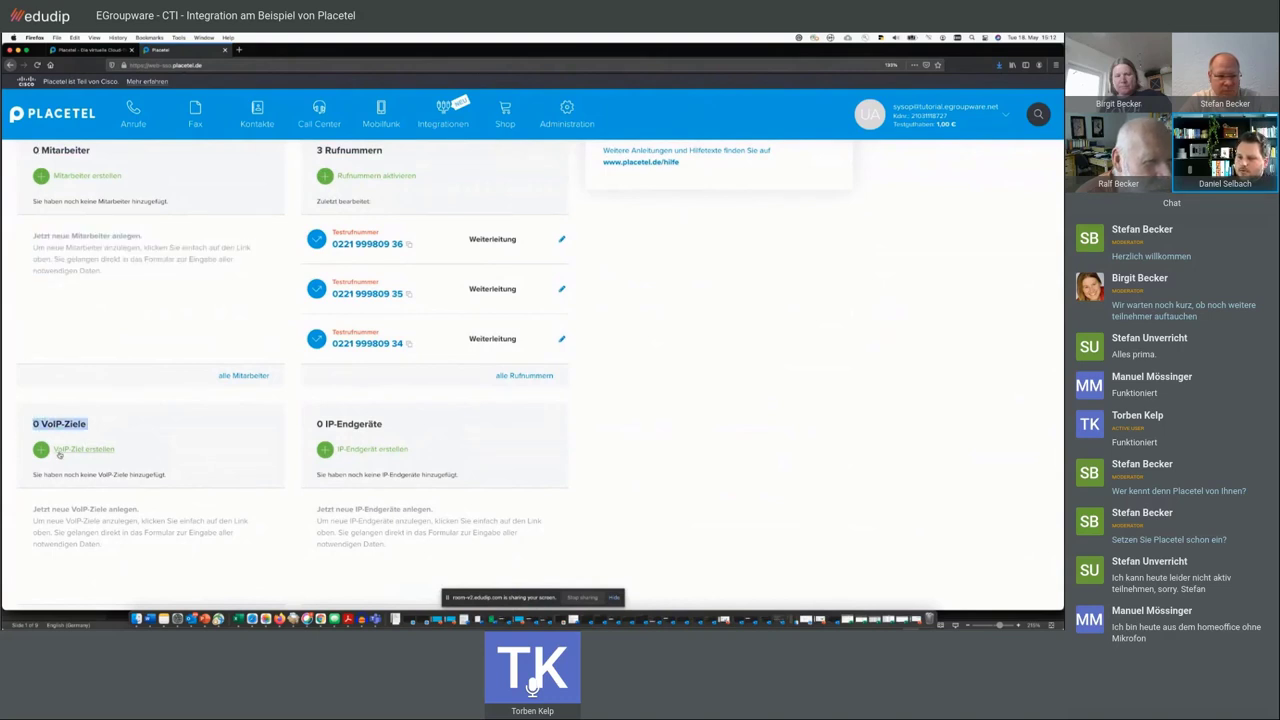
pyautogui.click(45, 428)
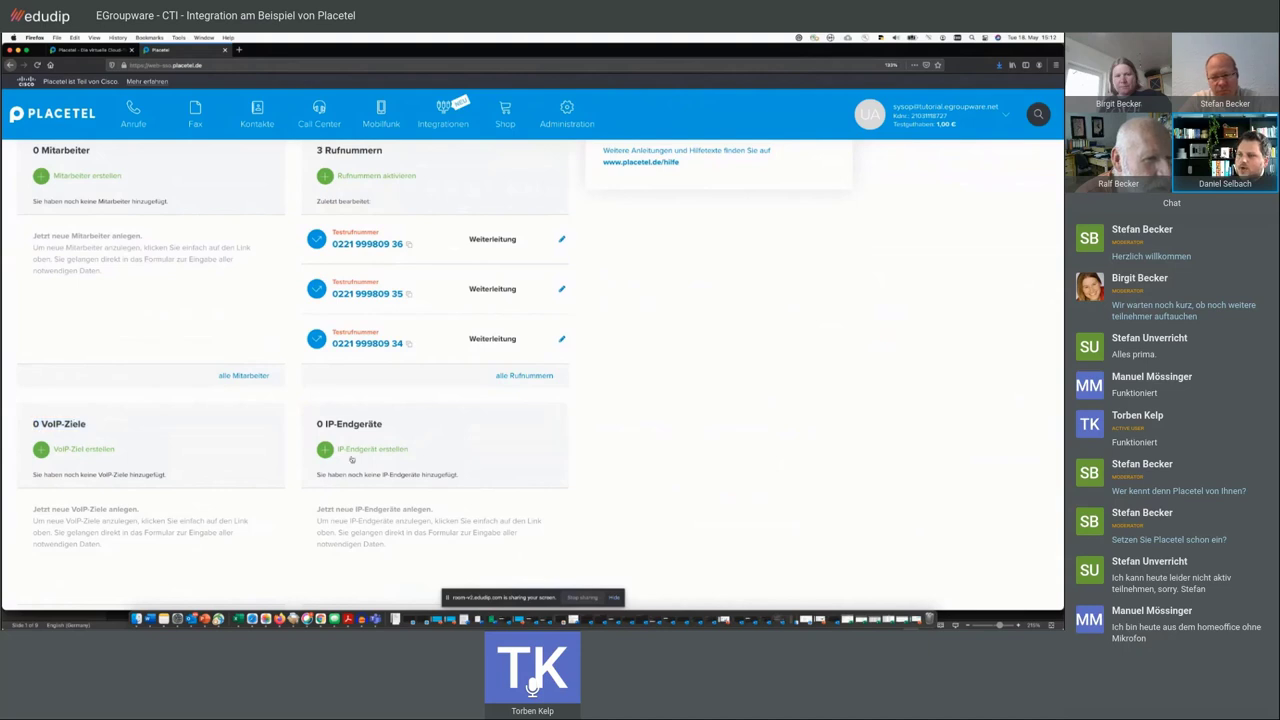
pyautogui.moveTo(388, 428); pyautogui.dragTo(320, 418)
pyautogui.click(320, 418)
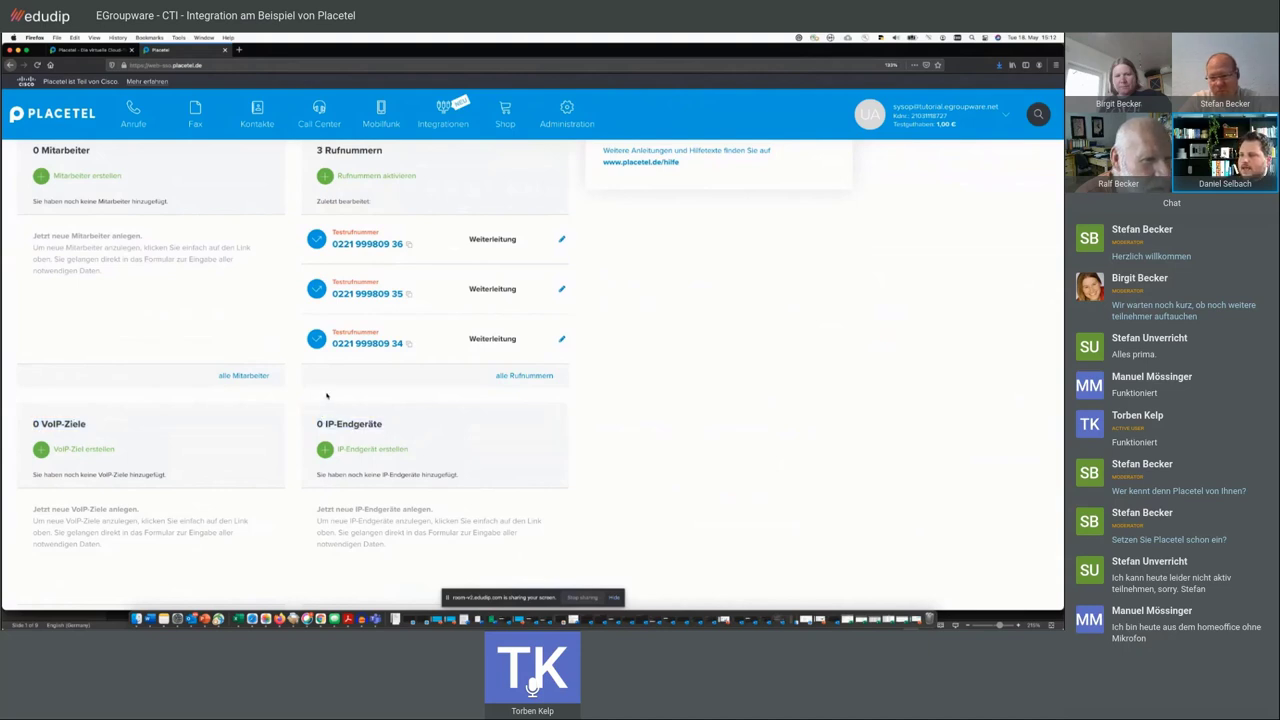
pyautogui.scroll(3, 300, 370)
pyautogui.scroll(4, 297, 363)
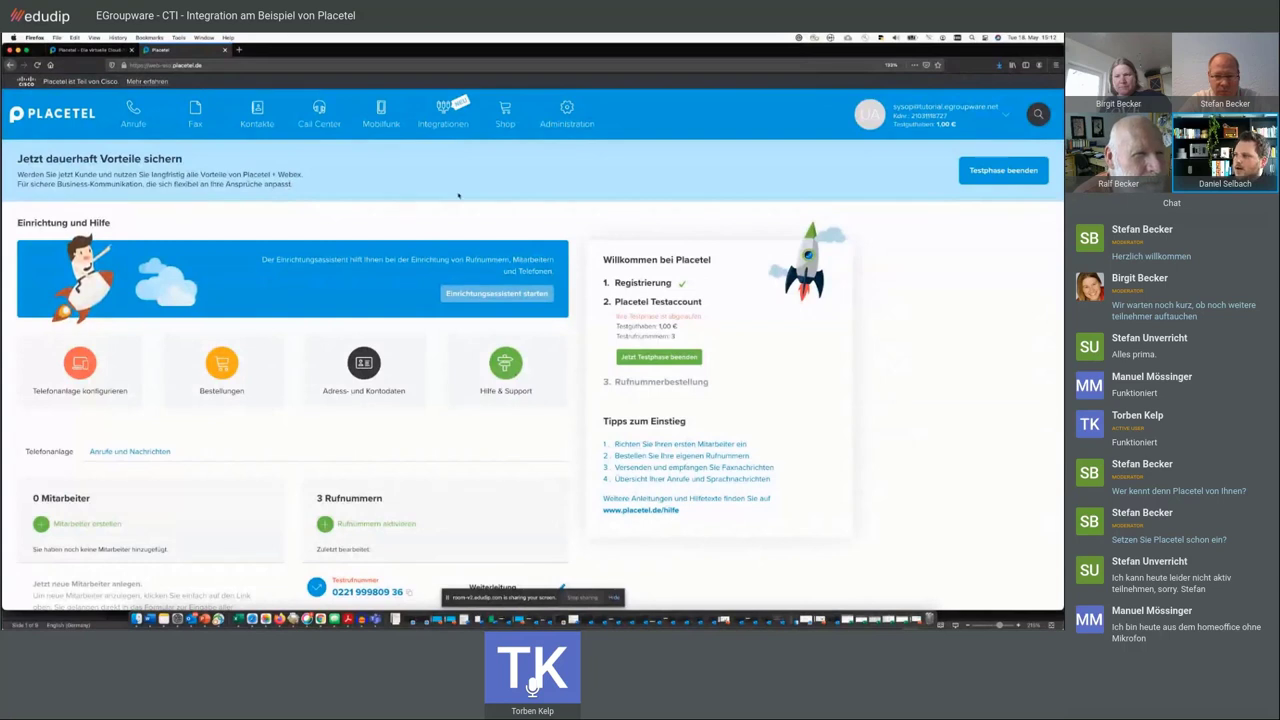
pyautogui.moveTo(567, 115)
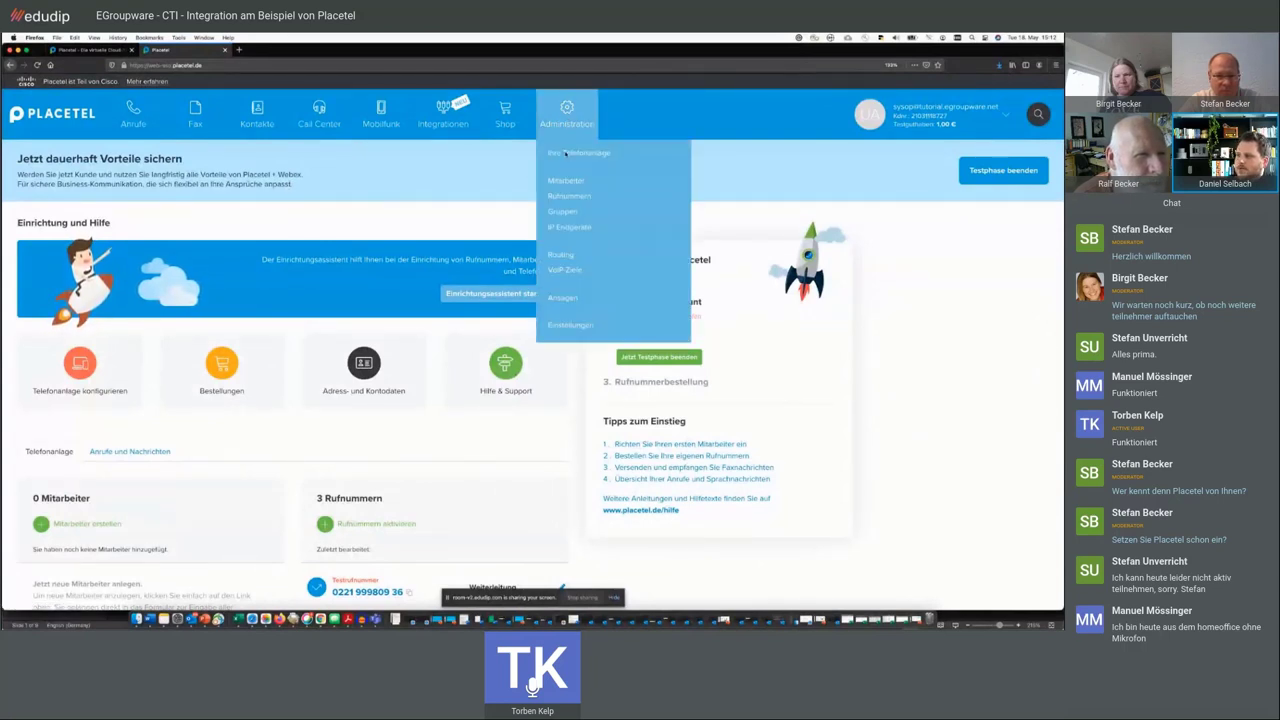
pyautogui.click(559, 187)
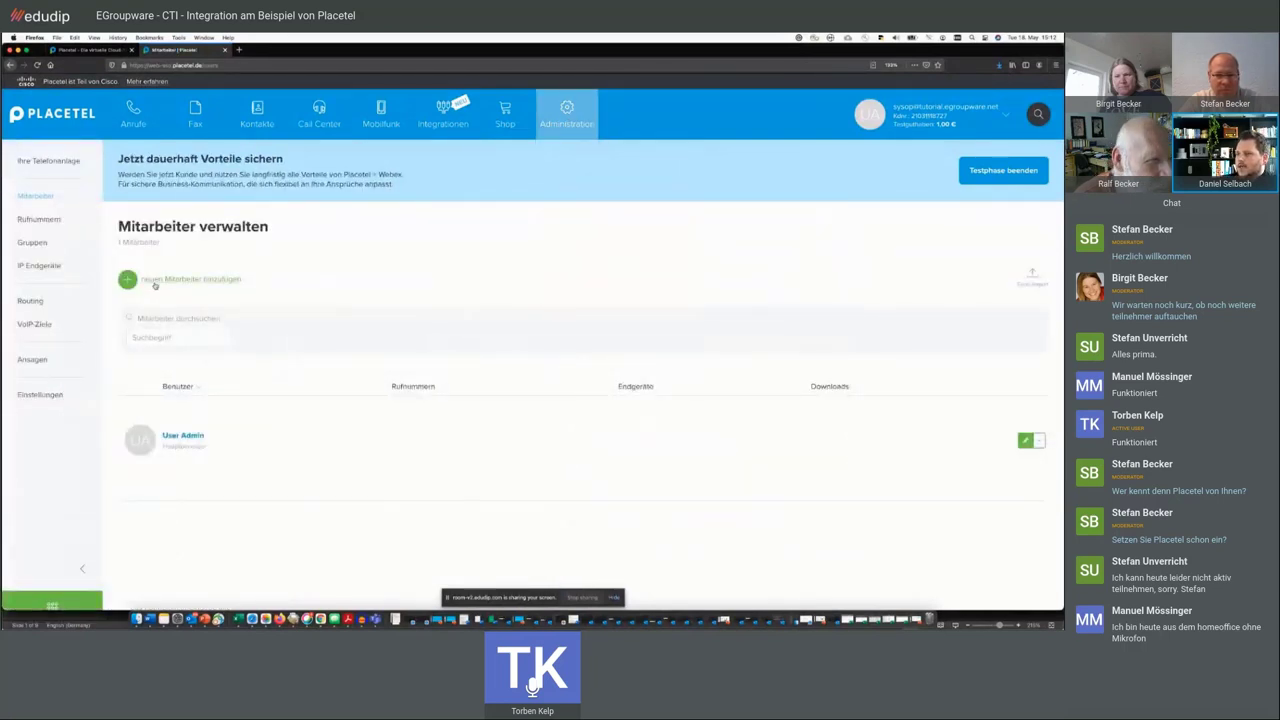
pyautogui.click(215, 281)
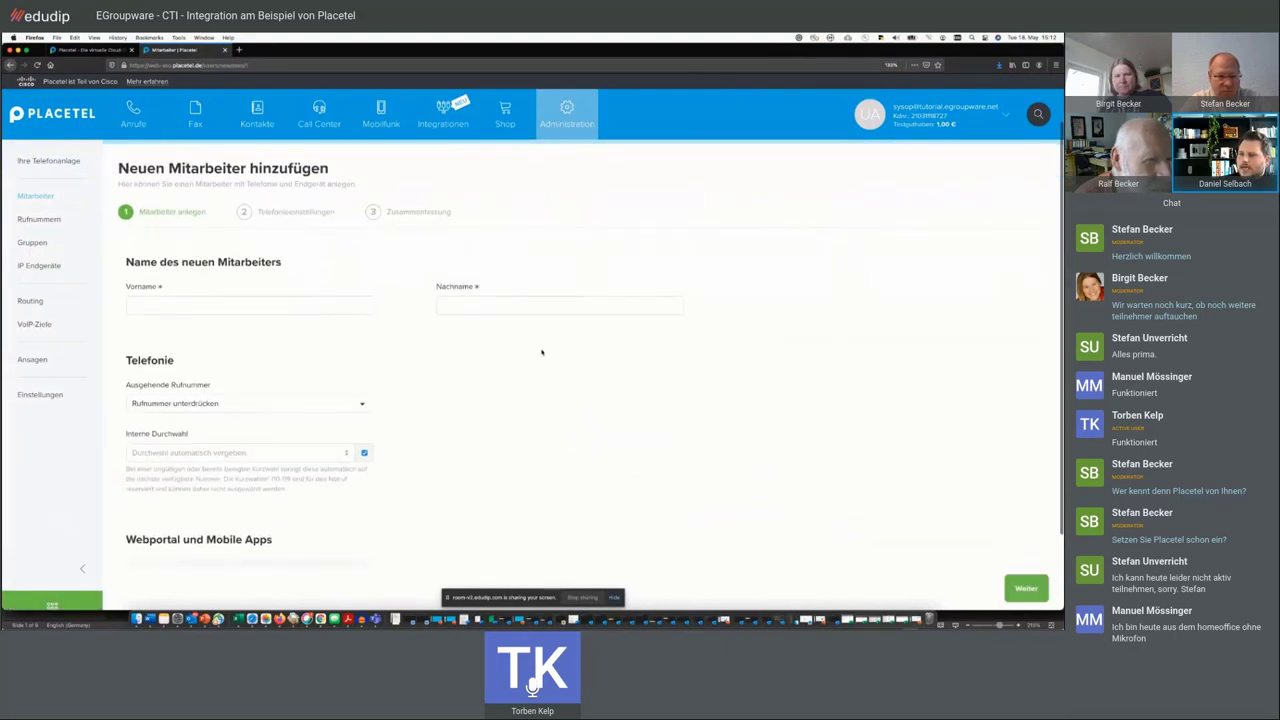
pyautogui.click(304, 398)
pyautogui.click(525, 506)
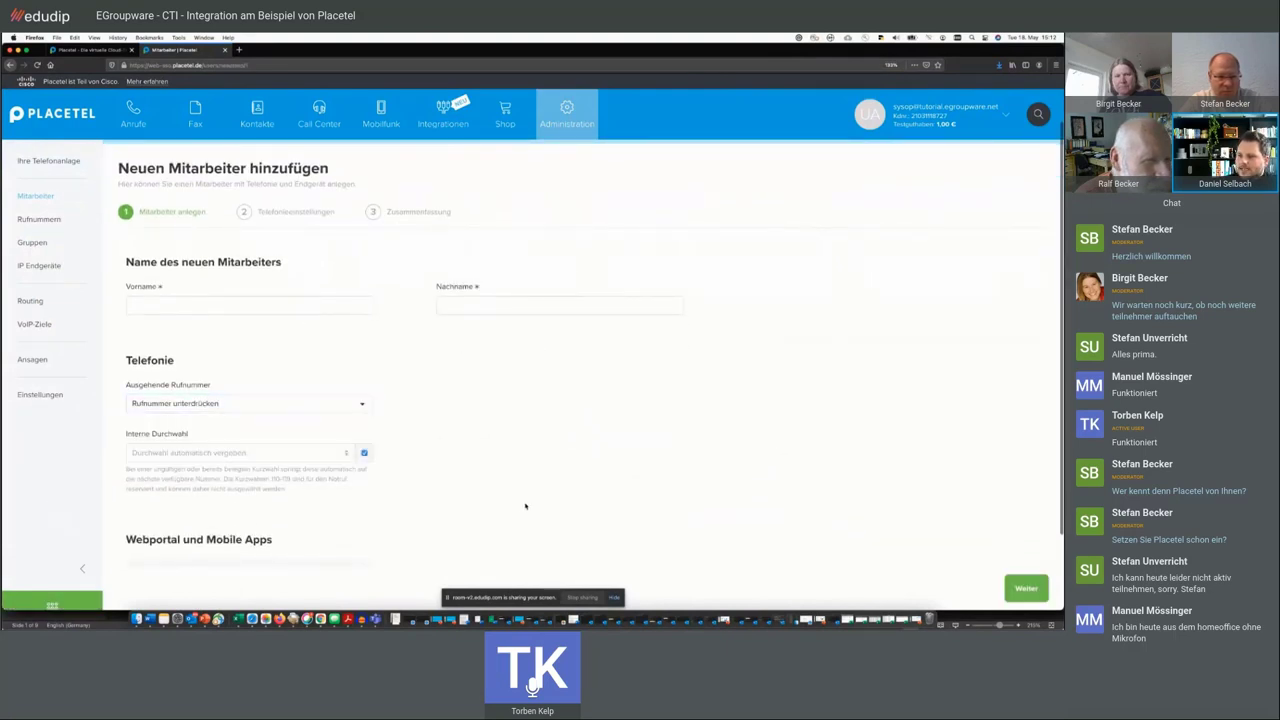
pyautogui.click(255, 453)
pyautogui.scroll(-2, 372, 524)
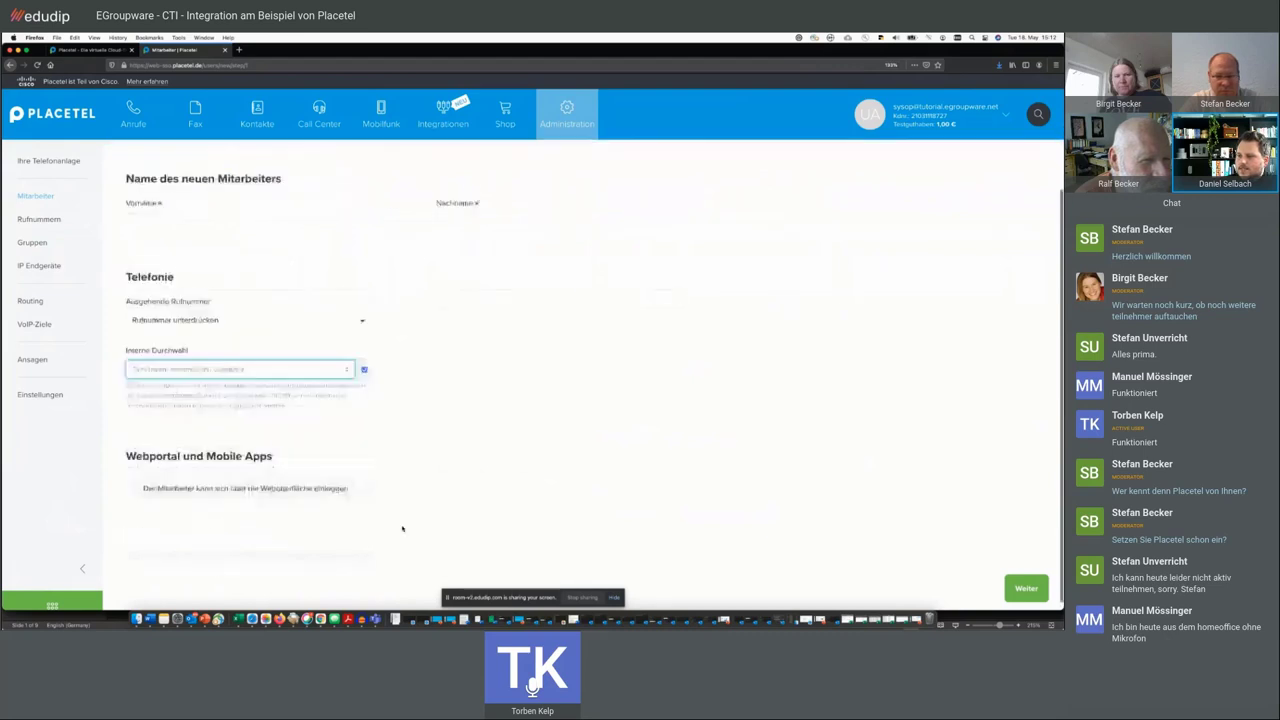
pyautogui.click(263, 482)
pyautogui.scroll(-1, 327, 505)
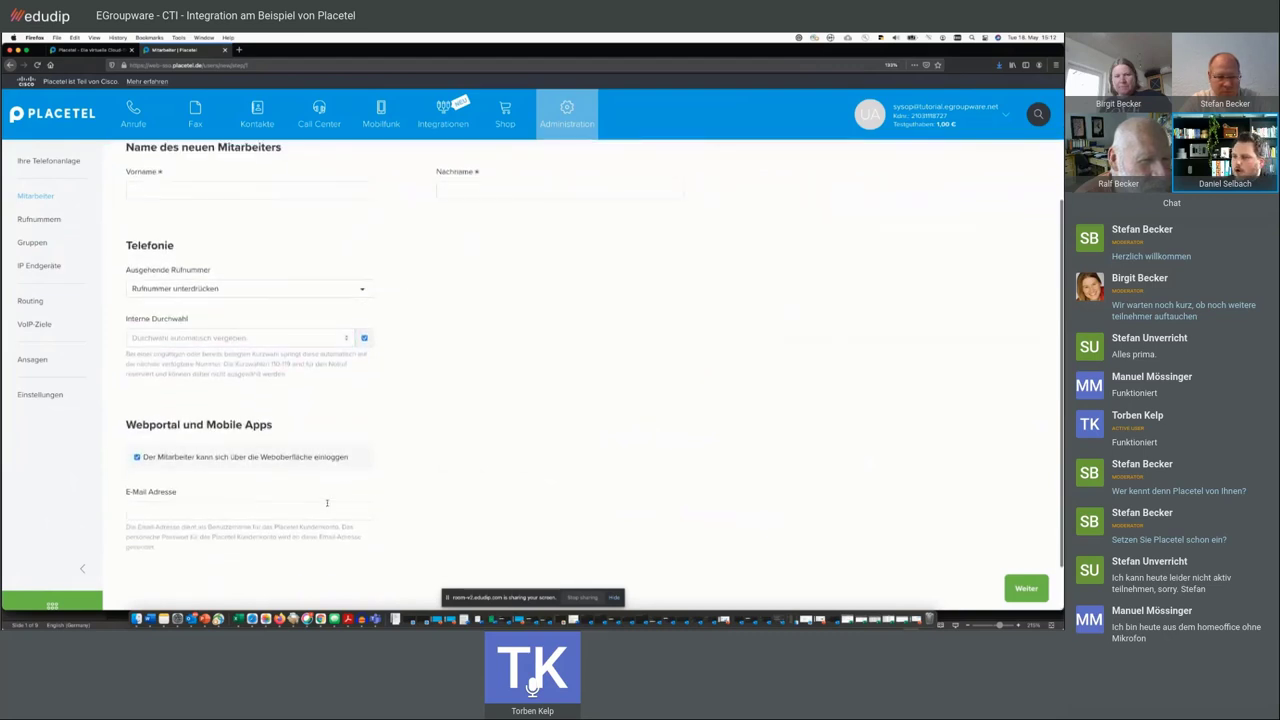
pyautogui.scroll(2, 327, 505)
pyautogui.scroll(3, 327, 505)
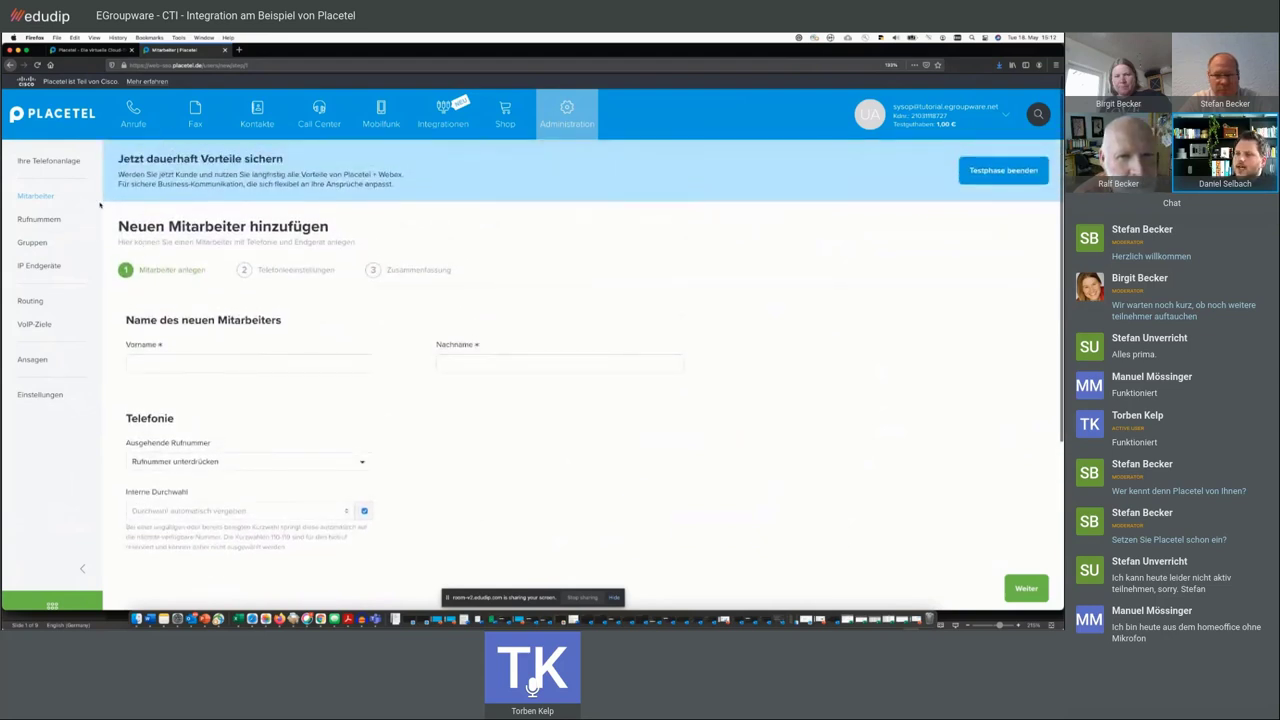
pyautogui.click(42, 198)
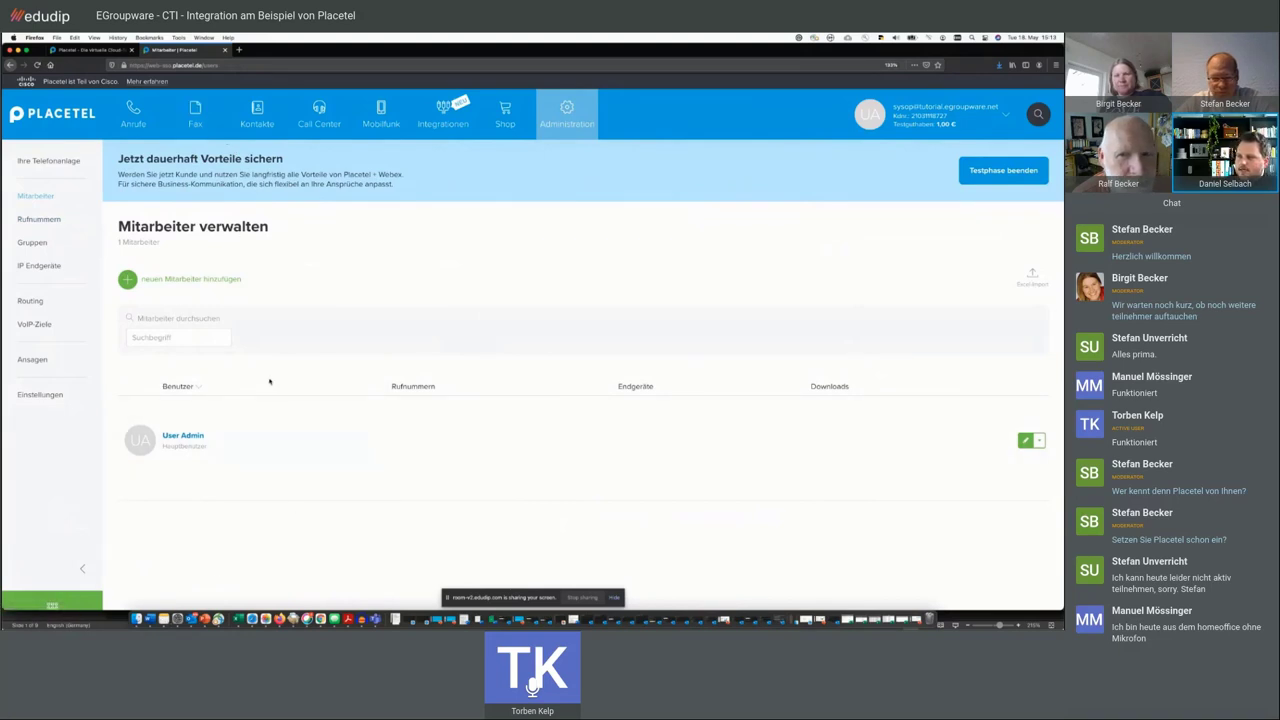
pyautogui.tripleClick(230, 222)
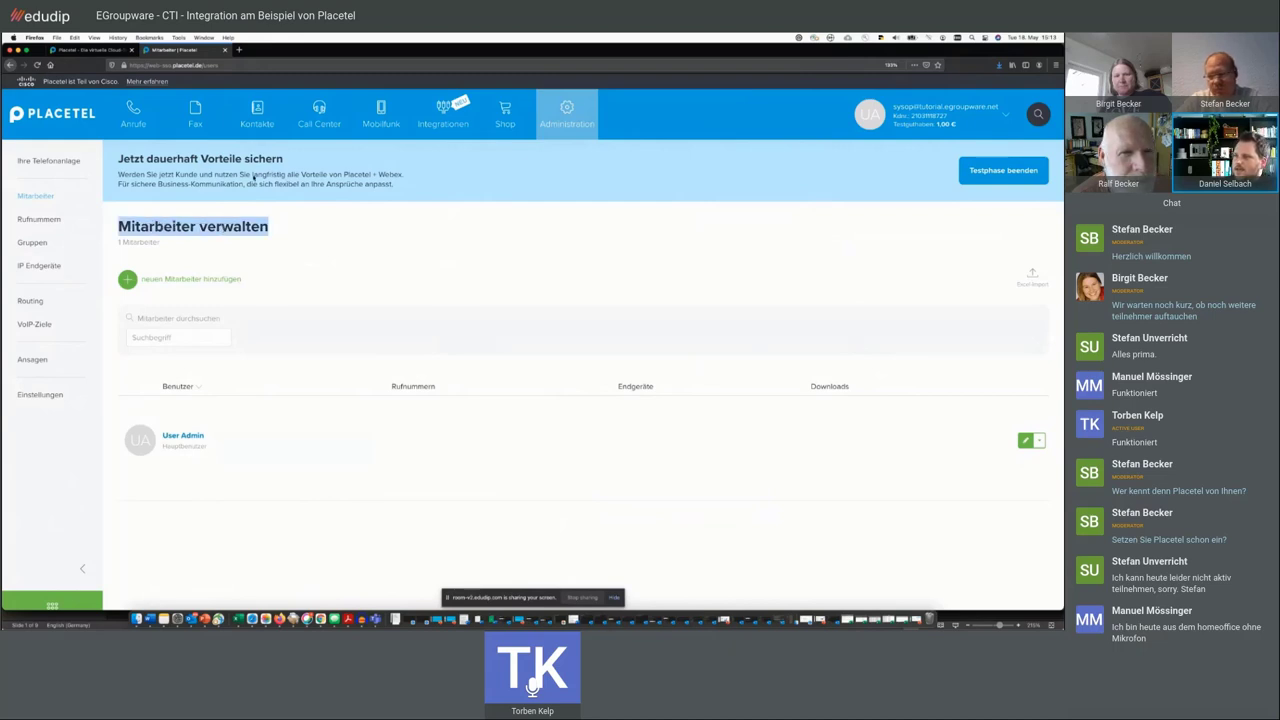
pyautogui.click(190, 255)
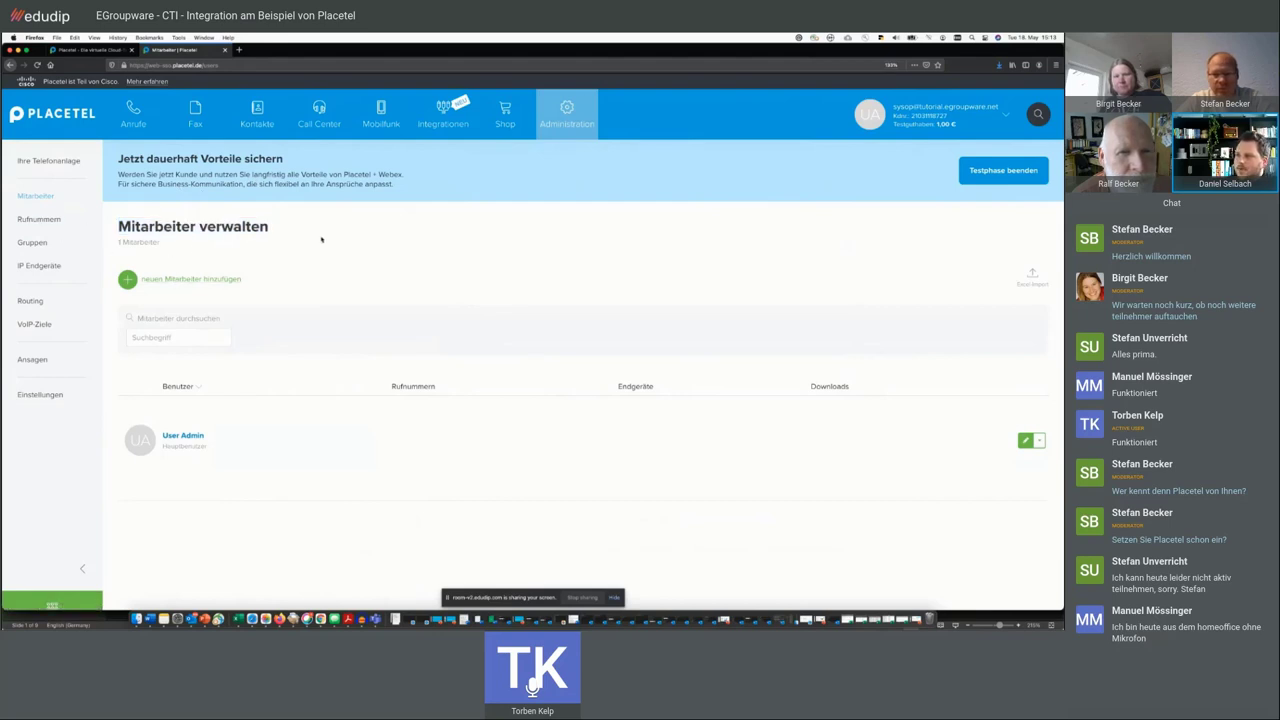
pyautogui.moveTo(139, 122)
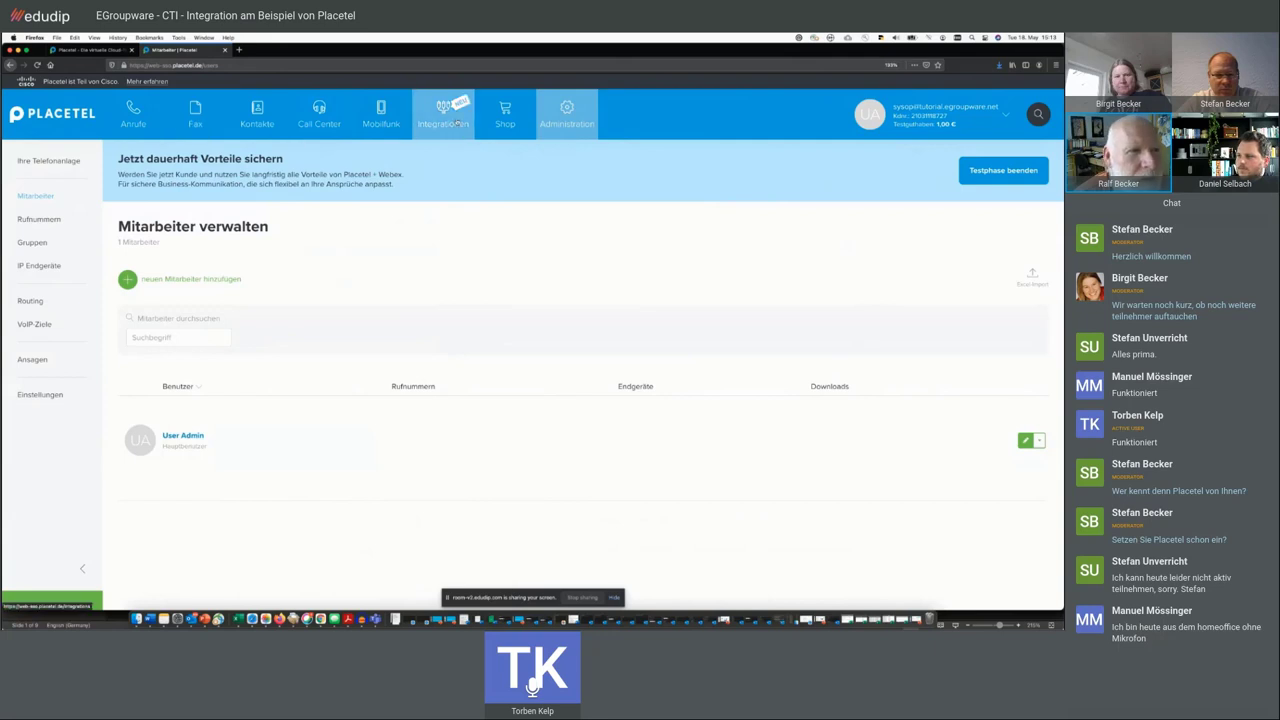
# - Open the Integrations overview and look at the Notify API details before returning
pyautogui.click(457, 124)
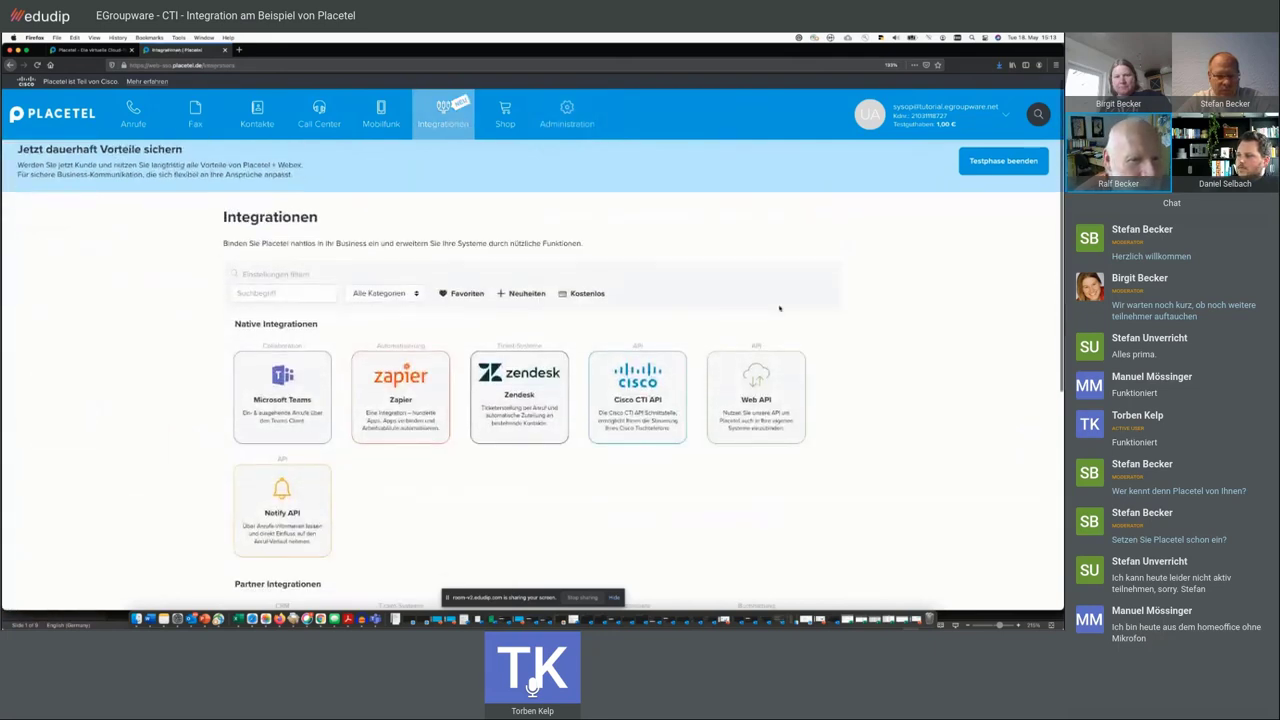
pyautogui.scroll(-3, 779, 308)
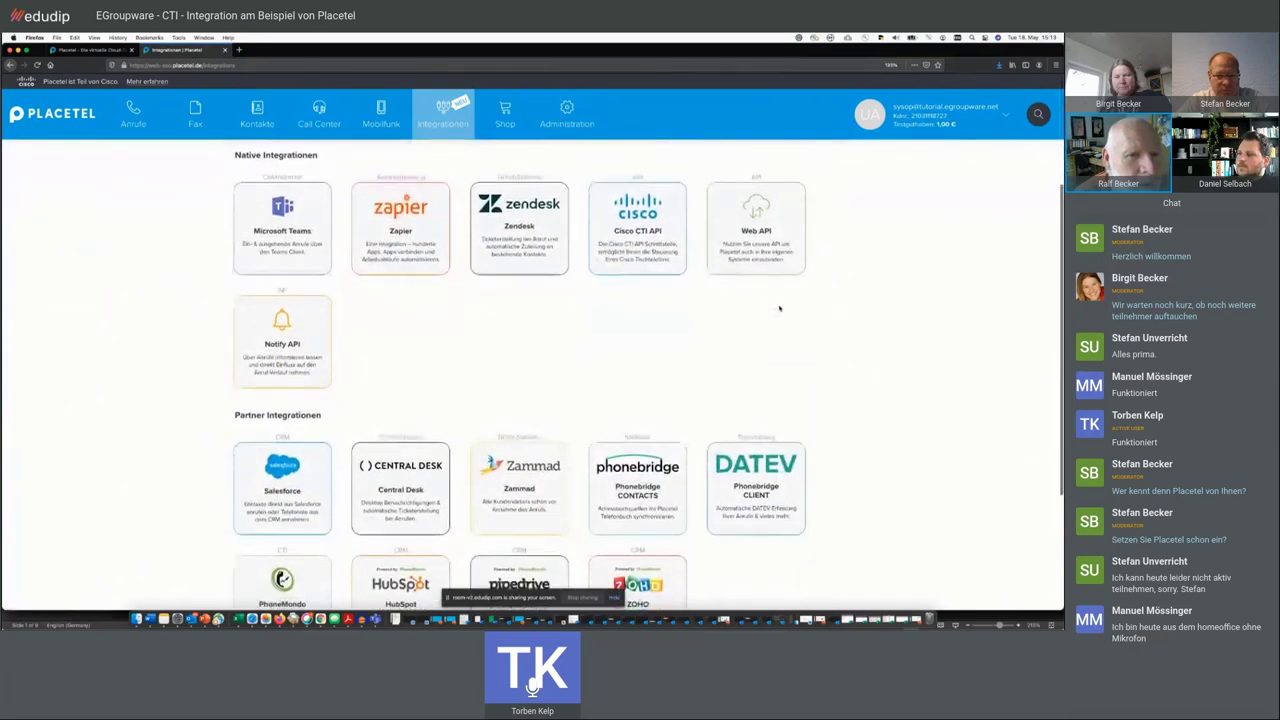
pyautogui.click(309, 318)
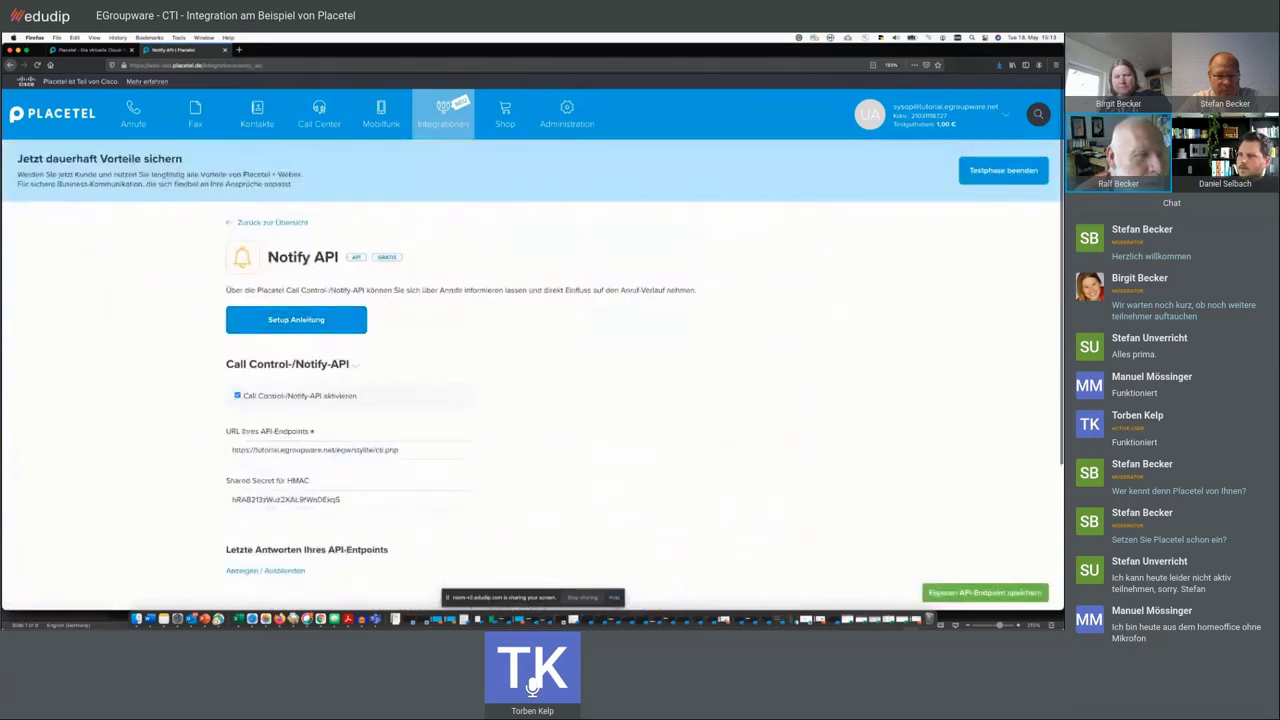
pyautogui.click(10, 65)
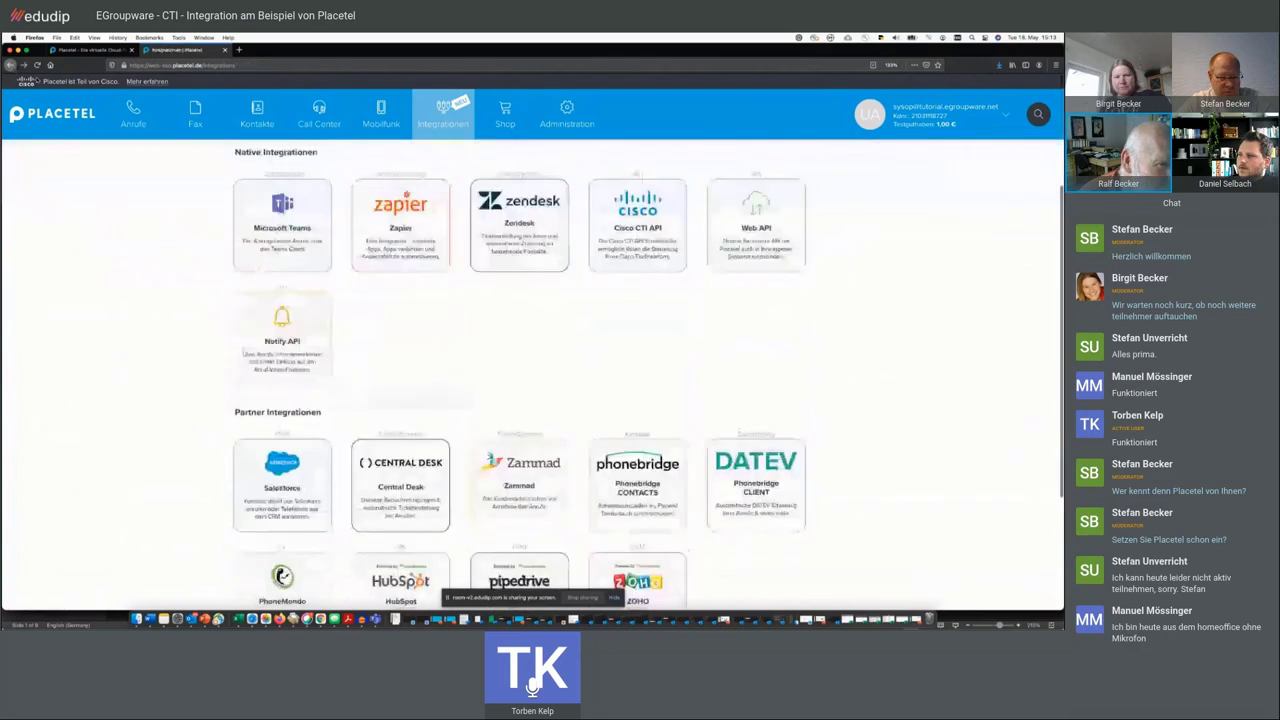
# - Open the Web API integration and highlight its masked API token and description
pyautogui.click(757, 222)
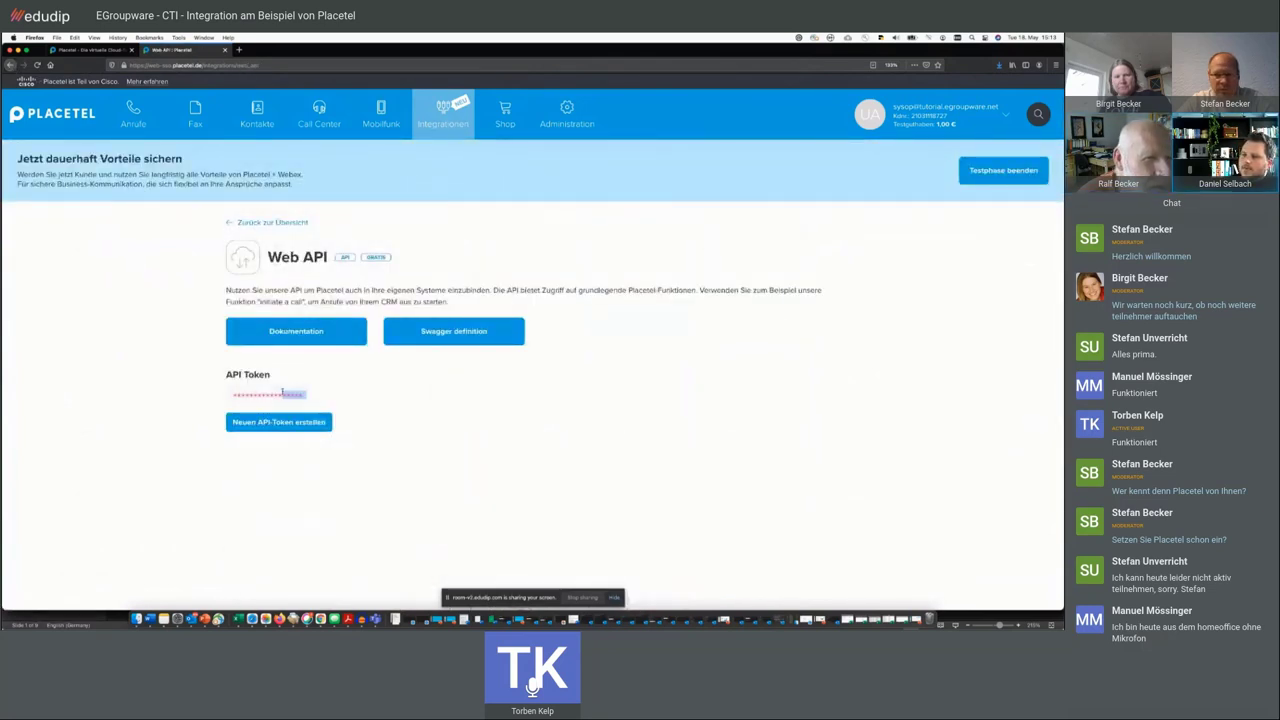
pyautogui.doubleClick(290, 395)
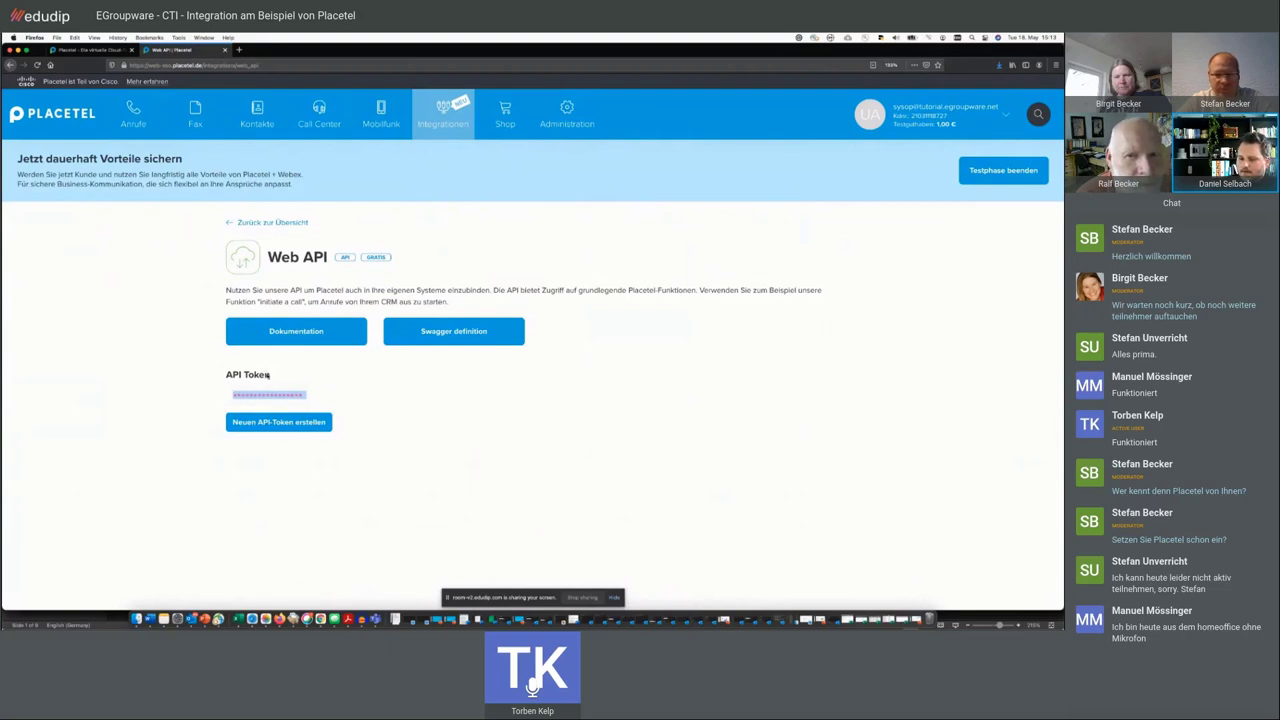
pyautogui.click(279, 396)
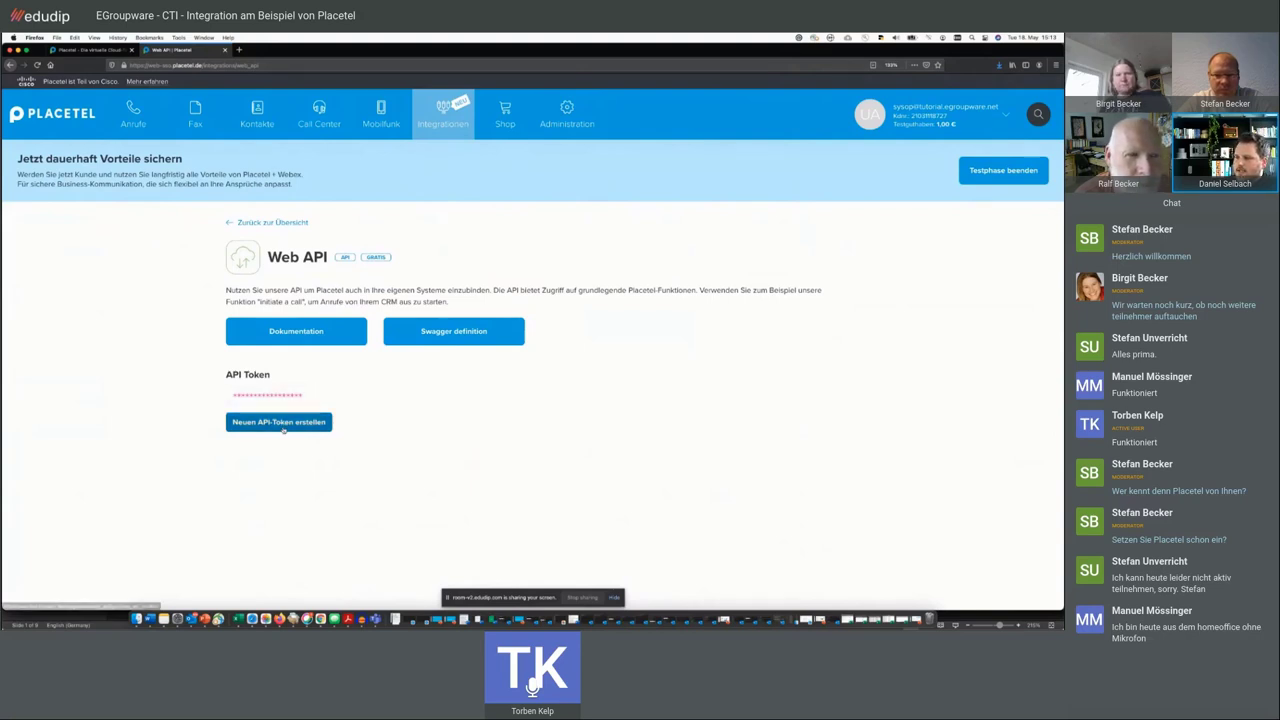
pyautogui.doubleClick(292, 395)
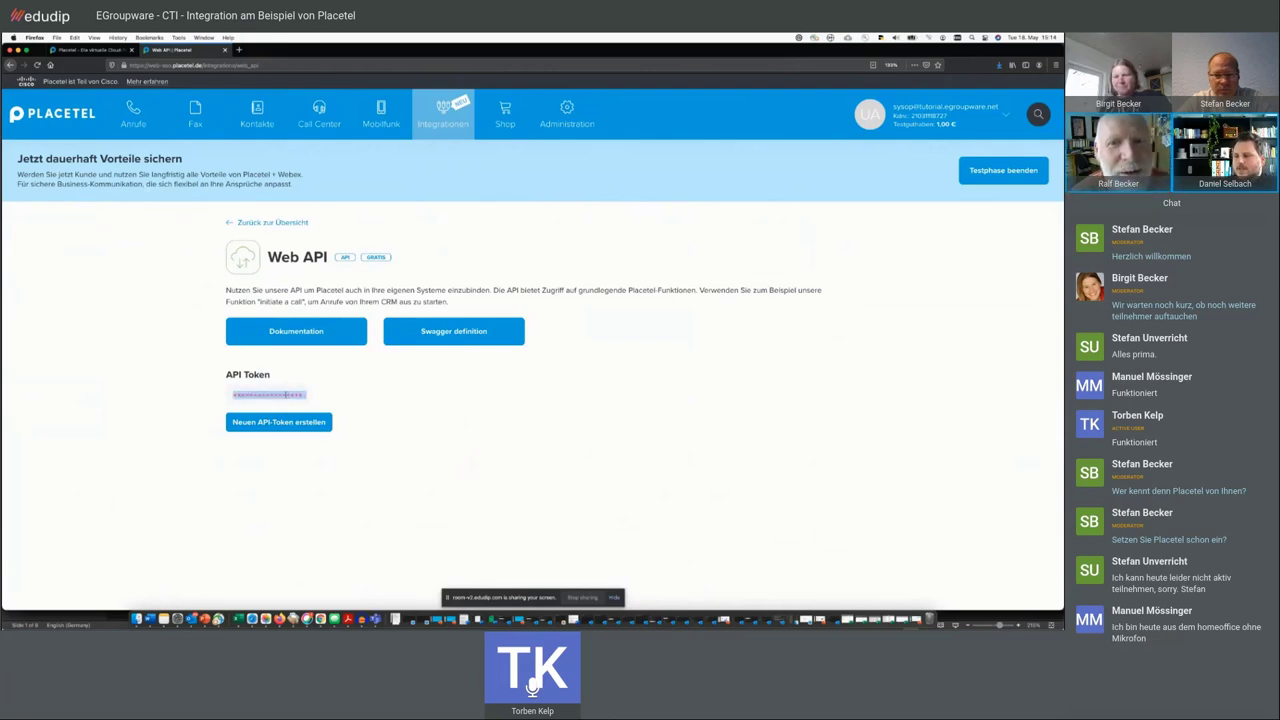
pyautogui.click(226, 398)
pyautogui.doubleClick(288, 396)
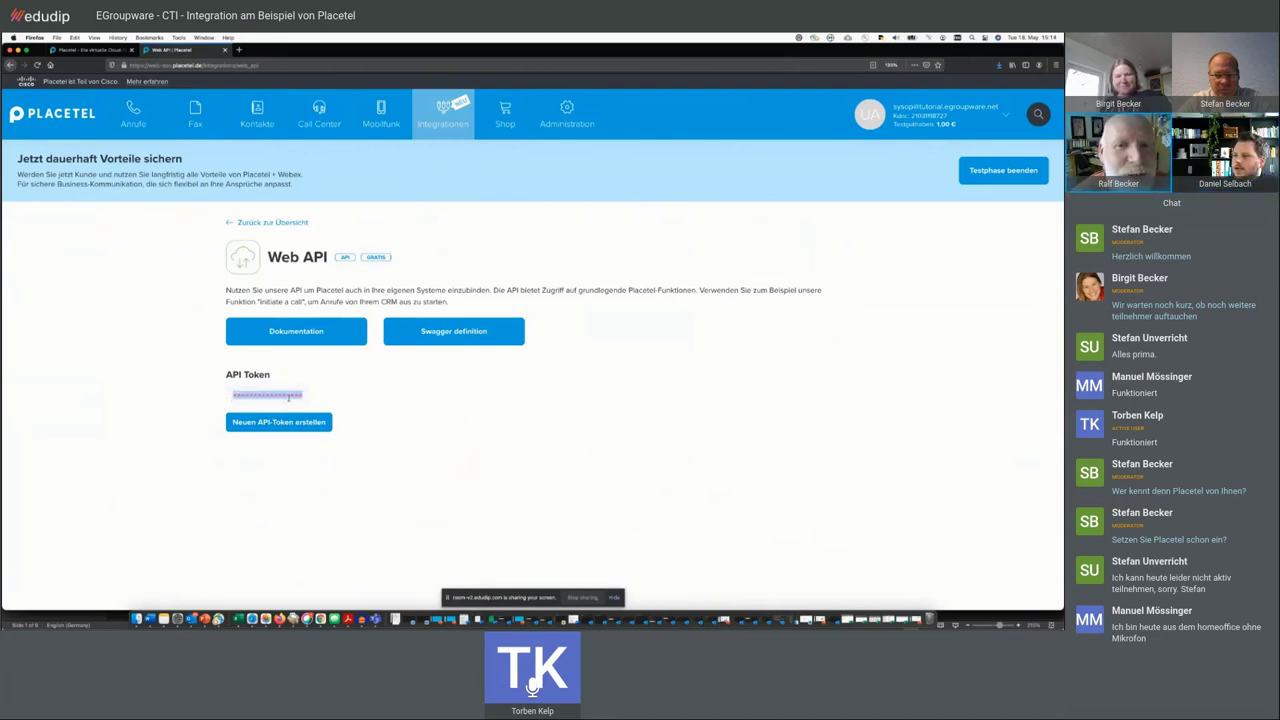
pyautogui.doubleClick(258, 377)
pyautogui.moveTo(258, 377); pyautogui.dragTo(228, 377)
pyautogui.tripleClick(306, 302)
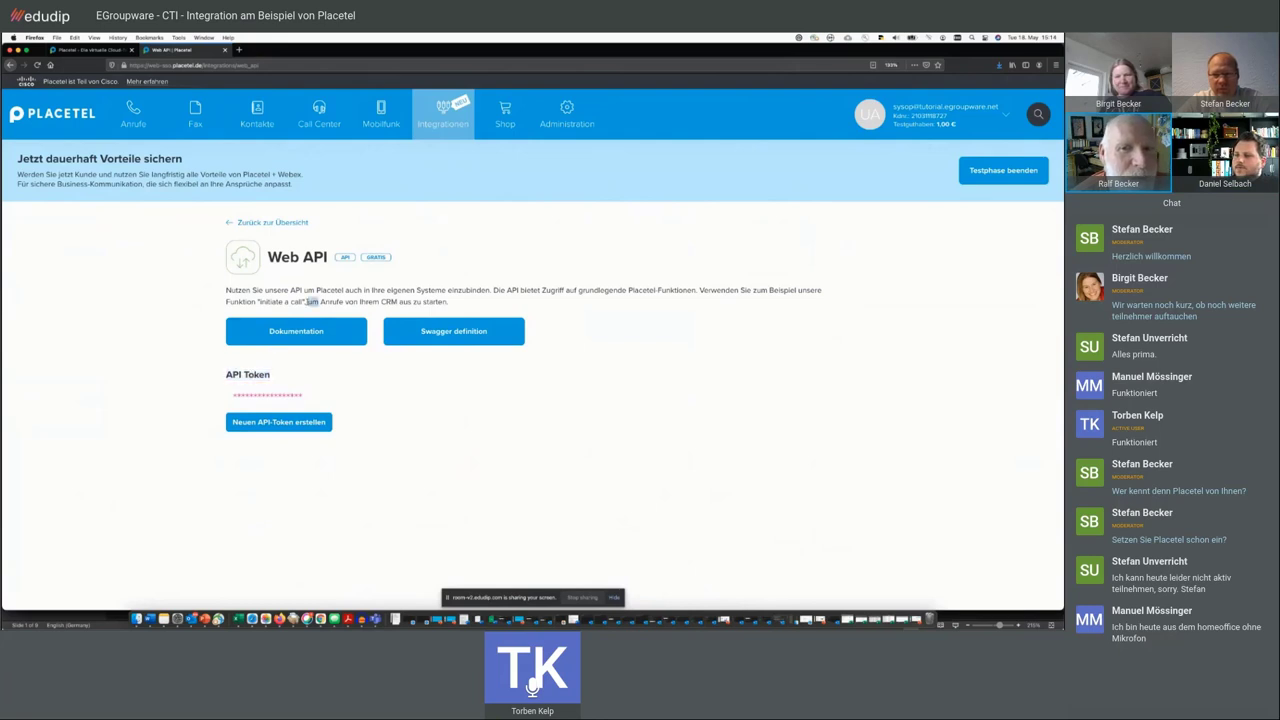
pyautogui.tripleClick(303, 256)
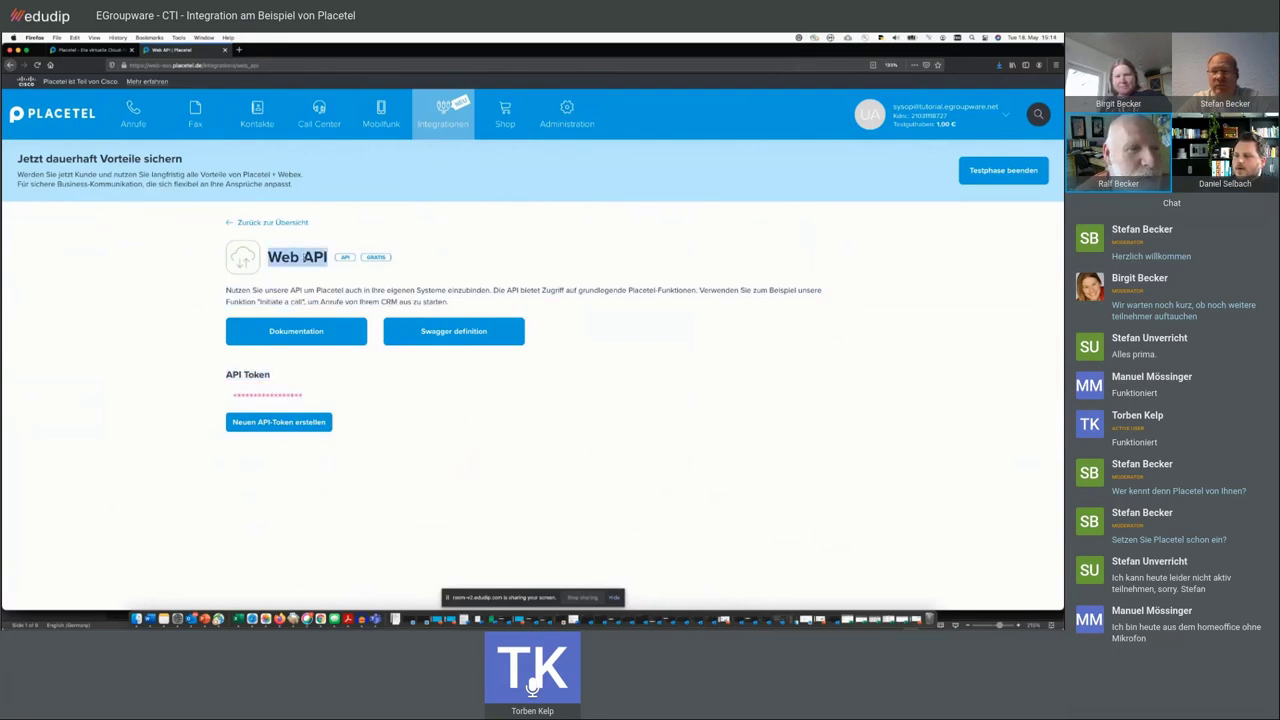
pyautogui.click(135, 295)
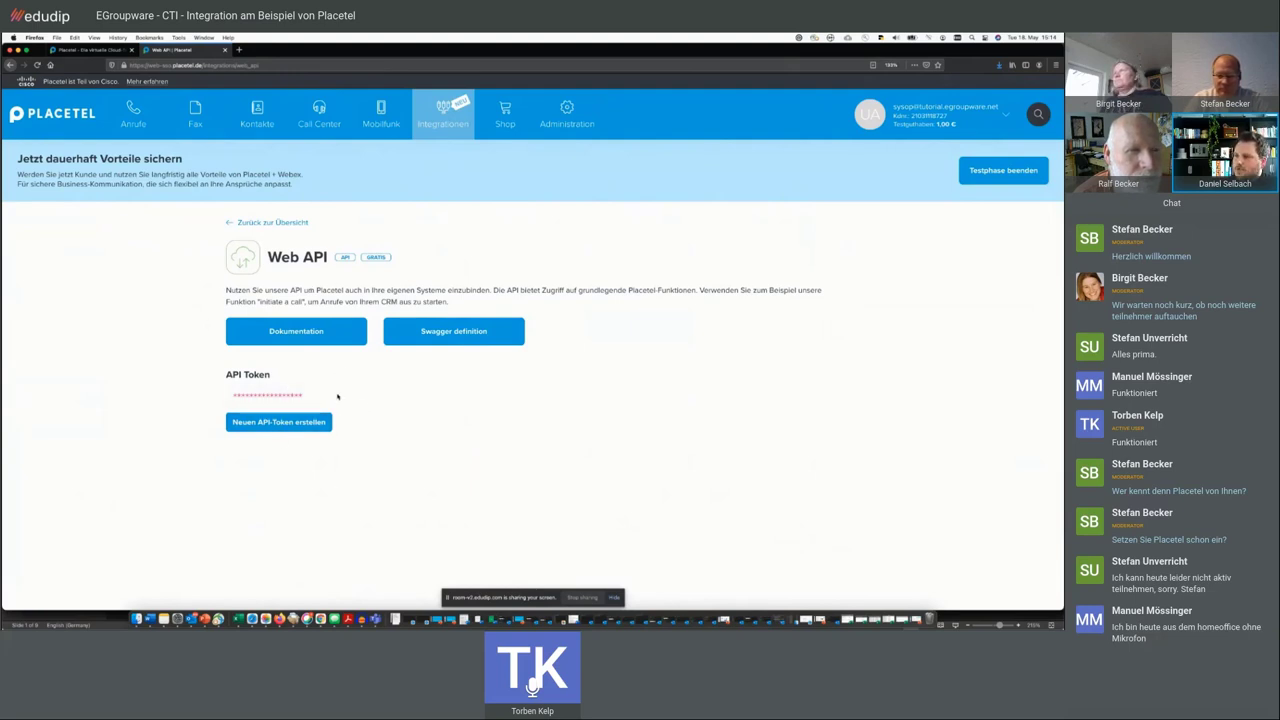
# - Open the Notify API details and highlight the endpoint URL and HMAC shared secret
pyautogui.click(272, 223)
pyautogui.click(281, 495)
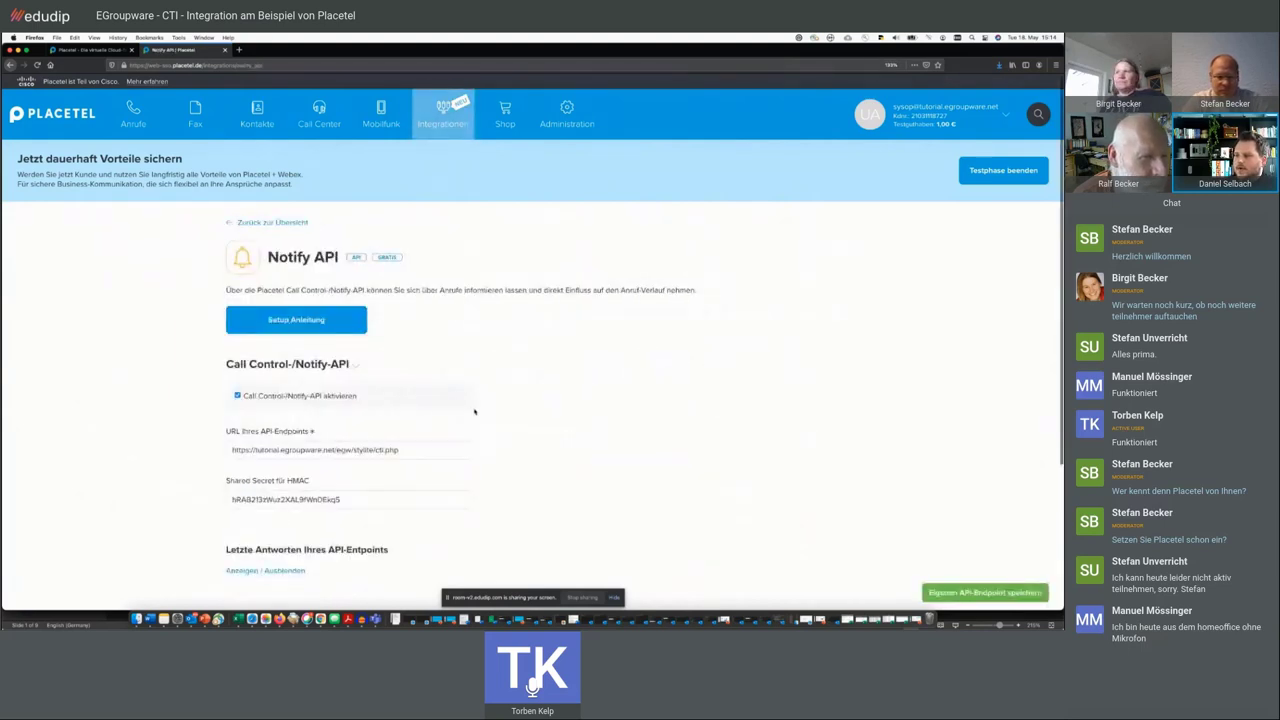
pyautogui.scroll(-2, 300, 500)
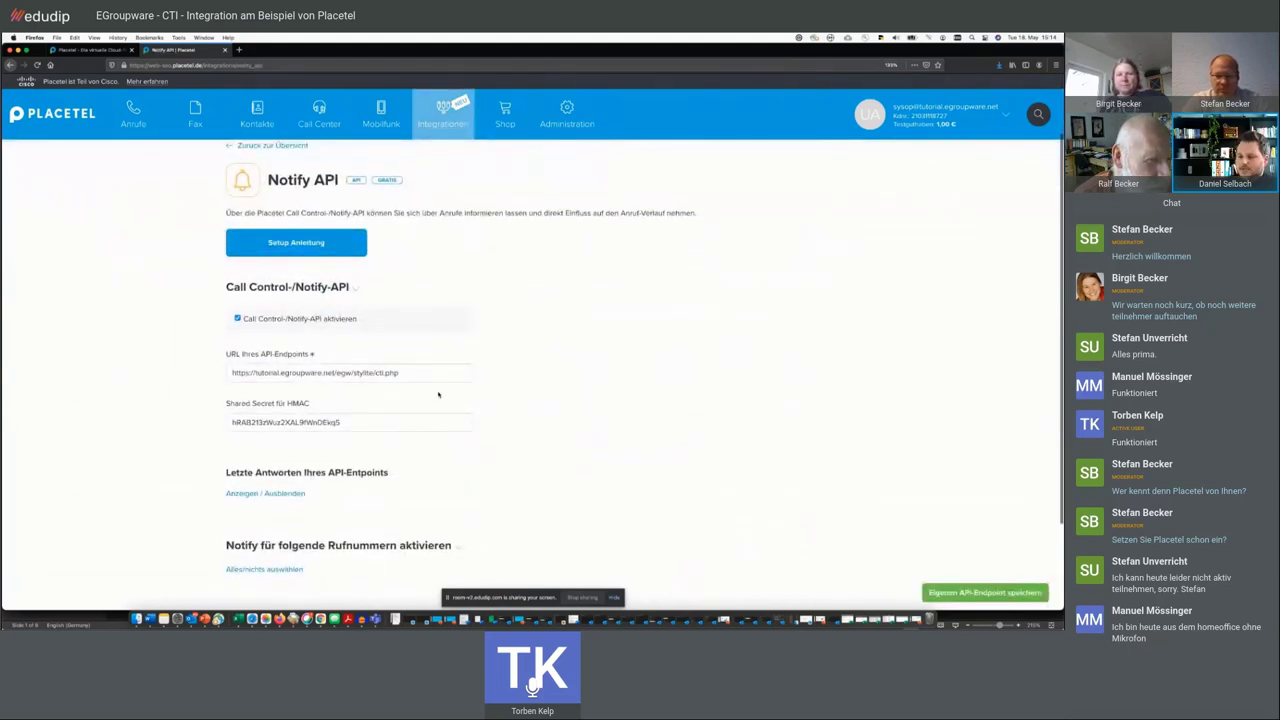
pyautogui.scroll(-2, 438, 395)
pyautogui.tripleClick(403, 304)
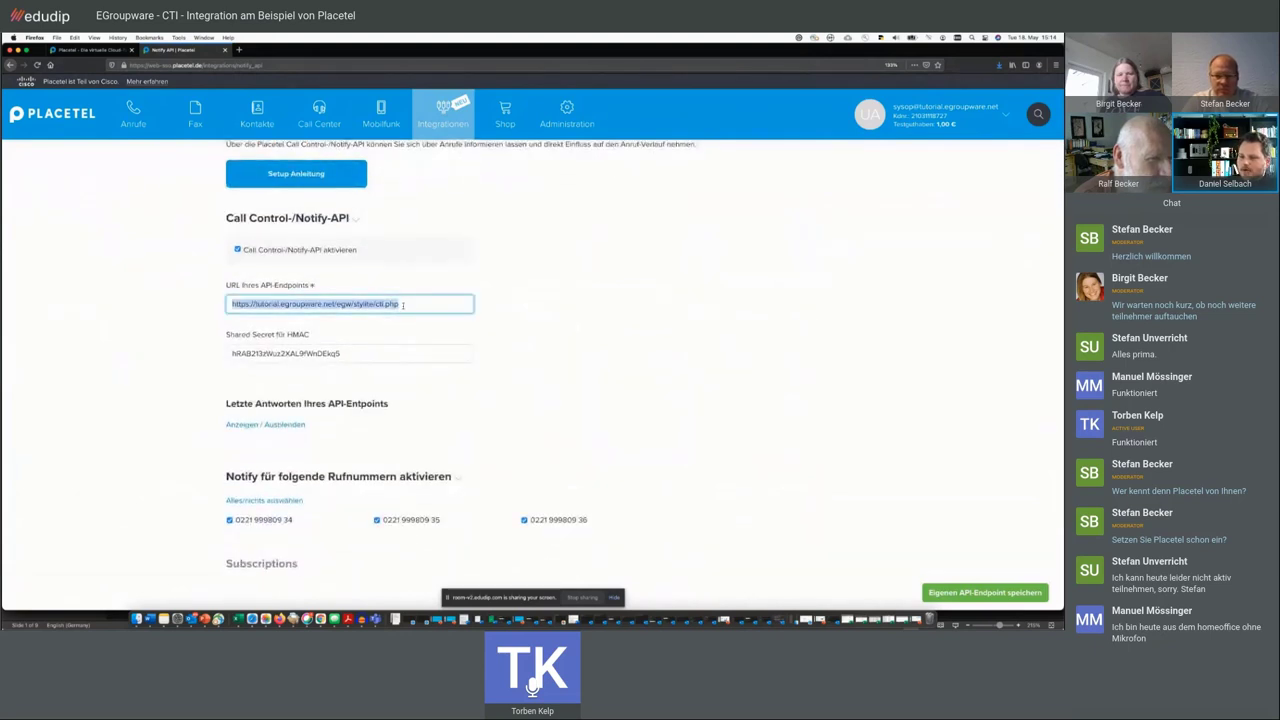
pyautogui.doubleClick(359, 354)
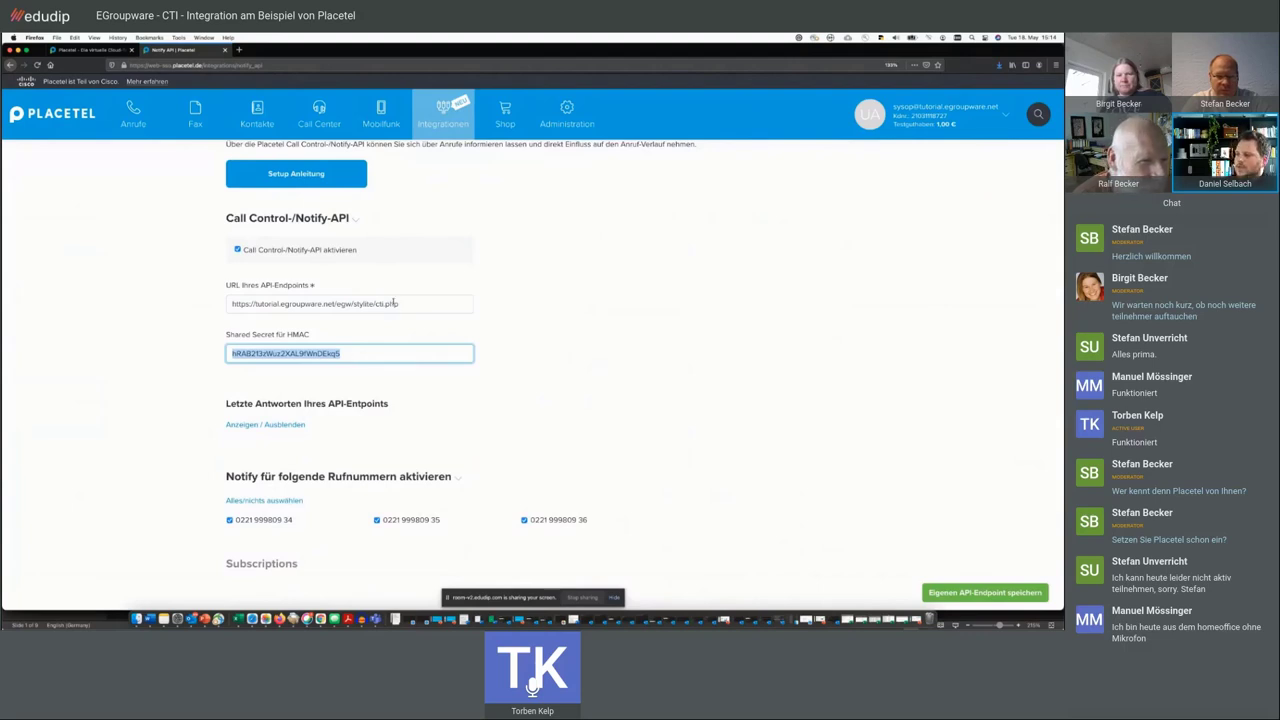
pyautogui.scroll(-1, 394, 303)
pyautogui.click(294, 330)
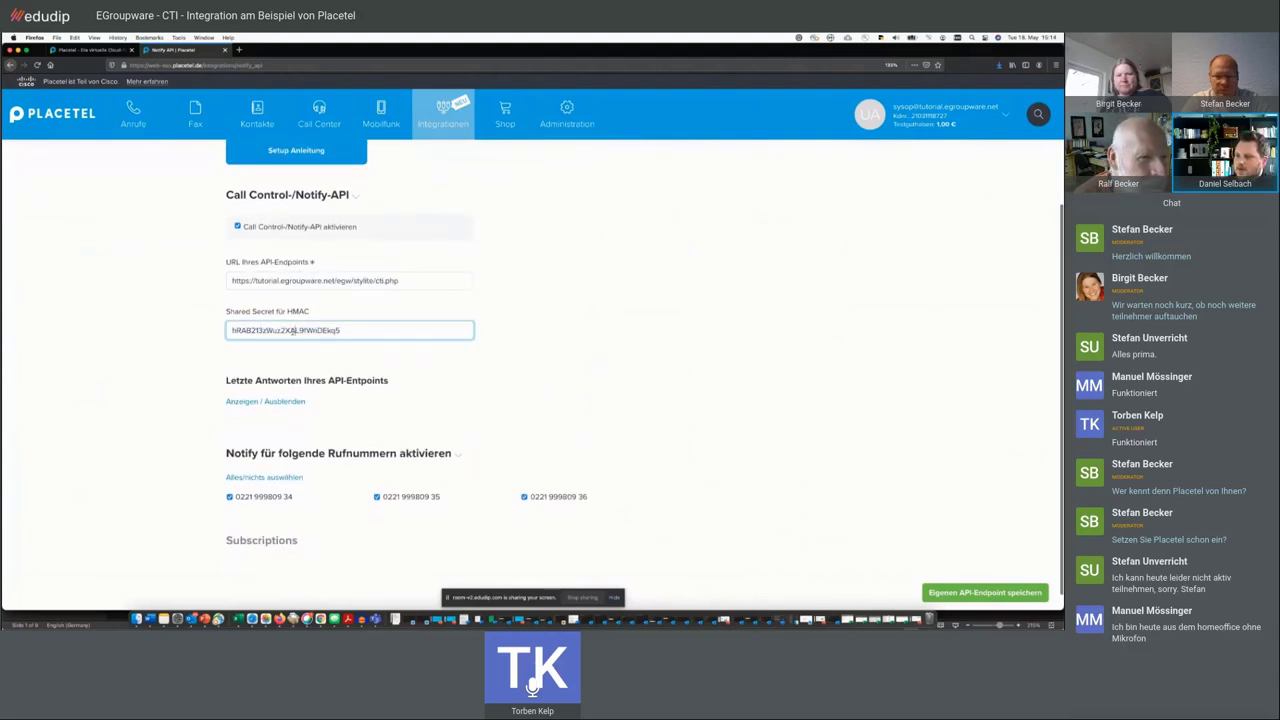
pyautogui.scroll(2, 453, 350)
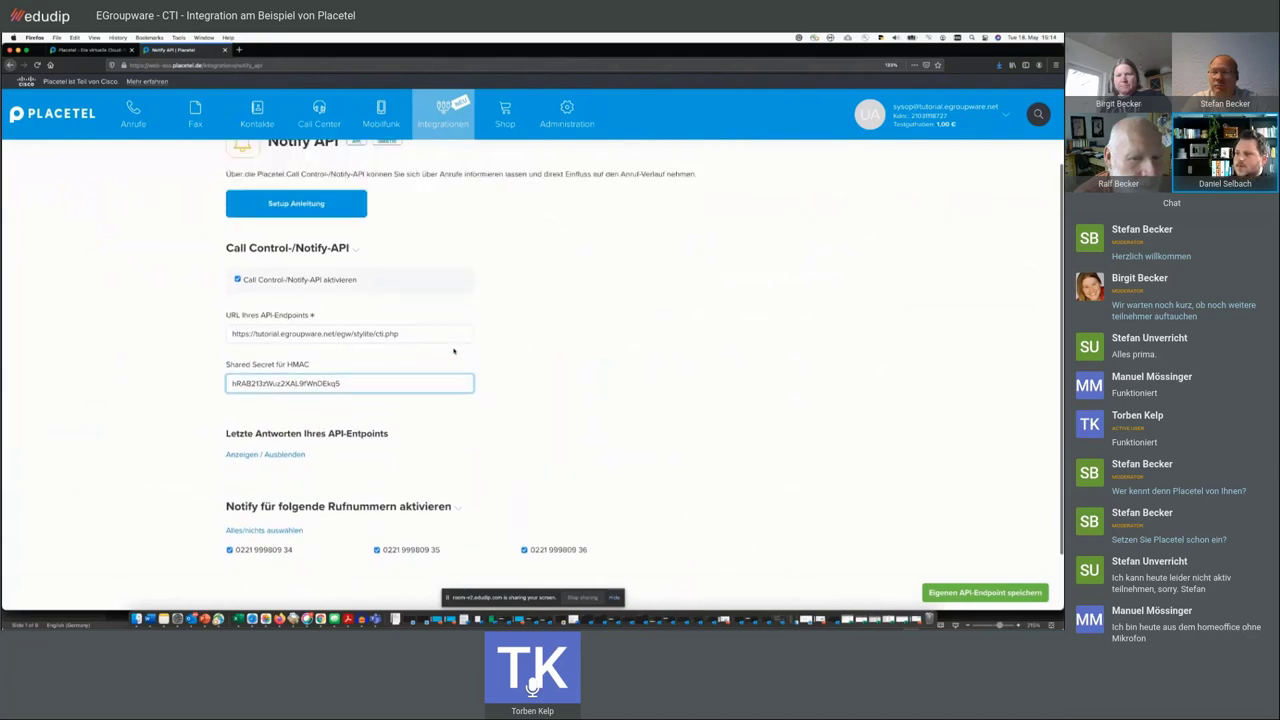
pyautogui.scroll(1, 453, 350)
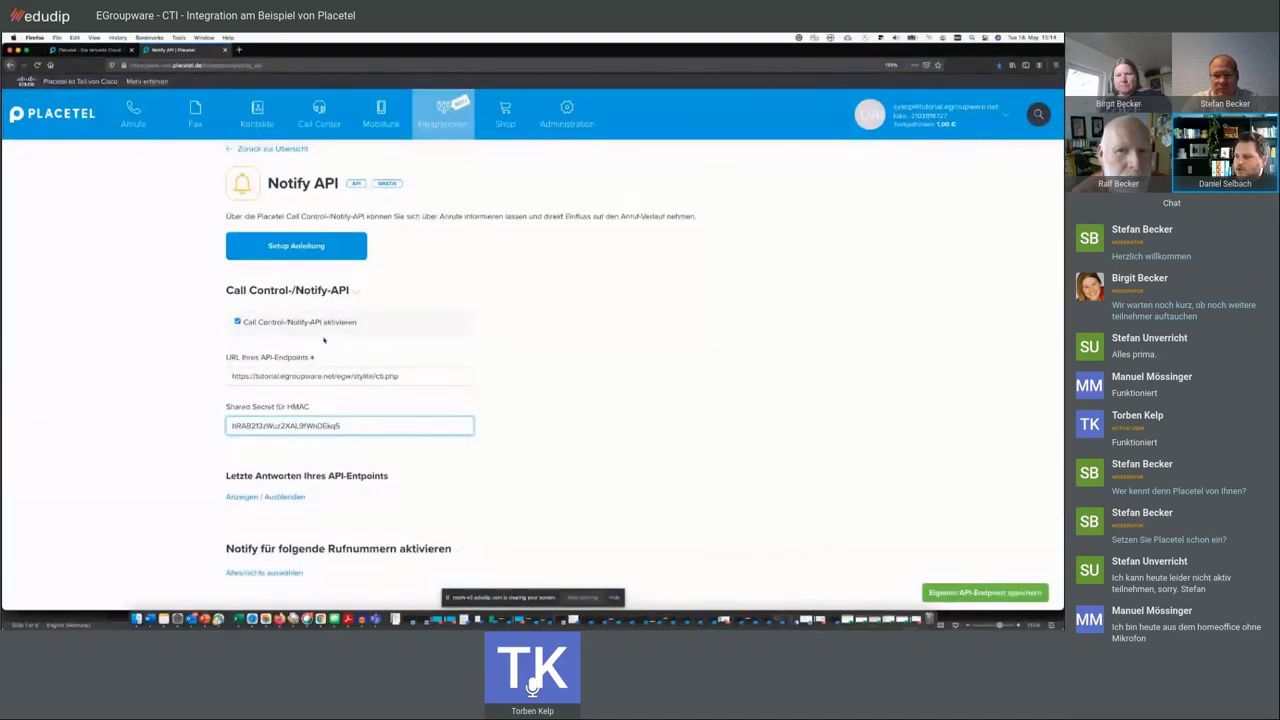
pyautogui.scroll(-1, 397, 313)
pyautogui.scroll(2, 285, 186)
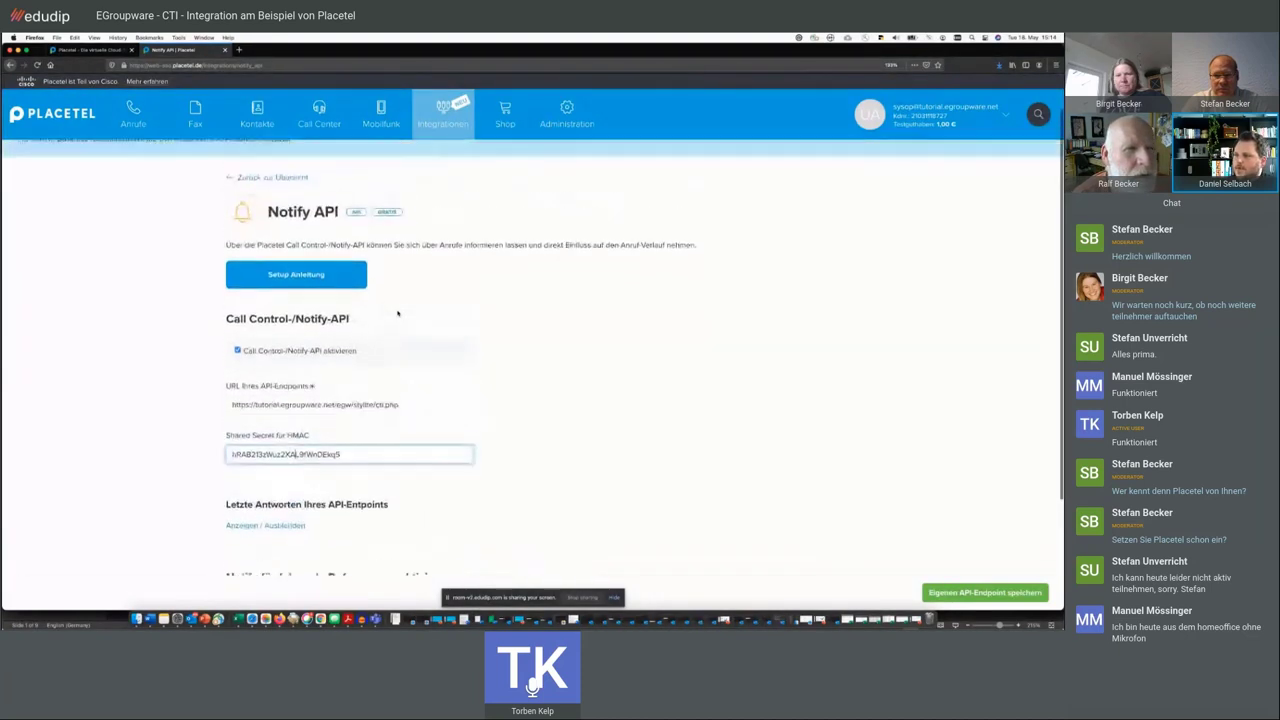
pyautogui.click(358, 407)
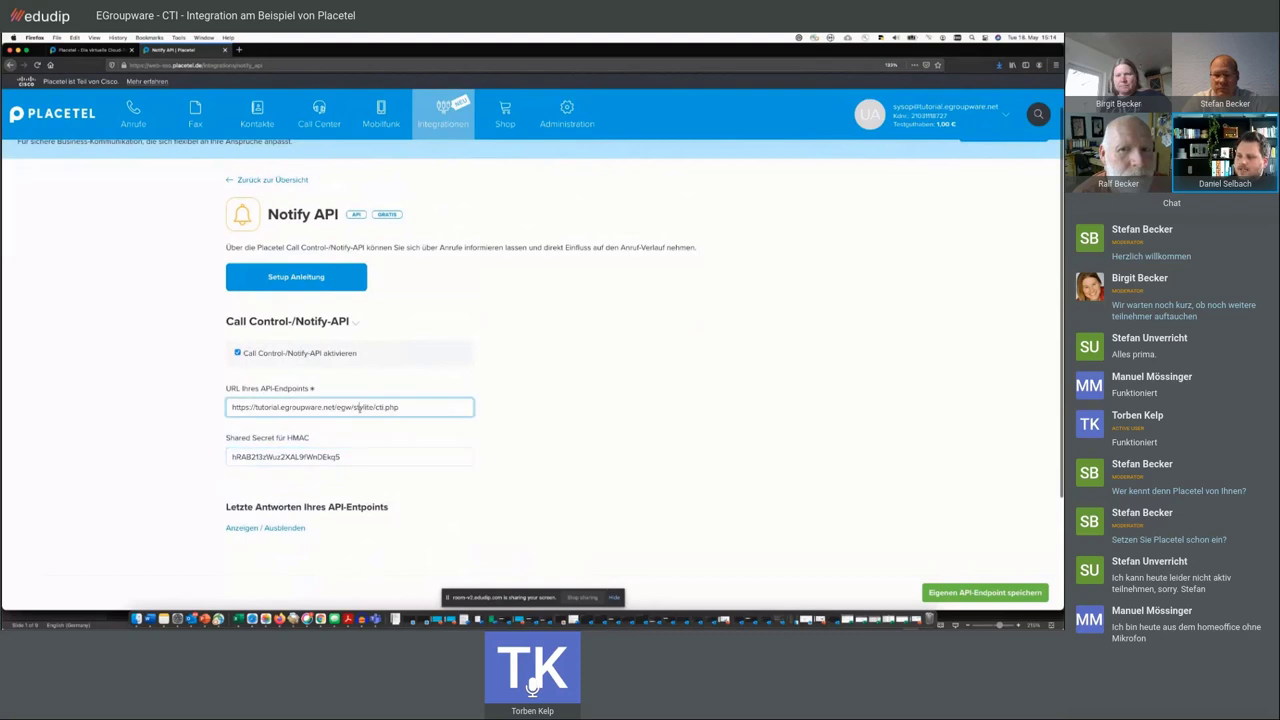
pyautogui.click(520, 440)
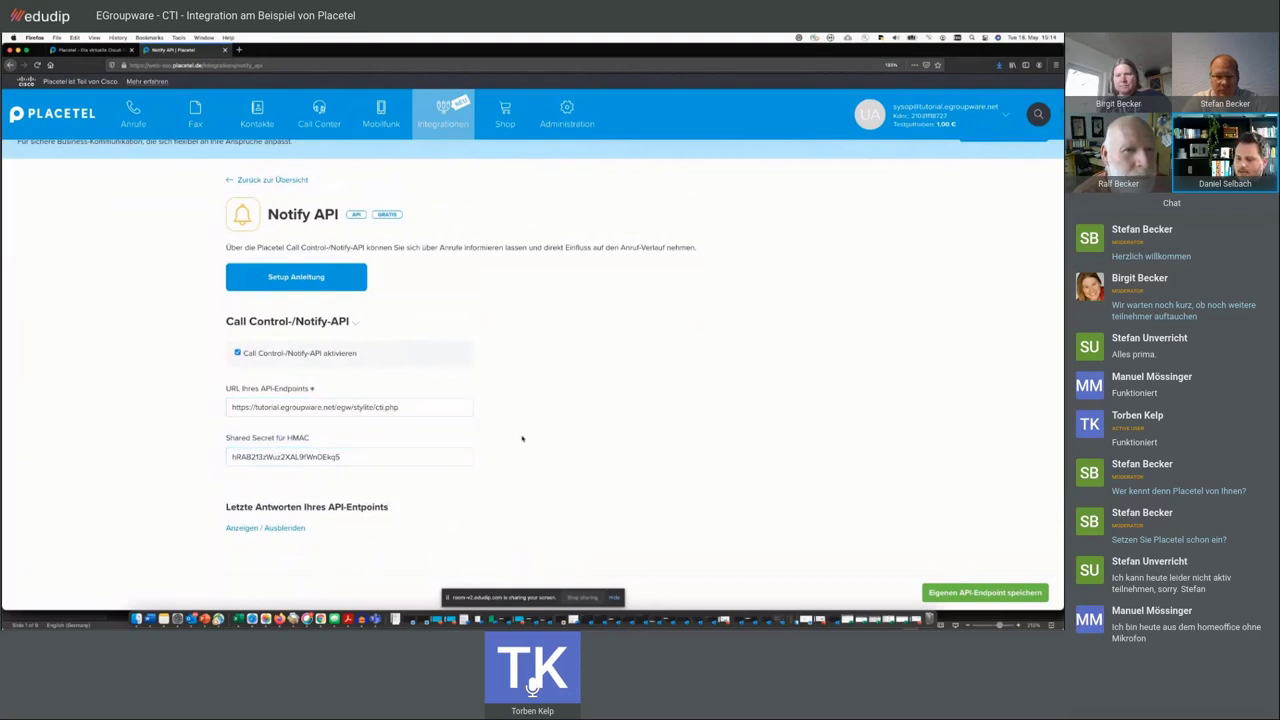
pyautogui.scroll(1, 522, 438)
pyautogui.scroll(1, 522, 438)
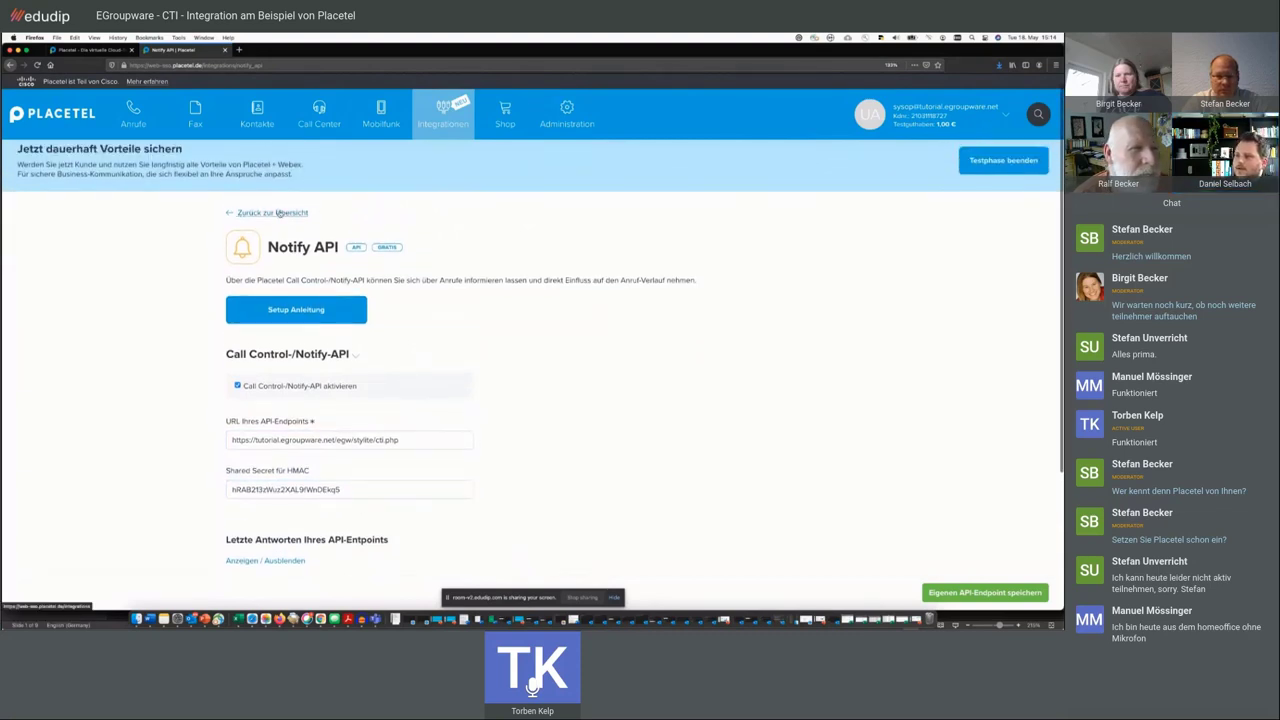
# - Return to the Placetel start page and scroll through the three test numbers
pyautogui.click(279, 213)
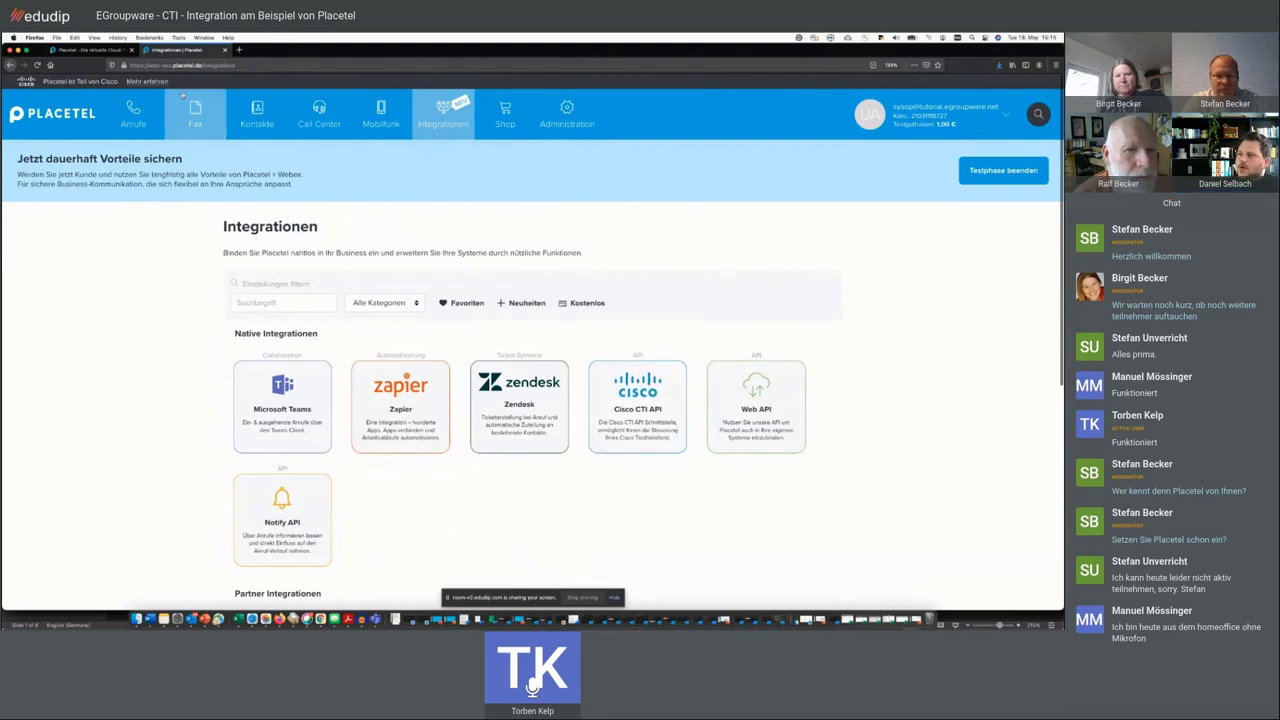
pyautogui.moveTo(133, 113)
pyautogui.click(66, 112)
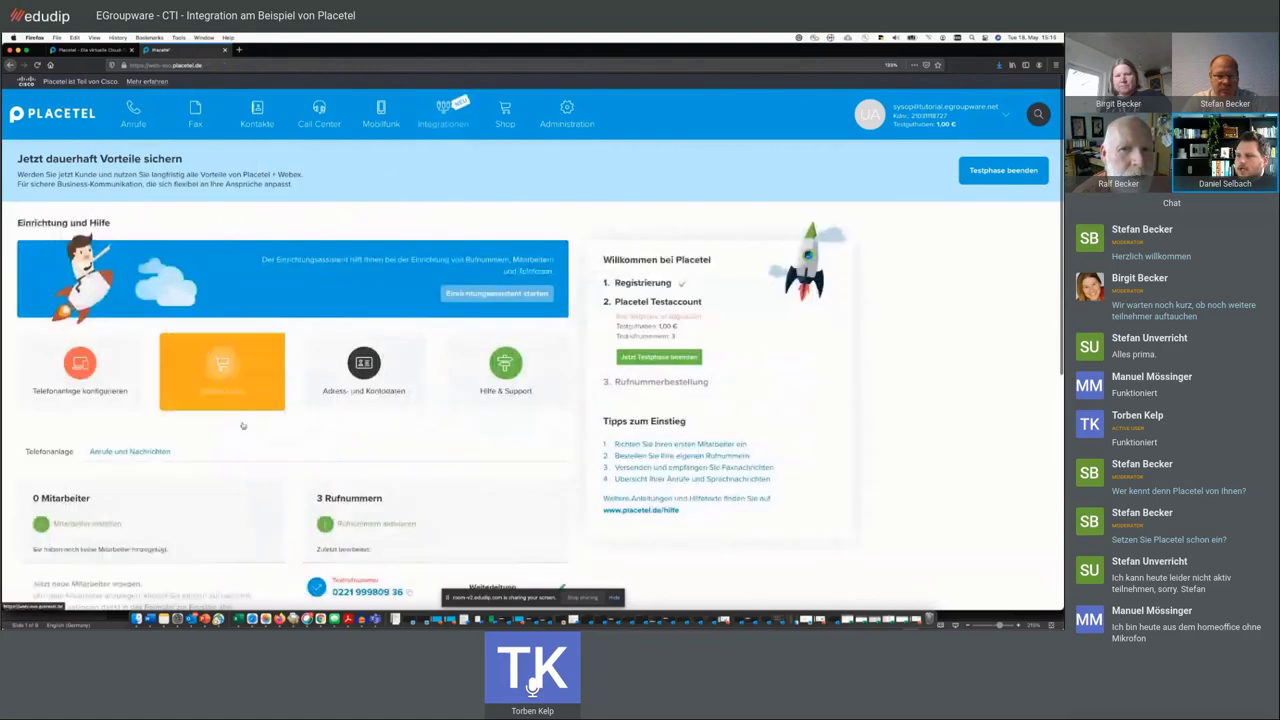
pyautogui.scroll(-5, 243, 426)
pyautogui.scroll(-3, 243, 426)
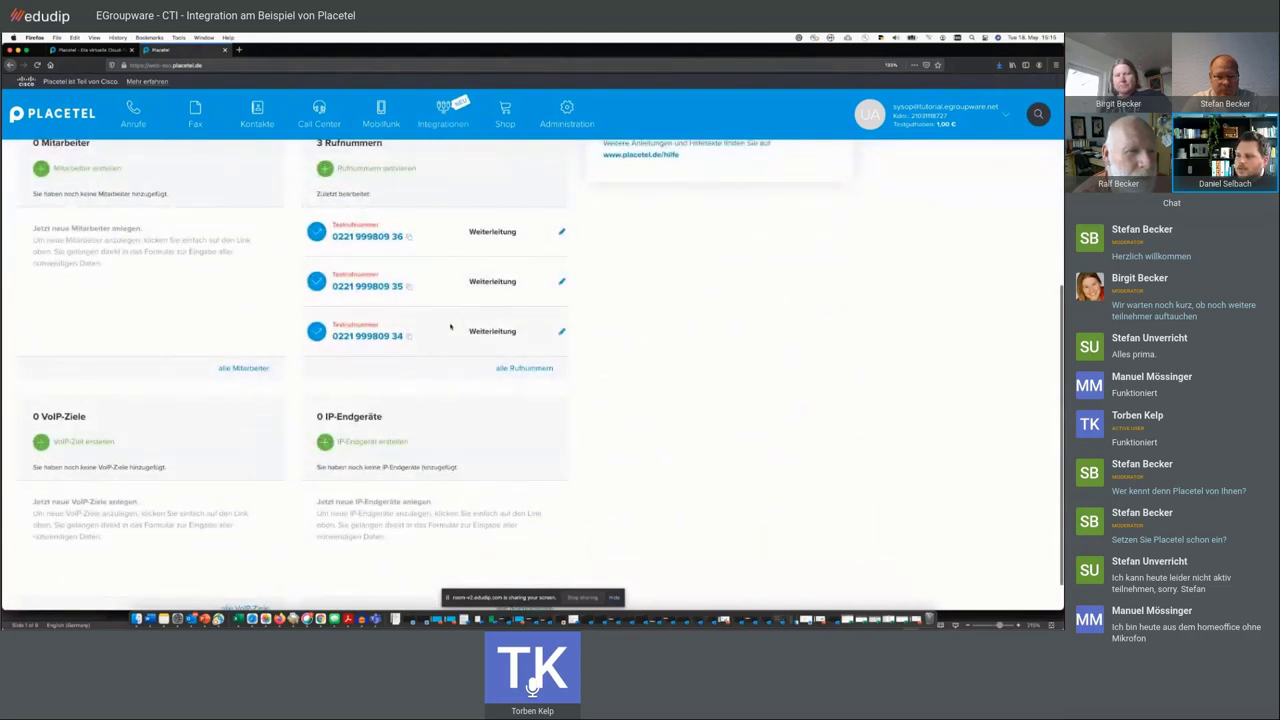
pyautogui.scroll(-1, 450, 326)
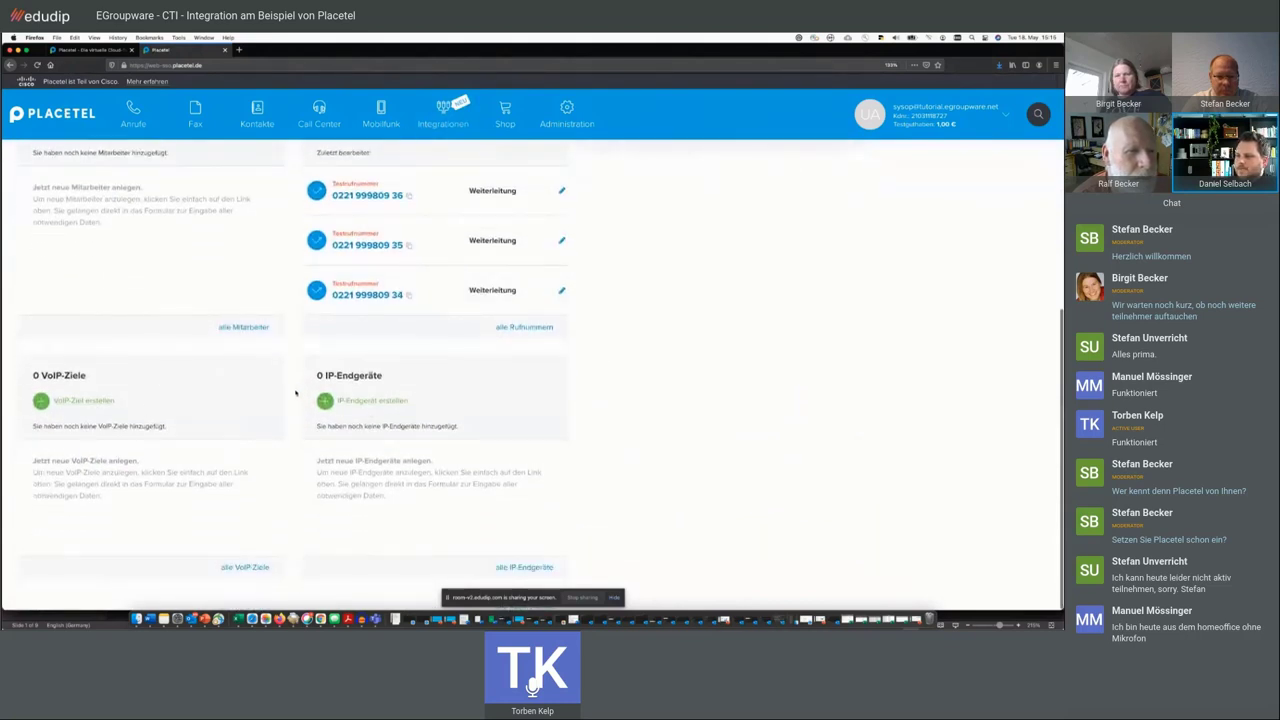
pyautogui.scroll(10, 296, 393)
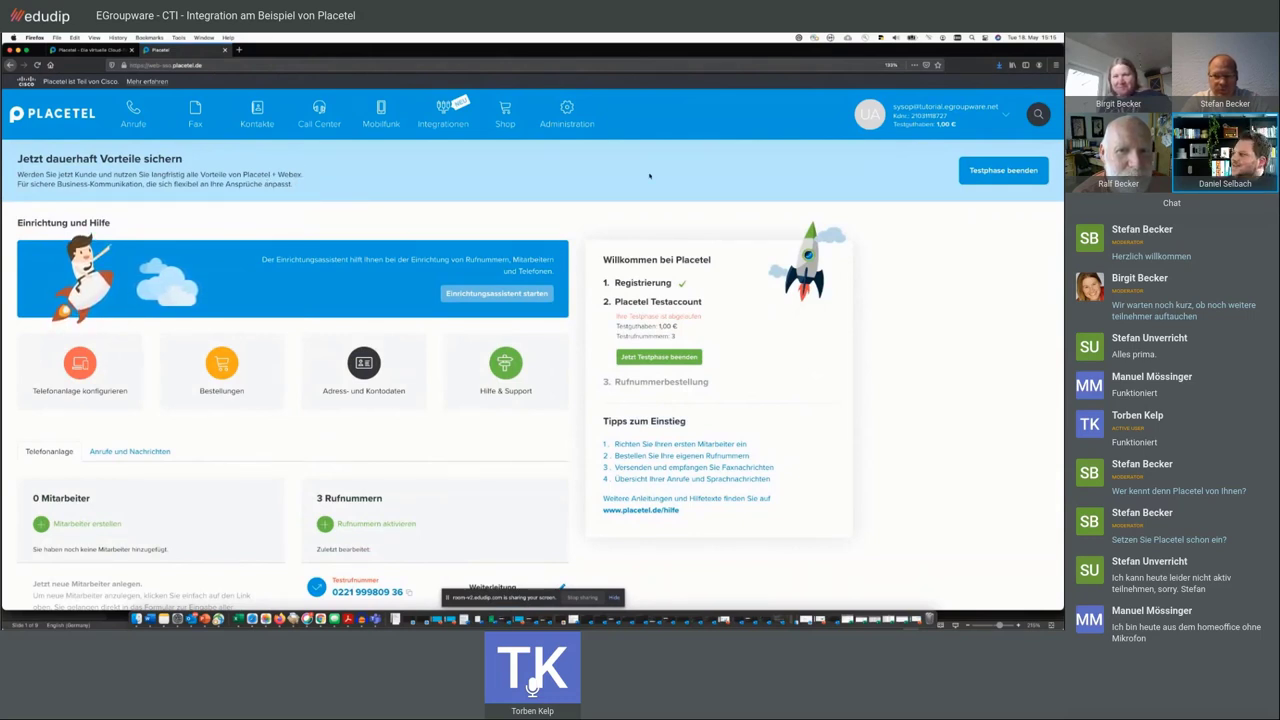
pyautogui.moveTo(133, 112)
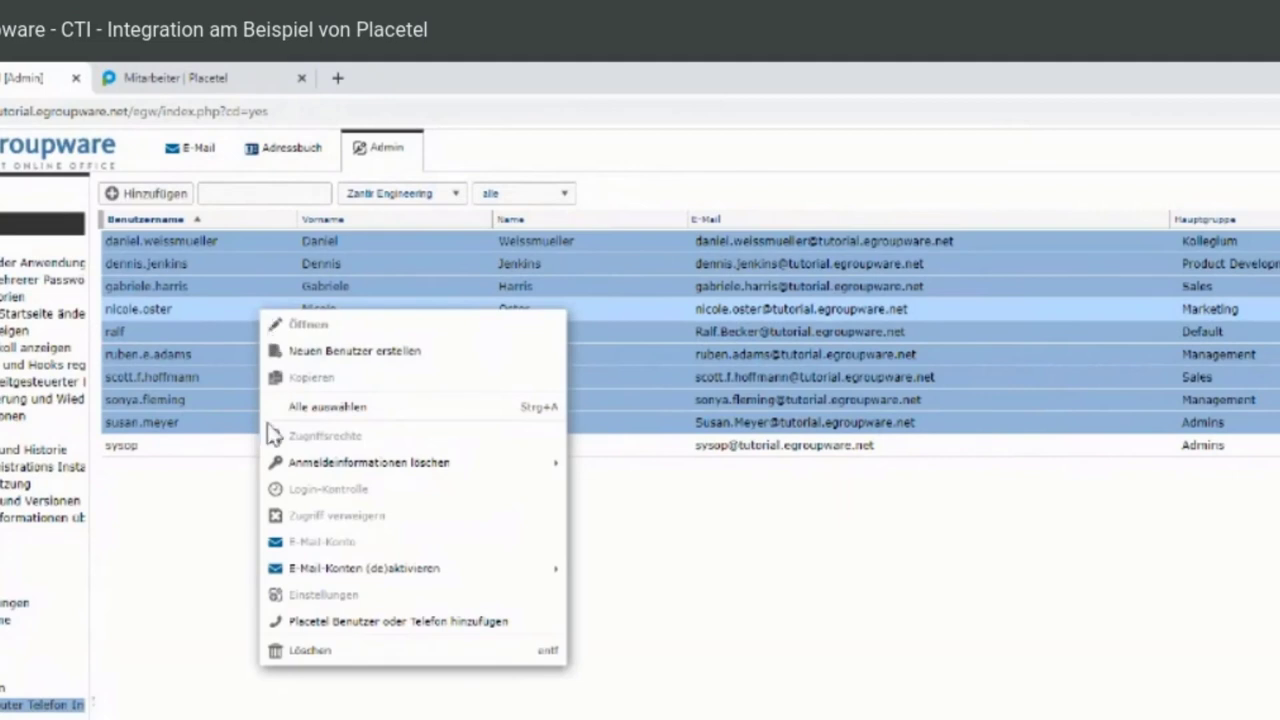
# - Open the Placetel add-user form and try the BLF line type and additional phone field
pyautogui.click(300, 623)
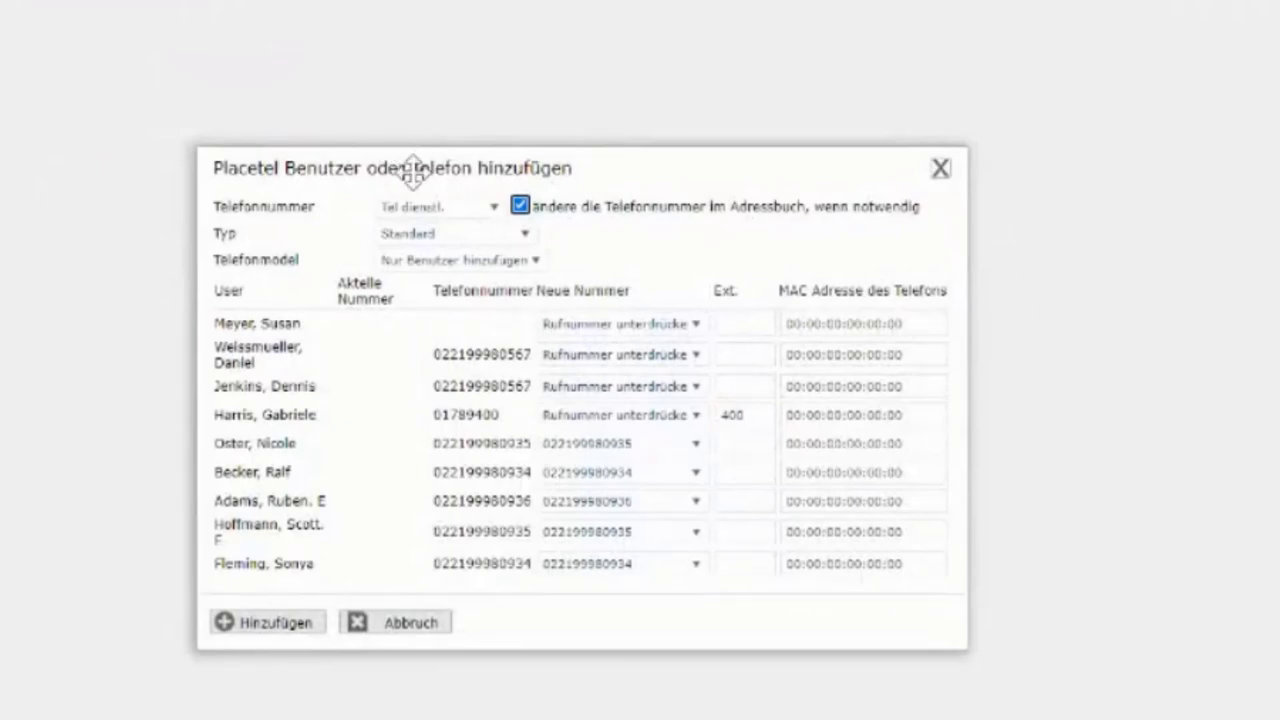
pyautogui.moveTo(412, 168); pyautogui.dragTo(278, 75)
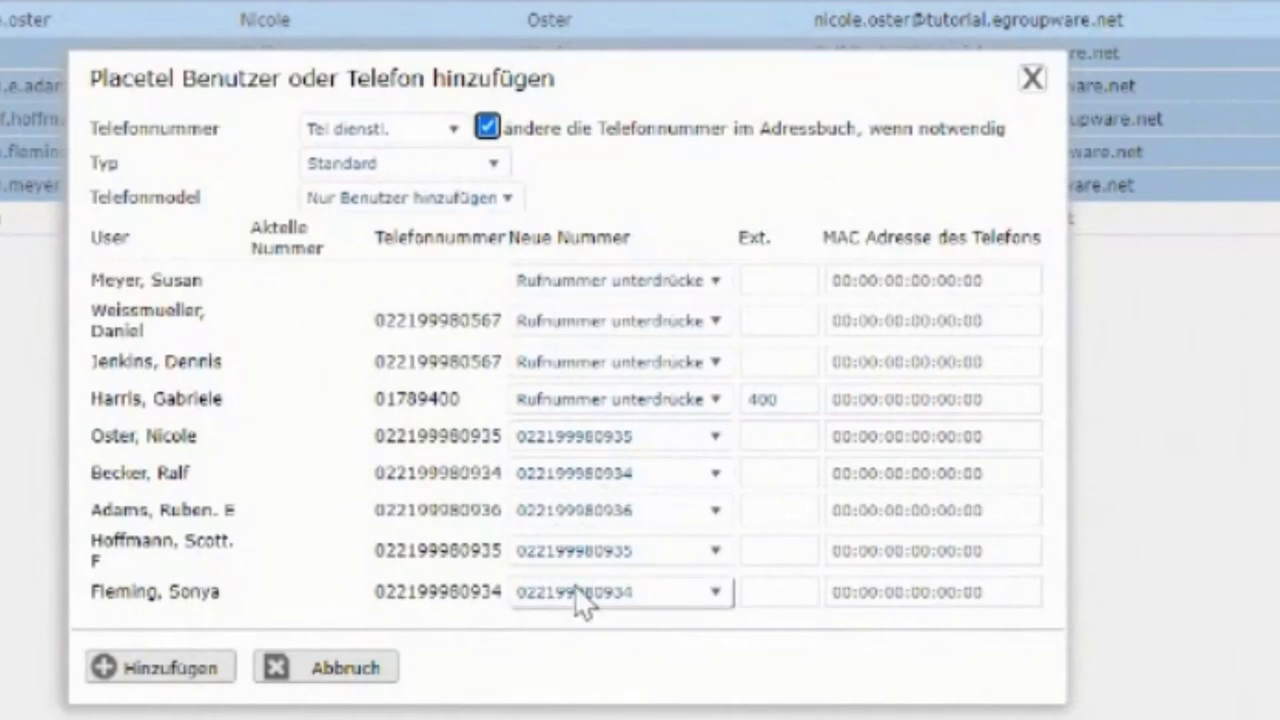
pyautogui.click(397, 178)
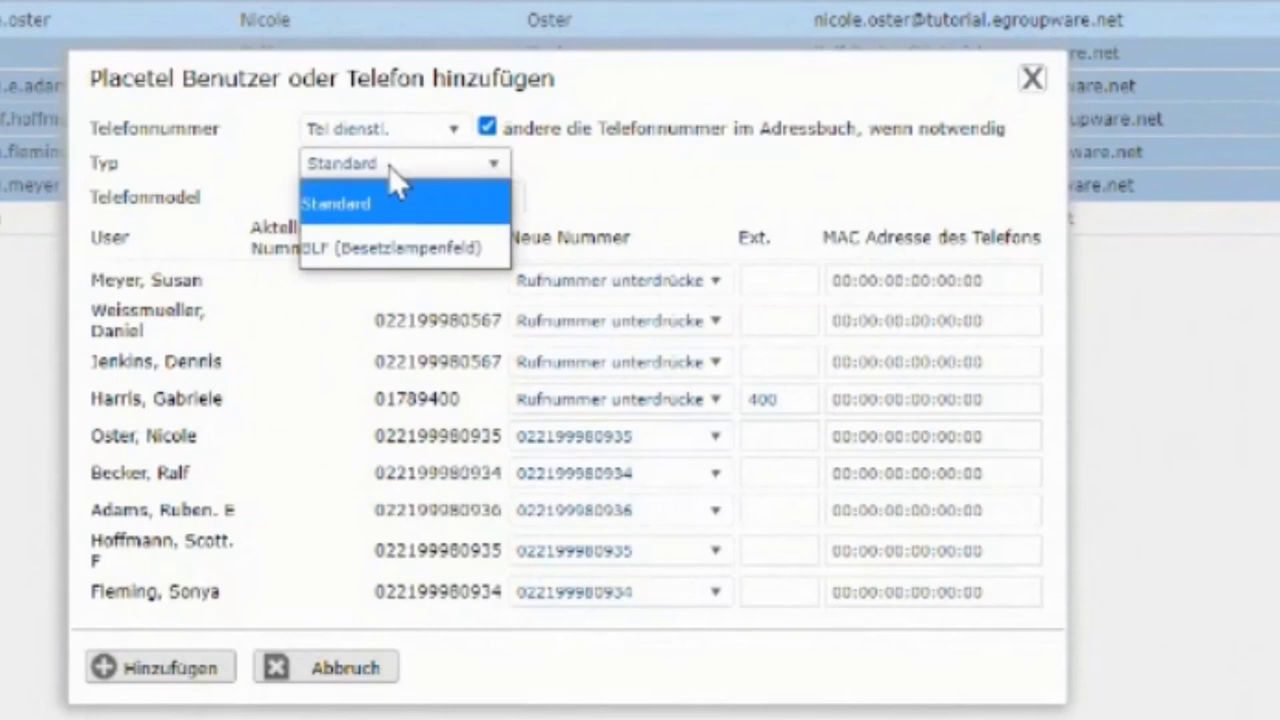
pyautogui.click(369, 248)
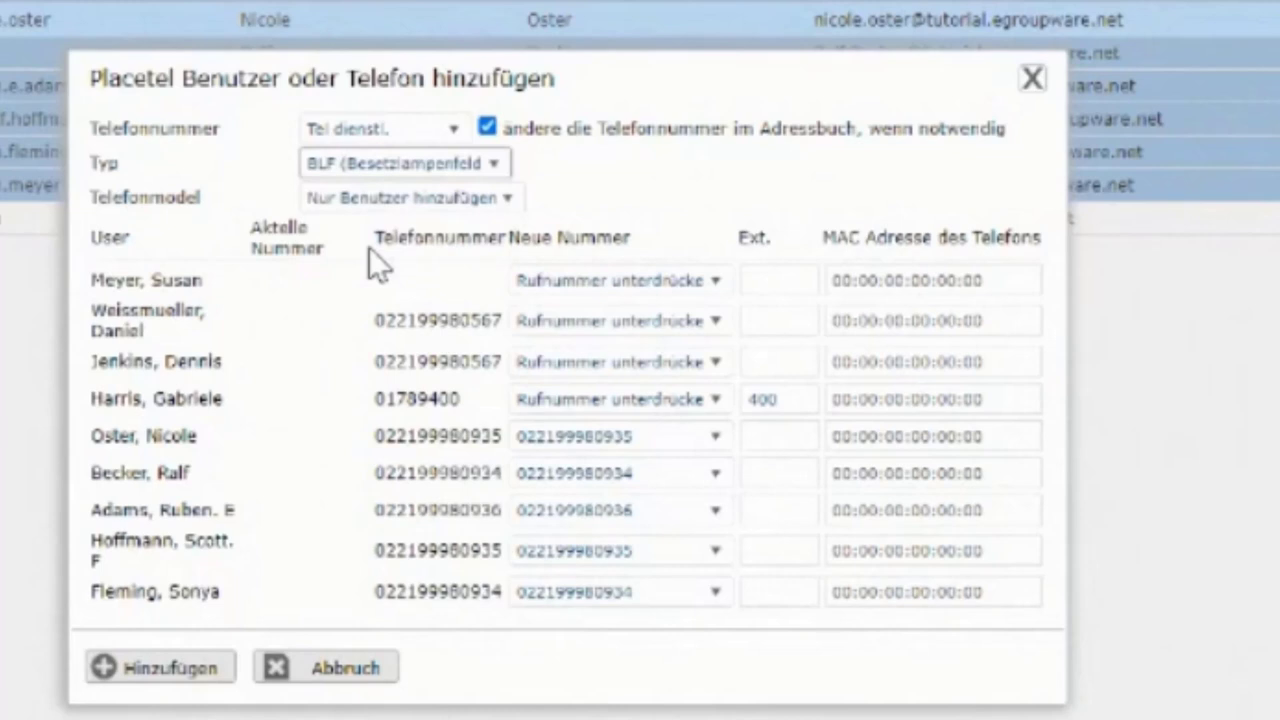
pyautogui.click(398, 132)
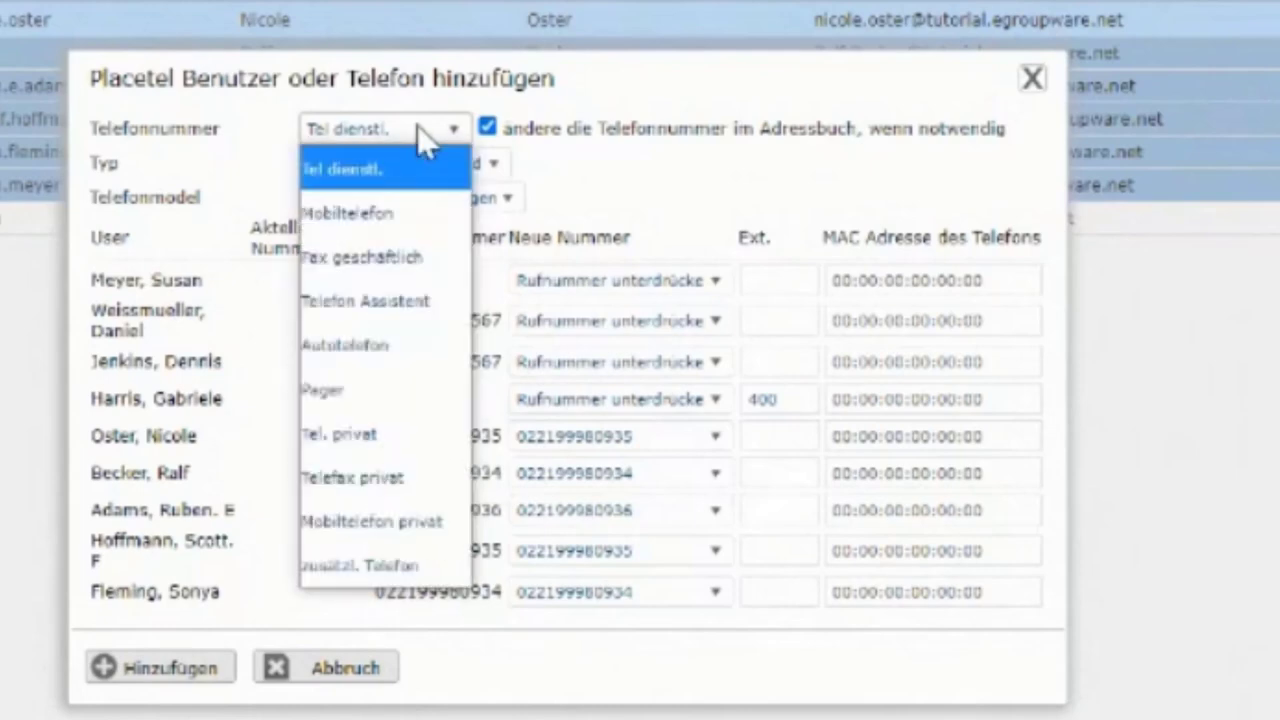
pyautogui.click(355, 566)
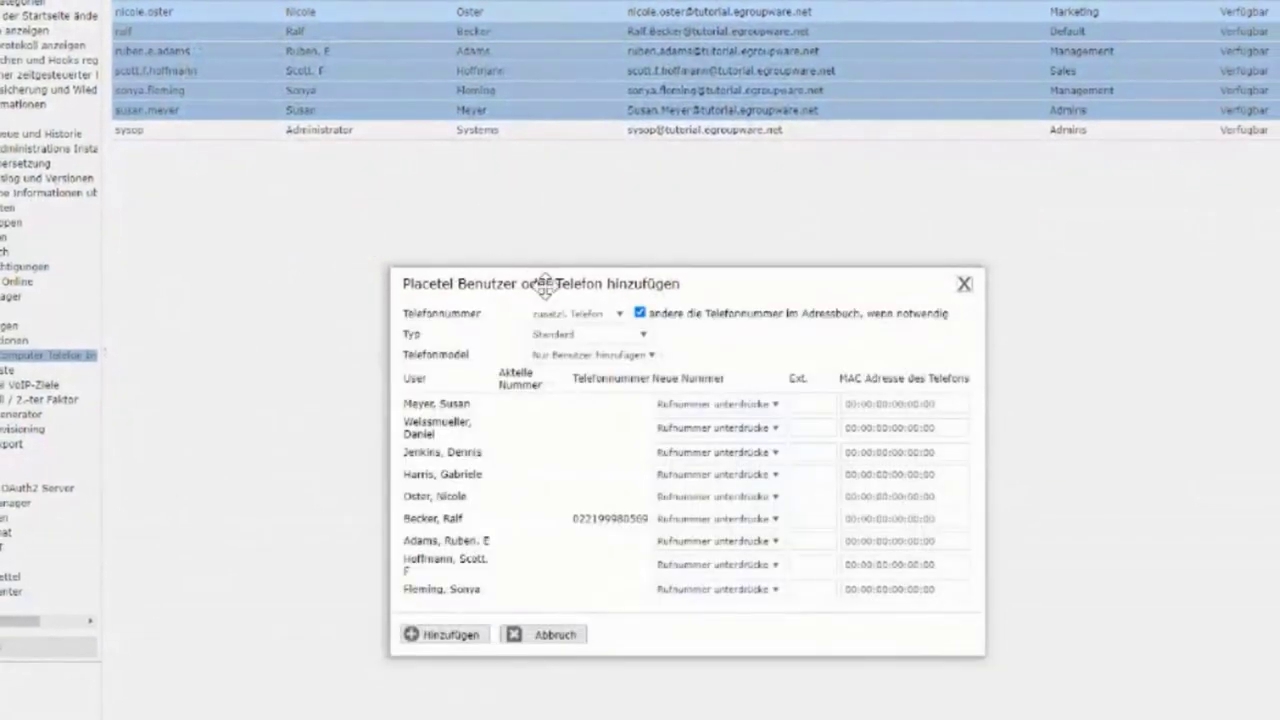
# - Restore the business phone field, keep phone model 'Nur Benutzer hinzufügen', and list the first user's numbers
pyautogui.moveTo(540, 283); pyautogui.dragTo(398, 76)
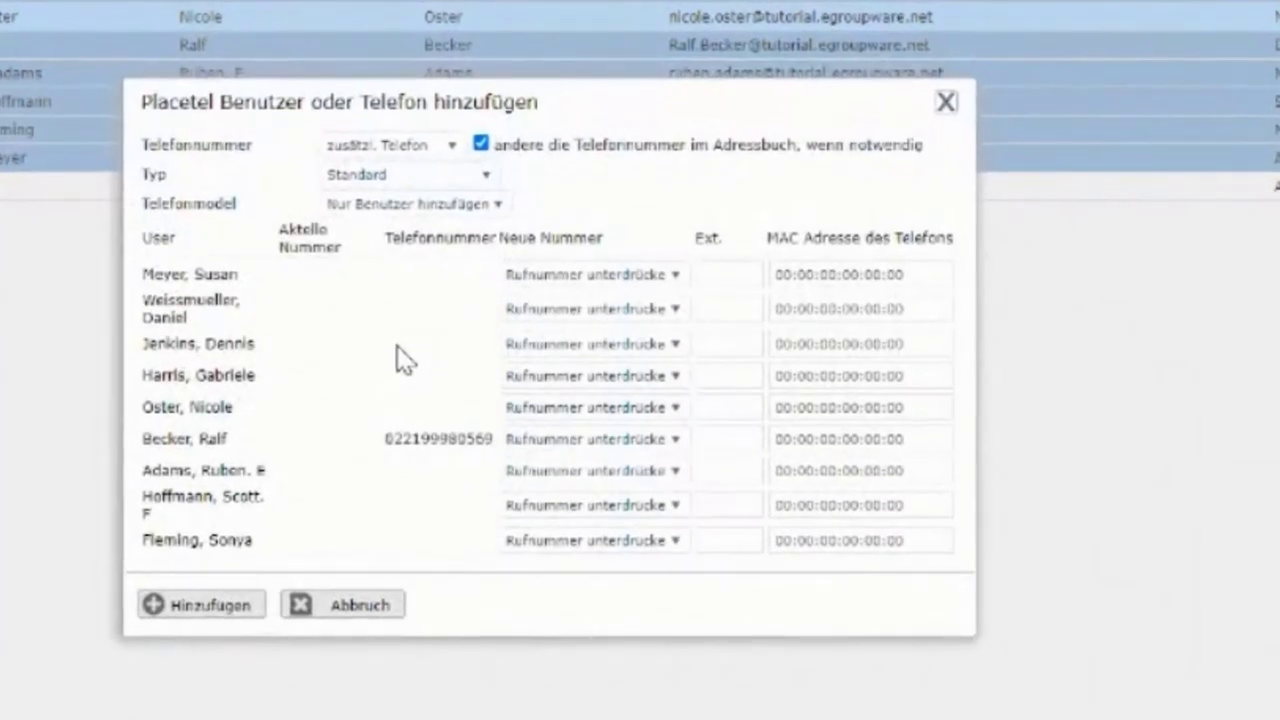
pyautogui.click(418, 147)
pyautogui.click(384, 186)
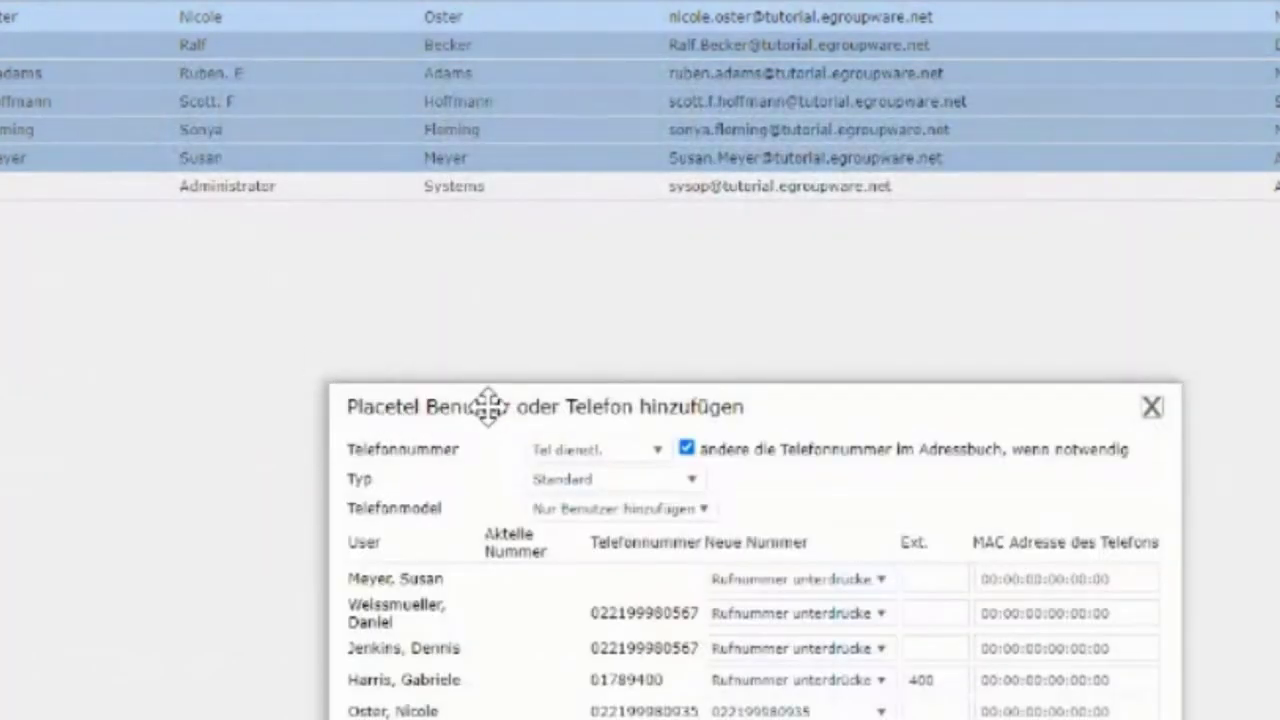
pyautogui.moveTo(486, 406); pyautogui.dragTo(365, 128)
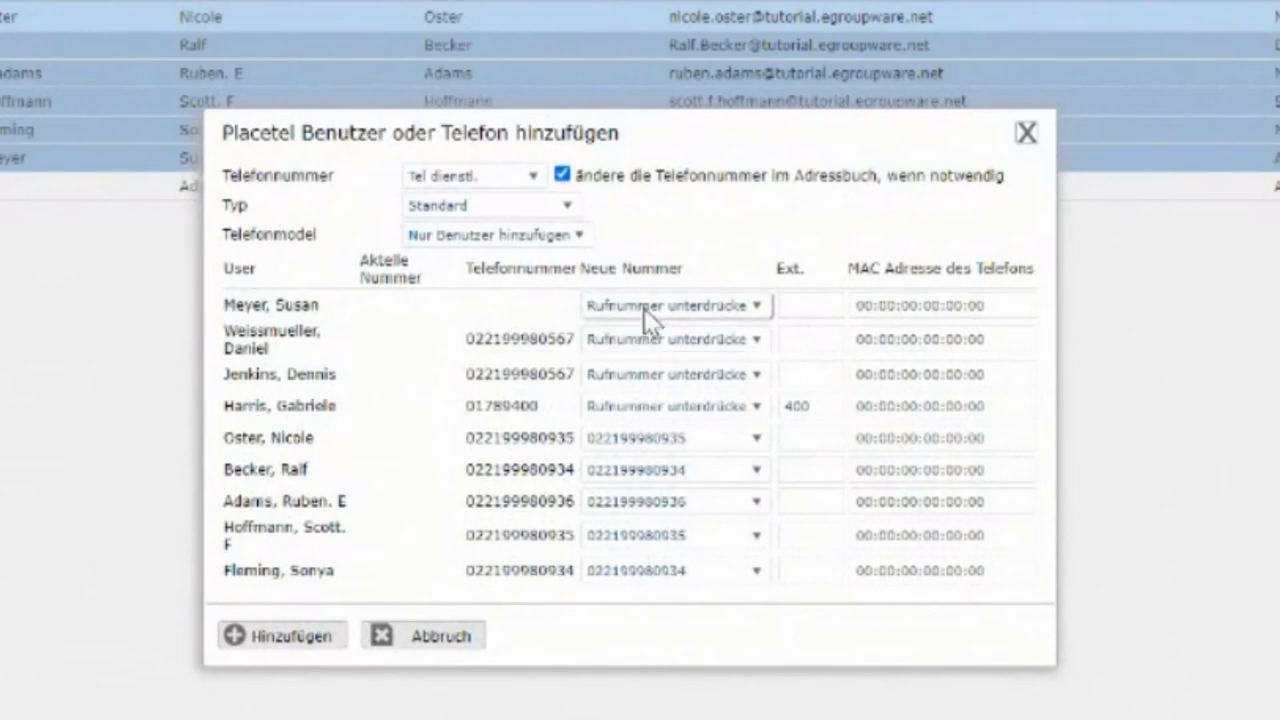
pyautogui.click(543, 234)
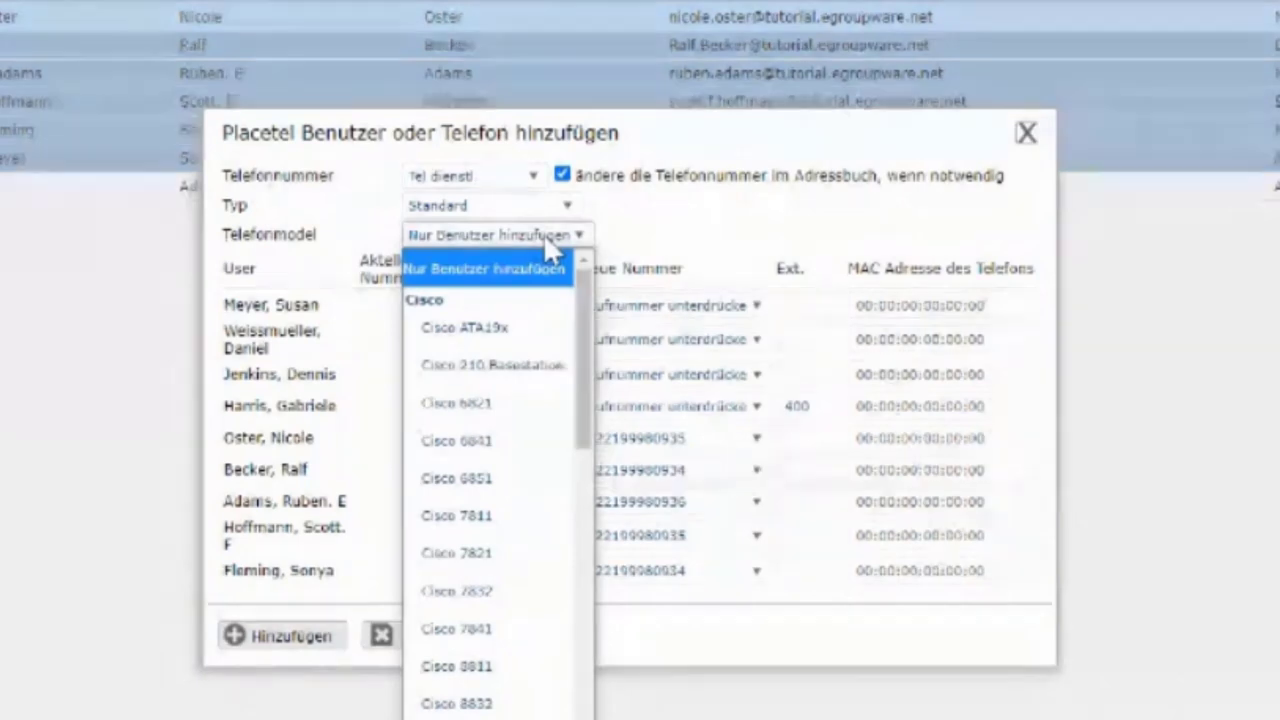
pyautogui.click(632, 245)
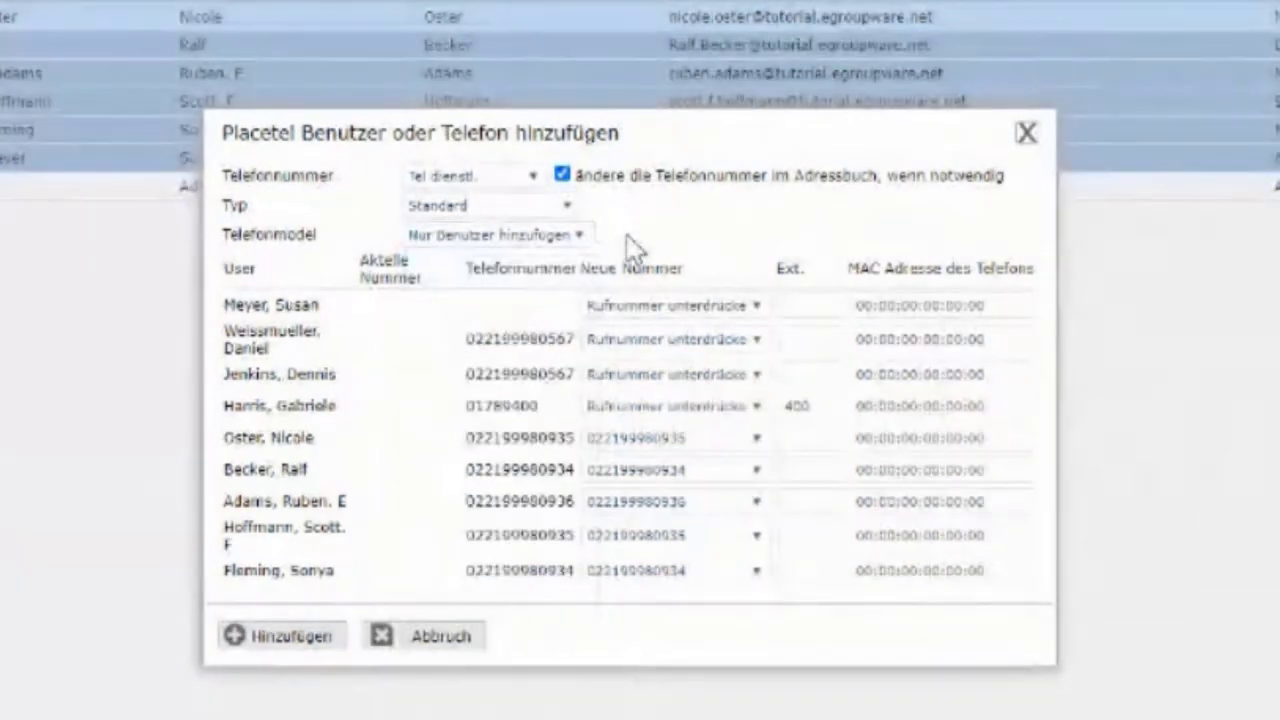
pyautogui.click(620, 306)
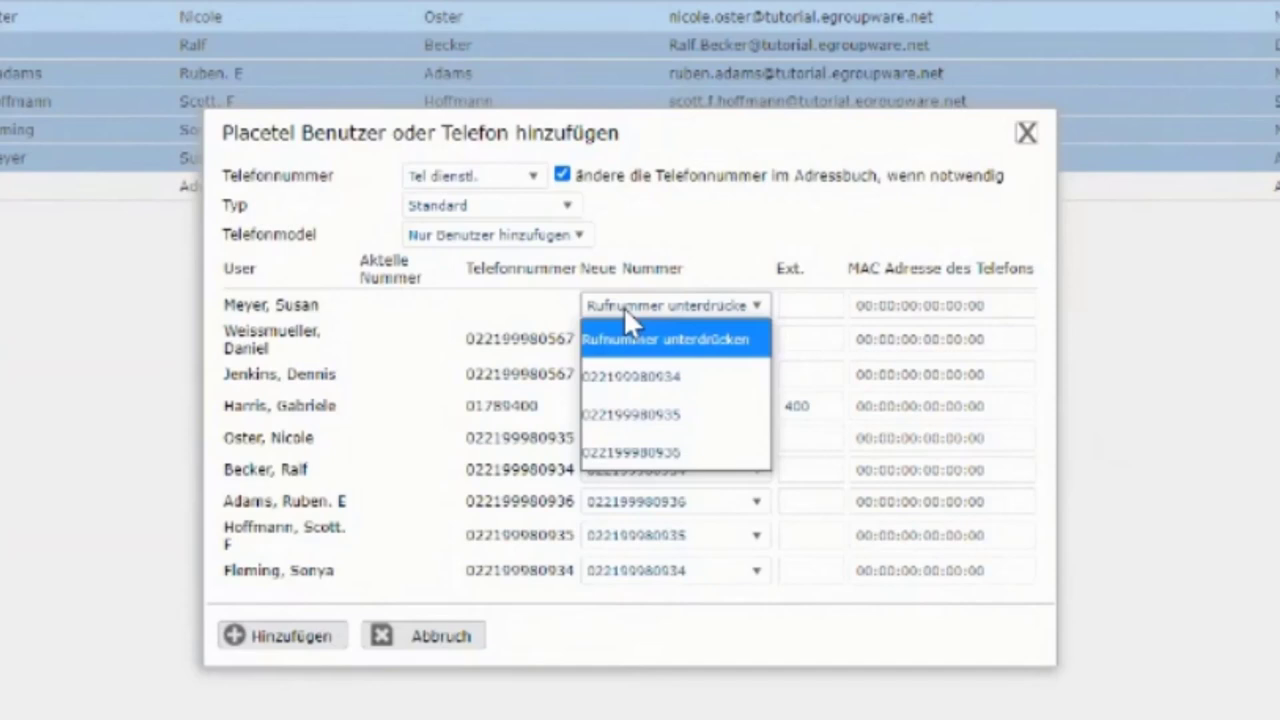
pyautogui.click(643, 376)
pyautogui.click(664, 340)
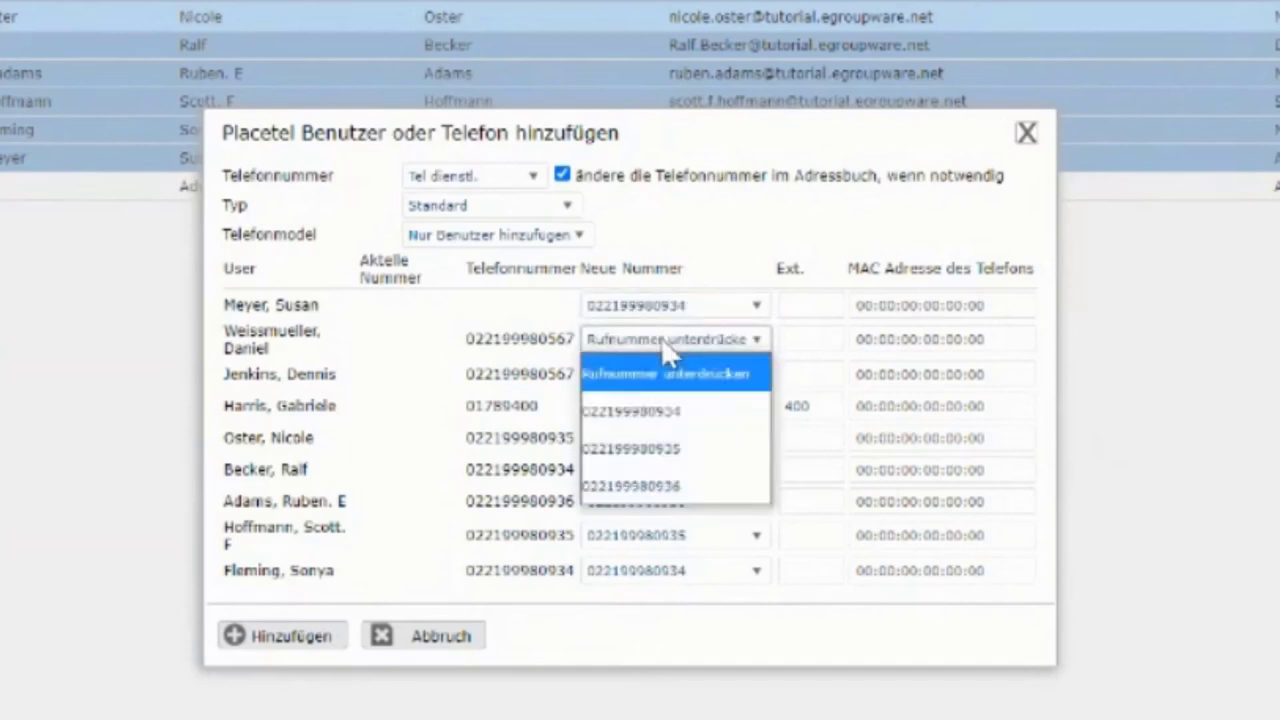
pyautogui.click(666, 450)
pyautogui.click(686, 376)
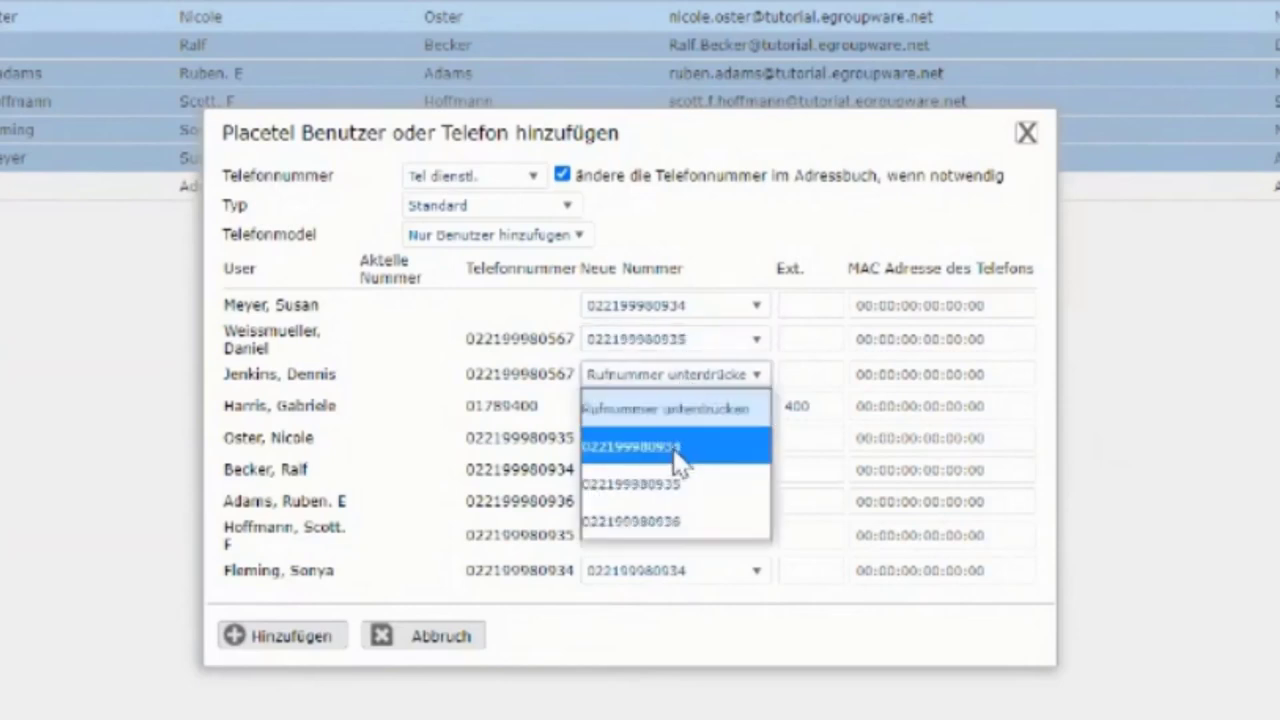
pyautogui.click(677, 450)
pyautogui.click(680, 416)
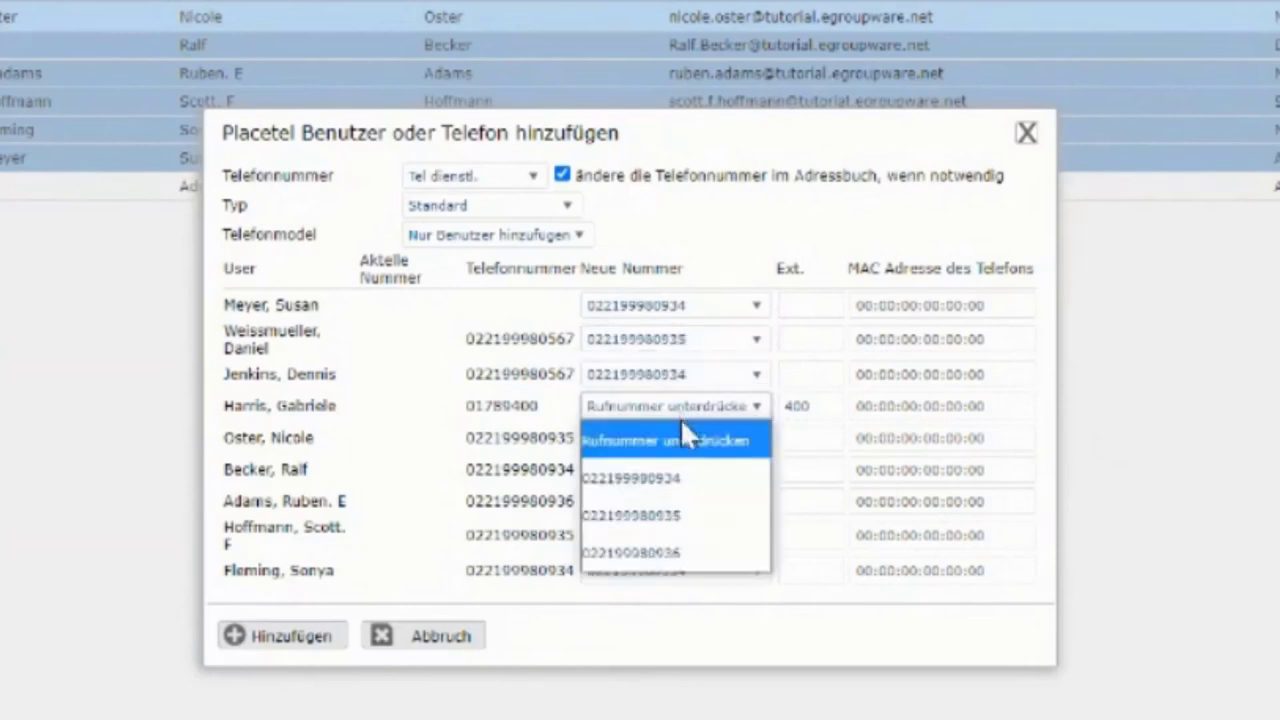
pyautogui.click(670, 555)
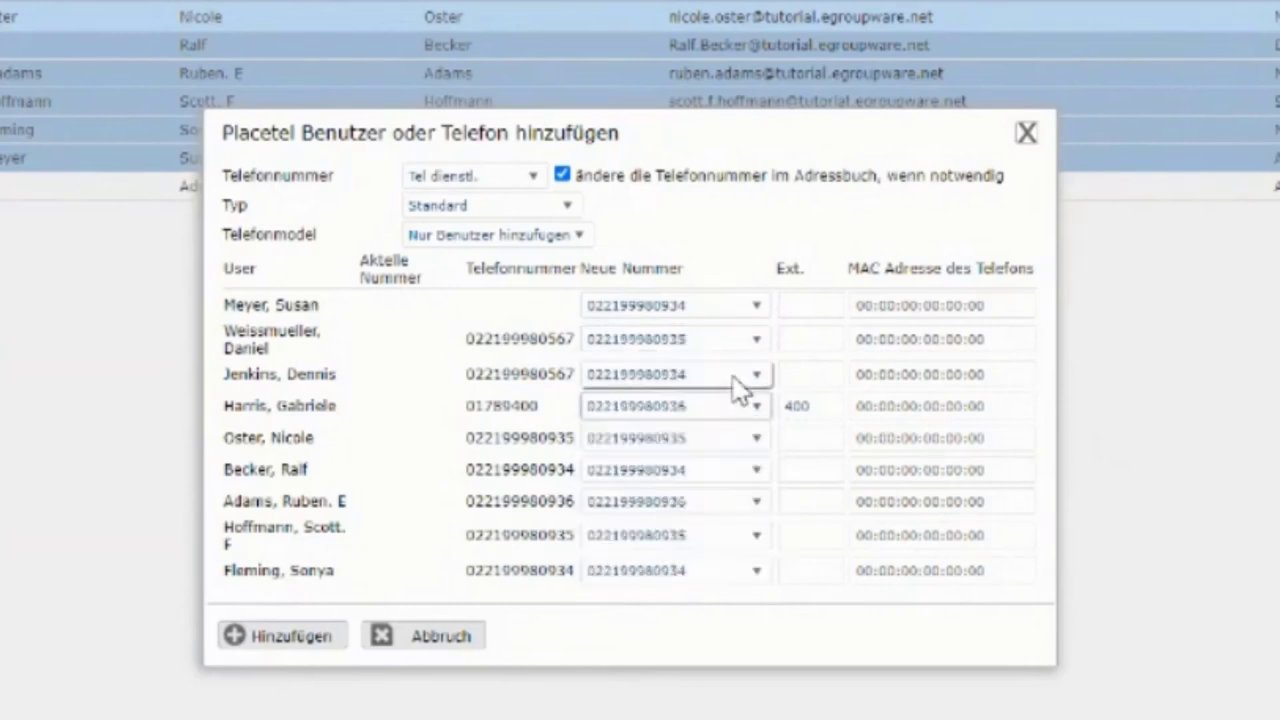
# - Enter extensions 222 through 229 in the users' Ext. fields, leaving the fourth user at 400
pyautogui.click(812, 303)
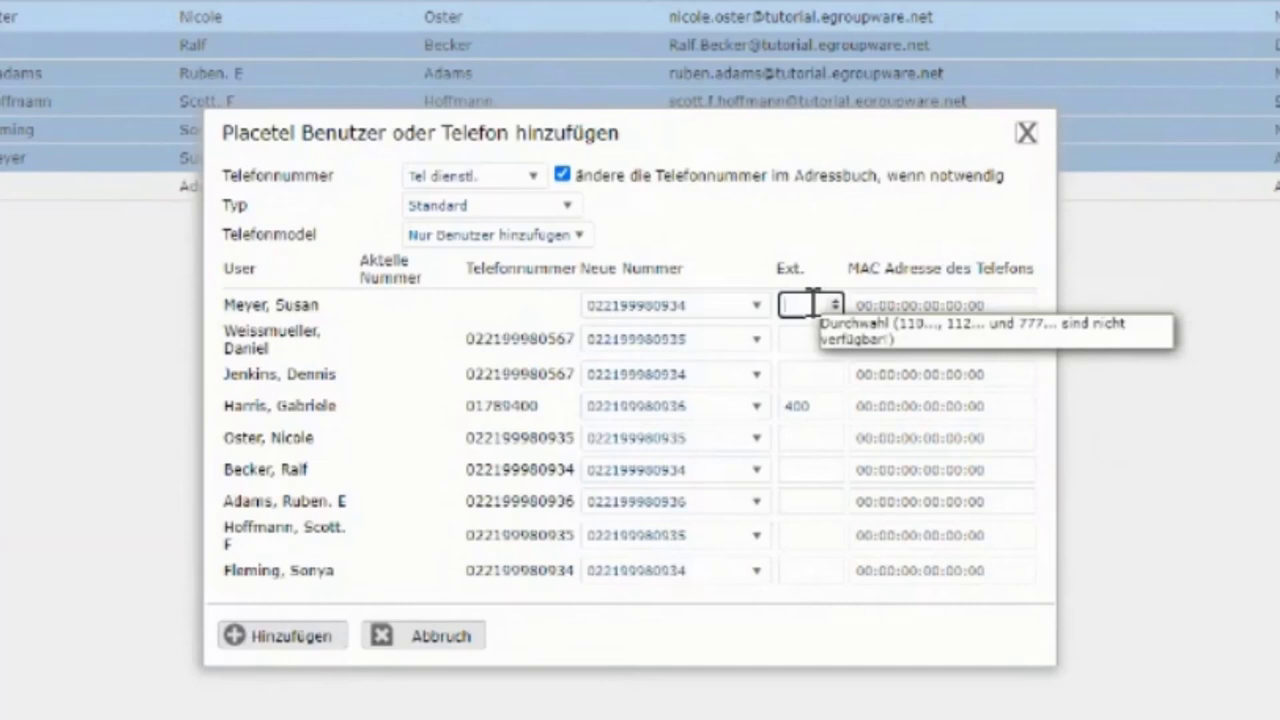
pyautogui.write('222')
pyautogui.click(797, 334)
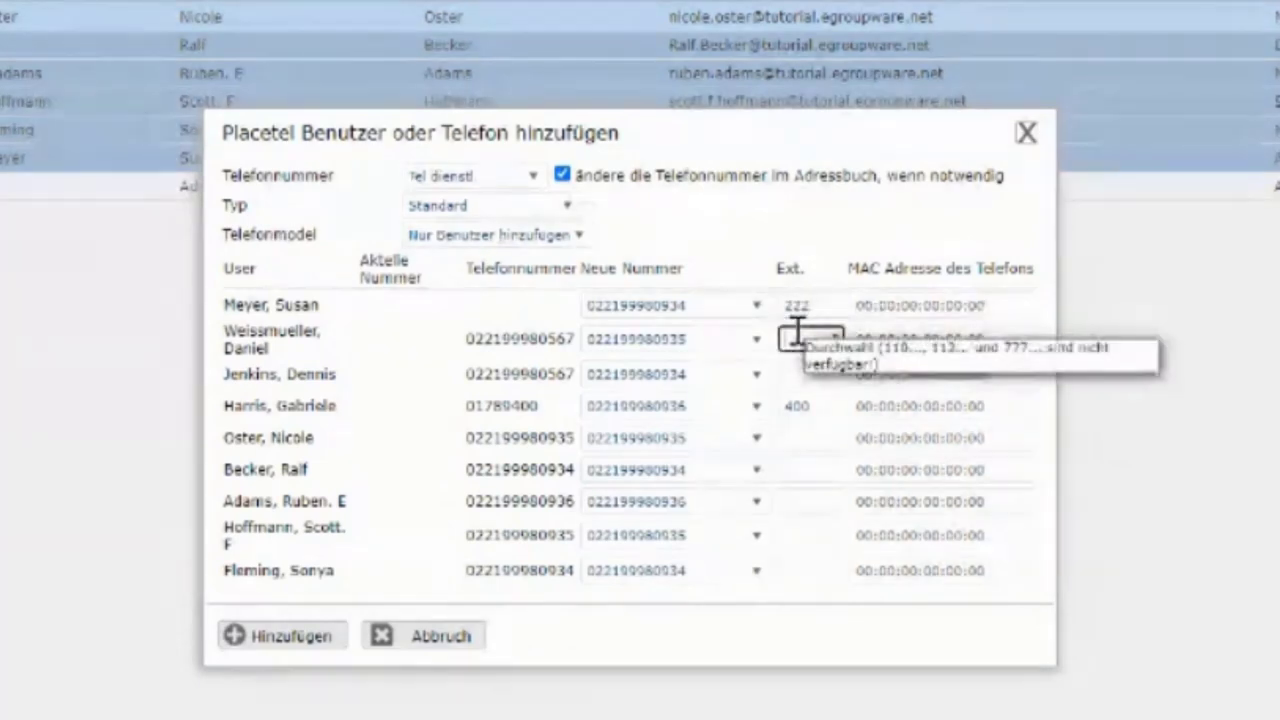
pyautogui.write('223')
pyautogui.click(786, 370)
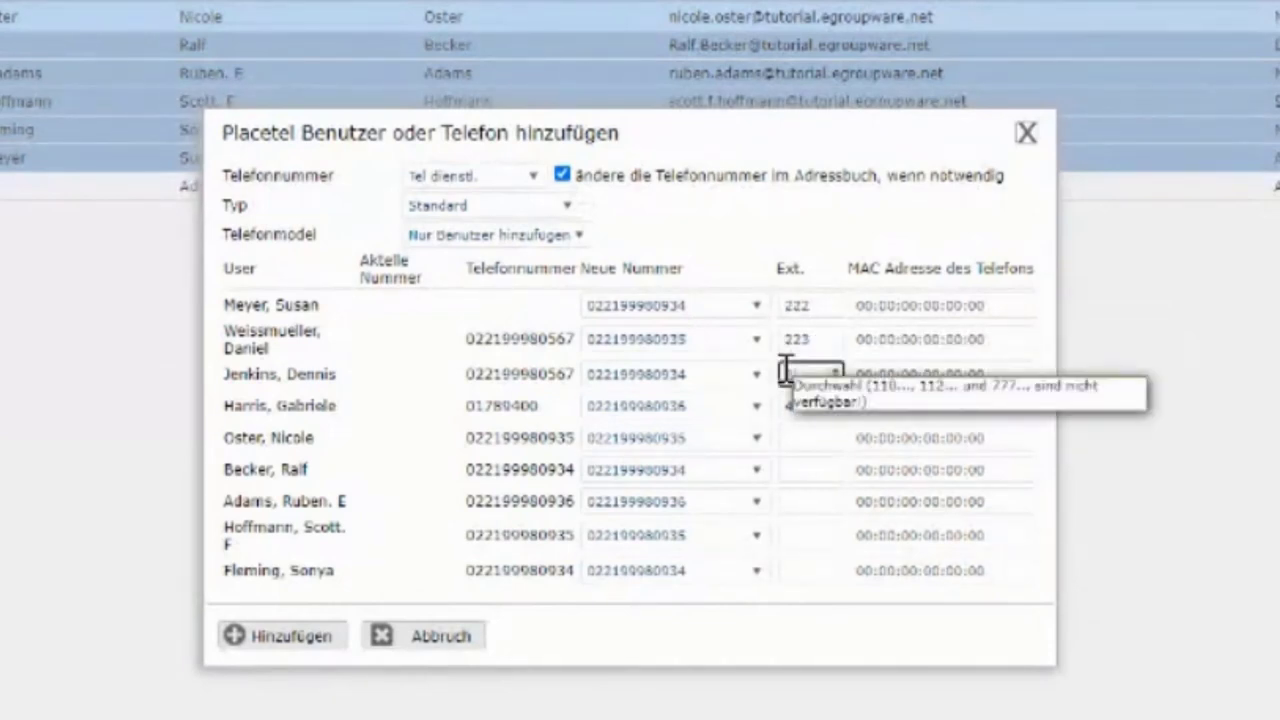
pyautogui.write('224')
pyautogui.click(790, 404)
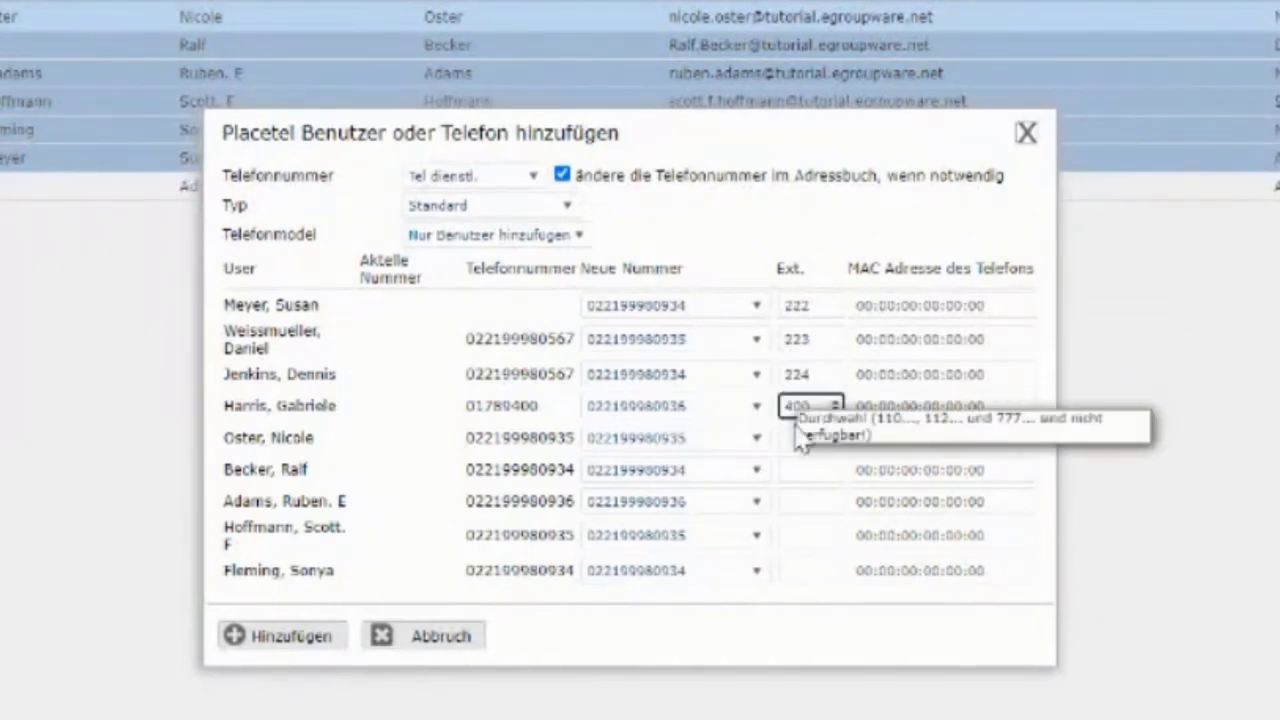
pyautogui.click(792, 437)
pyautogui.write('225')
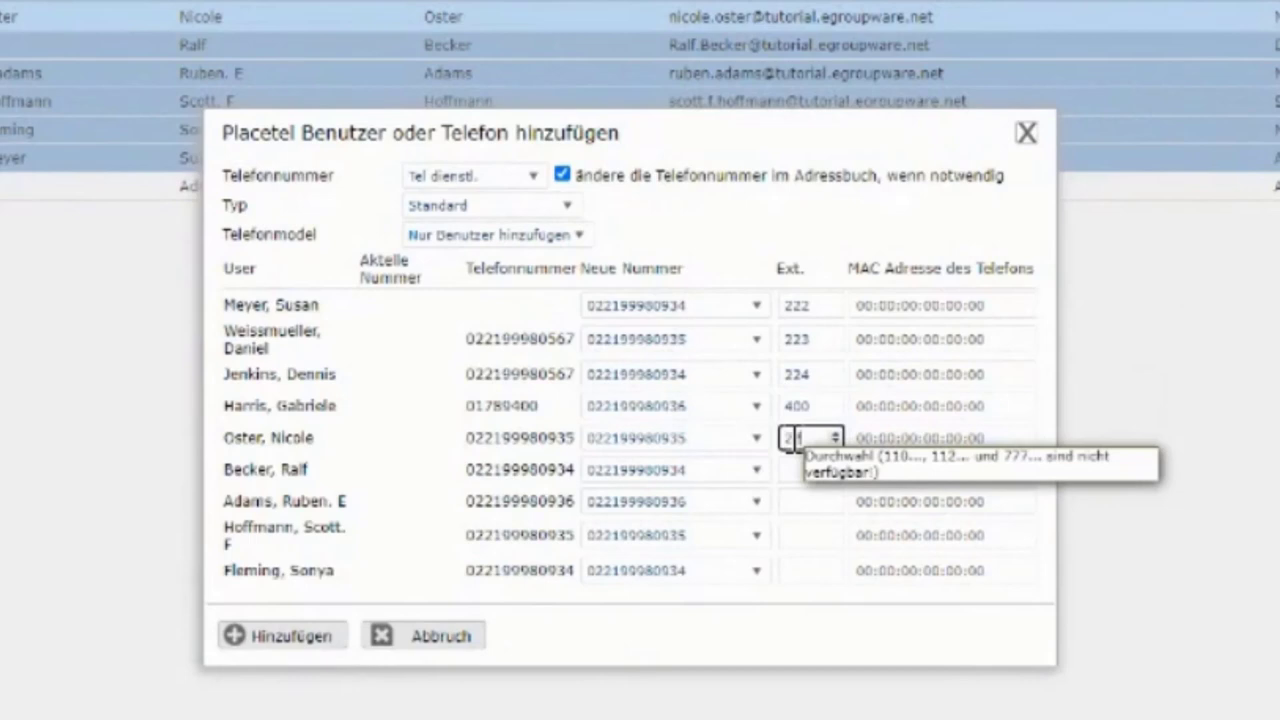
pyautogui.click(788, 469)
pyautogui.write('226')
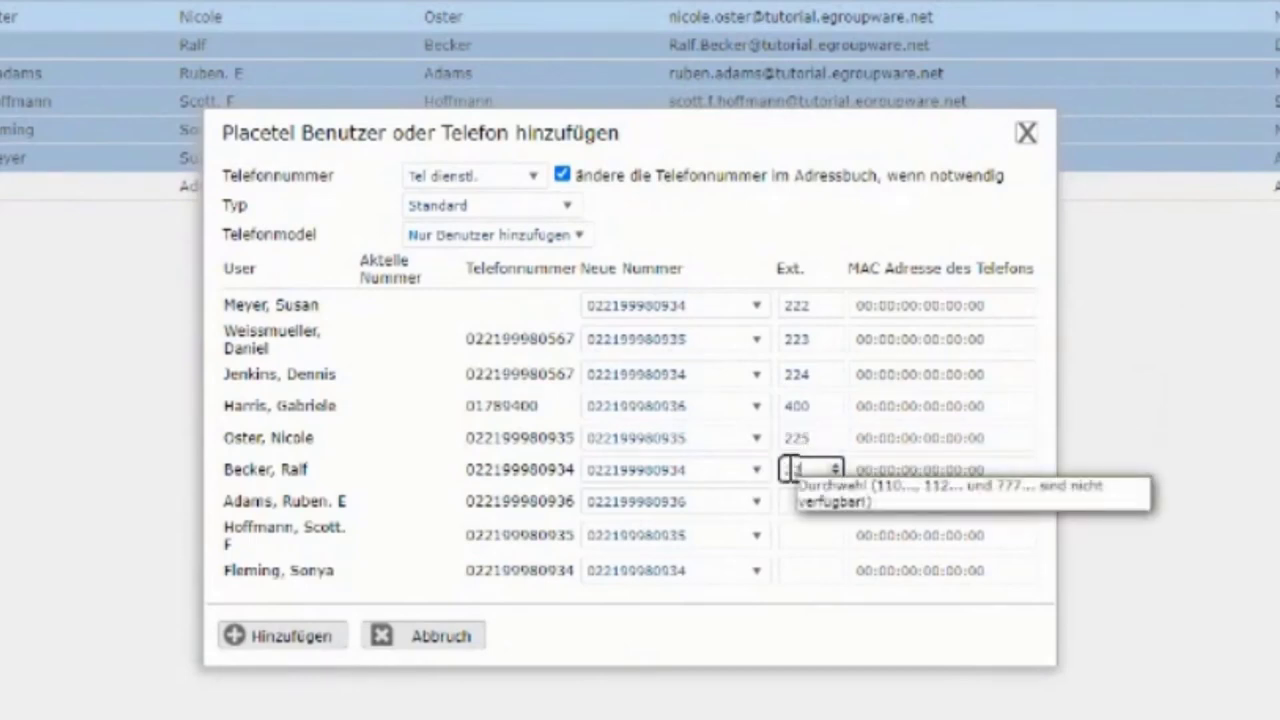
pyautogui.click(789, 497)
pyautogui.write('227')
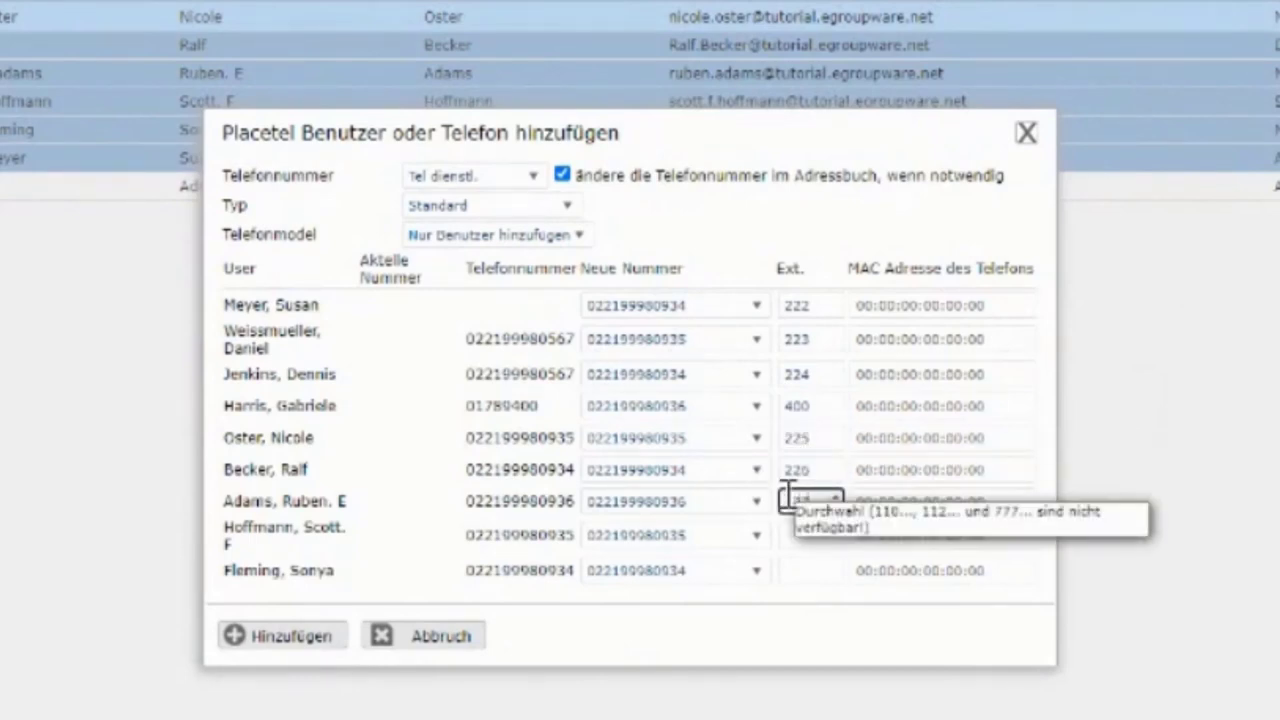
pyautogui.click(788, 531)
pyautogui.write('228')
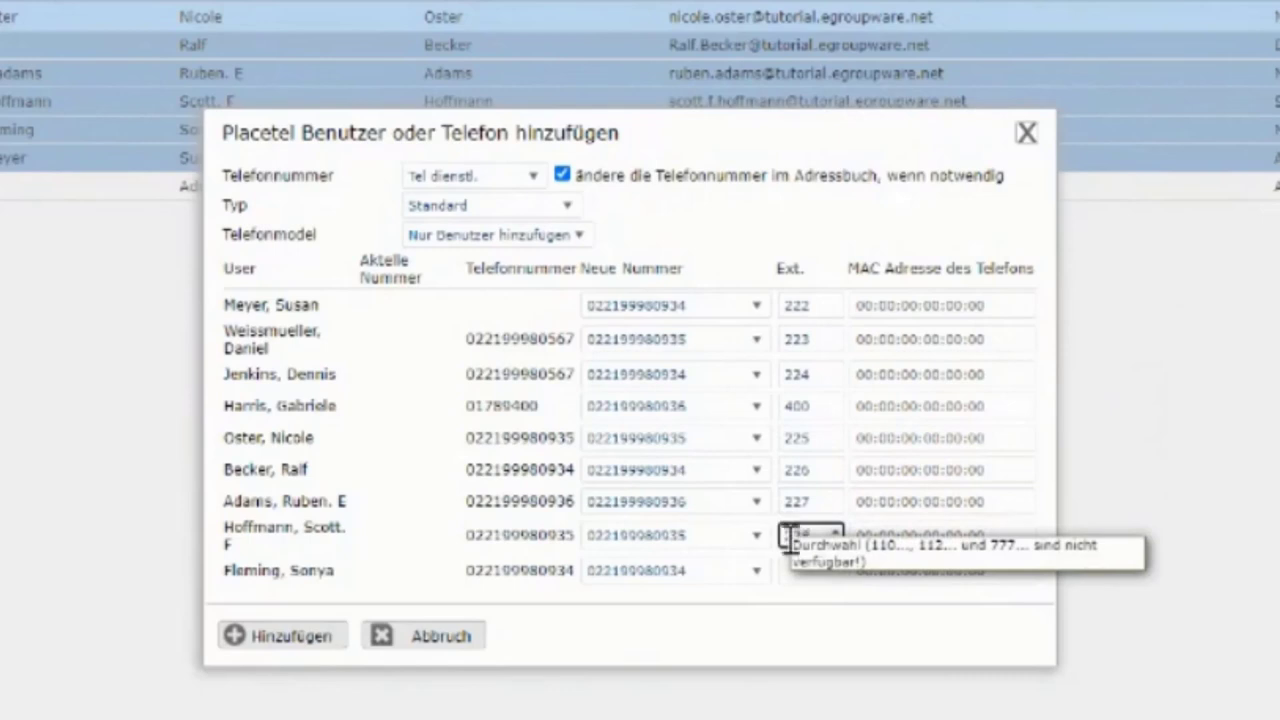
pyautogui.click(786, 565)
pyautogui.write('229')
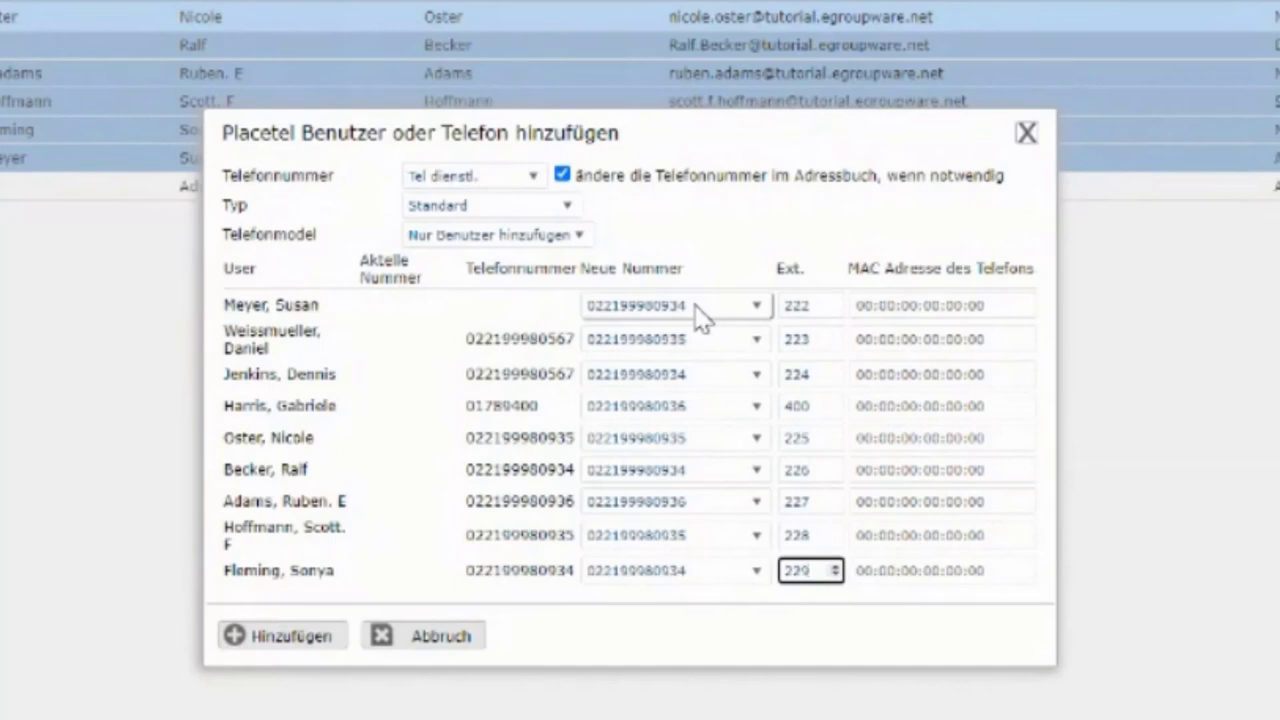
# - Add the users with their numbers to Placetel and dismiss the success notification
pyautogui.click(328, 643)
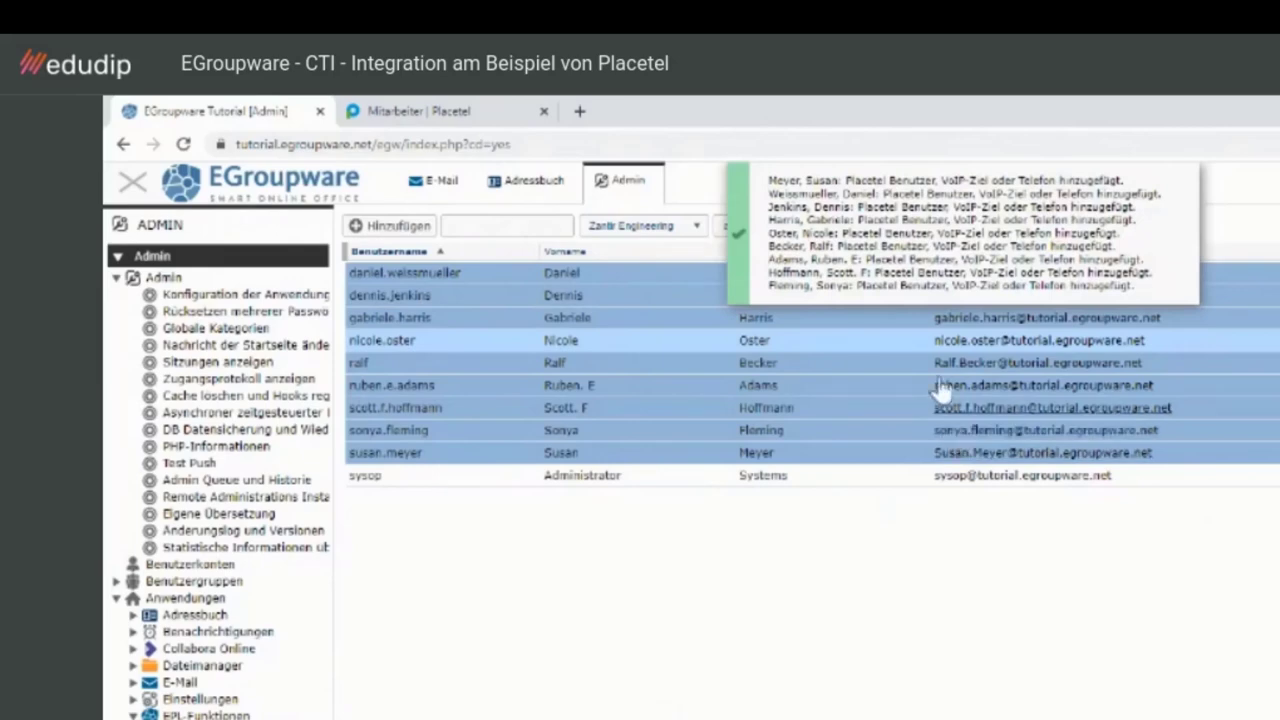
pyautogui.click(895, 292)
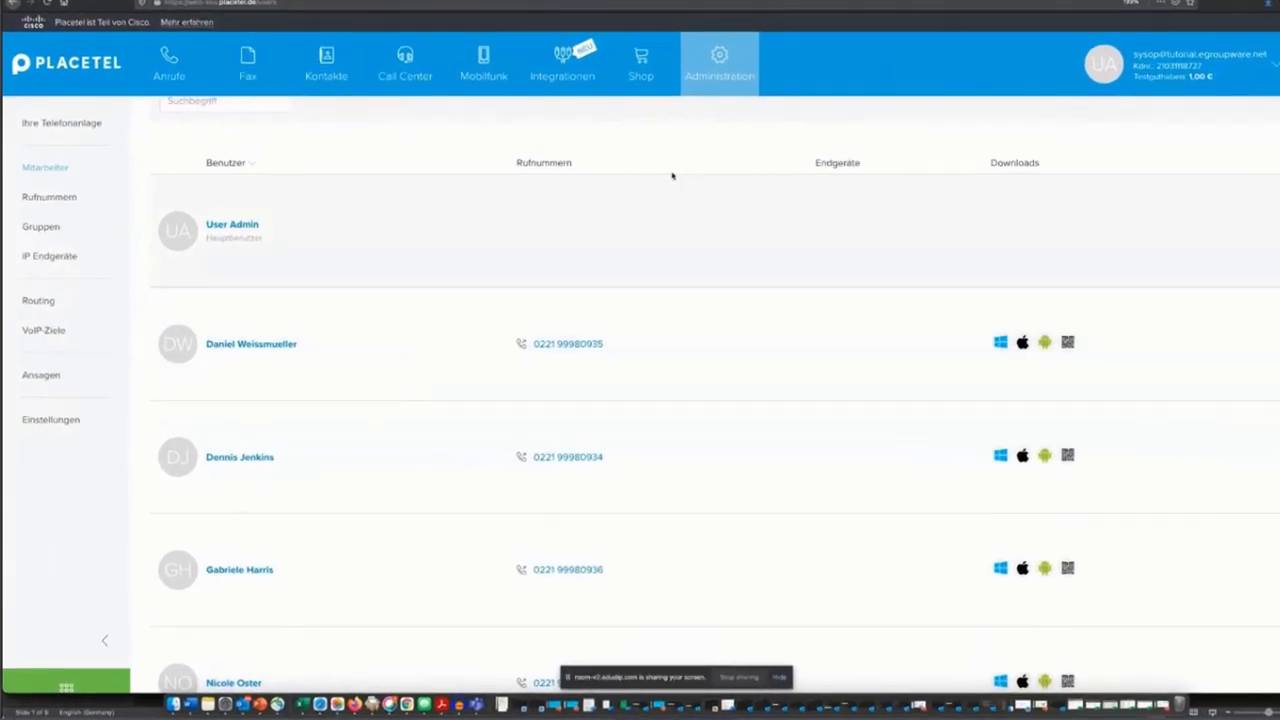
# - Open VoIP-Ziele and look through the nine VoIP destinations with their extensions
pyautogui.moveTo(606, 130)
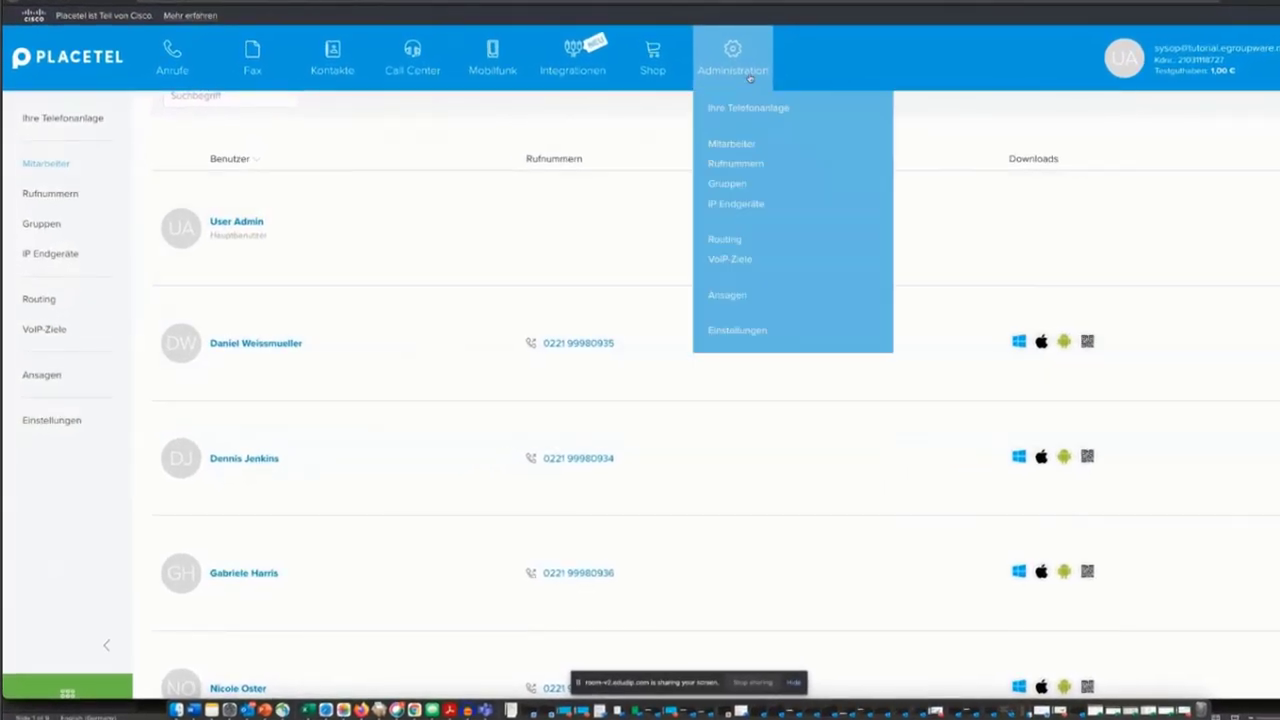
pyautogui.click(719, 260)
pyautogui.scroll(-5, 327, 429)
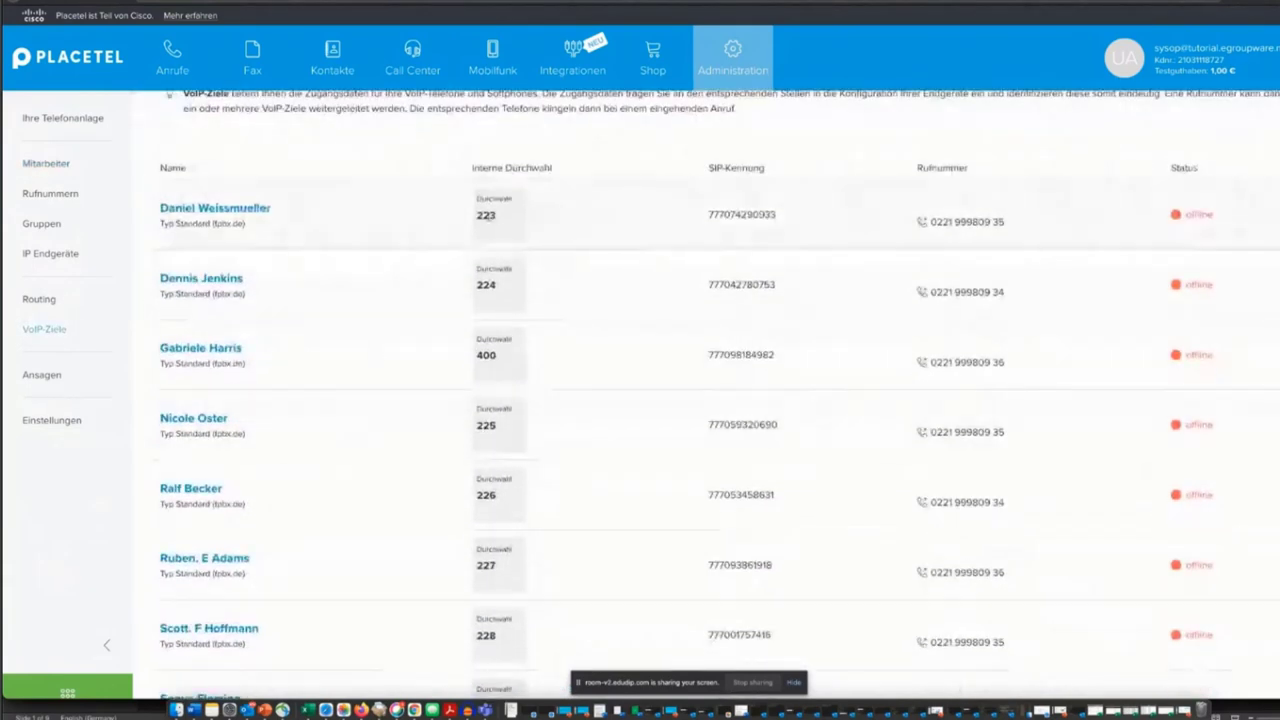
pyautogui.scroll(-1, 432, 456)
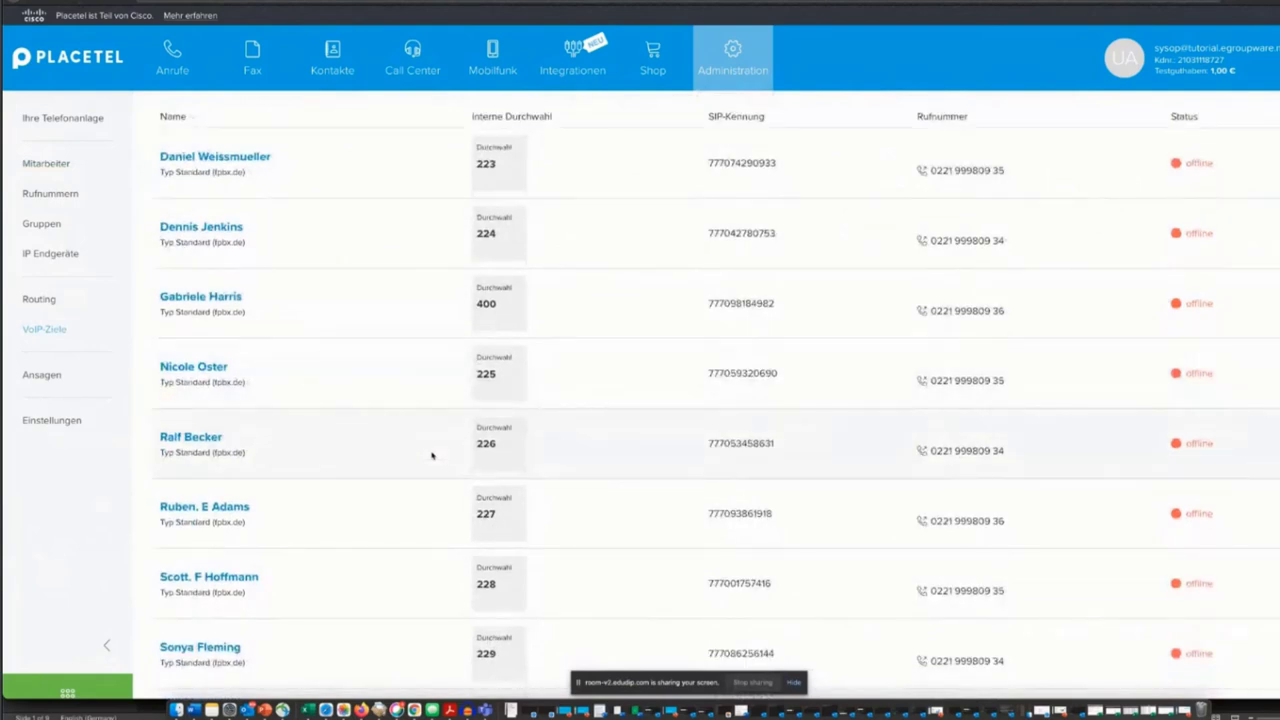
pyautogui.scroll(-1, 432, 456)
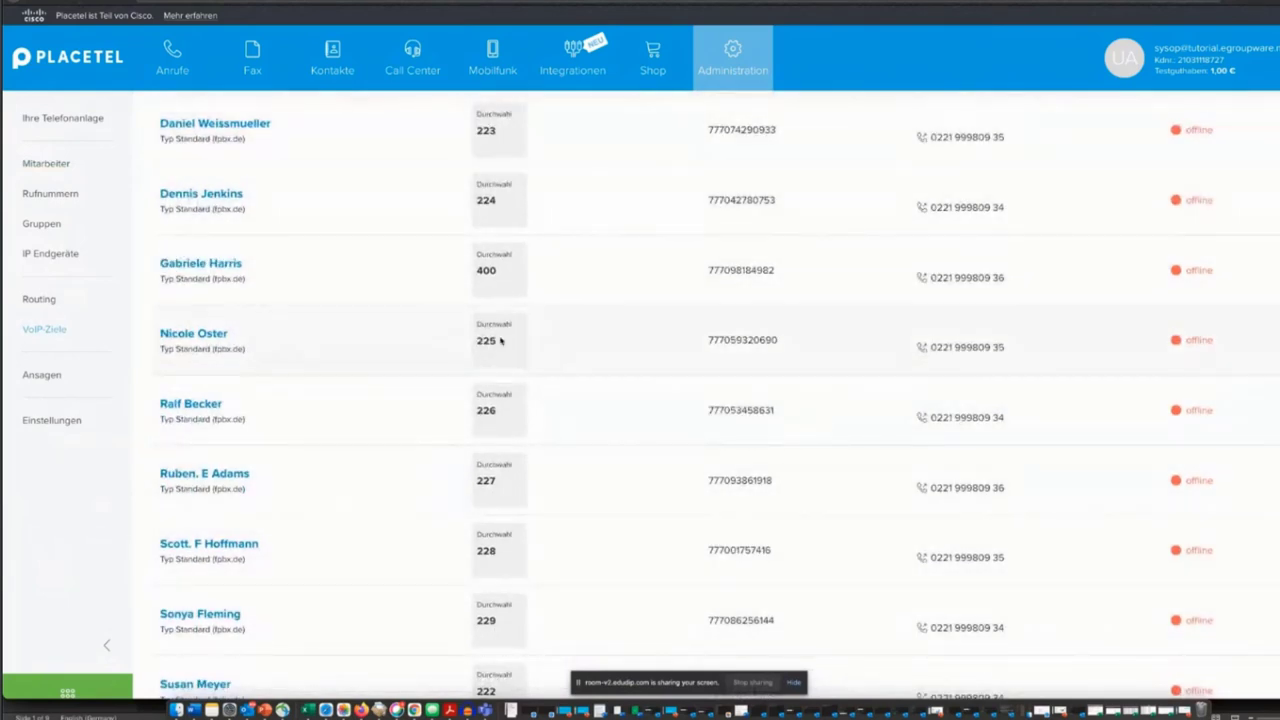
pyautogui.scroll(-2, 417, 329)
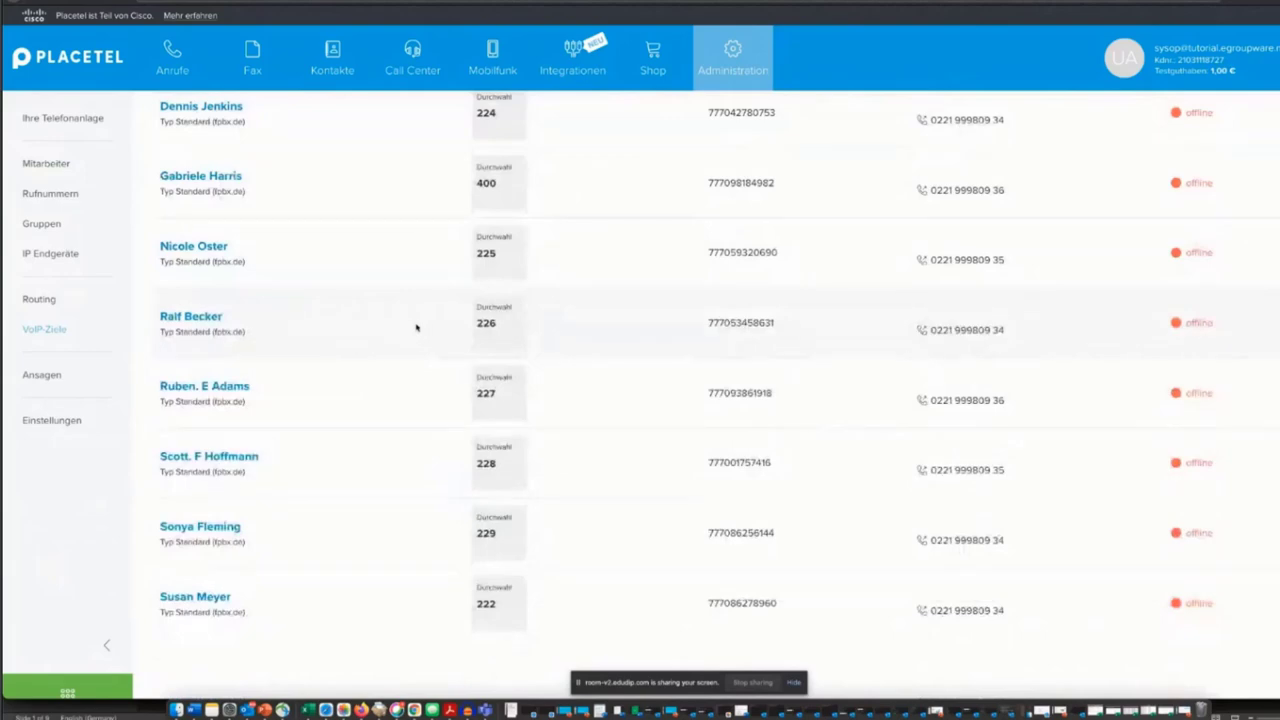
pyautogui.scroll(2, 417, 329)
pyautogui.scroll(6, 417, 329)
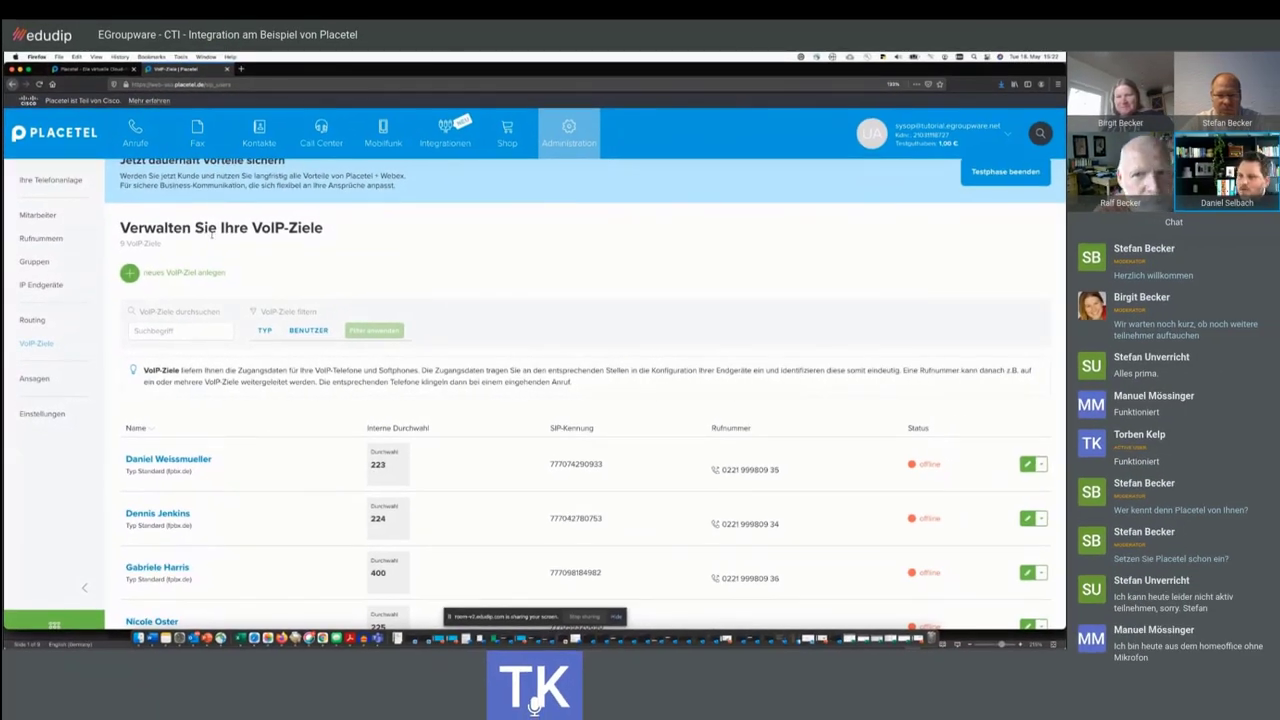
pyautogui.moveTo(175, 243)
pyautogui.mouseDown()
pyautogui.moveTo(120, 218)
pyautogui.moveTo(162, 244)
pyautogui.mouseUp()
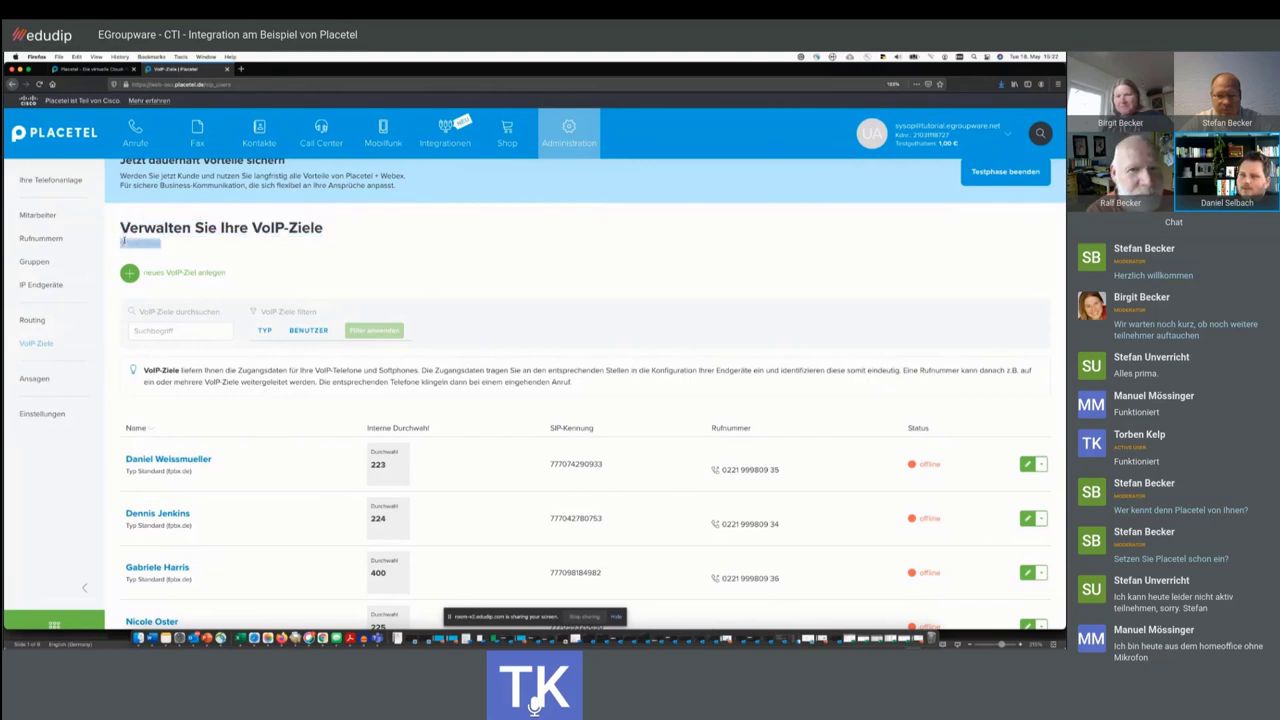
pyautogui.doubleClick(166, 222)
pyautogui.tripleClick(166, 222)
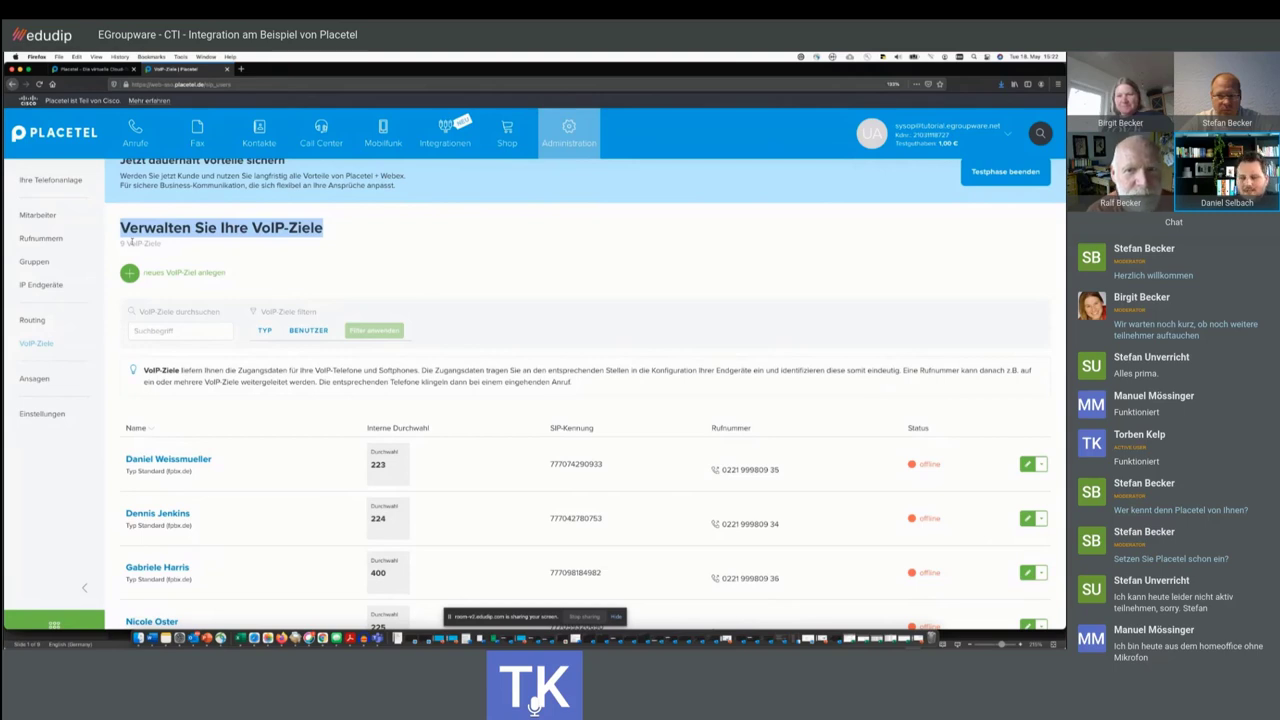
pyautogui.click(184, 243)
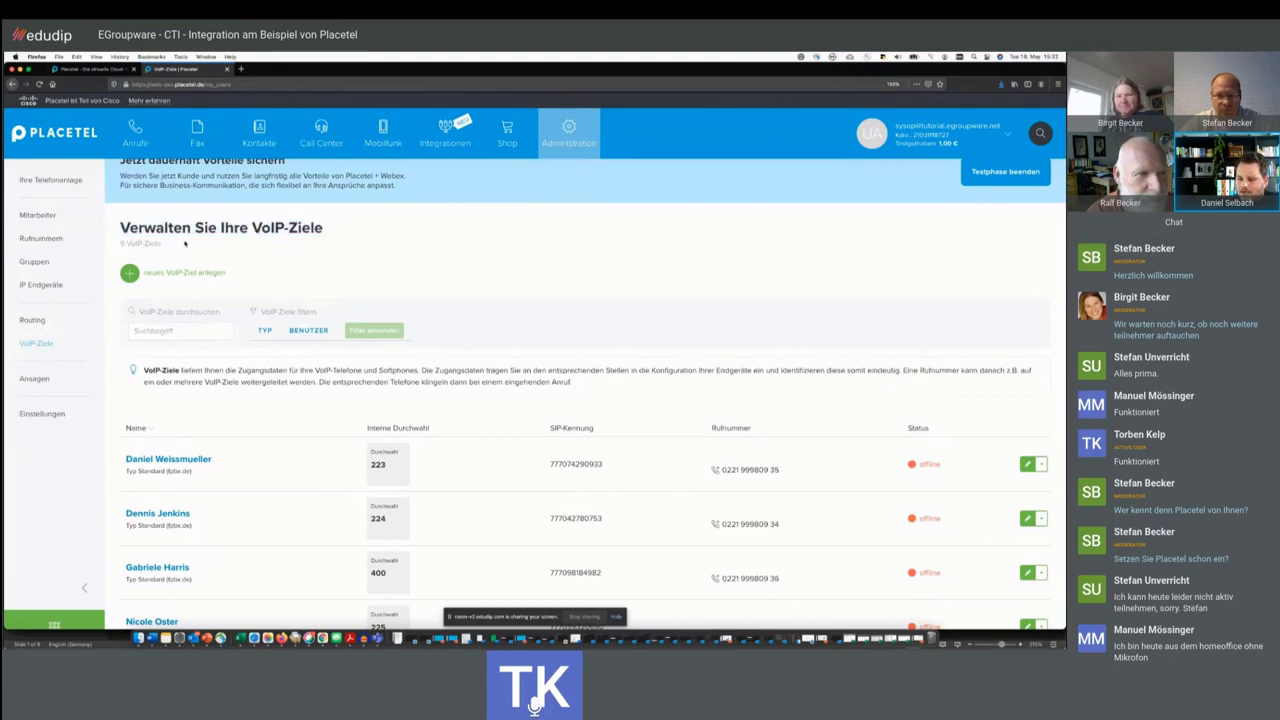
pyautogui.scroll(1, 356, 276)
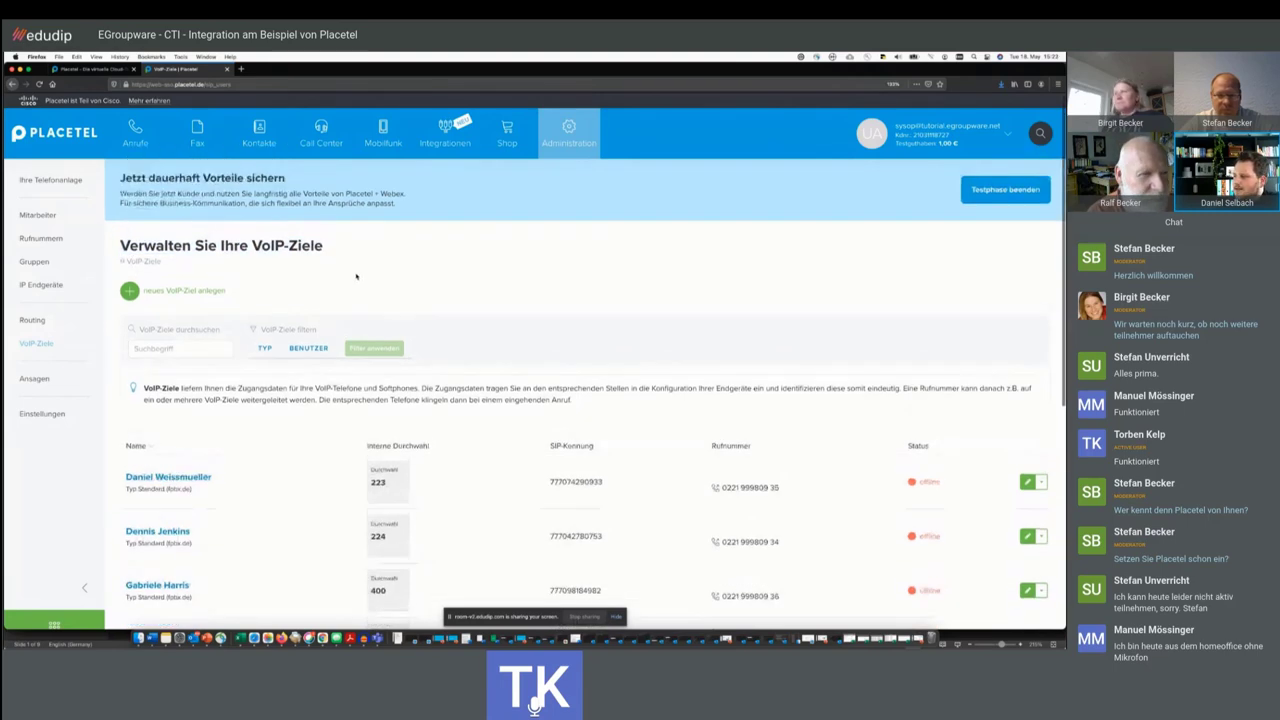
pyautogui.scroll(-2, 356, 276)
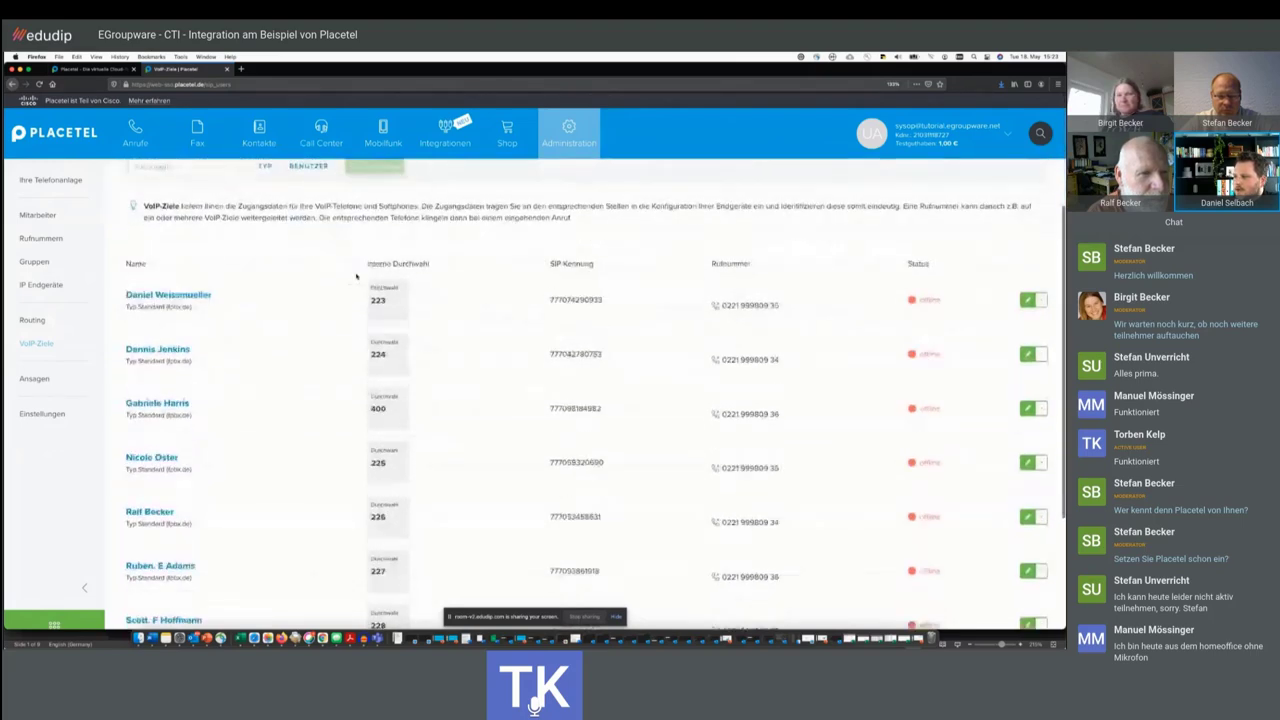
pyautogui.scroll(2, 356, 276)
# - Open the Mitarbeiter employee list from the Administration menu
pyautogui.moveTo(568, 135)
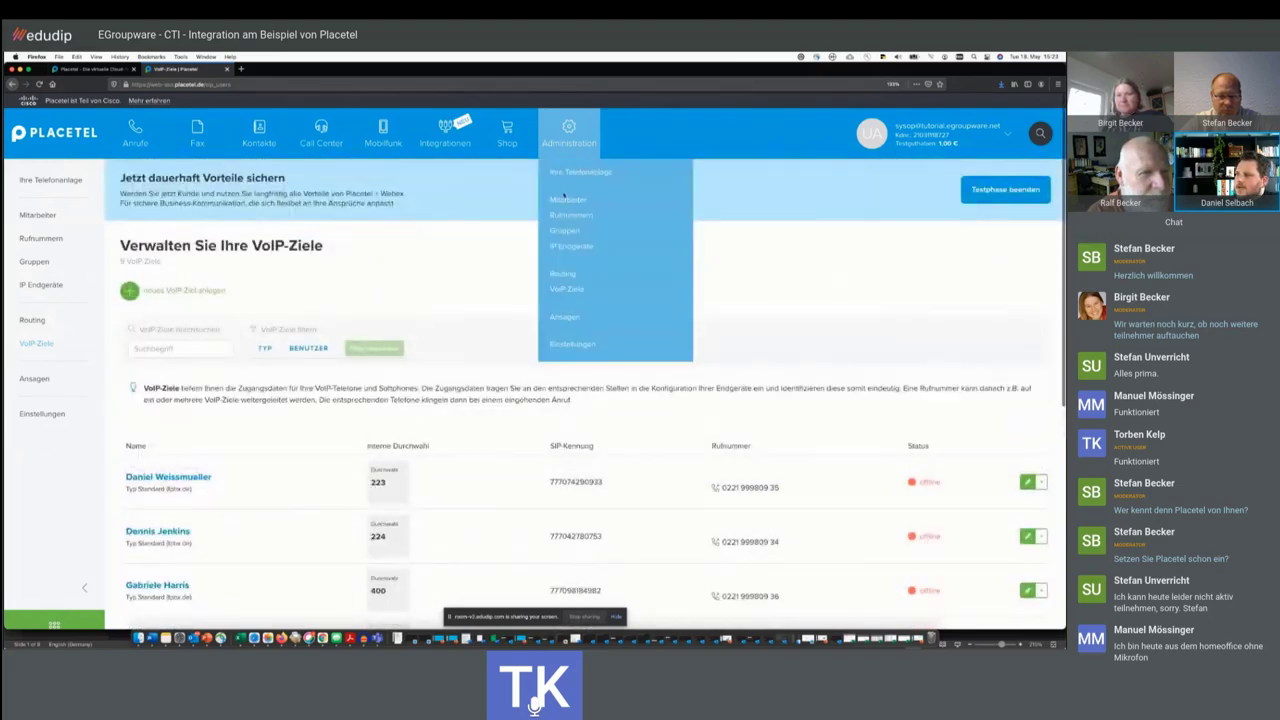
pyautogui.click(565, 210)
pyautogui.scroll(-3, 376, 332)
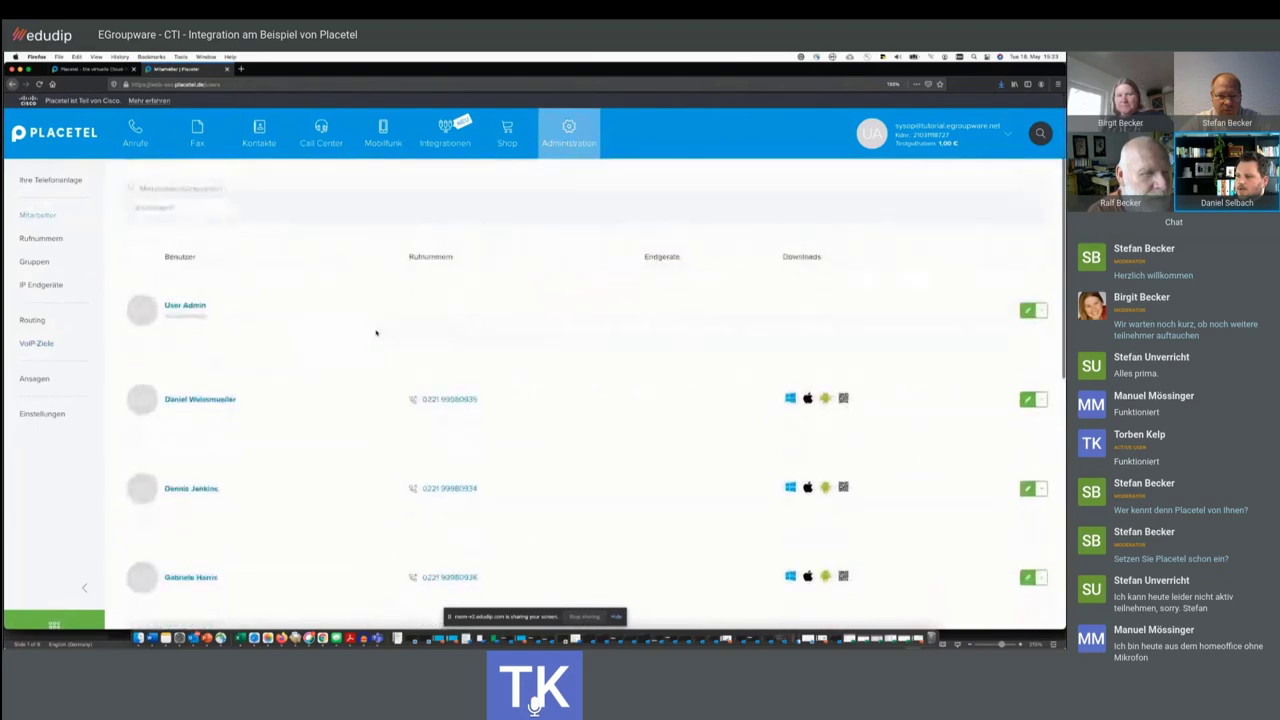
# - Review the employee's notification e-mail and portal login fields in the Allgemein form
pyautogui.click(409, 369)
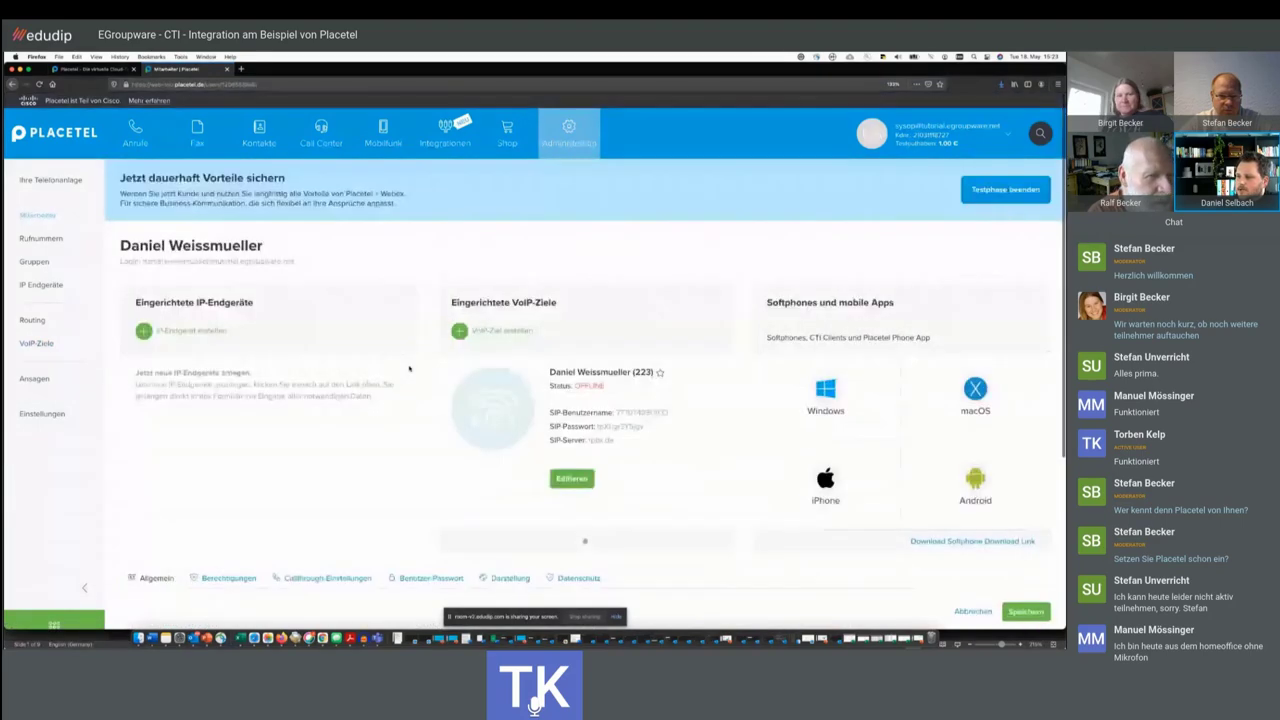
pyautogui.scroll(-5, 409, 369)
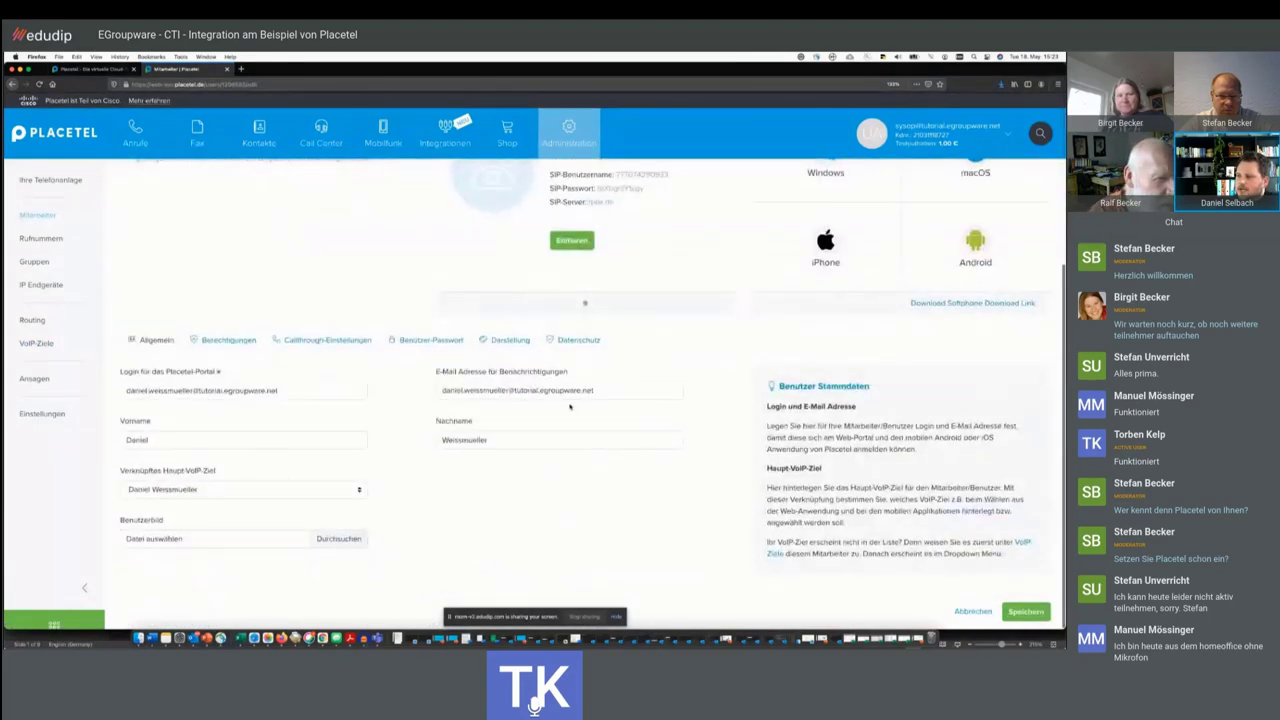
pyautogui.moveTo(612, 391); pyautogui.dragTo(458, 381)
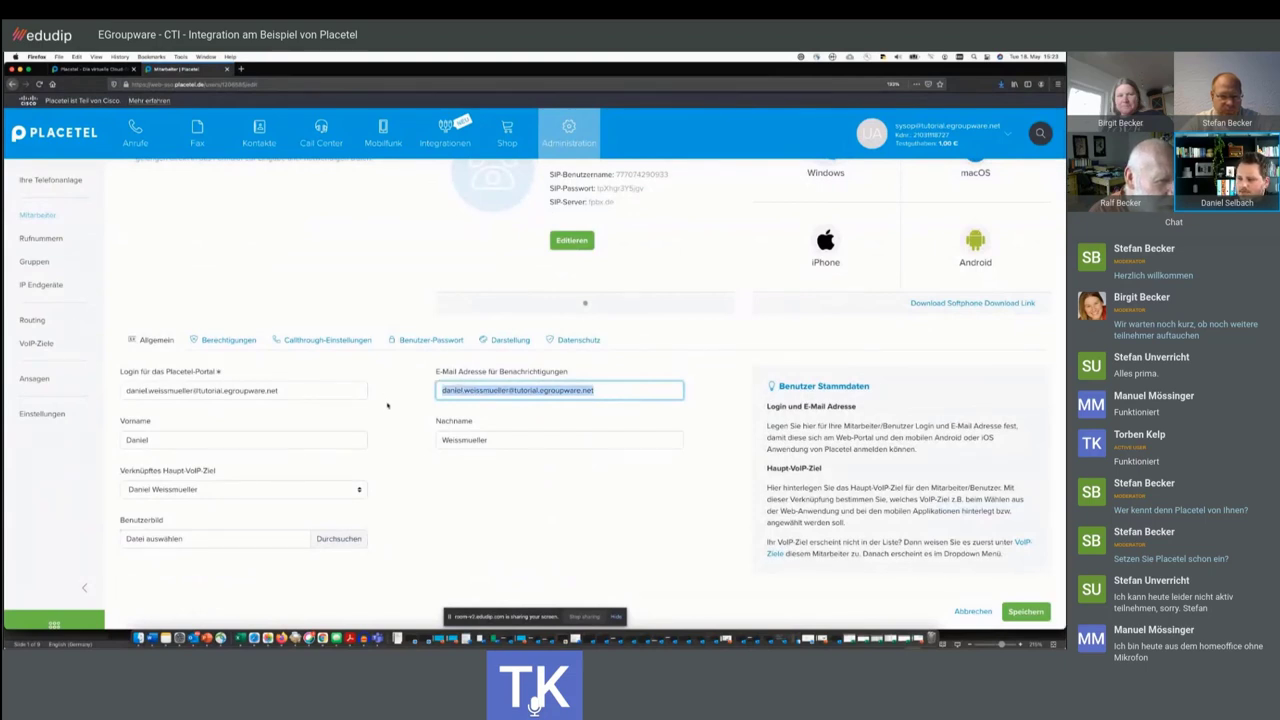
pyautogui.click(290, 388)
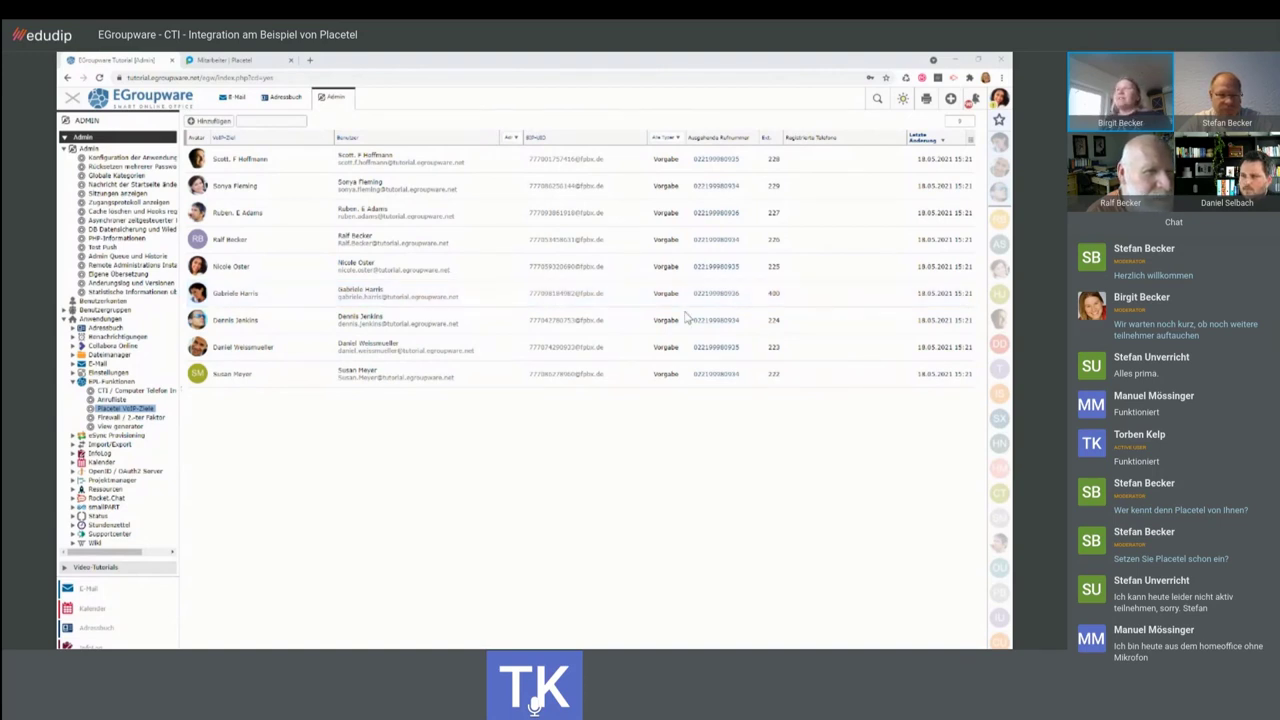
pyautogui.rightClick(297, 245)
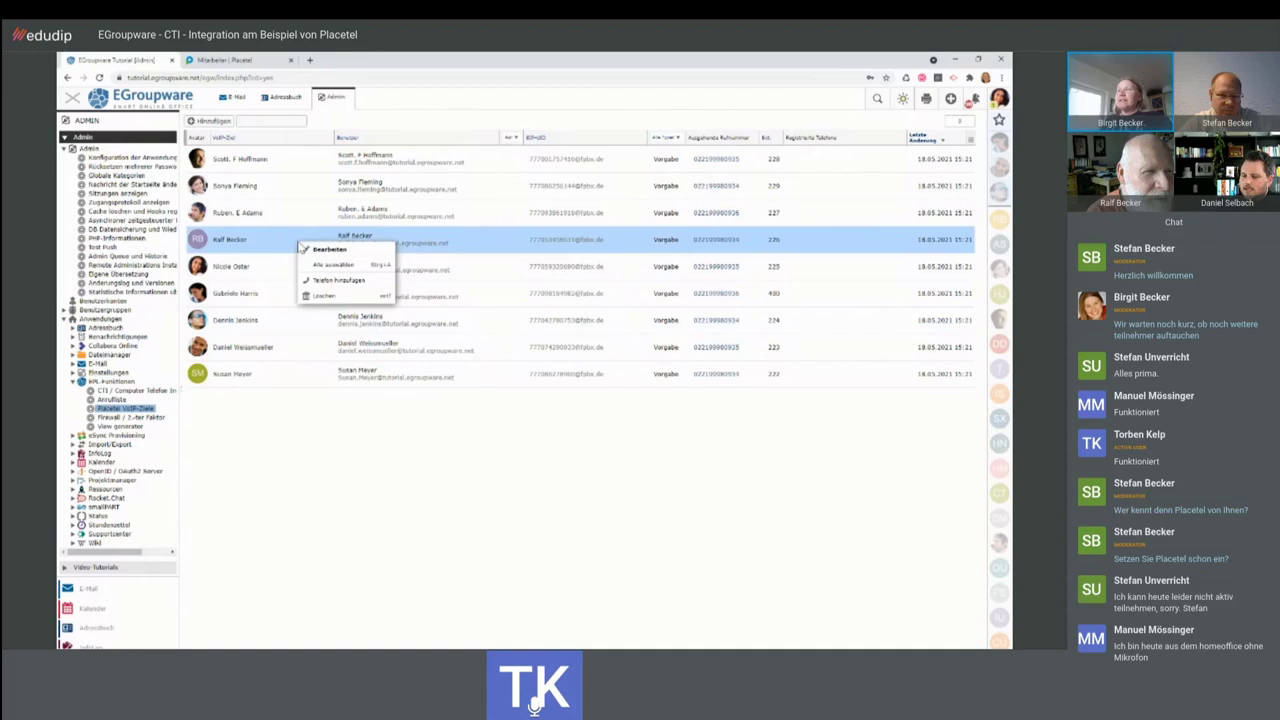
pyautogui.click(307, 257)
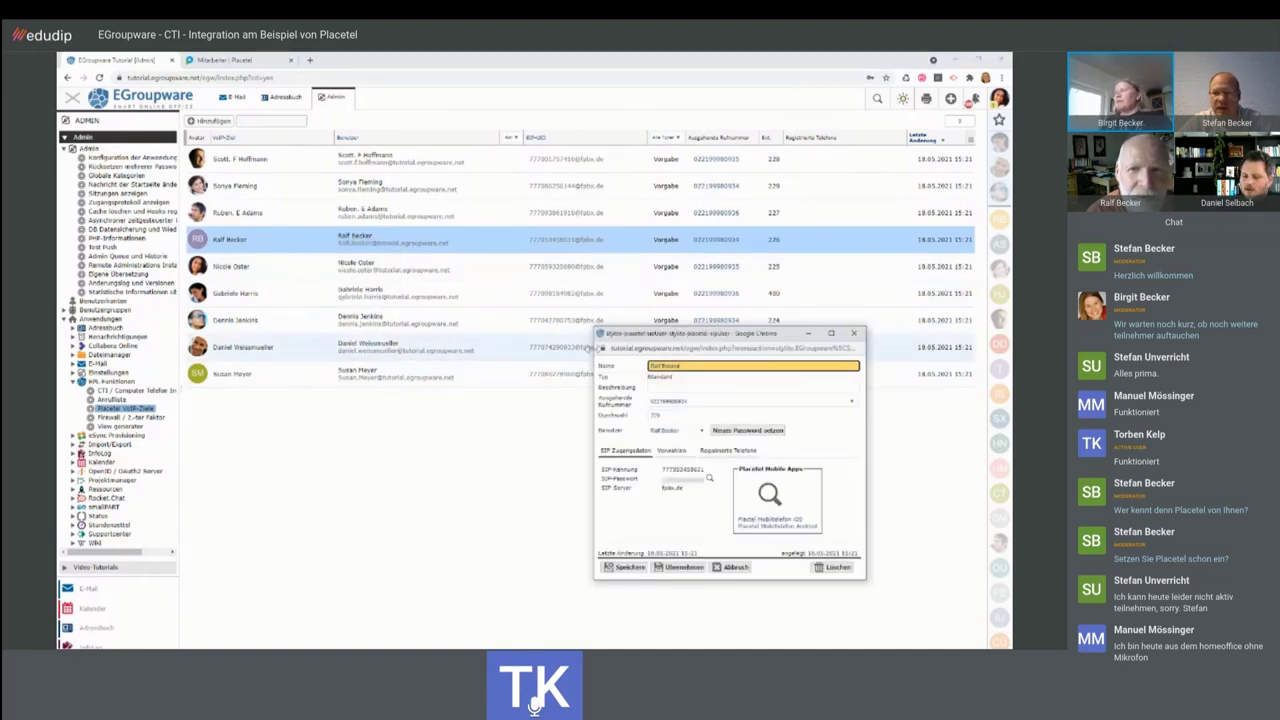
pyautogui.moveTo(616, 336); pyautogui.dragTo(293, 179)
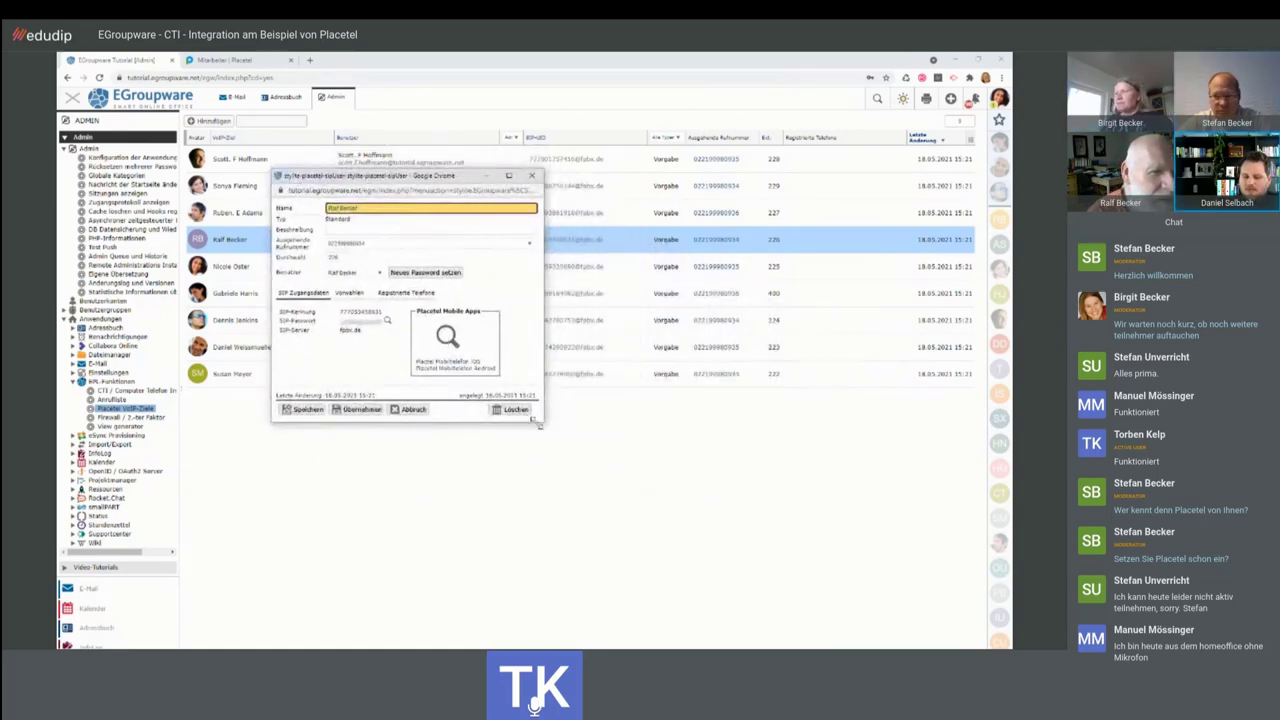
pyautogui.moveTo(538, 424); pyautogui.dragTo(668, 550)
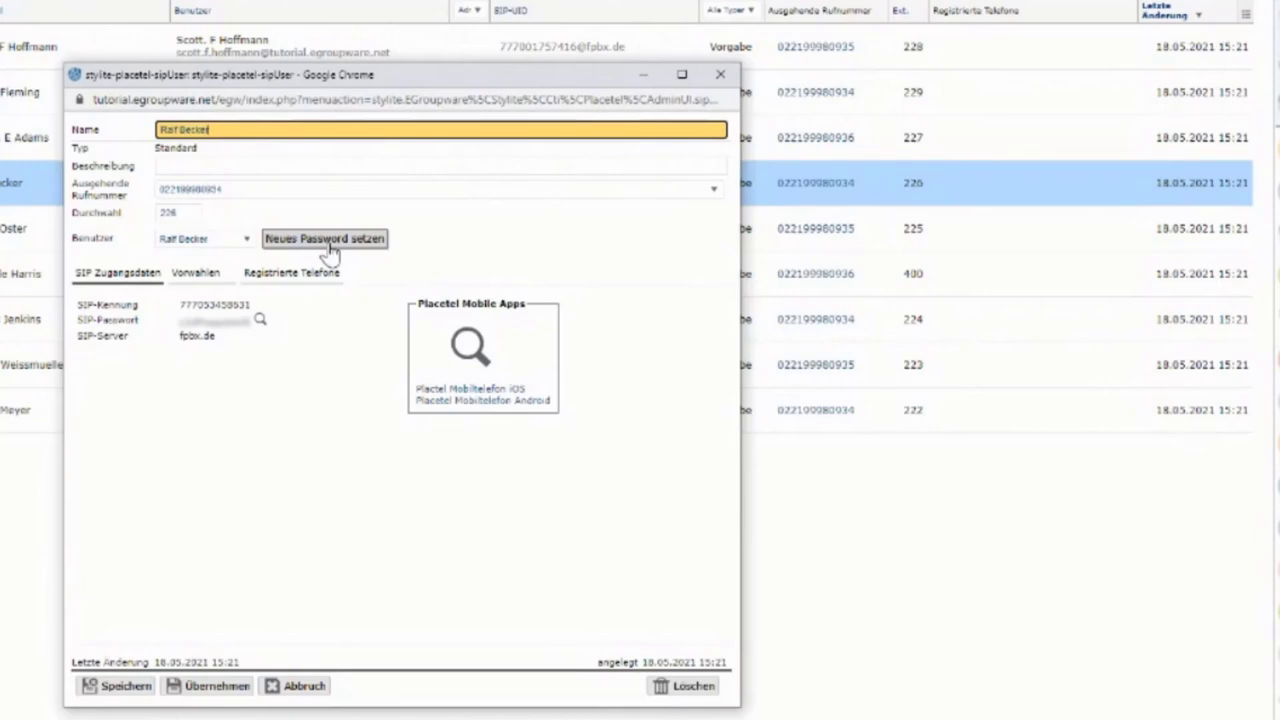
pyautogui.click(463, 350)
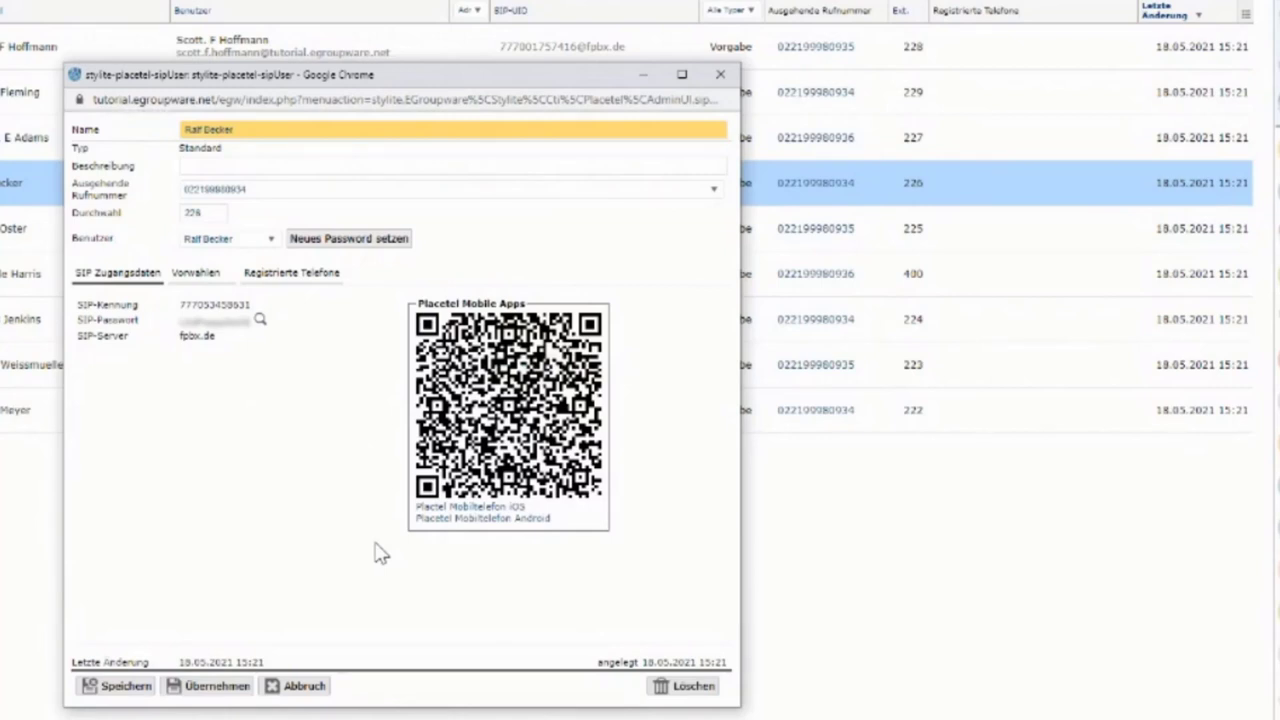
pyautogui.click(272, 276)
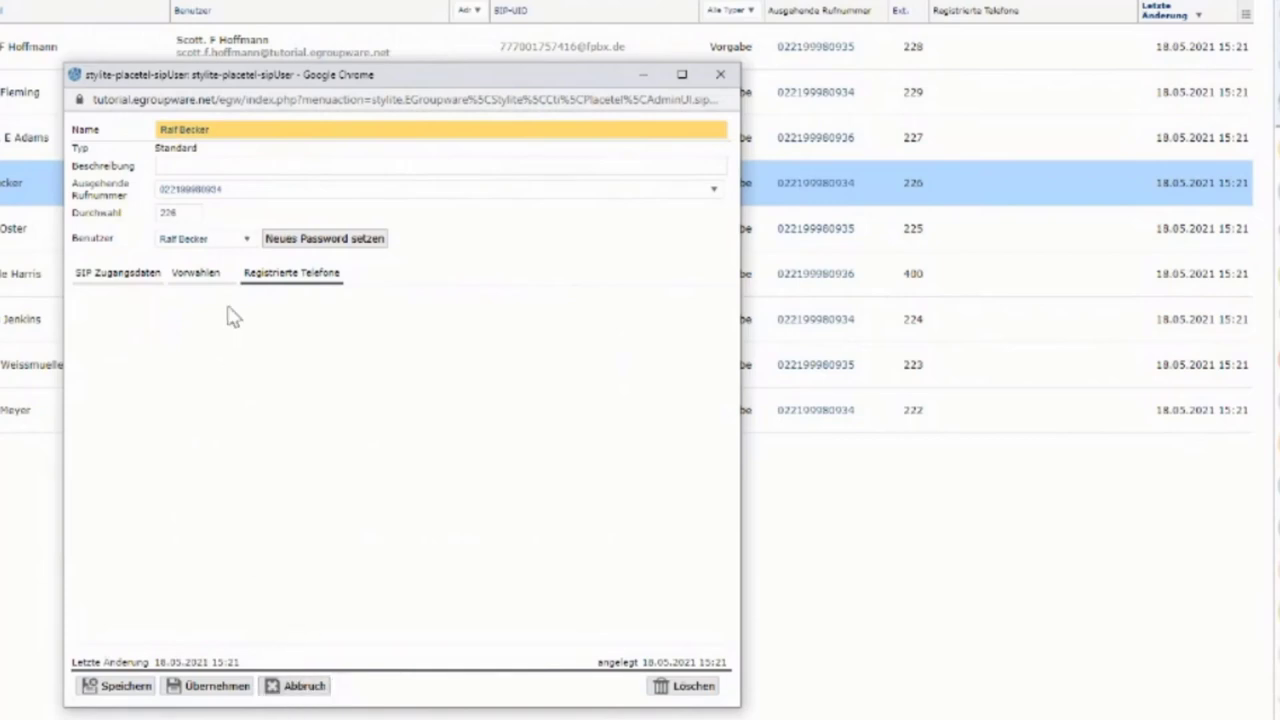
pyautogui.click(198, 242)
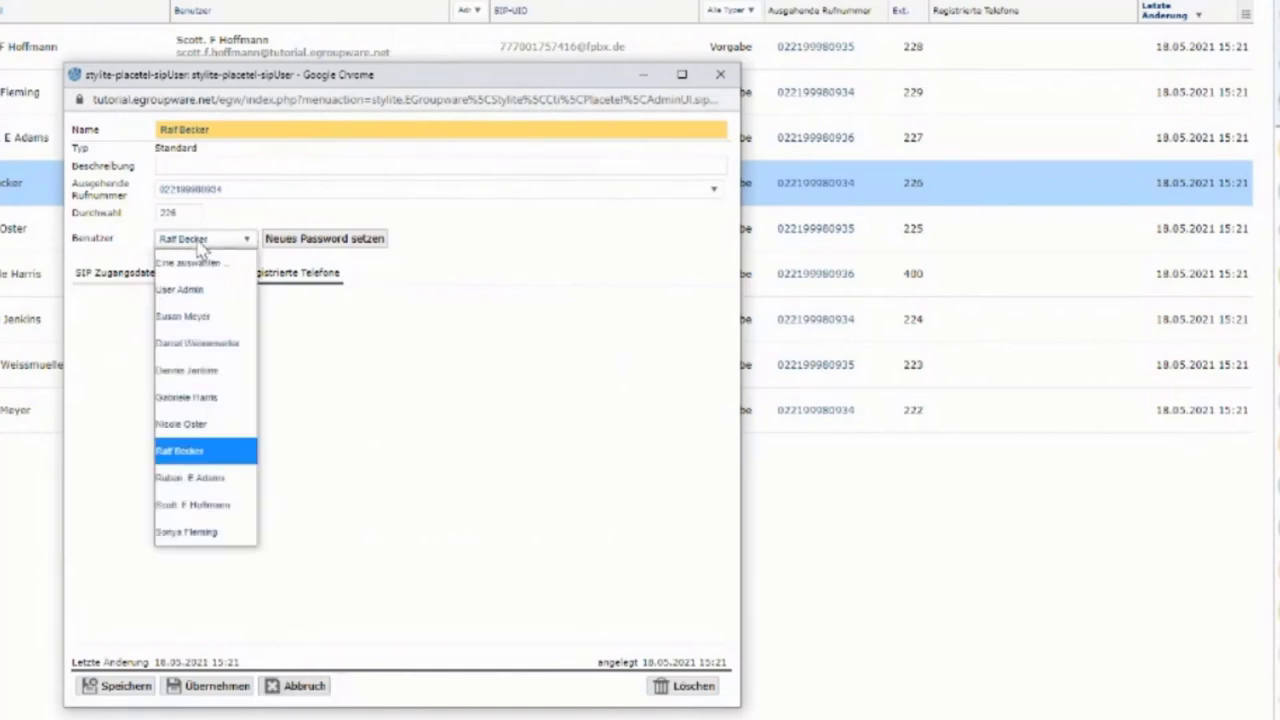
pyautogui.click(200, 248)
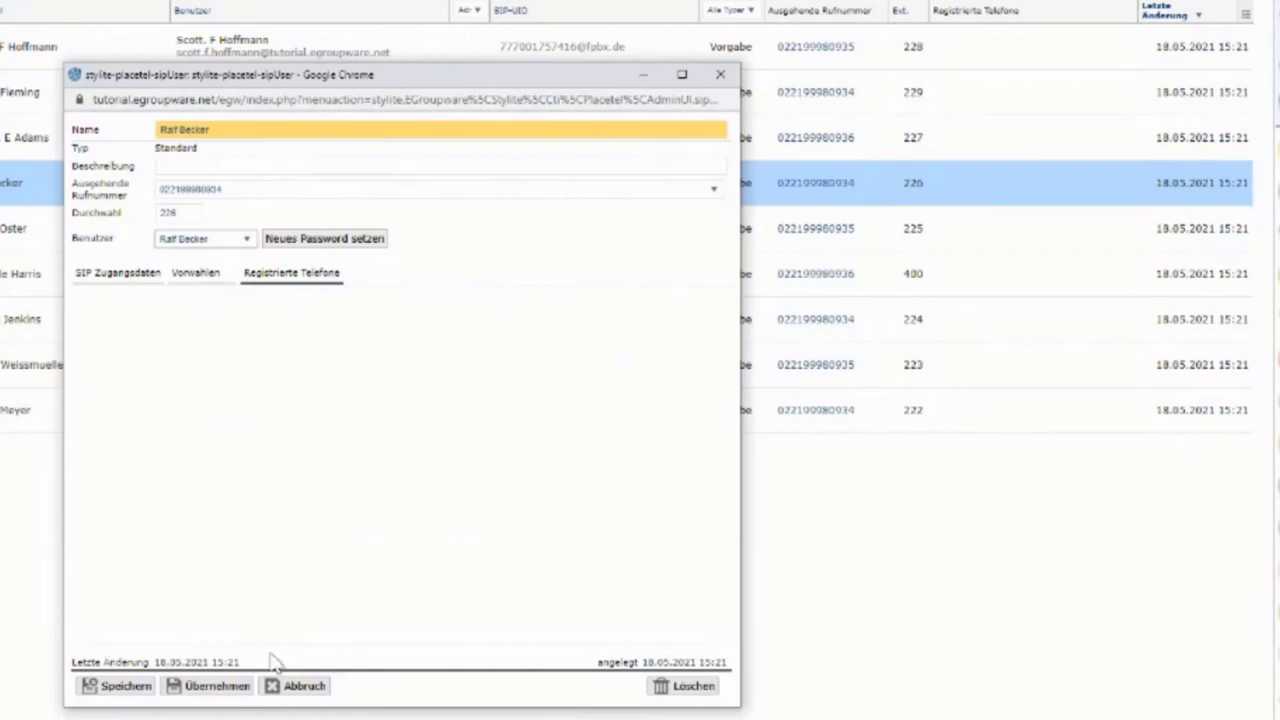
pyautogui.click(280, 685)
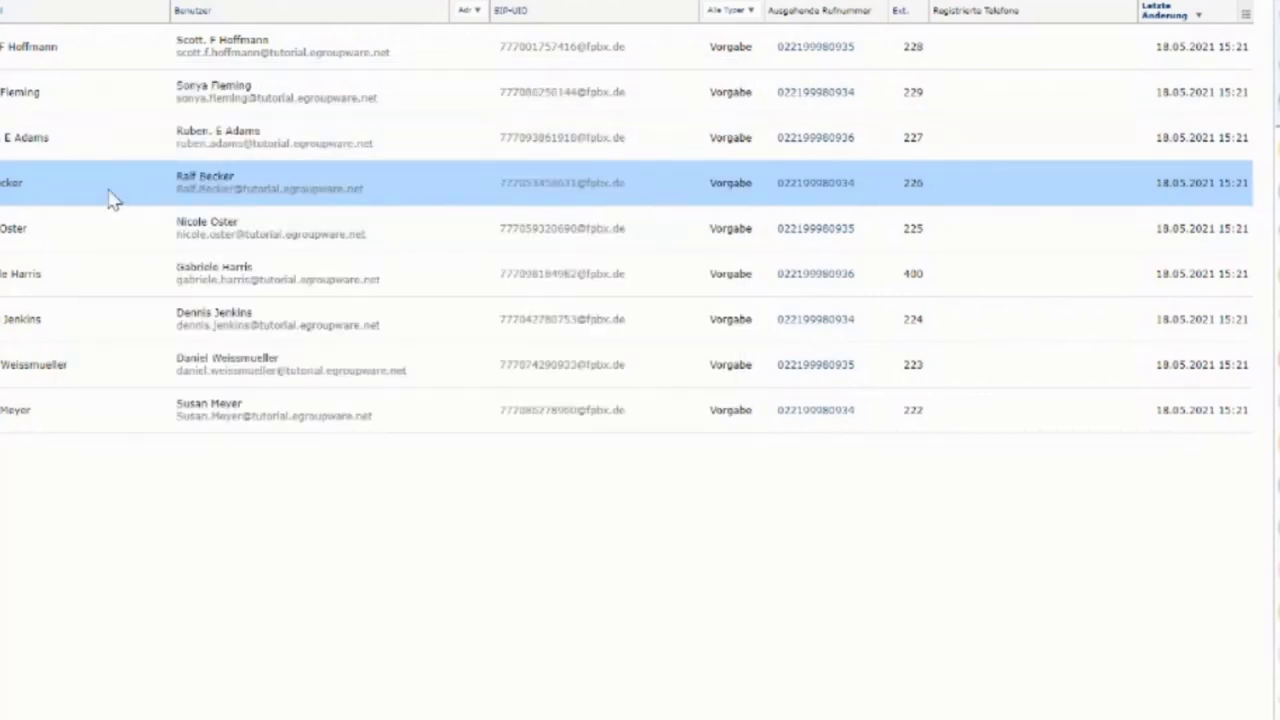
# - Open the add-phone dialog for the extension-226 user's VoIP destination
pyautogui.rightClick(48, 196)
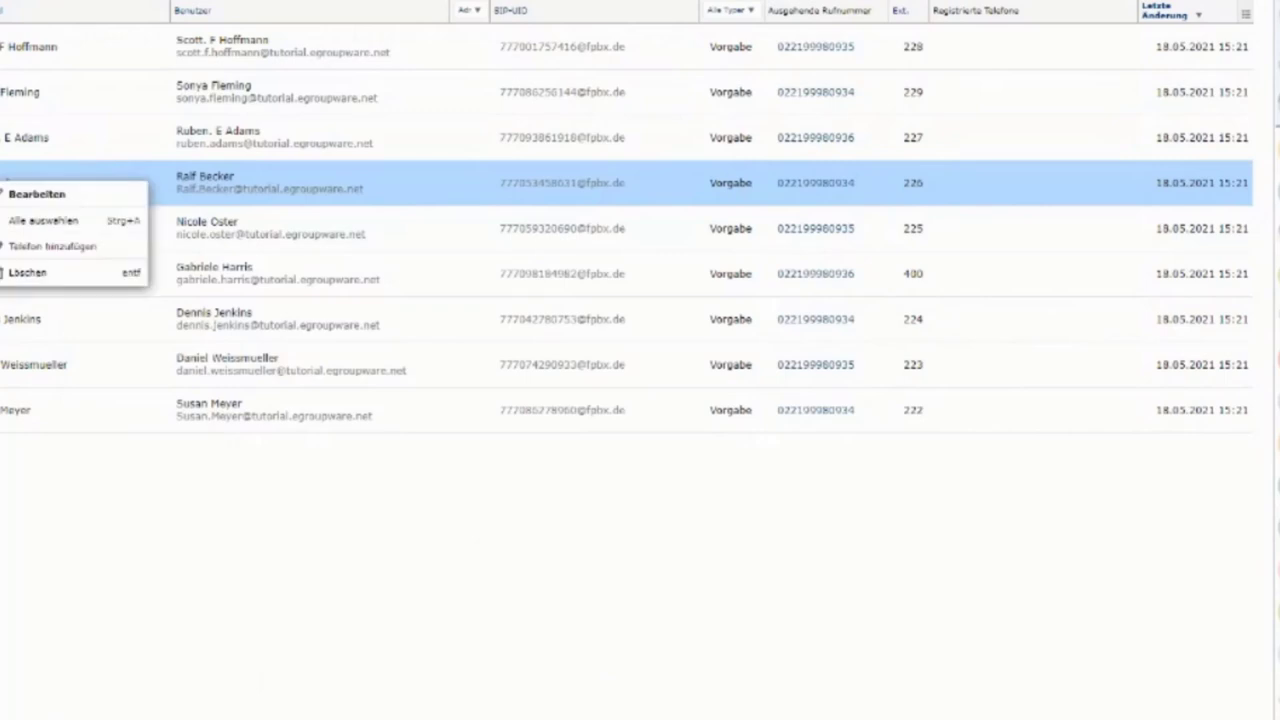
pyautogui.click(44, 247)
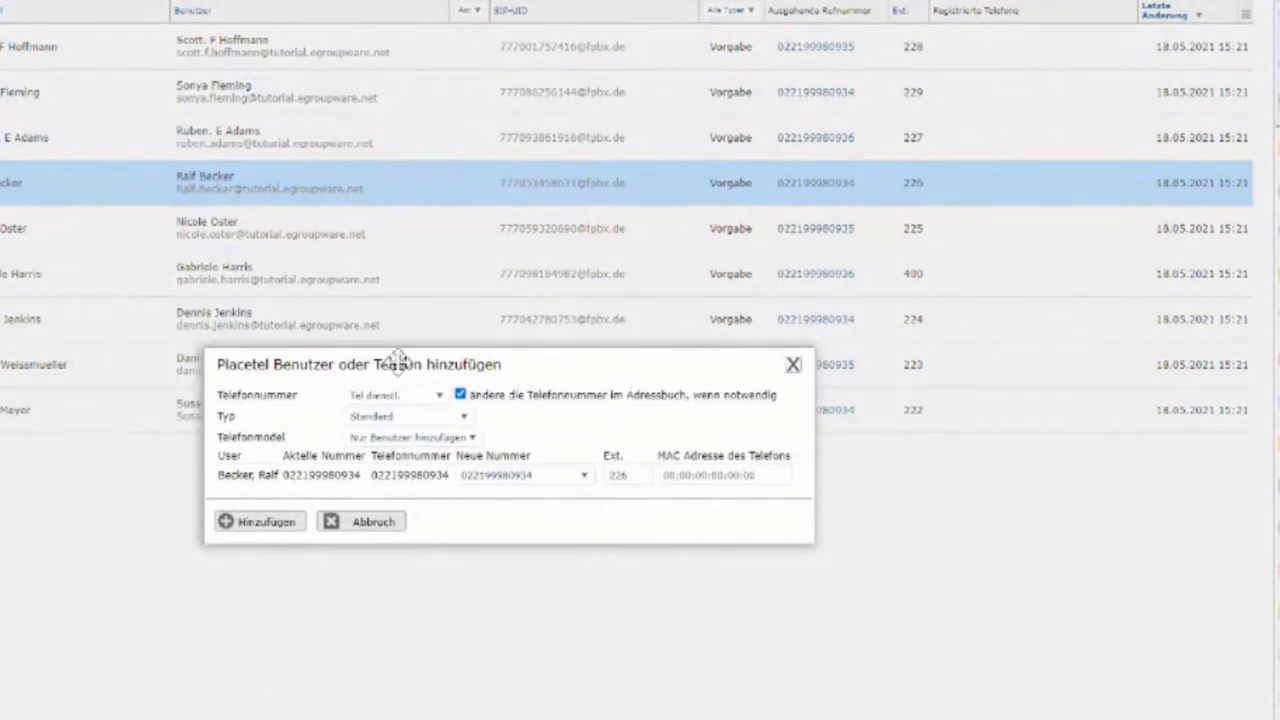
pyautogui.moveTo(397, 351); pyautogui.dragTo(310, 165)
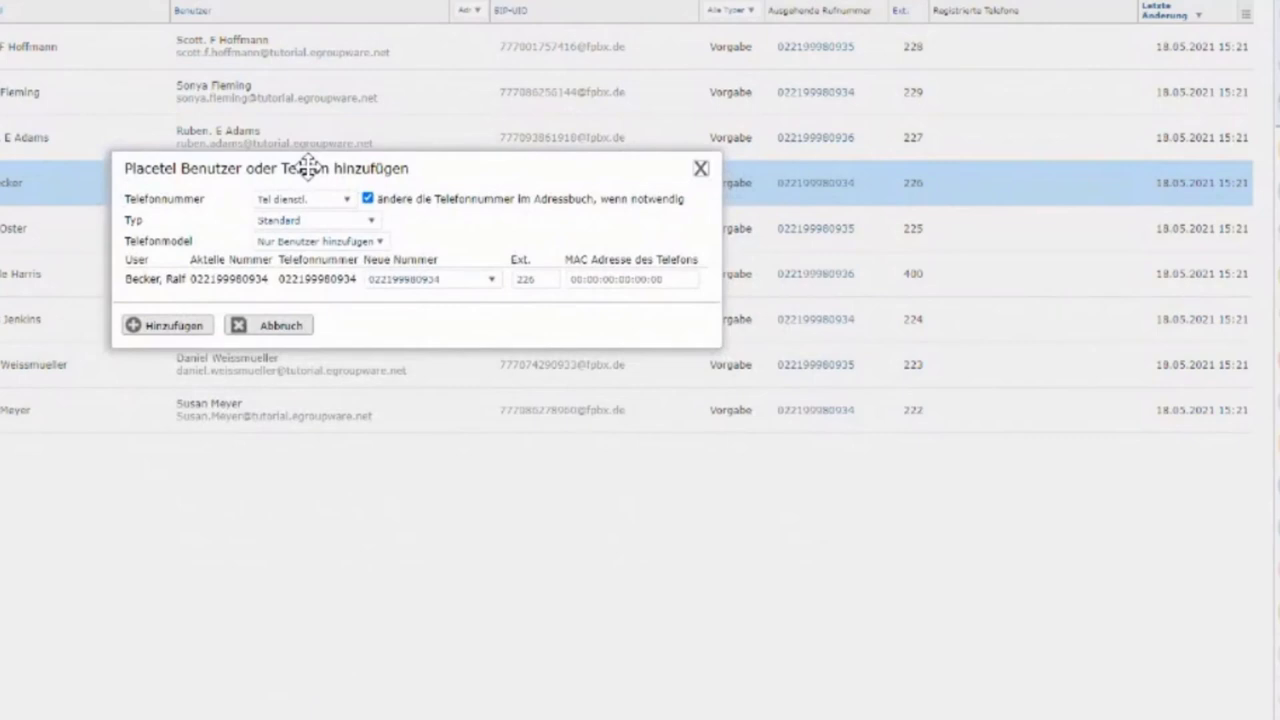
# - Add a BLF-type Cisco 6851 phone with MAC 548ABA94D69D
pyautogui.click(312, 220)
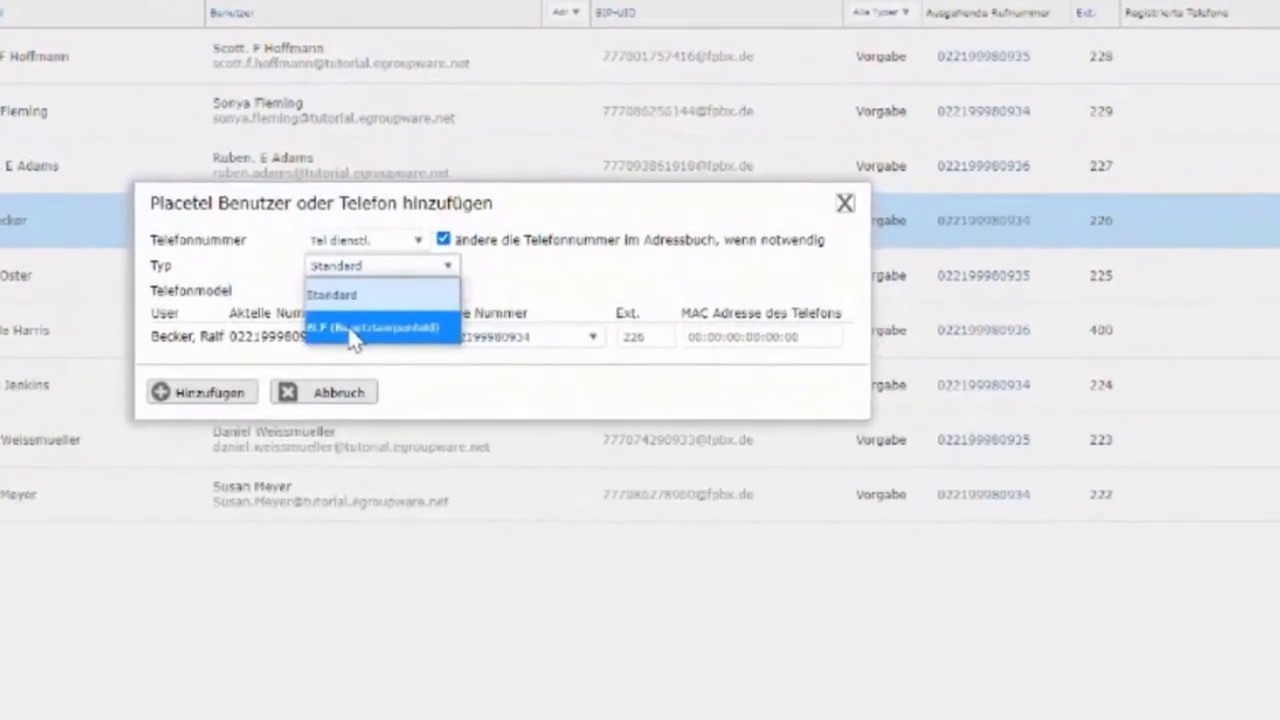
pyautogui.click(296, 266)
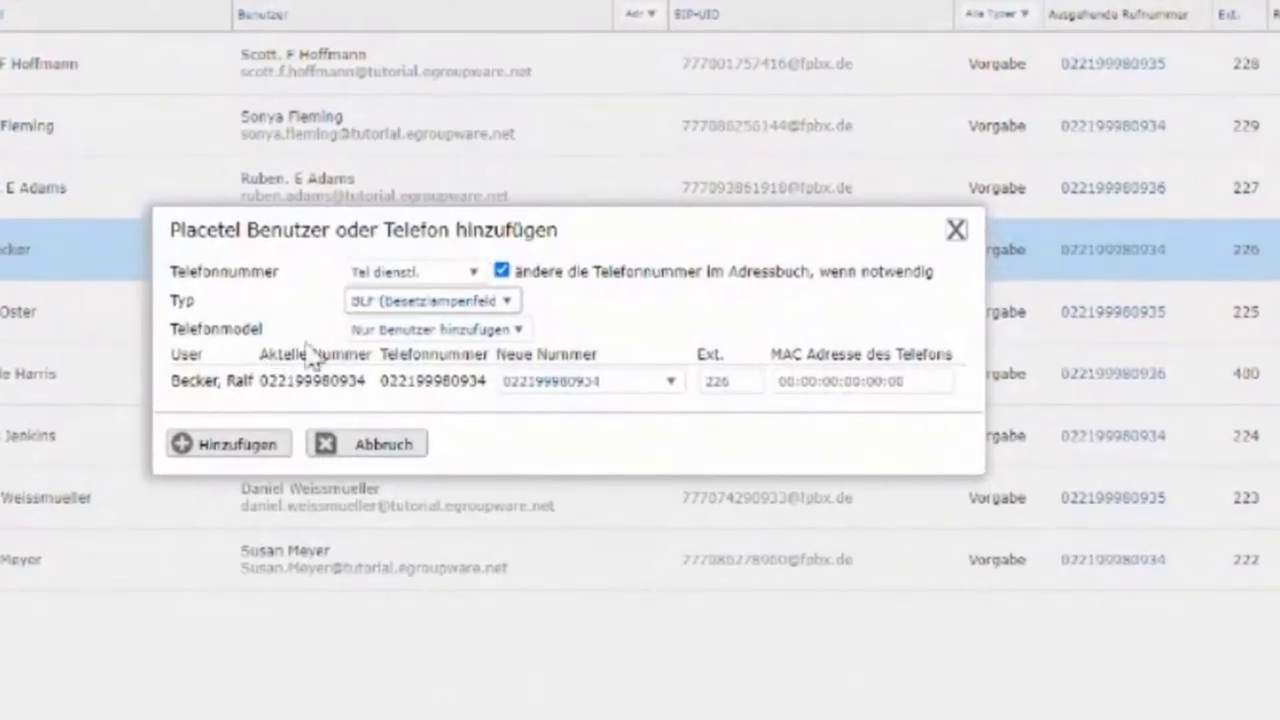
pyautogui.click(385, 332)
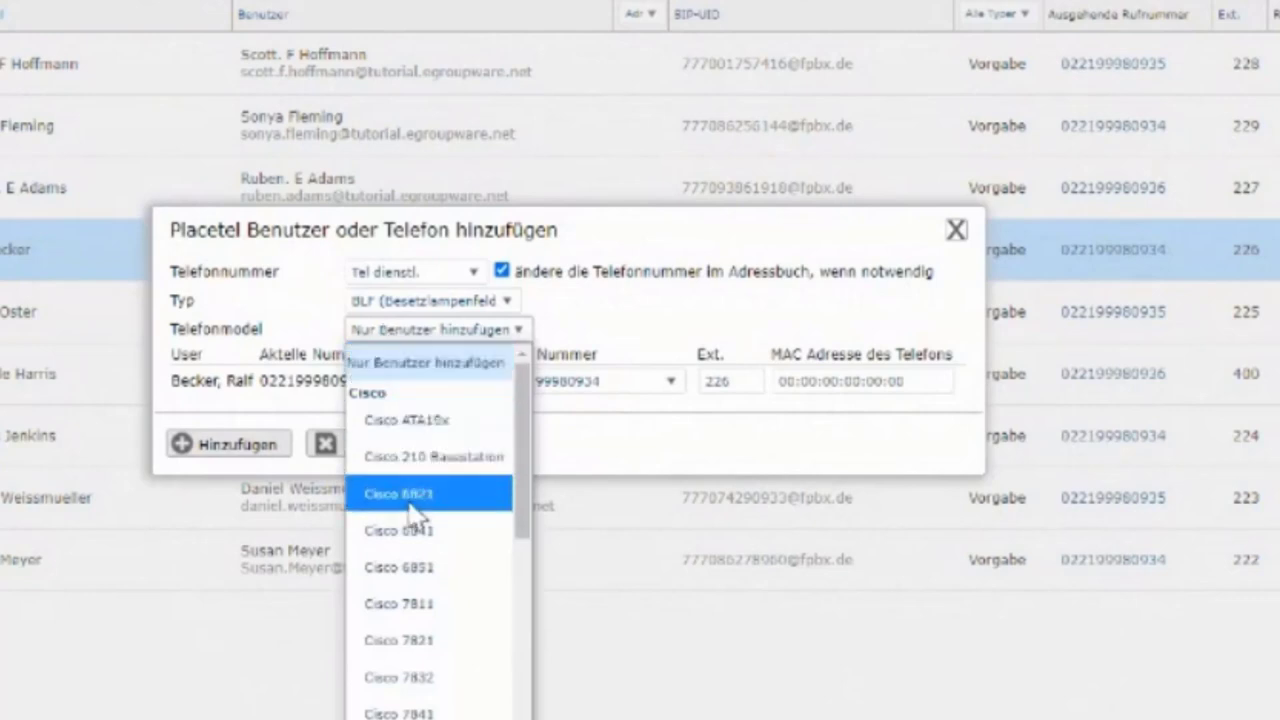
pyautogui.click(420, 567)
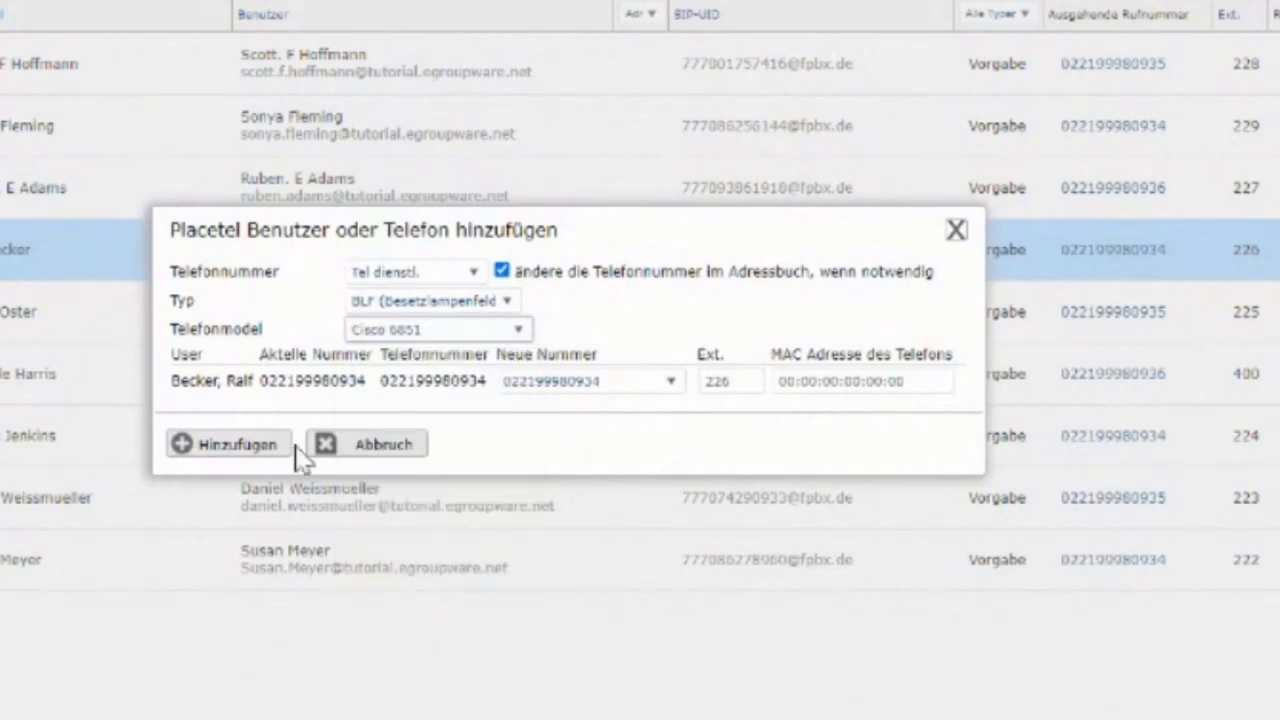
pyautogui.click(890, 380)
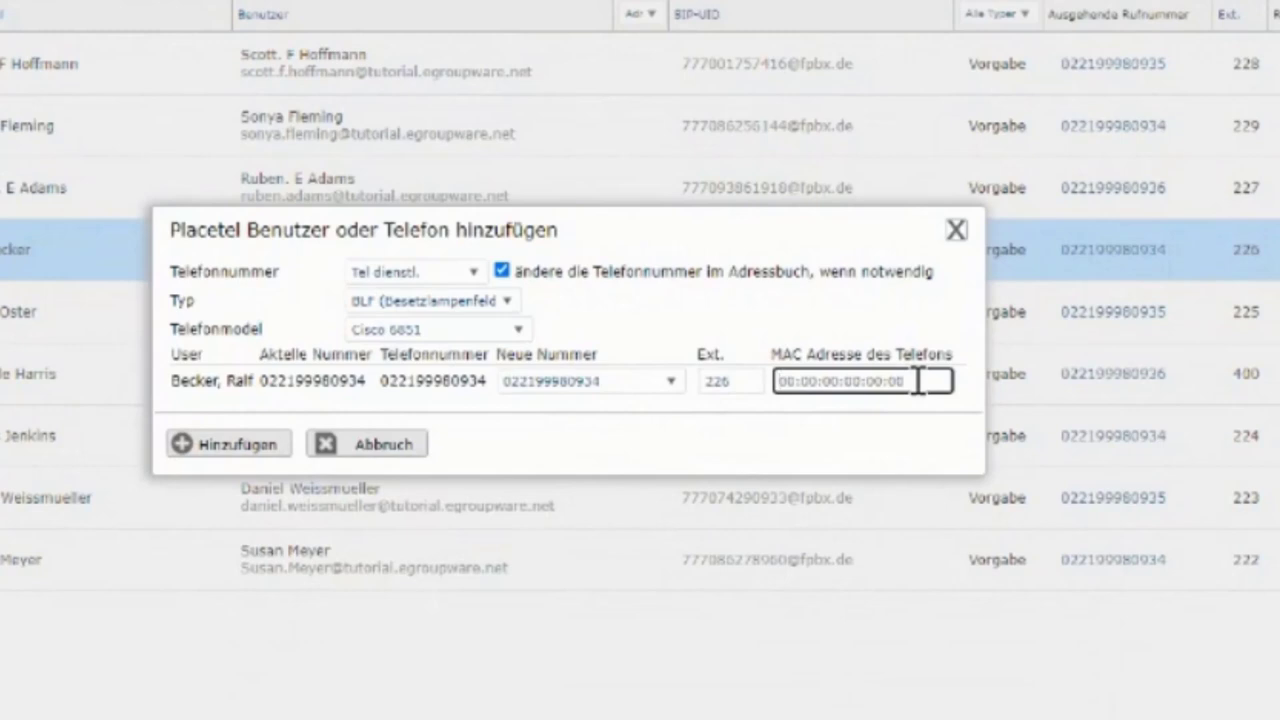
pyautogui.write('548')
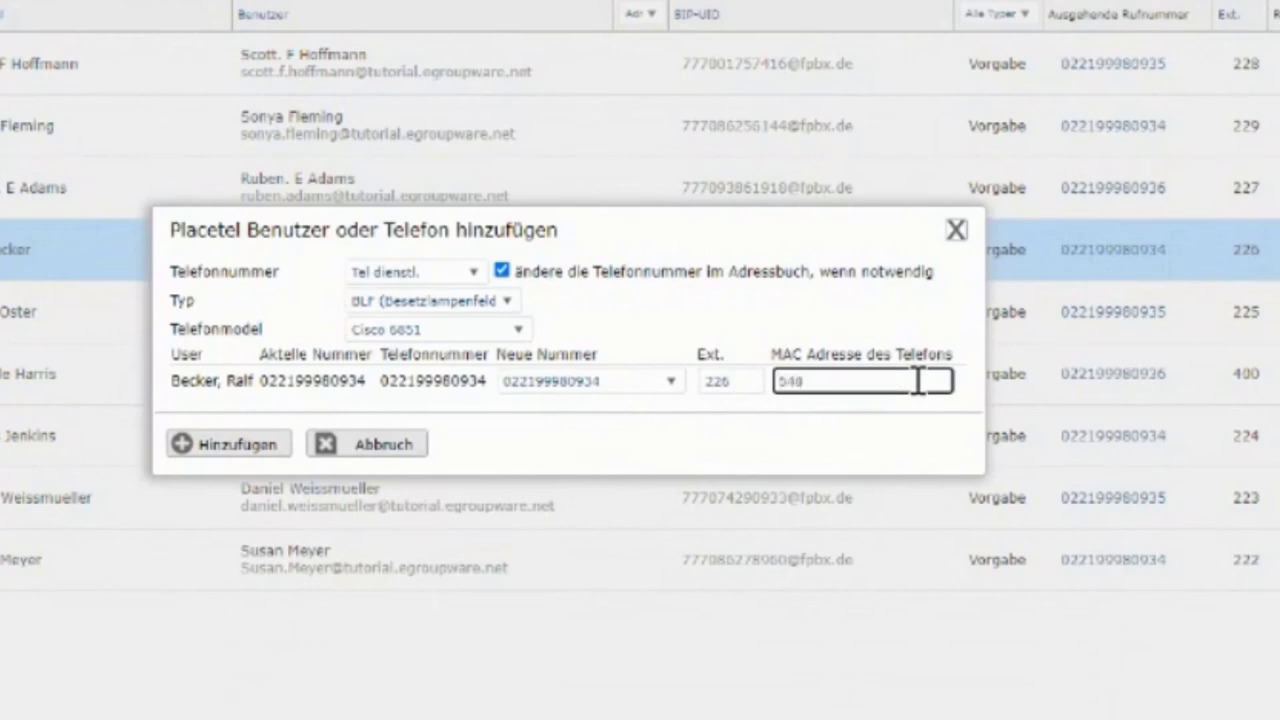
pyautogui.write('ABA94D09')
pyautogui.write('D69D')
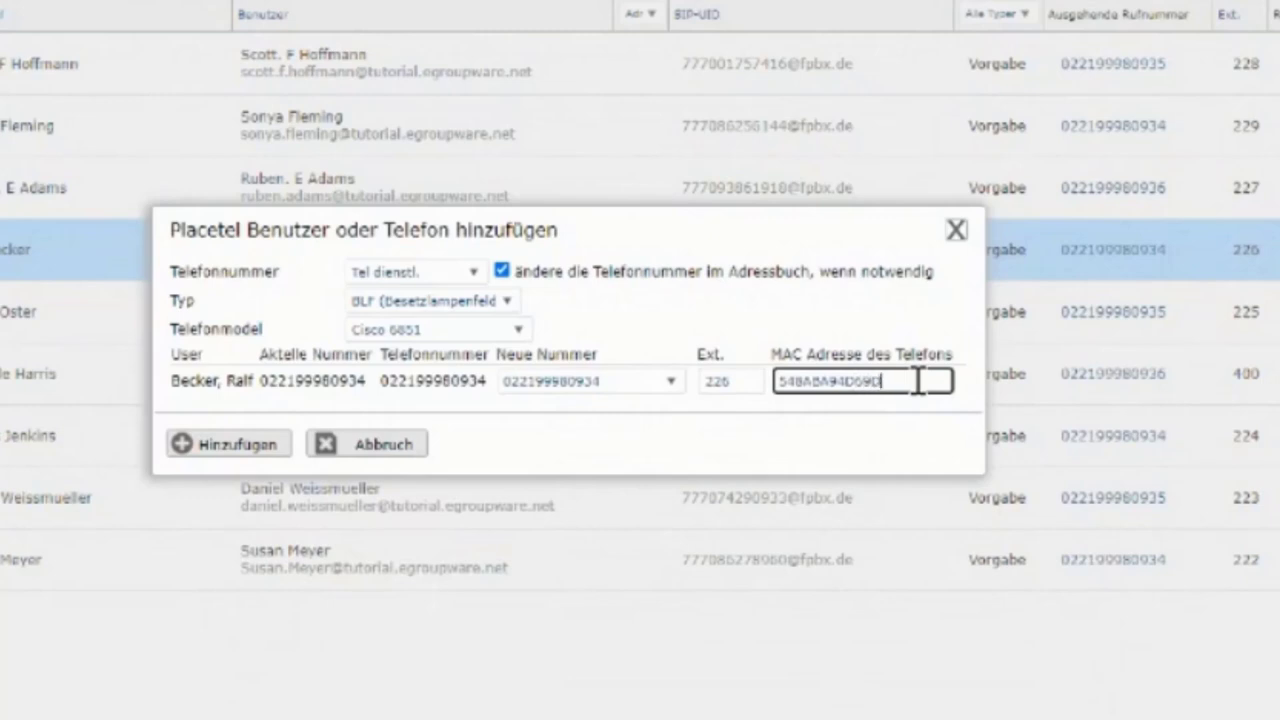
pyautogui.click(797, 381)
pyautogui.click(240, 450)
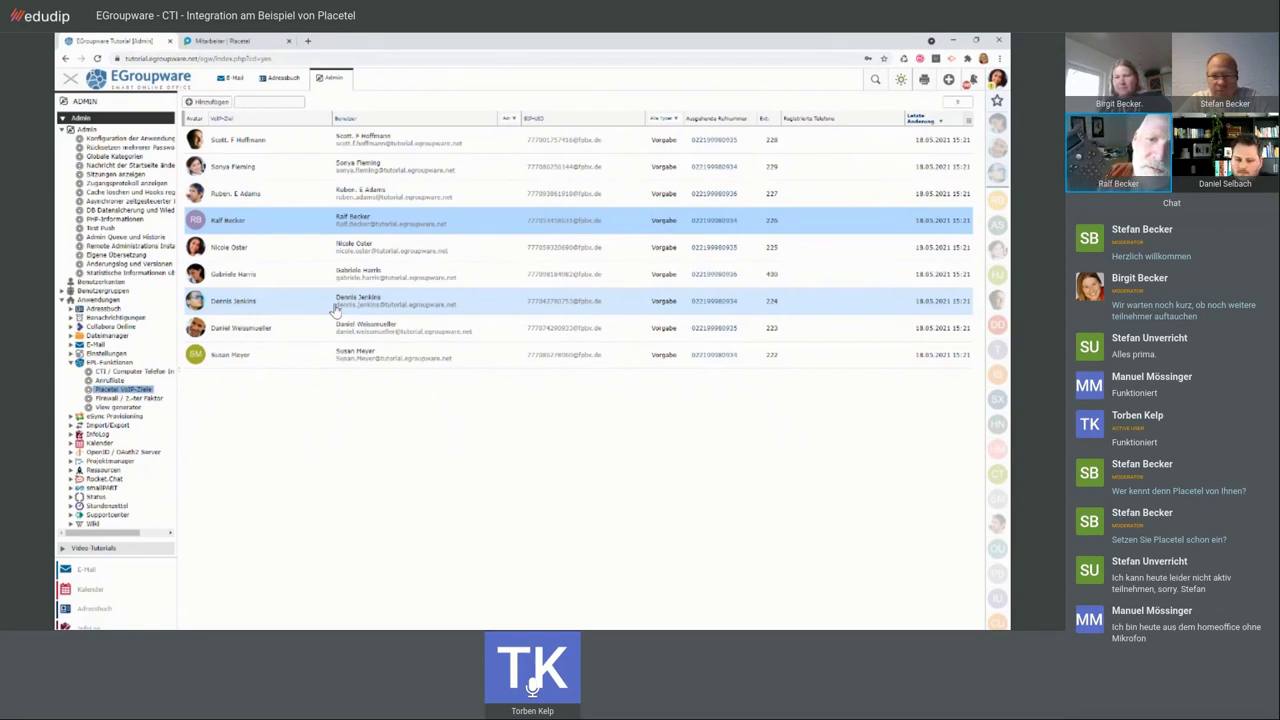
pyautogui.rightClick(305, 224)
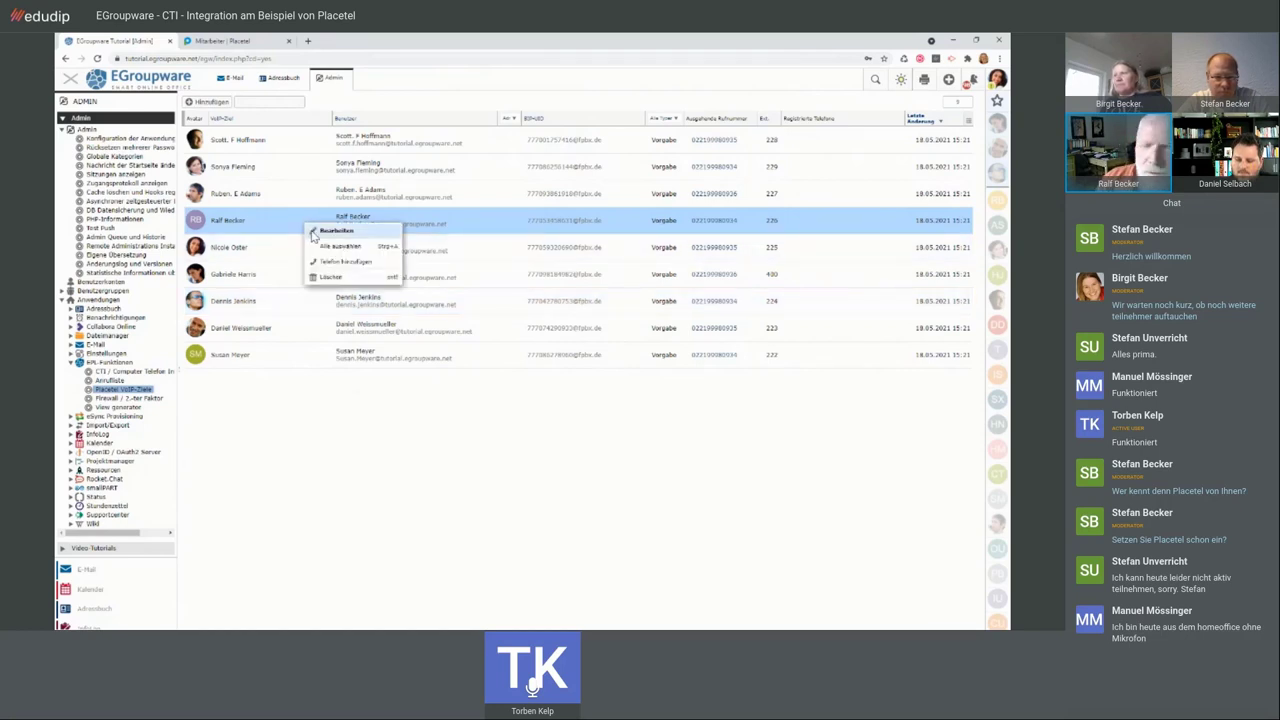
pyautogui.click(335, 231)
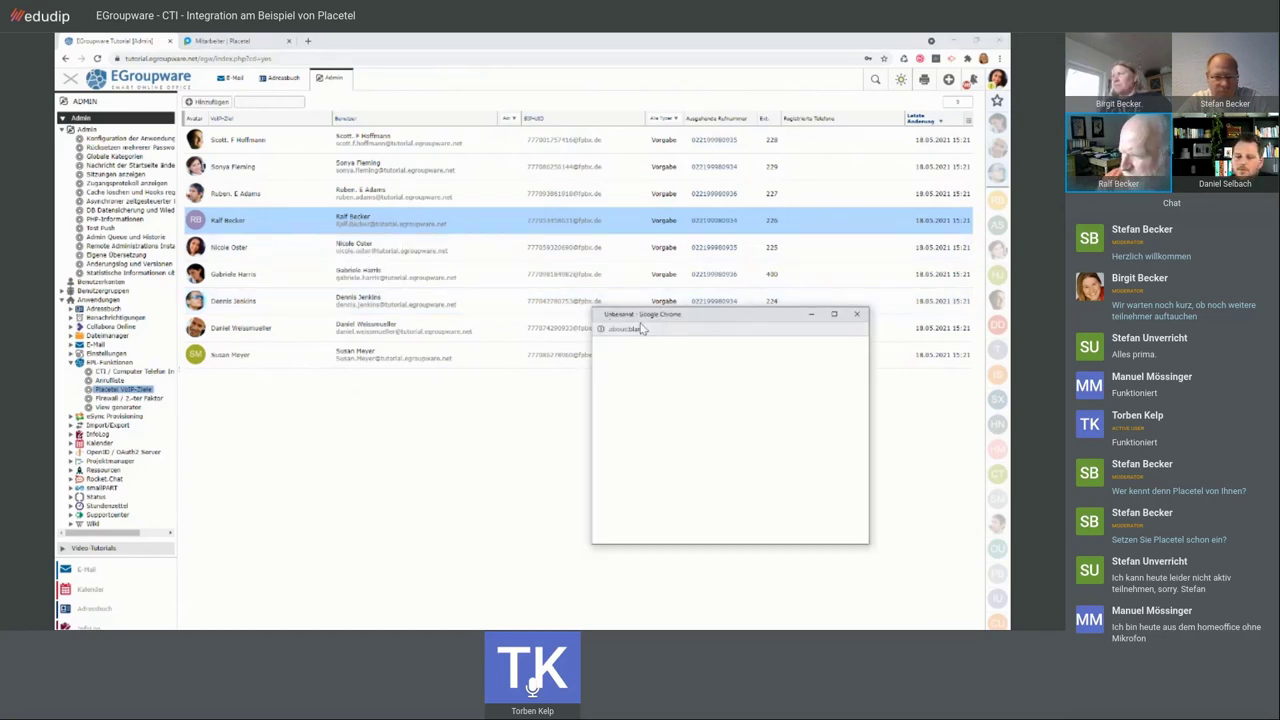
pyautogui.moveTo(645, 318); pyautogui.dragTo(327, 186)
pyautogui.click(448, 299)
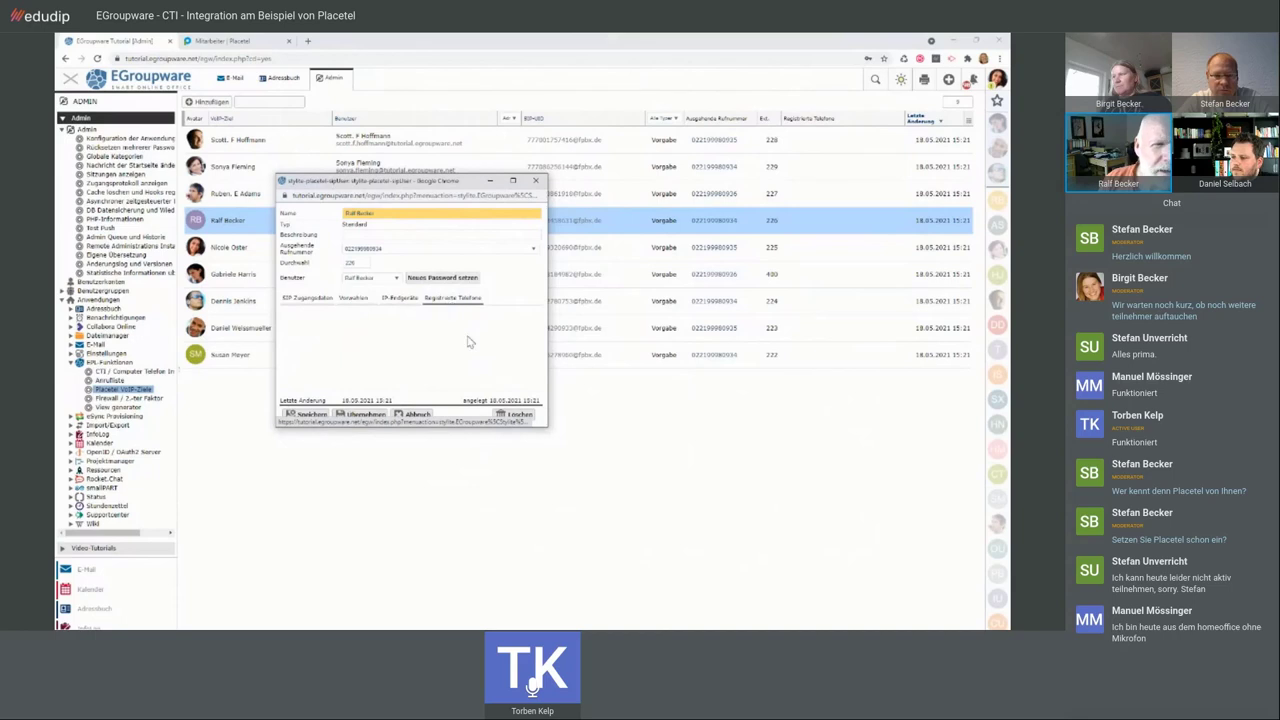
pyautogui.click(536, 181)
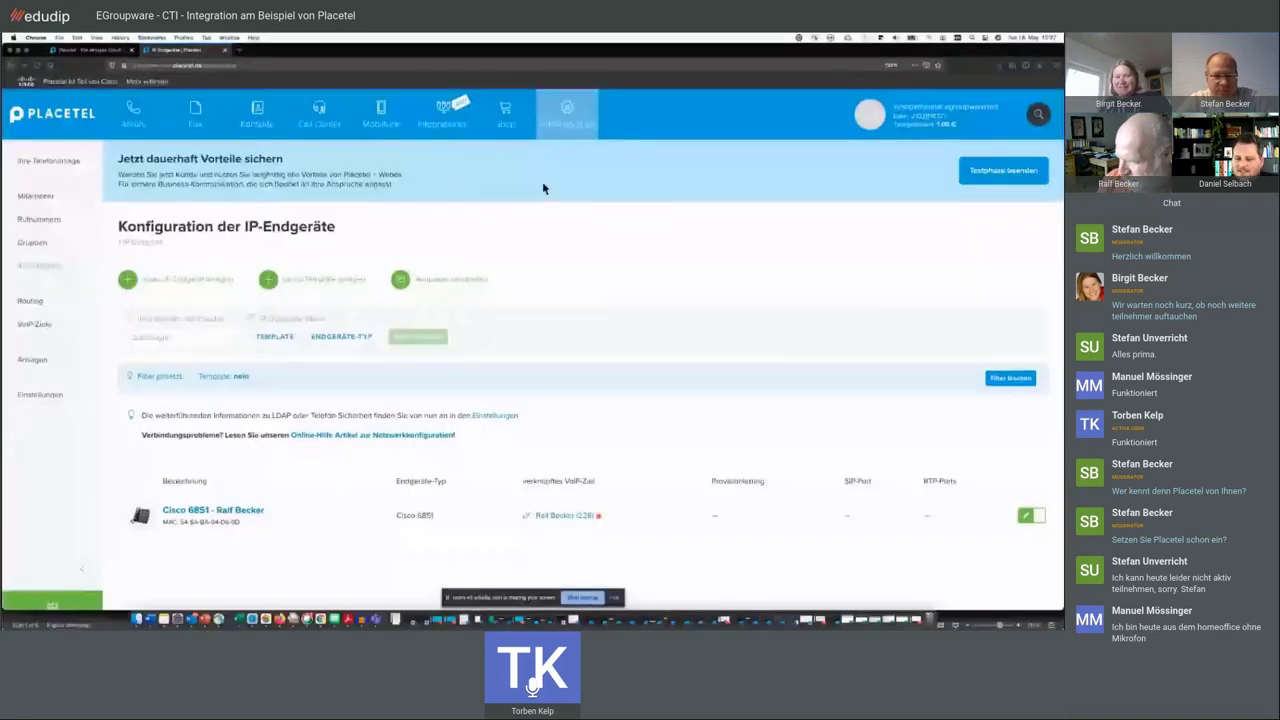
# - Open the Cisco 6851 device's configuration page from the IP-Endgeräte list
pyautogui.moveTo(561, 140)
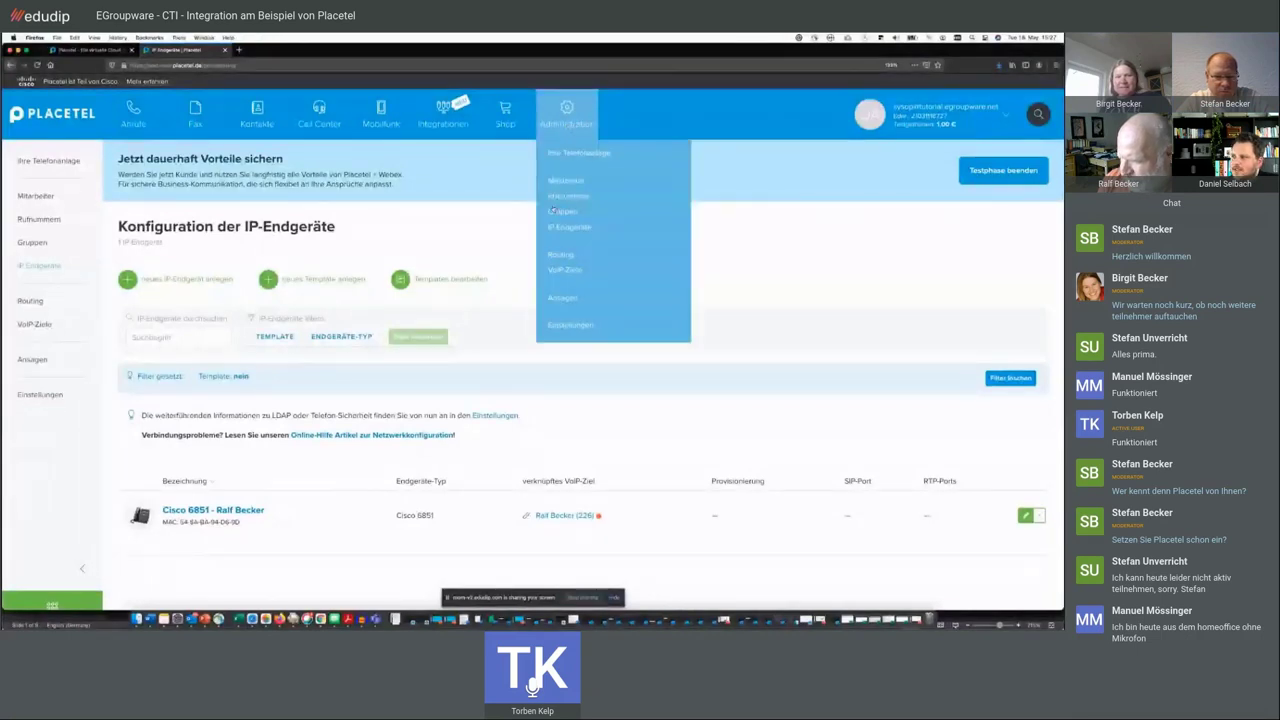
pyautogui.click(563, 229)
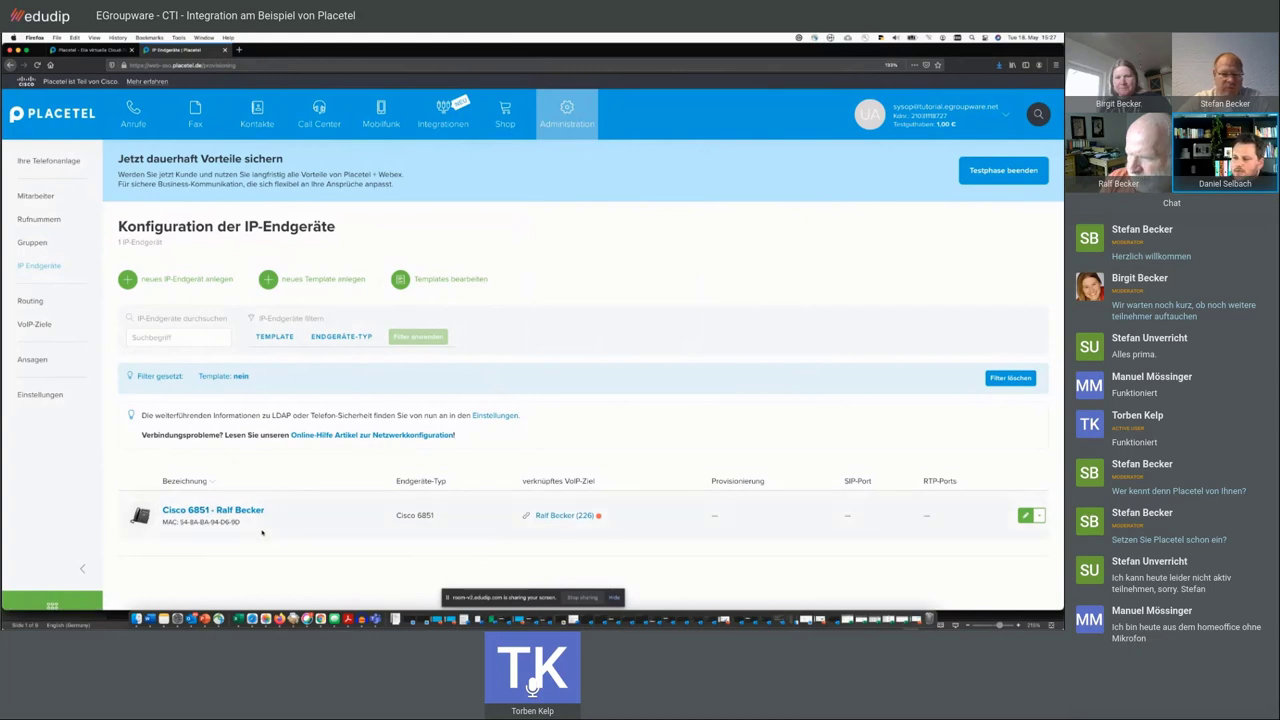
pyautogui.moveTo(262, 524); pyautogui.dragTo(165, 478)
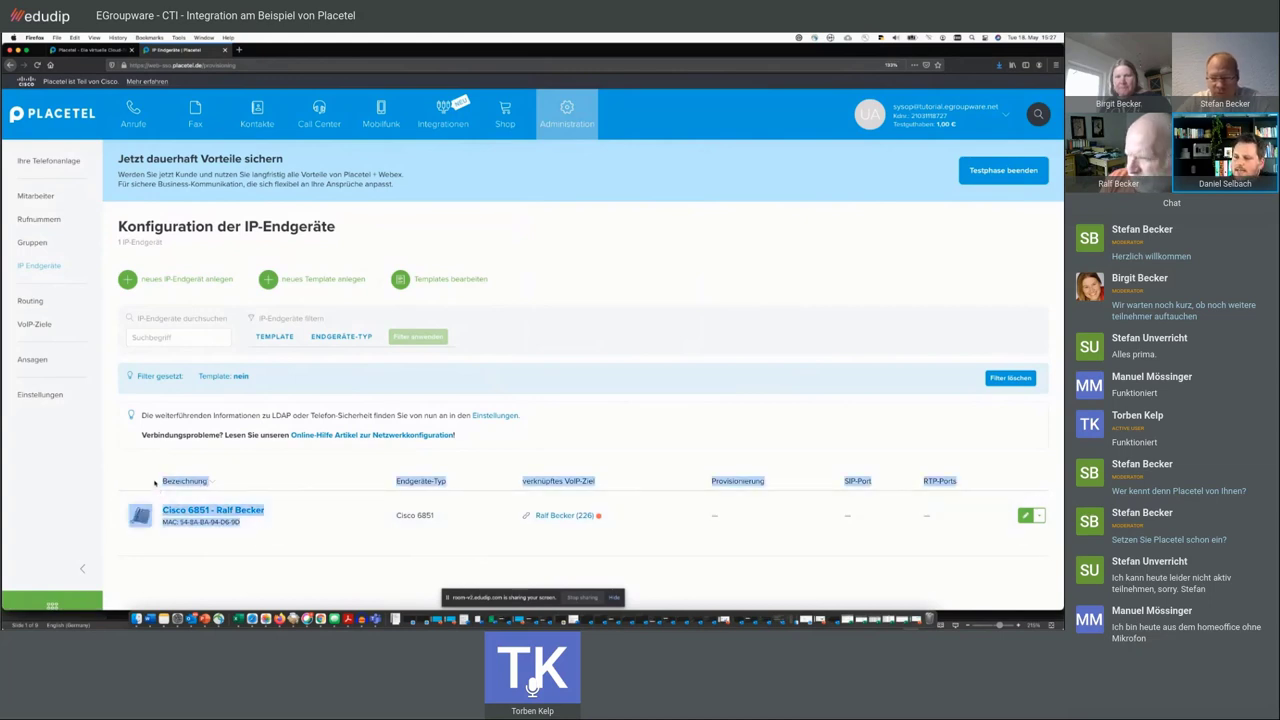
pyautogui.click(206, 536)
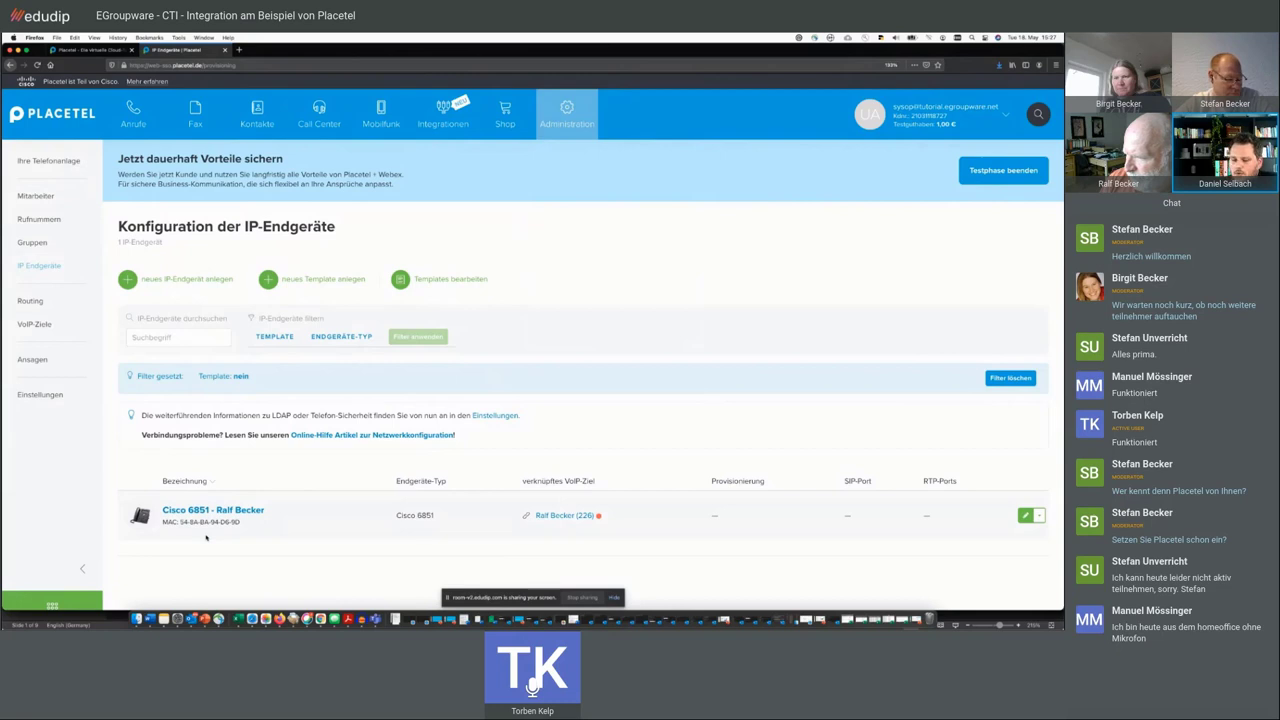
pyautogui.click(222, 515)
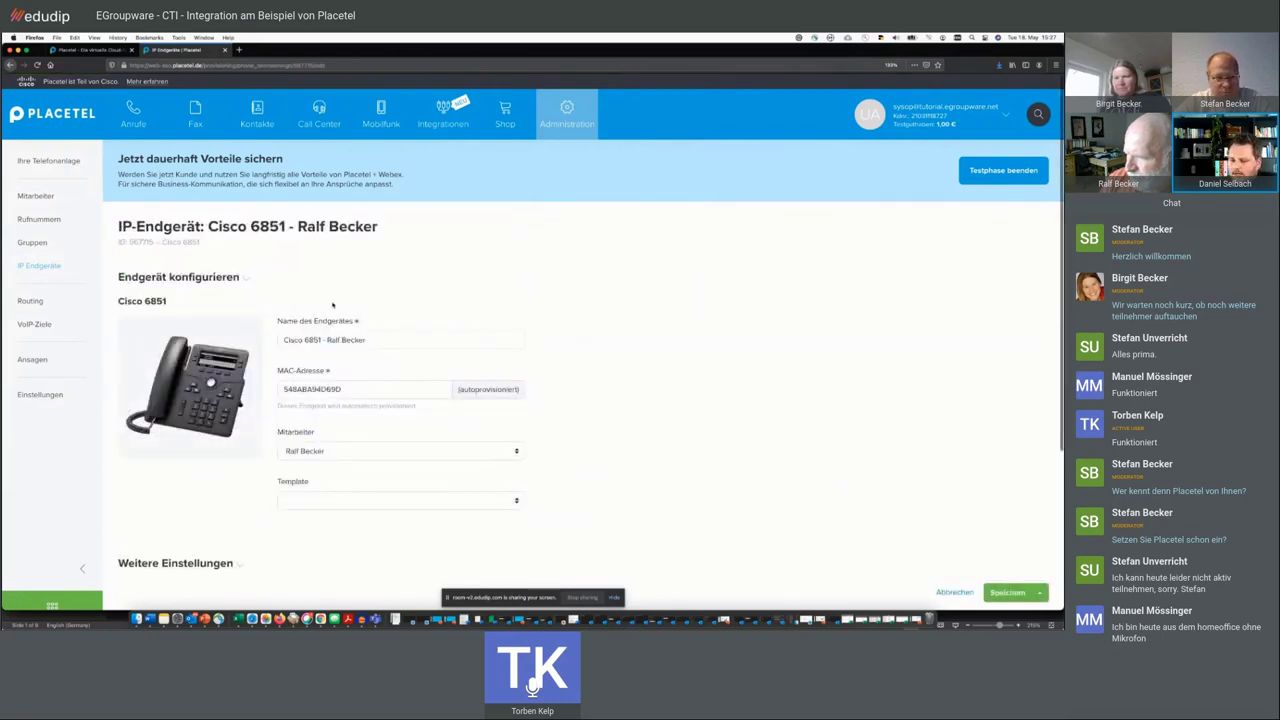
pyautogui.scroll(-2, 300, 300)
pyautogui.scroll(2, 357, 304)
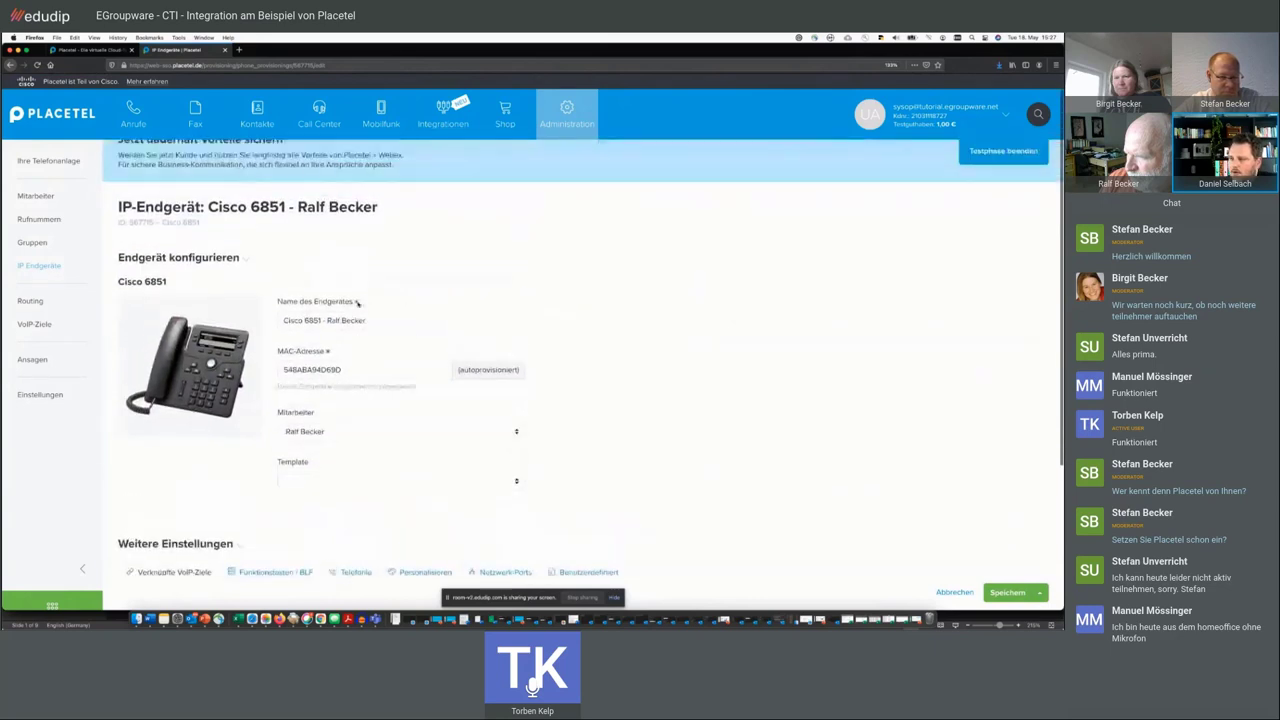
pyautogui.scroll(-4, 357, 304)
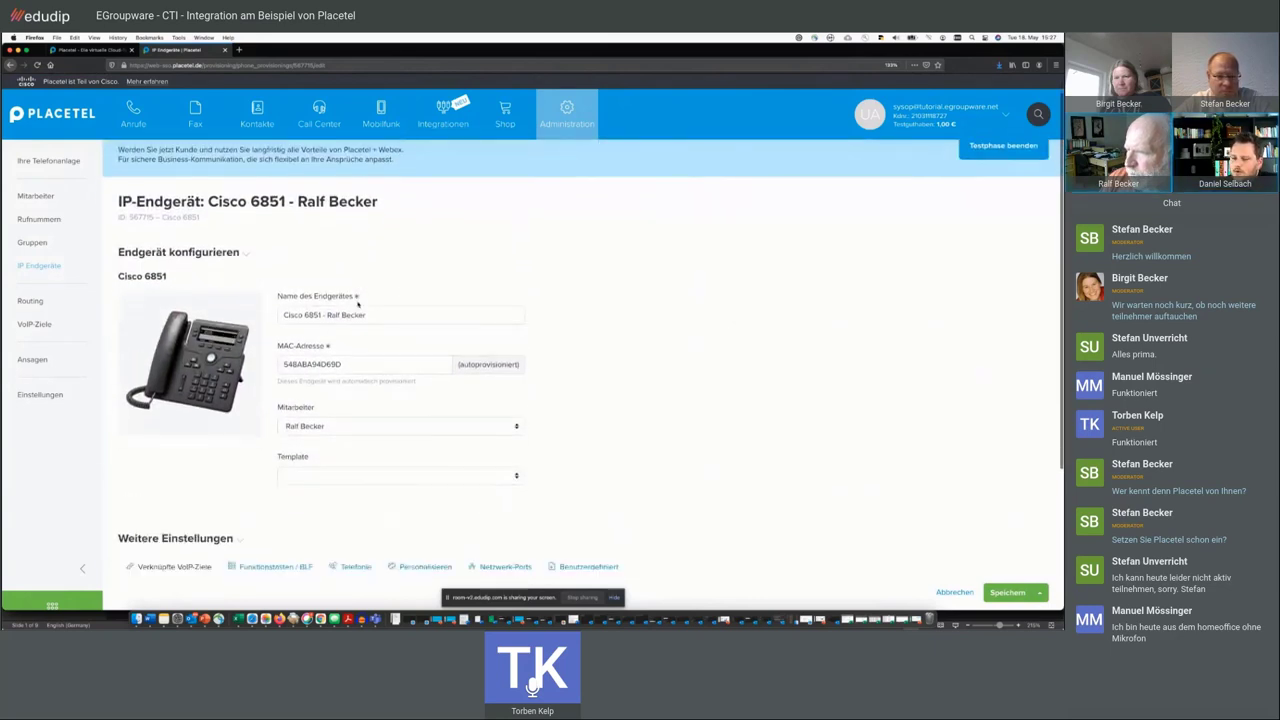
pyautogui.scroll(-1, 357, 304)
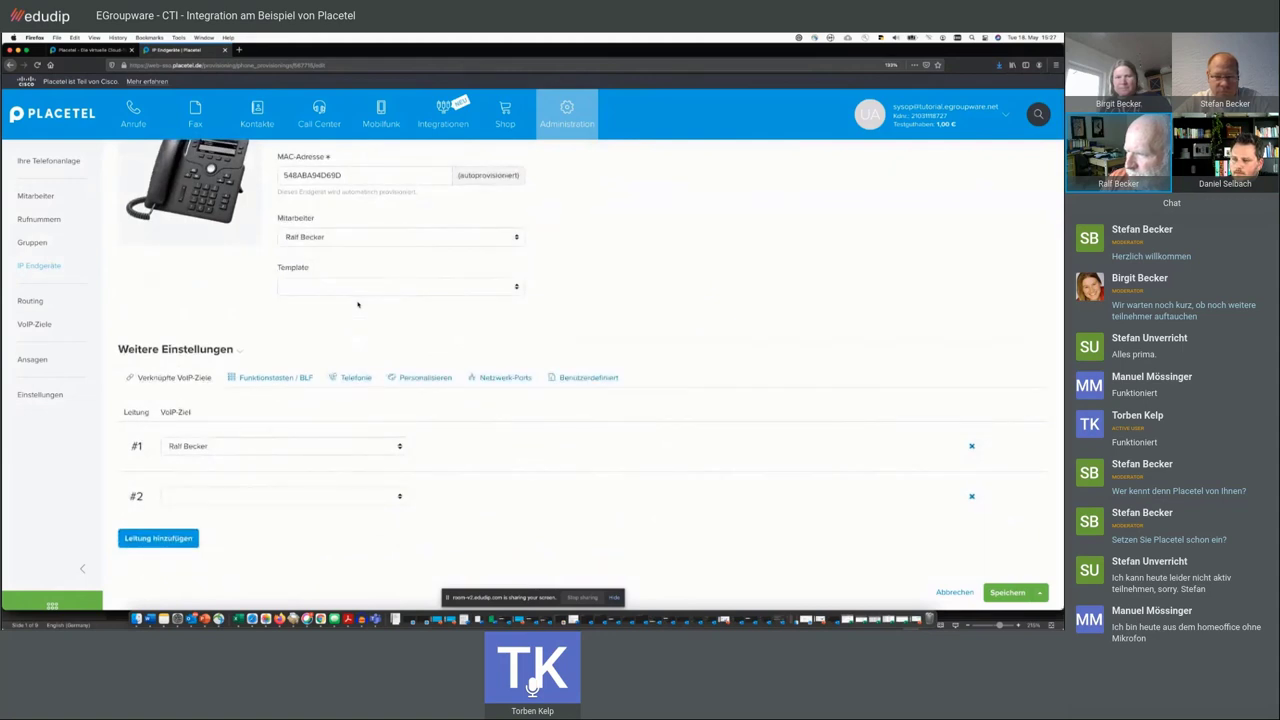
pyautogui.scroll(5, 296, 326)
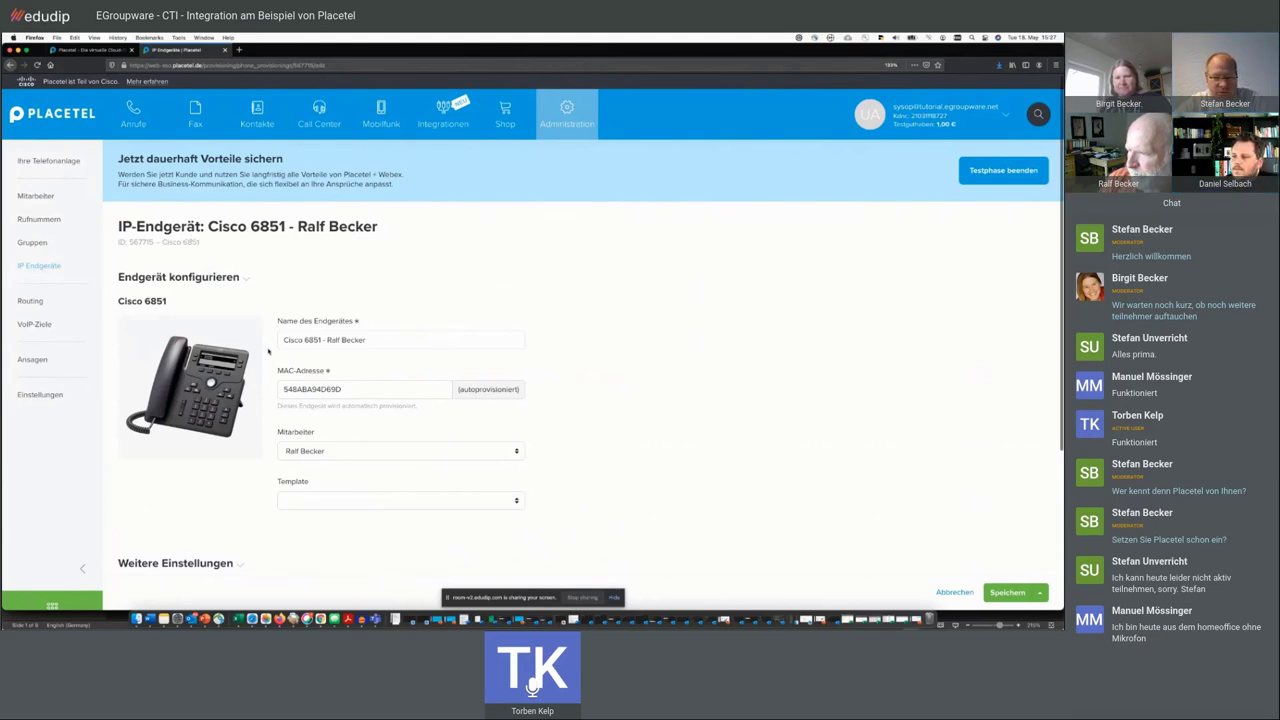
pyautogui.scroll(-1, 268, 351)
pyautogui.scroll(-3, 268, 351)
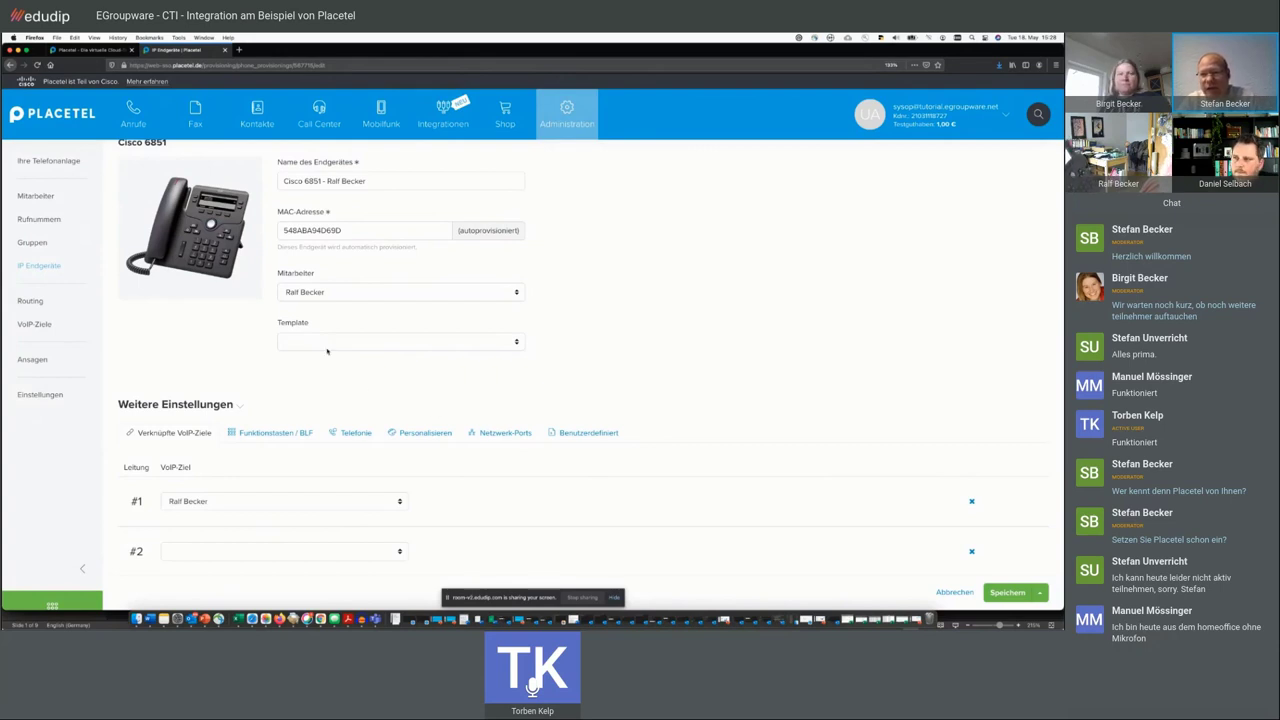
pyautogui.scroll(3, 267, 323)
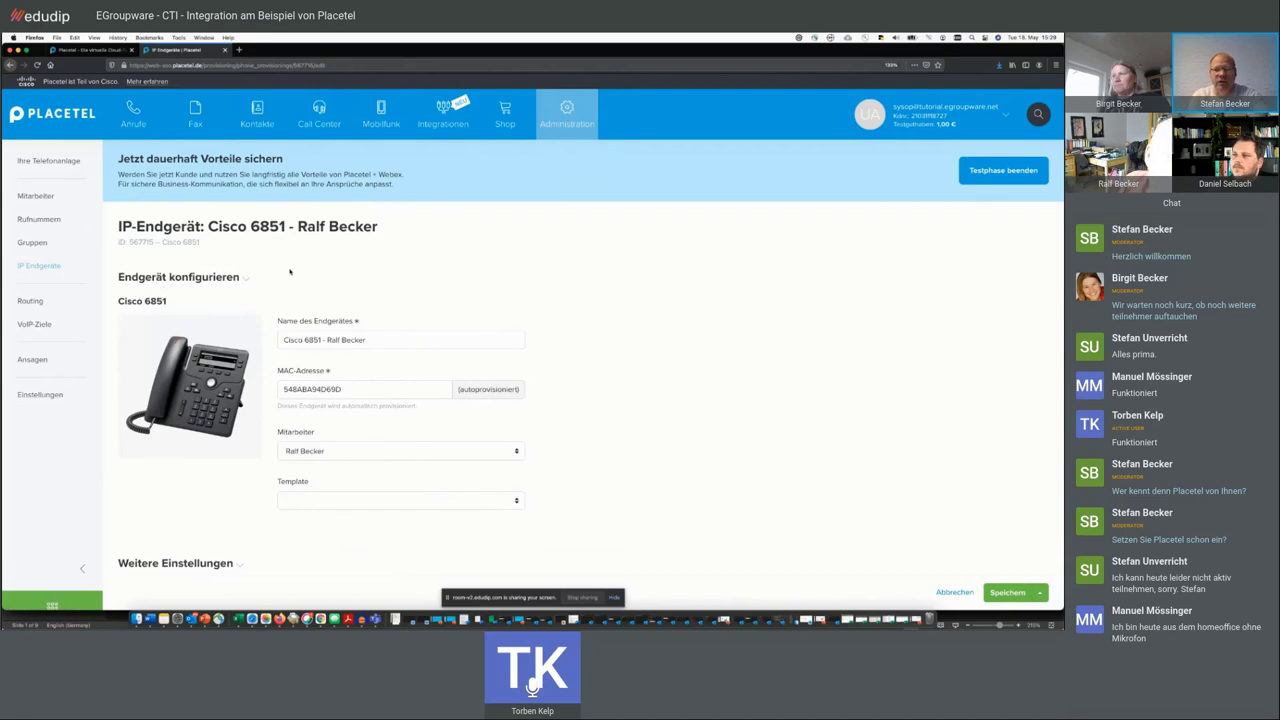
pyautogui.scroll(-2, 600, 285)
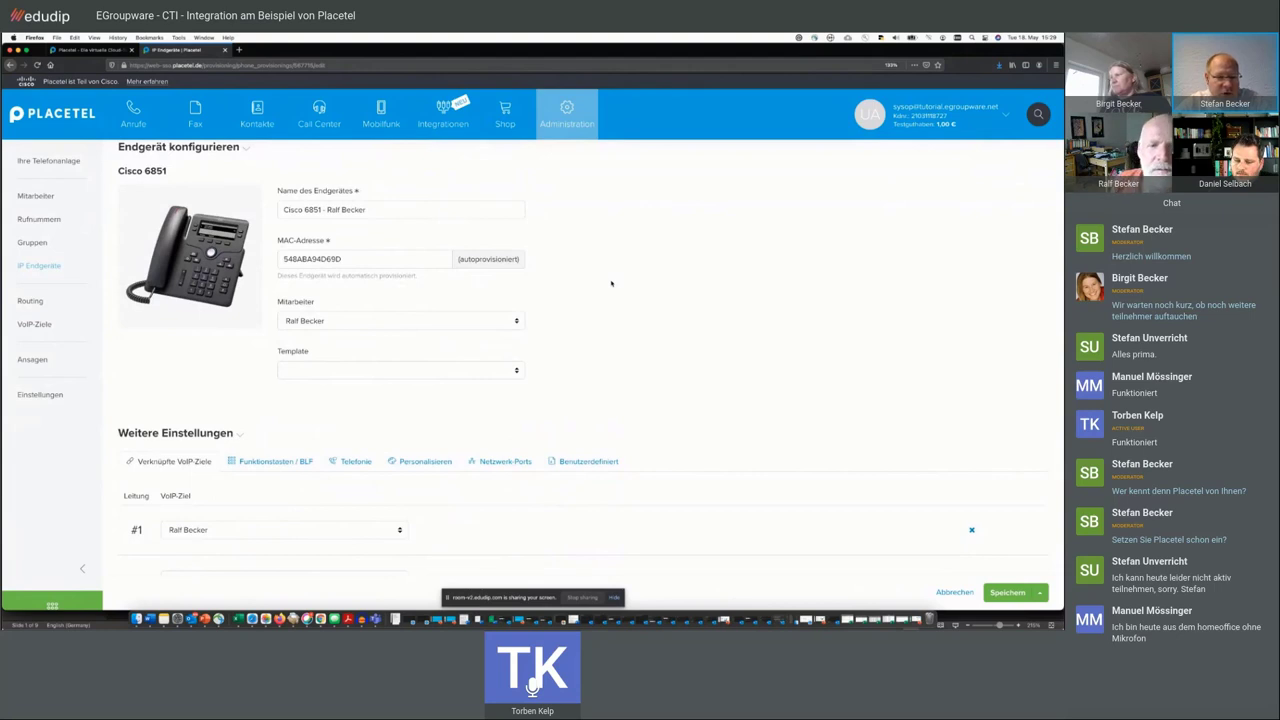
pyautogui.scroll(3, 611, 283)
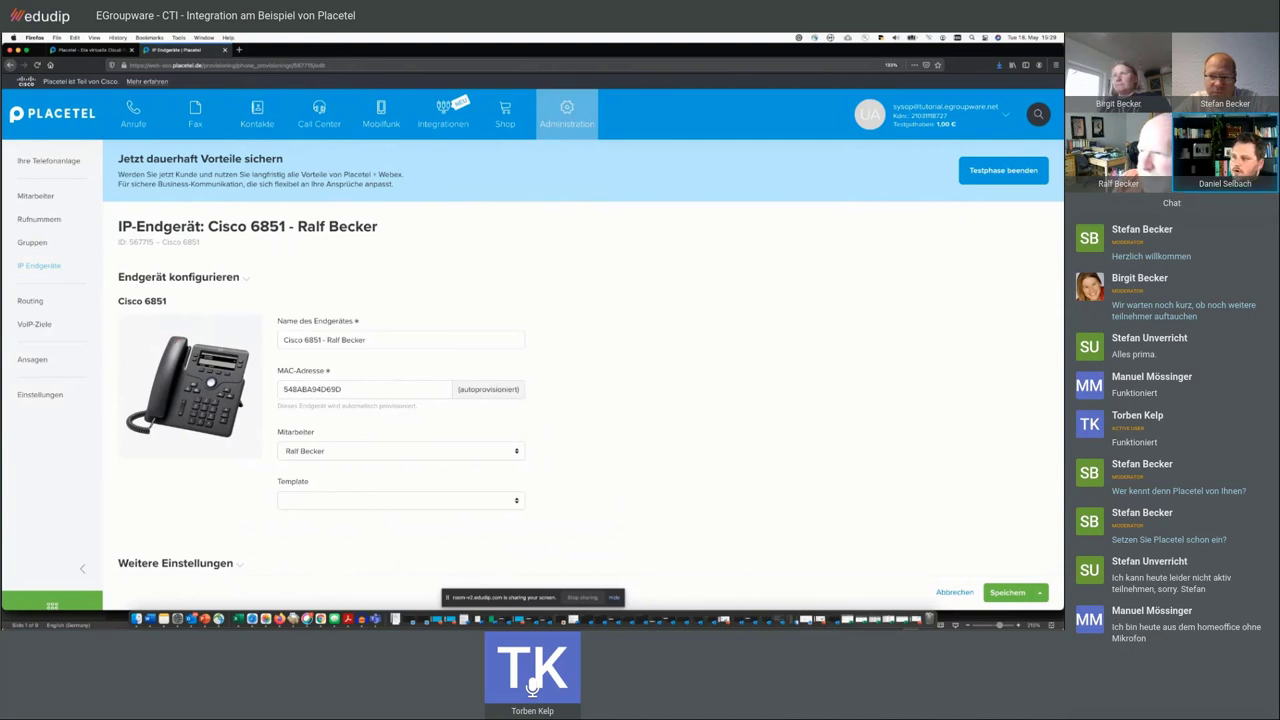
pyautogui.tripleClick(312, 182)
pyautogui.tripleClick(280, 174)
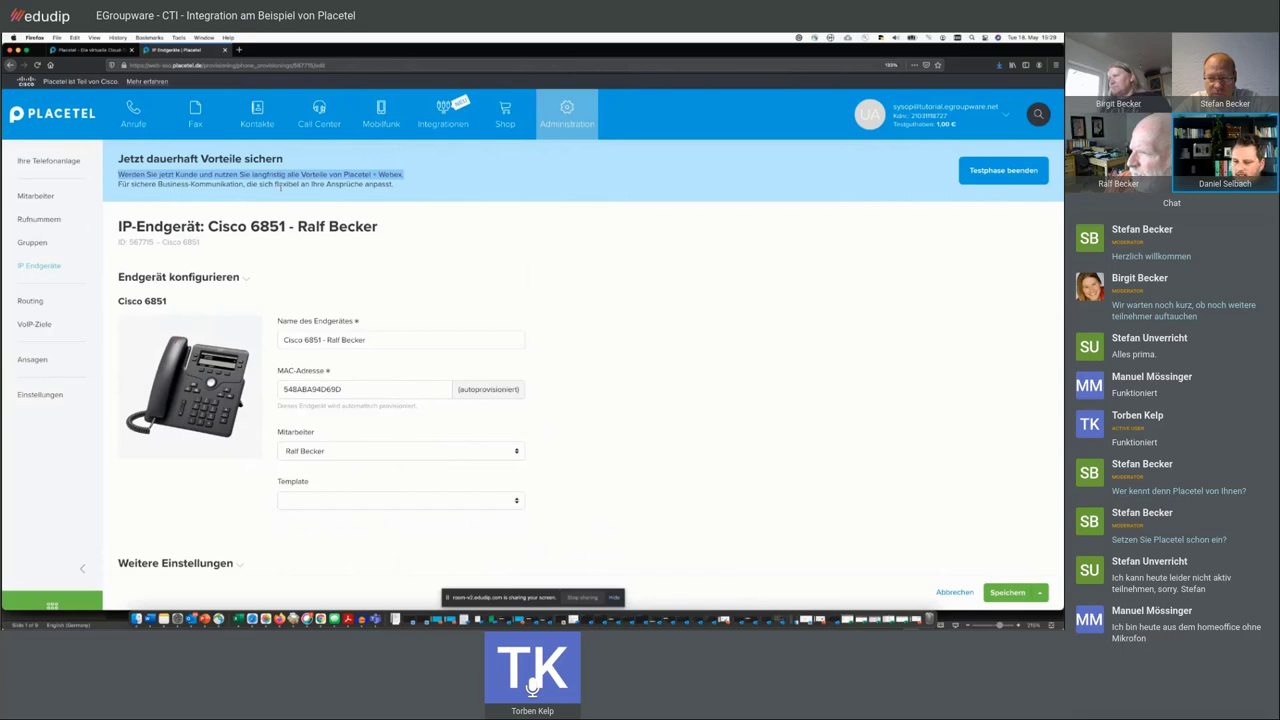
pyautogui.tripleClick(280, 183)
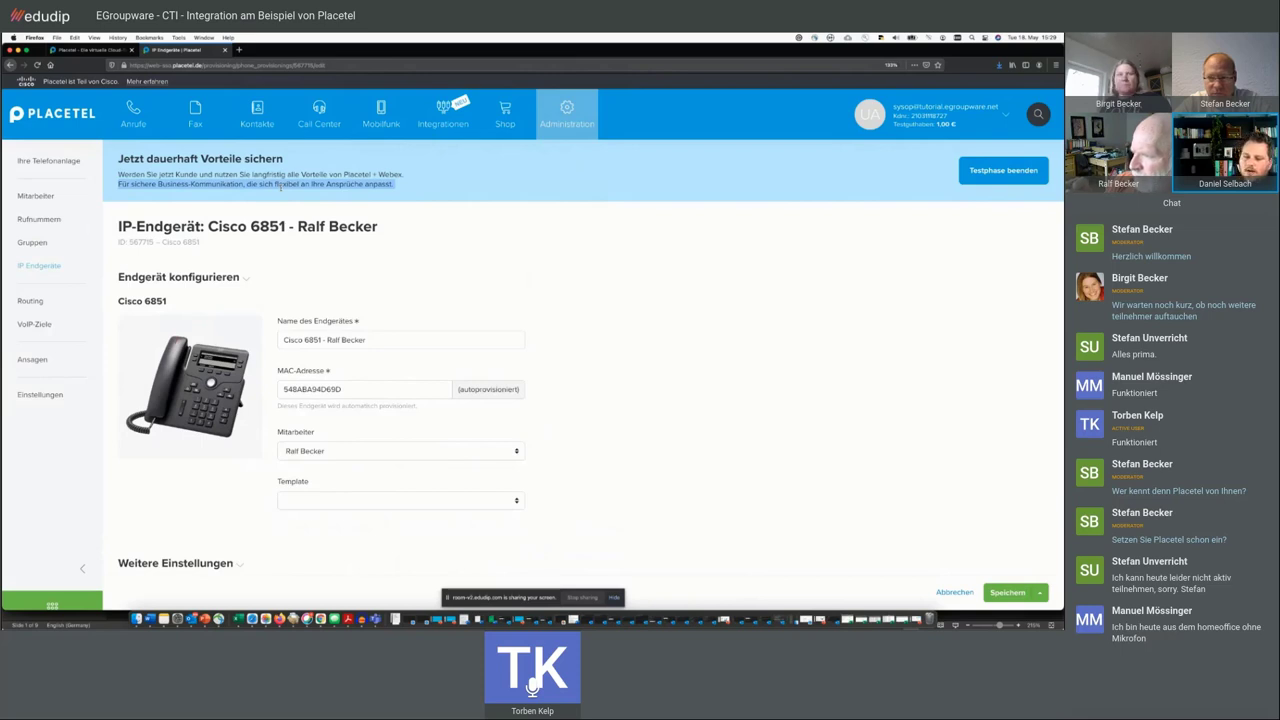
pyautogui.click(280, 186)
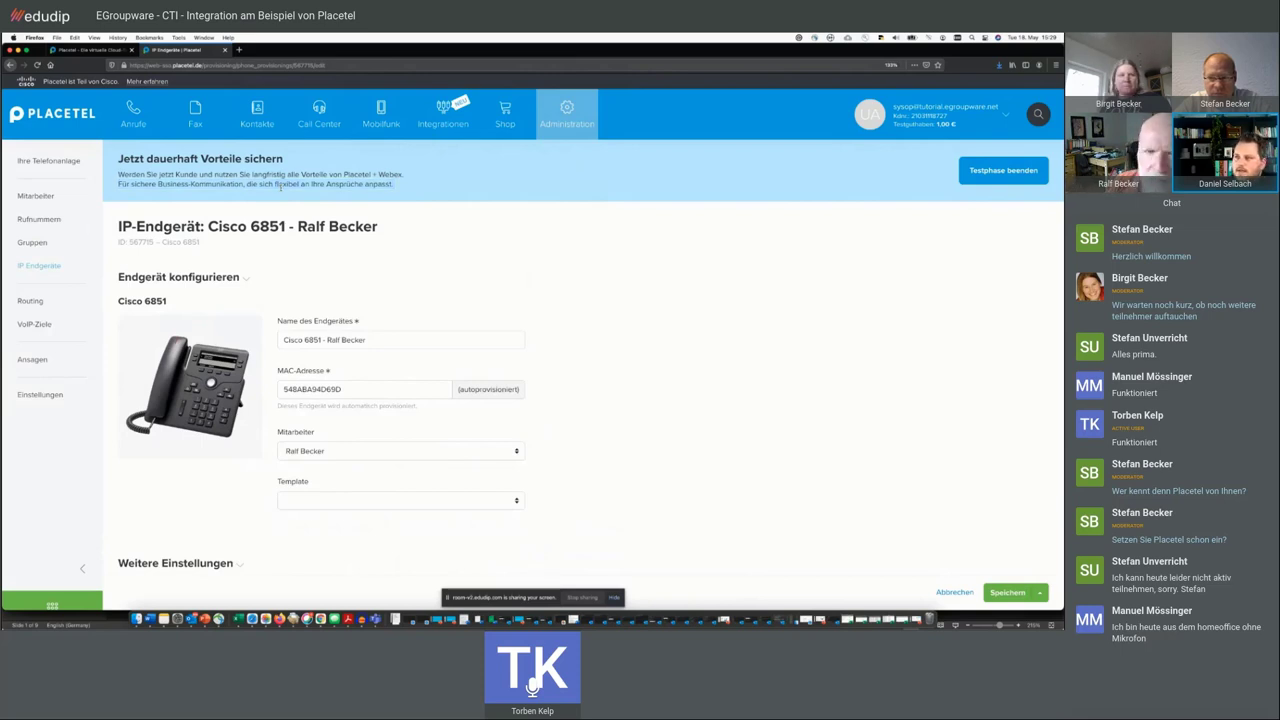
pyautogui.tripleClick(280, 186)
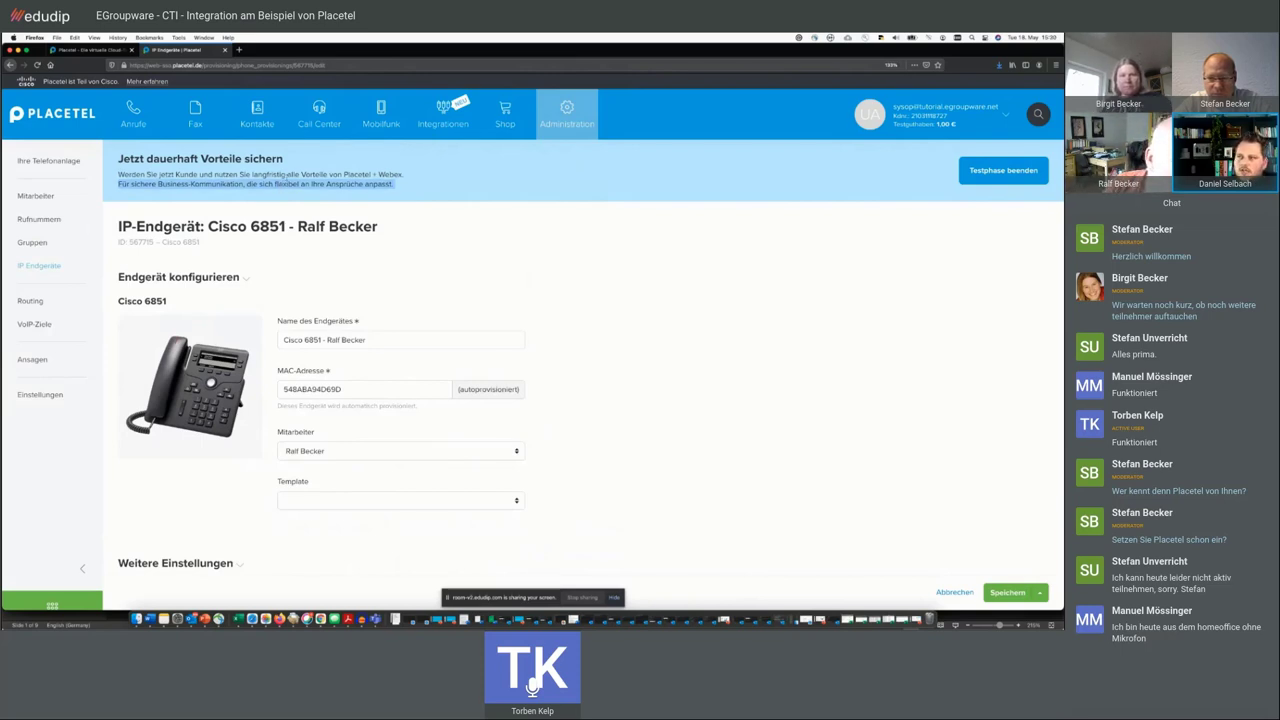
pyautogui.click(285, 180)
pyautogui.tripleClick(288, 174)
pyautogui.click(288, 174)
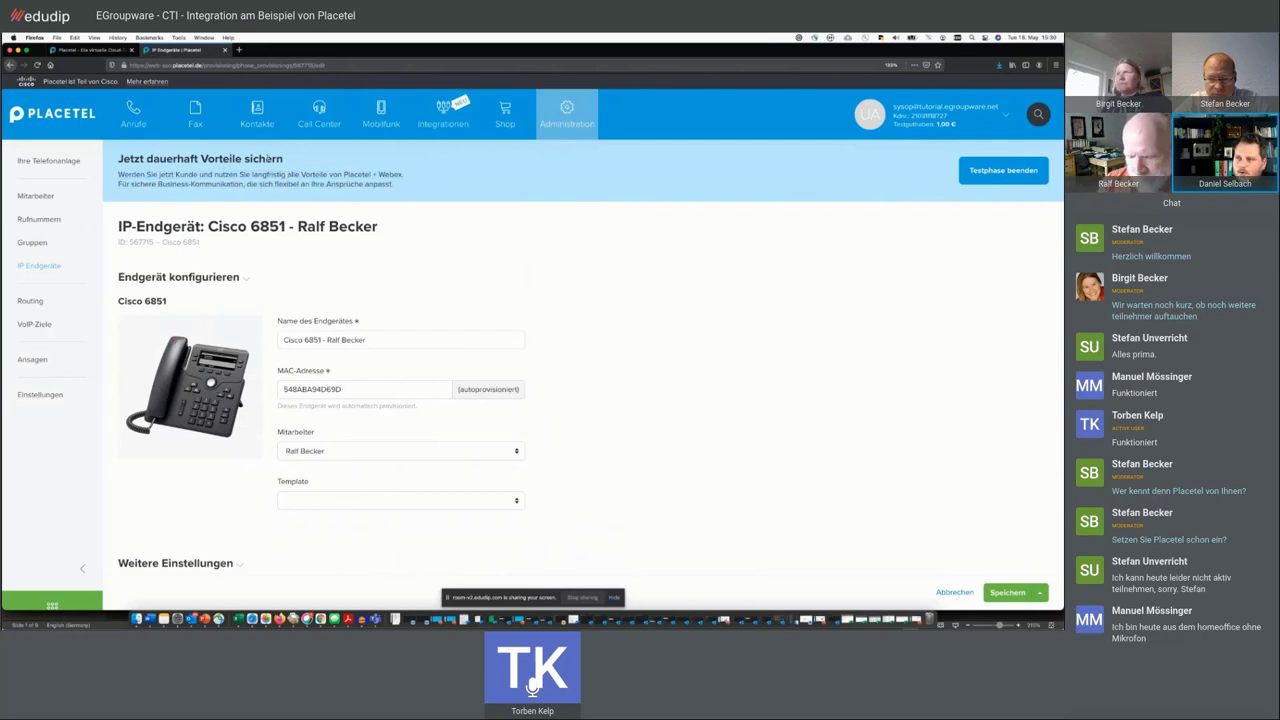
pyautogui.tripleClick(268, 158)
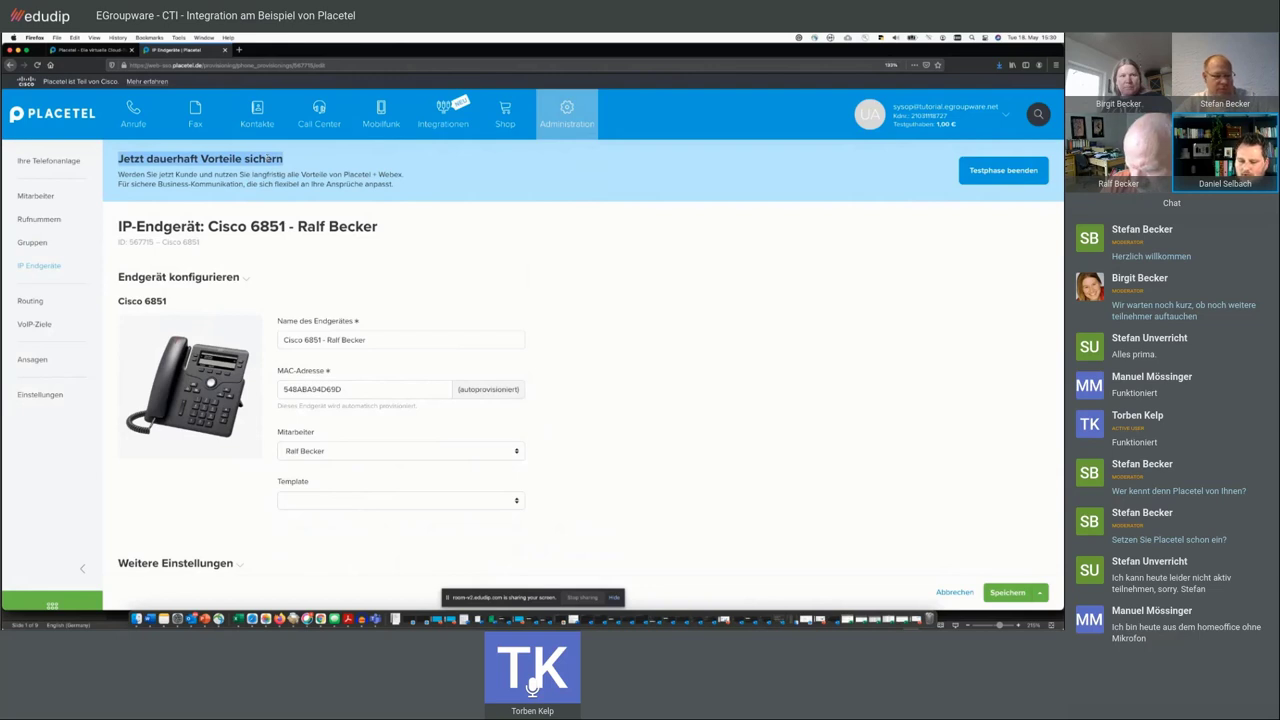
pyautogui.click(283, 159)
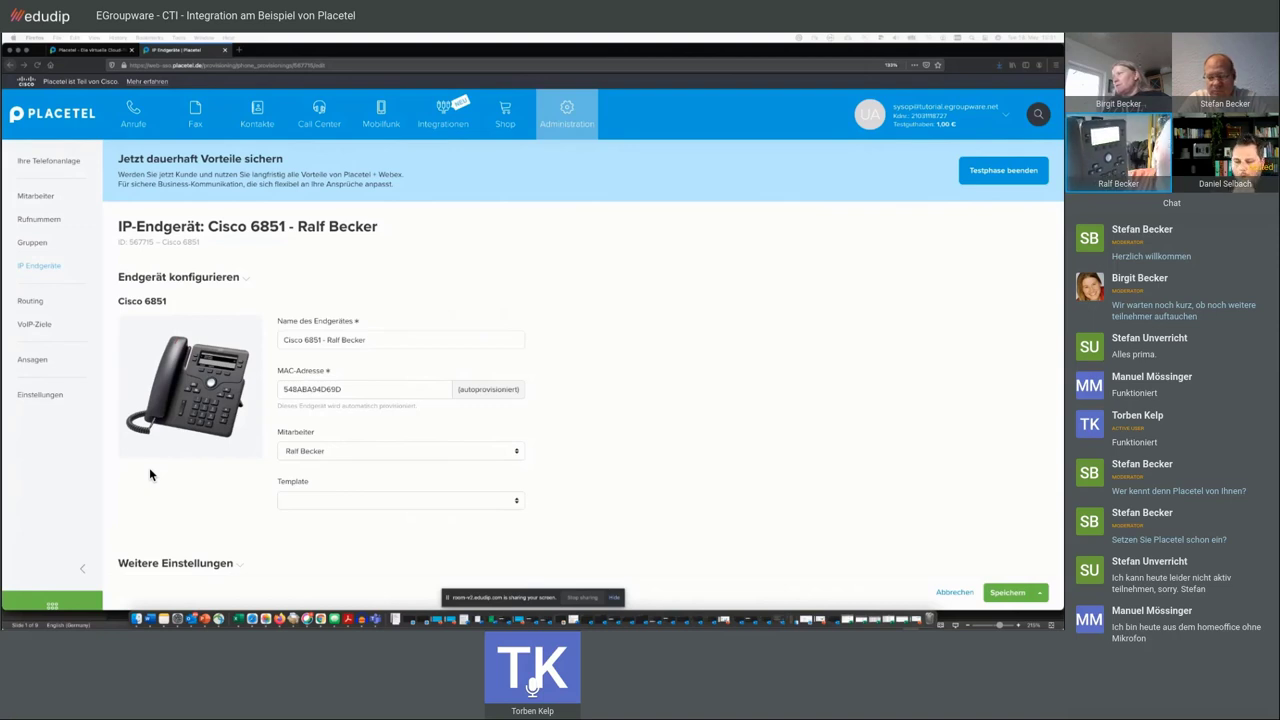
# - Return to the IP device list and mark the Cisco 6851's 'heute 15:30 Uhr' provisioning time
pyautogui.press('Return')
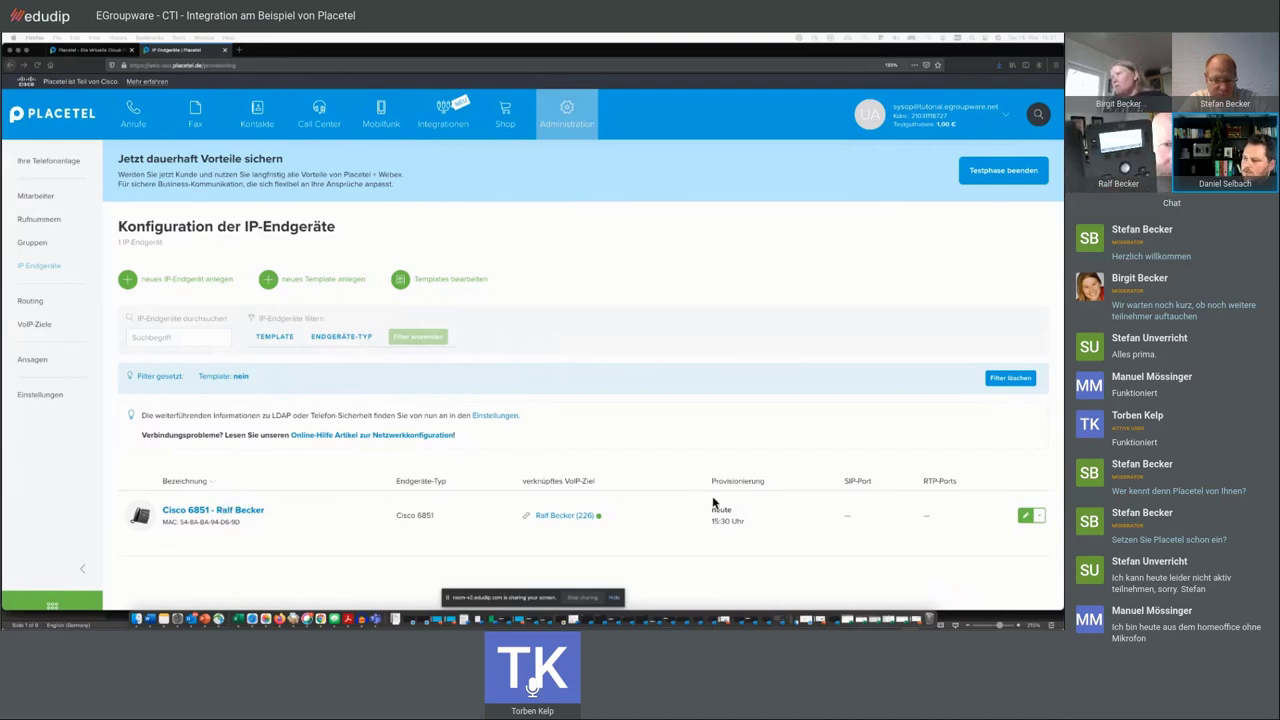
pyautogui.moveTo(757, 531); pyautogui.dragTo(709, 512)
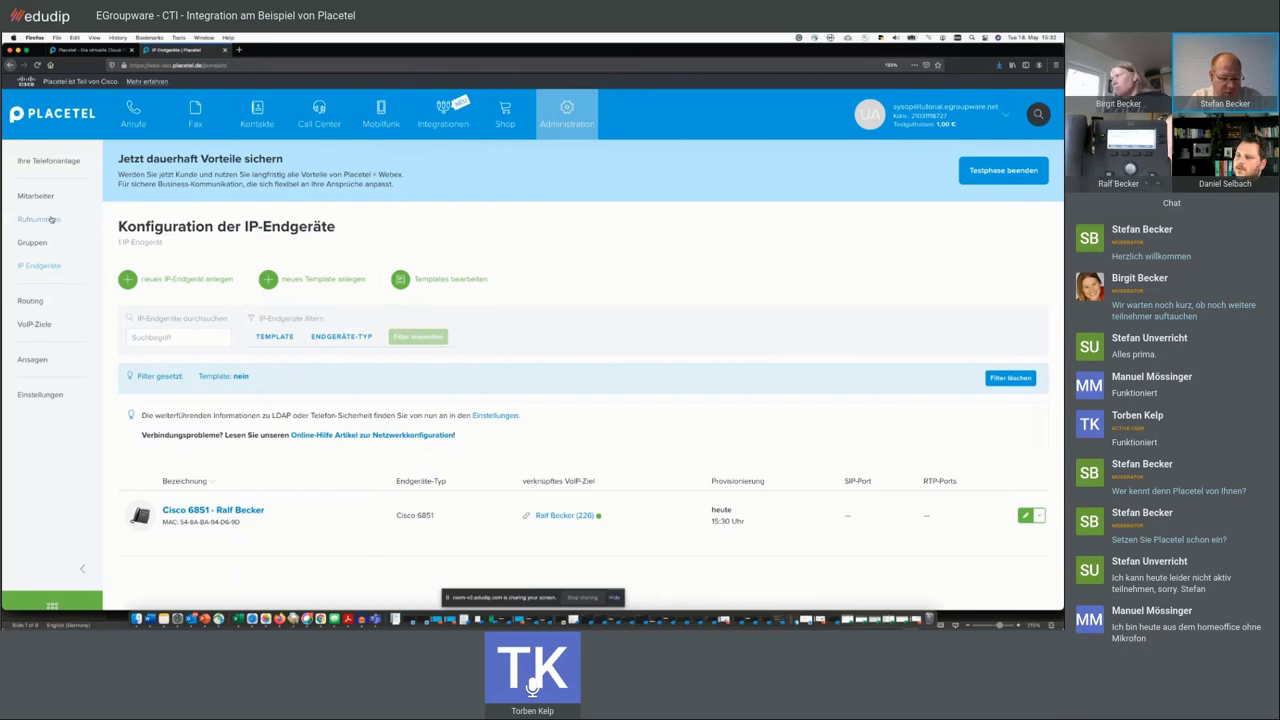
# - Open Rufnummern, view the first test number's routing, and return to the number list
pyautogui.click(52, 219)
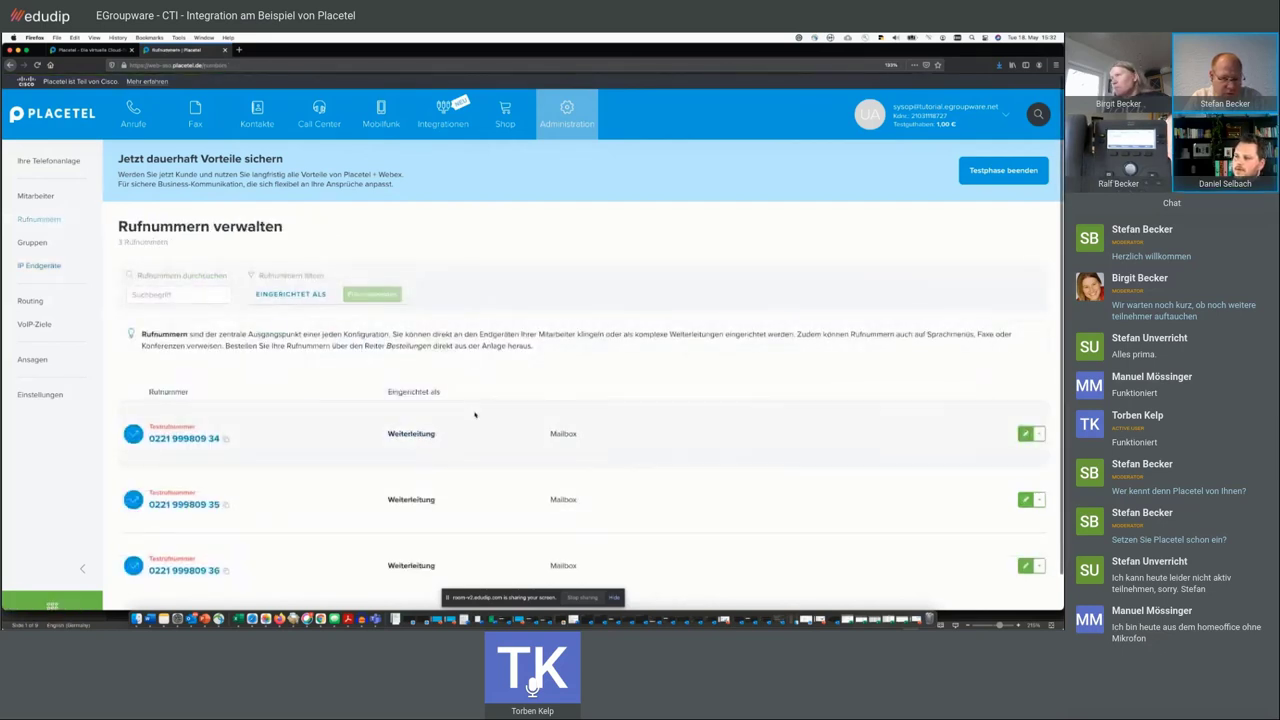
pyautogui.scroll(-1, 472, 412)
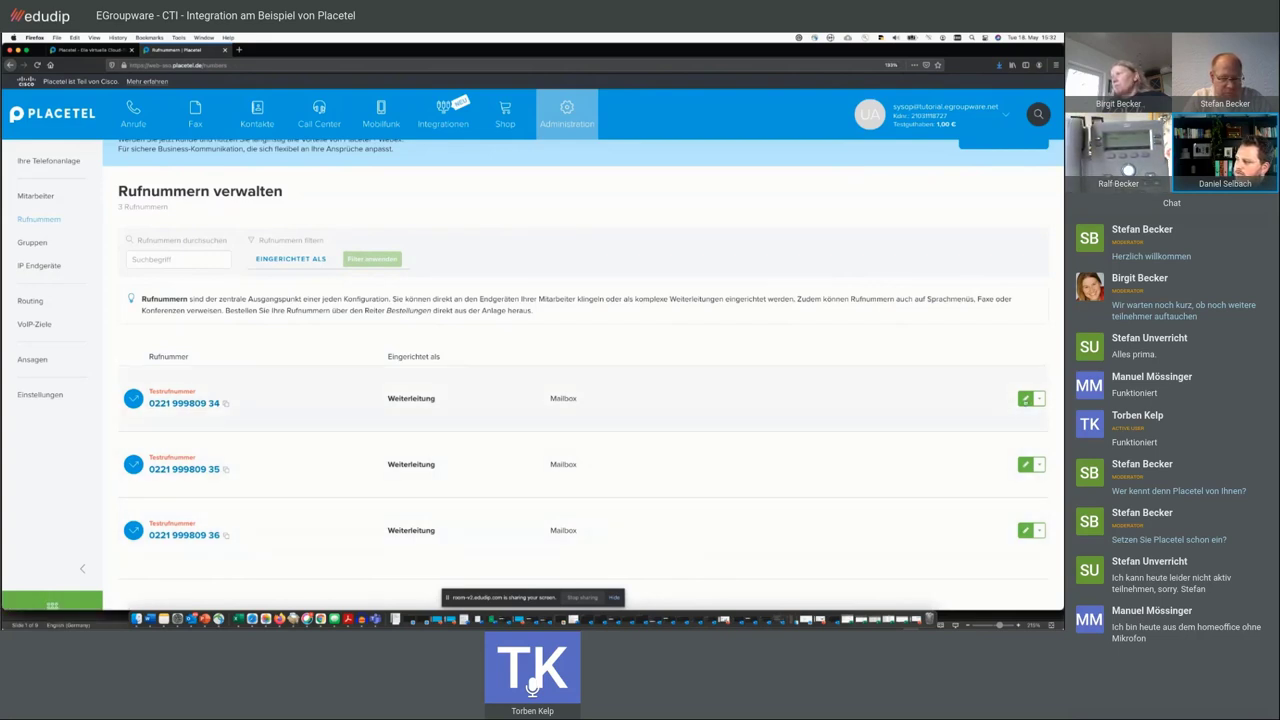
pyautogui.click(1024, 398)
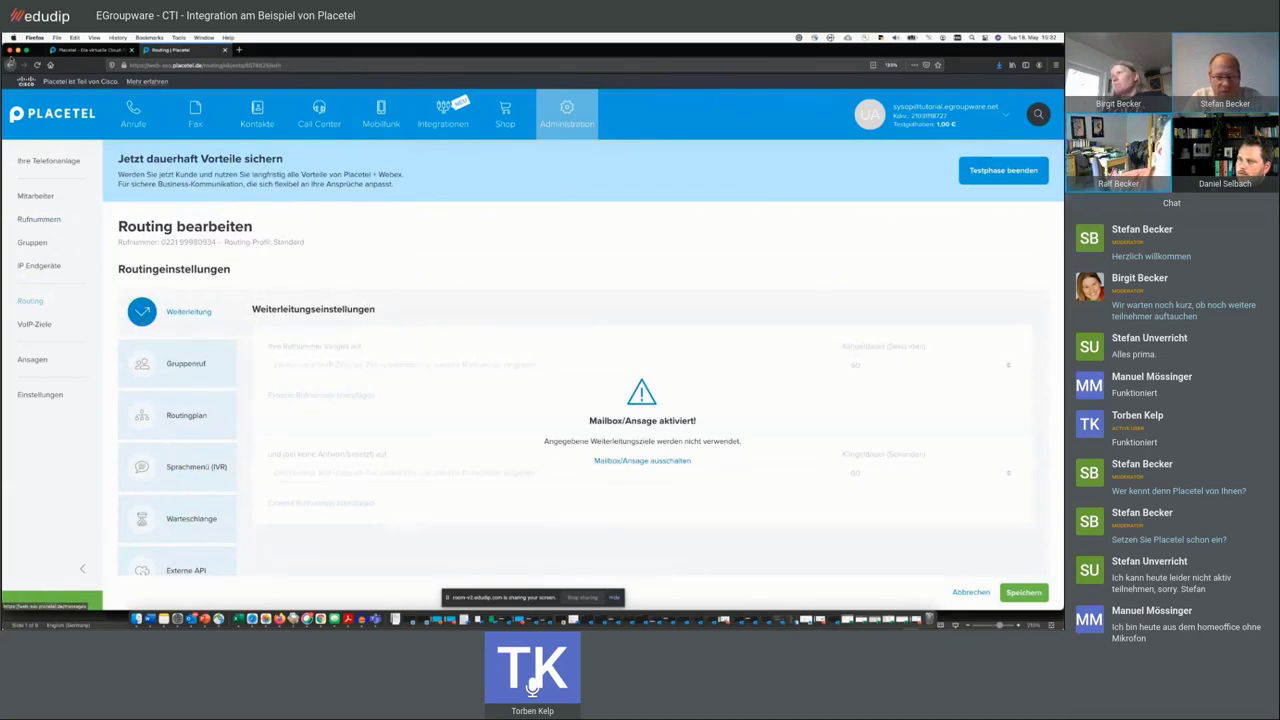
pyautogui.click(10, 64)
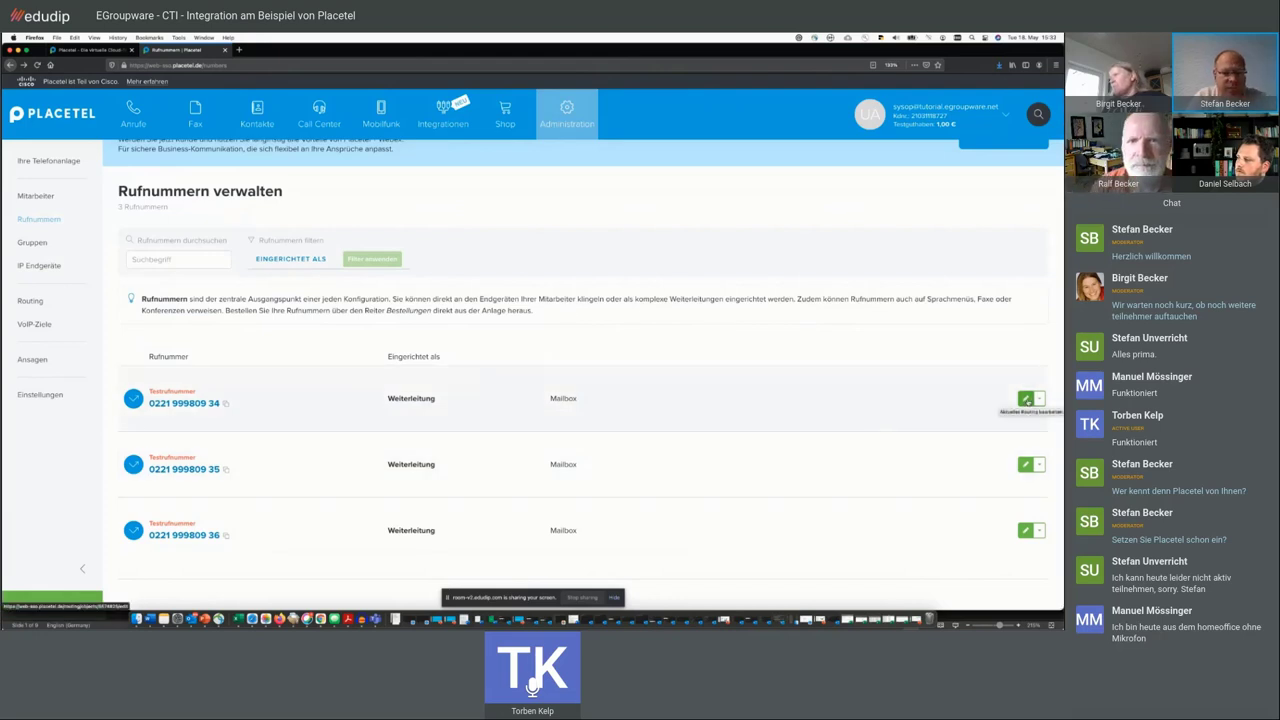
# - Set the first test number to ring extension 226 and save the routing
pyautogui.click(1025, 398)
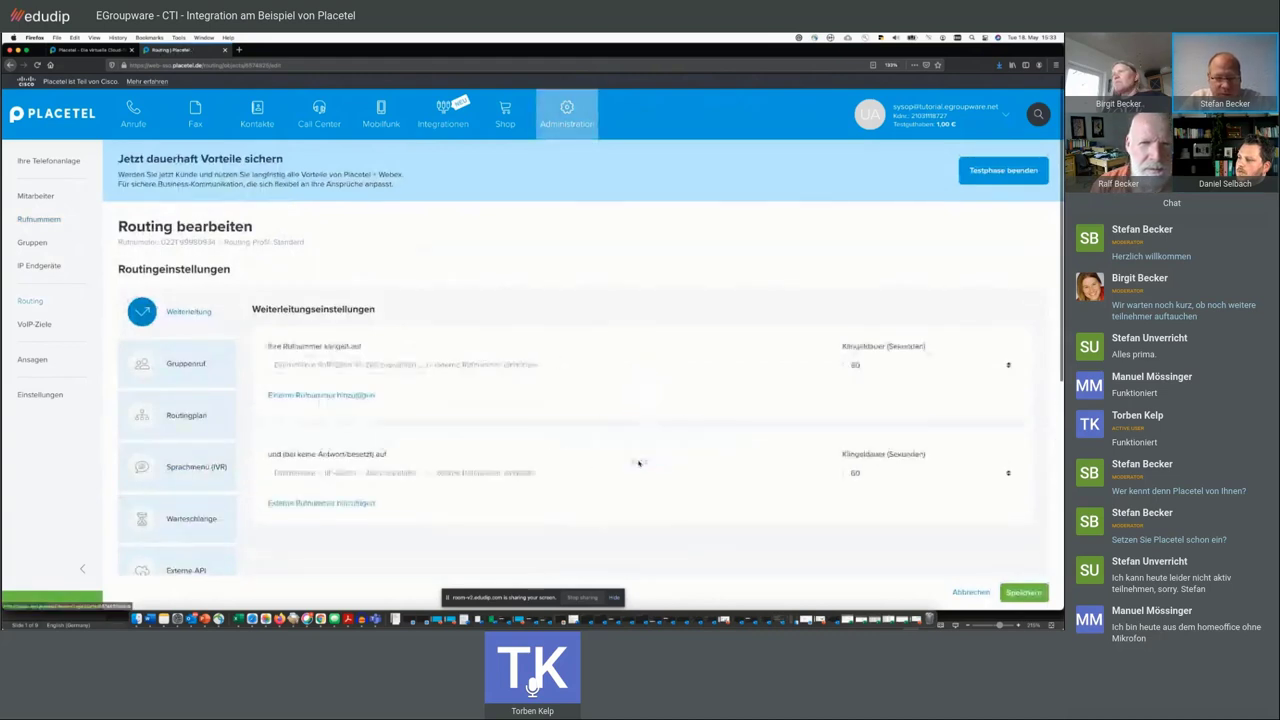
pyautogui.click(545, 360)
pyautogui.scroll(-1, 457, 405)
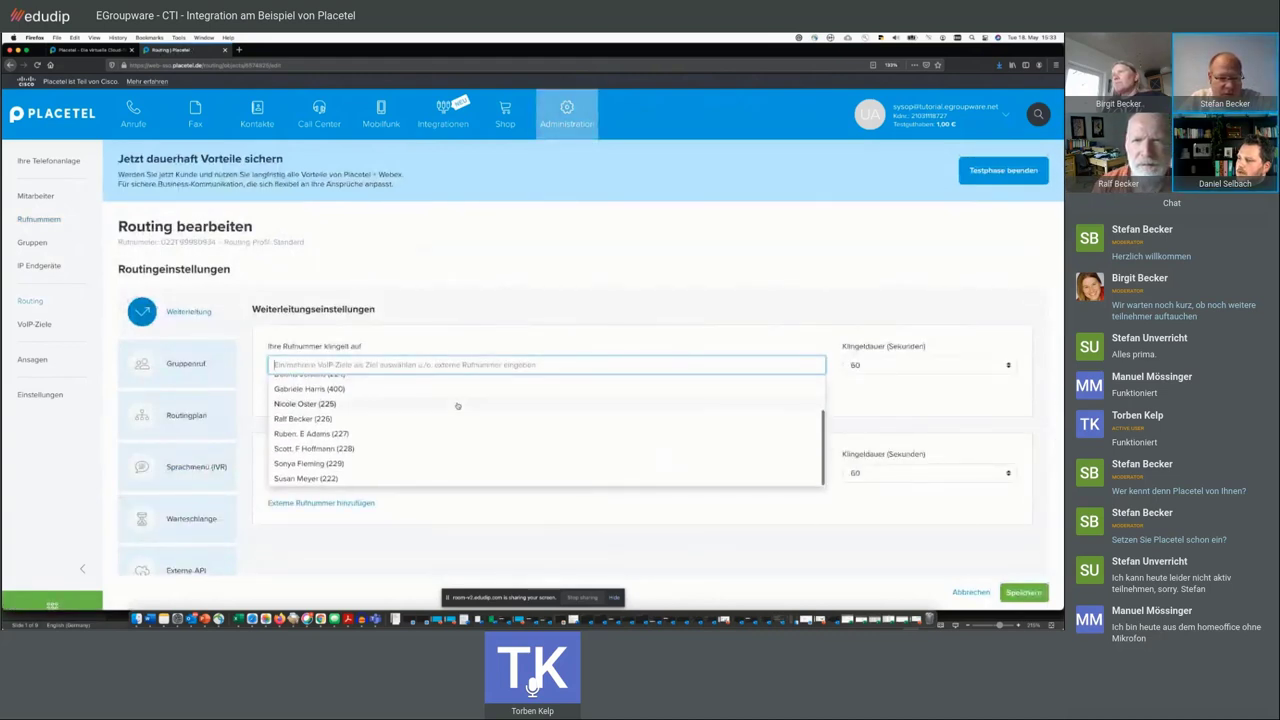
pyautogui.click(441, 421)
pyautogui.click(1024, 592)
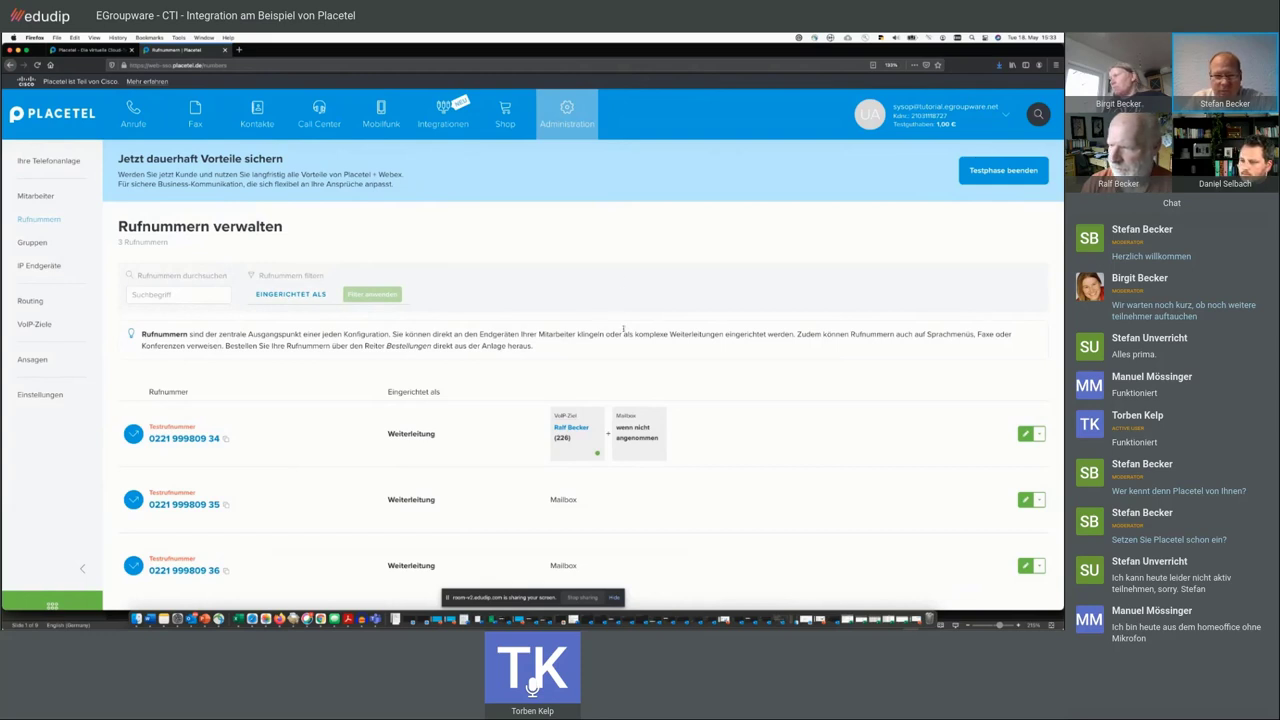
pyautogui.click(1025, 433)
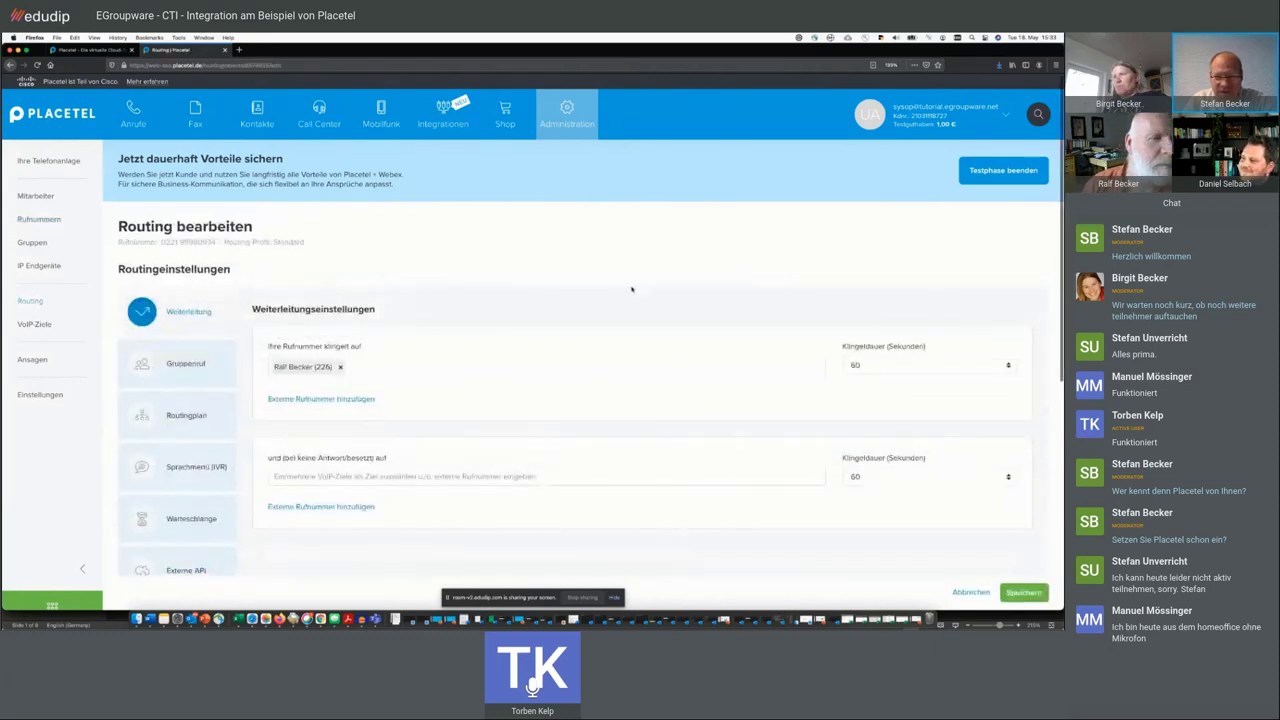
pyautogui.scroll(-1, 780, 400)
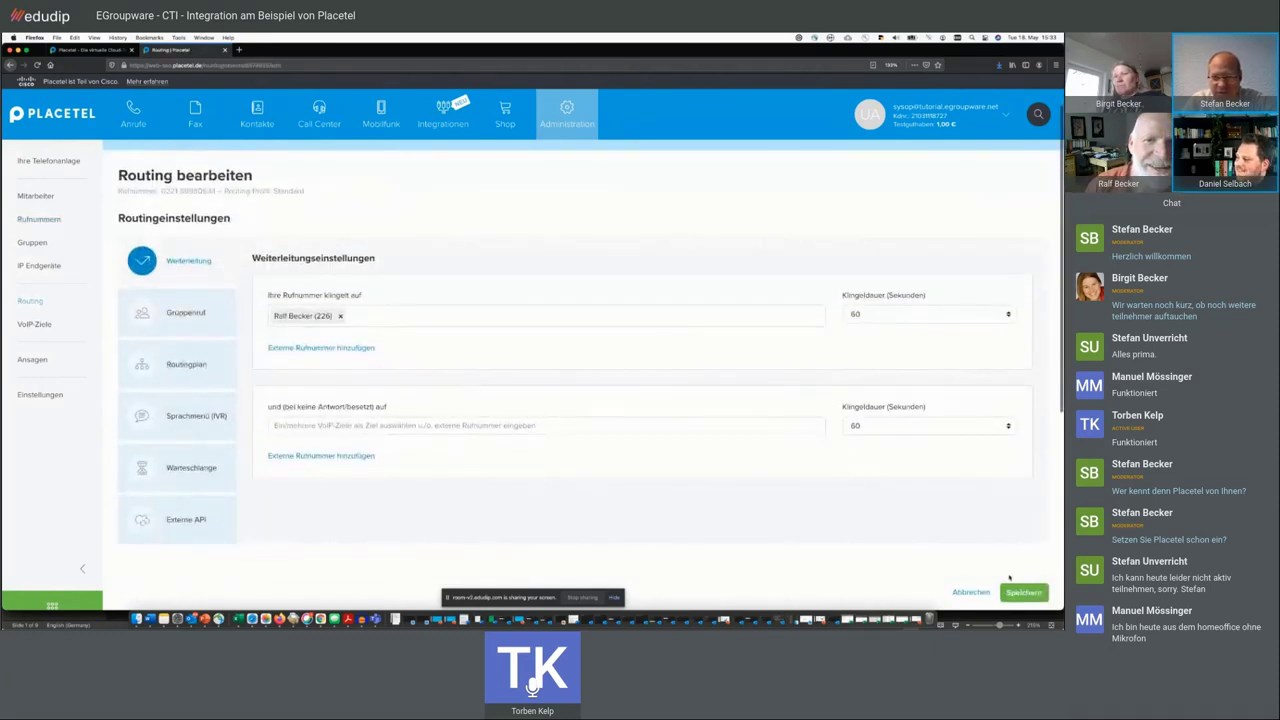
pyautogui.click(1022, 592)
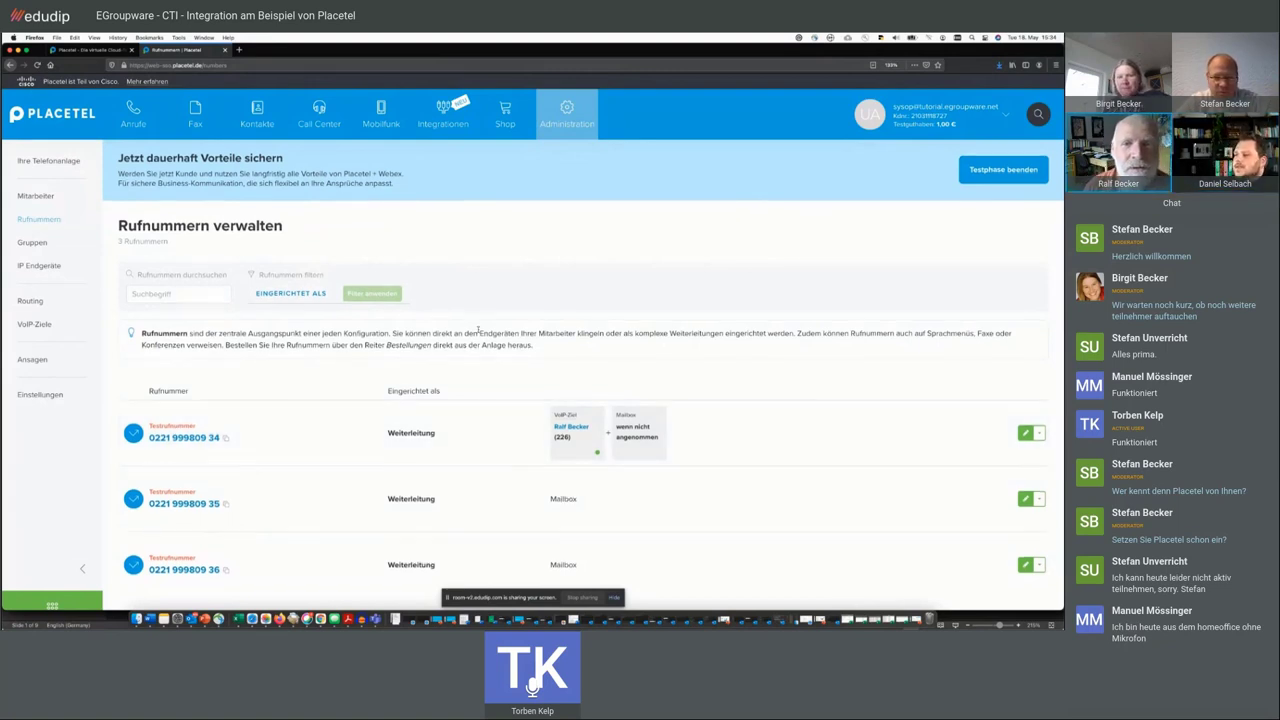
pyautogui.scroll(-1, 478, 330)
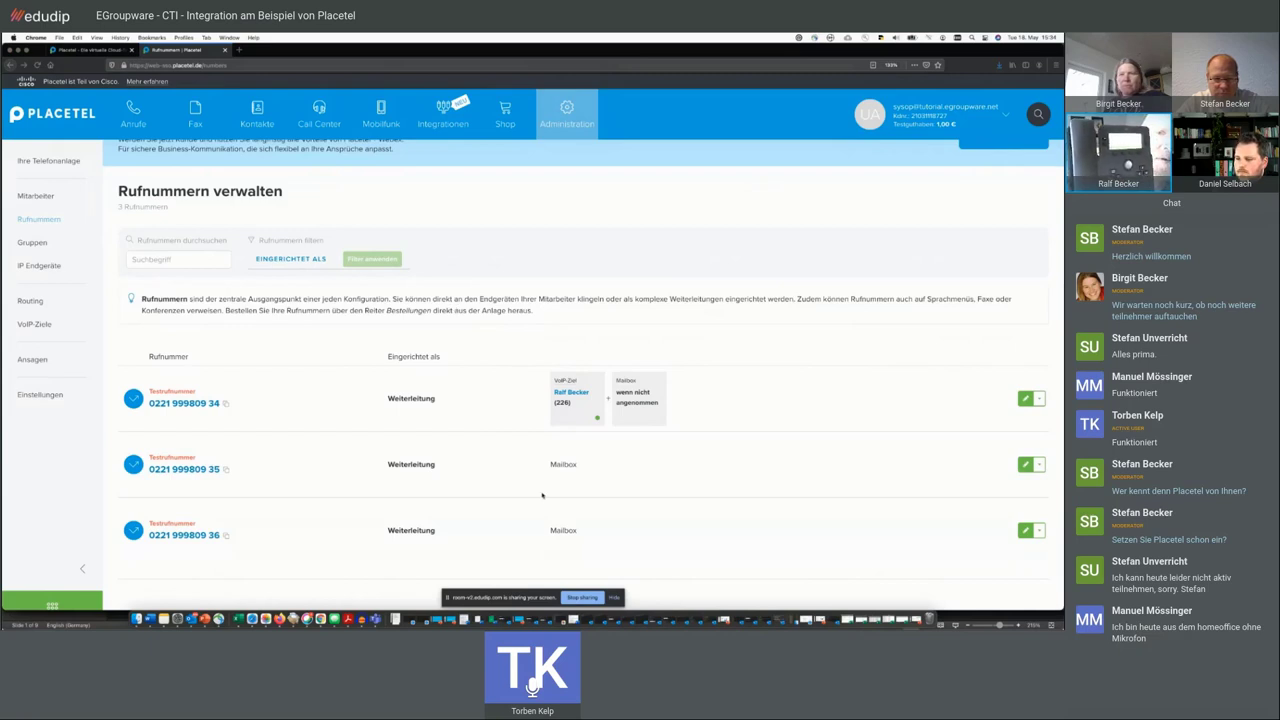
pyautogui.click(197, 298)
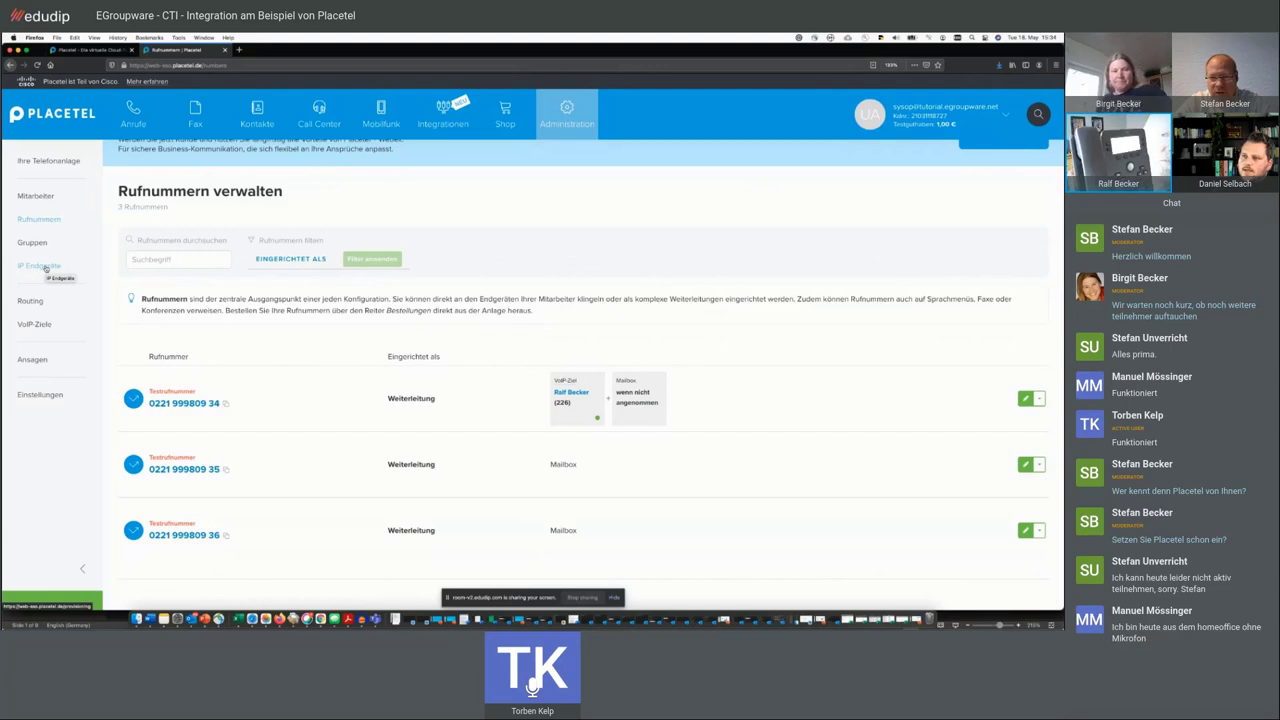
# - Open the Cisco 6851 device under IP Endgeräte and show its Funktionstasten / BLF tab
pyautogui.click(45, 268)
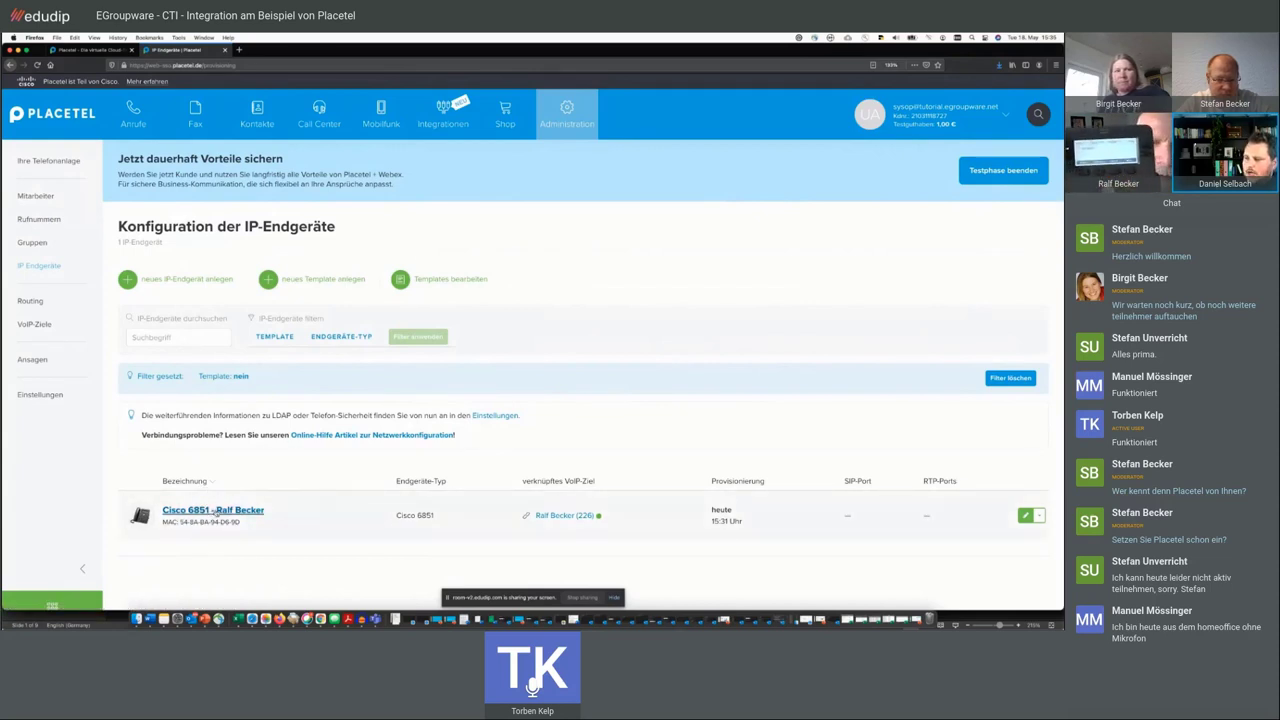
pyautogui.click(213, 511)
pyautogui.scroll(-1, 443, 399)
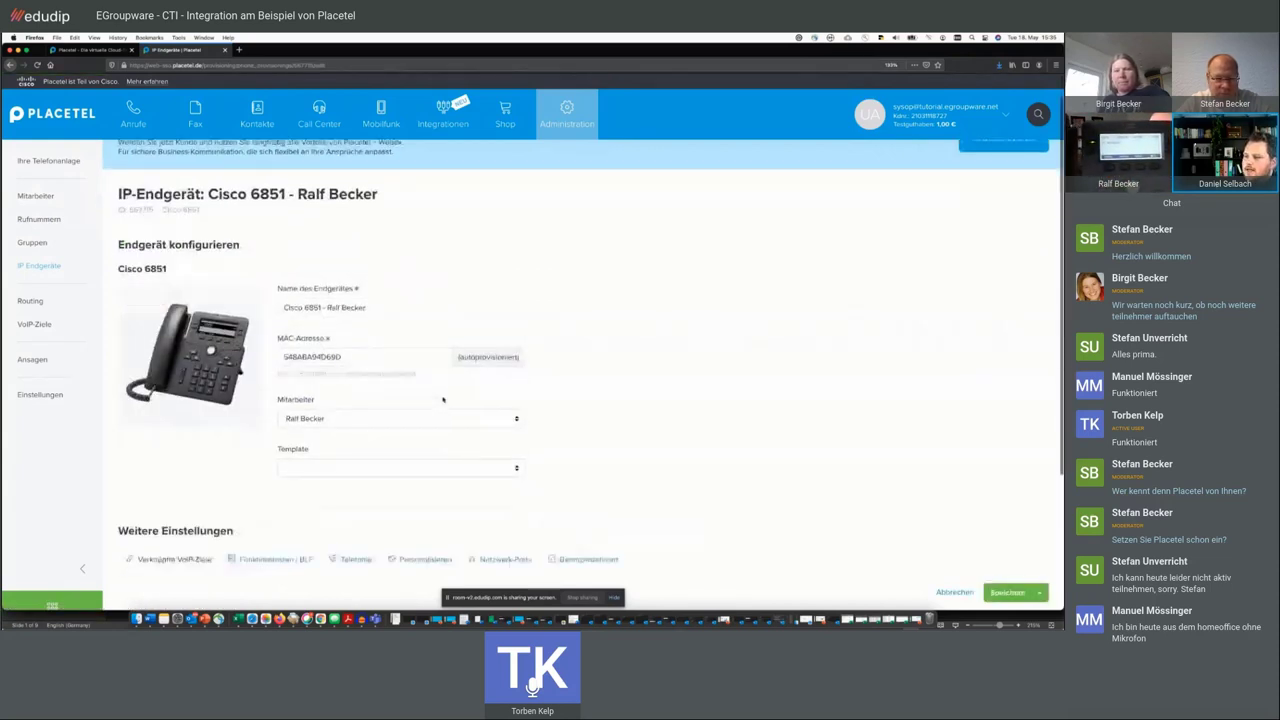
pyautogui.scroll(-5, 443, 399)
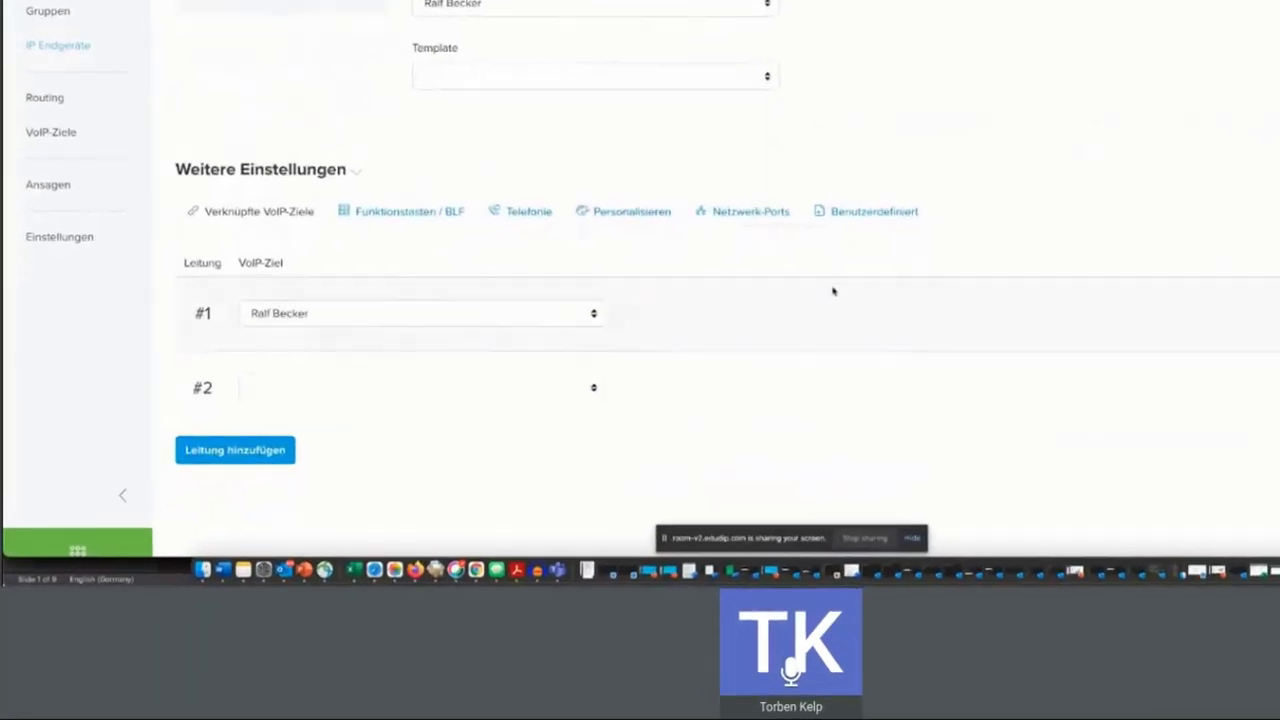
pyautogui.click(437, 213)
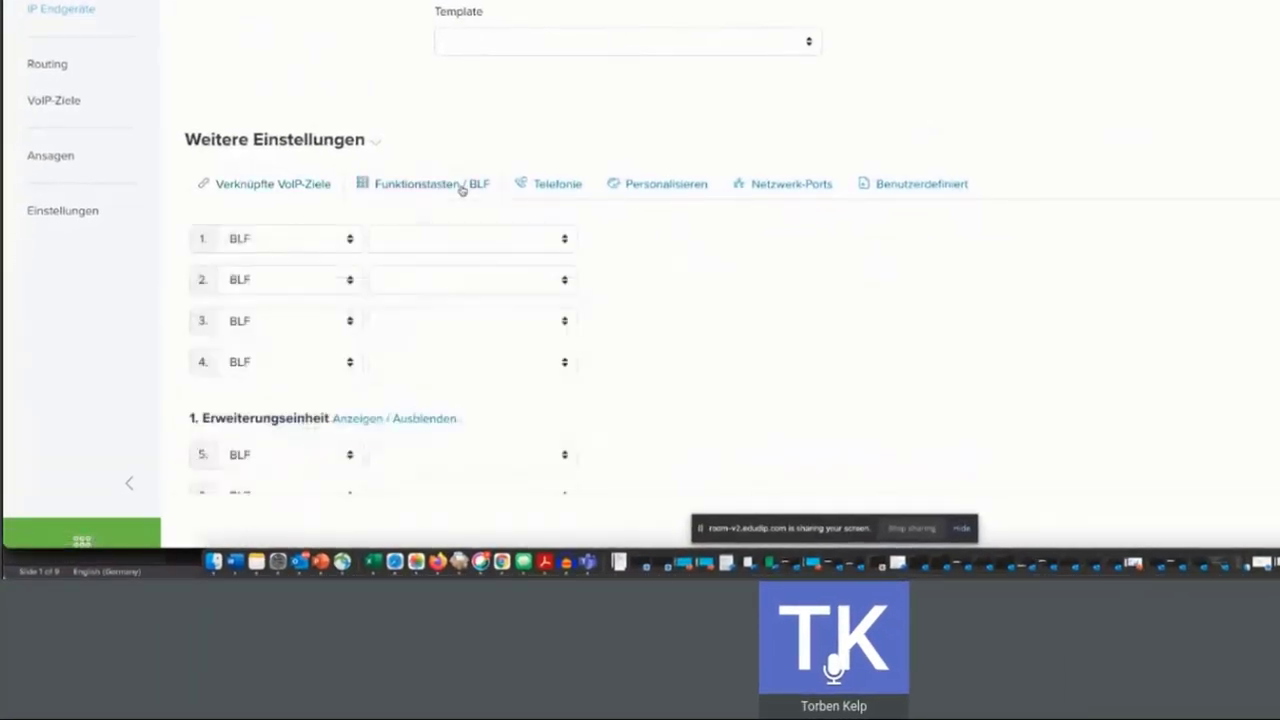
pyautogui.scroll(-2, 625, 318)
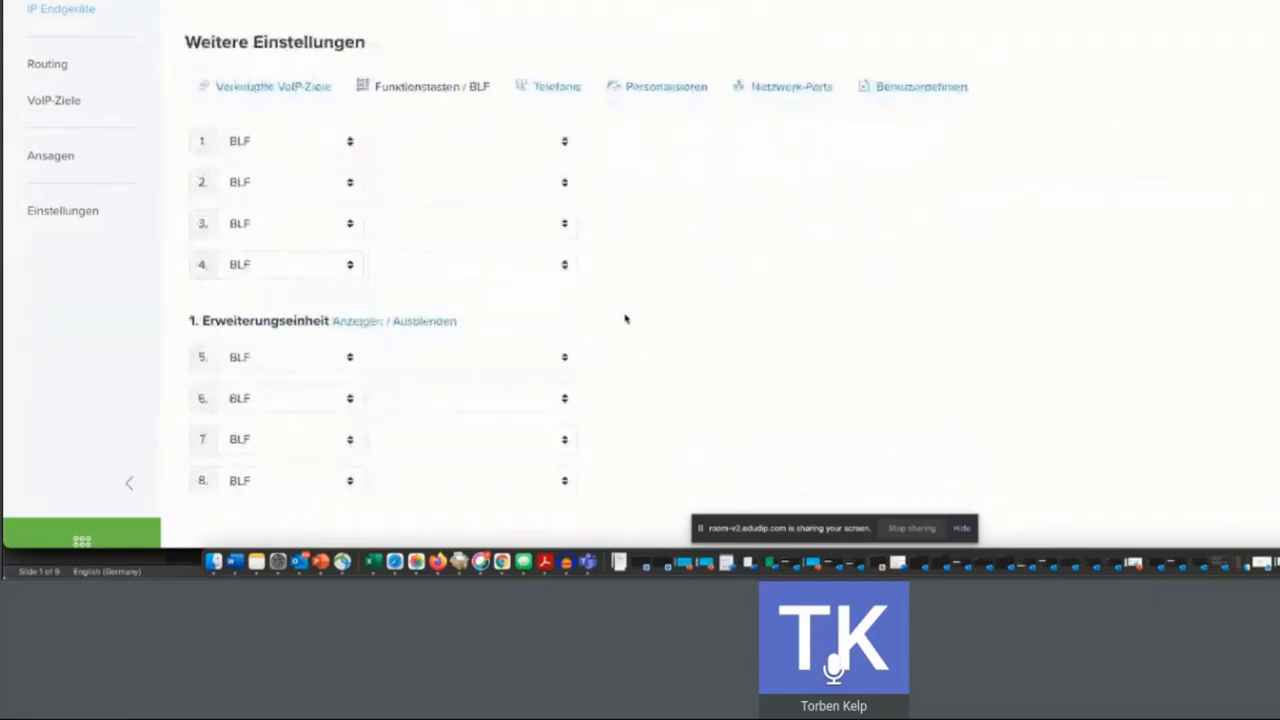
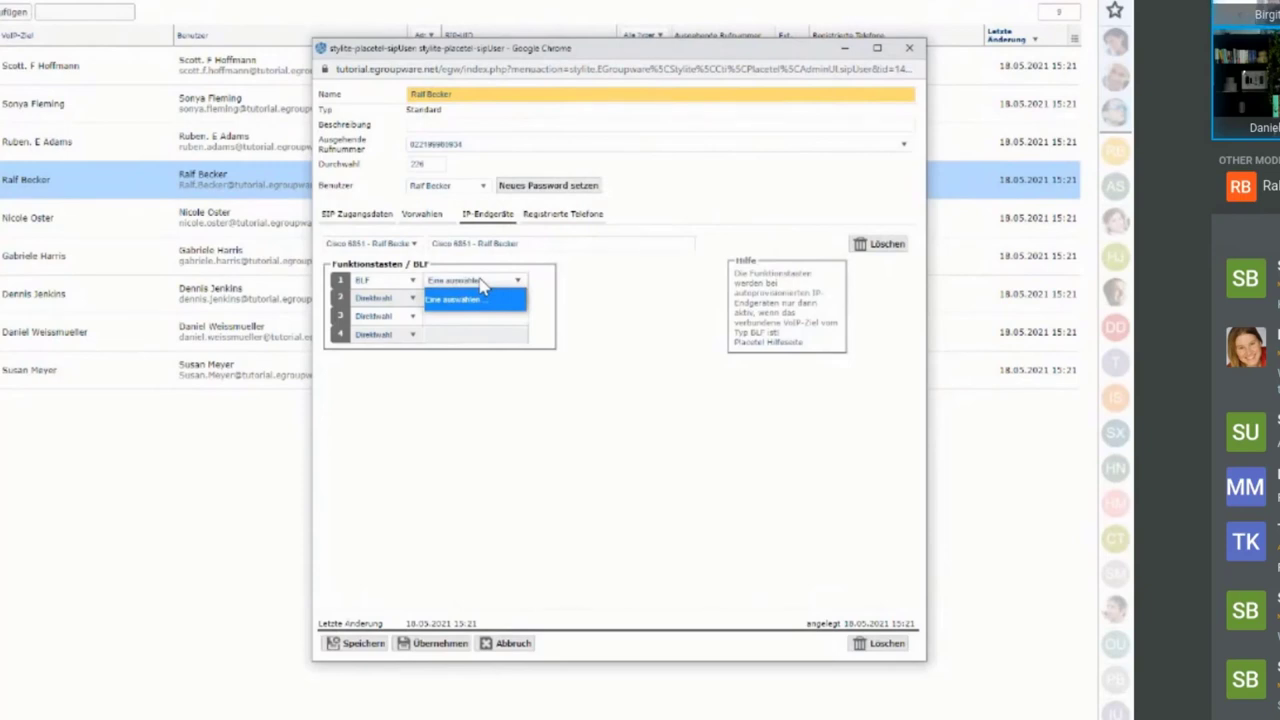
# - Make function key 1 a Direktwahl key with the colleague's phone number and a name label
pyautogui.click(413, 283)
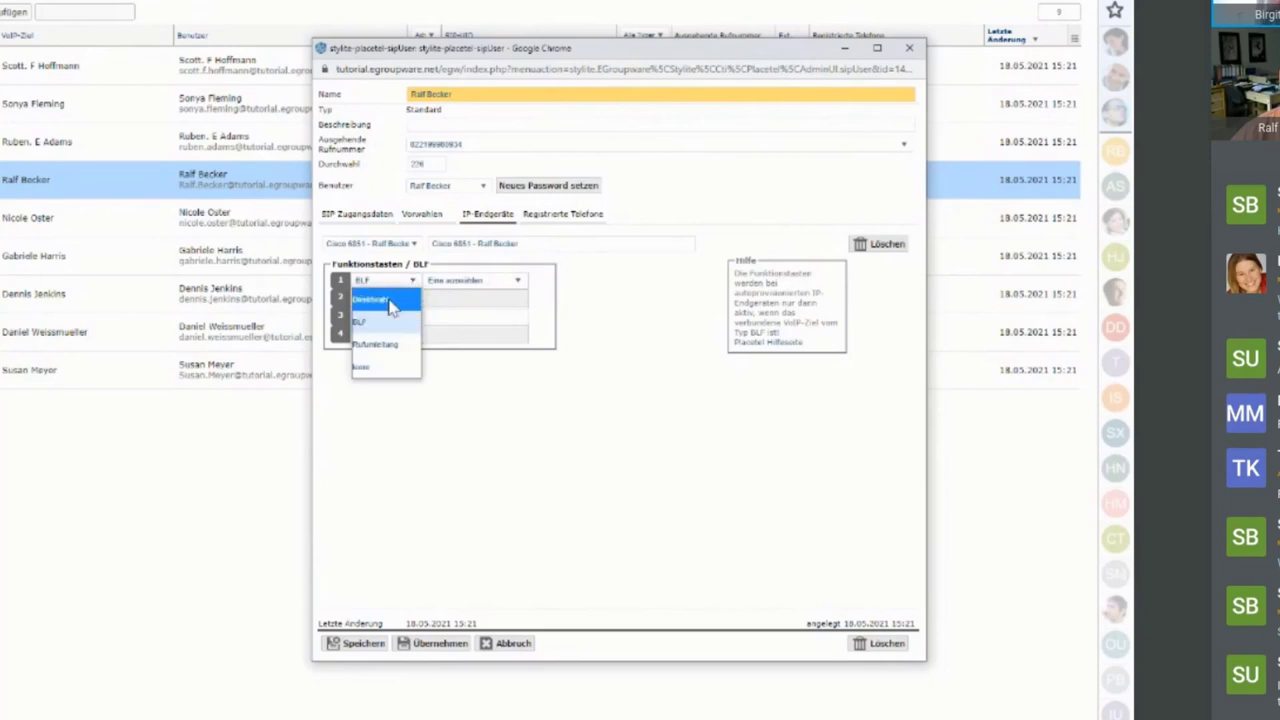
pyautogui.click(389, 301)
pyautogui.click(445, 280)
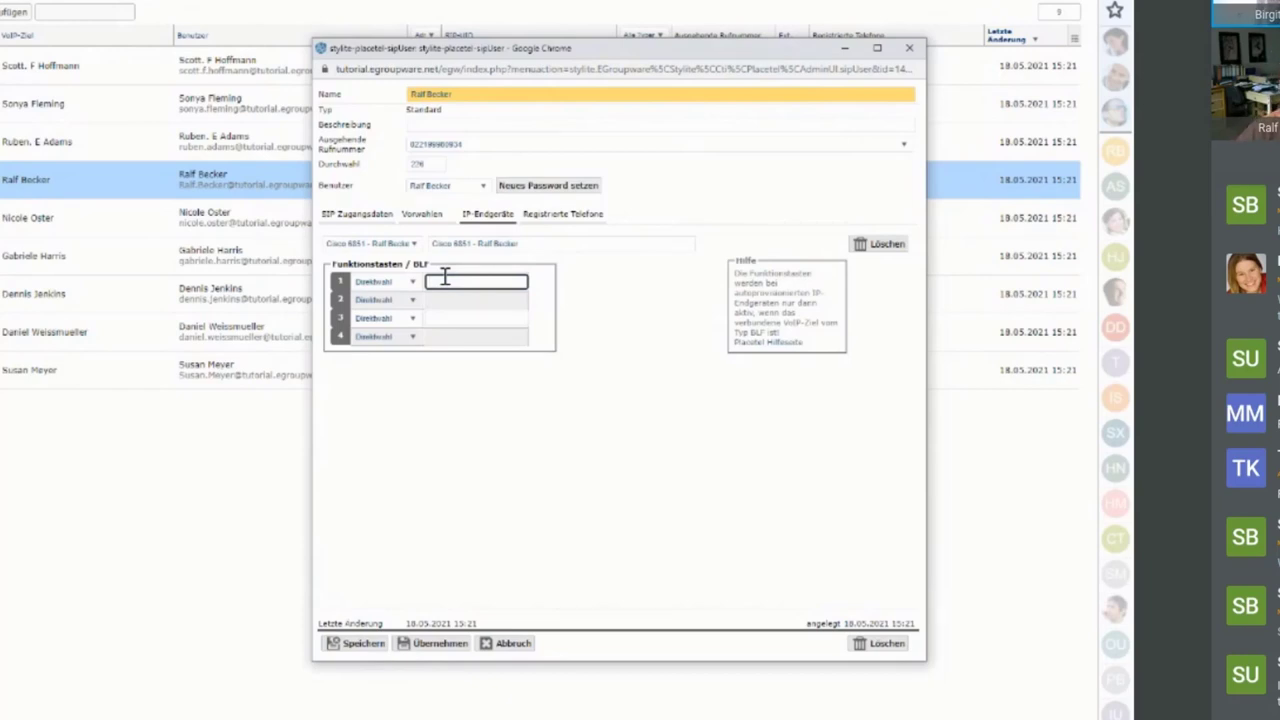
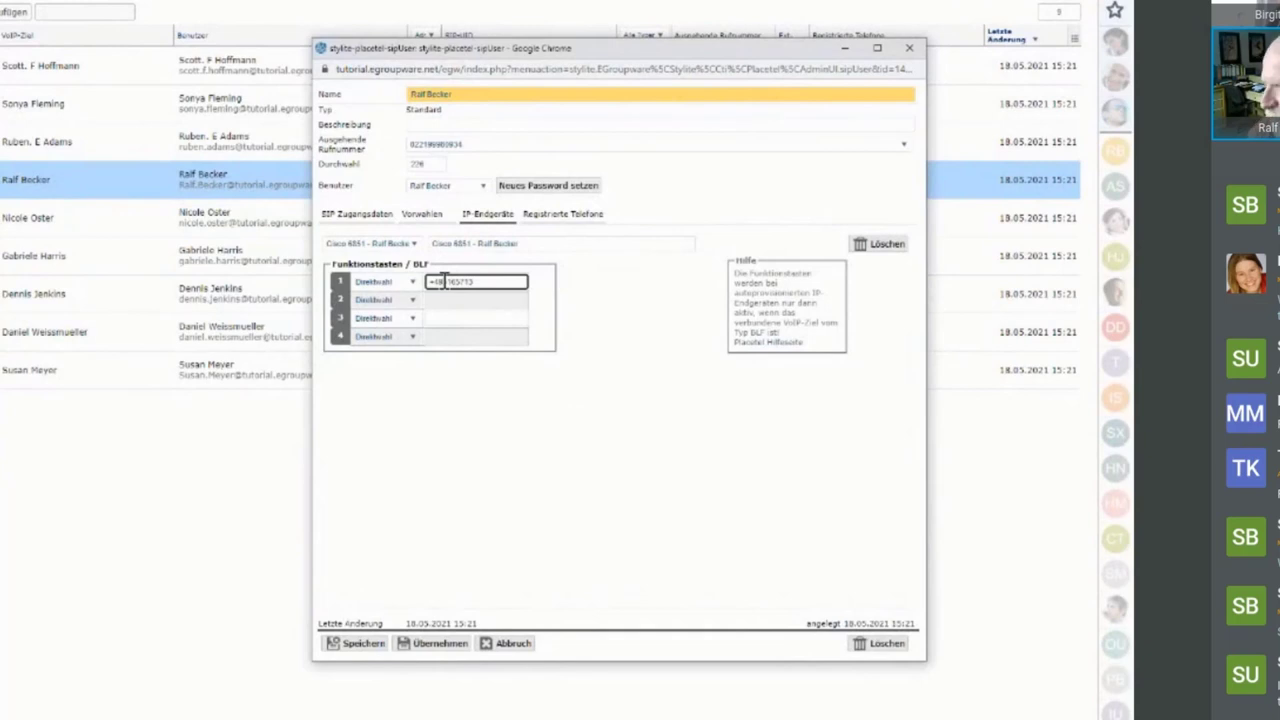
pyautogui.click(444, 281)
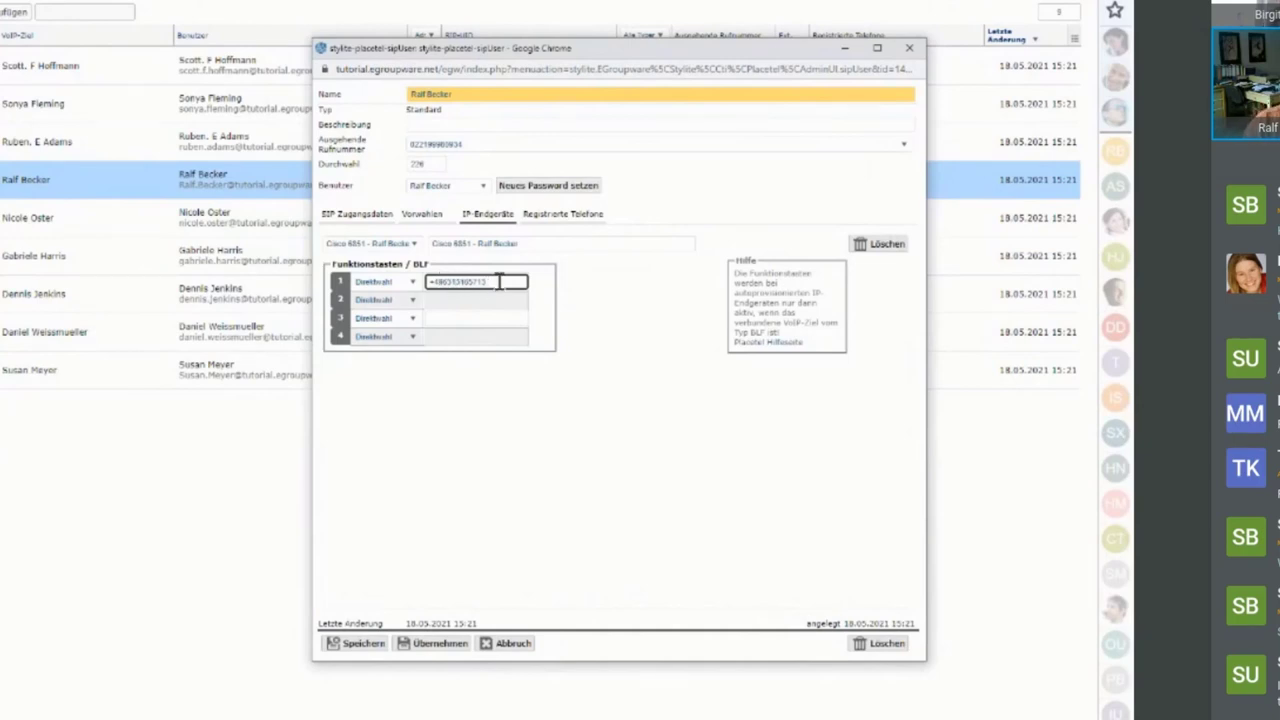
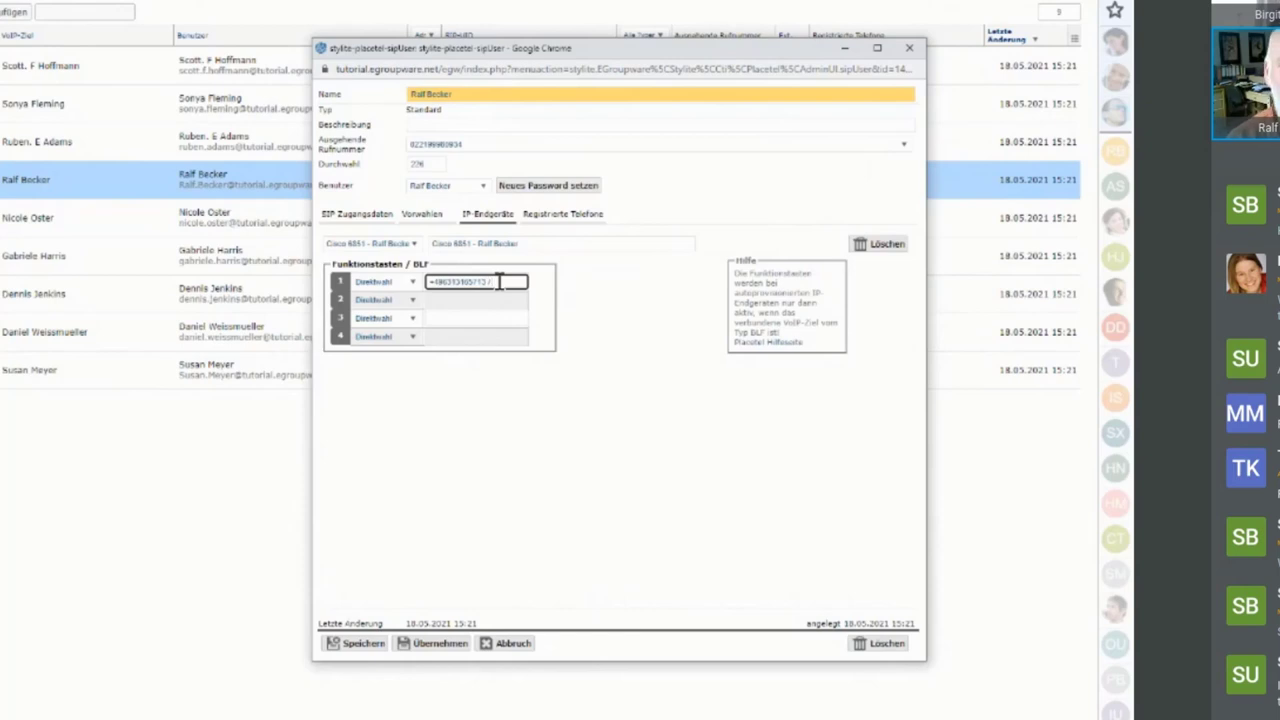
pyautogui.write('ir')
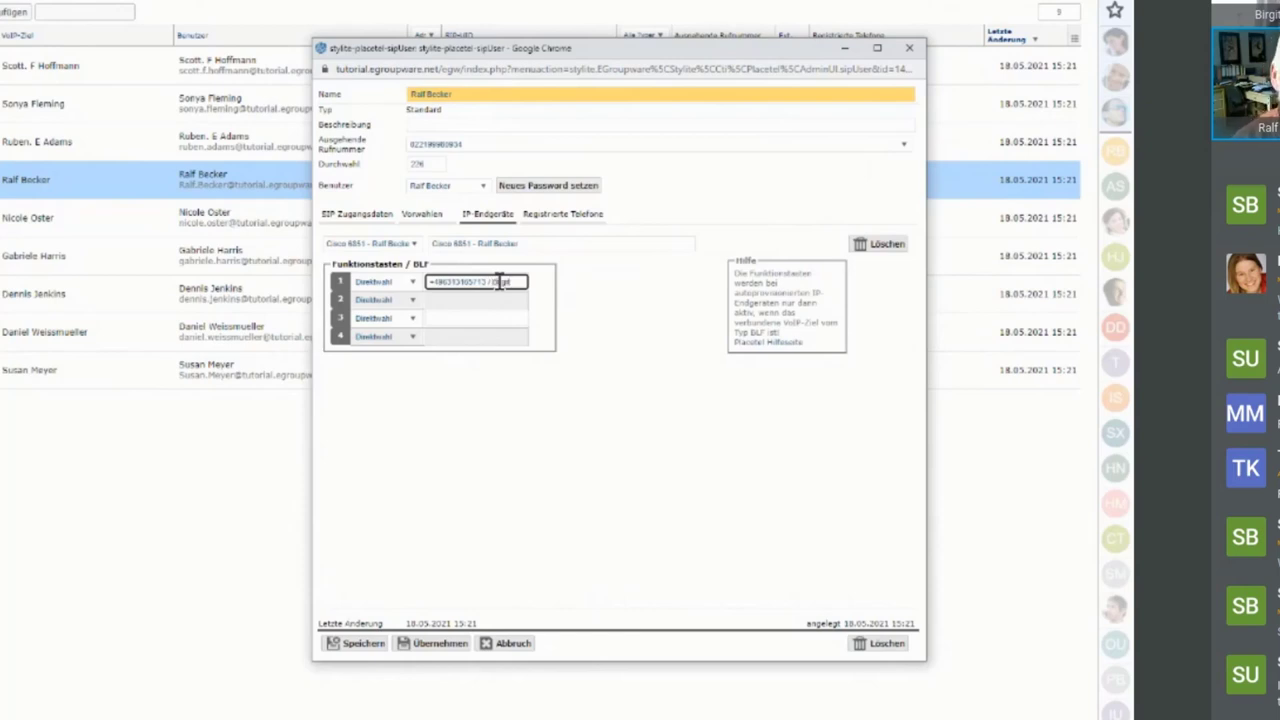
pyautogui.write('git EGrou')
pyautogui.write('pware')
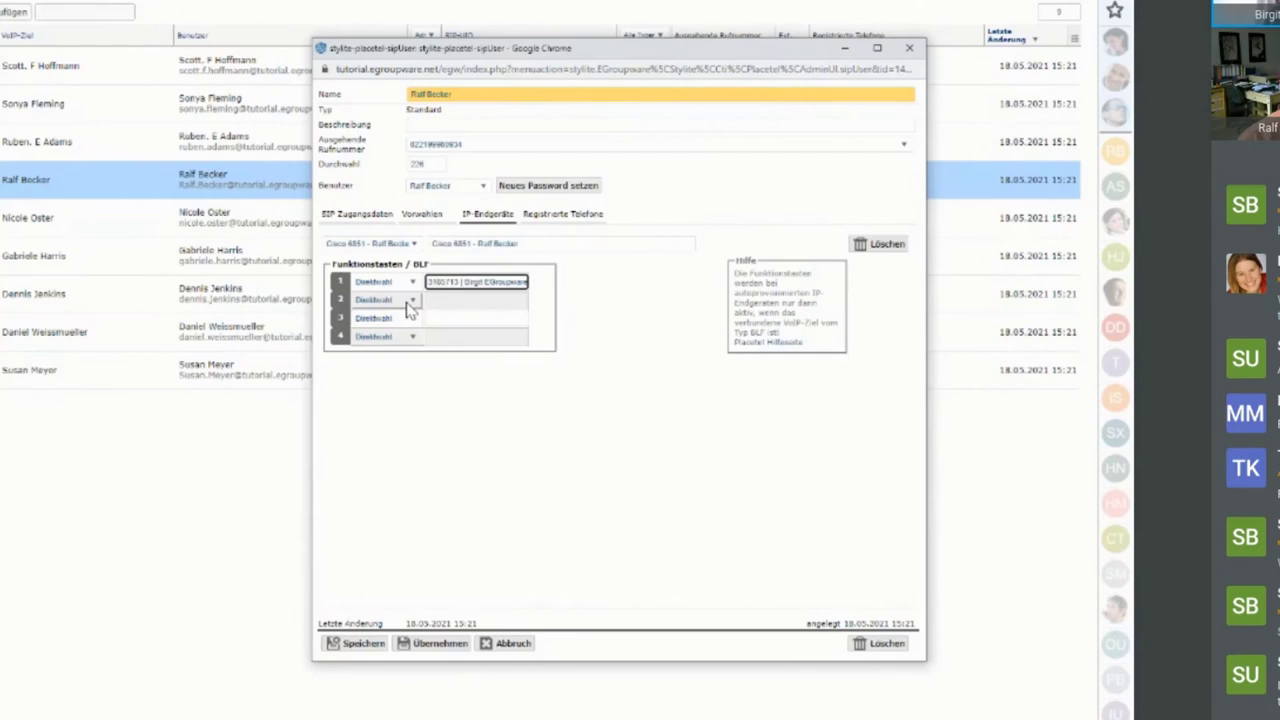
# - Save the function key settings and place the softphone dial pad over the VoIP targets list
pyautogui.click(364, 644)
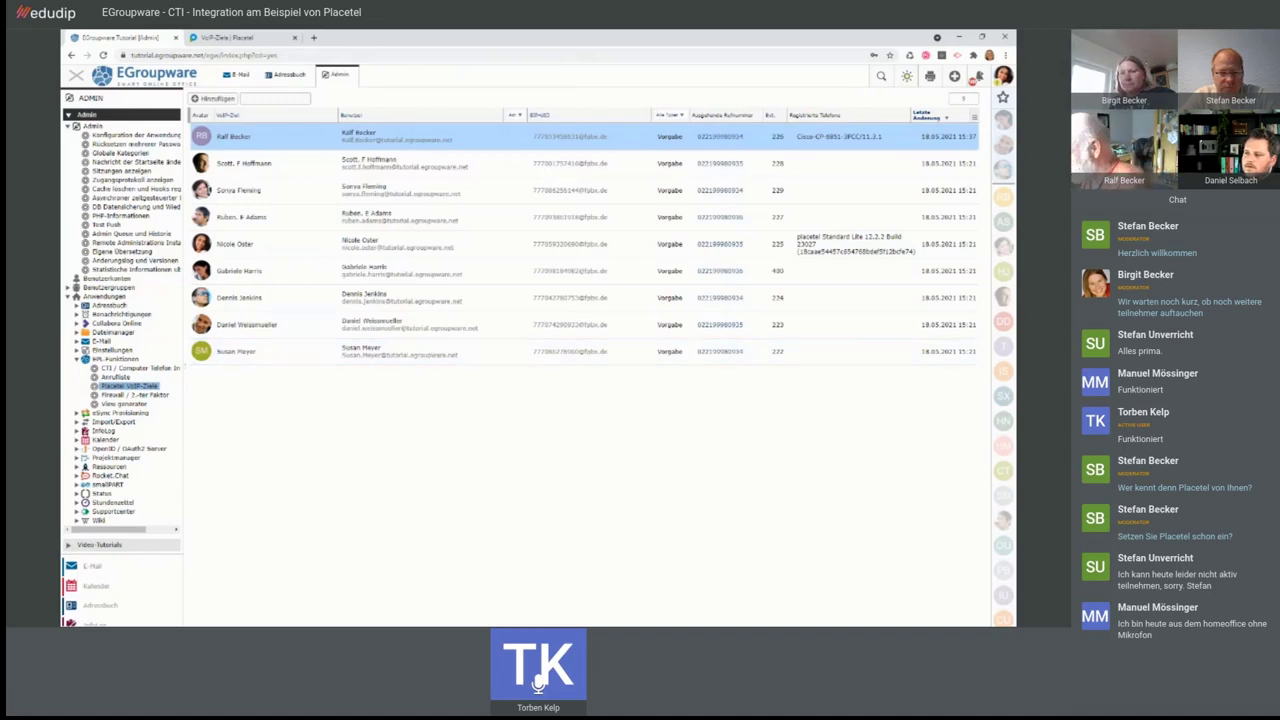
pyautogui.moveTo(62, 165); pyautogui.dragTo(695, 236)
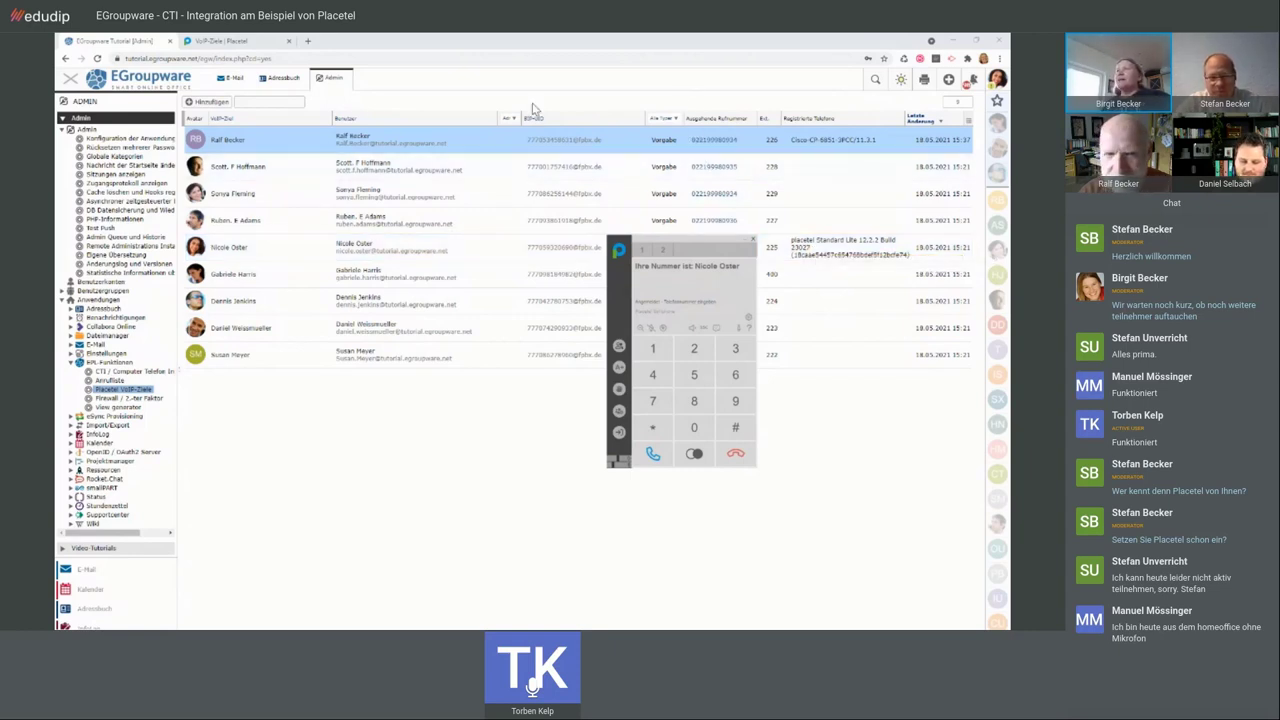
pyautogui.click(262, 43)
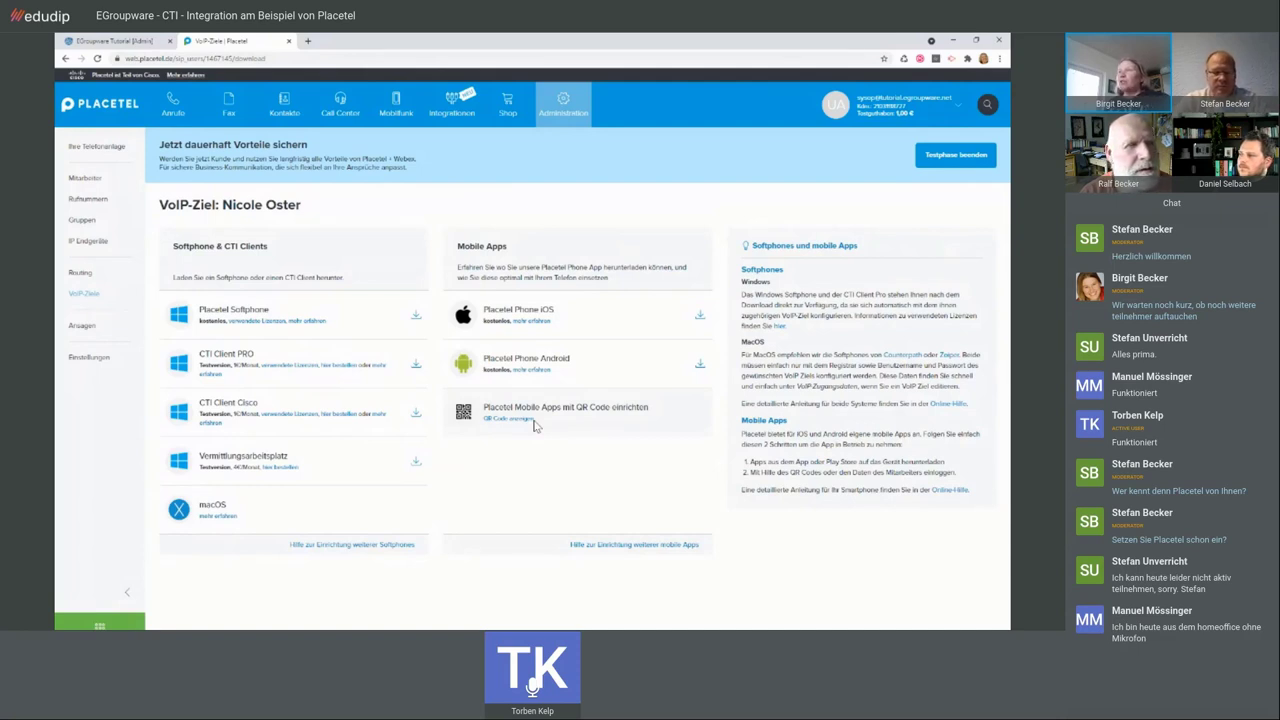
pyautogui.click(141, 44)
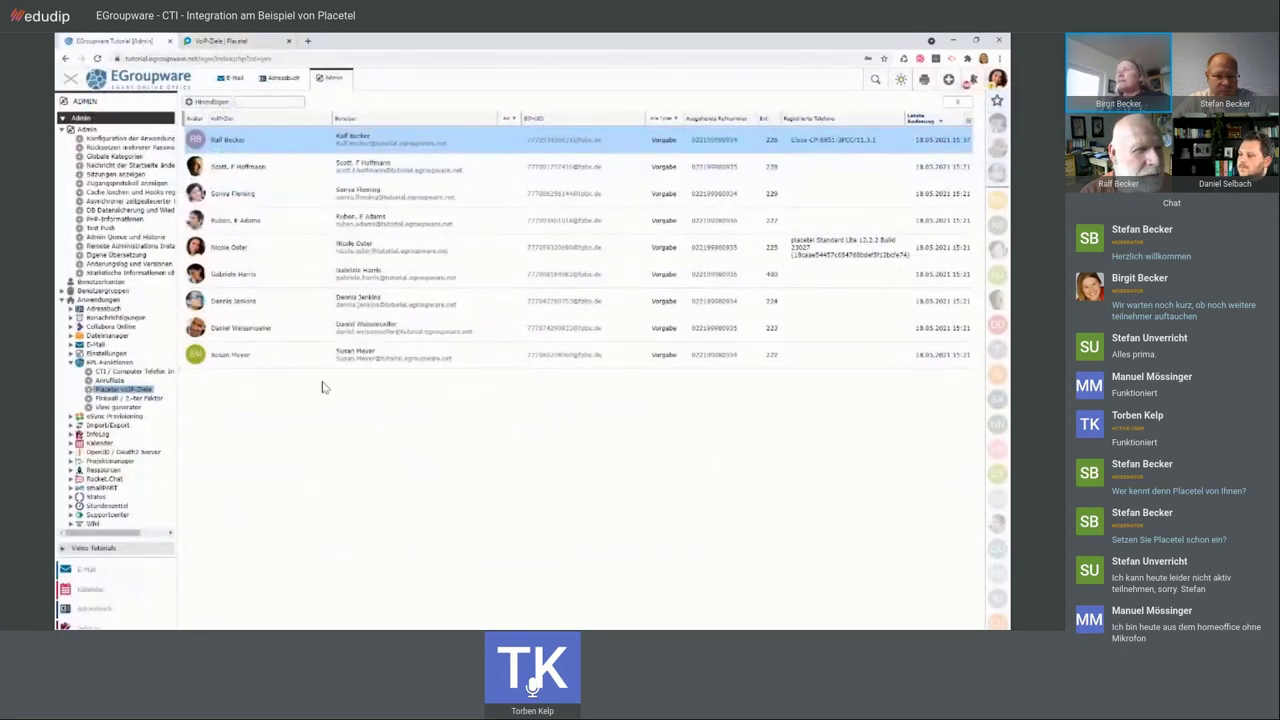
# - Open the Anrufliste from the avatar menu and bring up the SIP access data dialog
pyautogui.click(1000, 80)
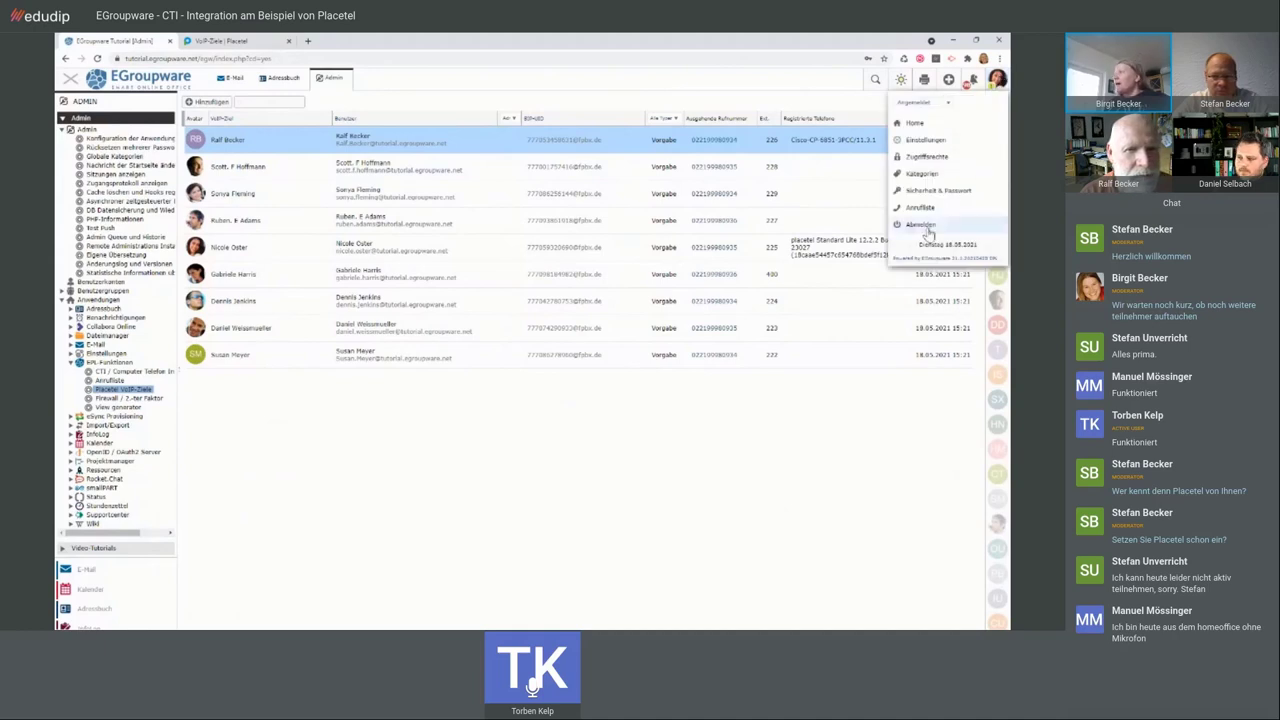
pyautogui.click(920, 207)
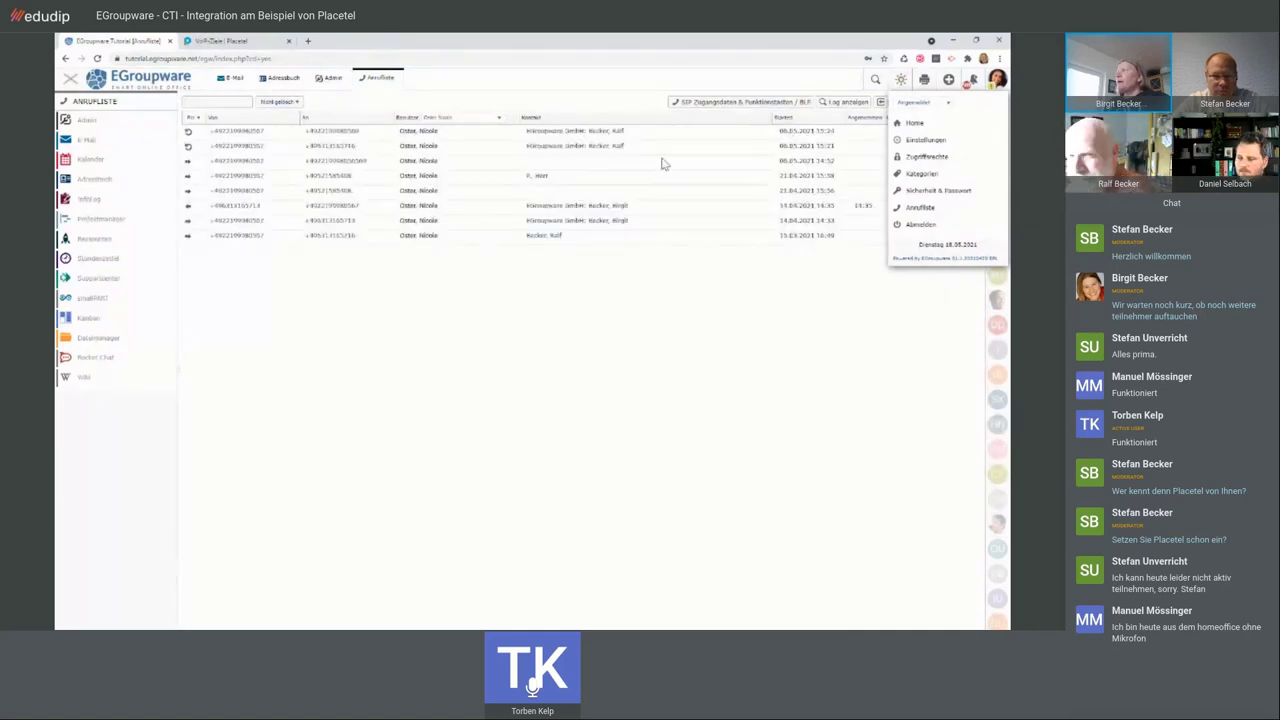
pyautogui.click(619, 108)
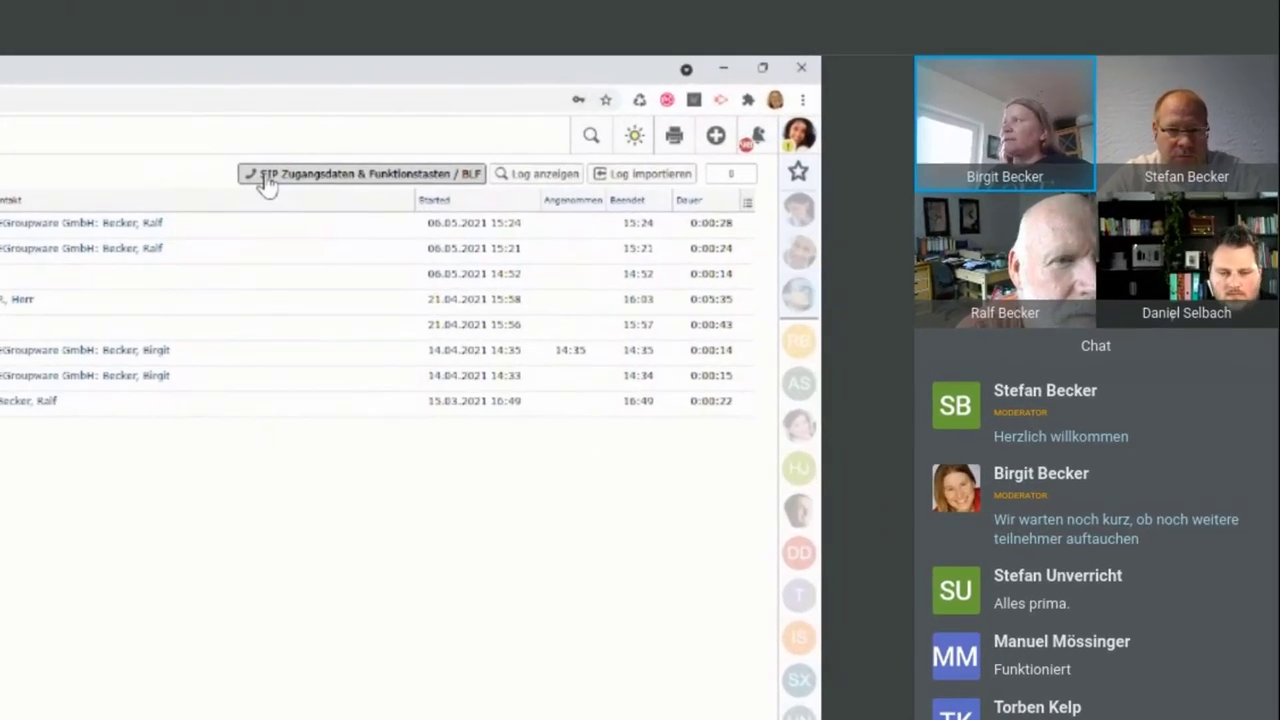
pyautogui.click(650, 112)
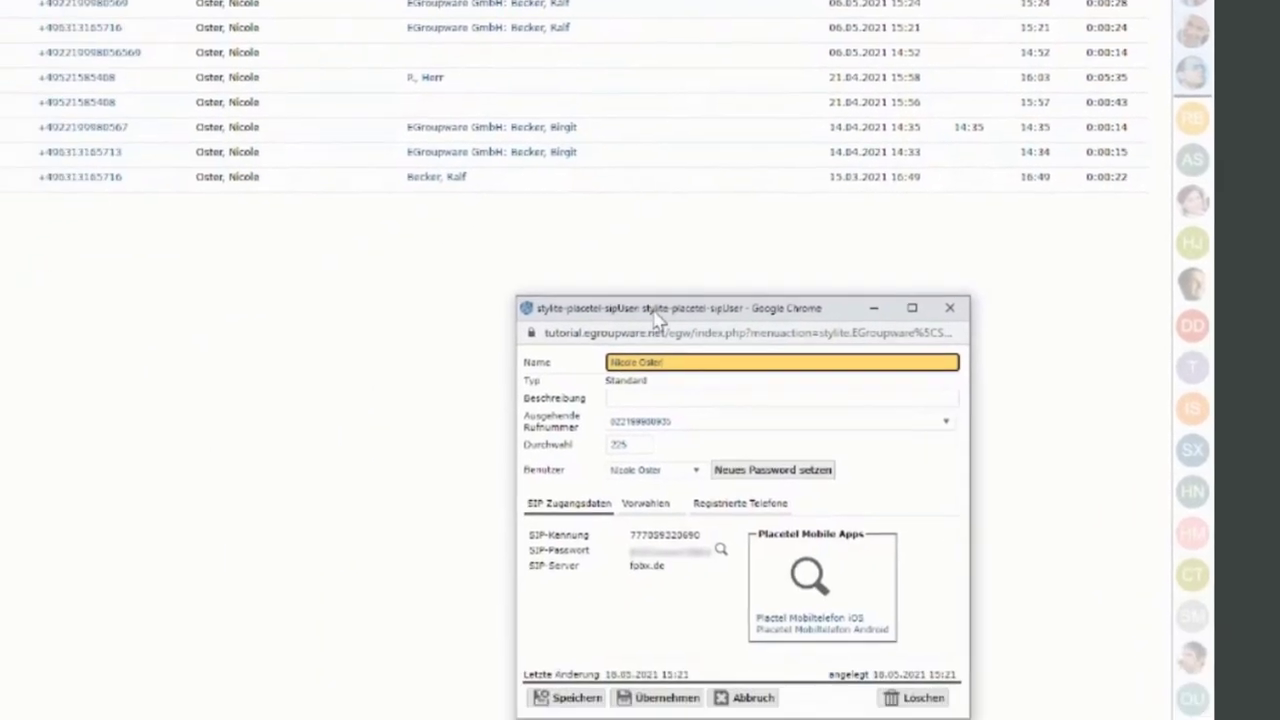
pyautogui.moveTo(622, 306); pyautogui.dragTo(123, 33)
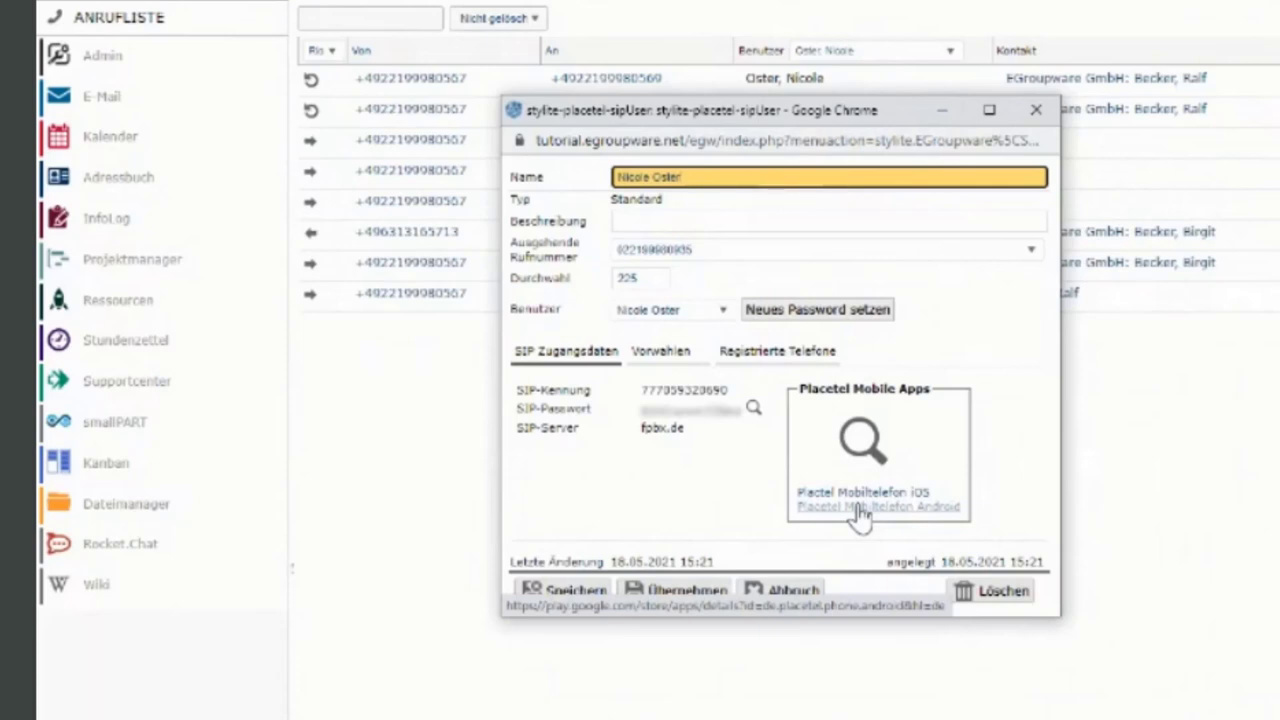
# - Show the full mobile-app QR code, then reveal the SIP password and copy it
pyautogui.click(852, 444)
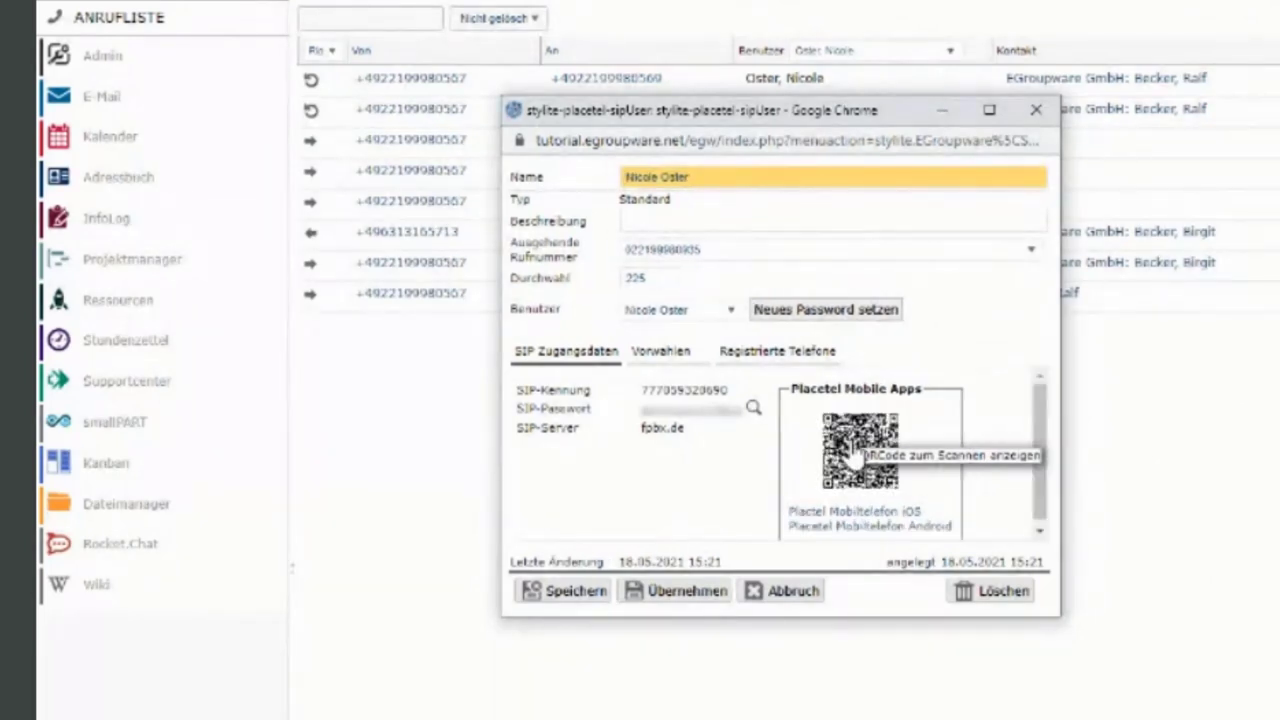
pyautogui.moveTo(885, 620); pyautogui.dragTo(882, 716)
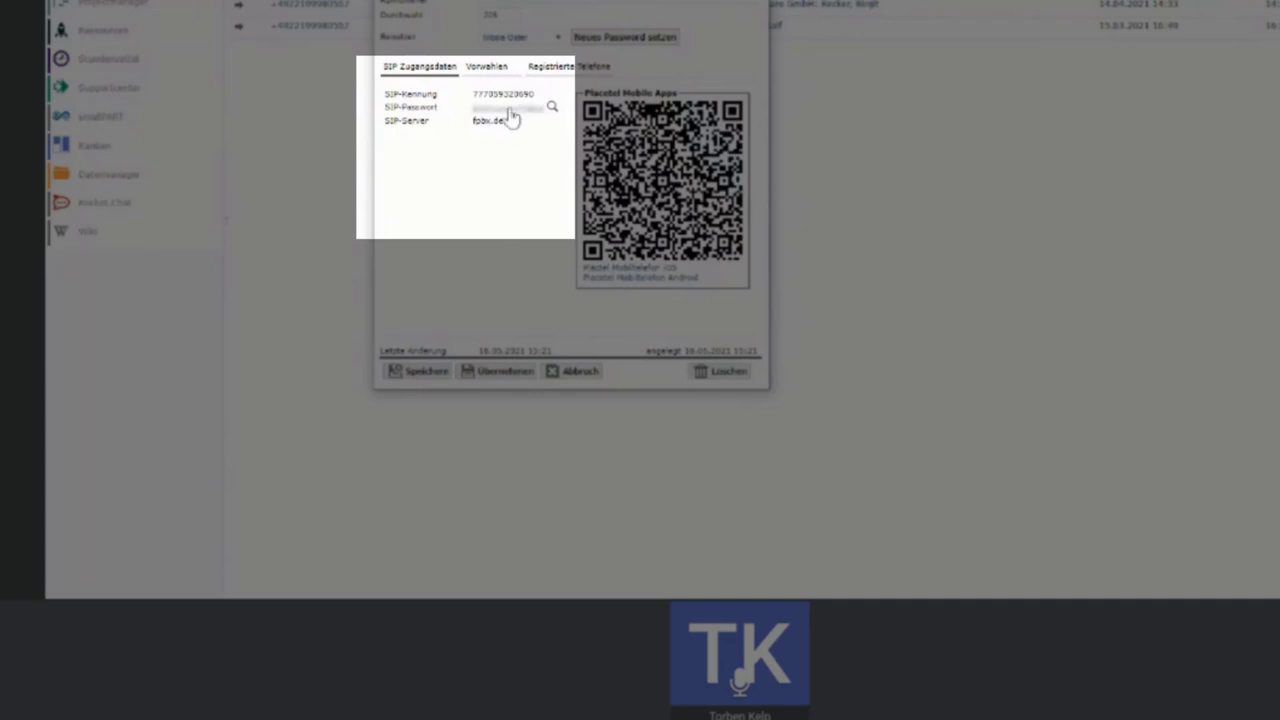
pyautogui.click(552, 109)
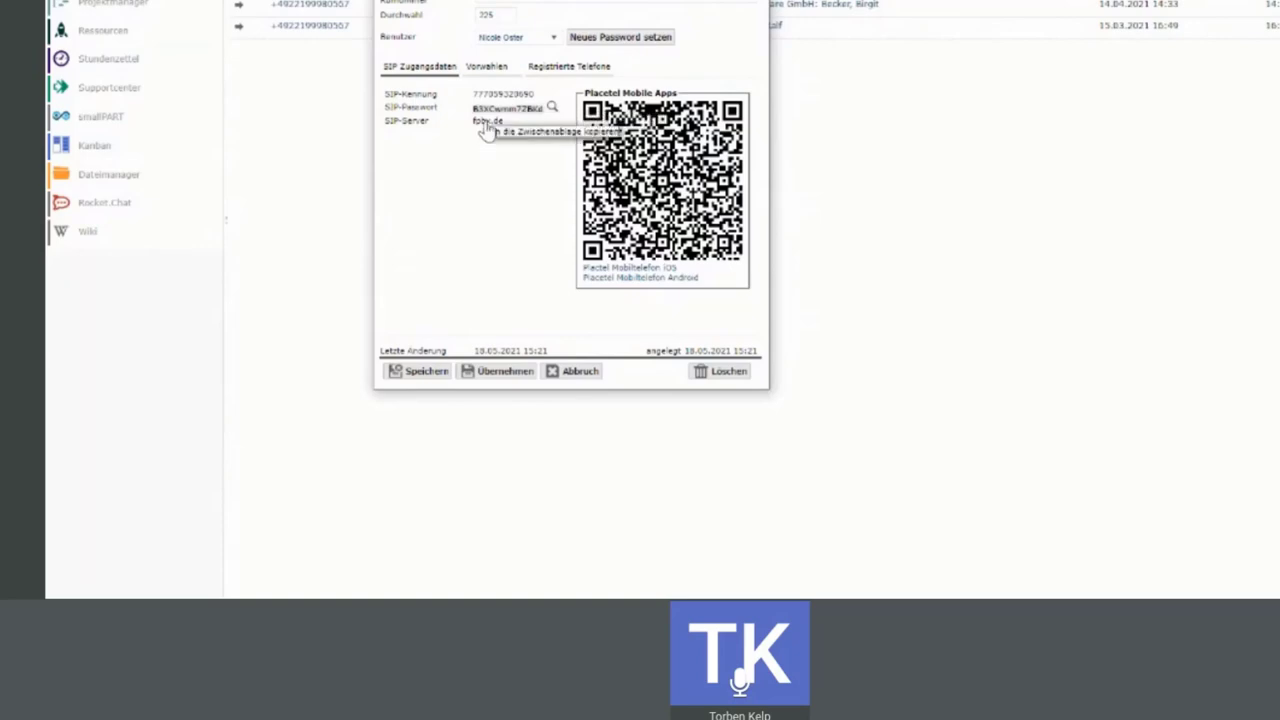
pyautogui.click(494, 110)
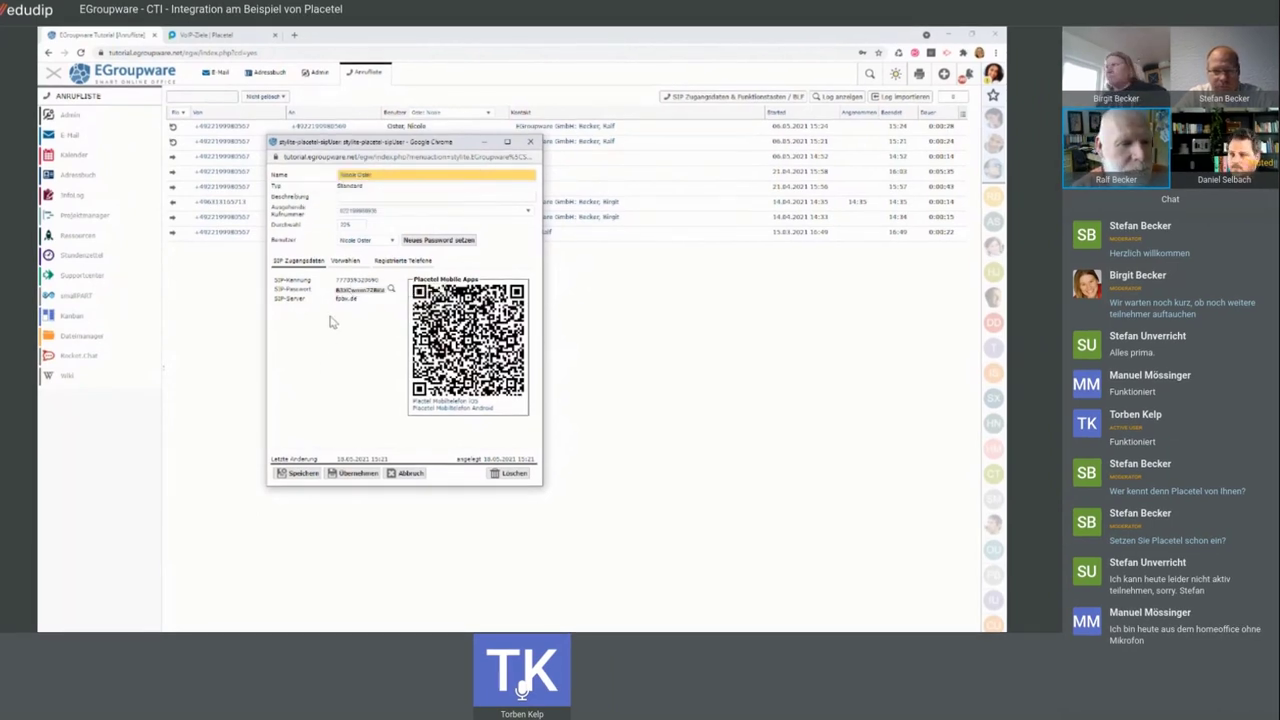
# - Review the Registrierte Telefone entry in a widened dialog, then close the SIP access data dialog
pyautogui.click(392, 264)
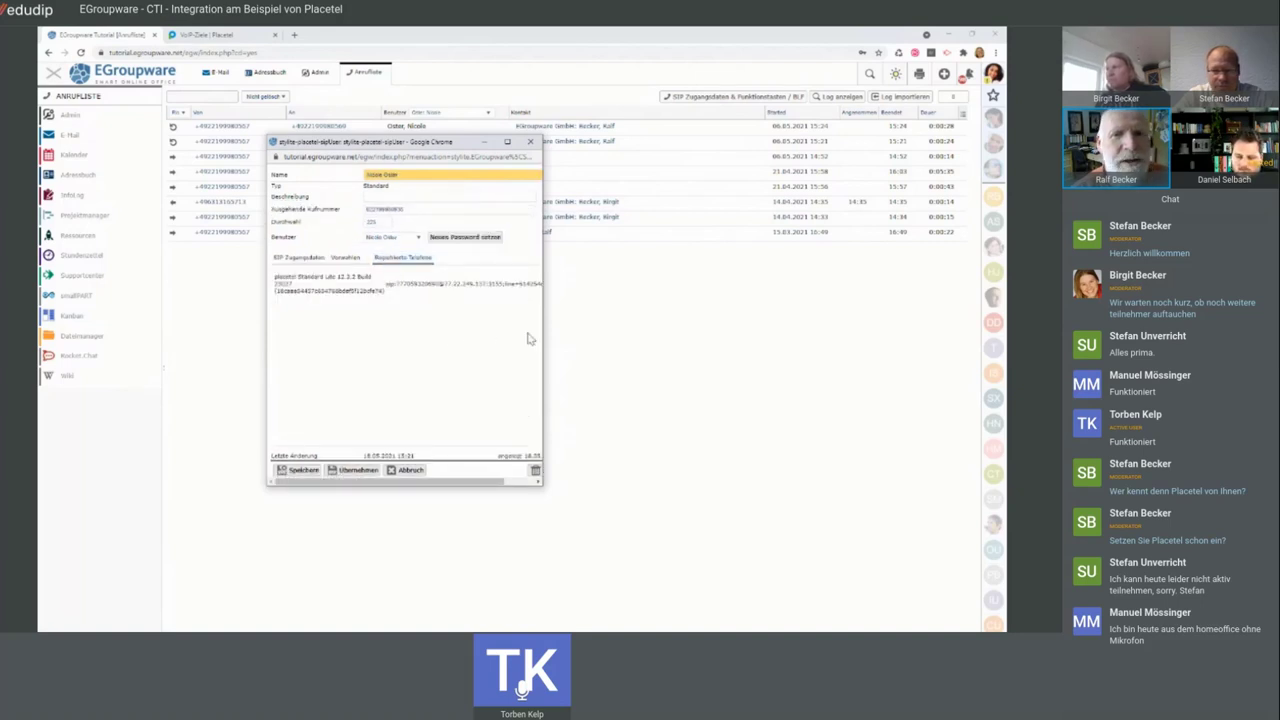
pyautogui.moveTo(544, 335); pyautogui.dragTo(576, 333)
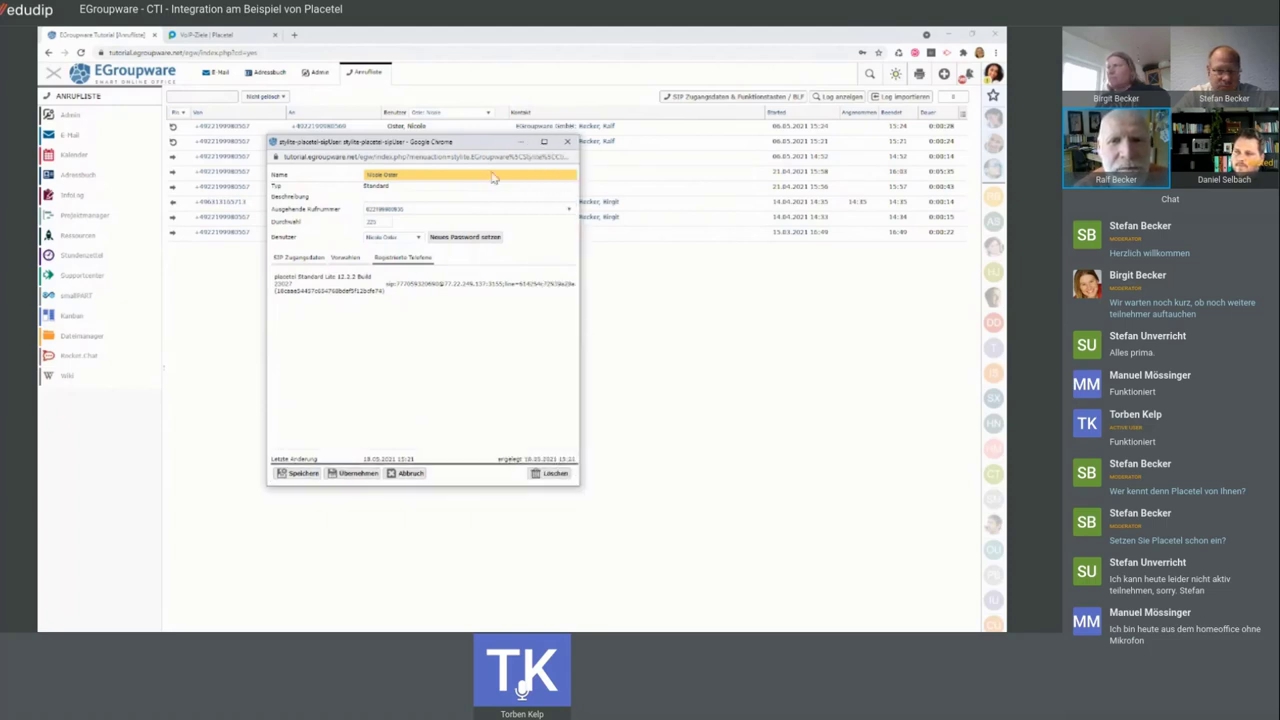
pyautogui.click(567, 142)
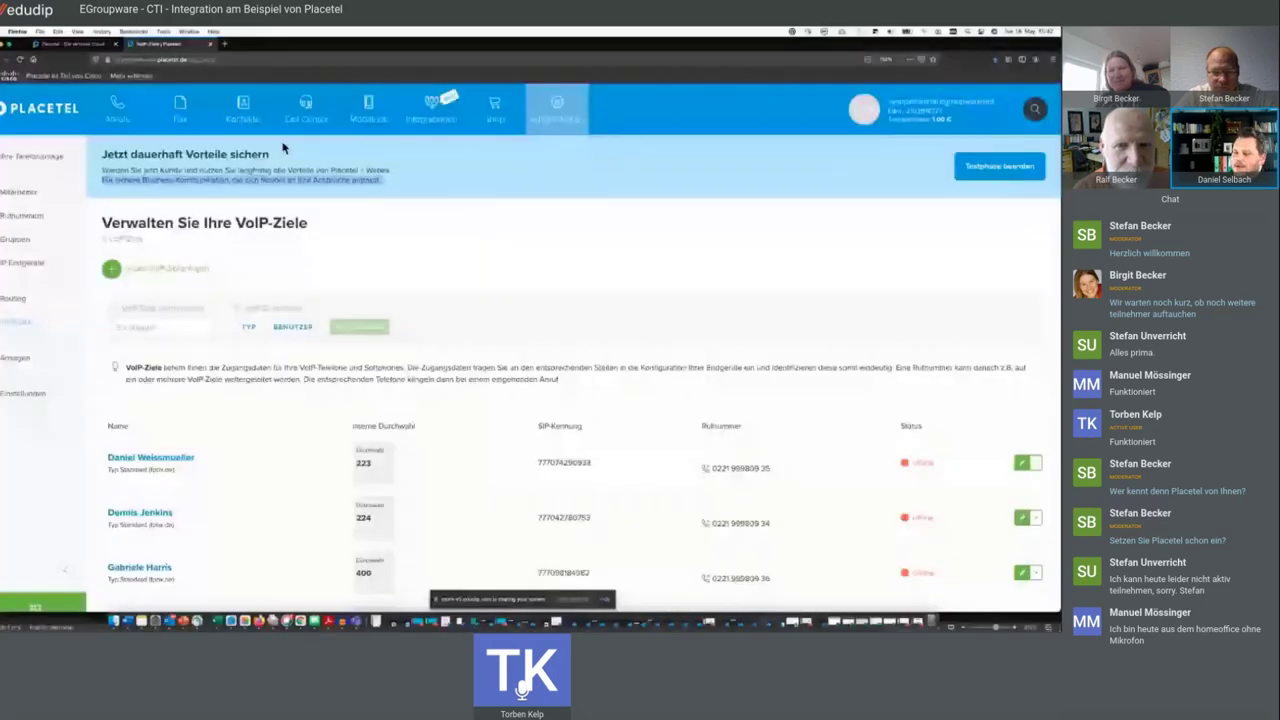
# - Glance over the VoIP-Ziele list, then go to the IP Endgeräte configuration page
pyautogui.click(290, 158)
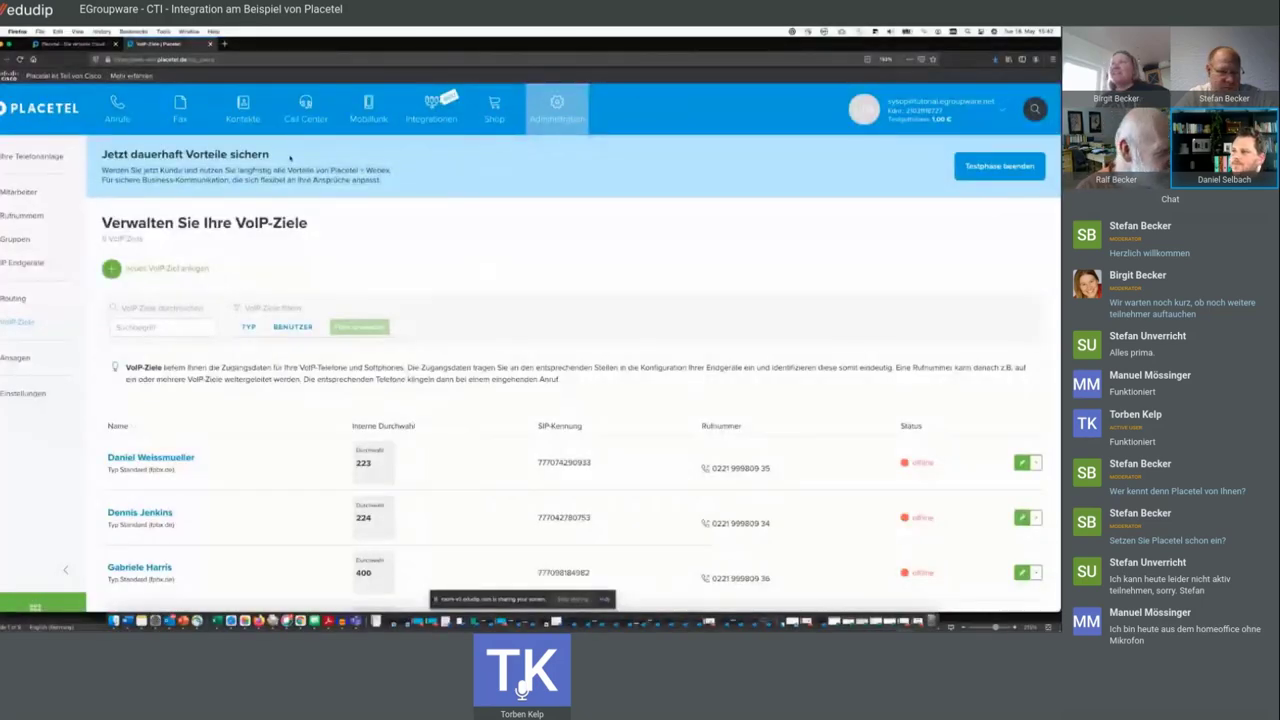
pyautogui.scroll(-1, 290, 158)
pyautogui.scroll(1, 87, 291)
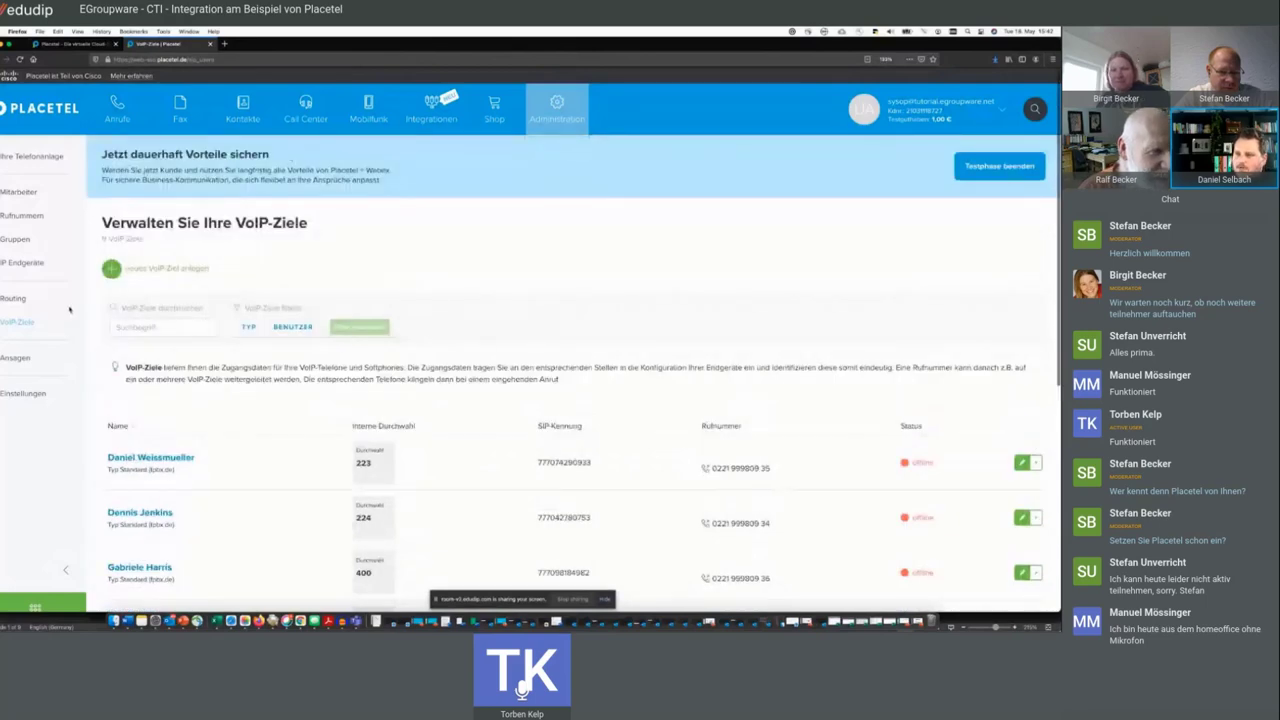
pyautogui.click(42, 263)
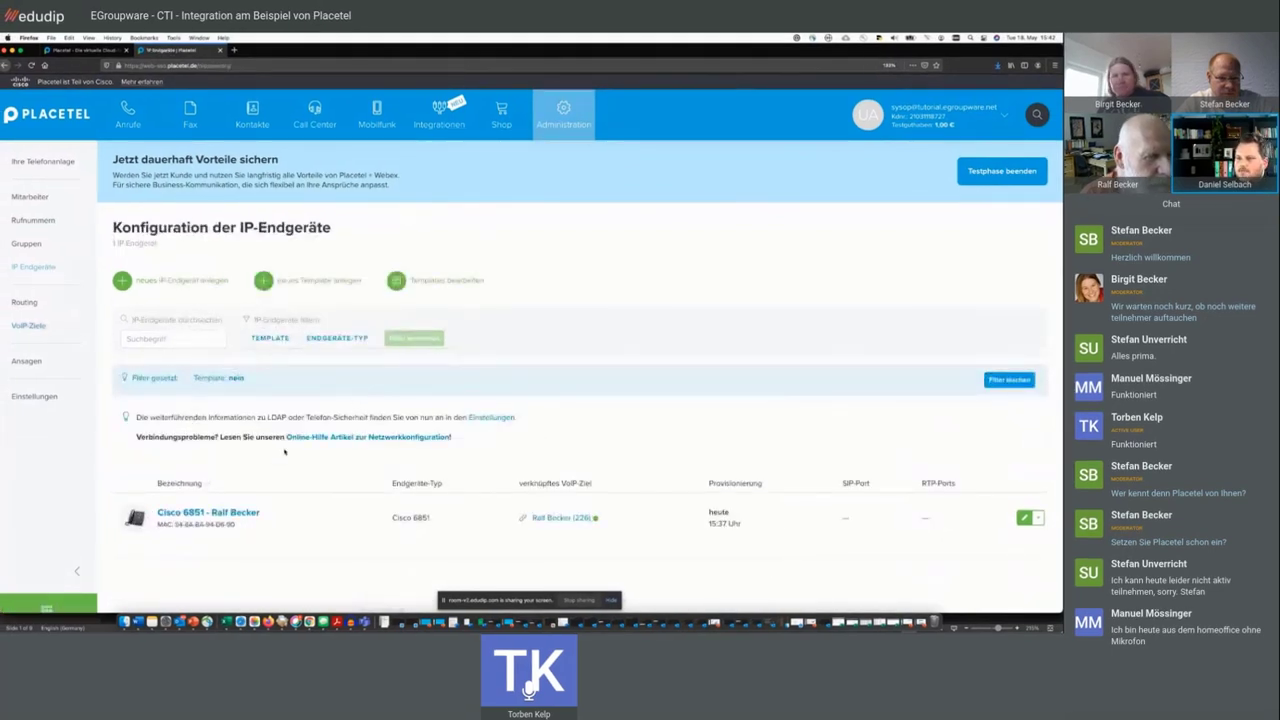
# - On the Cisco 6851's Funktionstasten / BLF tab, switch key 1 from Direktwahl to BLF with no target
pyautogui.click(205, 512)
pyautogui.scroll(-5, 422, 430)
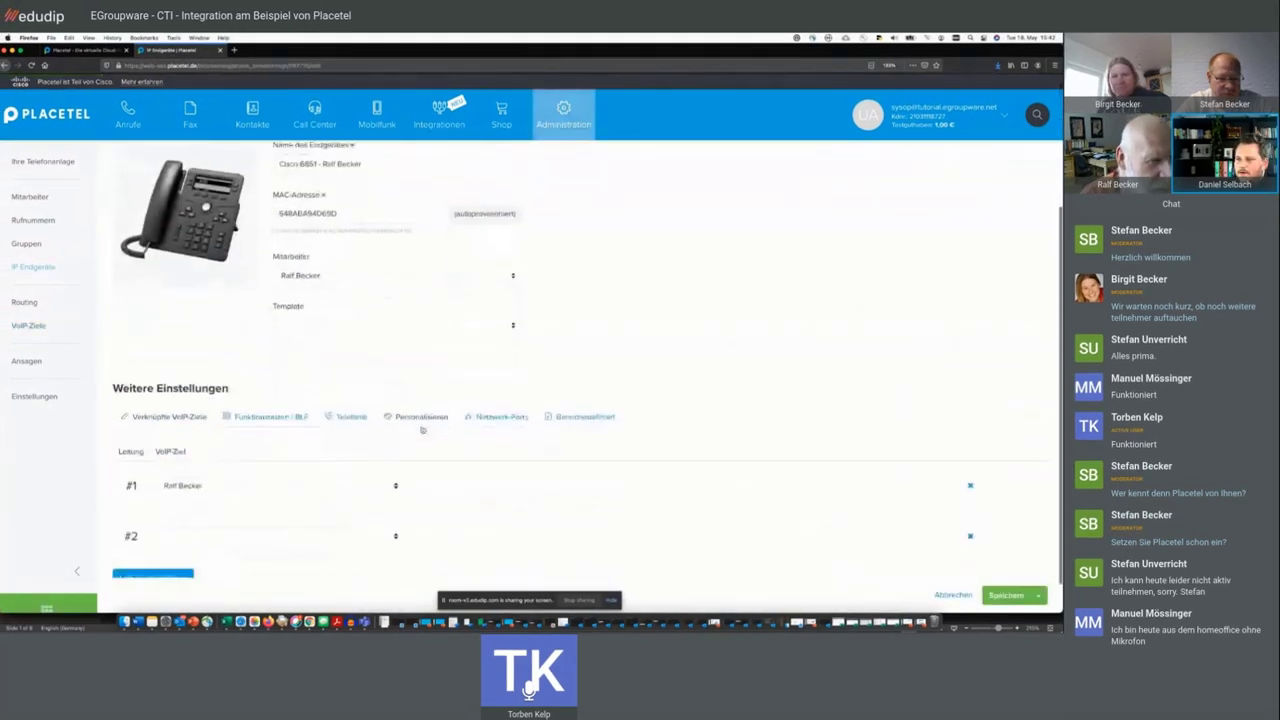
pyautogui.click(287, 381)
pyautogui.scroll(-2, 245, 375)
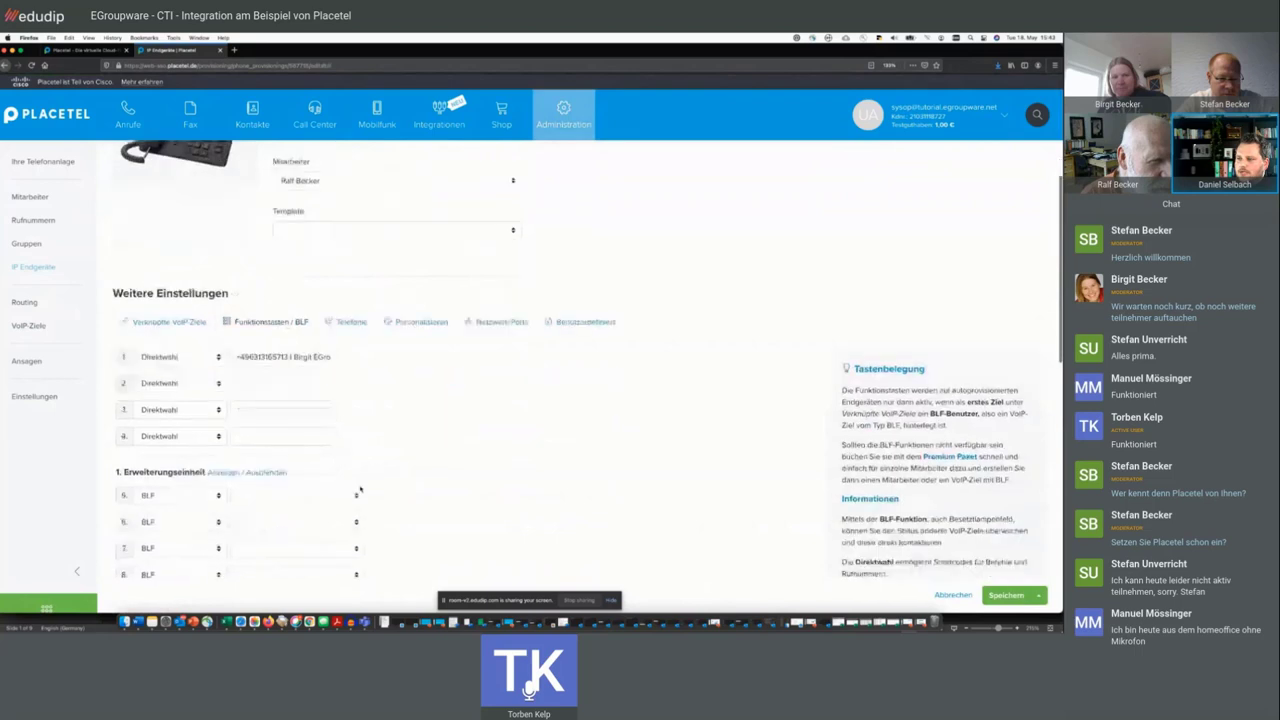
pyautogui.click(211, 335)
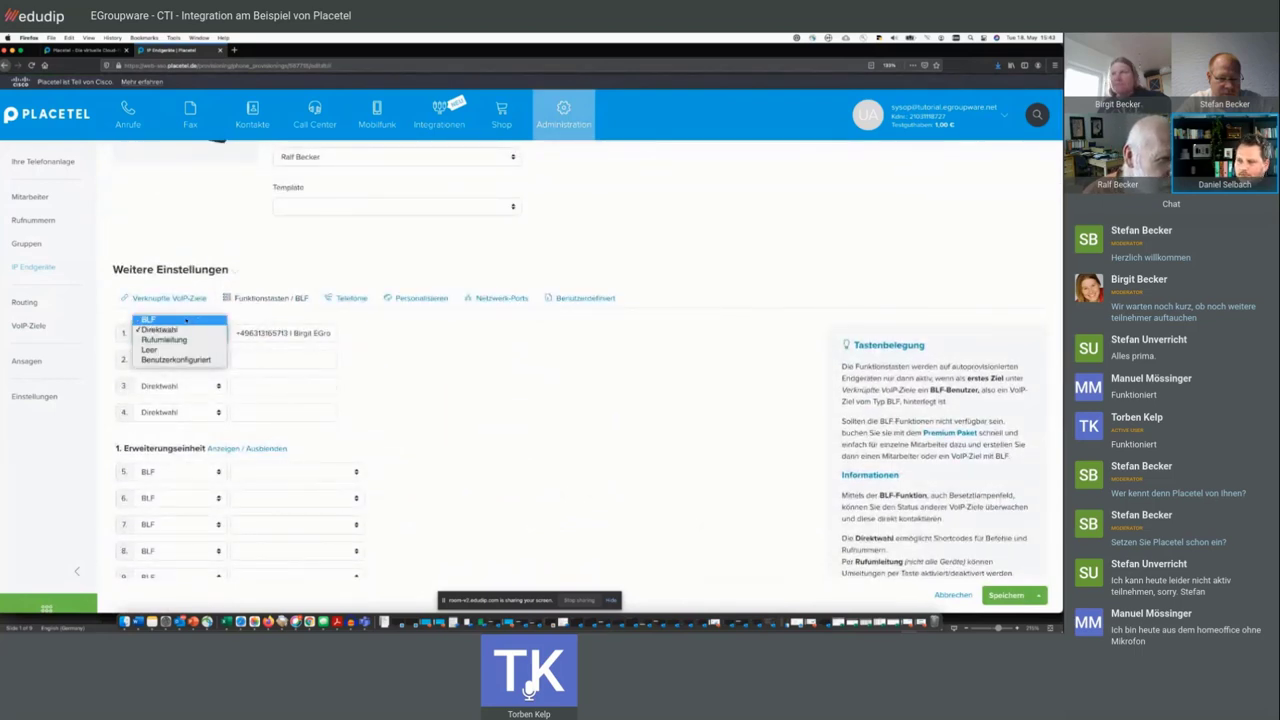
pyautogui.click(185, 320)
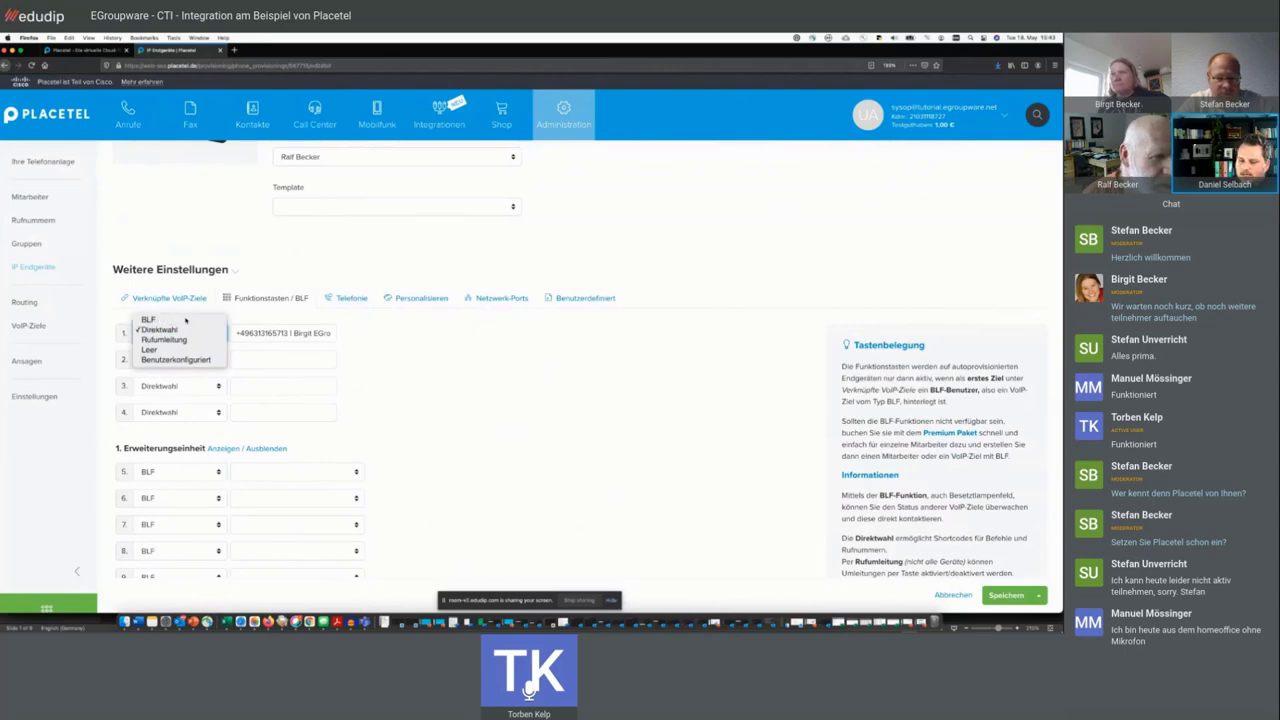
pyautogui.click(273, 338)
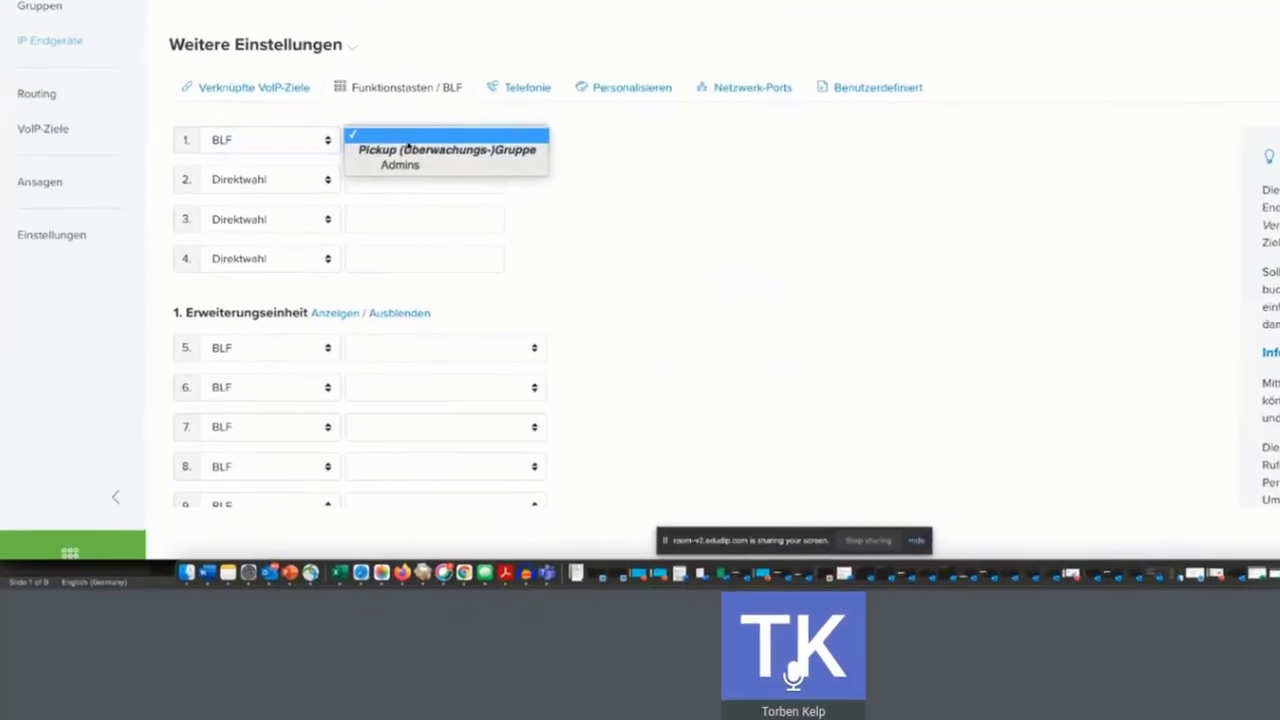
pyautogui.click(624, 184)
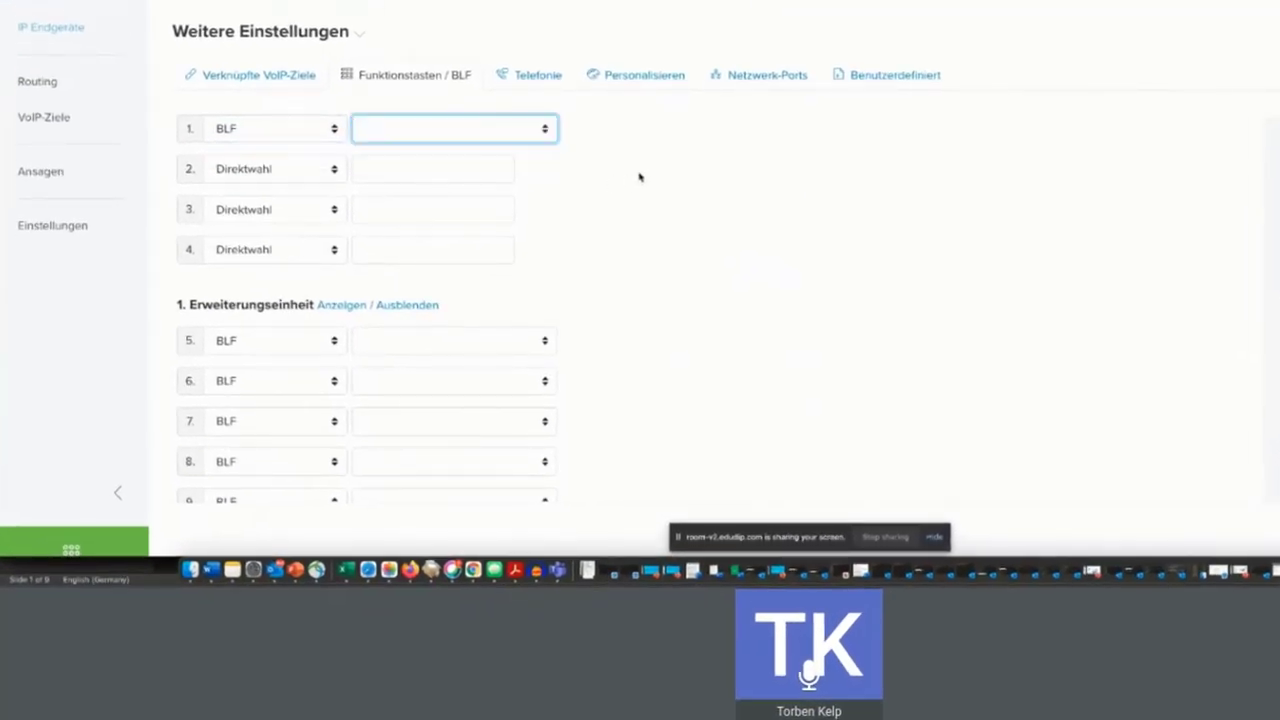
pyautogui.click(457, 139)
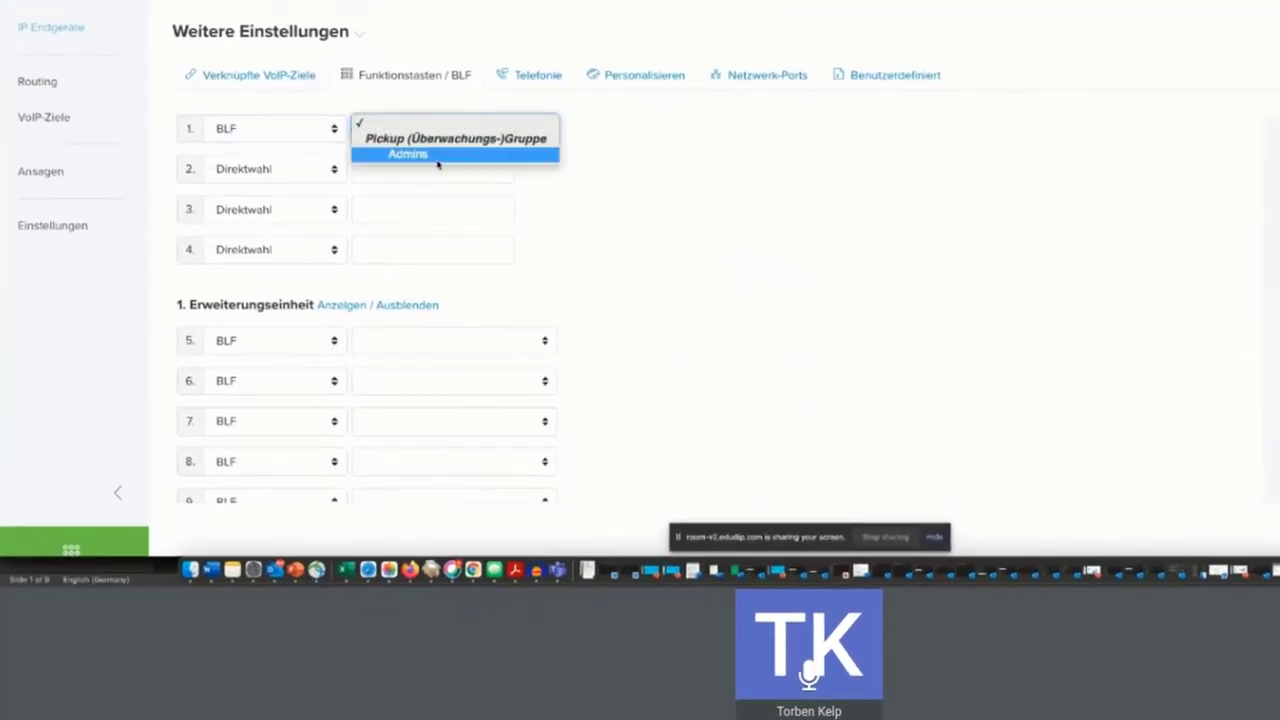
pyautogui.click(670, 168)
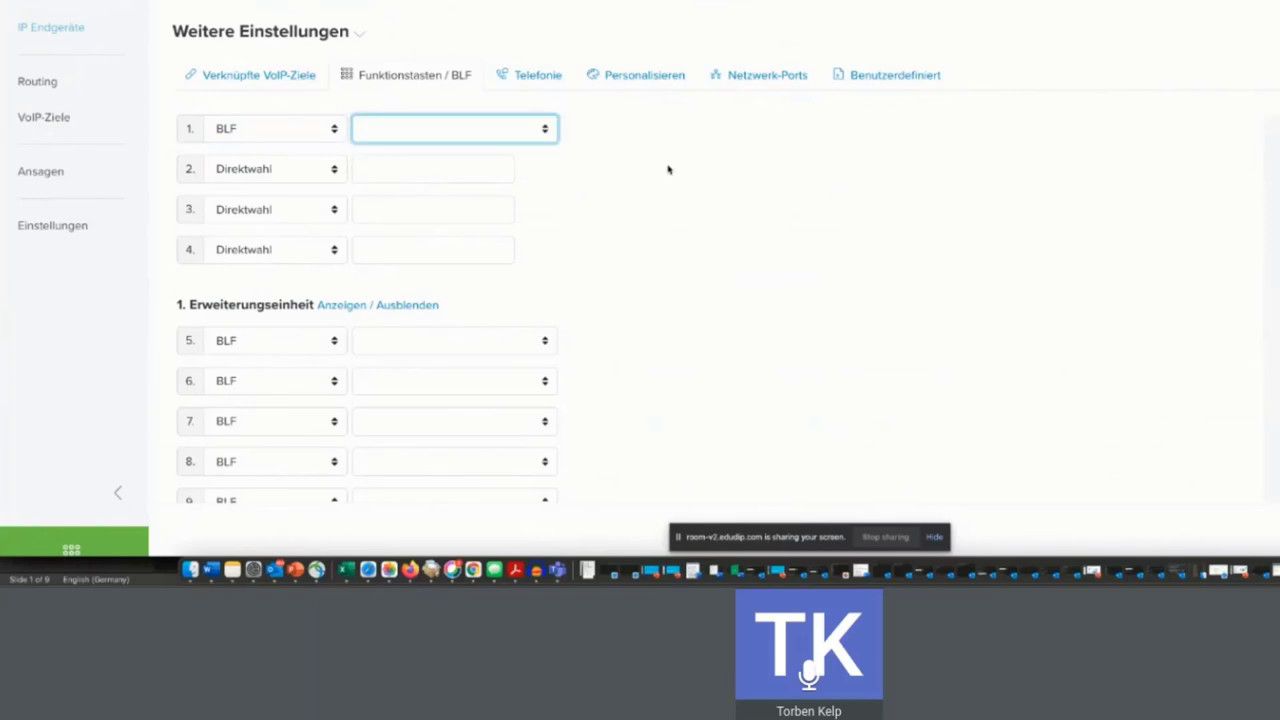
# - Return to the VoIP-Ziele list and scroll through the existing targets
pyautogui.click(44, 120)
pyautogui.scroll(-1, 530, 243)
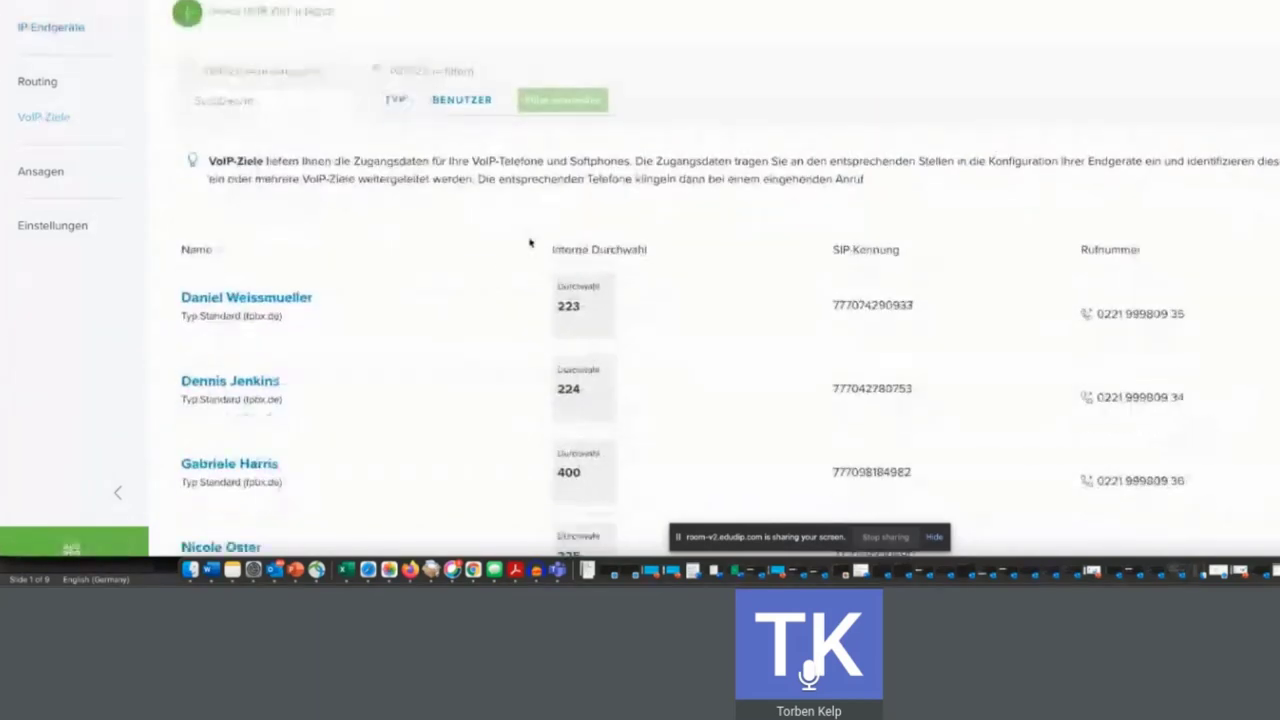
pyautogui.scroll(-1, 530, 243)
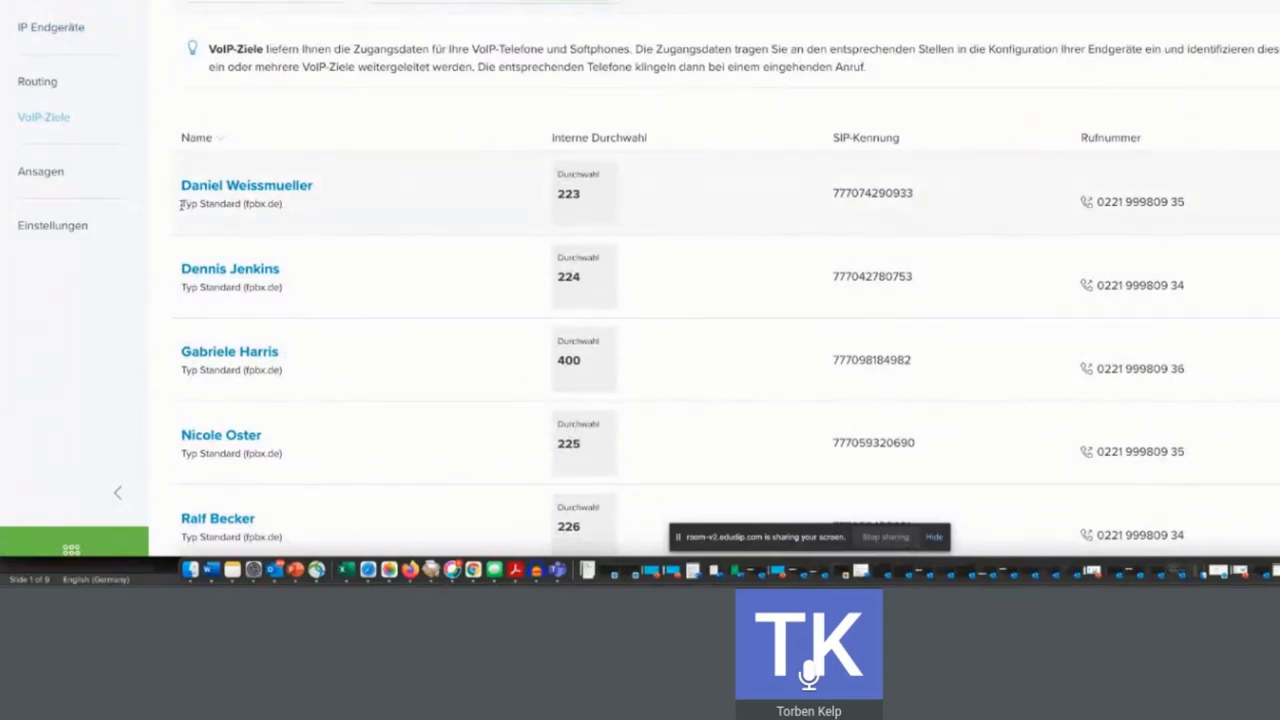
pyautogui.moveTo(180, 204); pyautogui.dragTo(243, 205)
pyautogui.scroll(-2, 380, 234)
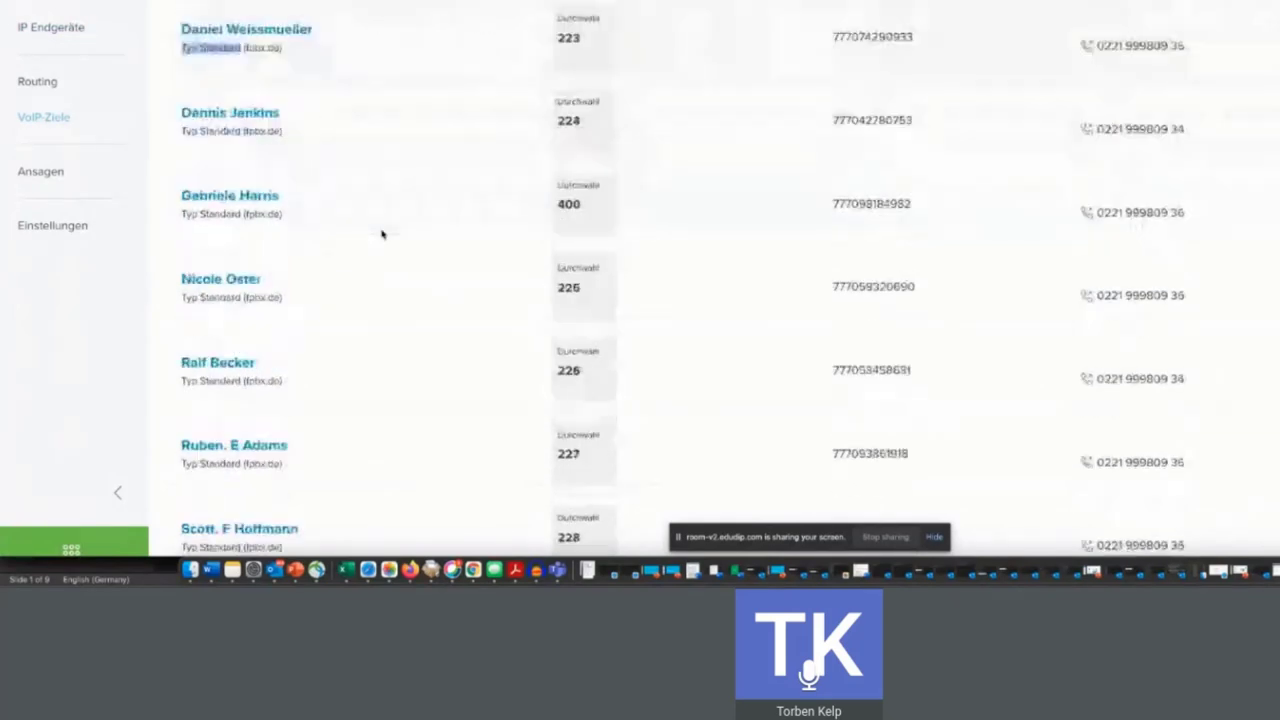
pyautogui.scroll(-2, 381, 234)
pyautogui.scroll(3, 381, 234)
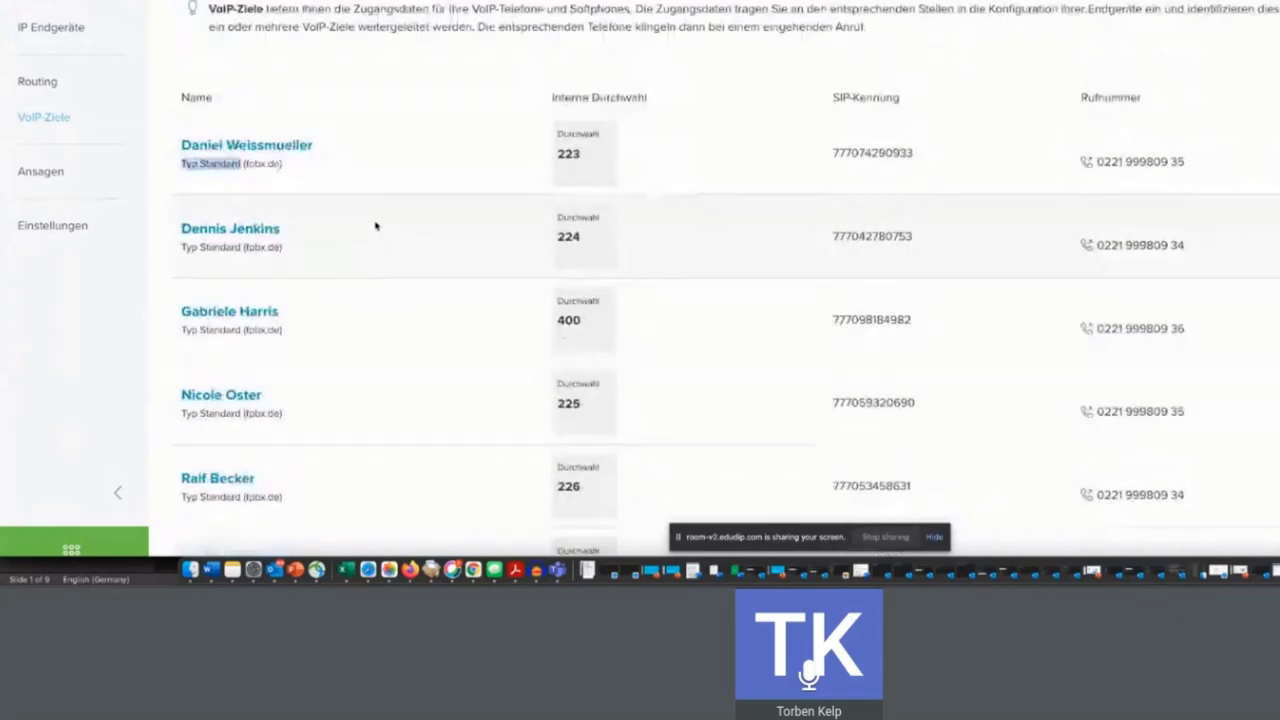
pyautogui.scroll(2, 375, 226)
# - Start a new VoIP target, try VoIP-Typ BLF (0 / 5), then revert to Standard (fpbx.de)
pyautogui.click(362, 20)
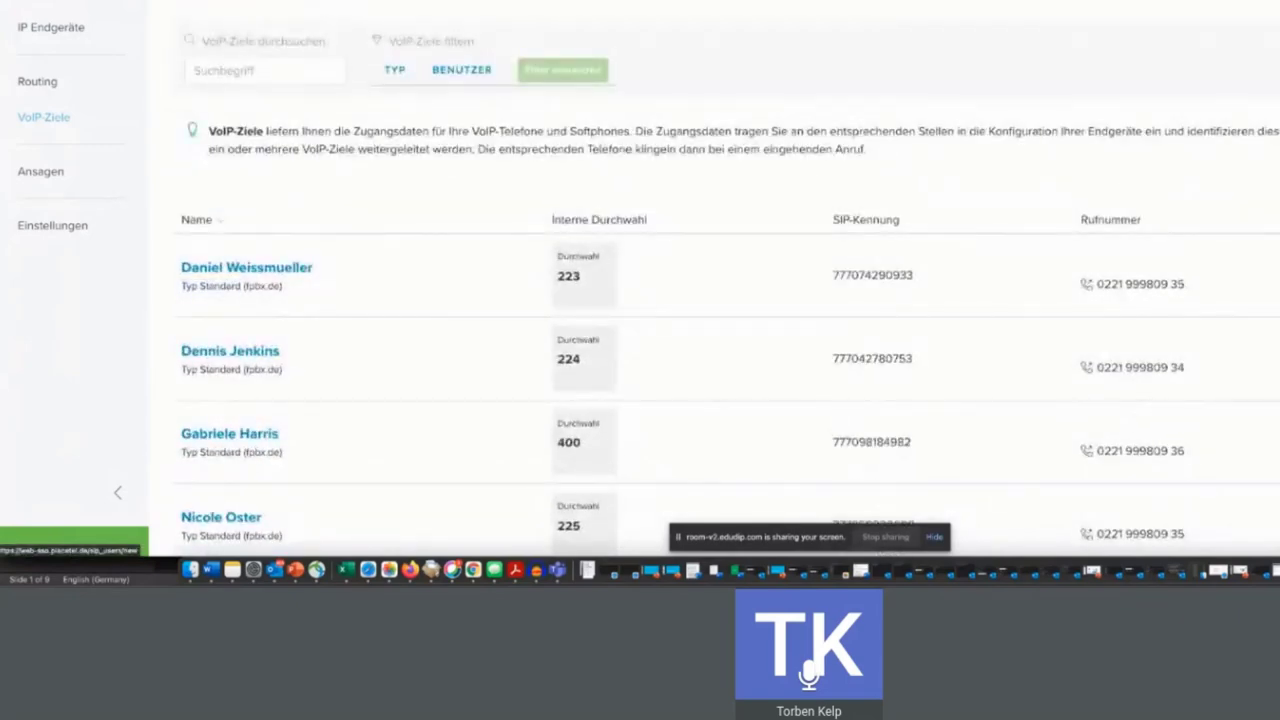
pyautogui.click(575, 388)
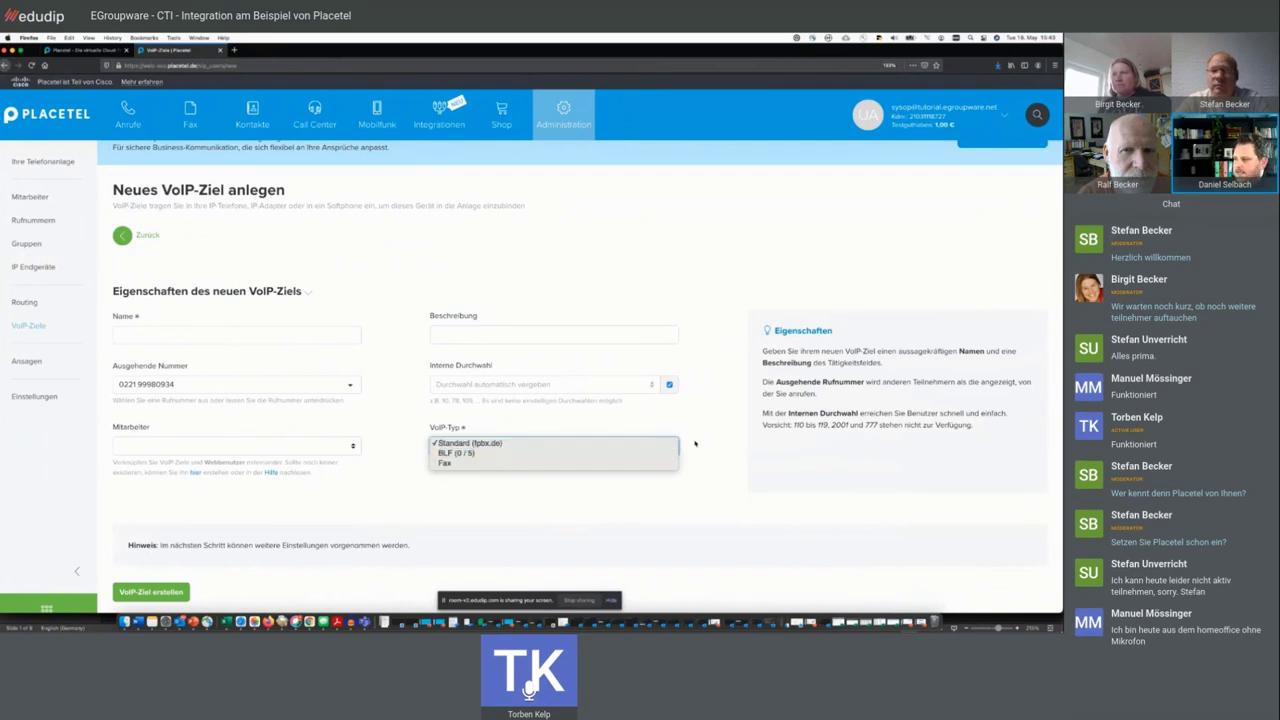
pyautogui.click(490, 452)
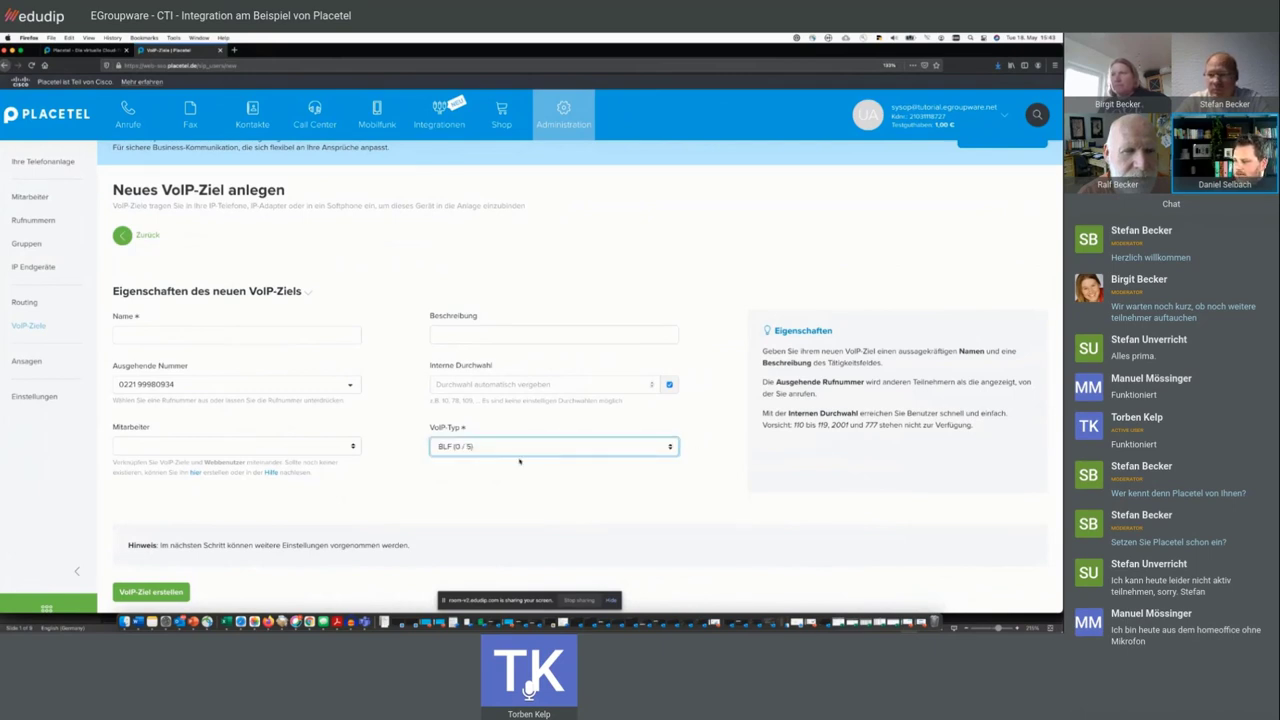
pyautogui.click(502, 476)
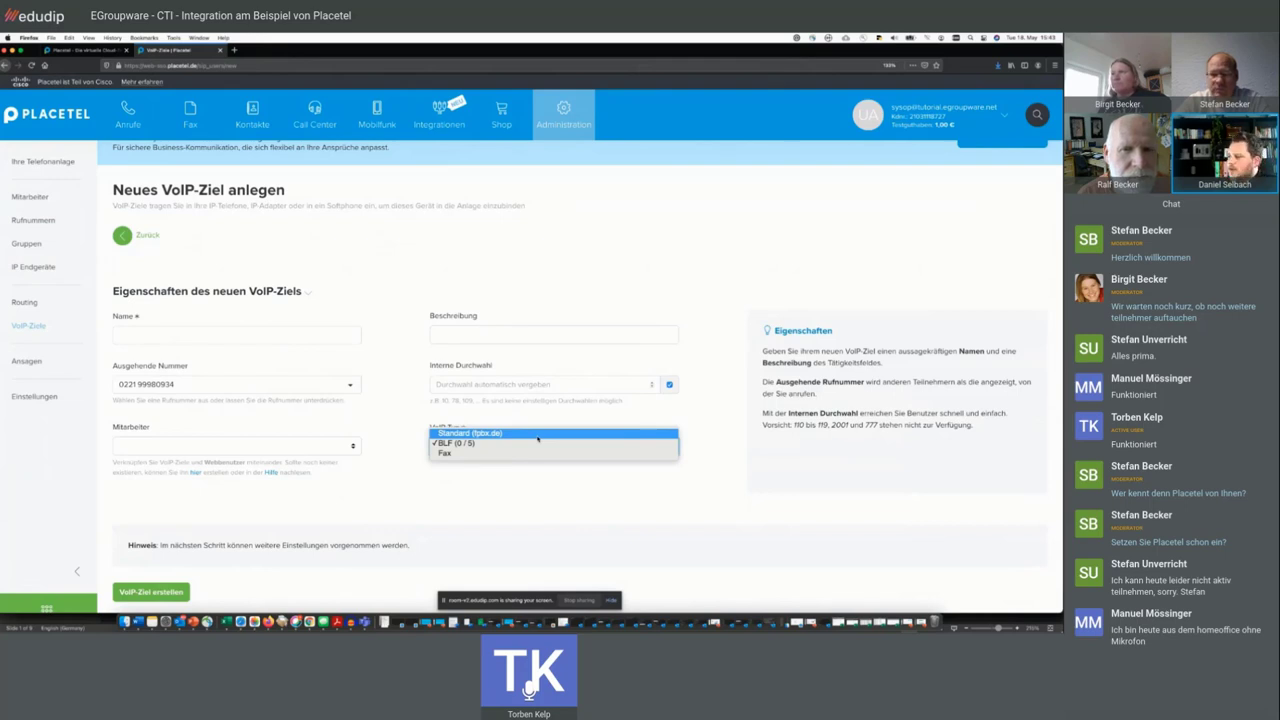
pyautogui.click(538, 434)
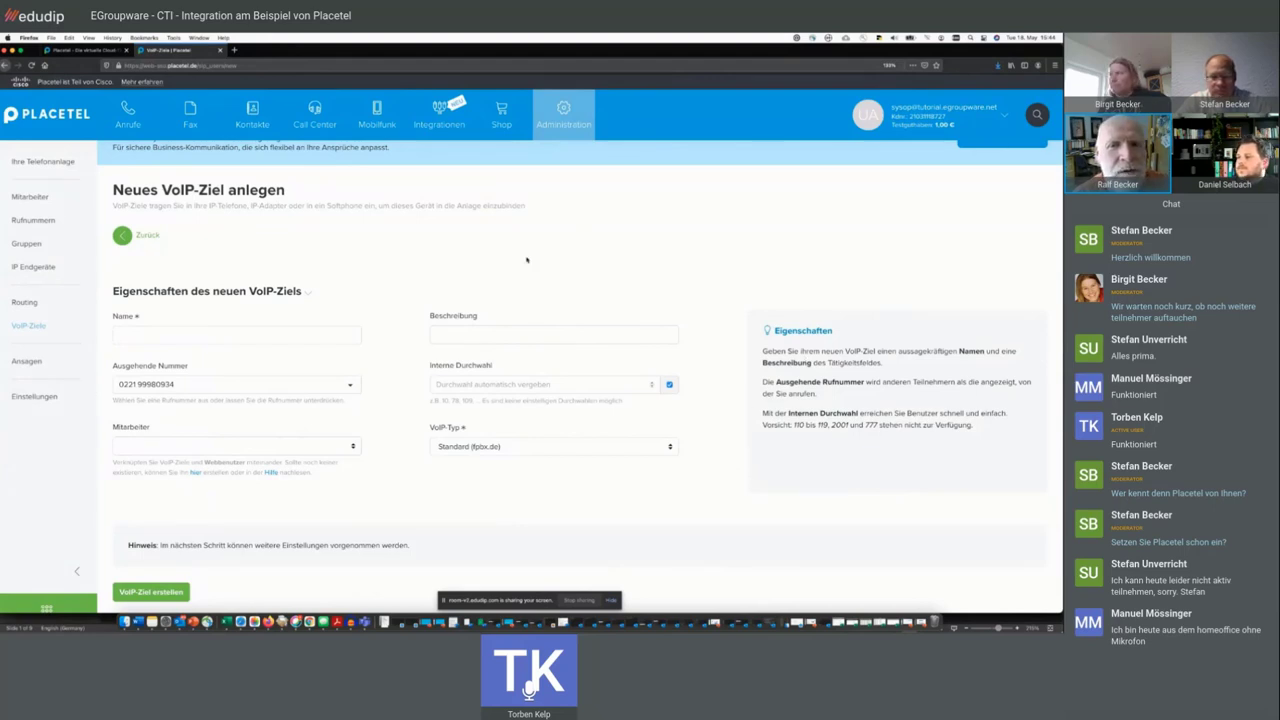
pyautogui.scroll(1, 527, 260)
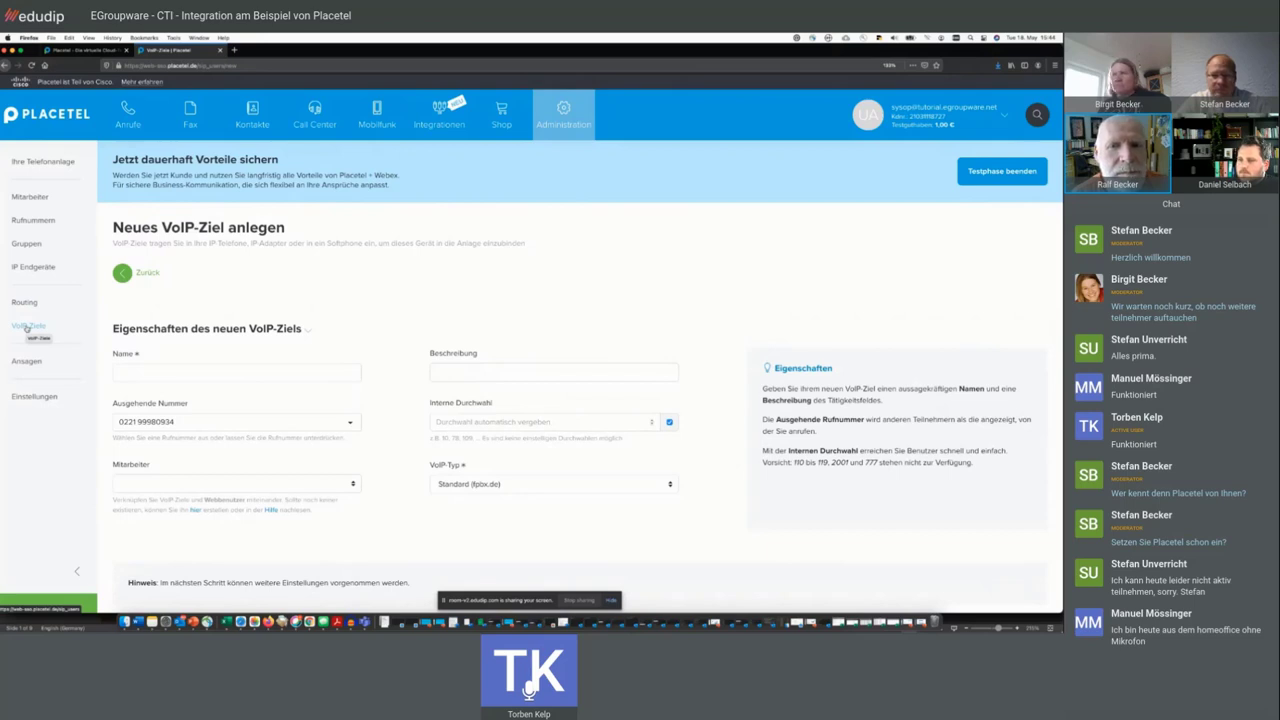
# - Leave the unsaved form for the list of 9 VoIP targets and focus the browser address bar
pyautogui.click(27, 326)
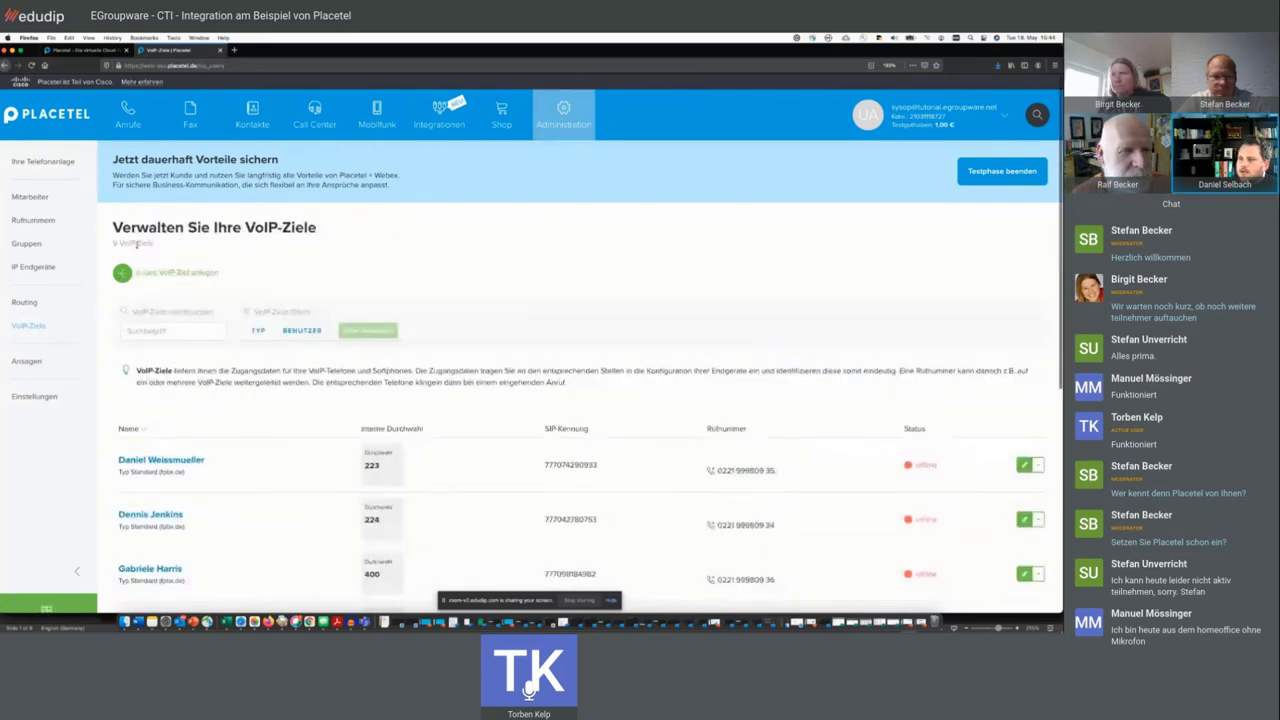
pyautogui.tripleClick(137, 243)
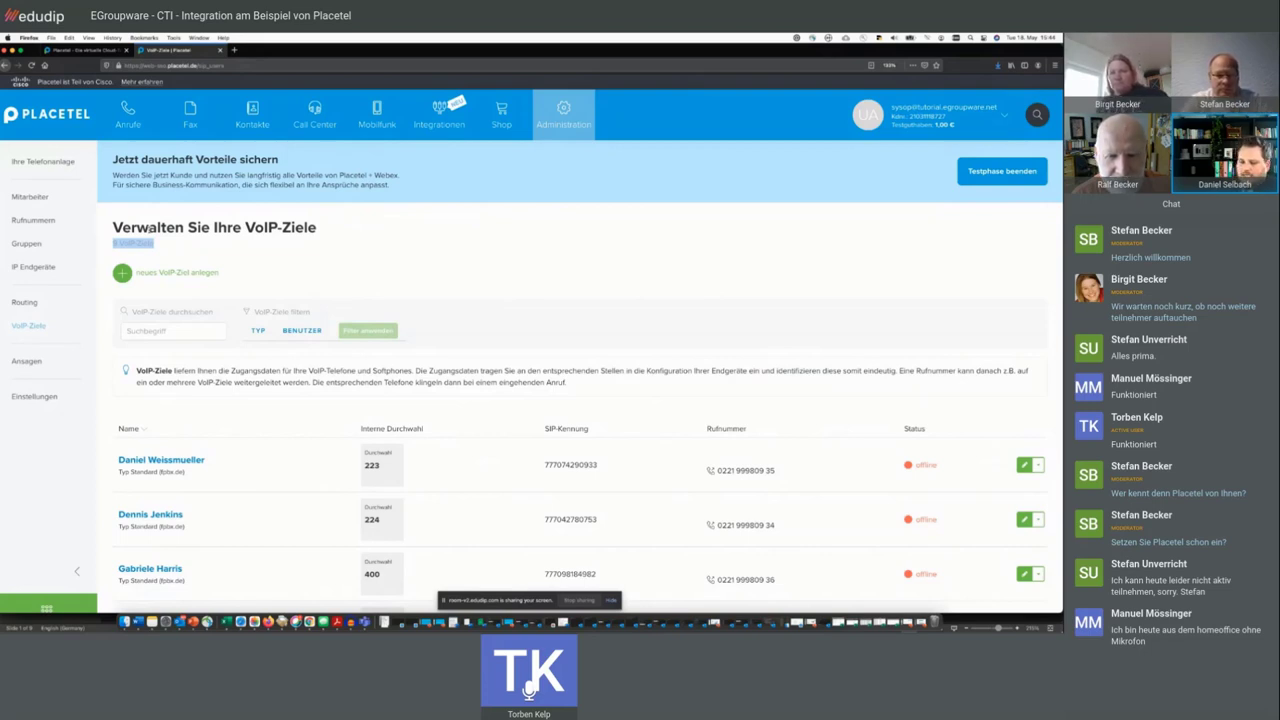
pyautogui.click(180, 226)
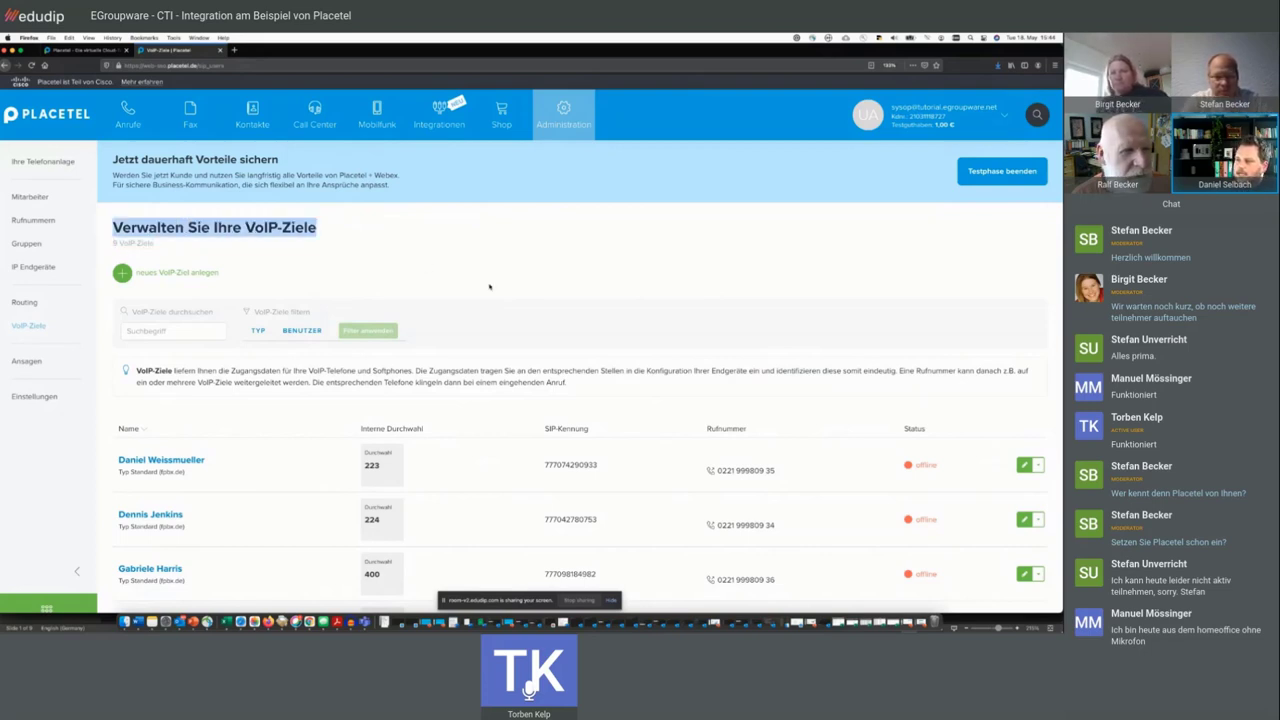
pyautogui.scroll(-2, 490, 286)
pyautogui.scroll(3, 490, 286)
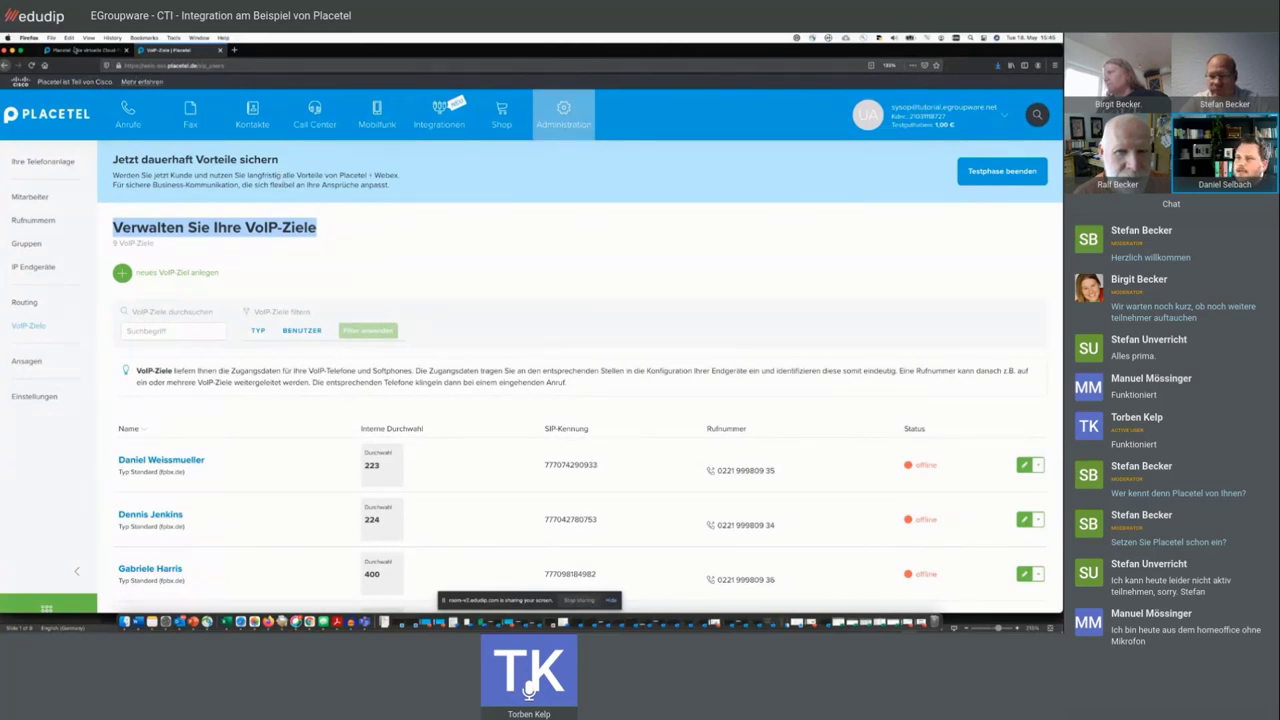
pyautogui.moveTo(162, 161)
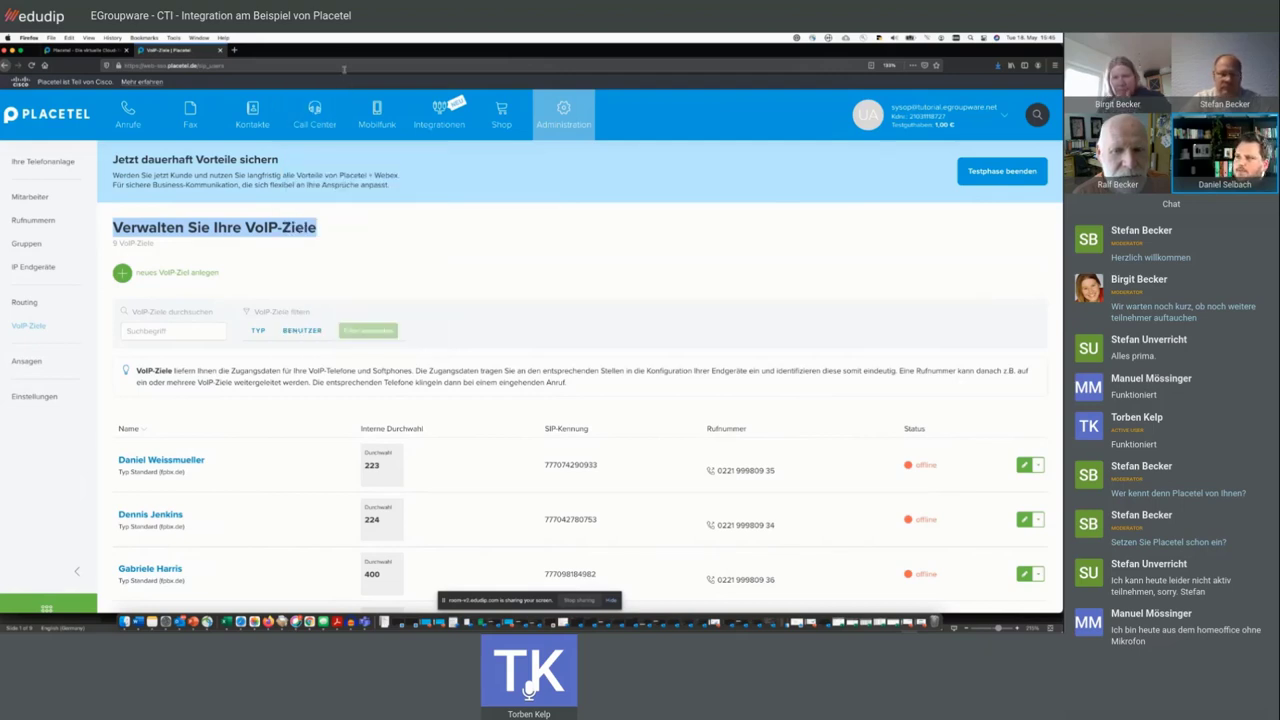
pyautogui.press('super+l')
# - Type part of the contact's surname into the address book search field
pyautogui.click(365, 231)
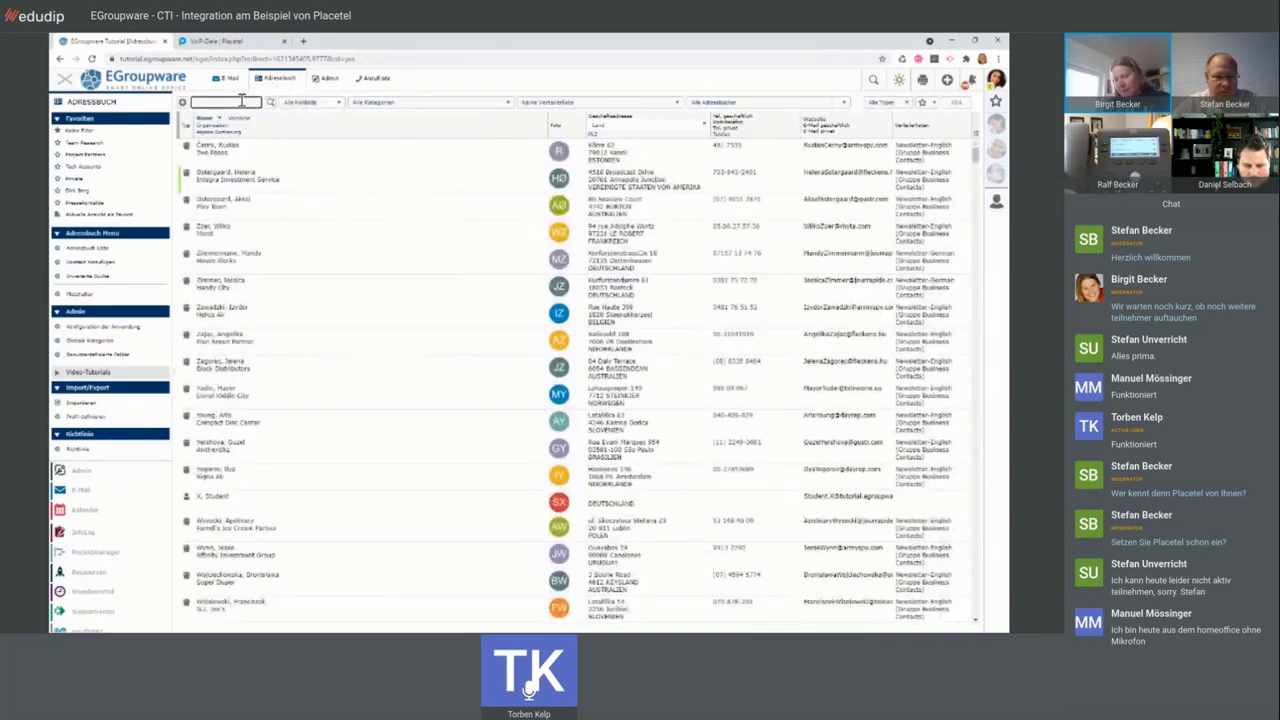
pyautogui.write('elbach')
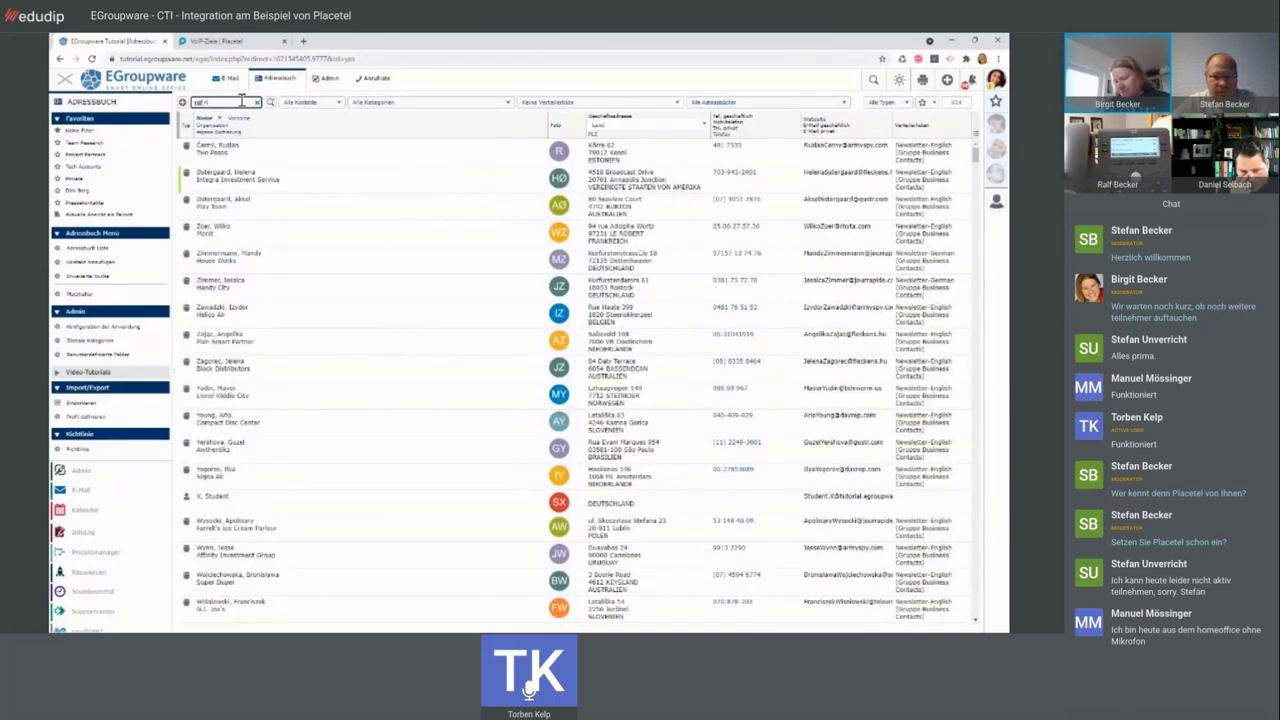
pyautogui.write('er')
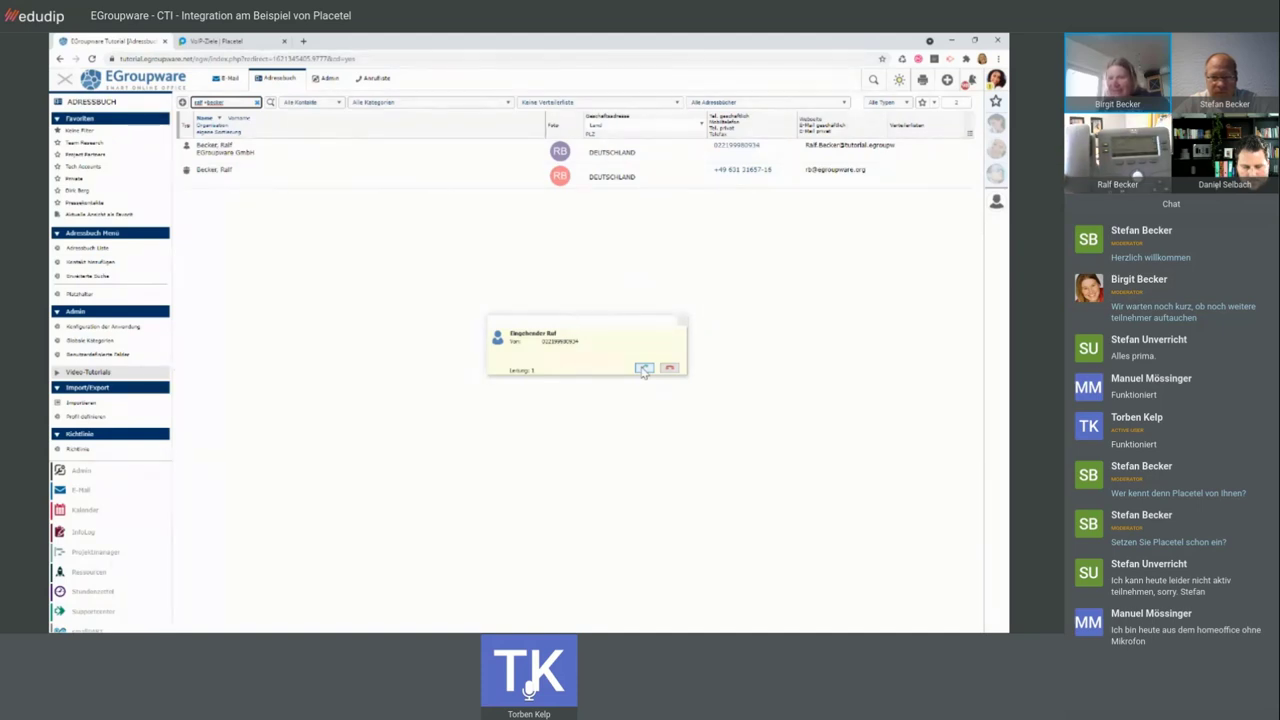
# - Answer the incoming call to view the caller's details, then go back to the Placetel VoIP targets admin list
pyautogui.click(644, 369)
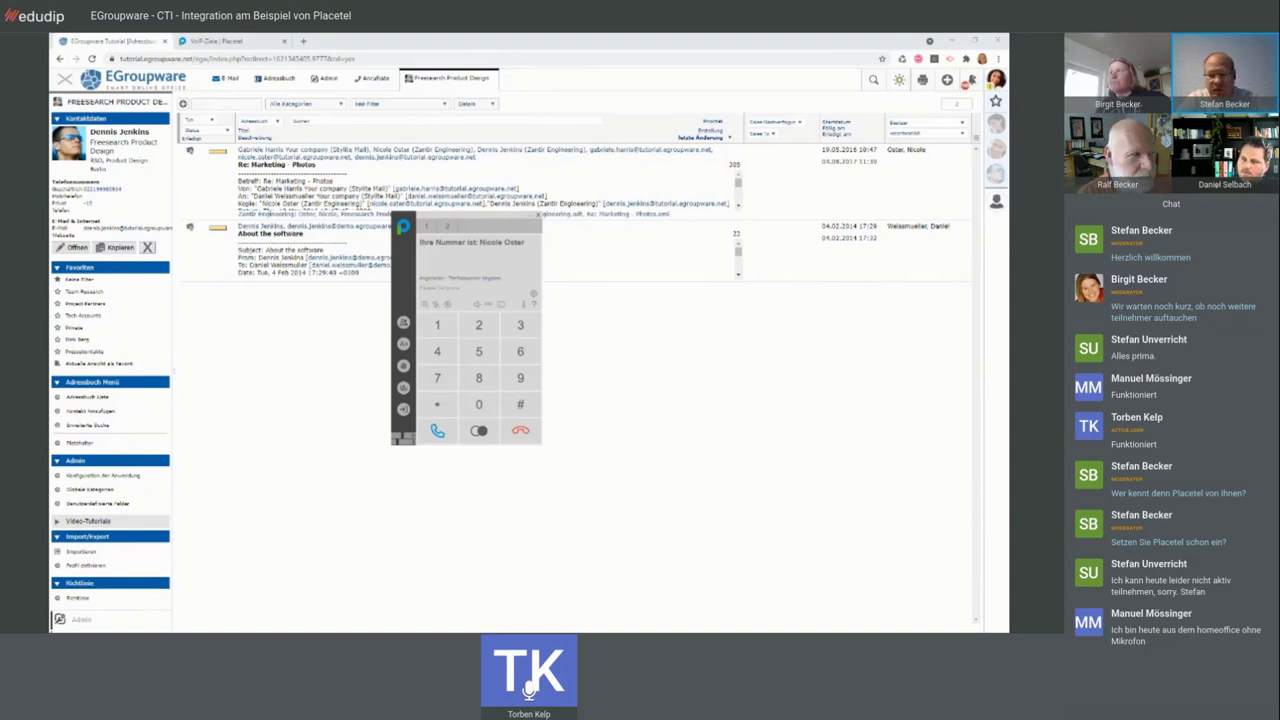
pyautogui.click(328, 82)
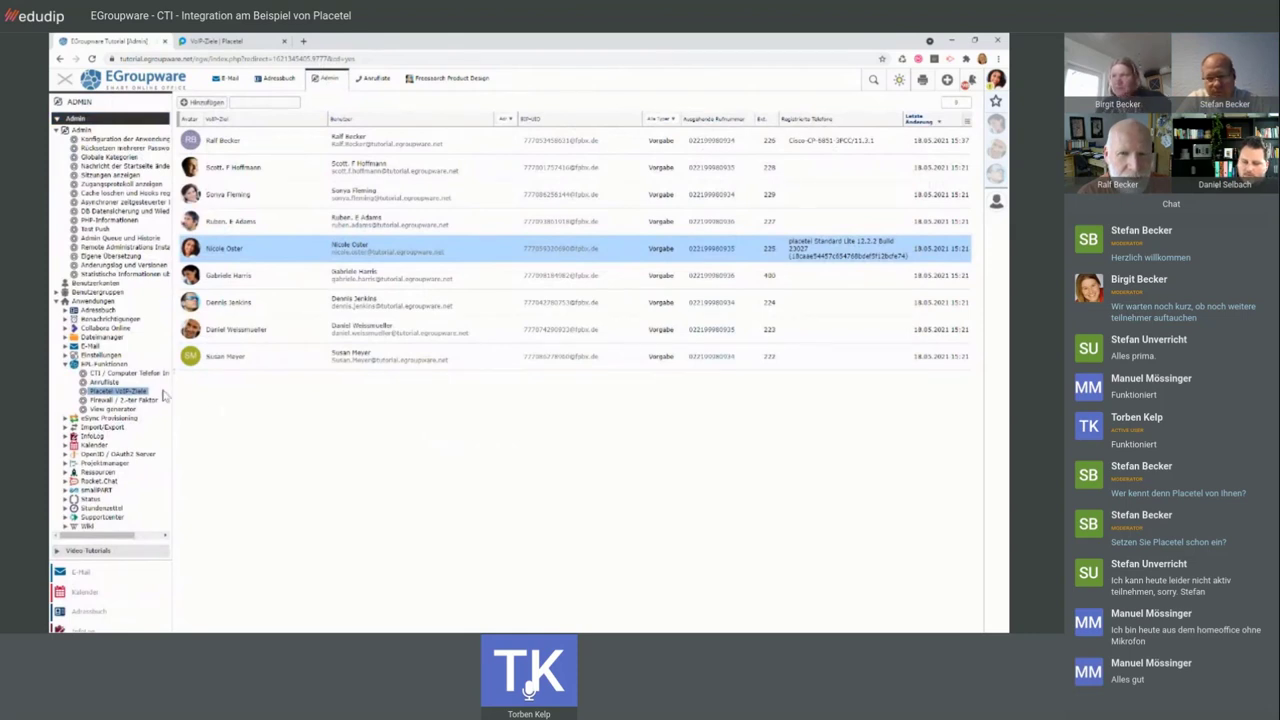
# - Open the CTI / Computer Telefon Integration settings and select the Prefix für Durchwahlen value
pyautogui.click(129, 374)
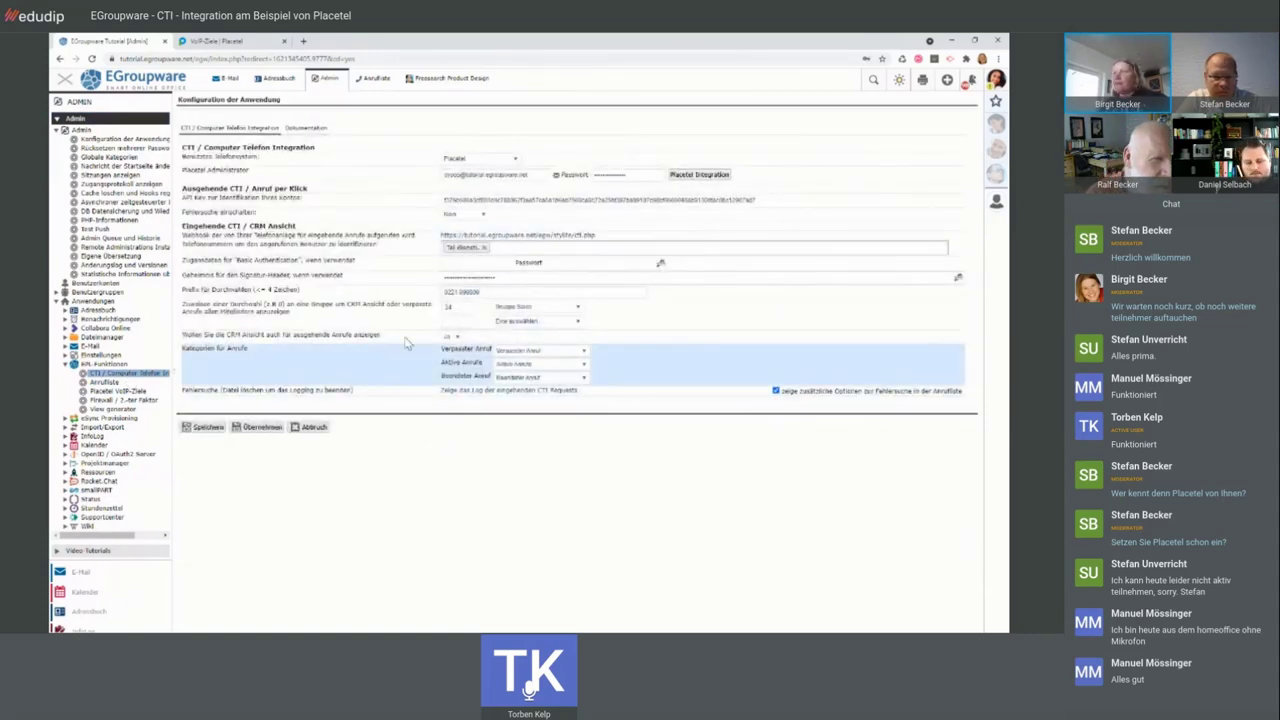
pyautogui.moveTo(480, 294); pyautogui.dragTo(430, 296)
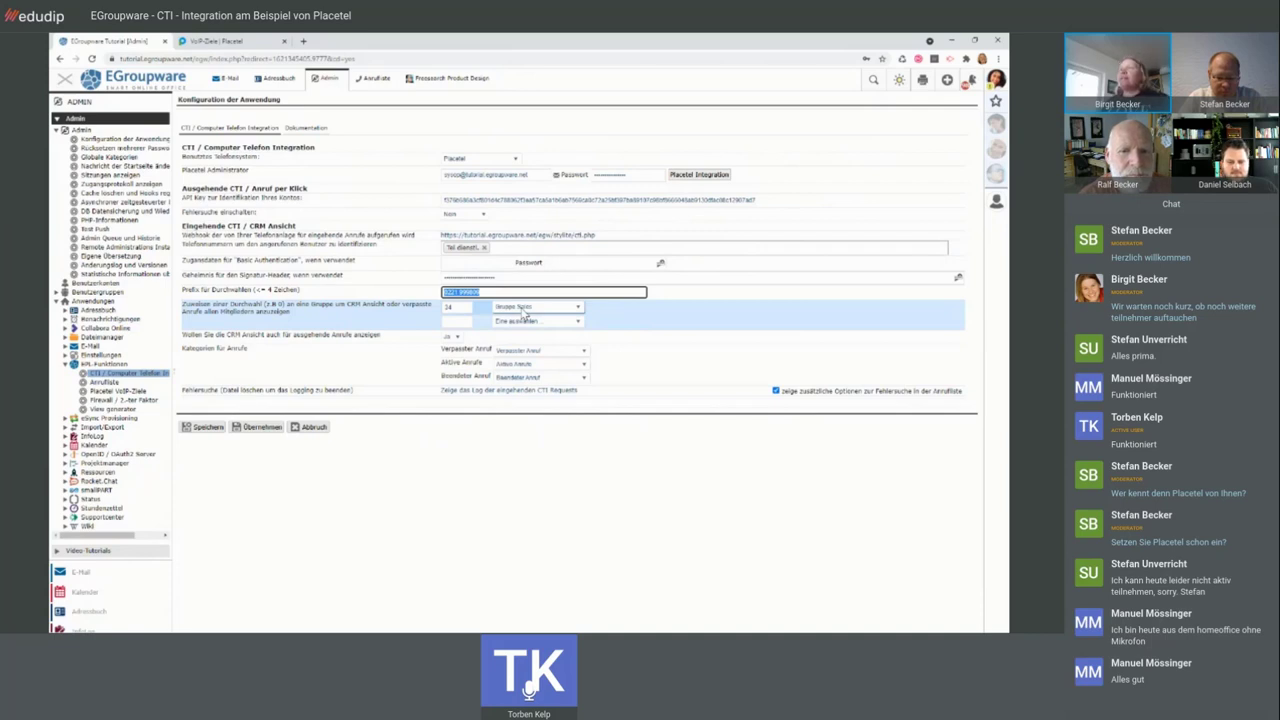
# - Filter the user accounts to the Sales group under Benutzergruppen and select one of its two members
pyautogui.click(105, 293)
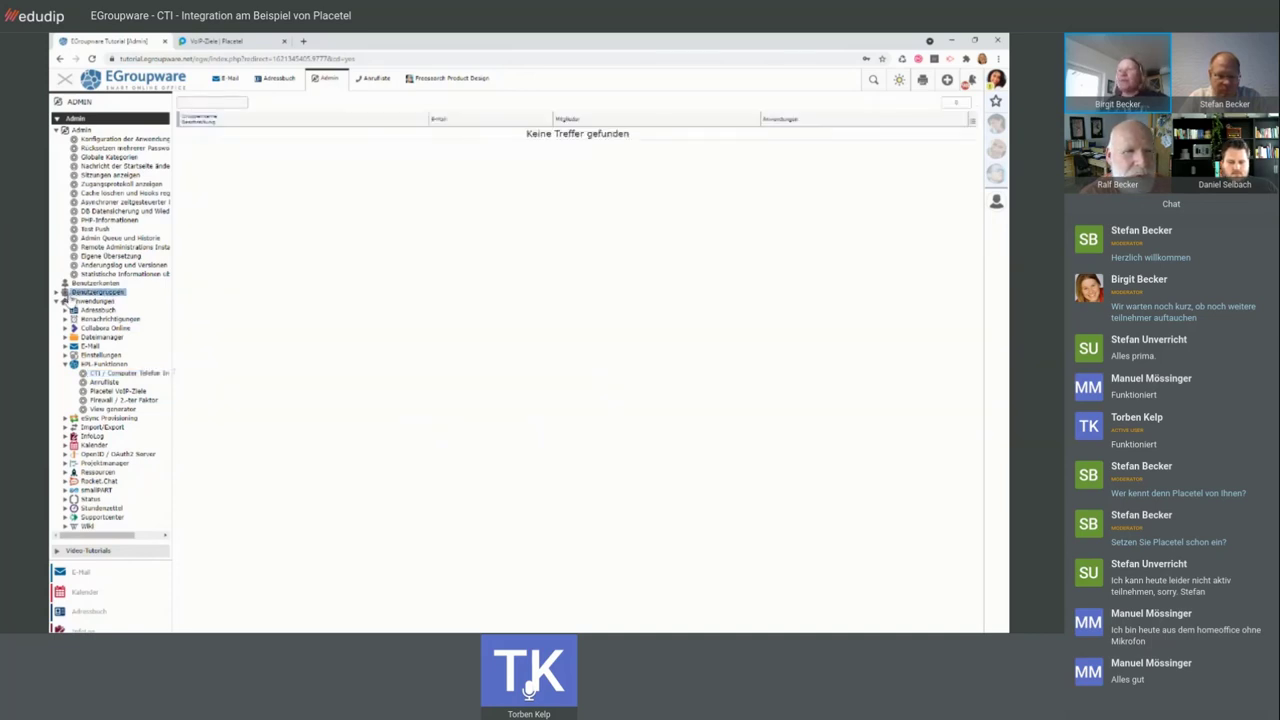
pyautogui.click(56, 292)
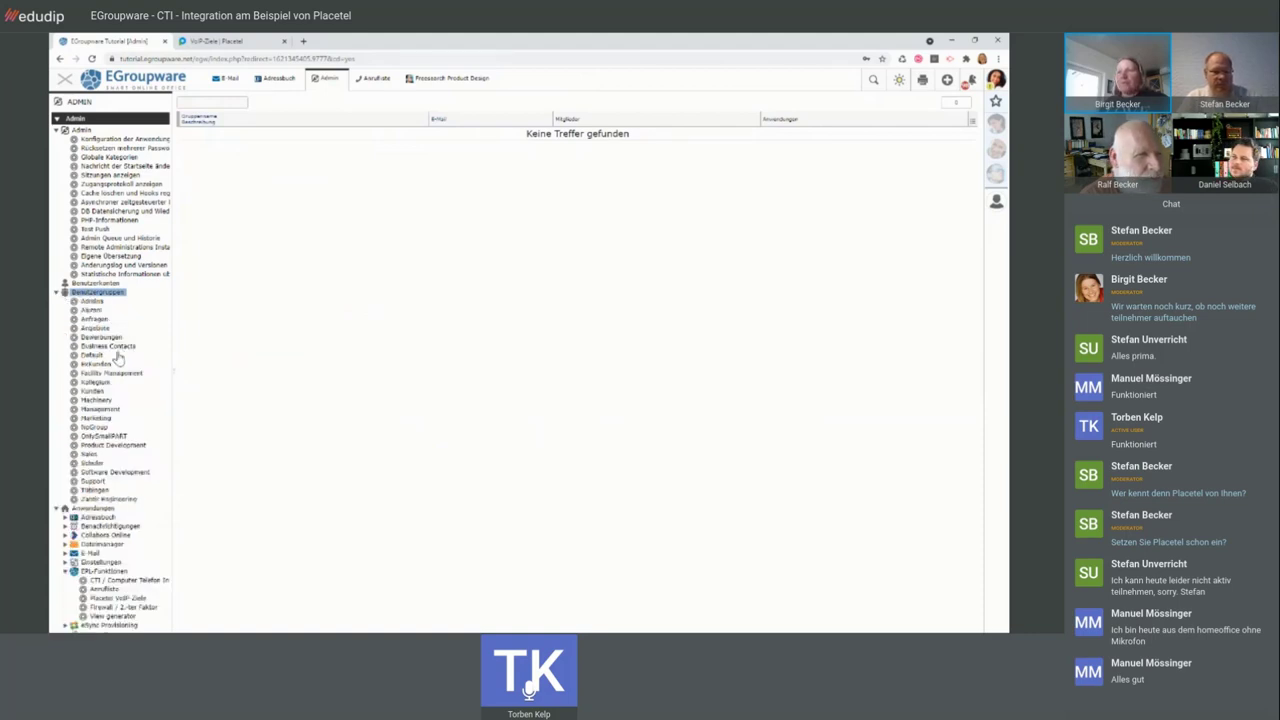
pyautogui.click(90, 454)
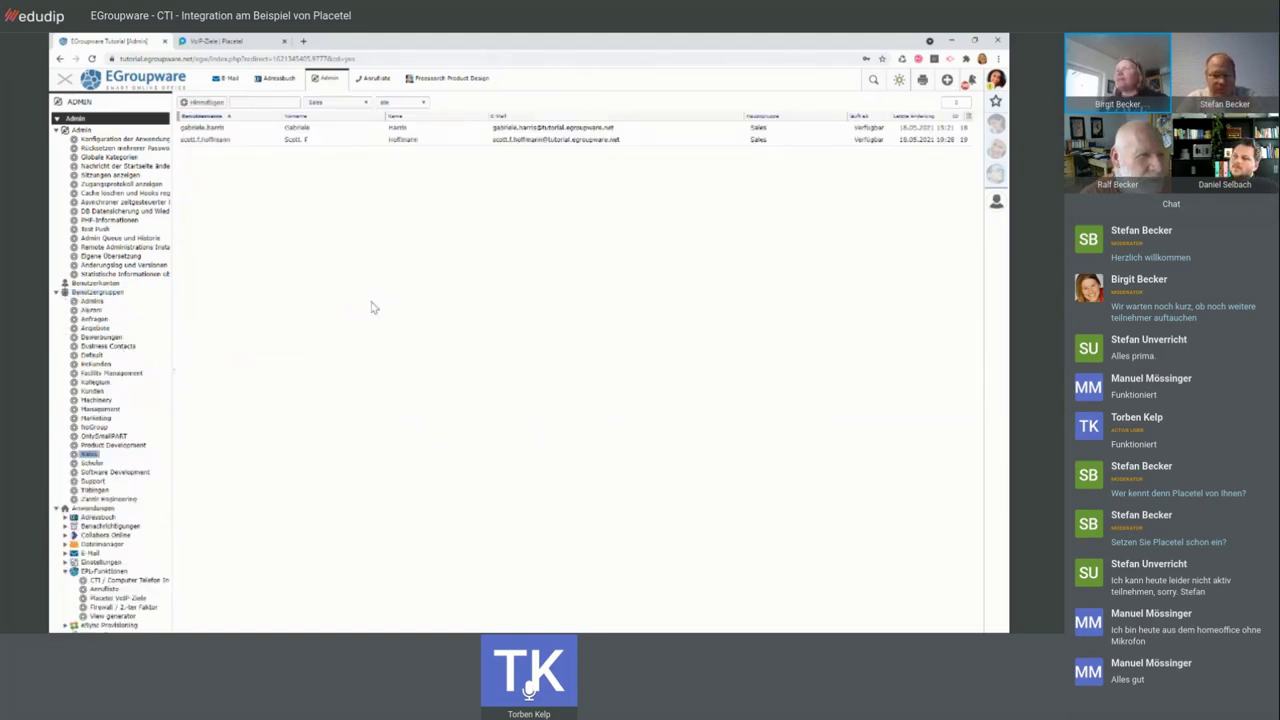
pyautogui.click(351, 145)
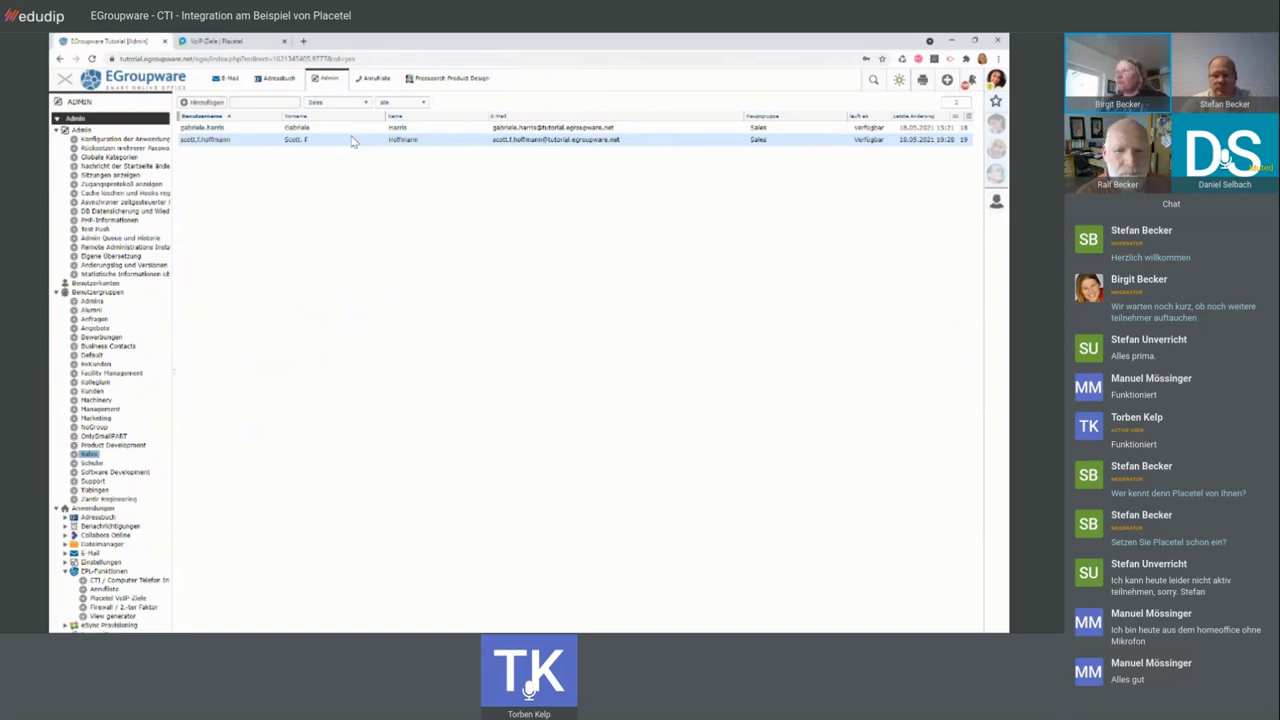
# - Bring up the Anrufliste (call list) from the tab at the top of EGroupware
pyautogui.click(375, 85)
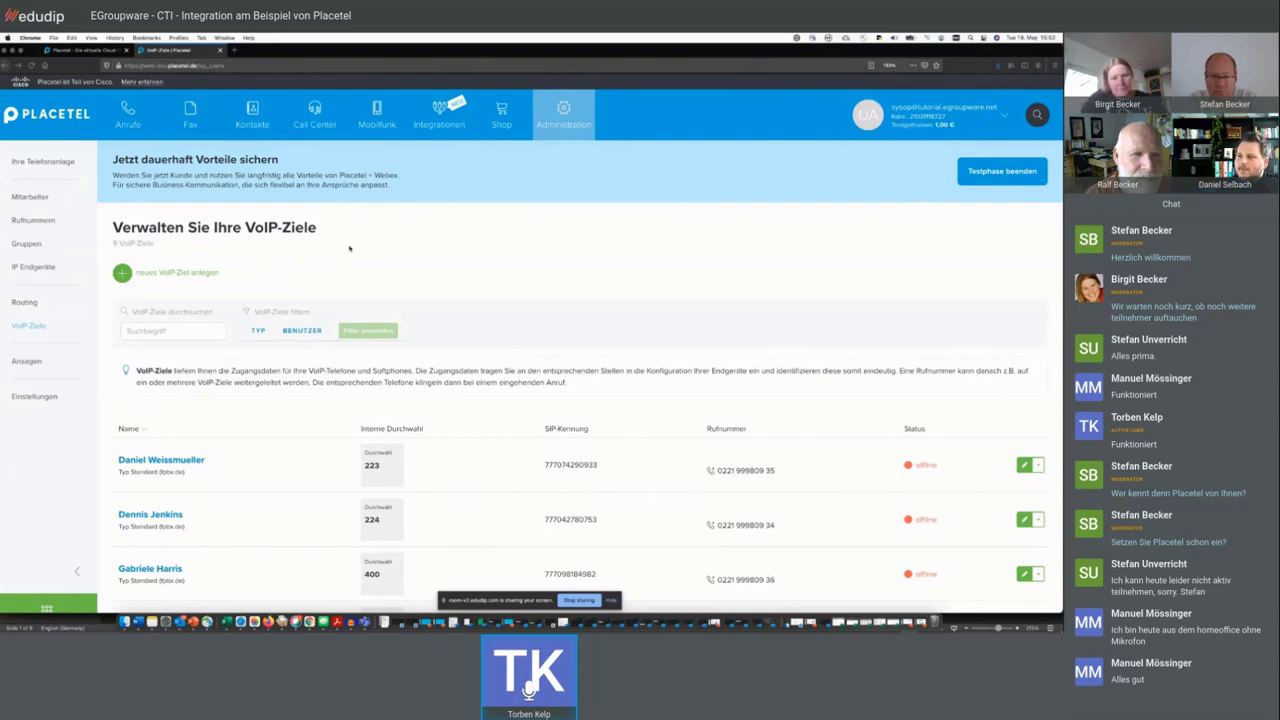
# - Open the Cisco 6851 phone's device settings from the IP Endgeräte configuration
pyautogui.scroll(-2, 349, 250)
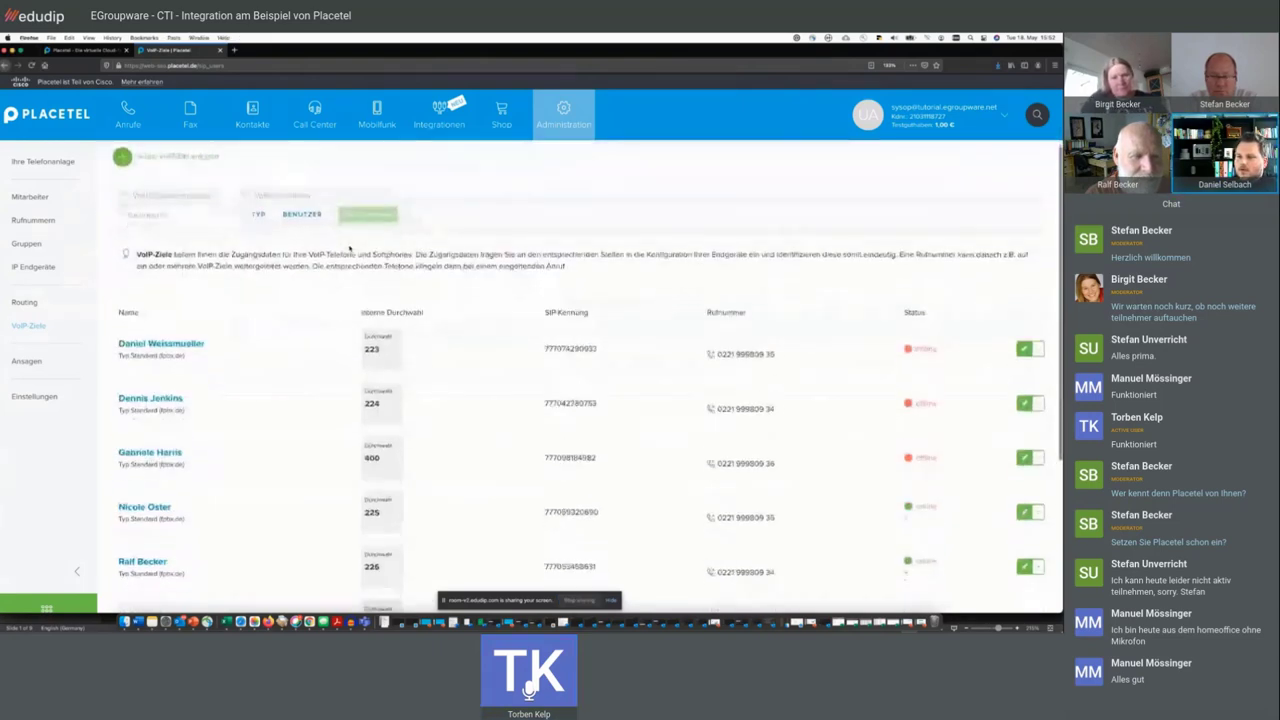
pyautogui.click(33, 267)
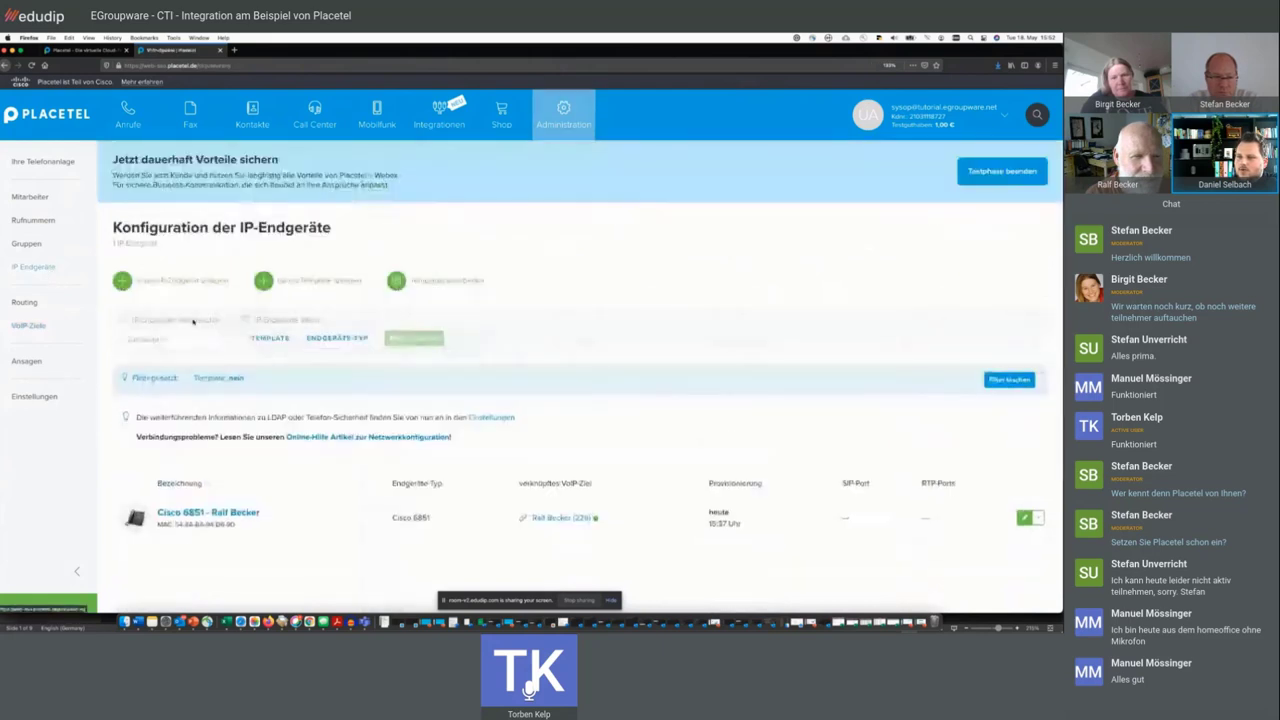
pyautogui.click(208, 513)
pyautogui.scroll(-3, 271, 467)
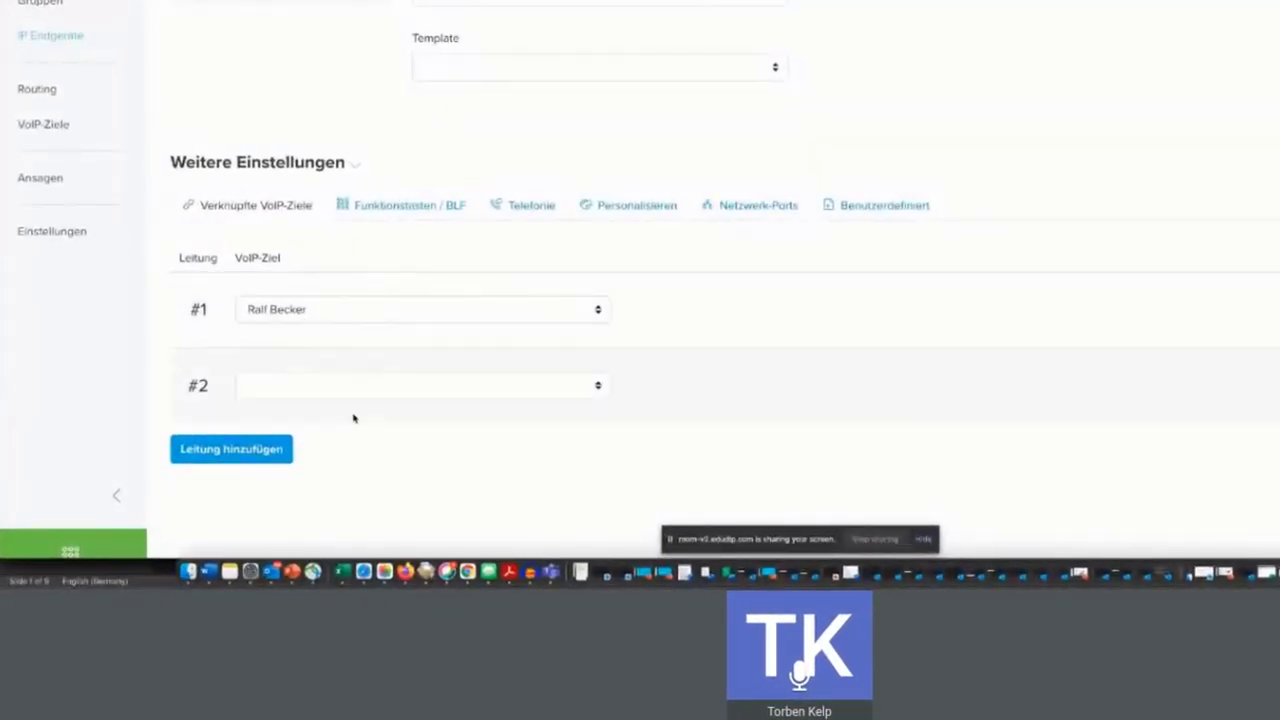
# - Assign VoIP targets to line #2 and a new line #3 (226, 225, 222), then reconfigure the phone
pyautogui.click(334, 394)
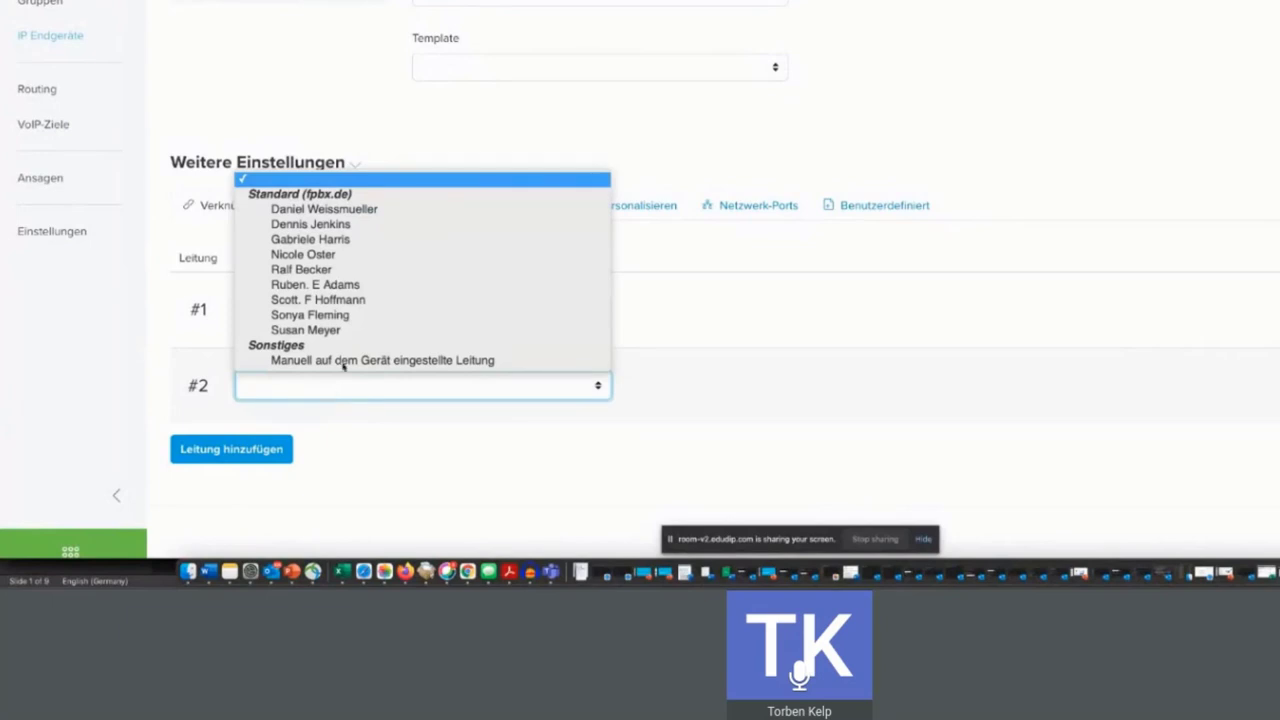
pyautogui.click(378, 254)
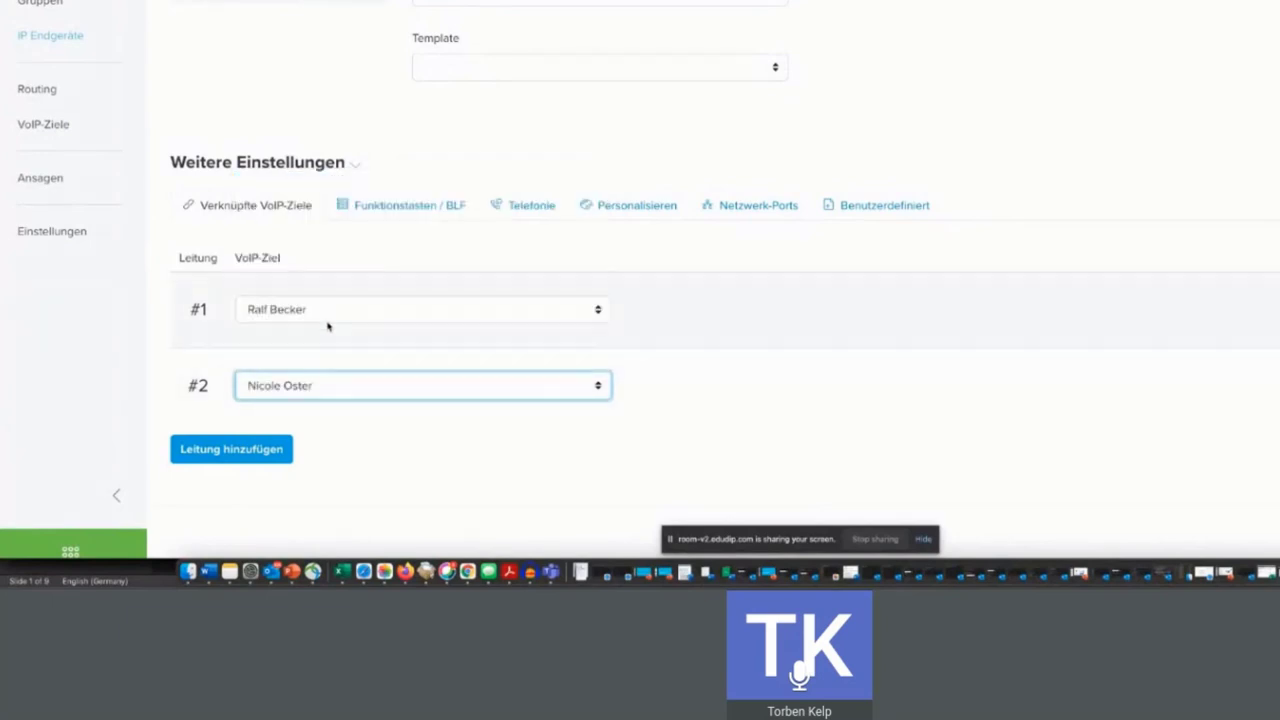
pyautogui.click(231, 449)
pyautogui.click(316, 461)
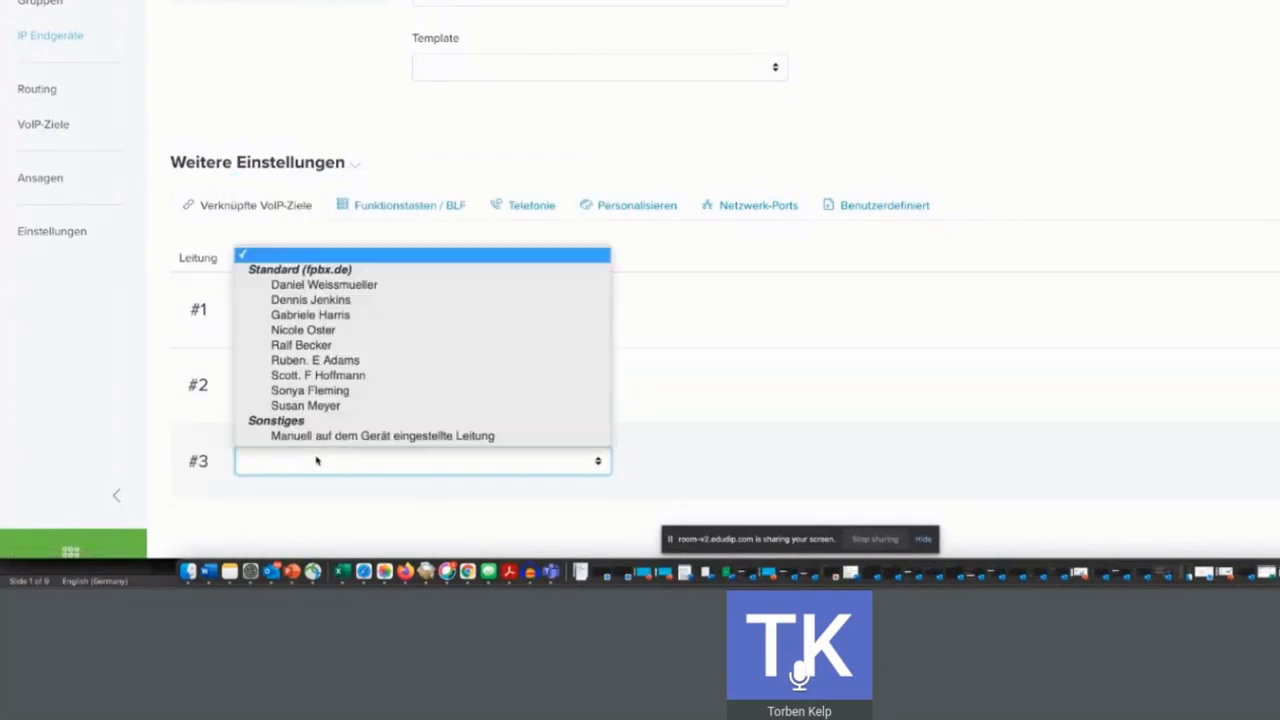
pyautogui.click(377, 408)
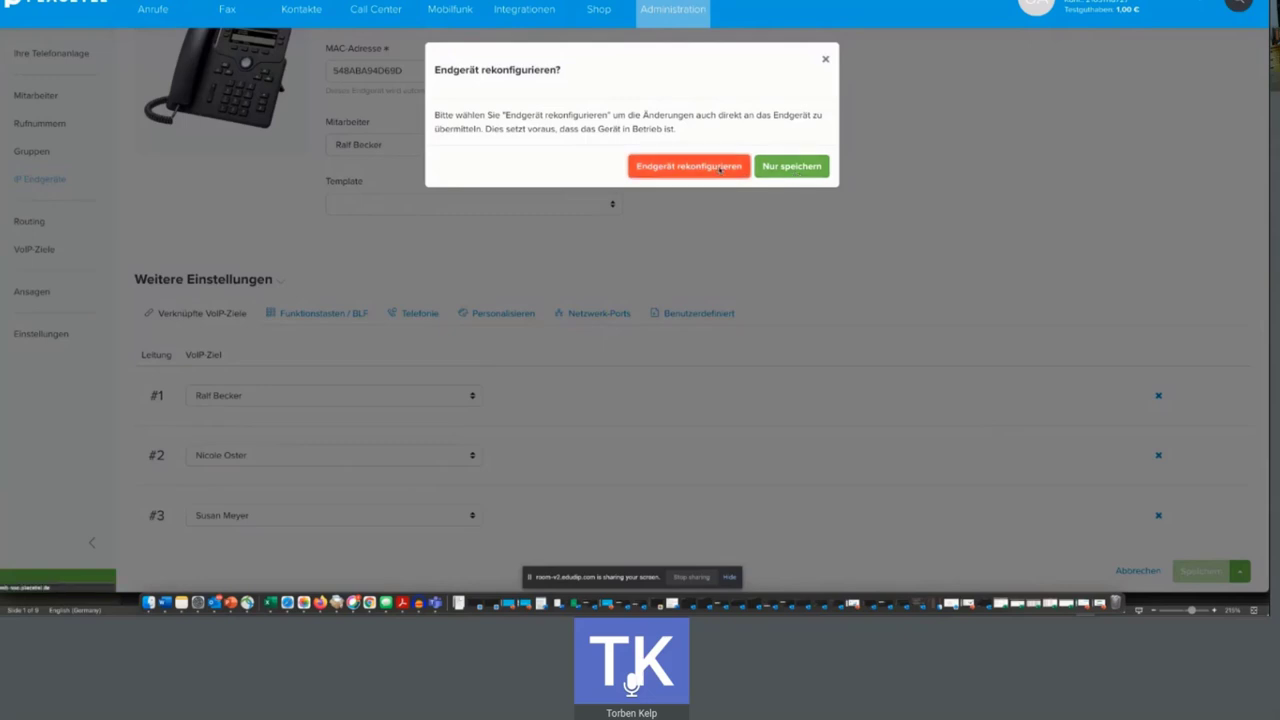
pyautogui.click(719, 168)
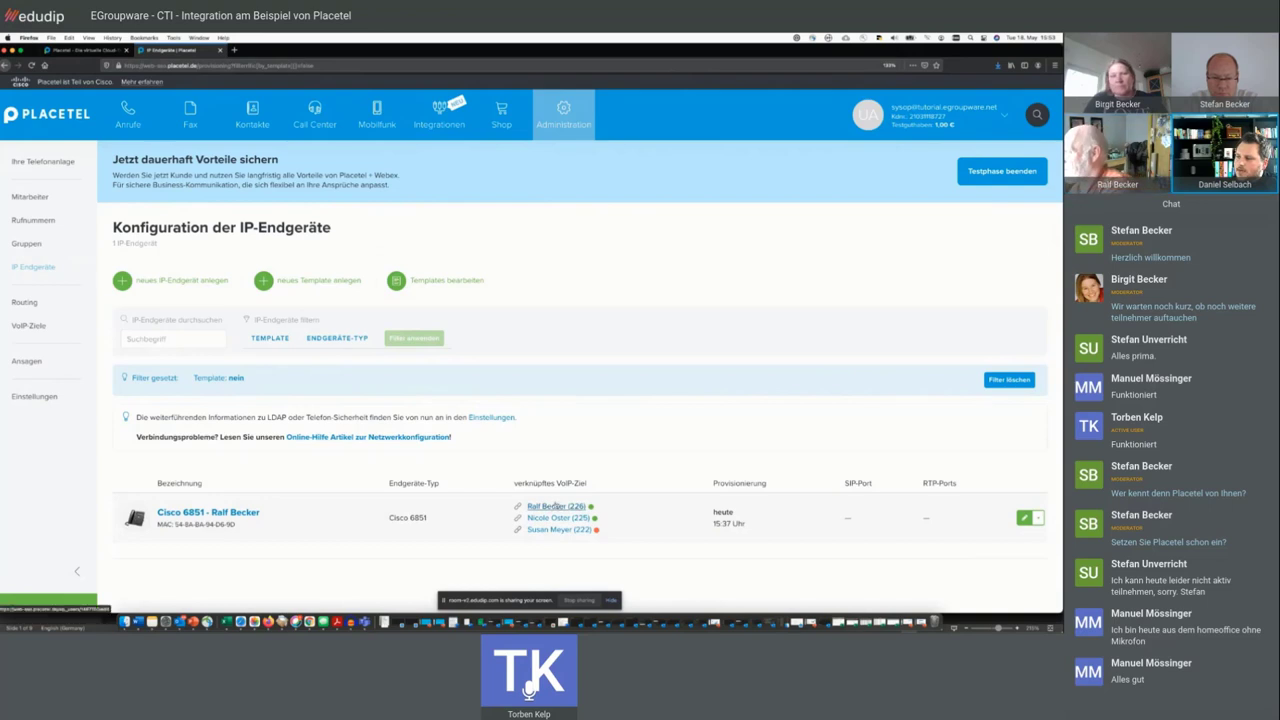
pyautogui.moveTo(563, 118)
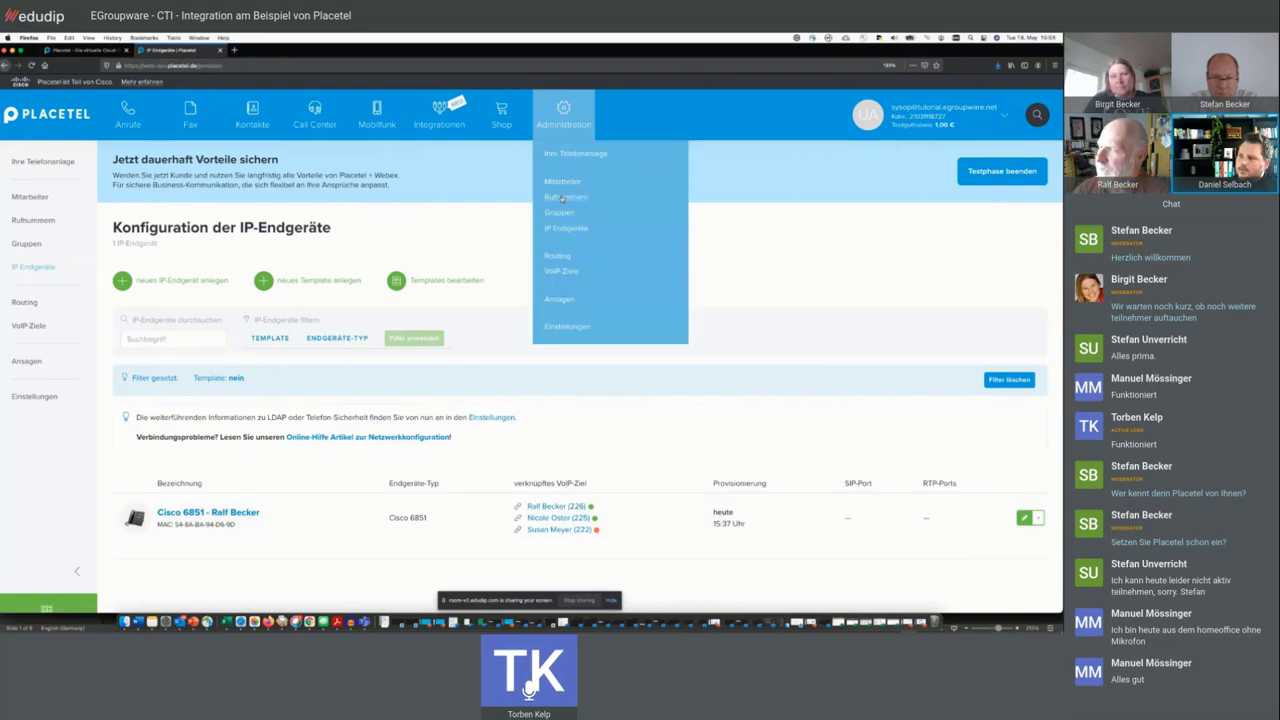
pyautogui.click(563, 198)
pyautogui.scroll(-1, 325, 382)
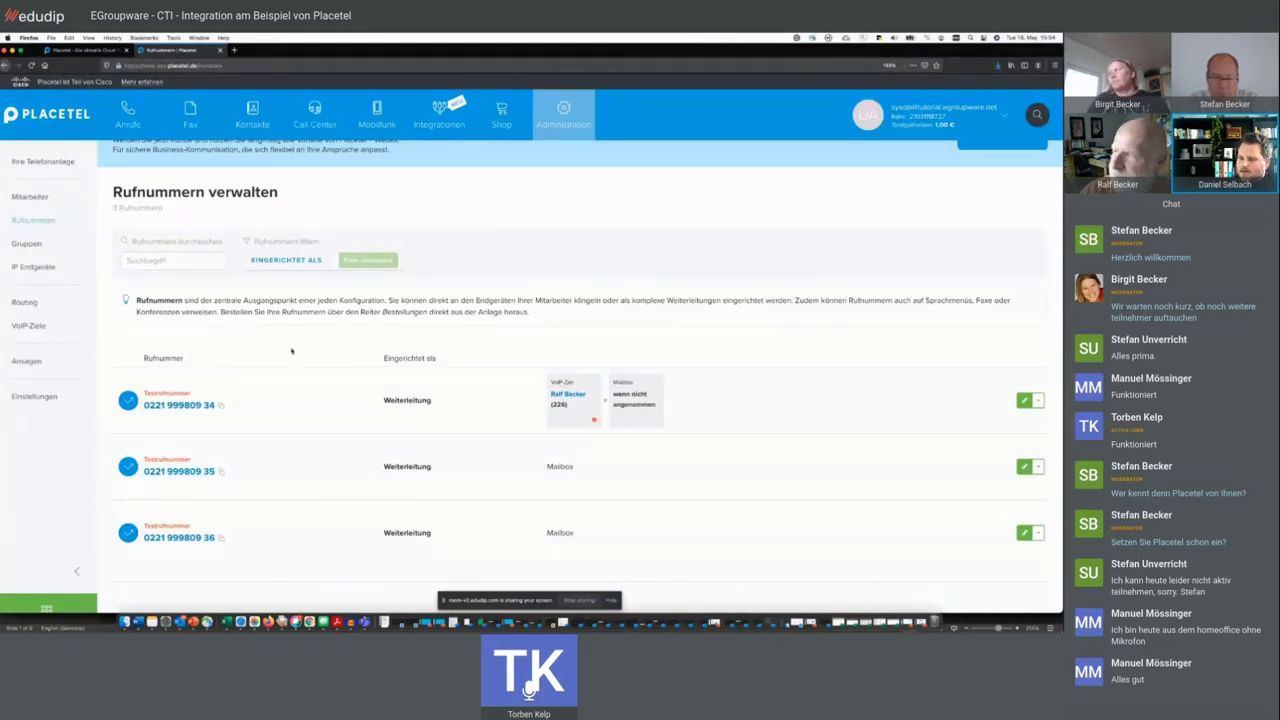
pyautogui.click(45, 268)
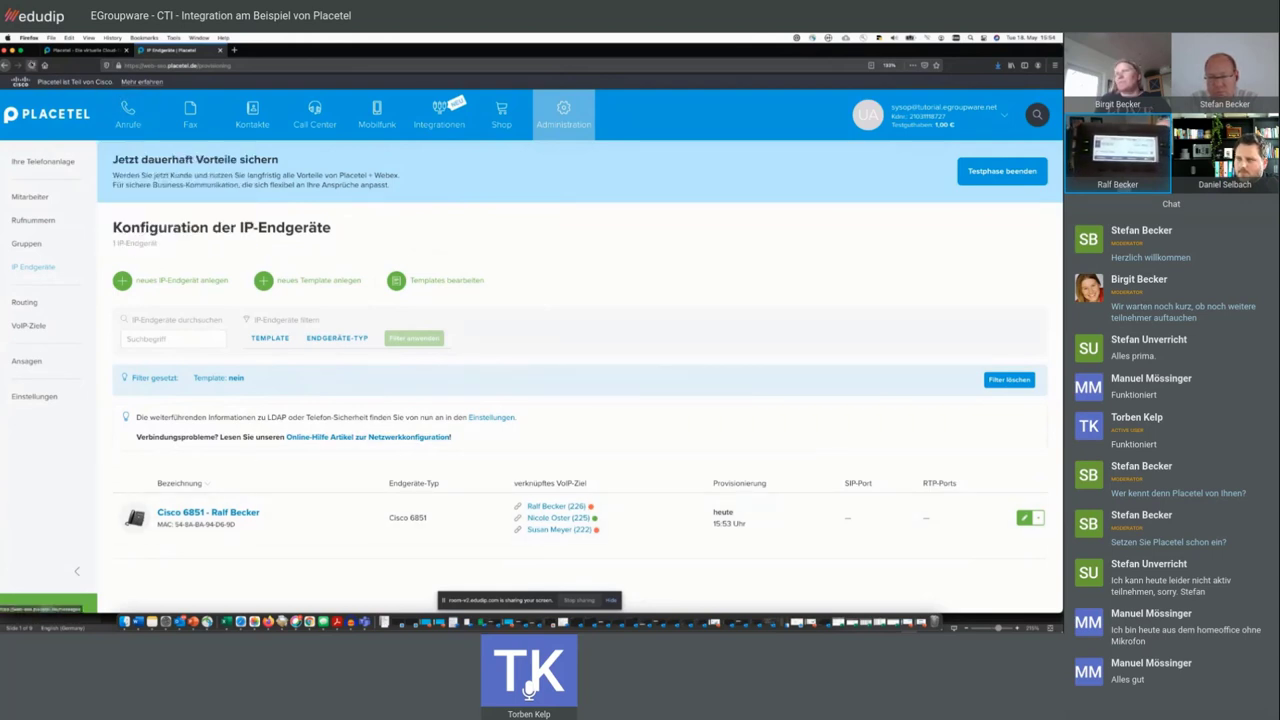
# - Reload to refresh provisioning status, check a VoIP target's settings, and return to IP Endgeräte
pyautogui.click(31, 65)
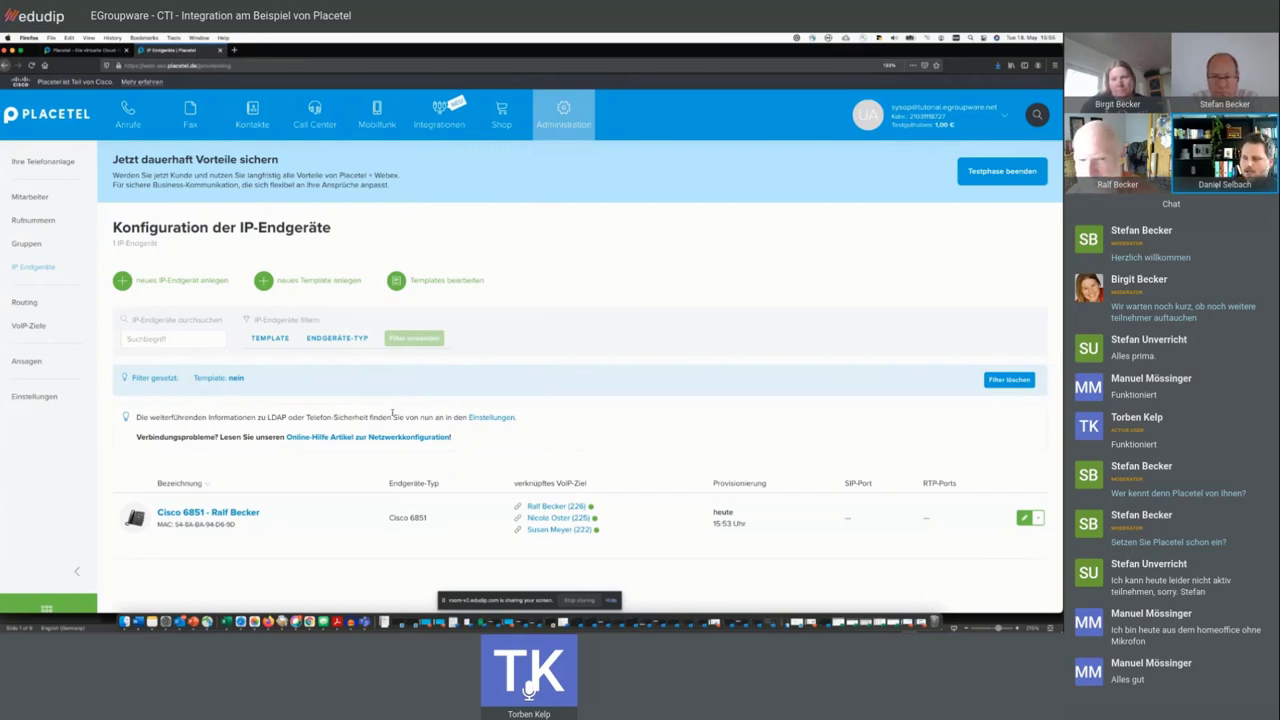
pyautogui.click(556, 520)
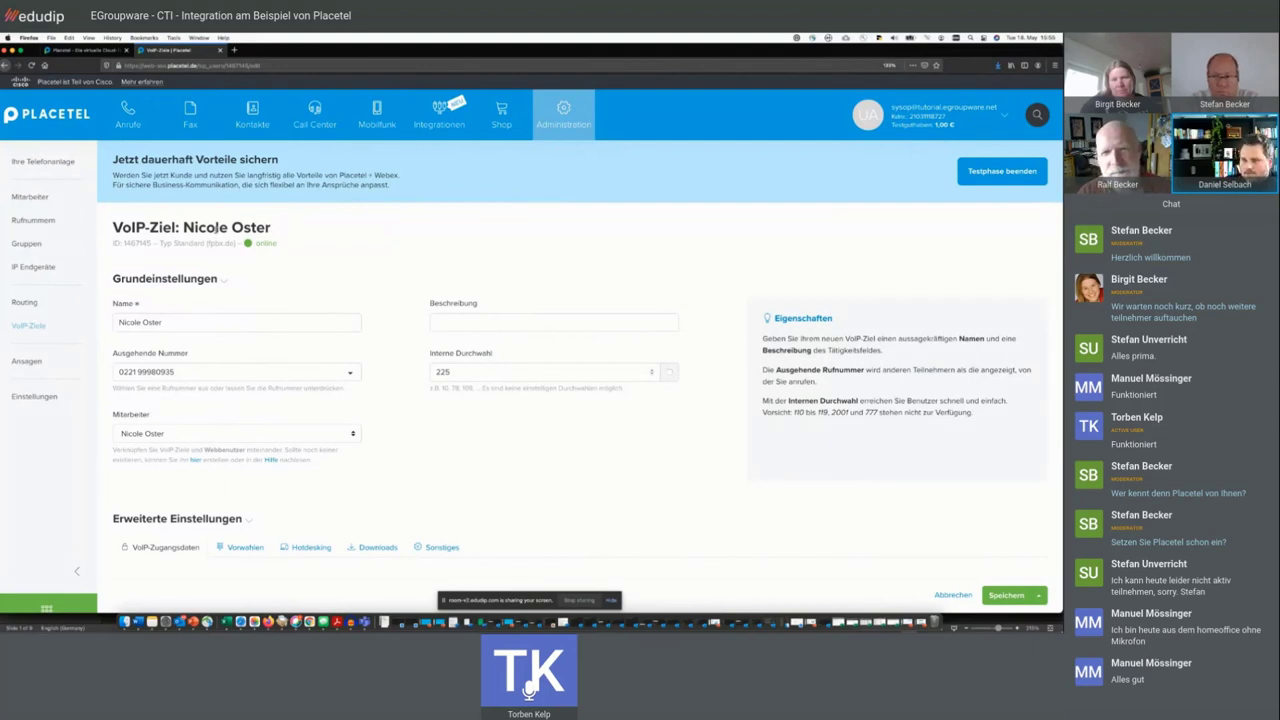
pyautogui.click(34, 268)
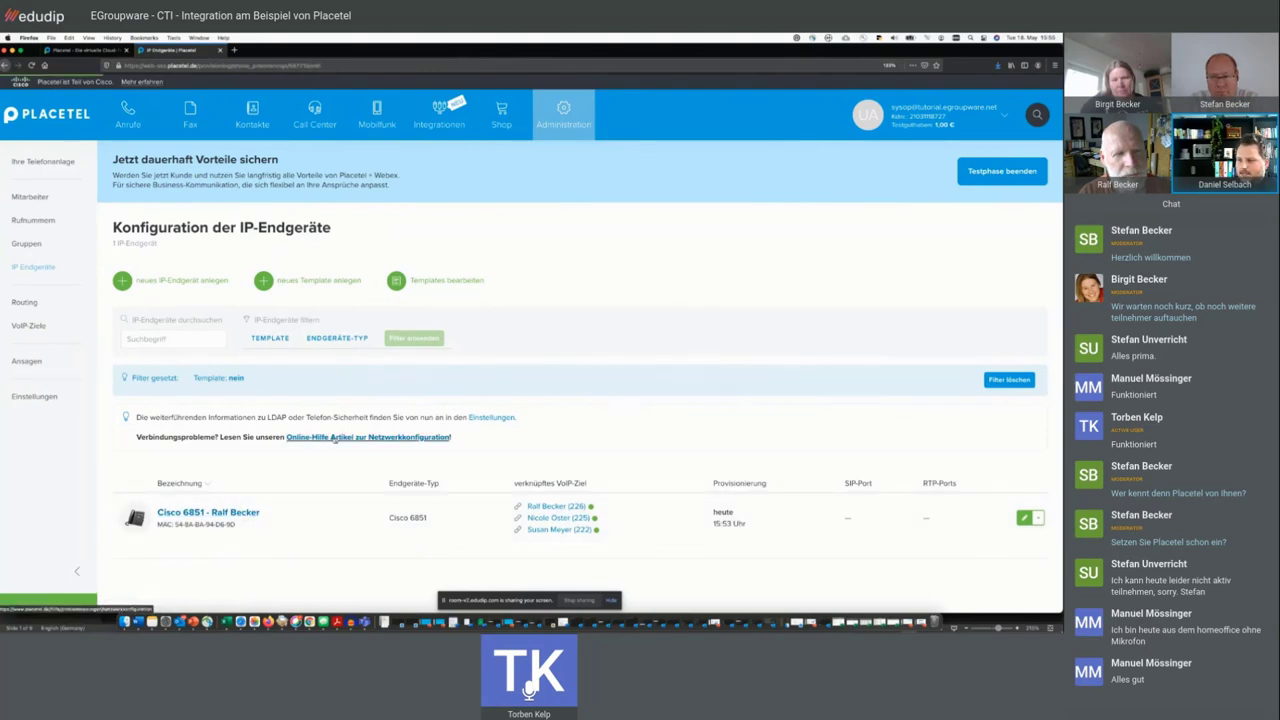
# - Show the VoIP targets list, where extensions 225 and 226 are now online
pyautogui.scroll(-5, 334, 438)
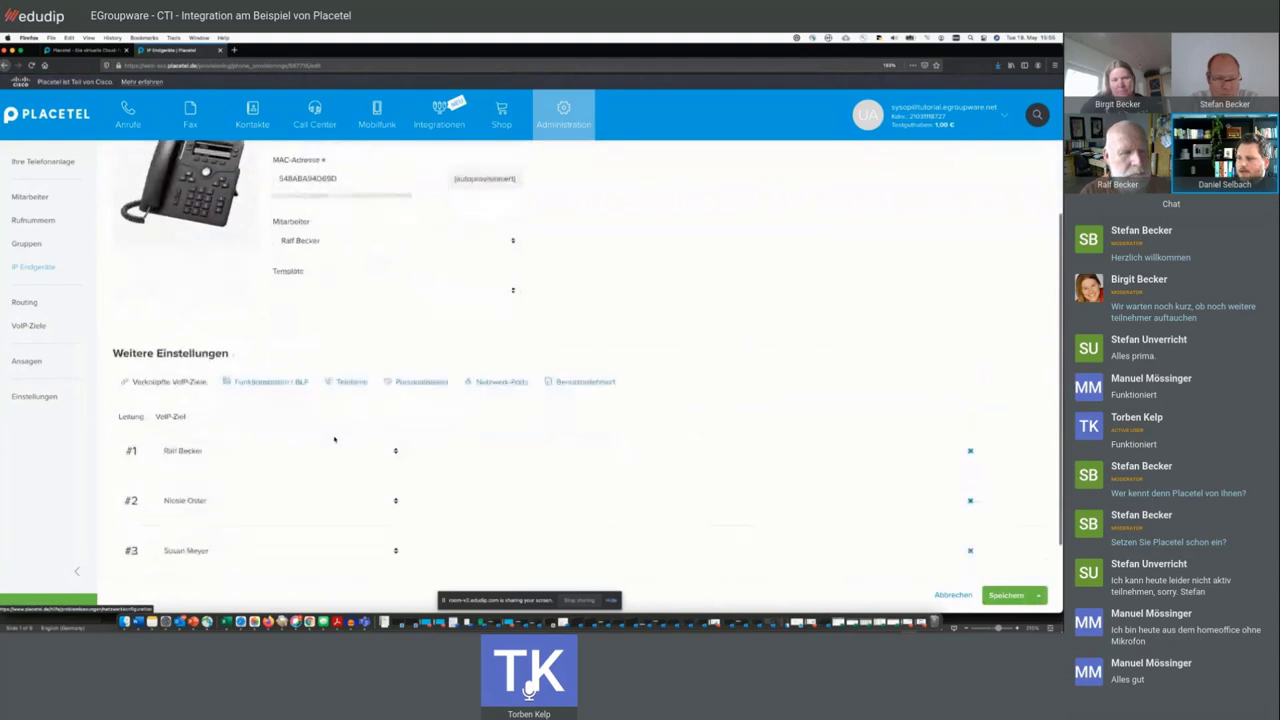
pyautogui.scroll(-2, 334, 438)
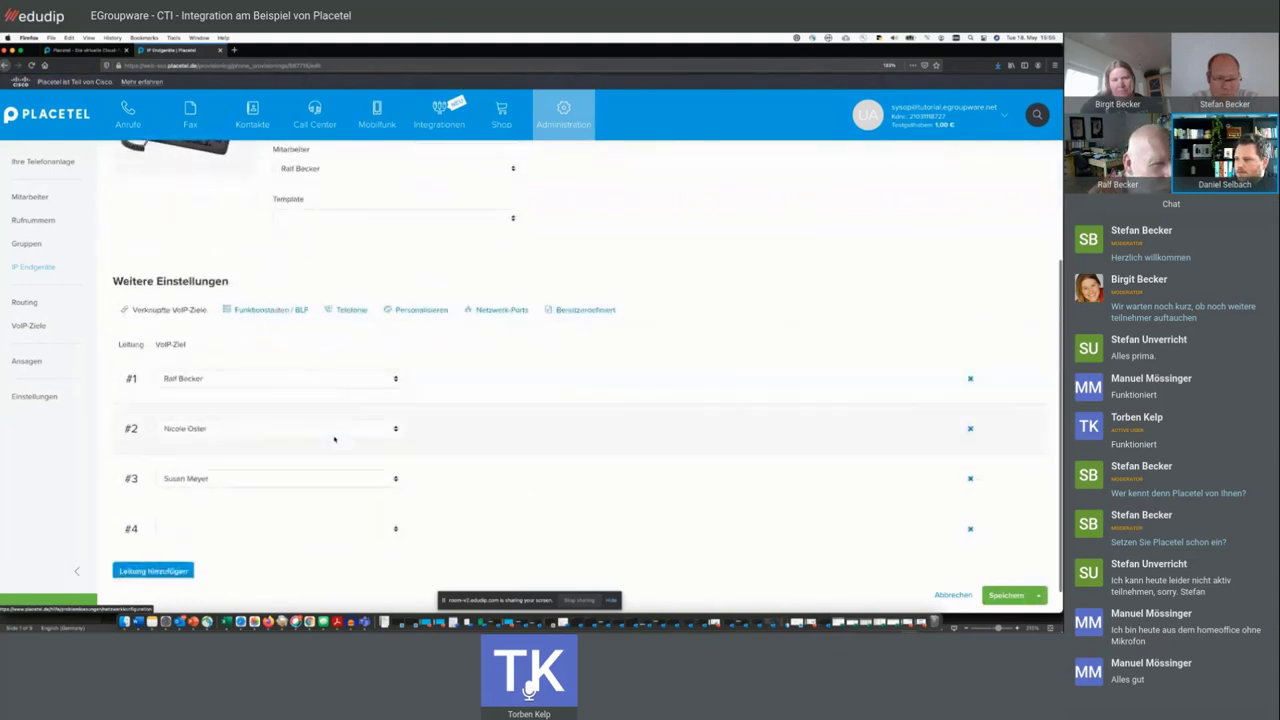
pyautogui.scroll(5, 12, 312)
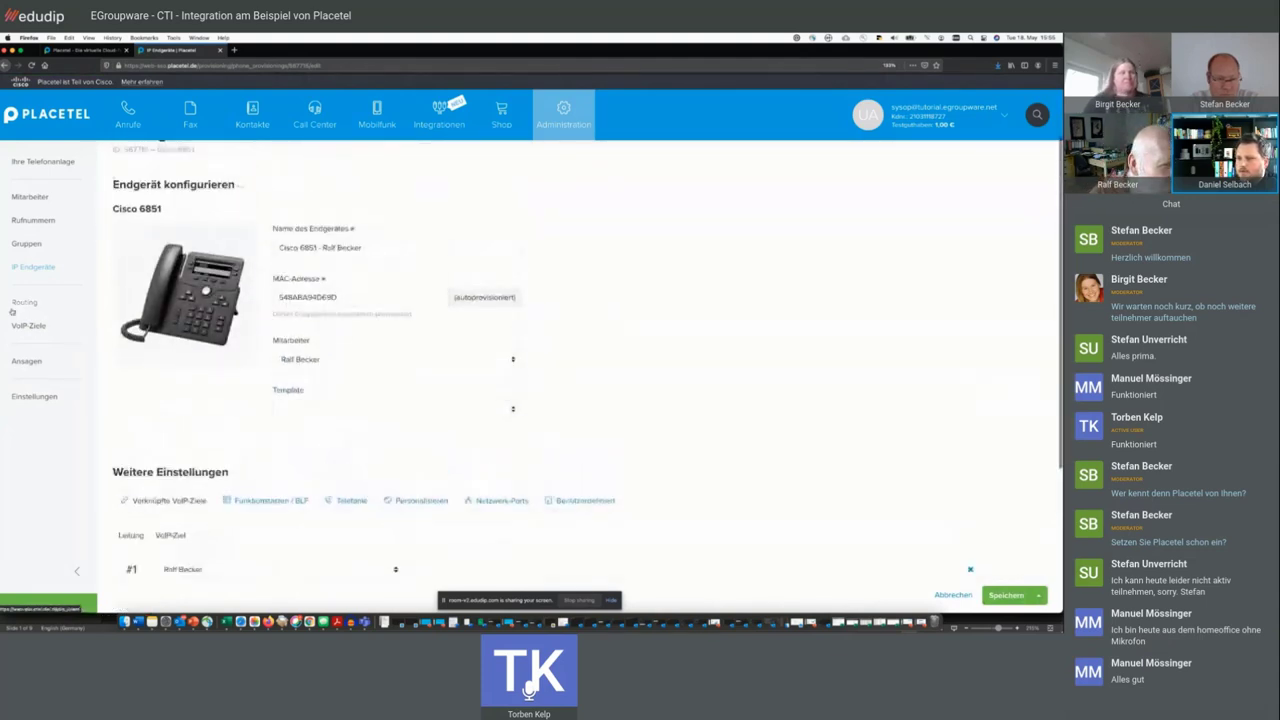
pyautogui.click(28, 325)
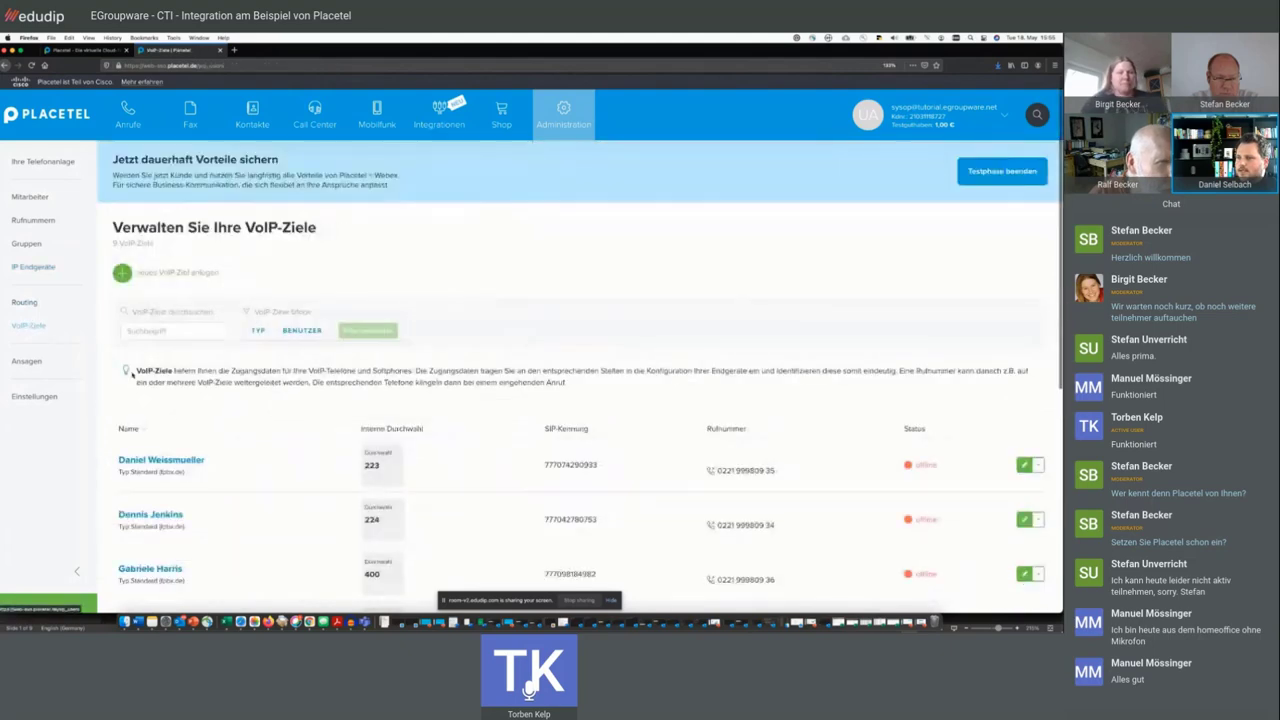
pyautogui.scroll(-5, 150, 390)
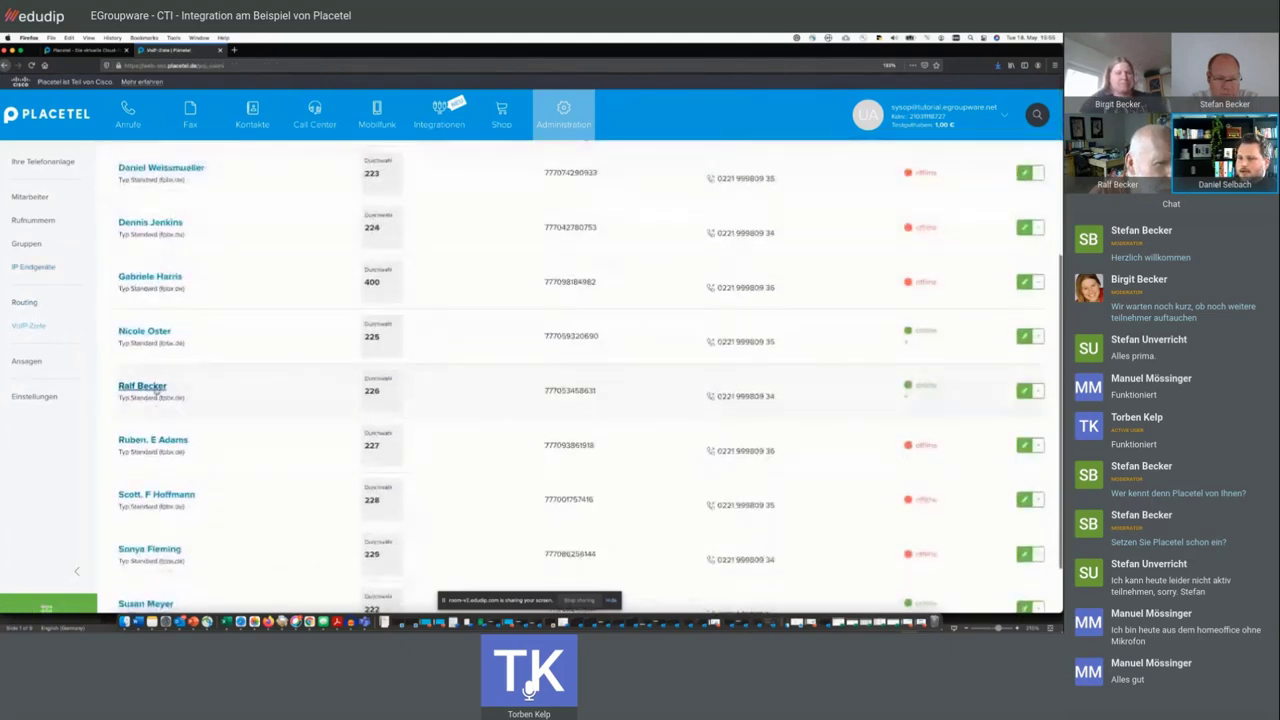
# - On extension 226's Hotdesking tab, choose the Cisco 6851 as Verknüpftes Endgerät
pyautogui.click(152, 388)
pyautogui.scroll(-3, 320, 420)
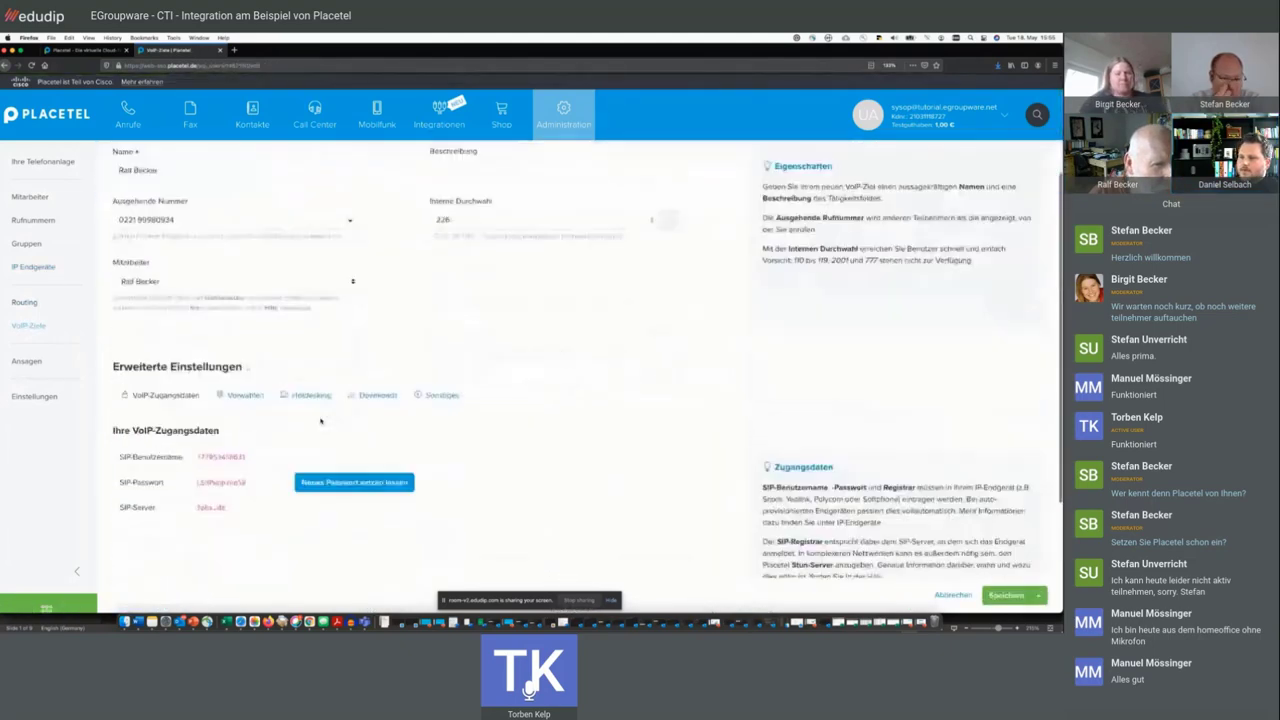
pyautogui.scroll(-1, 320, 420)
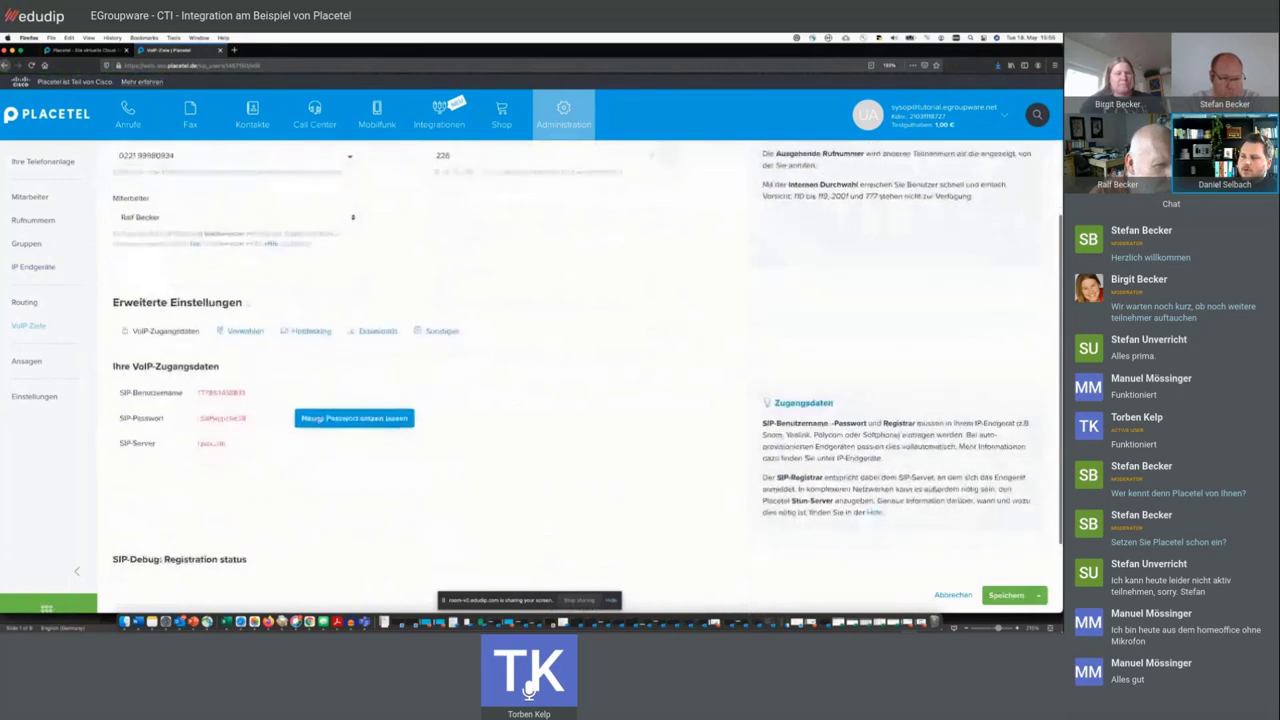
pyautogui.click(310, 326)
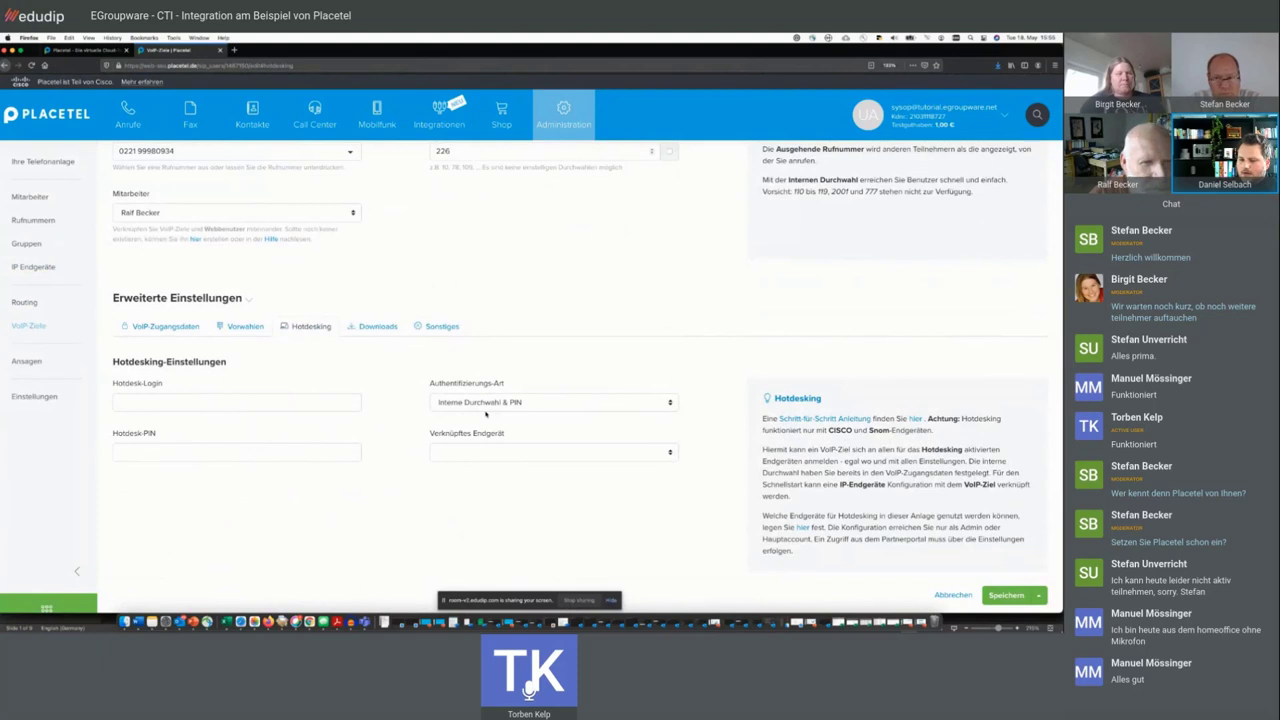
pyautogui.click(490, 452)
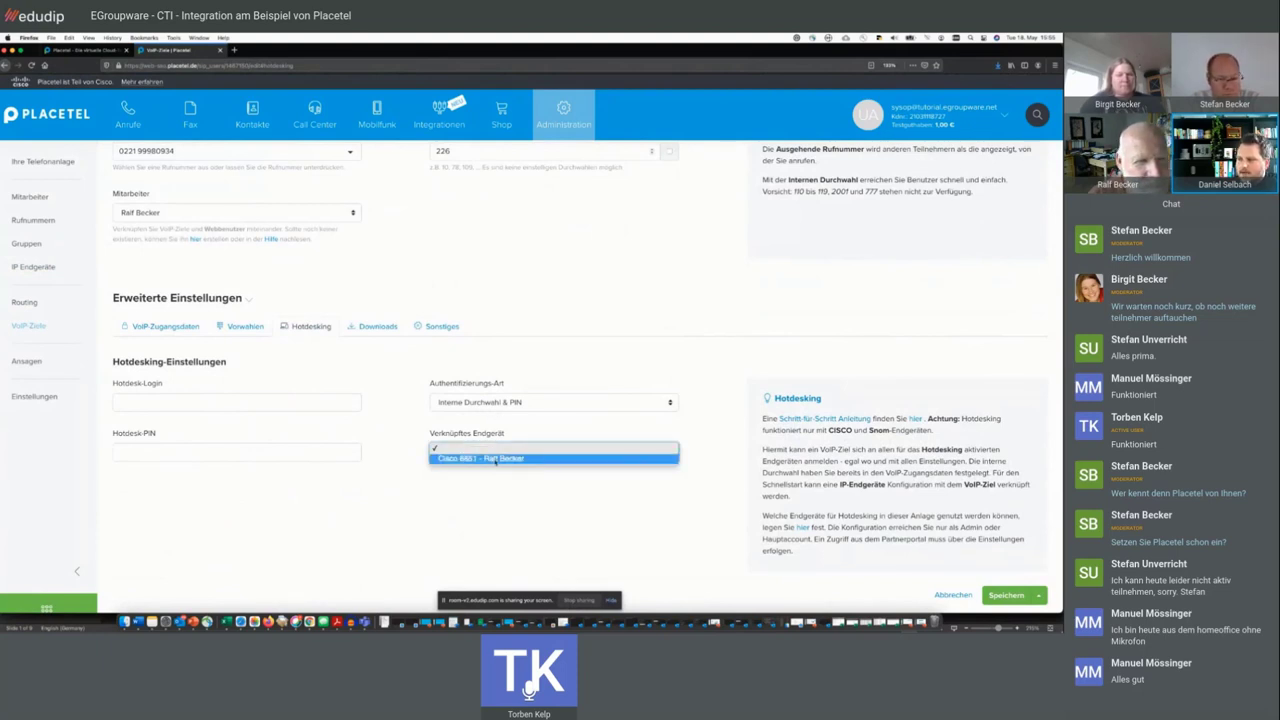
pyautogui.click(495, 459)
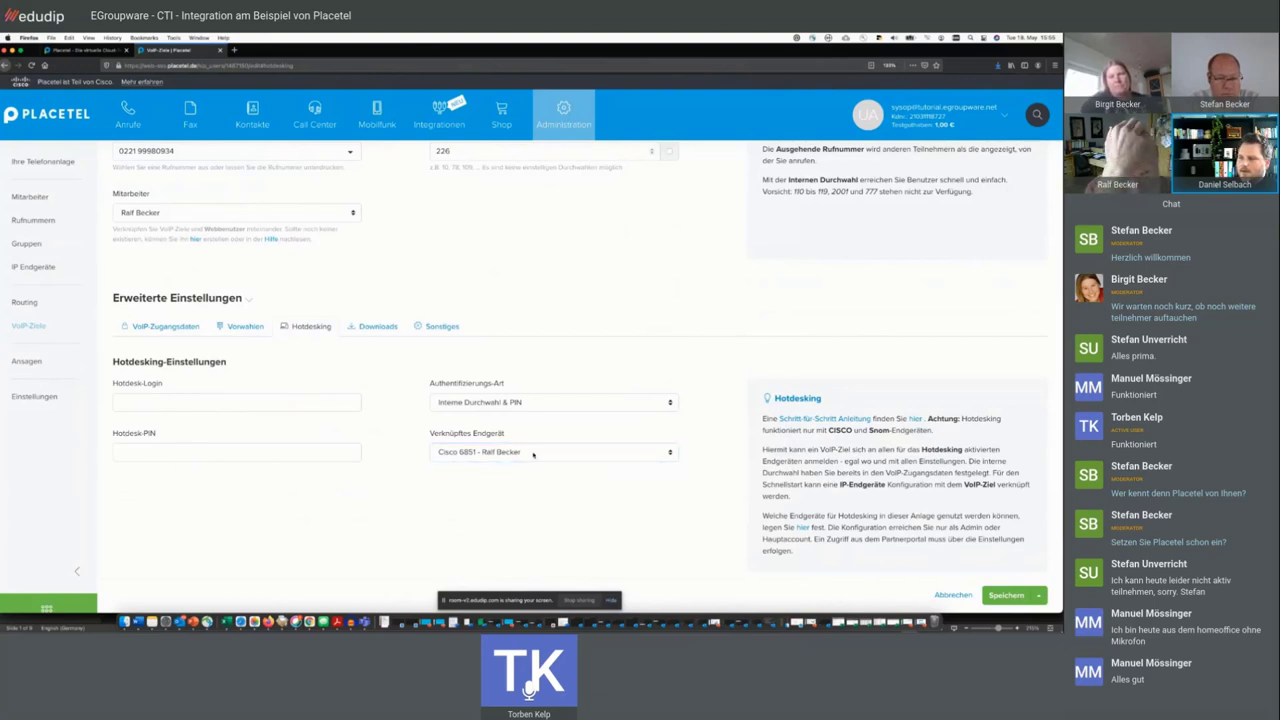
# - Review the Hotdesk-Login field and the PIN authentication via internal extension
pyautogui.click(175, 396)
pyautogui.moveTo(170, 388); pyautogui.dragTo(113, 383)
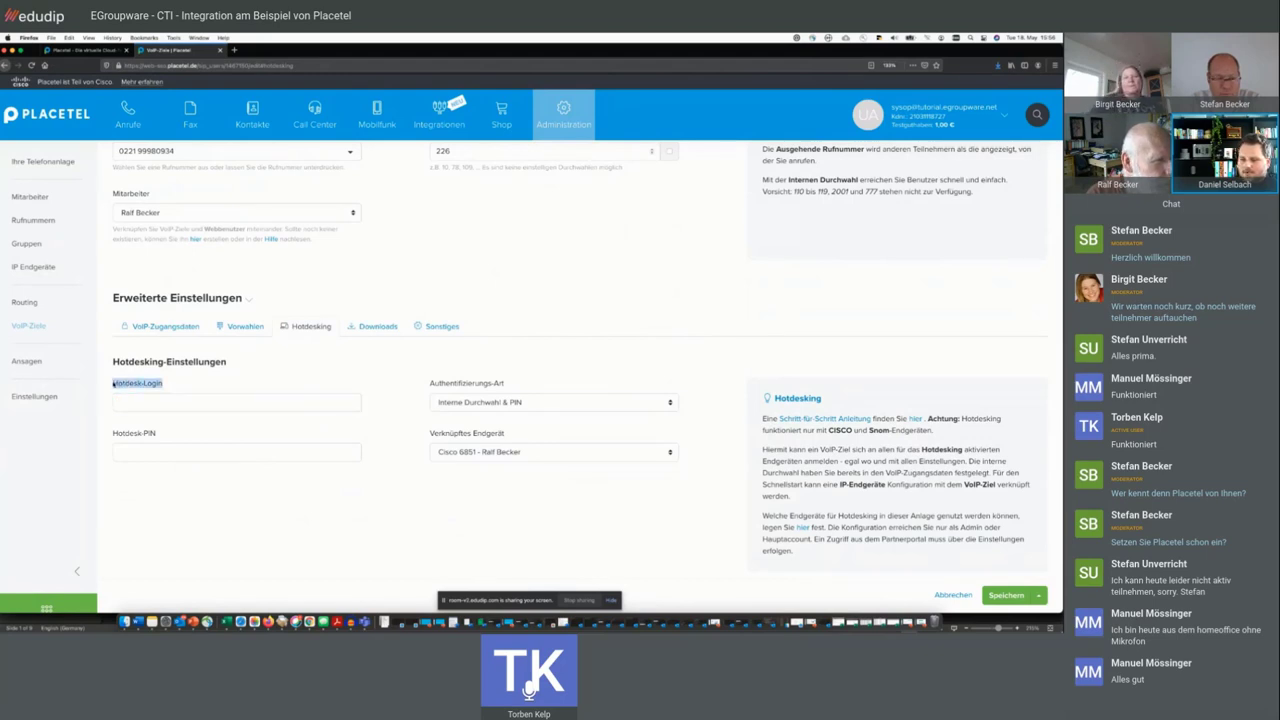
pyautogui.click(175, 388)
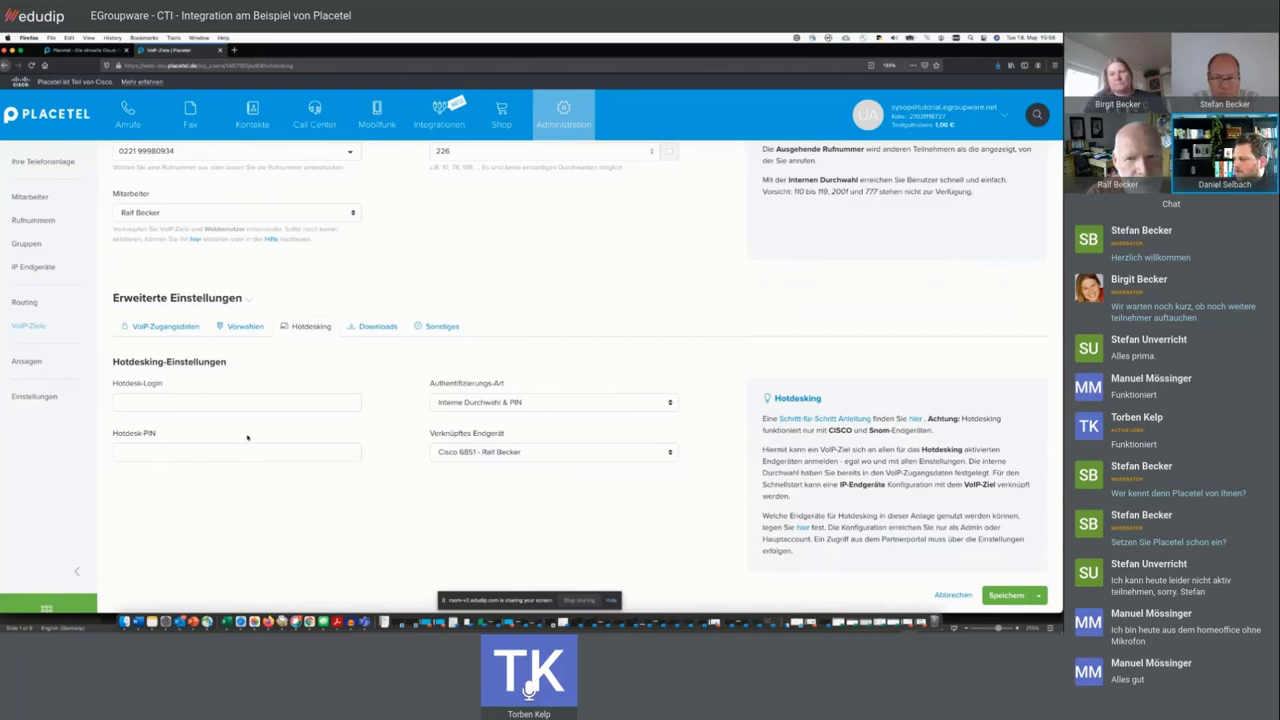
pyautogui.scroll(3, 247, 437)
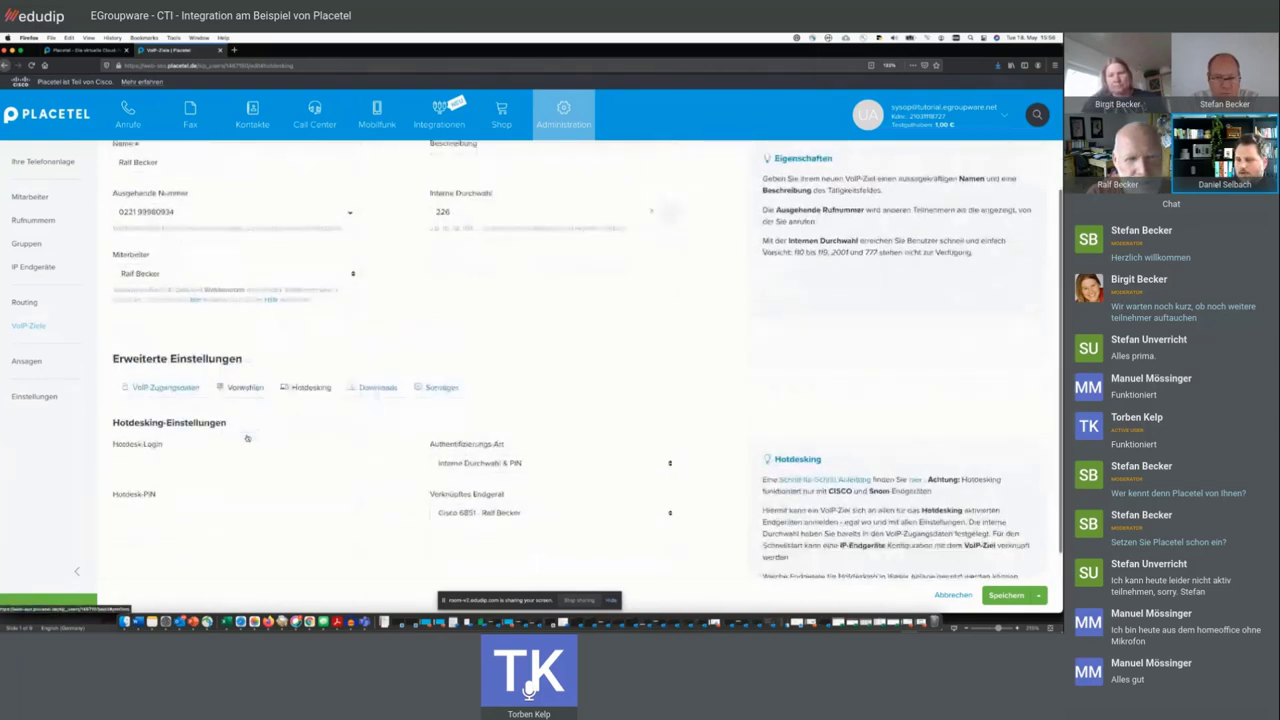
pyautogui.scroll(-1, 247, 437)
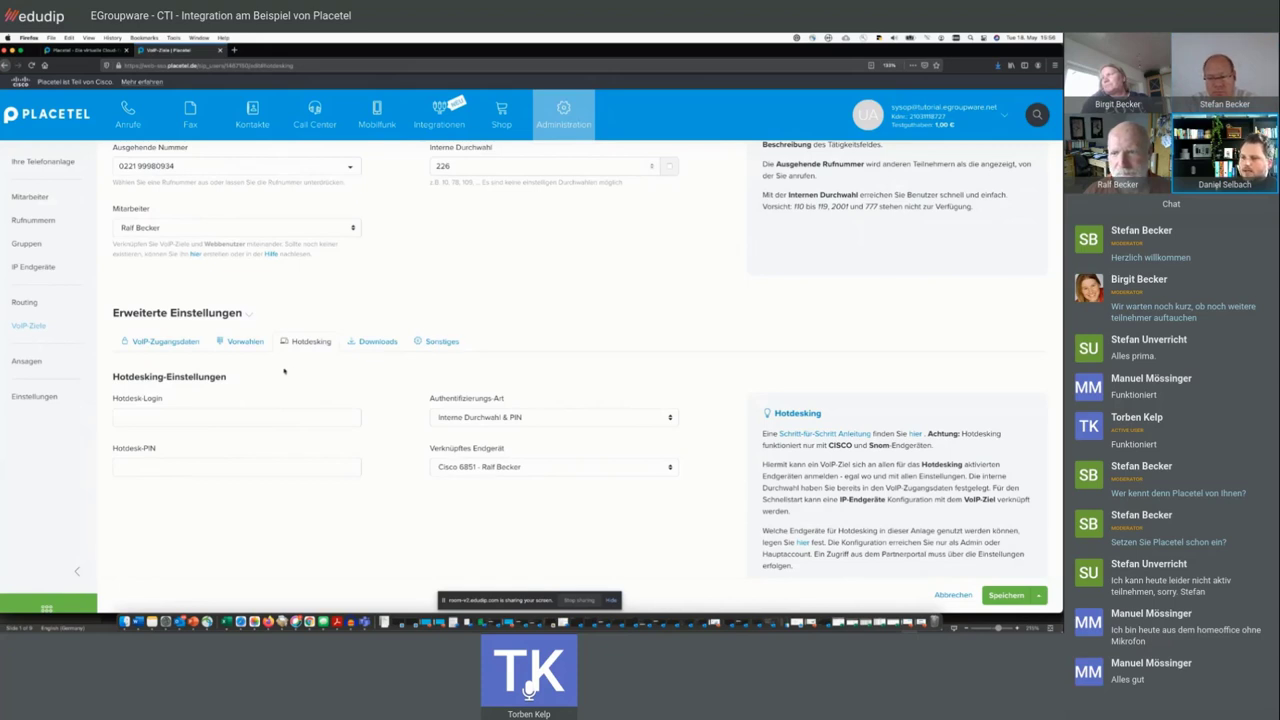
# - Copy the first VoIP target's phone number from the list, then open the IP Endgeräte overview
pyautogui.click(42, 326)
pyautogui.scroll(-2, 230, 462)
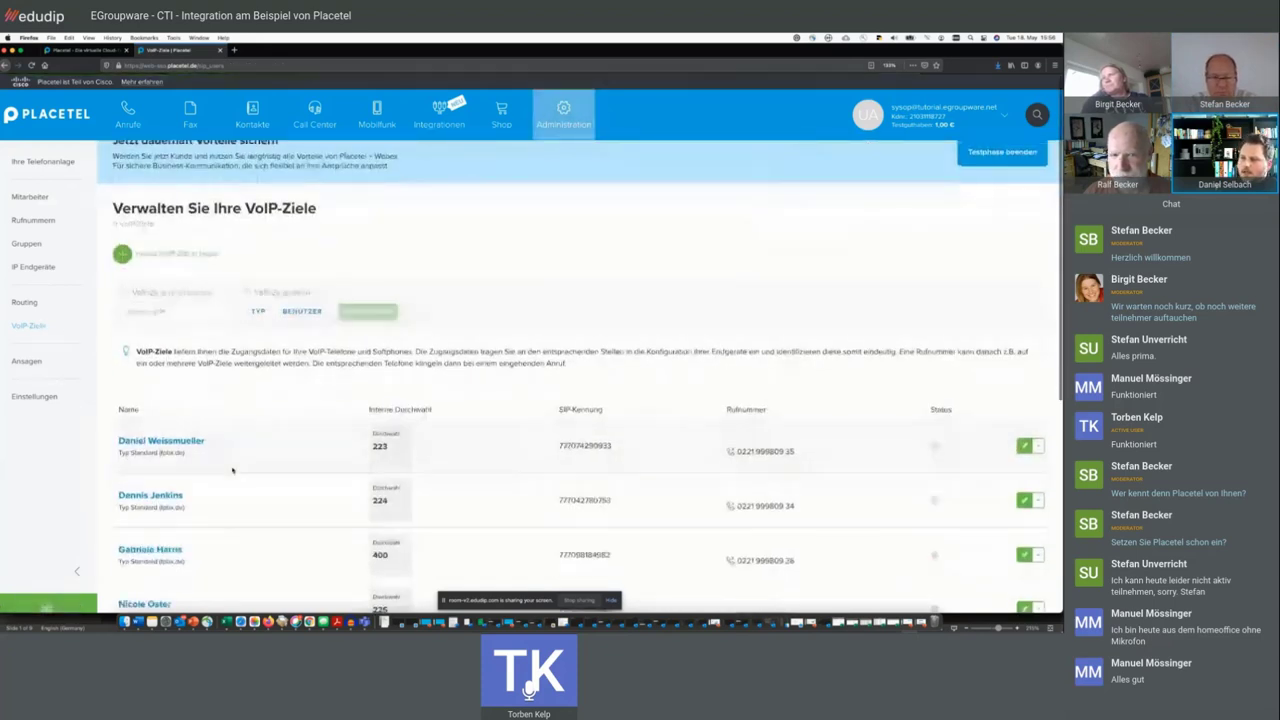
pyautogui.moveTo(206, 414); pyautogui.dragTo(118, 415)
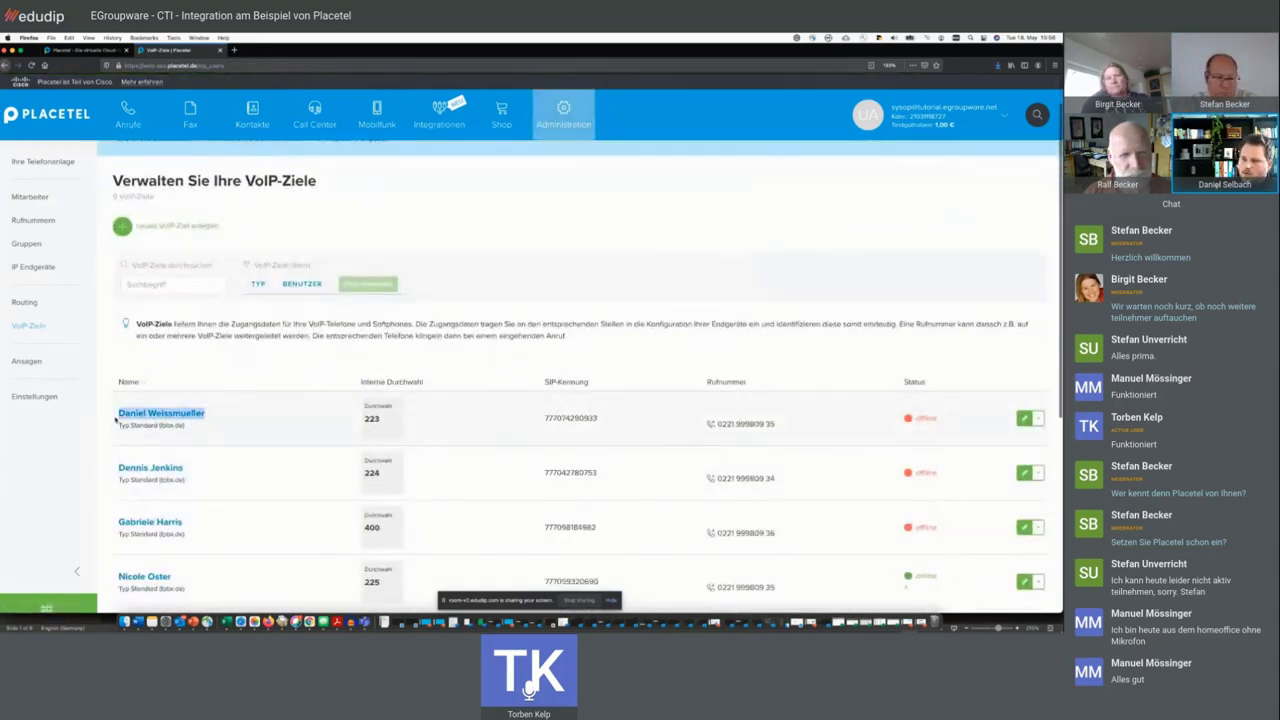
pyautogui.click(251, 414)
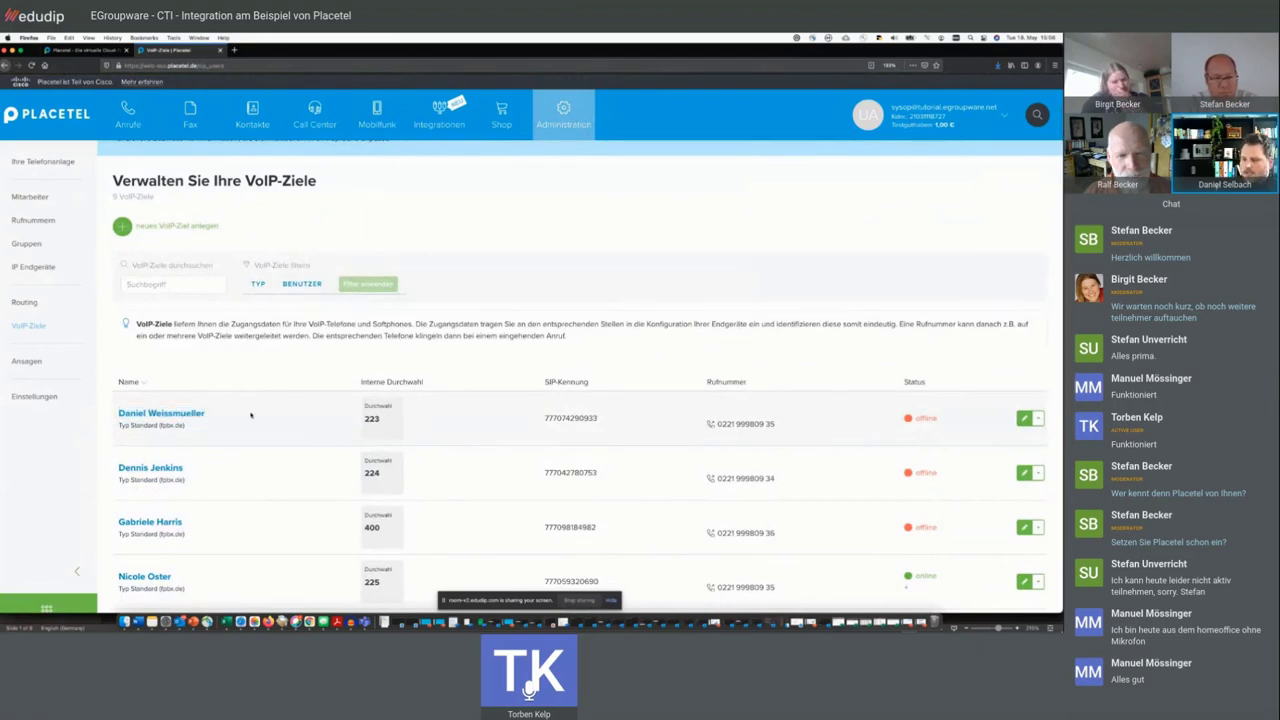
pyautogui.click(728, 425)
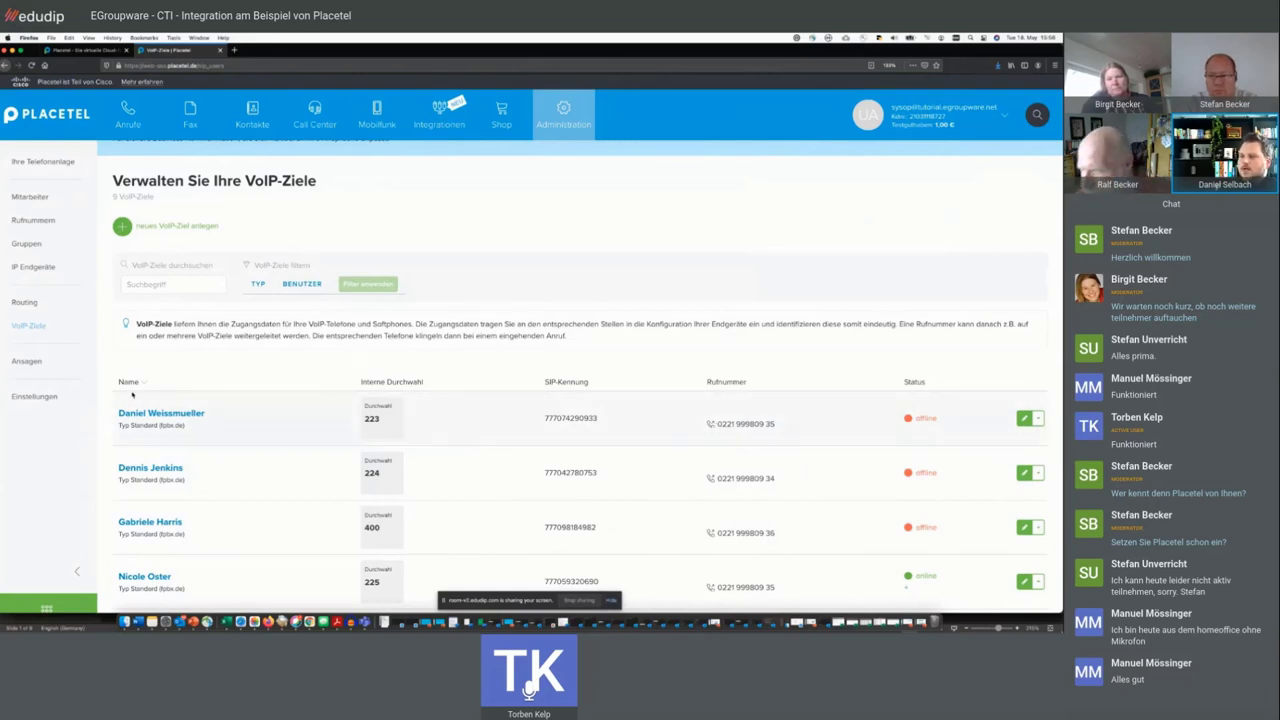
pyautogui.click(41, 268)
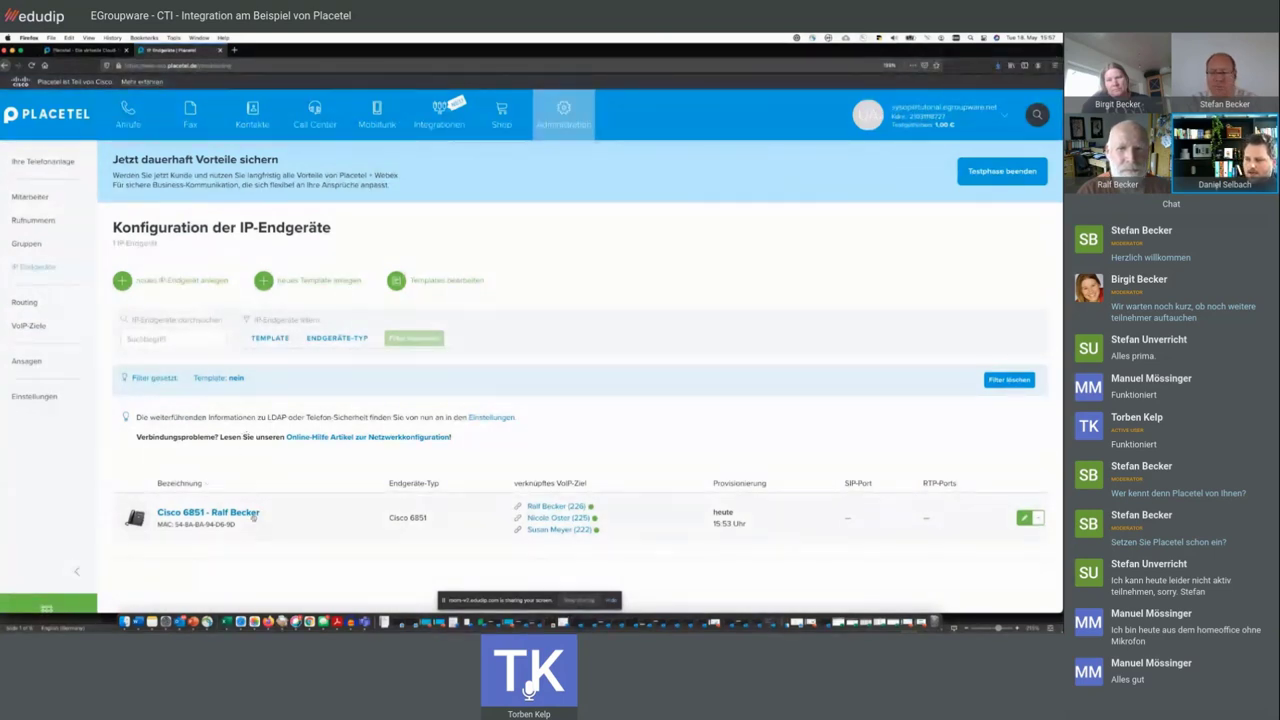
# - Open the edit page of the Cisco 6851 row in the IP-Endgeräte list
pyautogui.moveTo(258, 516); pyautogui.dragTo(160, 518)
pyautogui.click(620, 538)
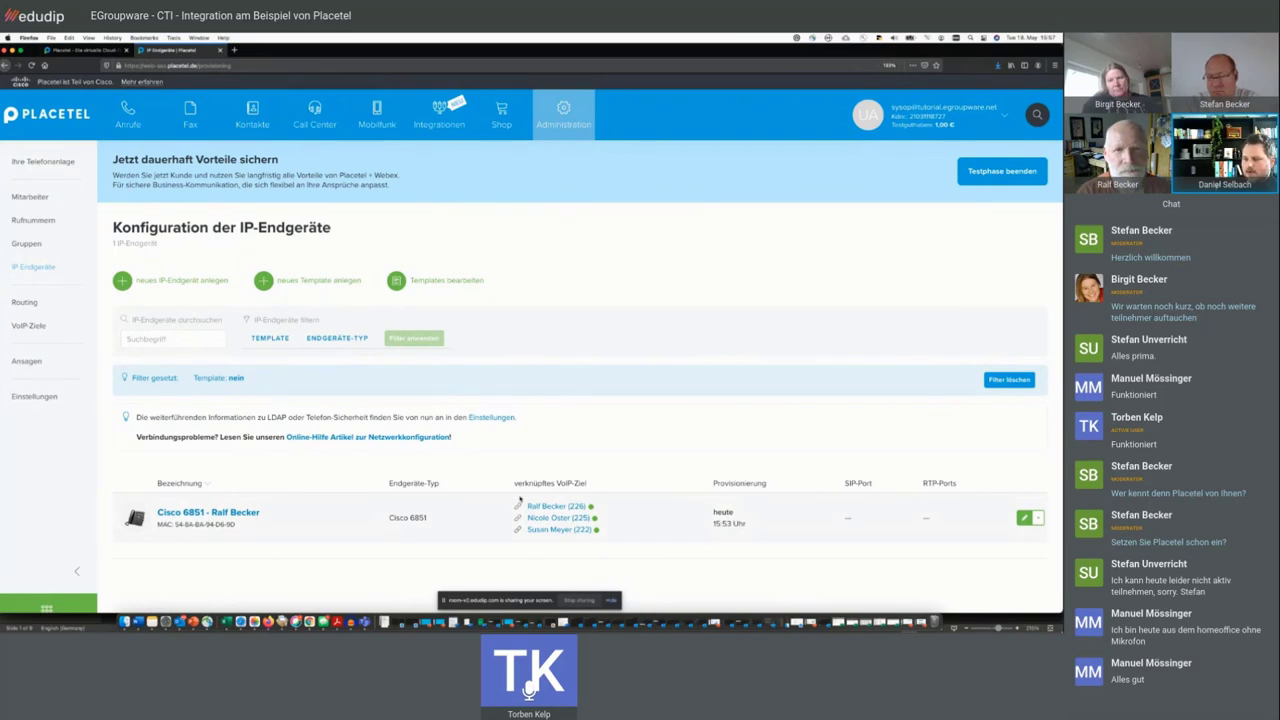
pyautogui.click(1023, 517)
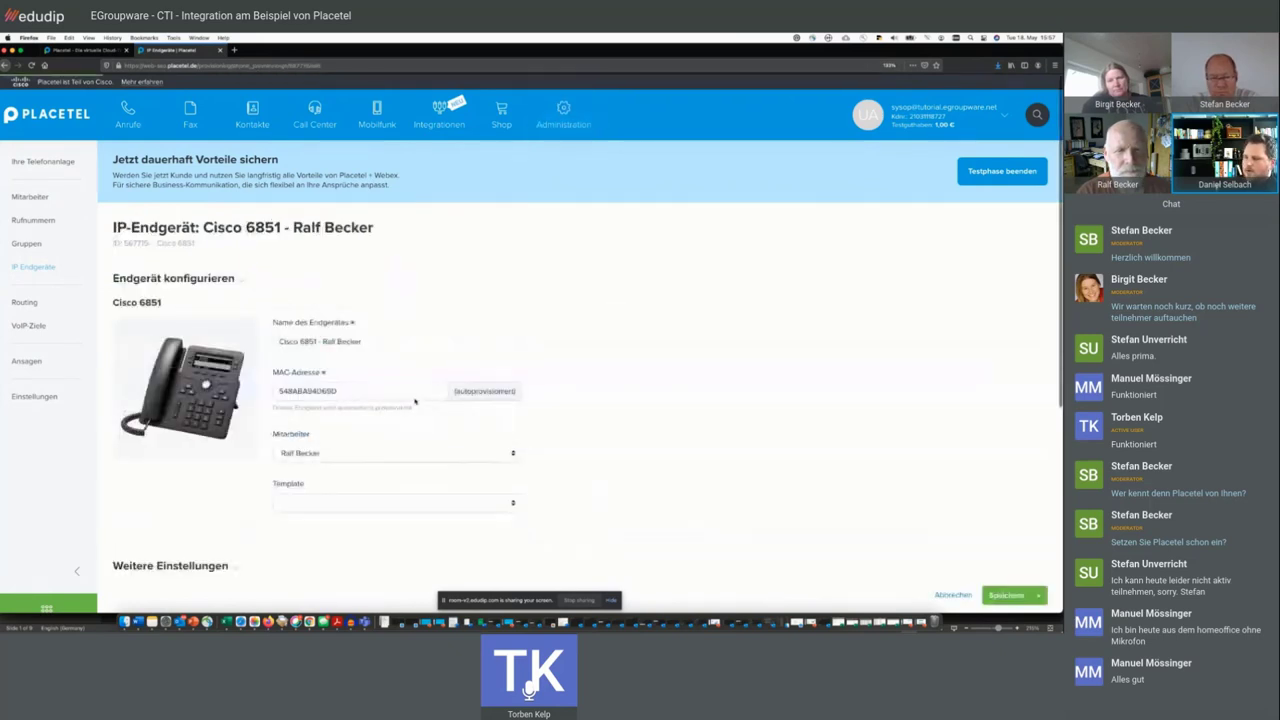
# - Review the Cisco 6851's Funktionstasten, Personalisieren, Telefonie and Verknüpfte VoIP-Ziele tabs, then open Gruppen
pyautogui.scroll(-3, 415, 401)
pyautogui.click(265, 207)
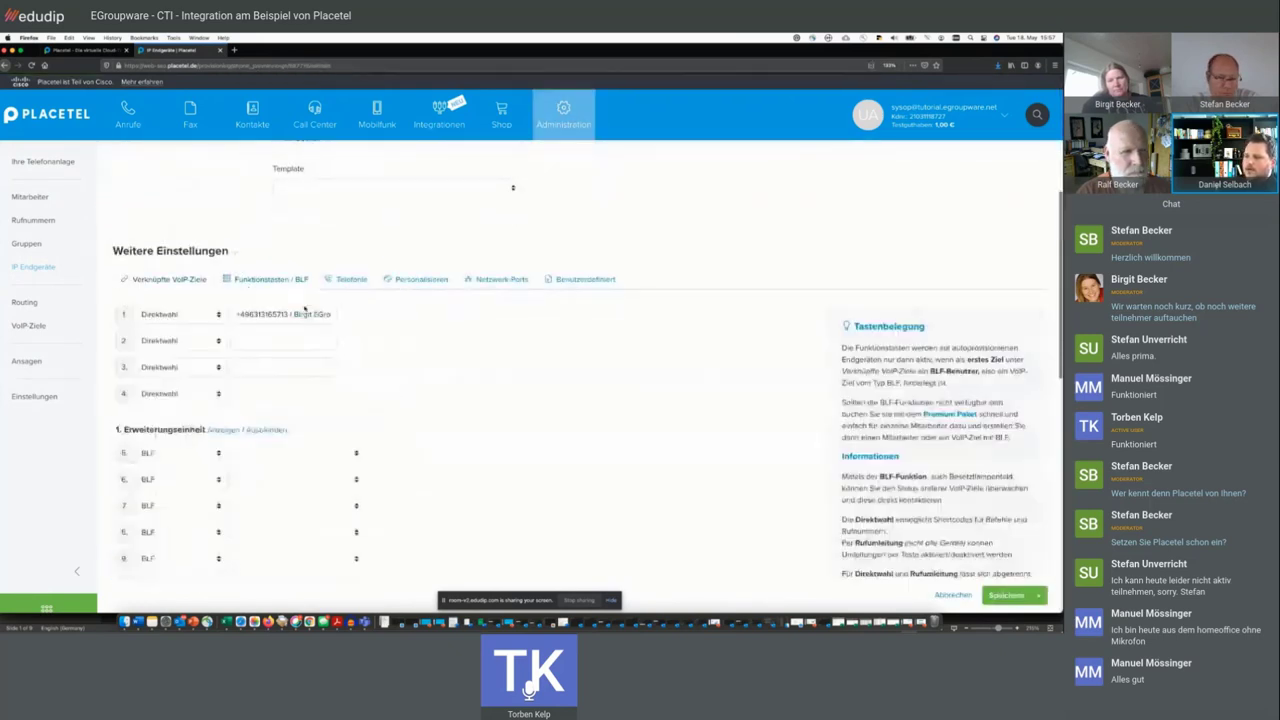
pyautogui.click(421, 281)
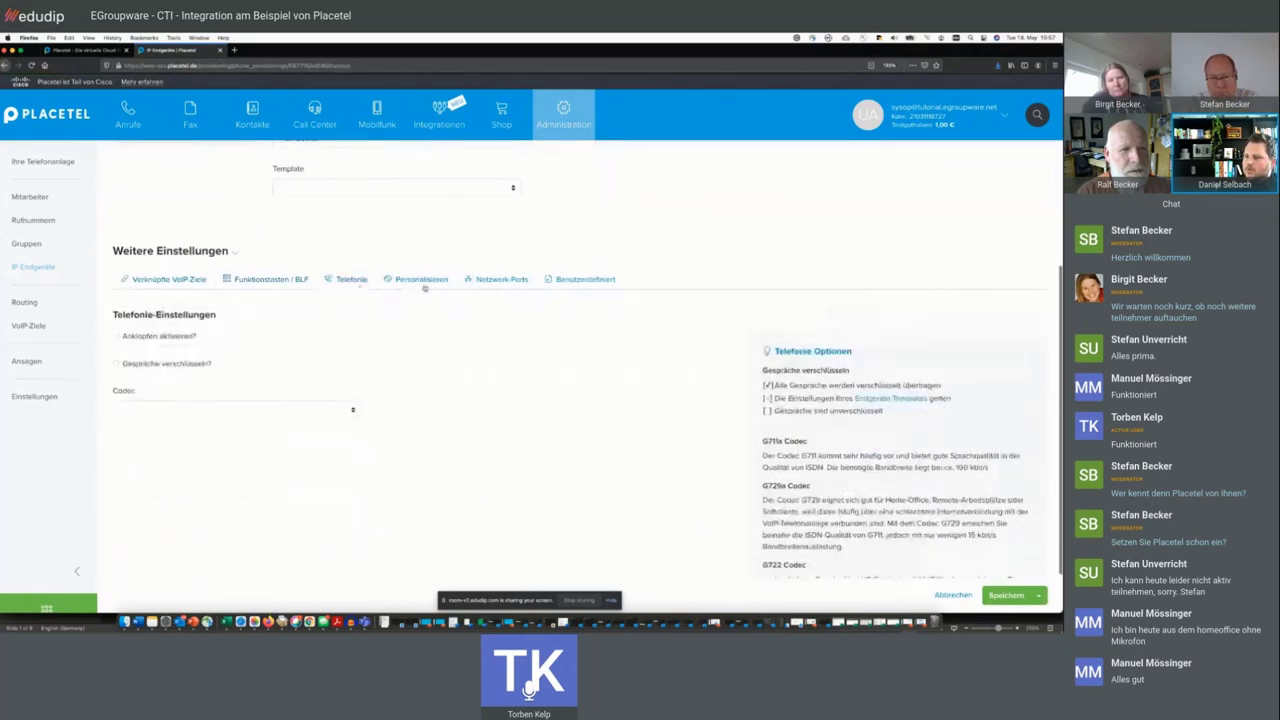
pyautogui.click(346, 292)
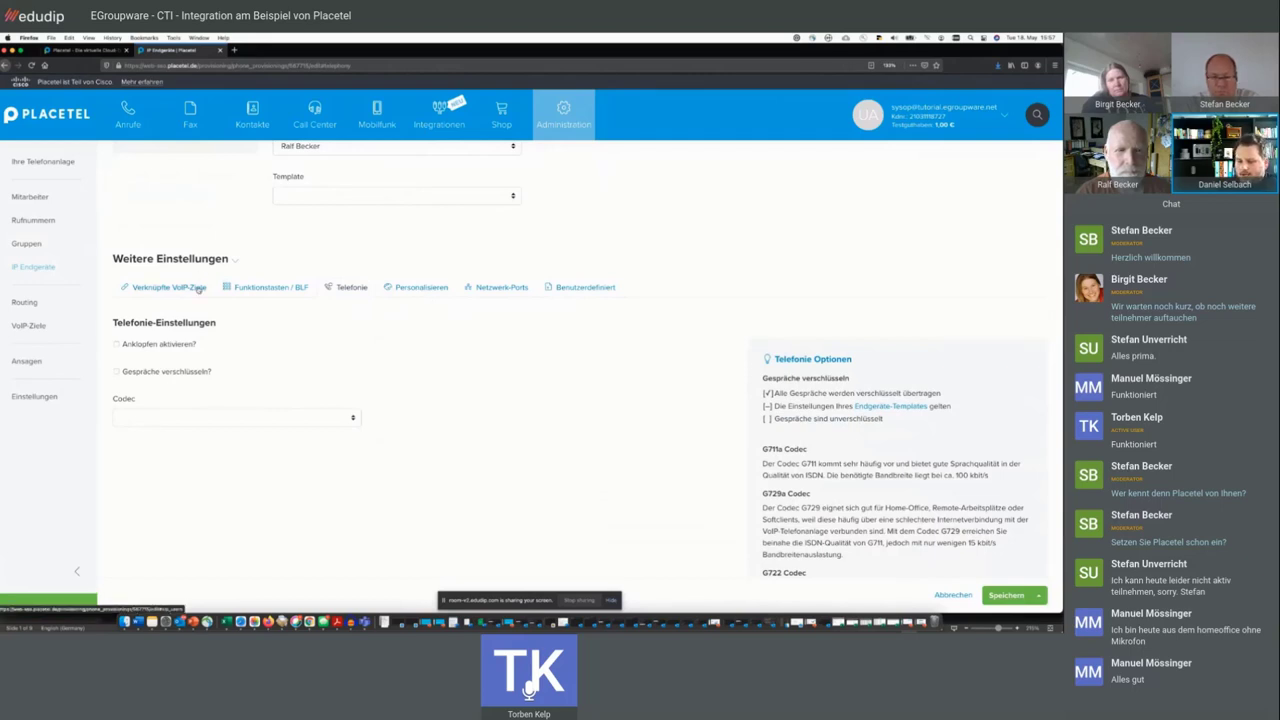
pyautogui.click(198, 288)
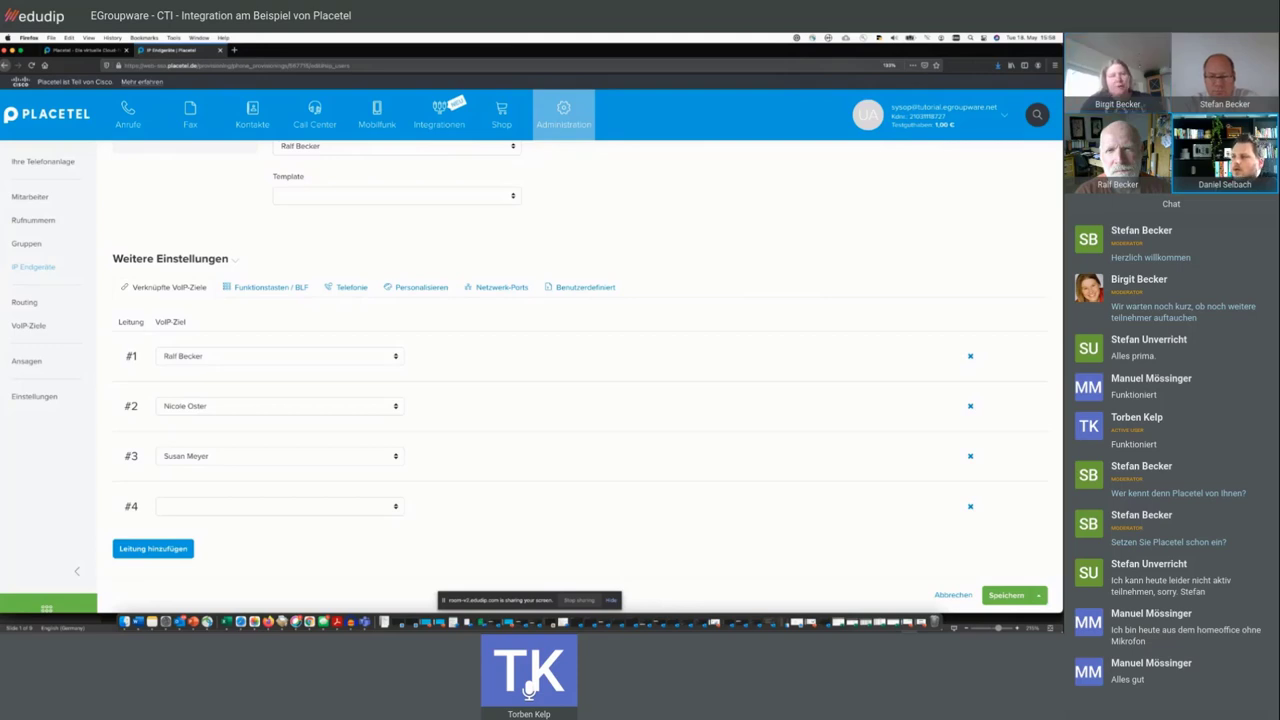
pyautogui.scroll(5, 630, 257)
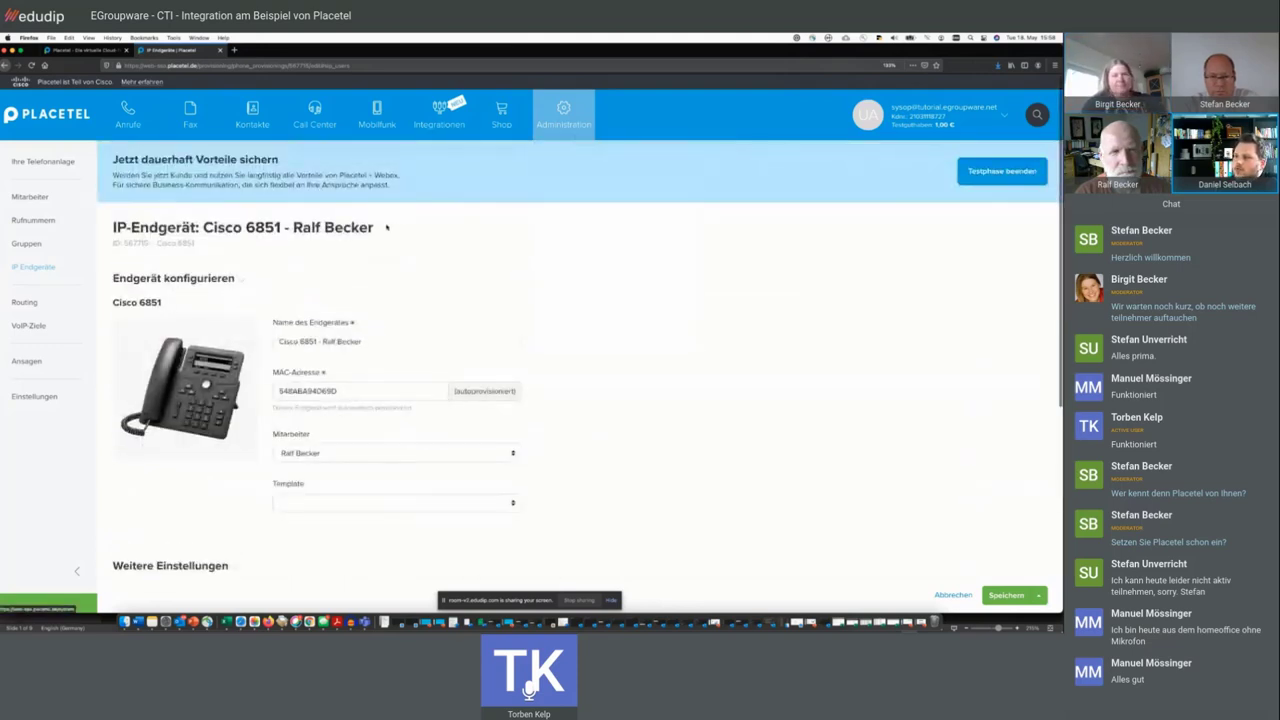
pyautogui.click(40, 245)
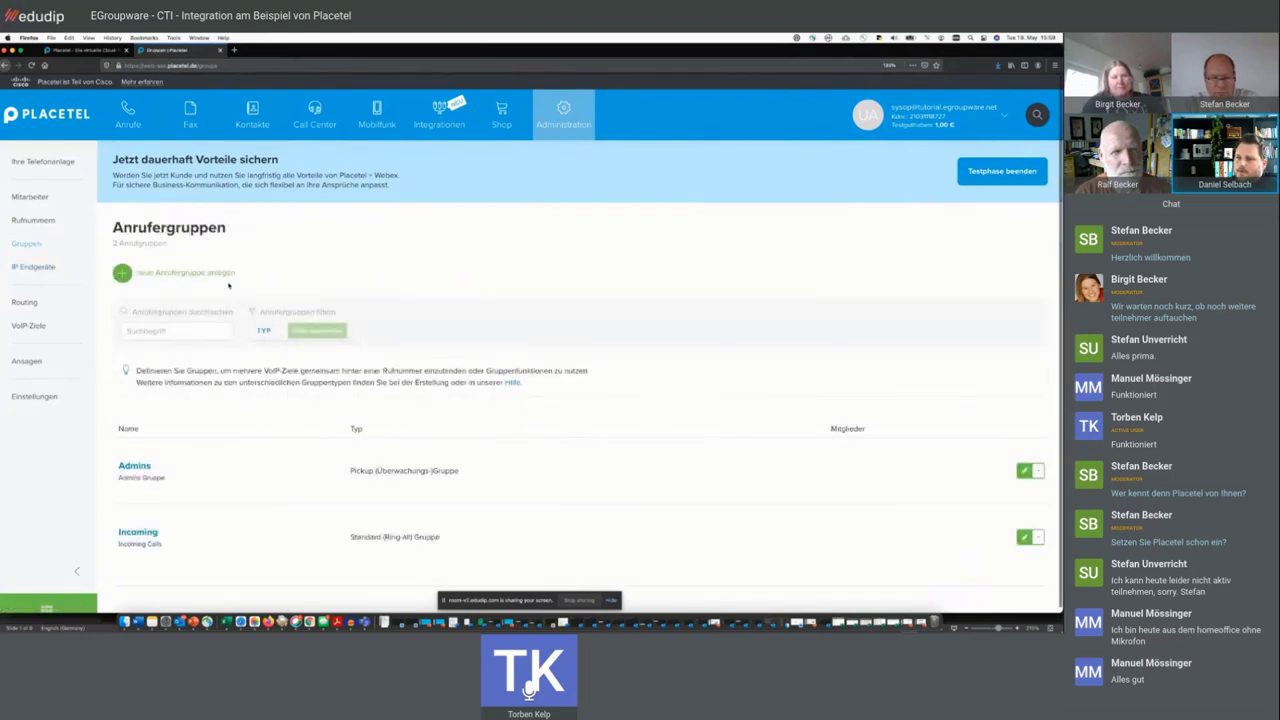
# - Start a new ring-all call group and name it 'Support Gruppe'
pyautogui.click(226, 273)
pyautogui.click(225, 362)
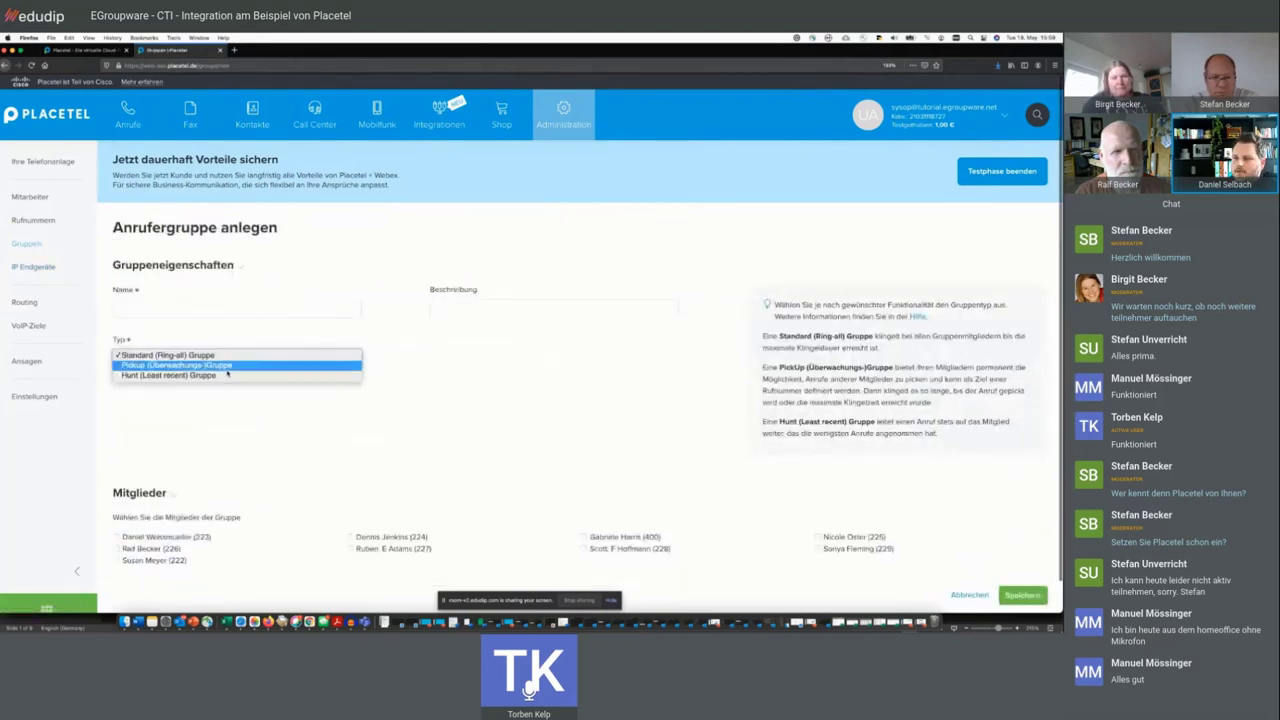
pyautogui.click(175, 362)
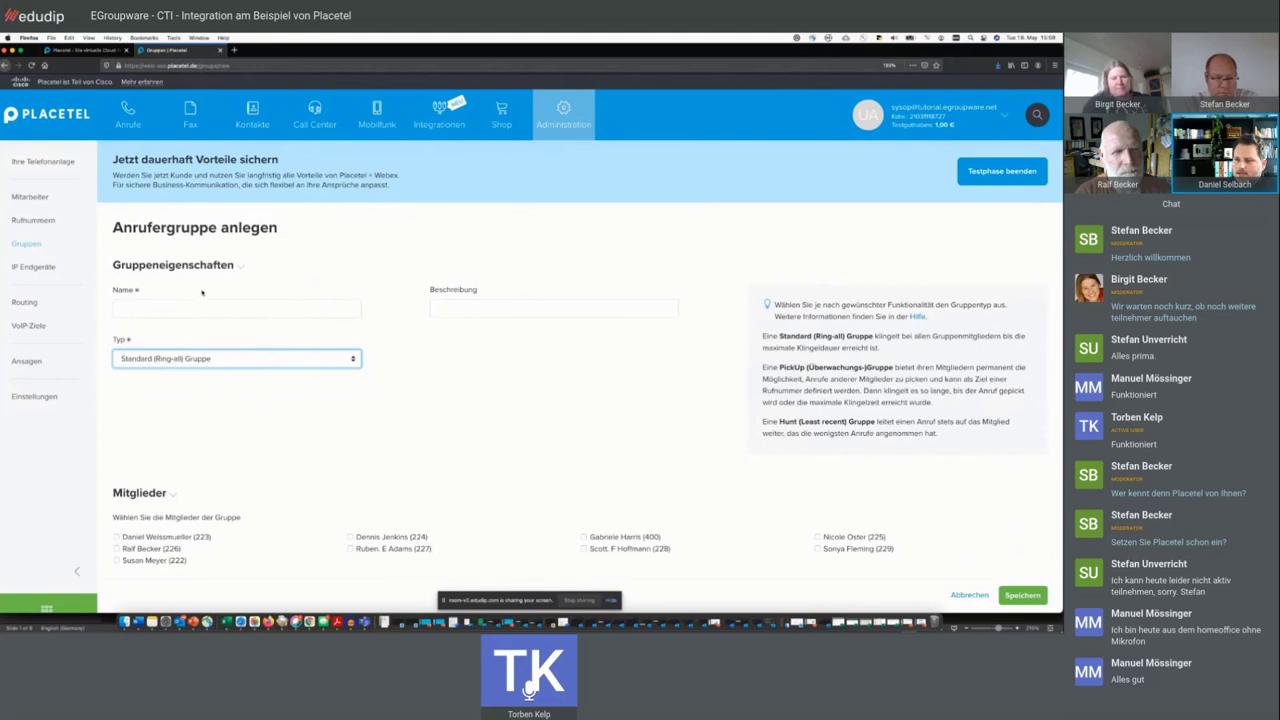
pyautogui.click(191, 306)
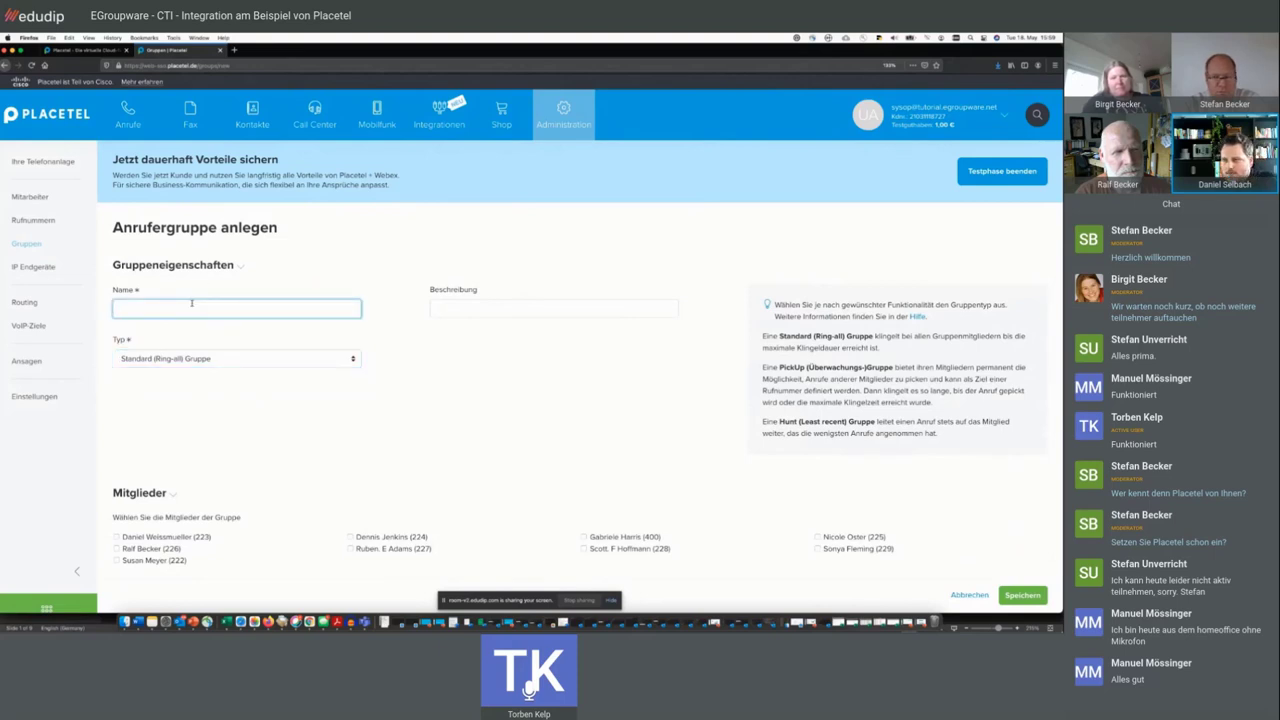
pyautogui.write('Dan')
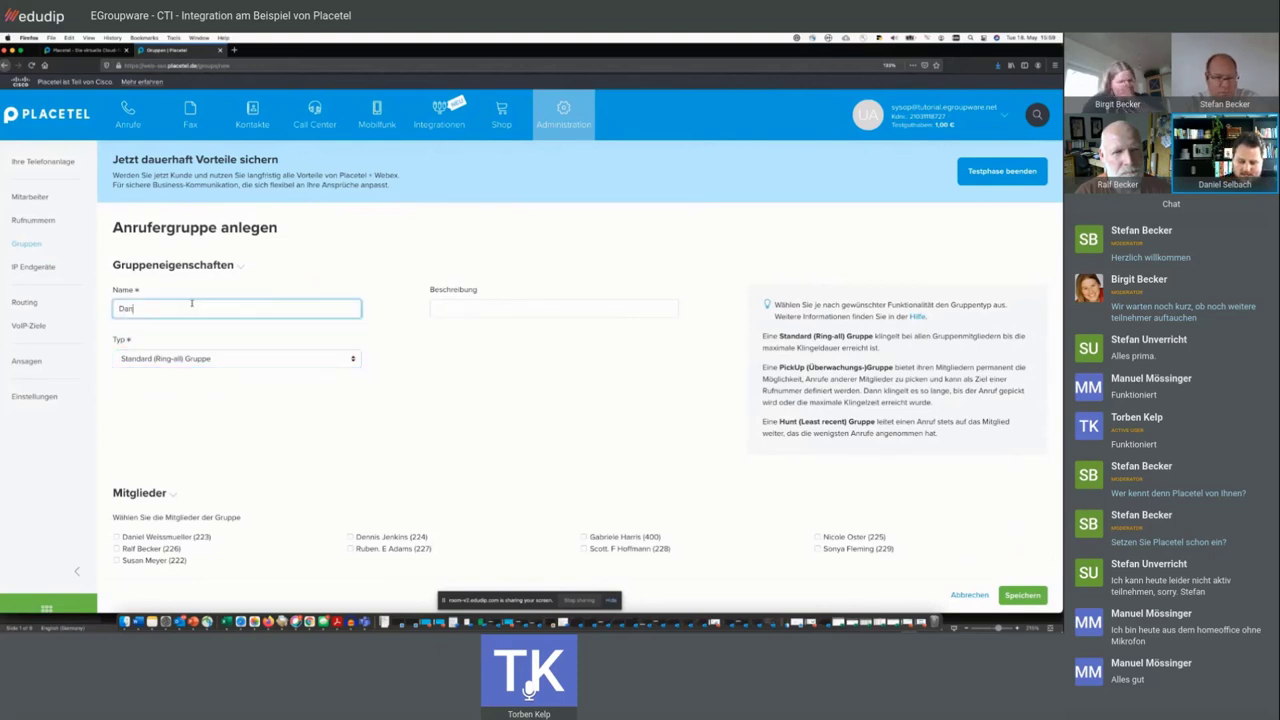
pyautogui.write('iel Grupp')
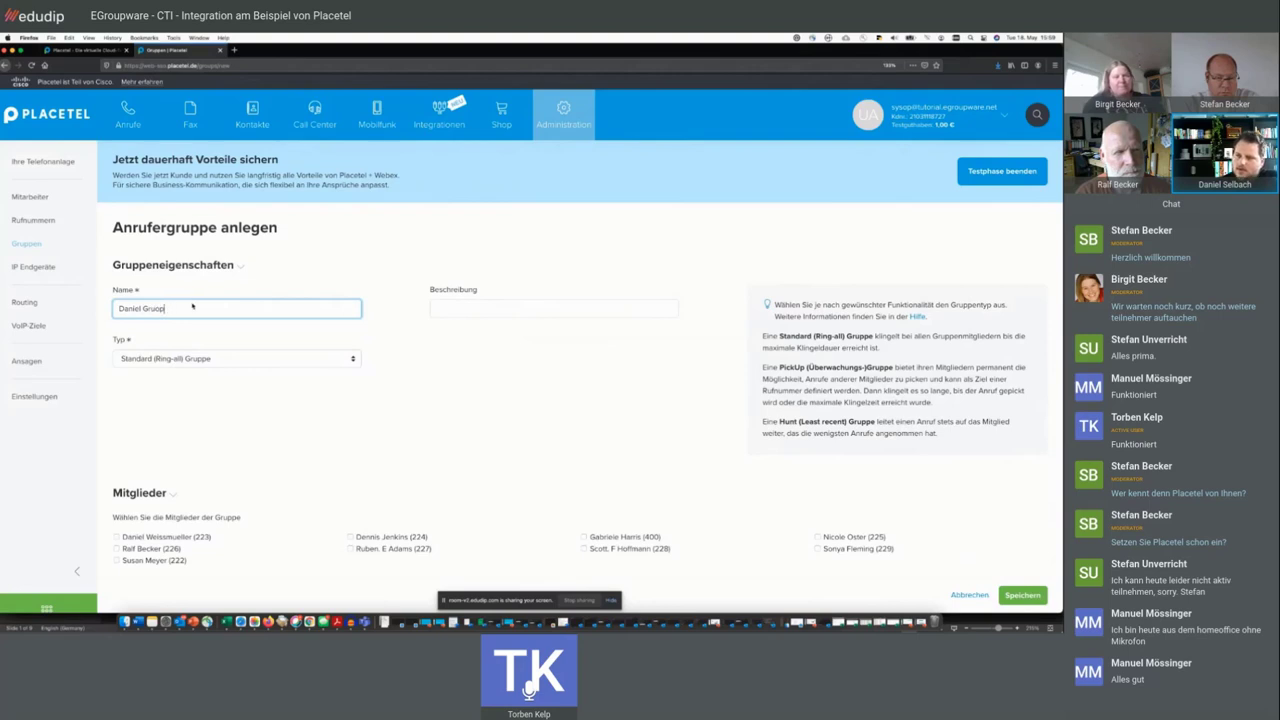
pyautogui.write('e')
pyautogui.scroll(-1, 193, 306)
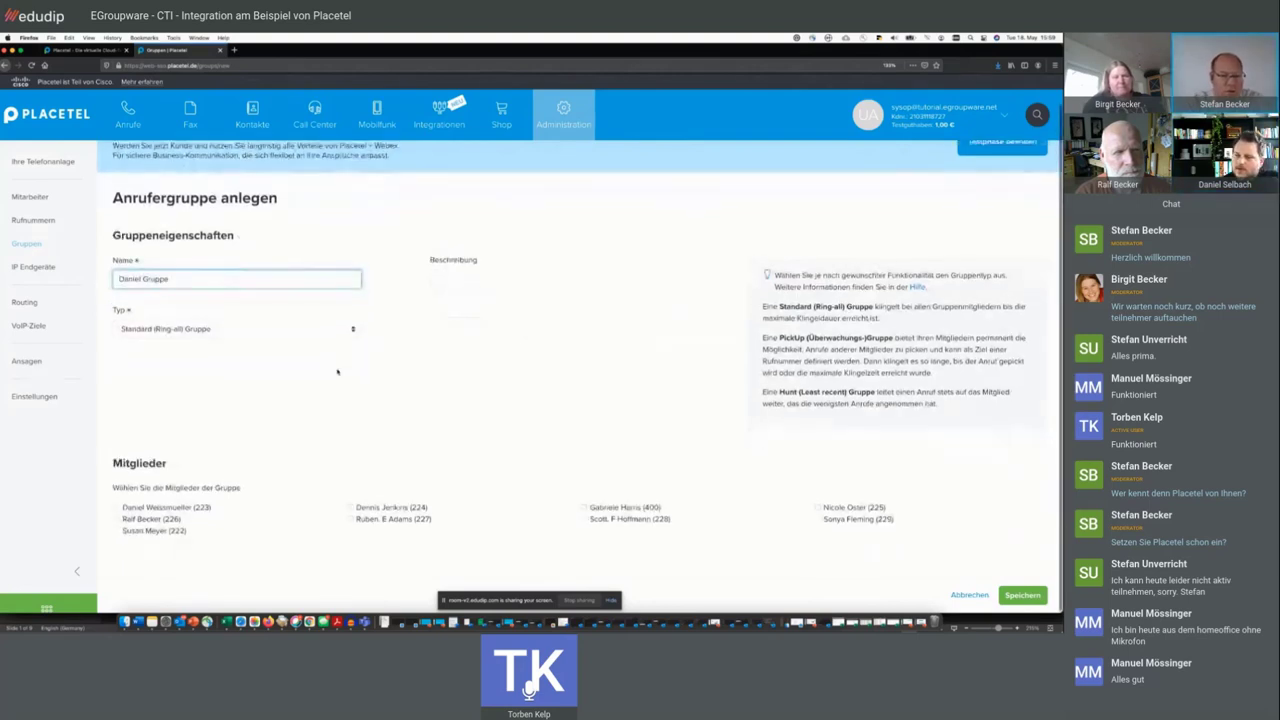
pyautogui.hotkey('ctrl', 'a')
pyautogui.write('S')
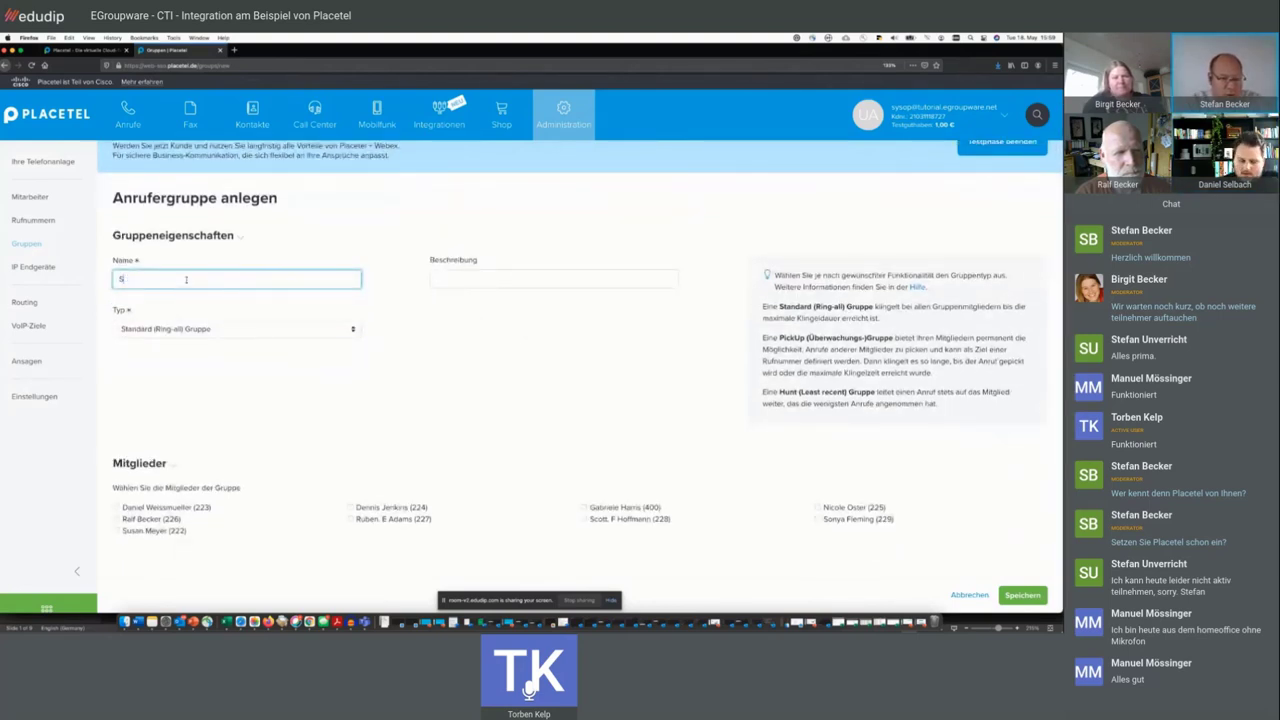
pyautogui.write('upport Gruppe')
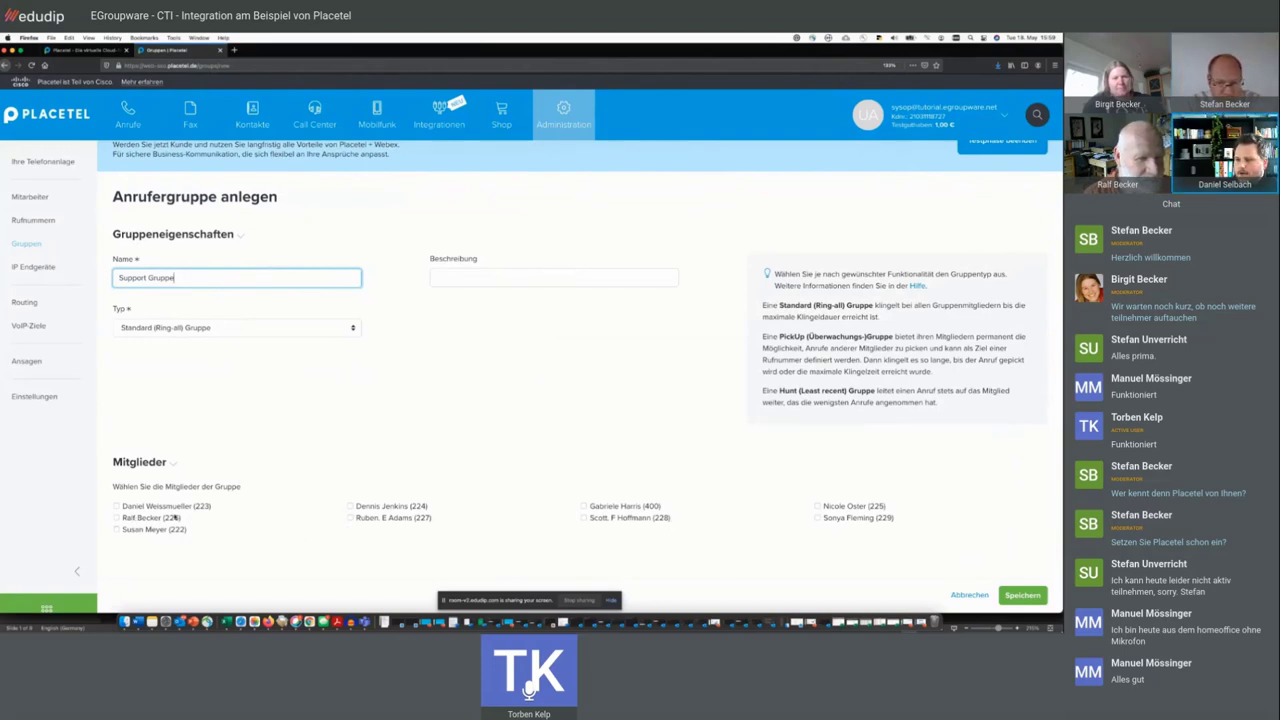
# - Add extensions 226, 225 and 222 as members and save the group
pyautogui.click(117, 518)
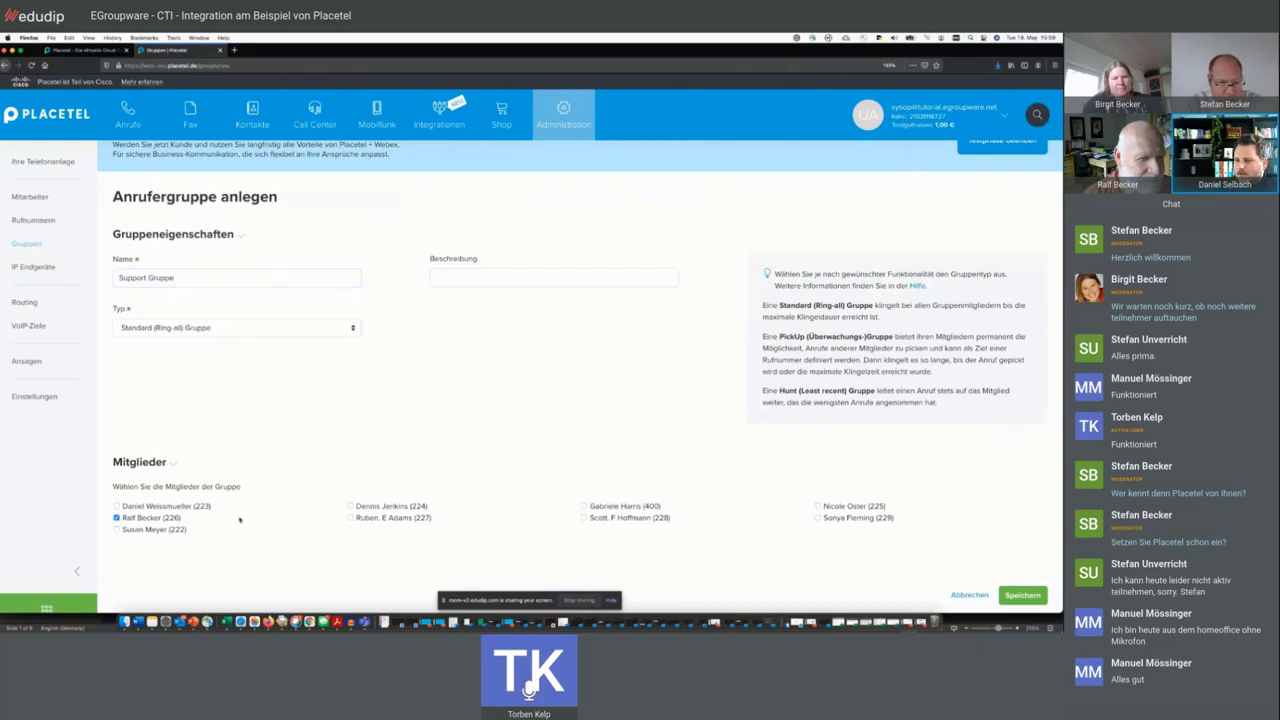
pyautogui.click(817, 507)
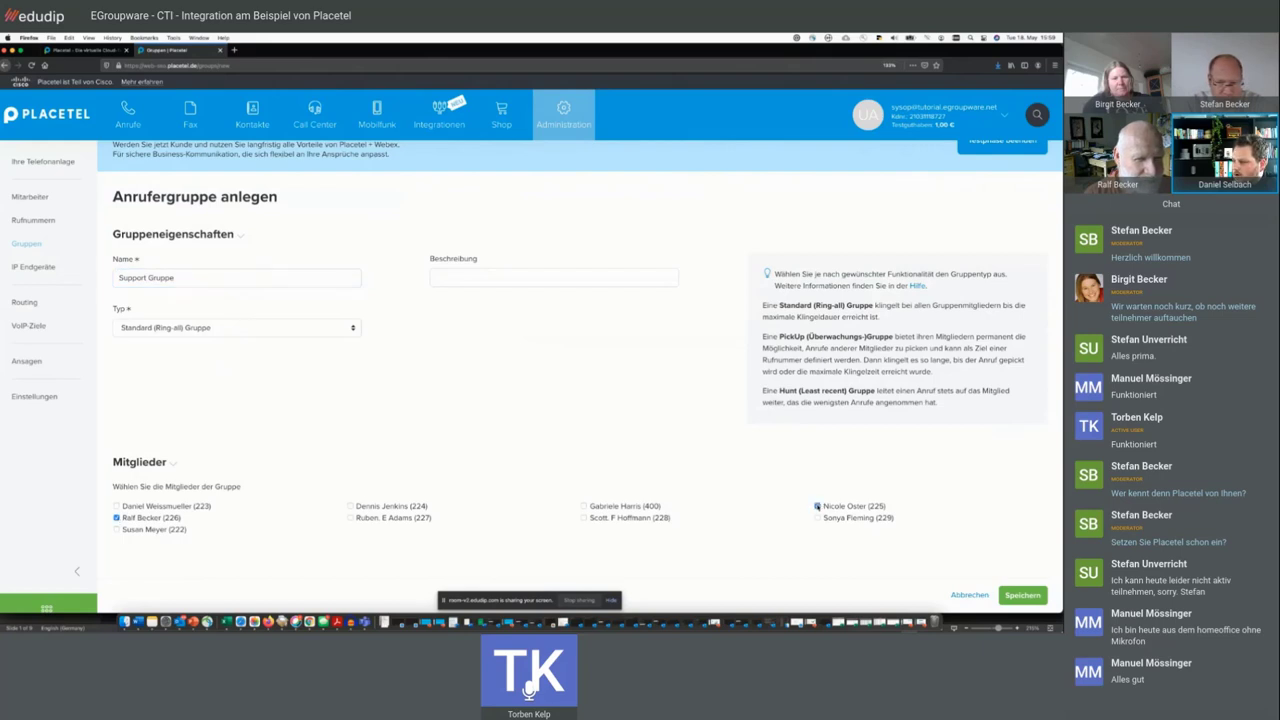
pyautogui.click(116, 530)
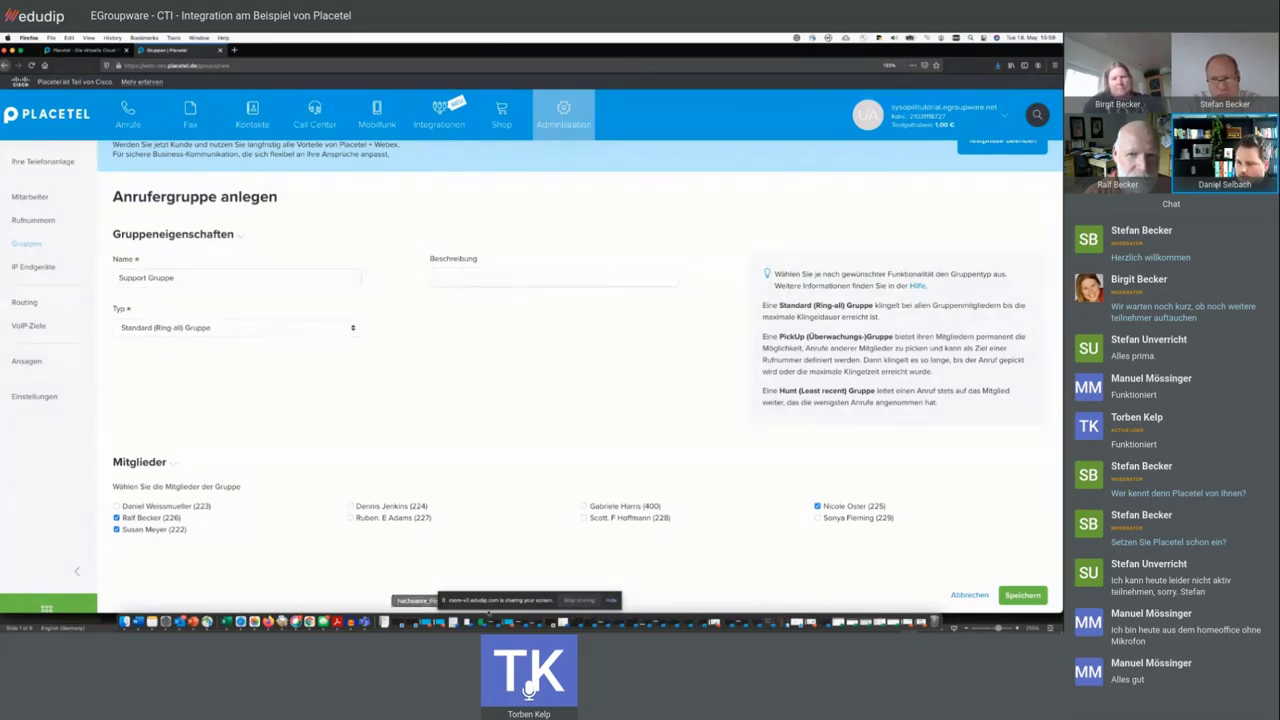
pyautogui.moveTo(185, 533); pyautogui.dragTo(163, 519)
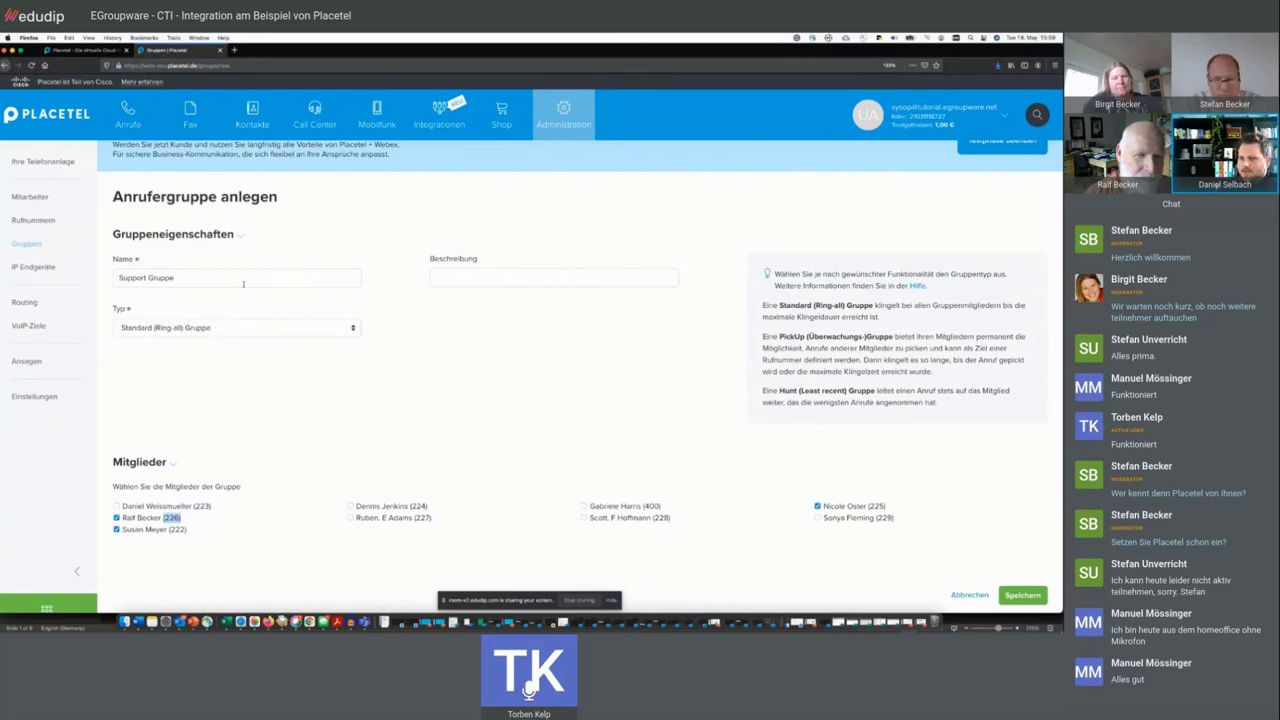
pyautogui.click(1022, 595)
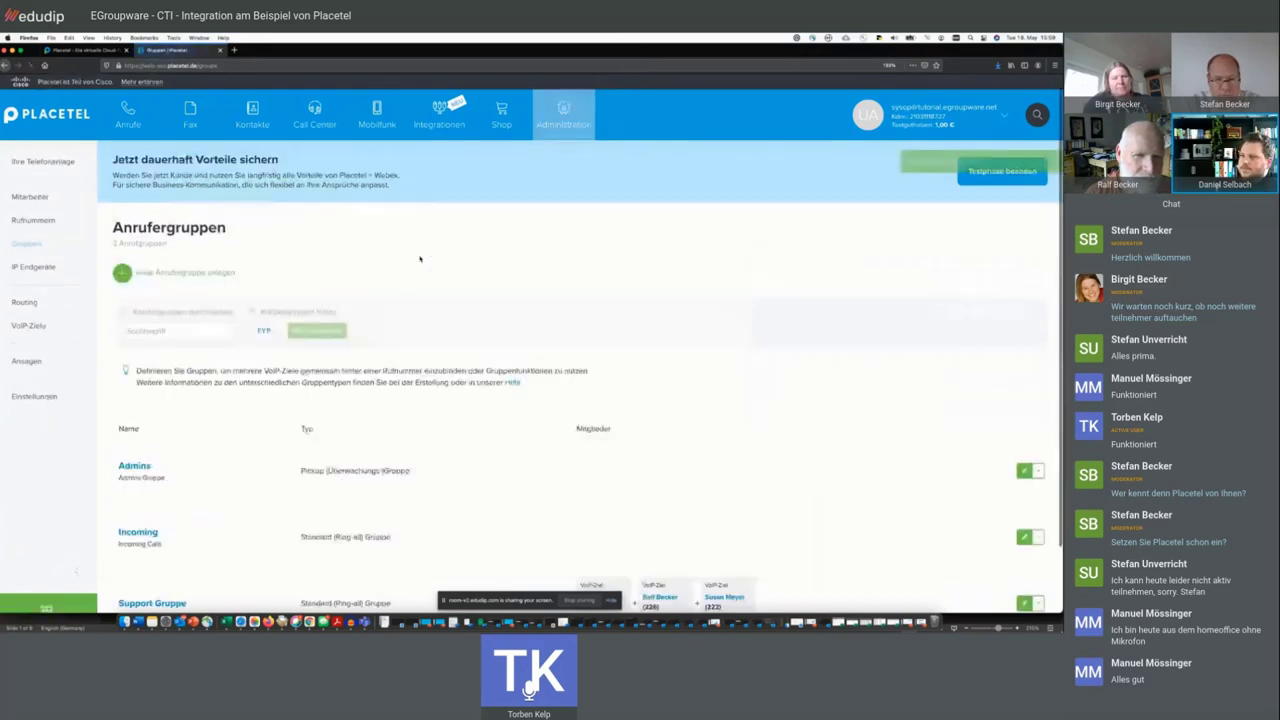
# - Open the routing settings of the first phone number in Rufnummern
pyautogui.moveTo(588, 127)
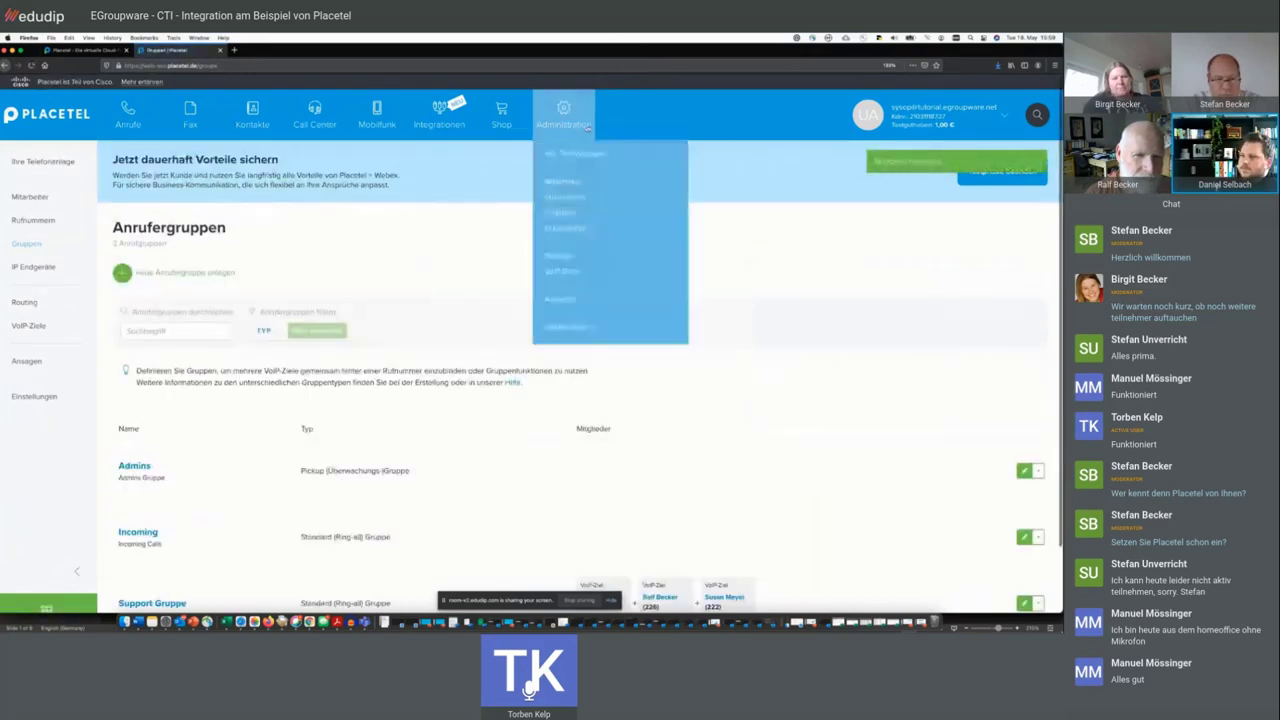
pyautogui.click(562, 197)
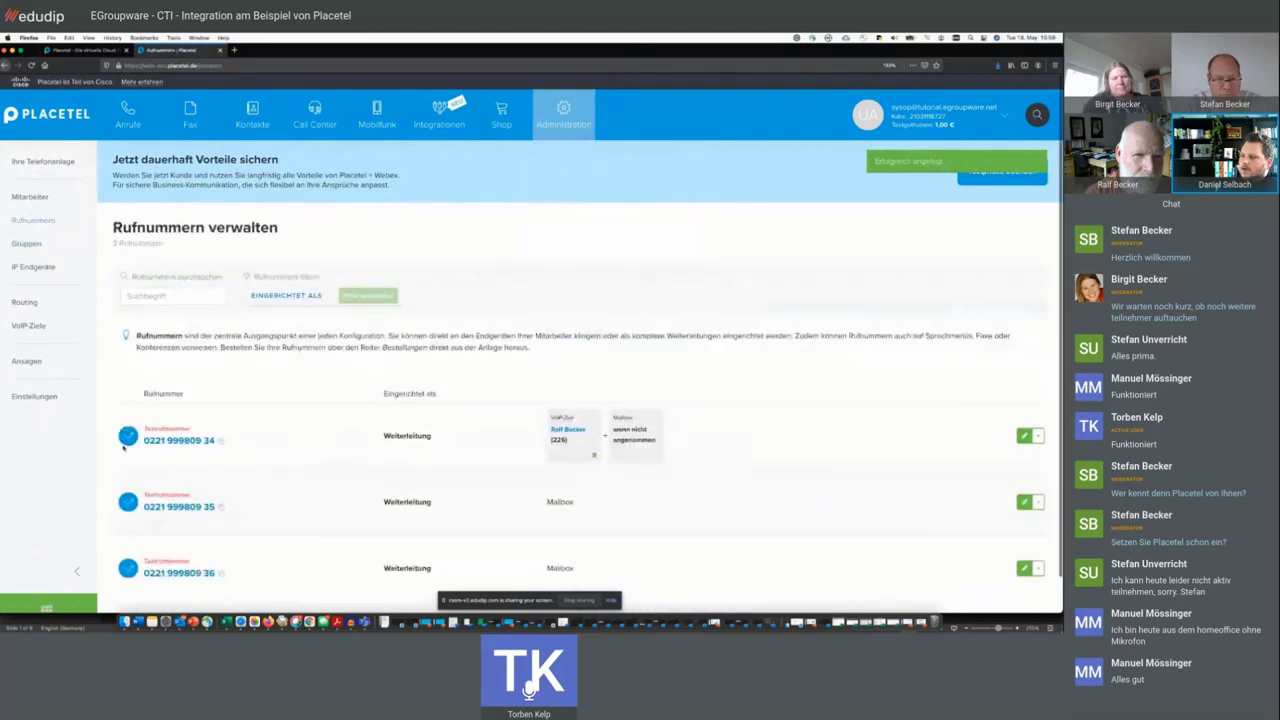
pyautogui.click(1024, 436)
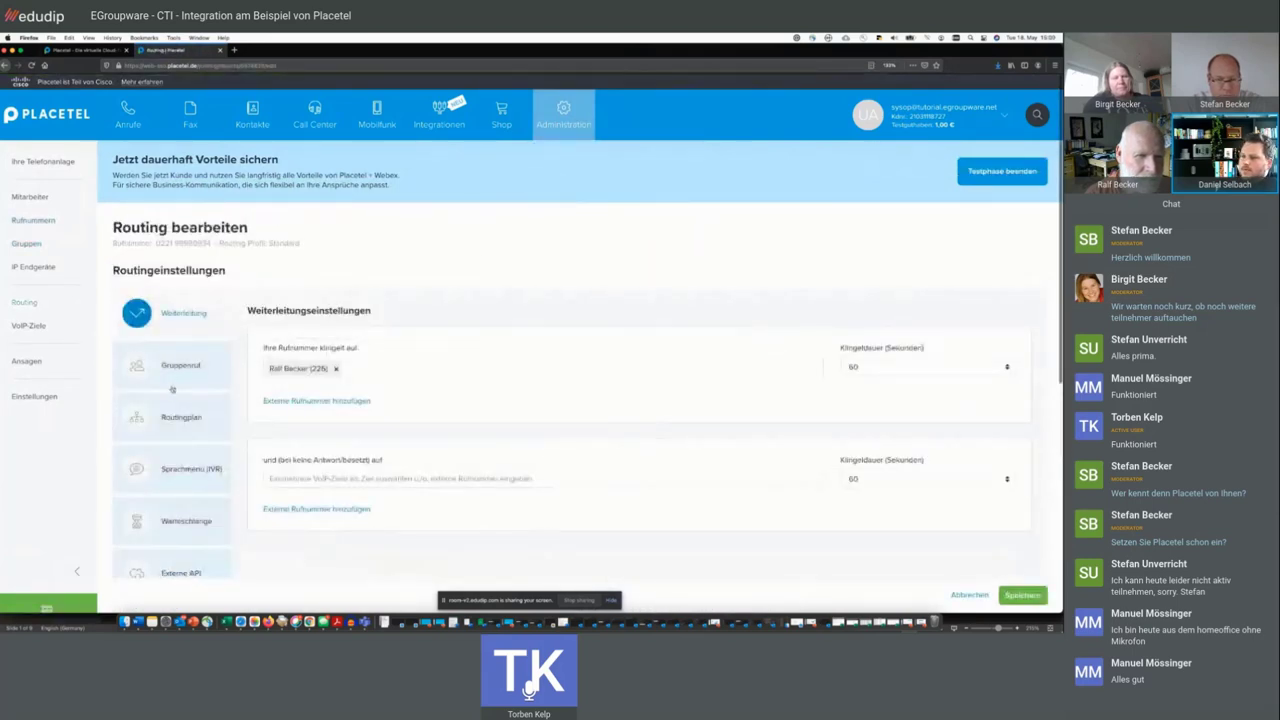
# - Route the number as Gruppenruf to 'Support Gruppe' with Mailbox as the fallback, and save
pyautogui.click(183, 365)
pyautogui.click(372, 351)
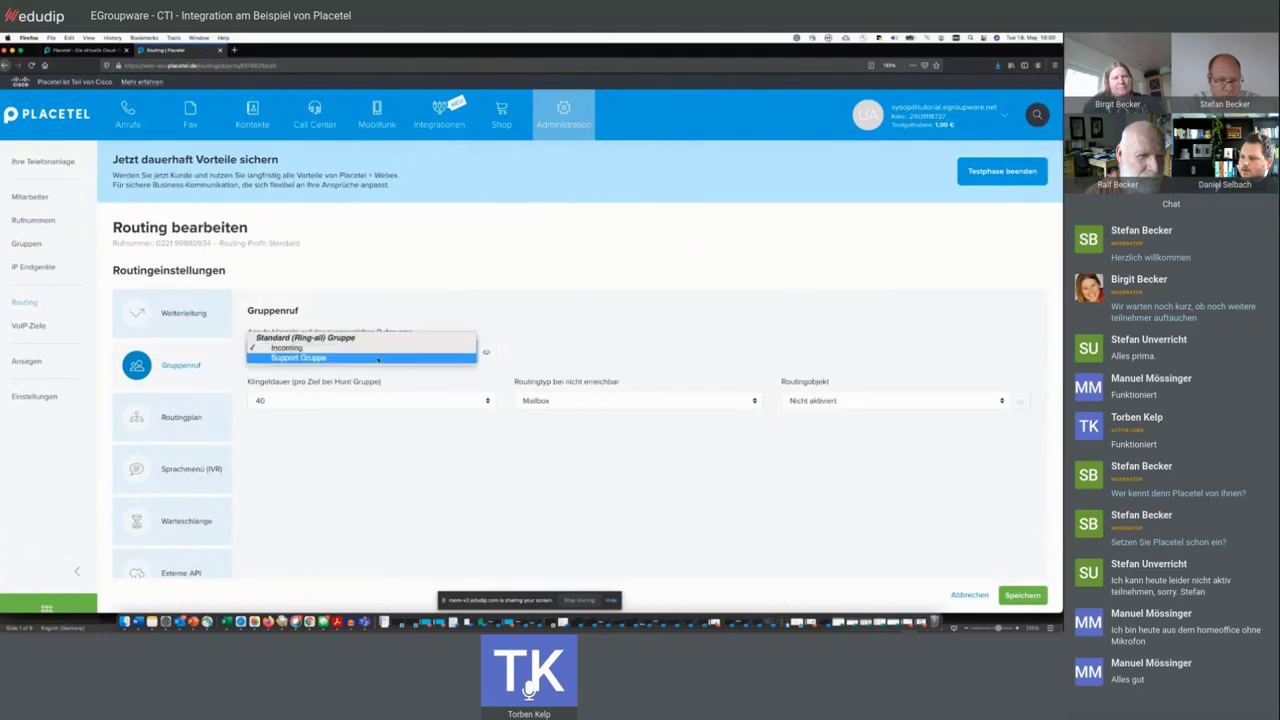
pyautogui.click(374, 362)
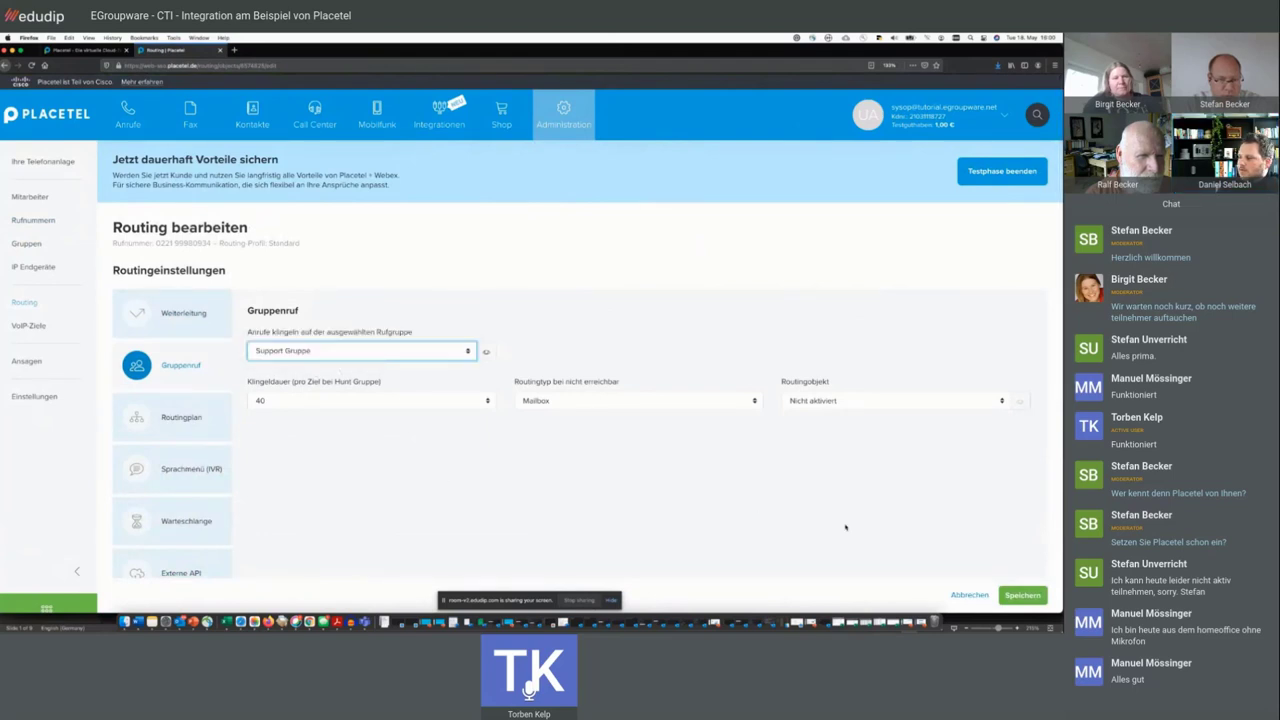
pyautogui.click(612, 401)
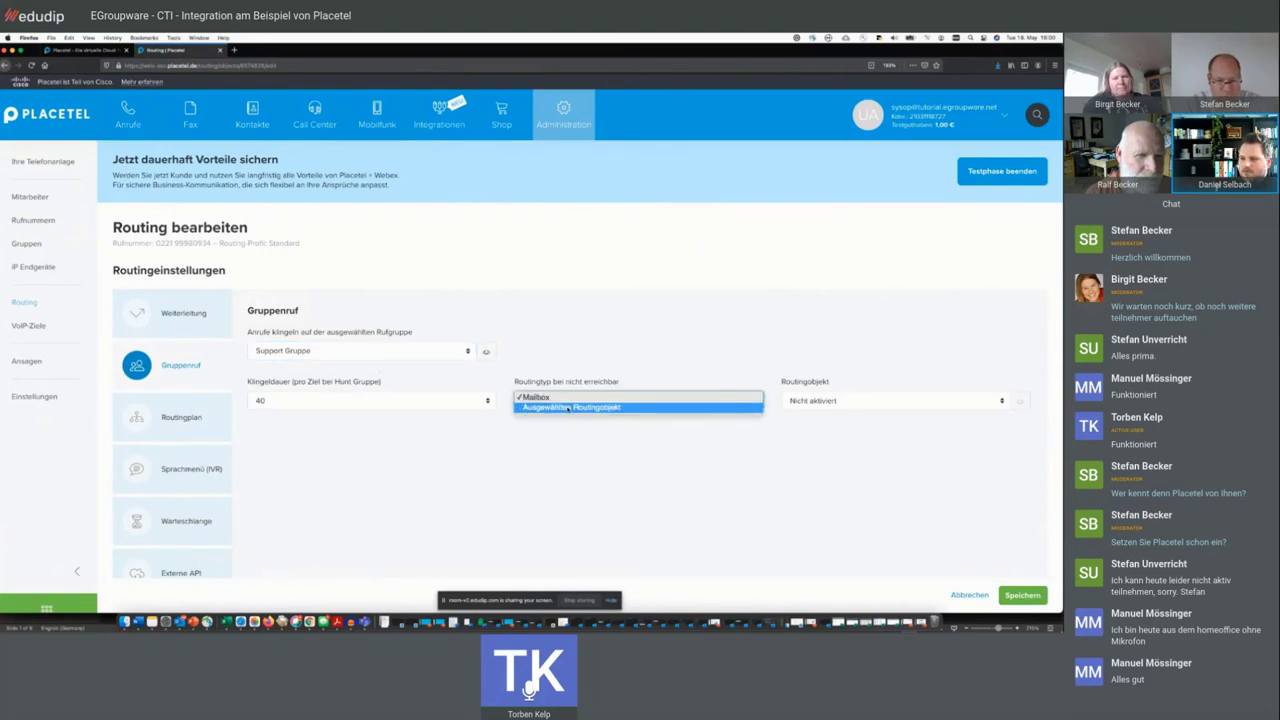
pyautogui.click(612, 437)
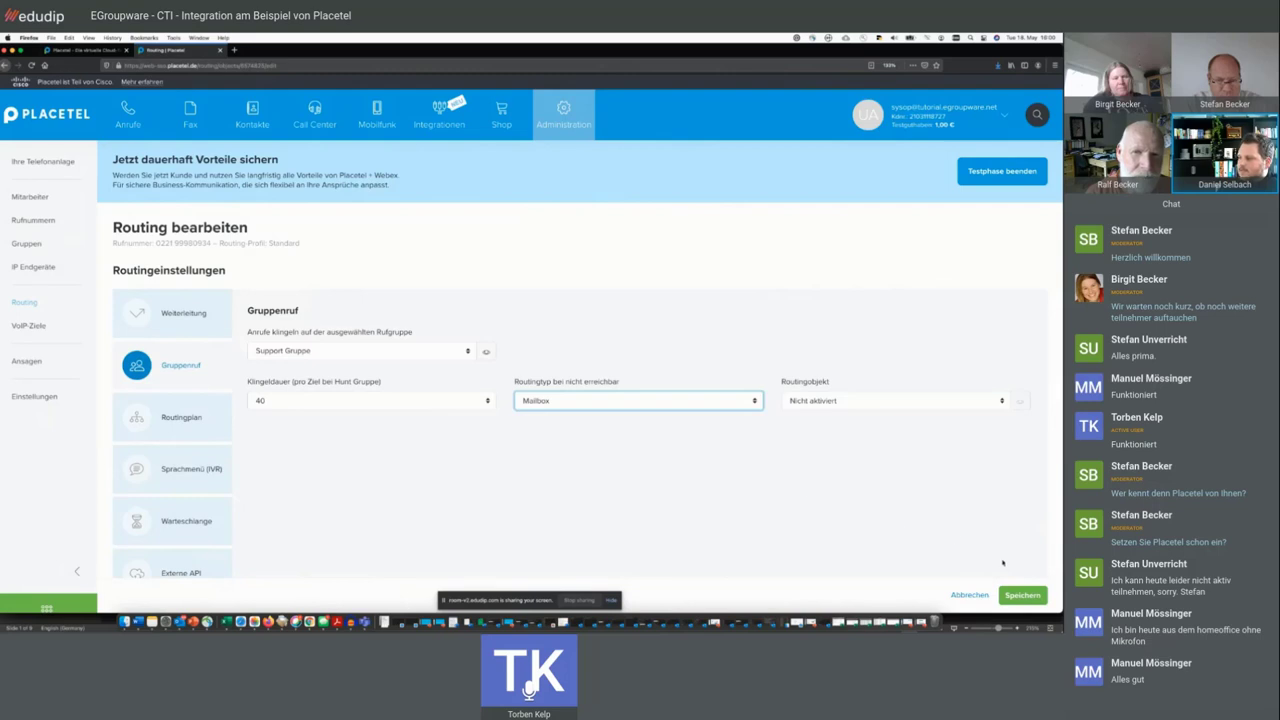
pyautogui.click(1022, 595)
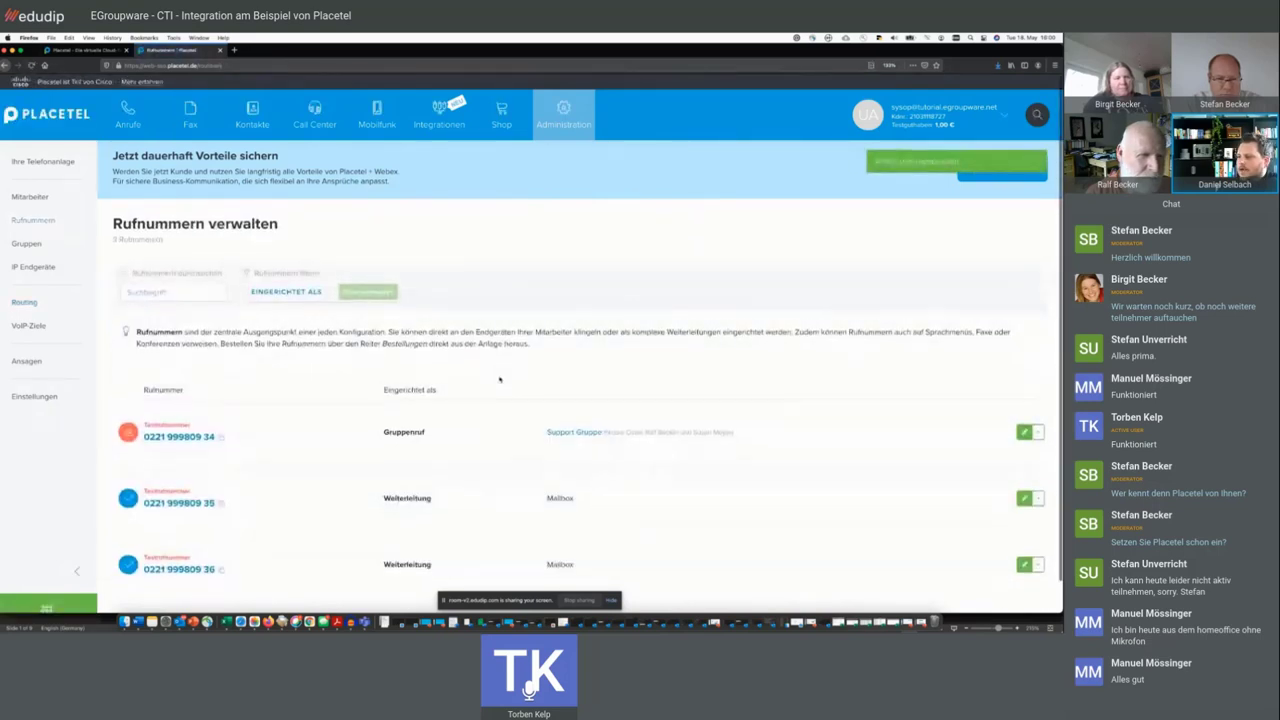
pyautogui.scroll(-1, 462, 392)
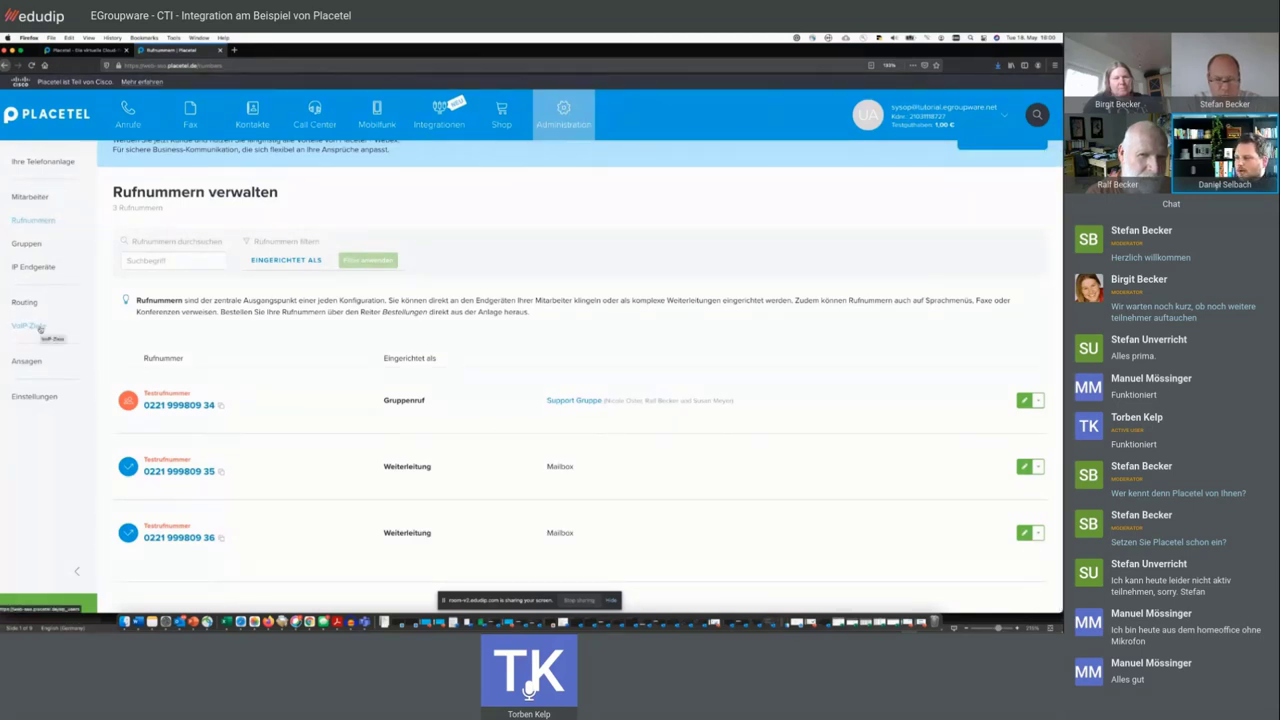
# - Open the VoIP-Ziele list and scroll down to find extension 226
pyautogui.click(40, 327)
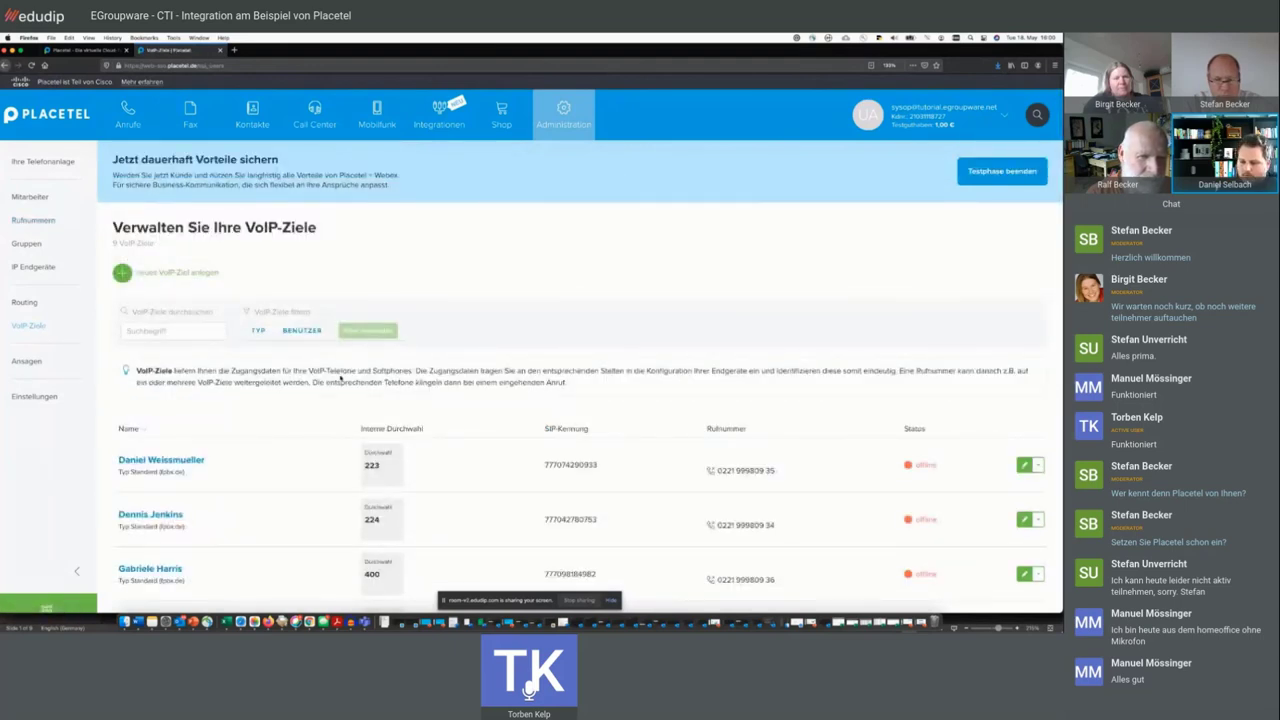
pyautogui.scroll(-5, 340, 378)
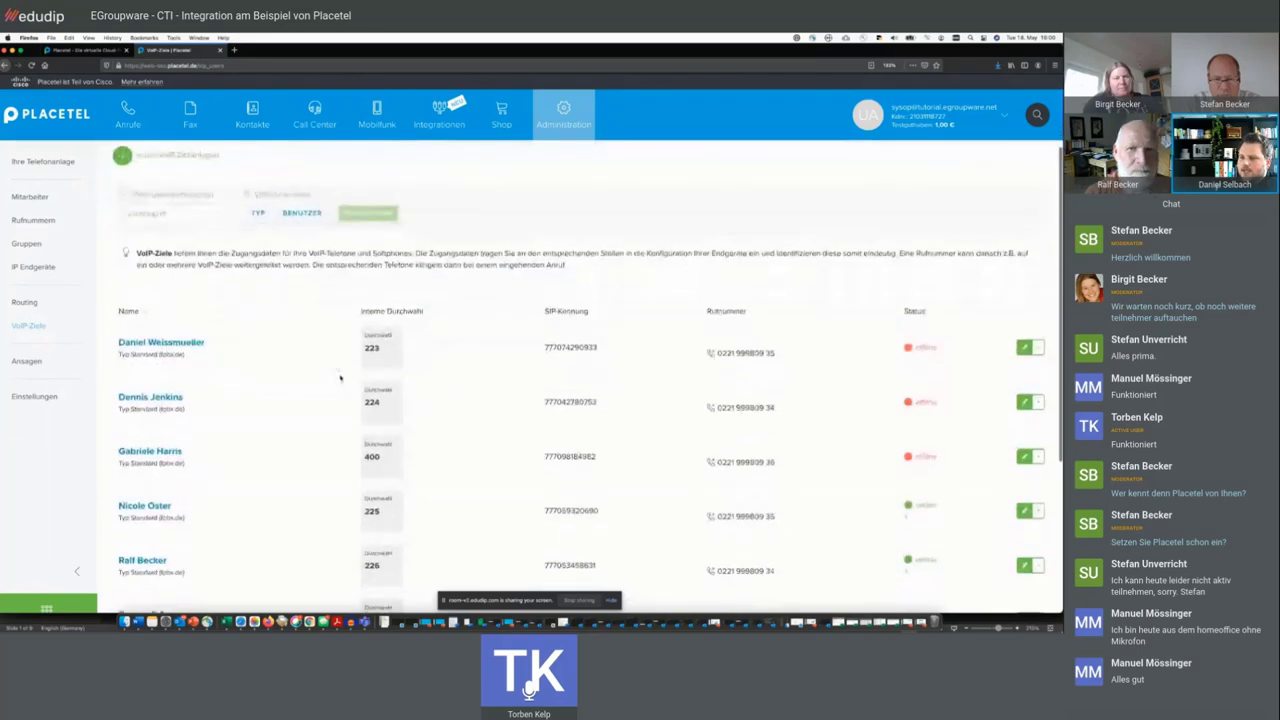
# - On extension 226's Hotdesking tab, set authentication to Login & PIN
pyautogui.click(142, 316)
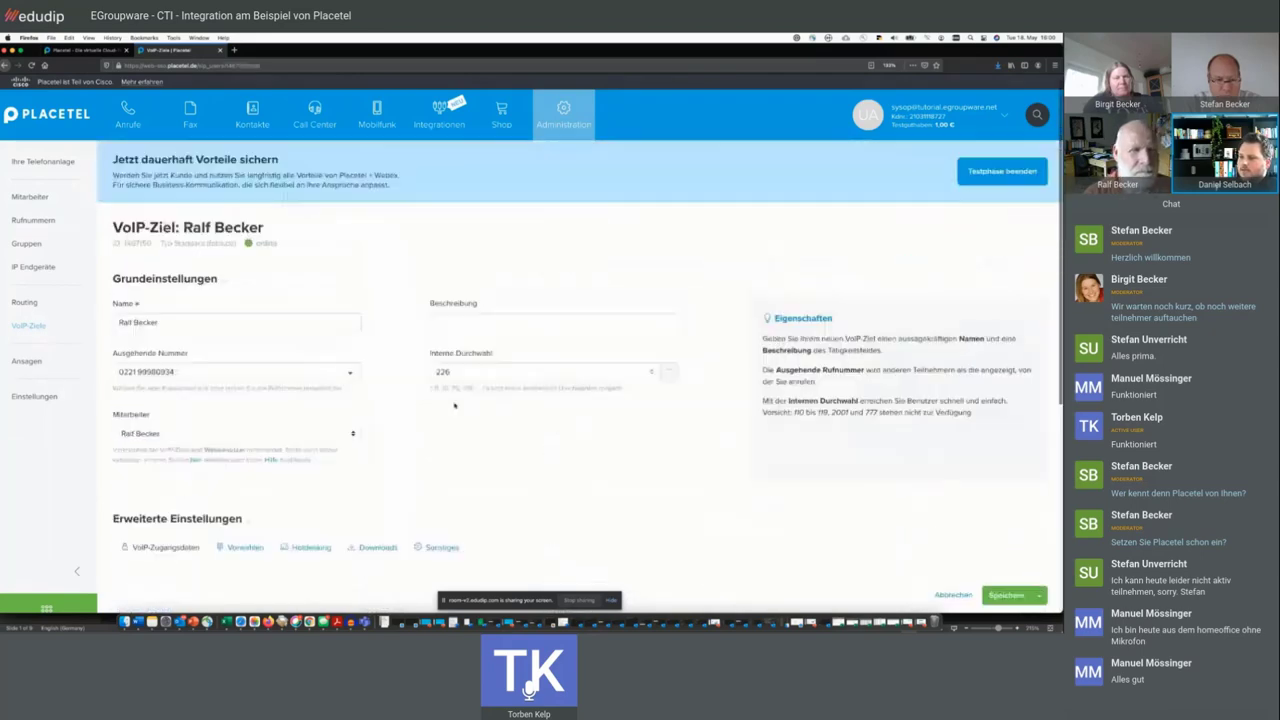
pyautogui.scroll(-4, 326, 348)
pyautogui.click(326, 348)
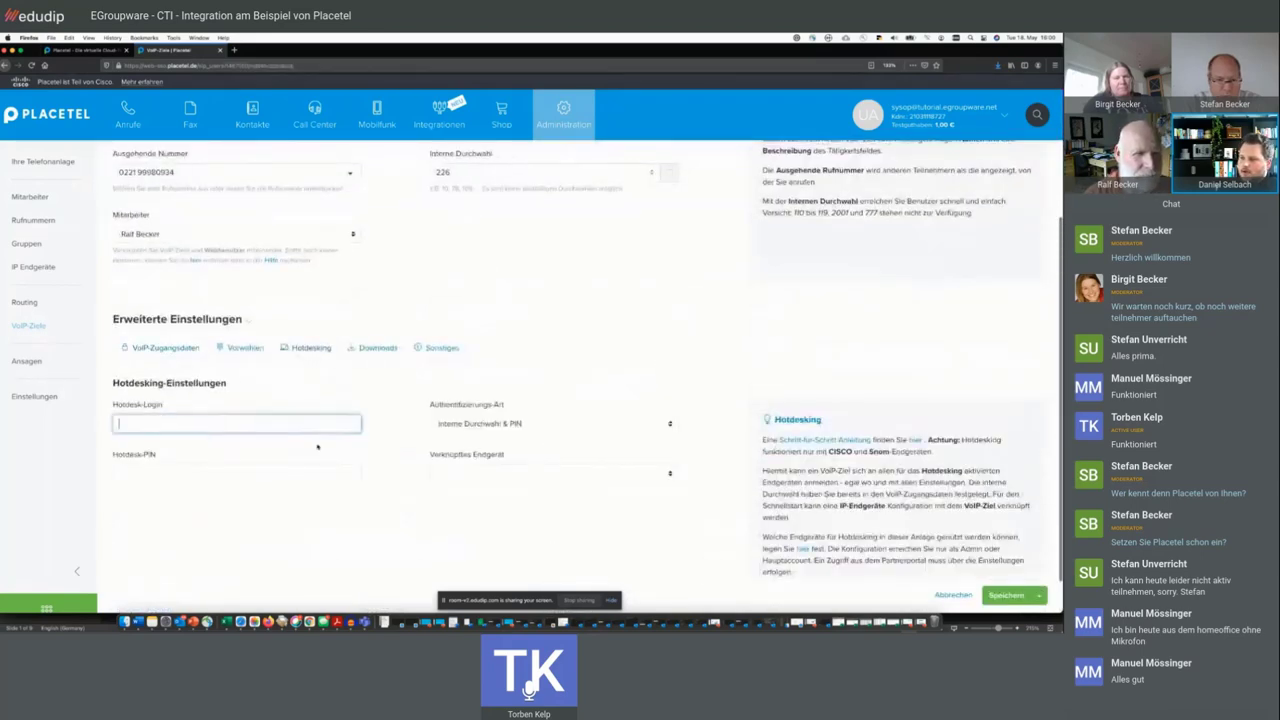
pyautogui.click(484, 424)
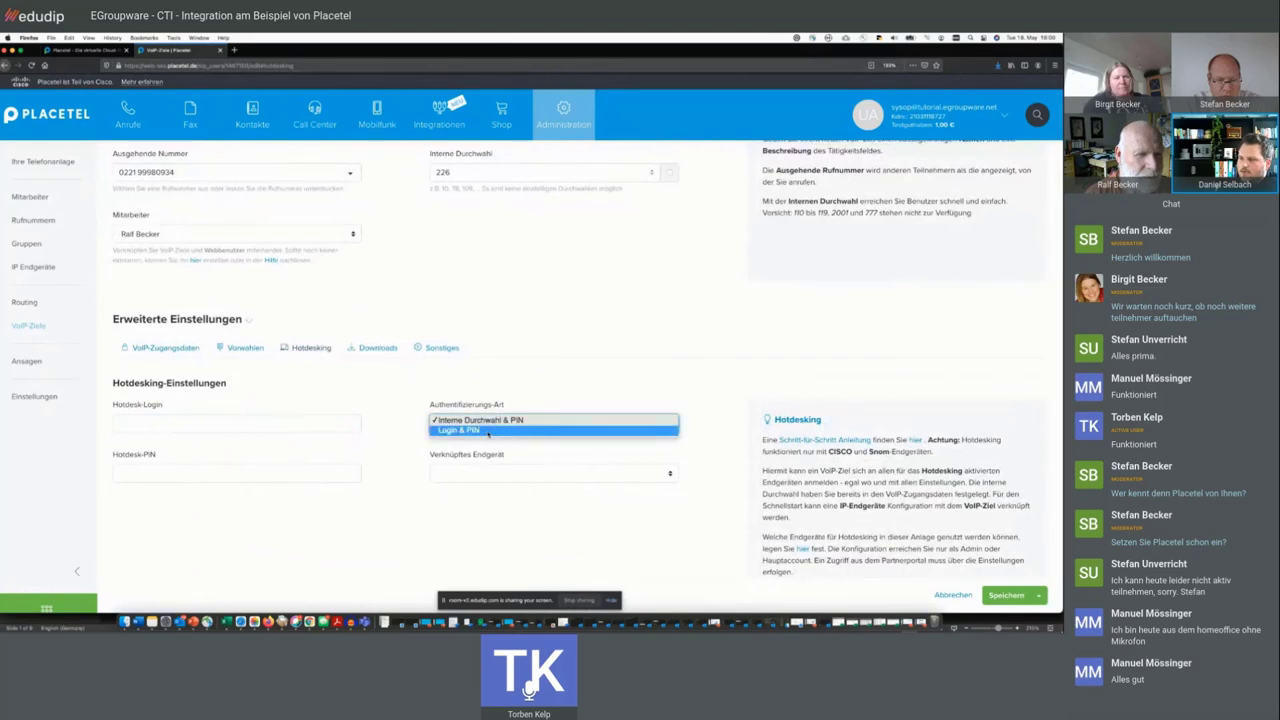
pyautogui.click(488, 430)
# - Enter the hotdesk login and PIN, link the Cisco 6851, and save
pyautogui.click(317, 423)
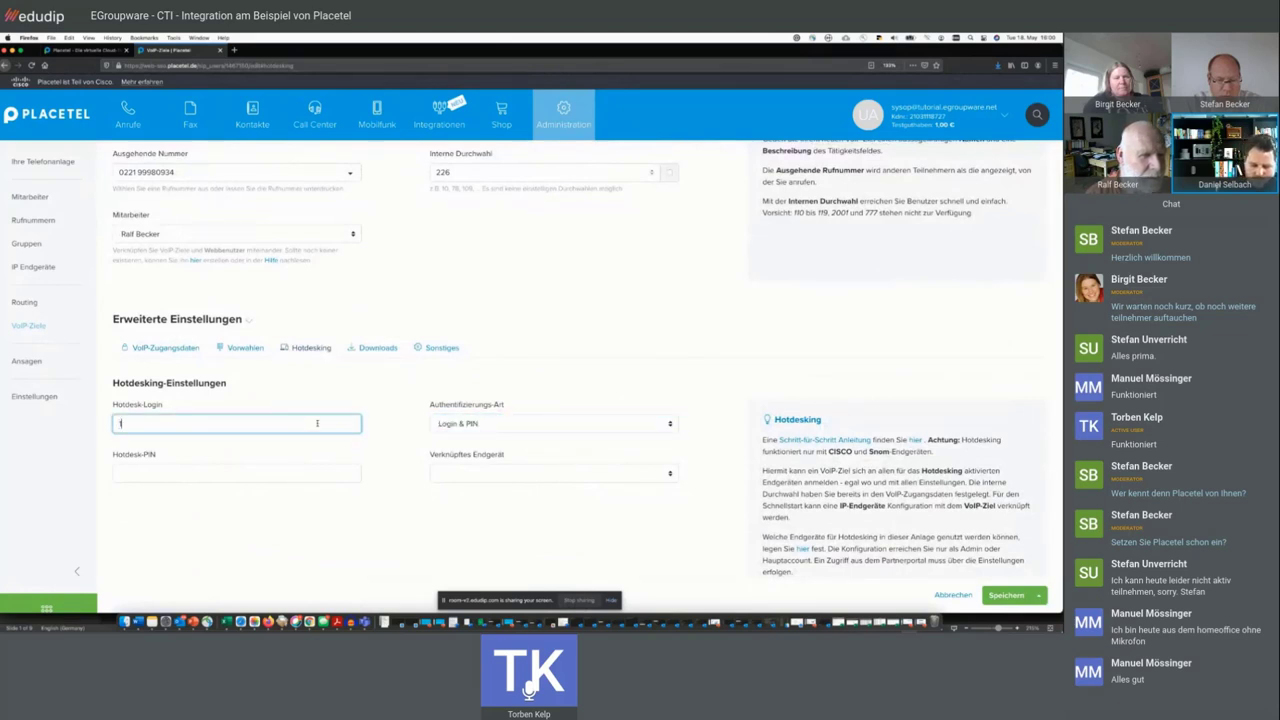
pyautogui.click(305, 470)
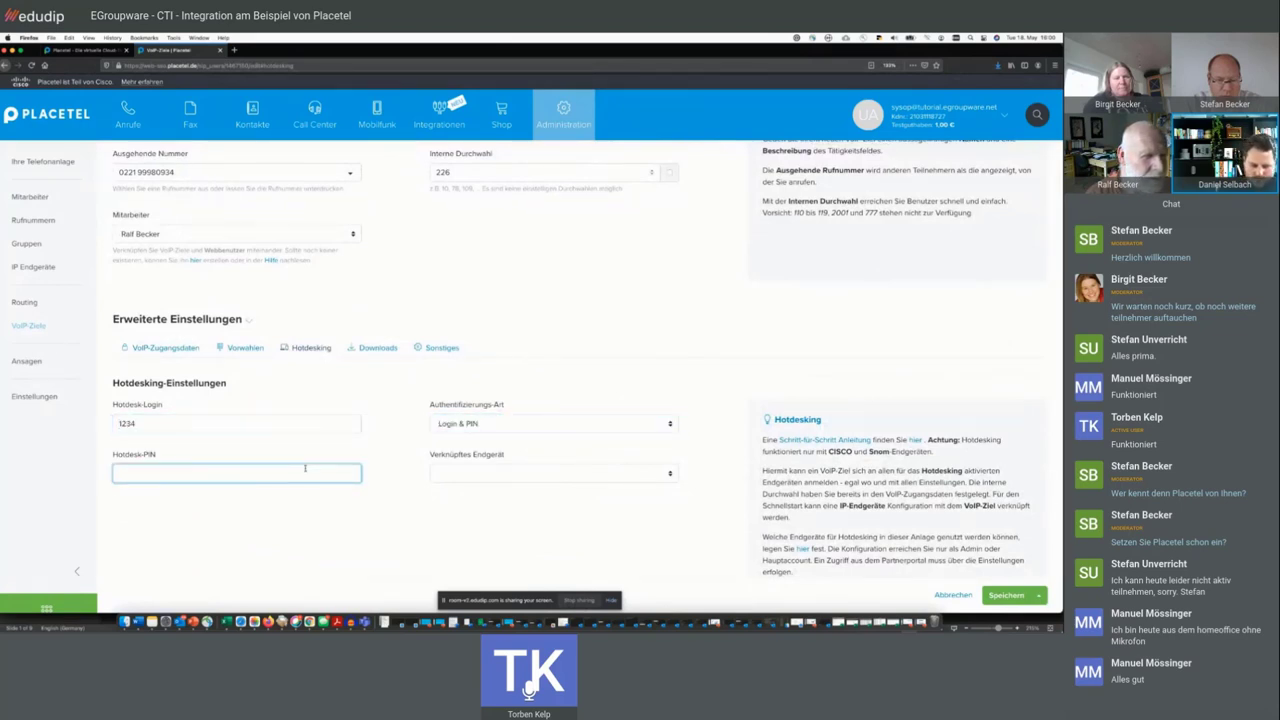
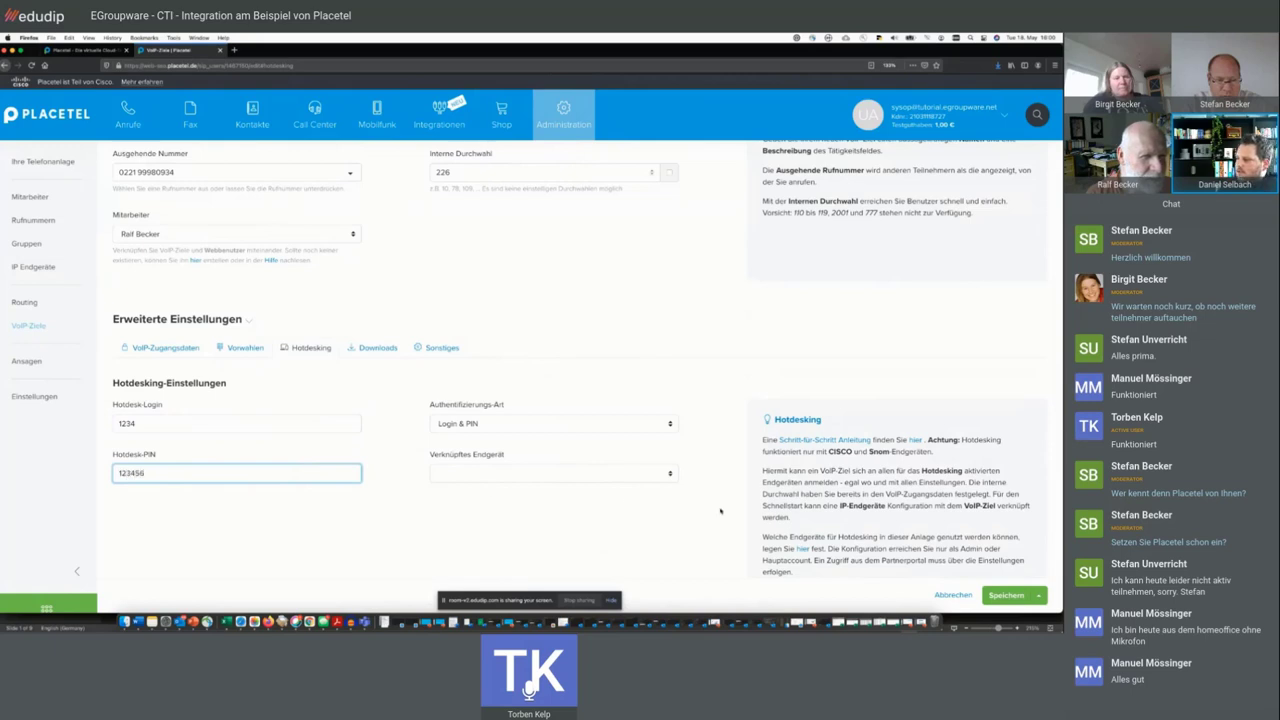
pyautogui.scroll(-1, 305, 470)
pyautogui.click(660, 431)
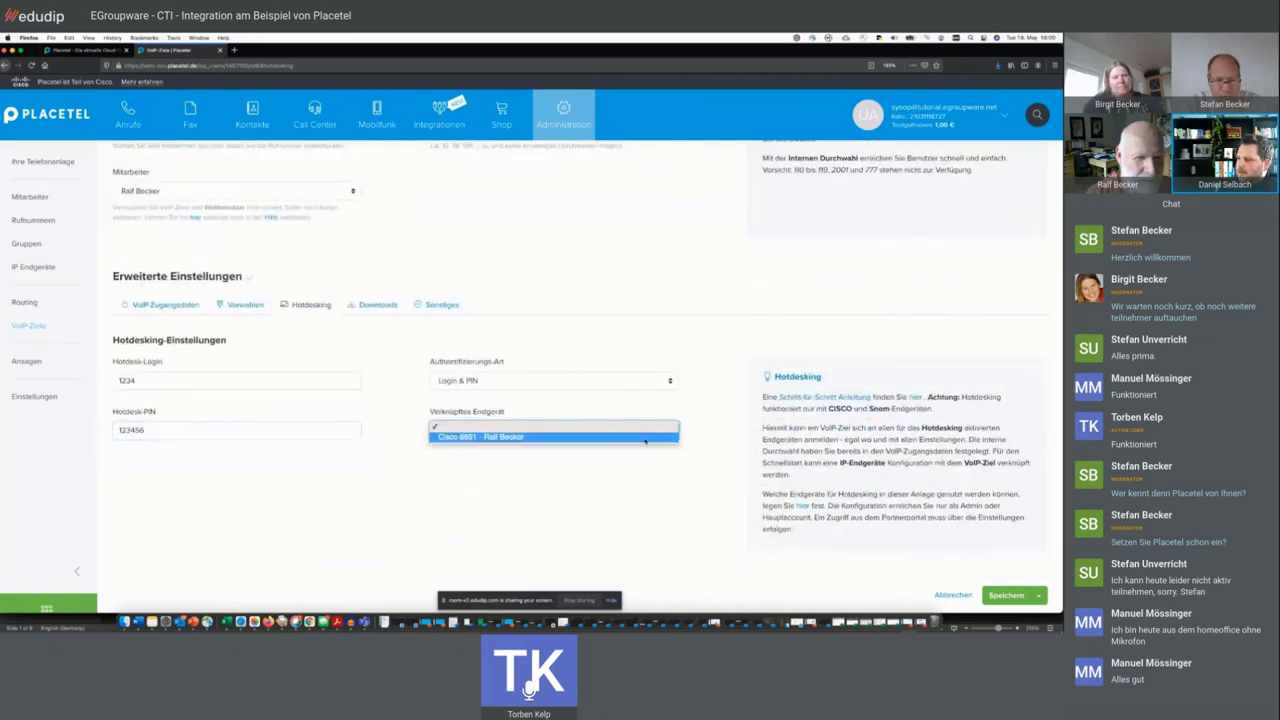
pyautogui.click(660, 437)
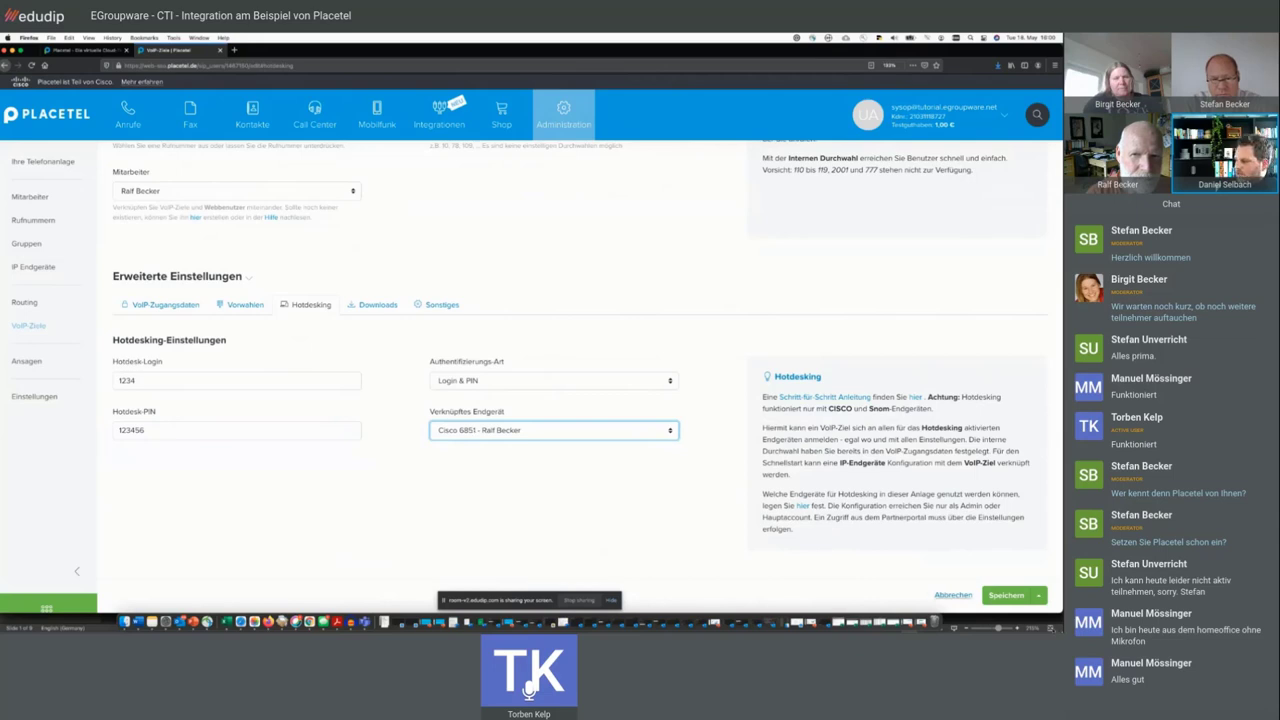
pyautogui.click(1006, 595)
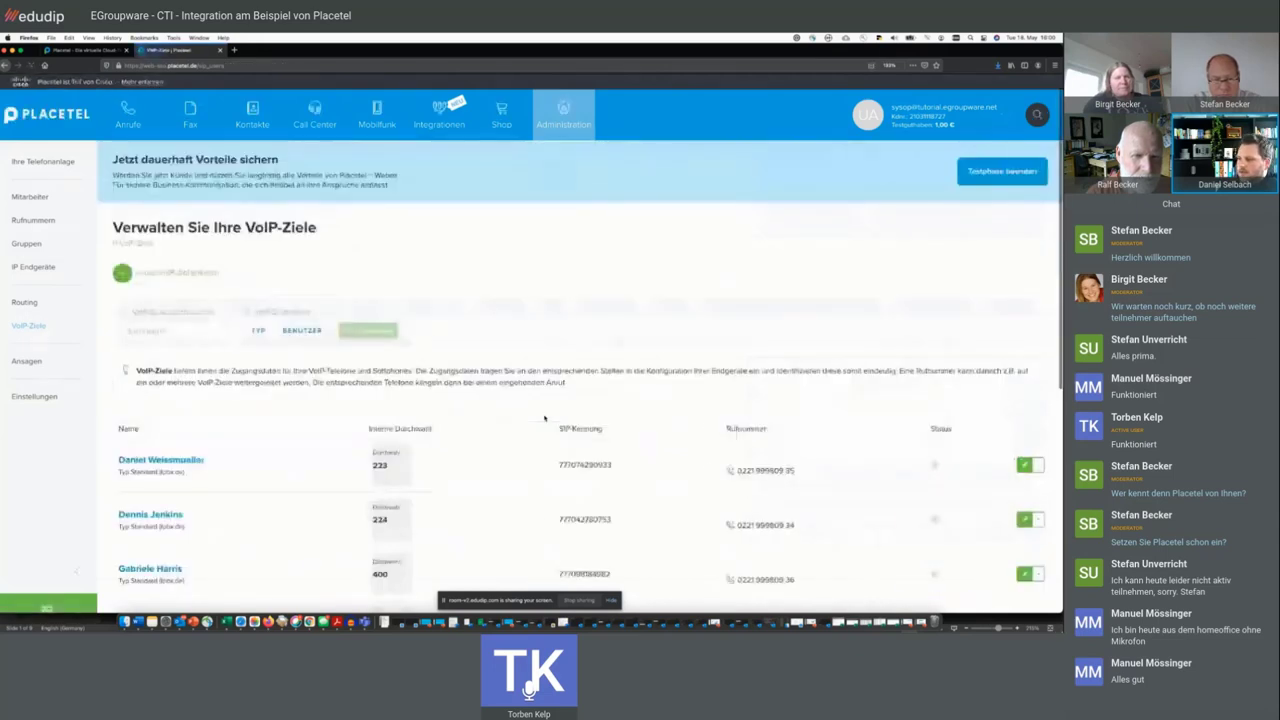
# - Open extension 225's Hotdesking tab and link the Cisco 6851
pyautogui.scroll(-3, 200, 420)
pyautogui.click(145, 416)
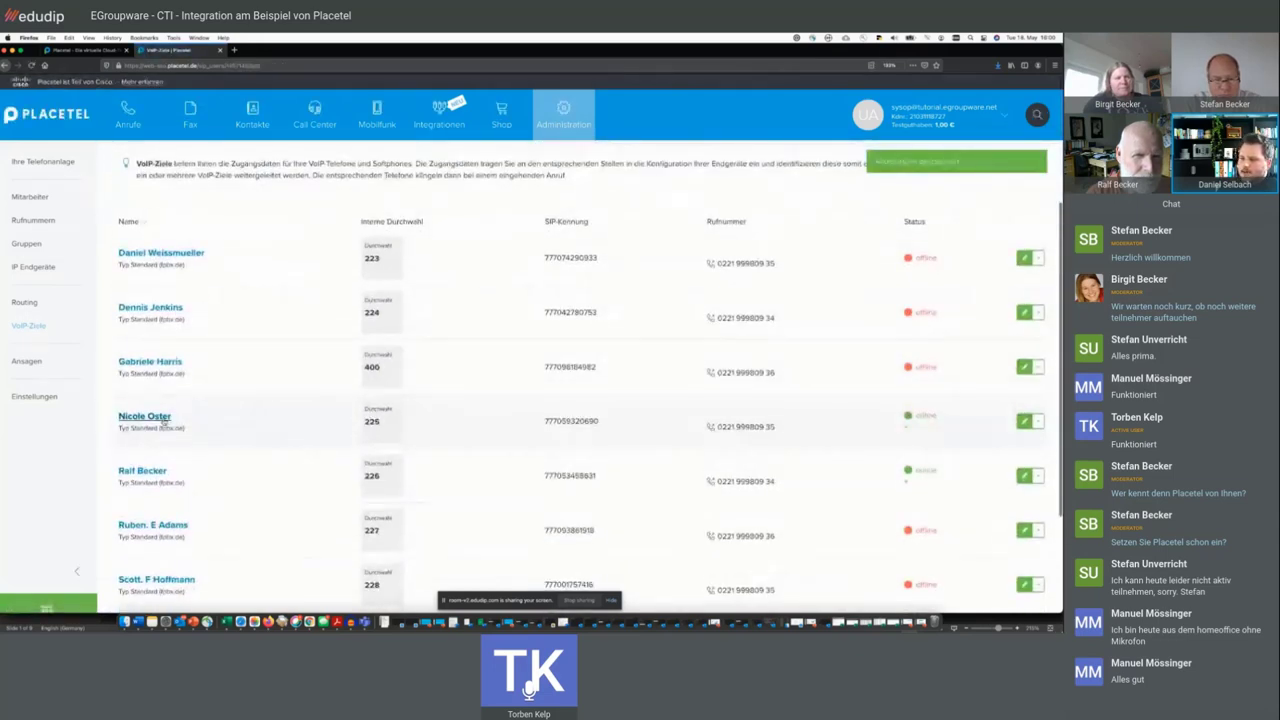
pyautogui.scroll(-1, 222, 459)
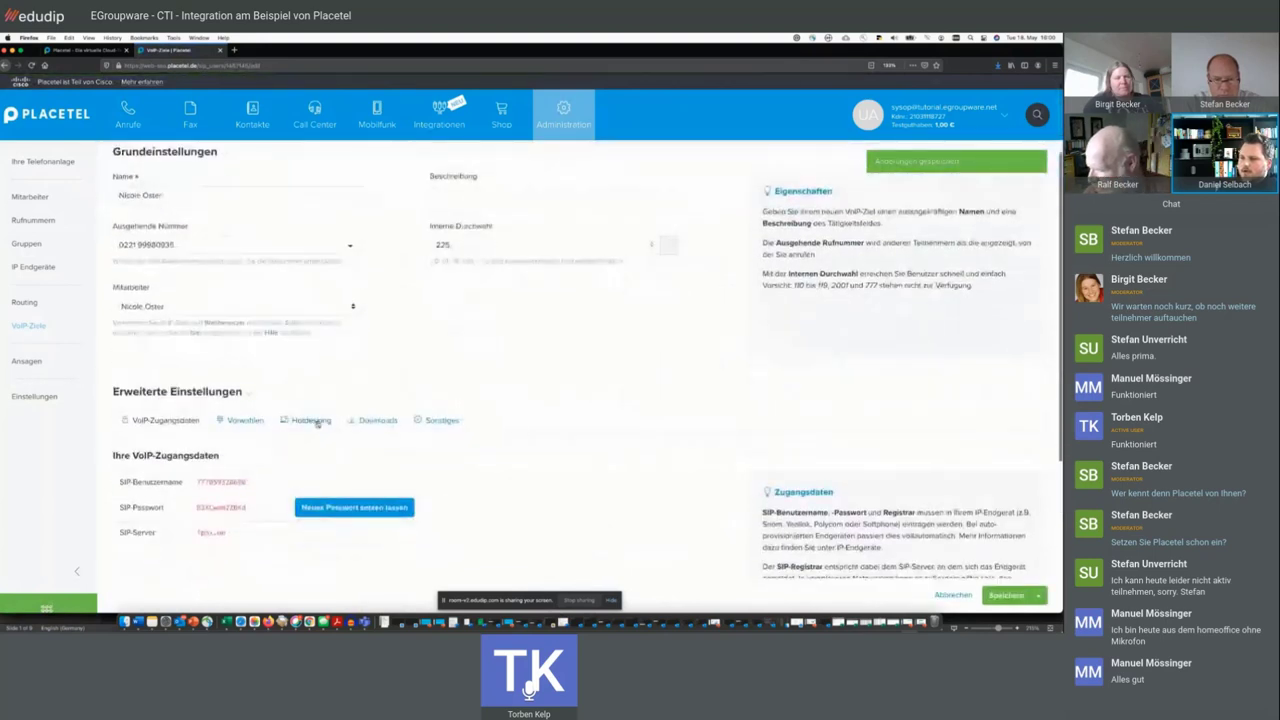
pyautogui.click(316, 421)
pyautogui.click(460, 546)
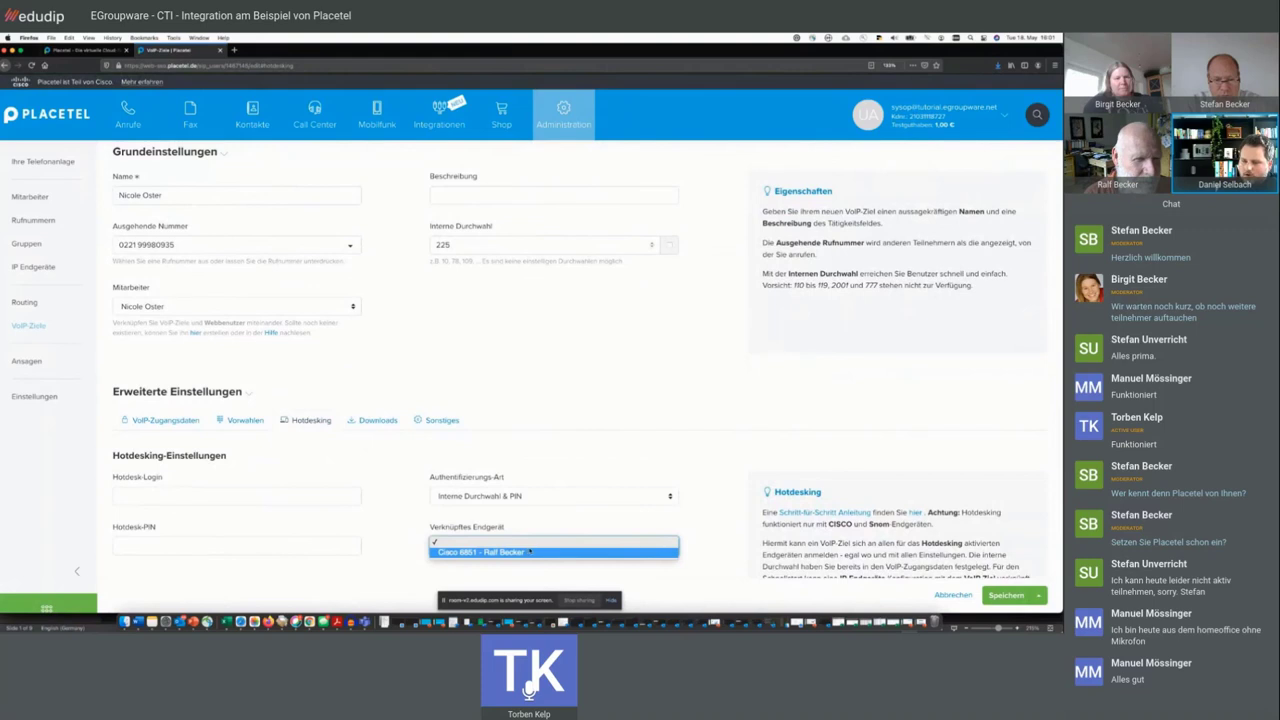
pyautogui.click(529, 551)
# - Fill in the hotdesk login and PIN for extension 225
pyautogui.click(270, 490)
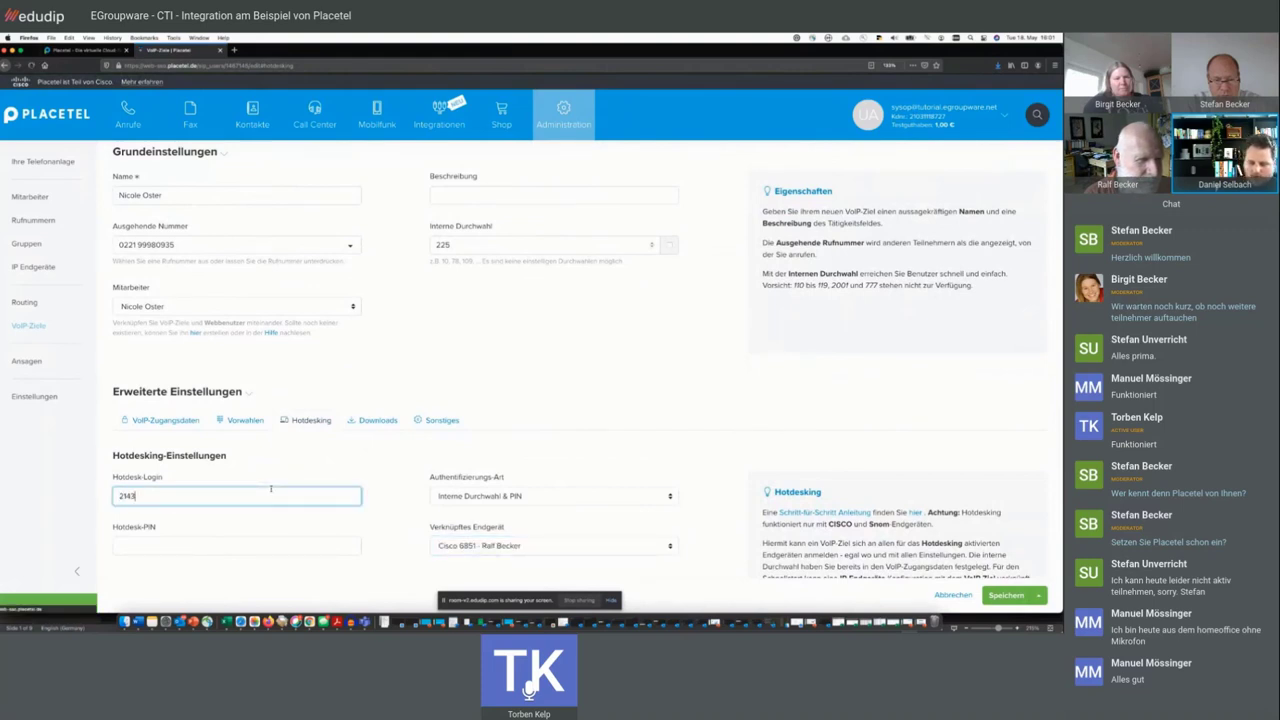
pyautogui.click(261, 545)
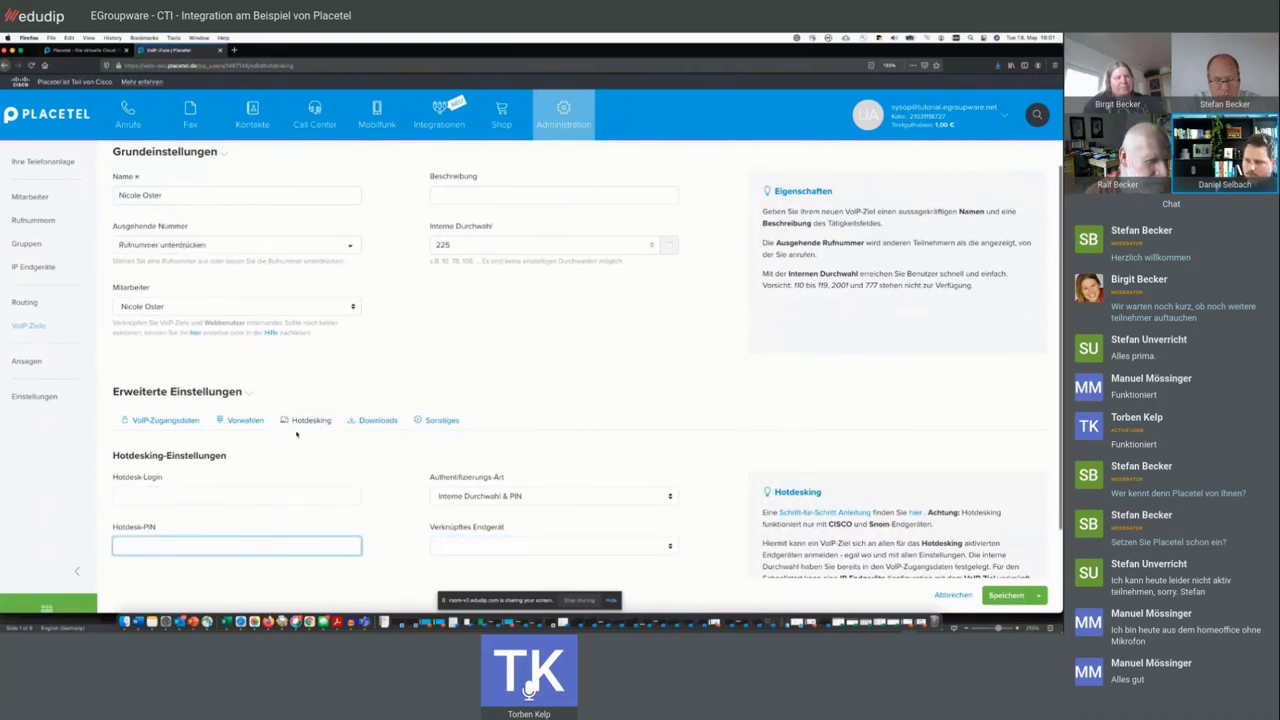
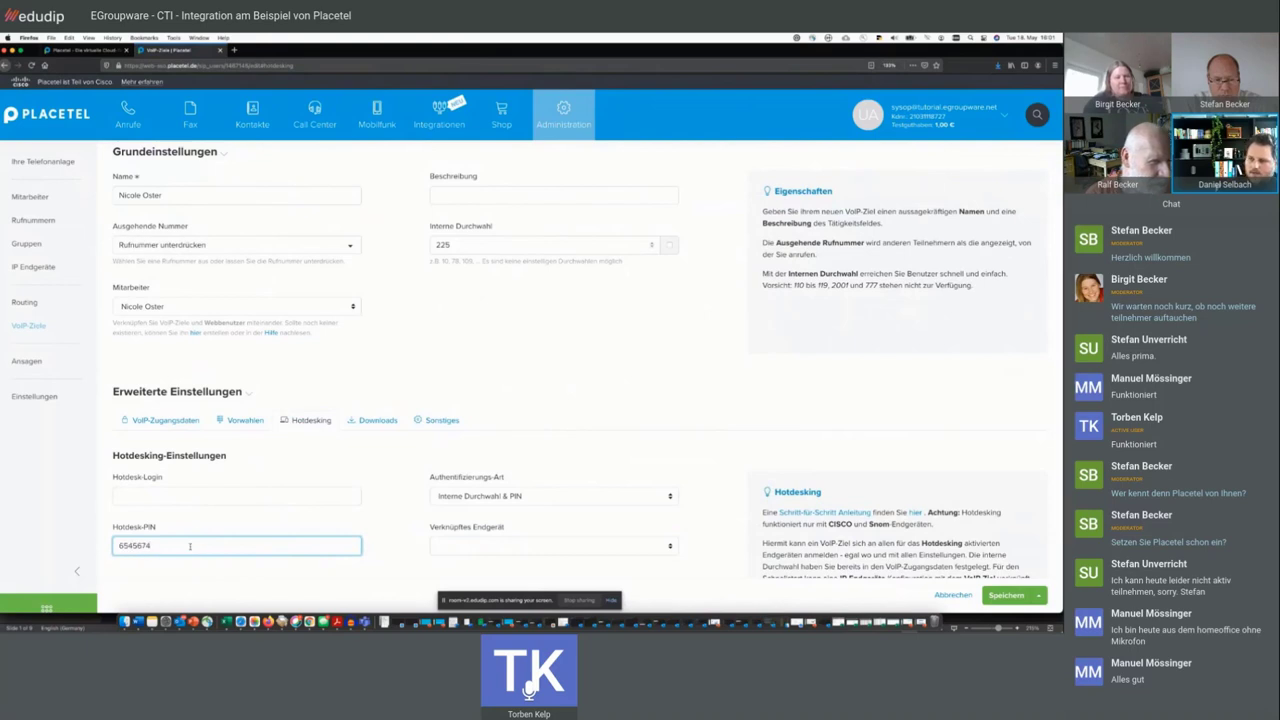
pyautogui.click(197, 495)
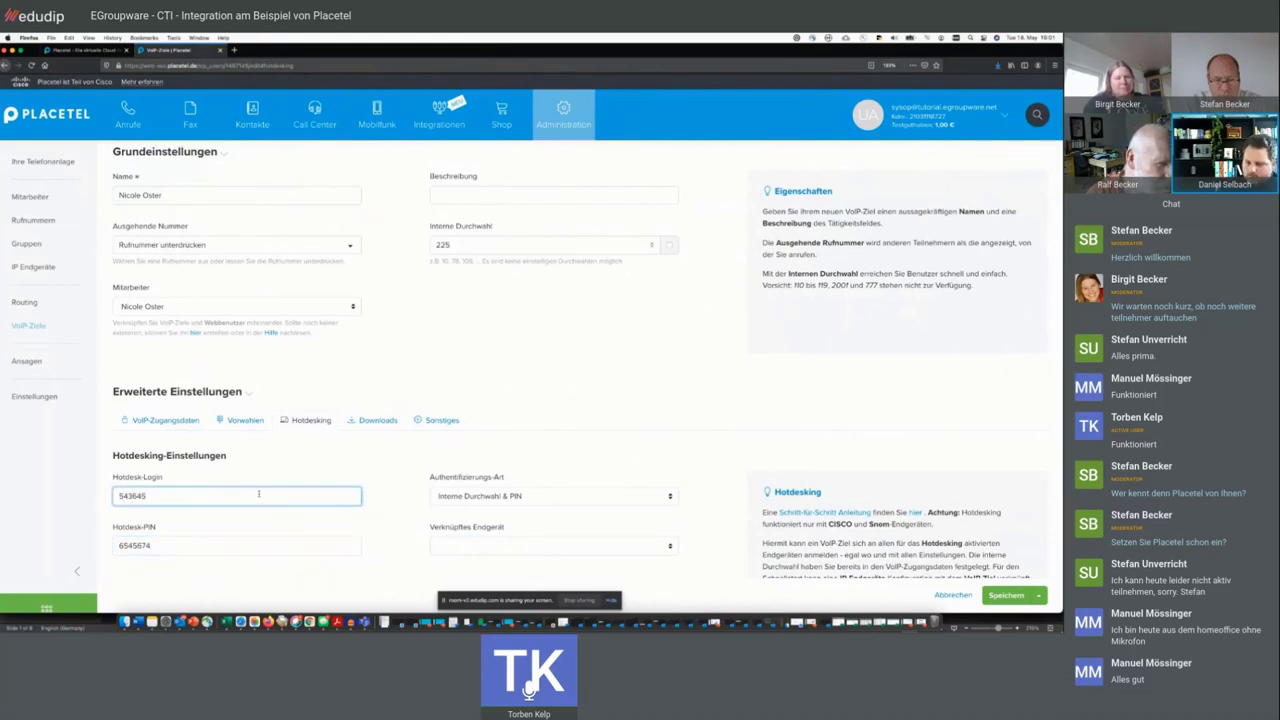
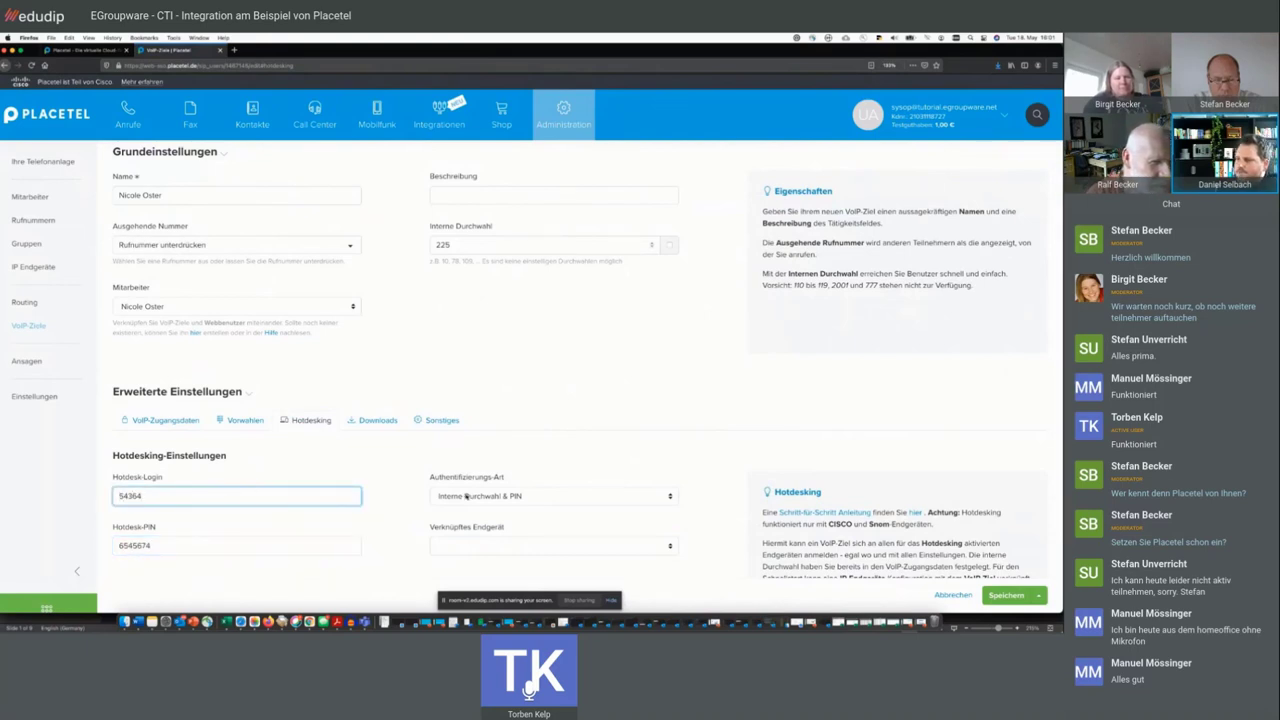
# - Set authentication to Login & PIN, confirm the Cisco 6851 link, and save
pyautogui.click(466, 496)
pyautogui.click(455, 514)
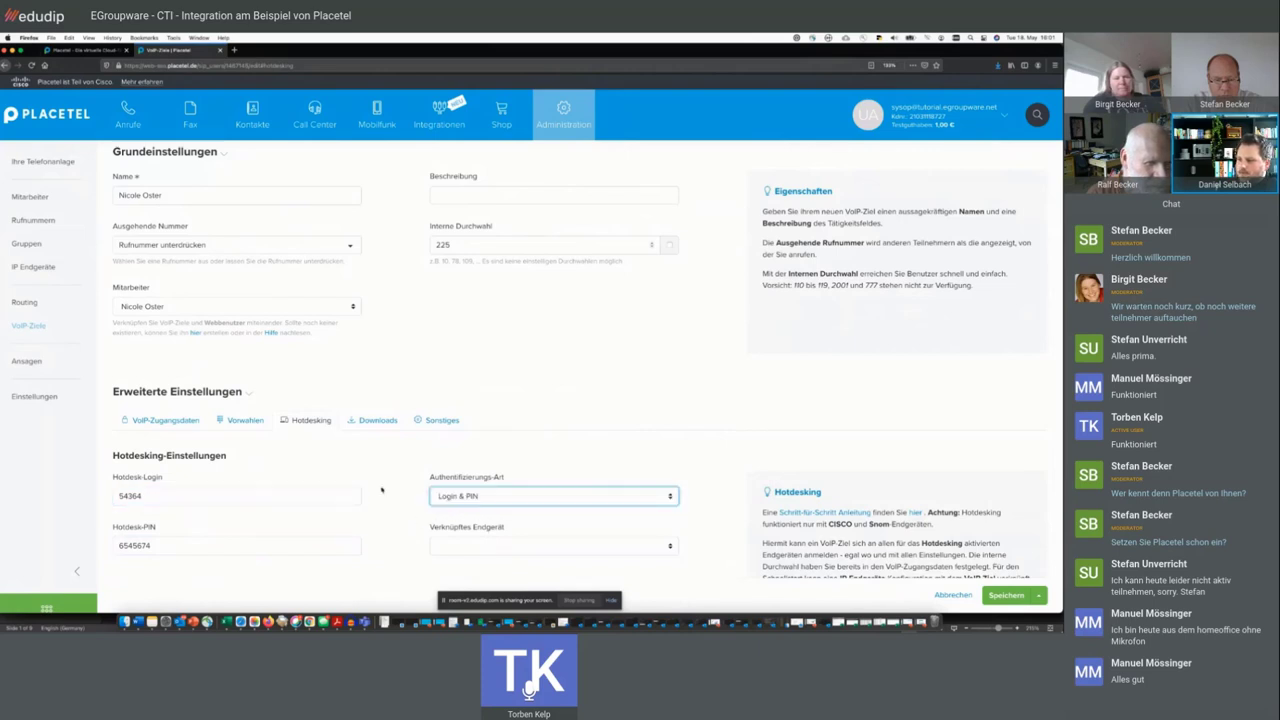
pyautogui.scroll(-3, 715, 479)
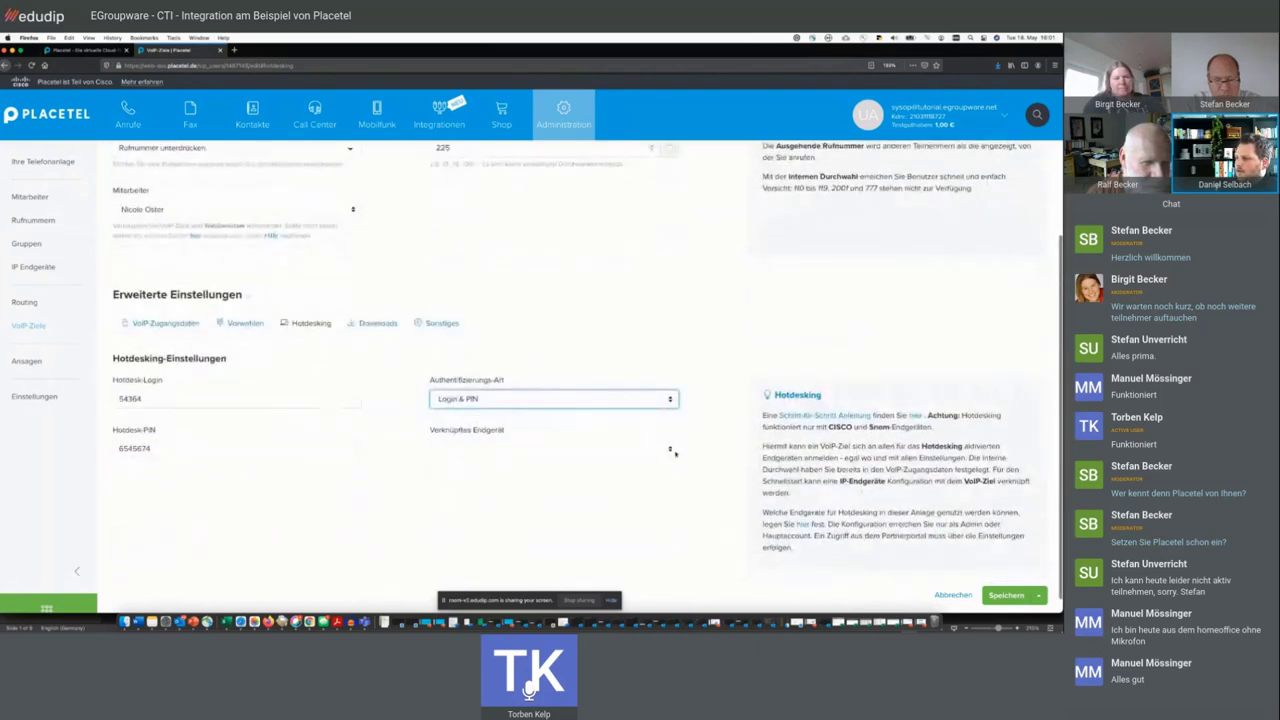
pyautogui.click(553, 448)
pyautogui.click(470, 452)
pyautogui.click(1007, 596)
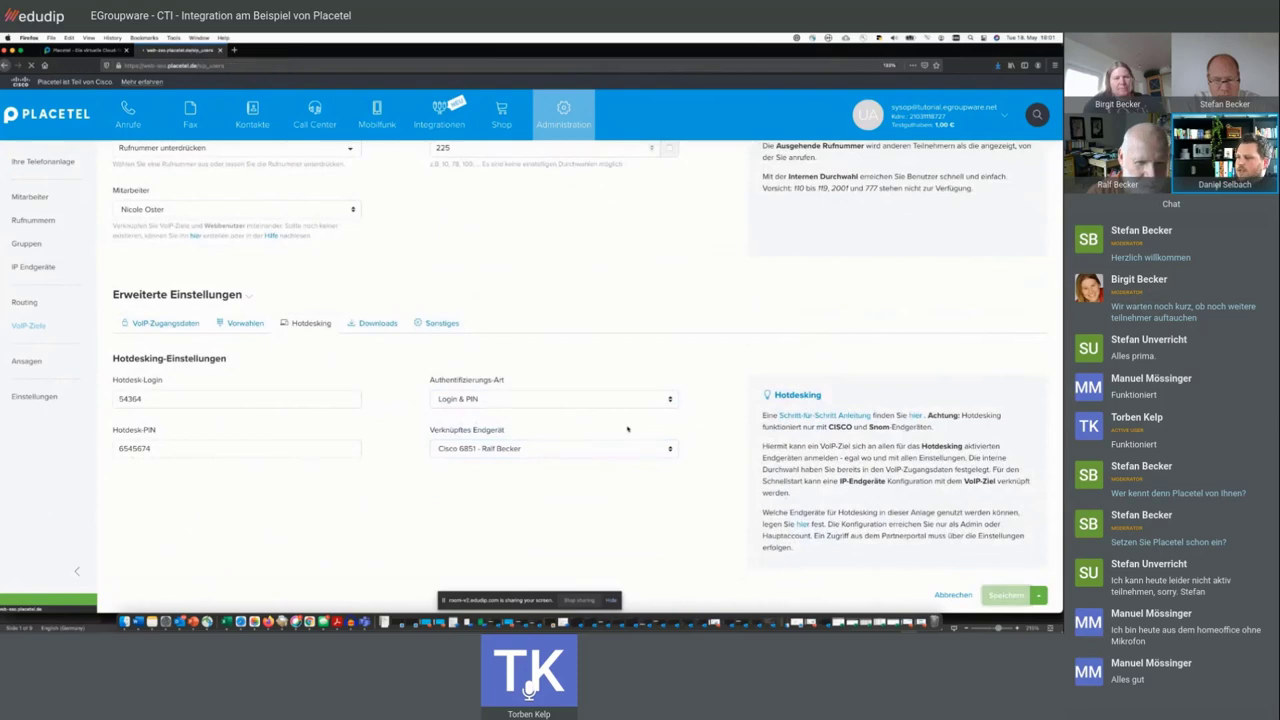
pyautogui.scroll(-5, 464, 400)
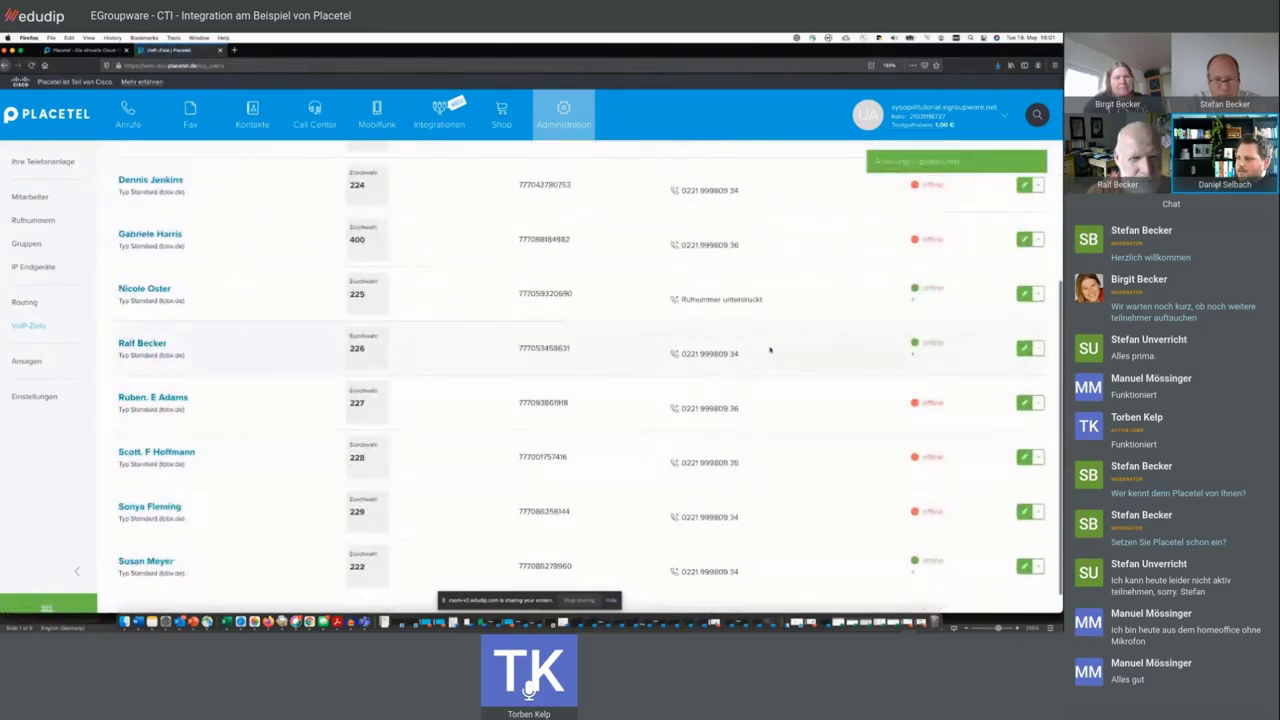
pyautogui.moveTo(742, 354); pyautogui.dragTo(681, 355)
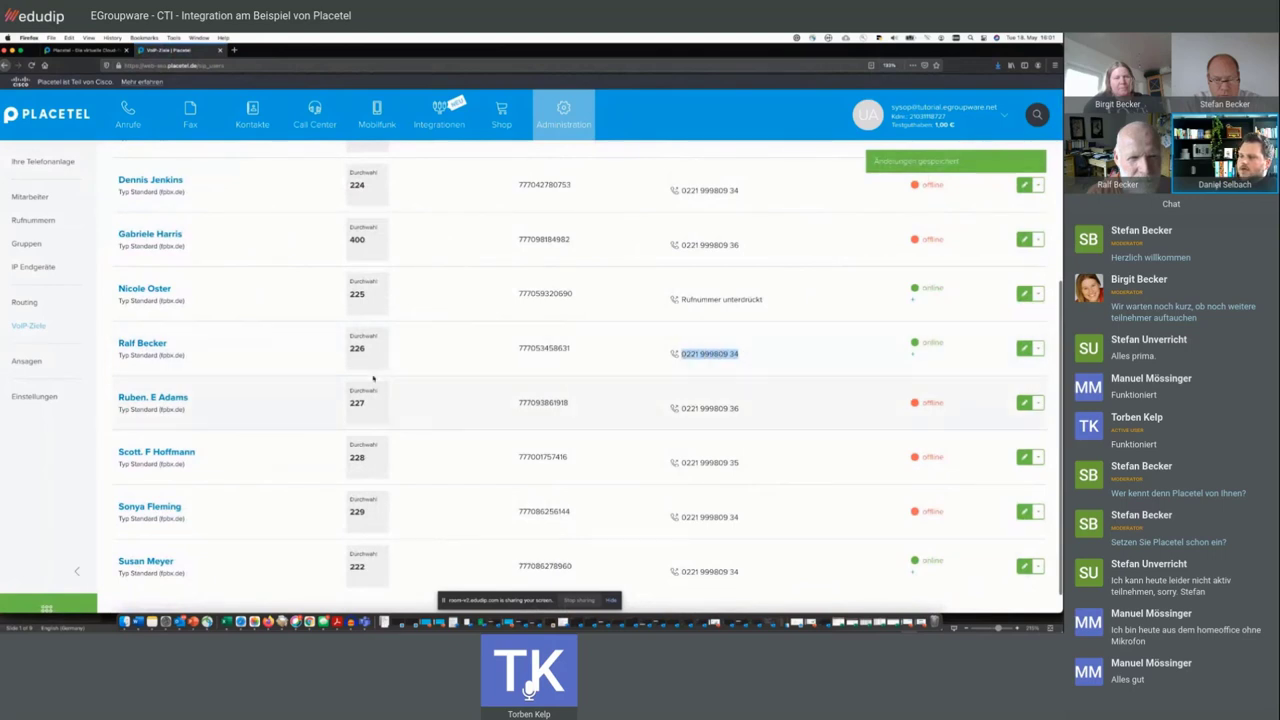
pyautogui.scroll(-1, 278, 396)
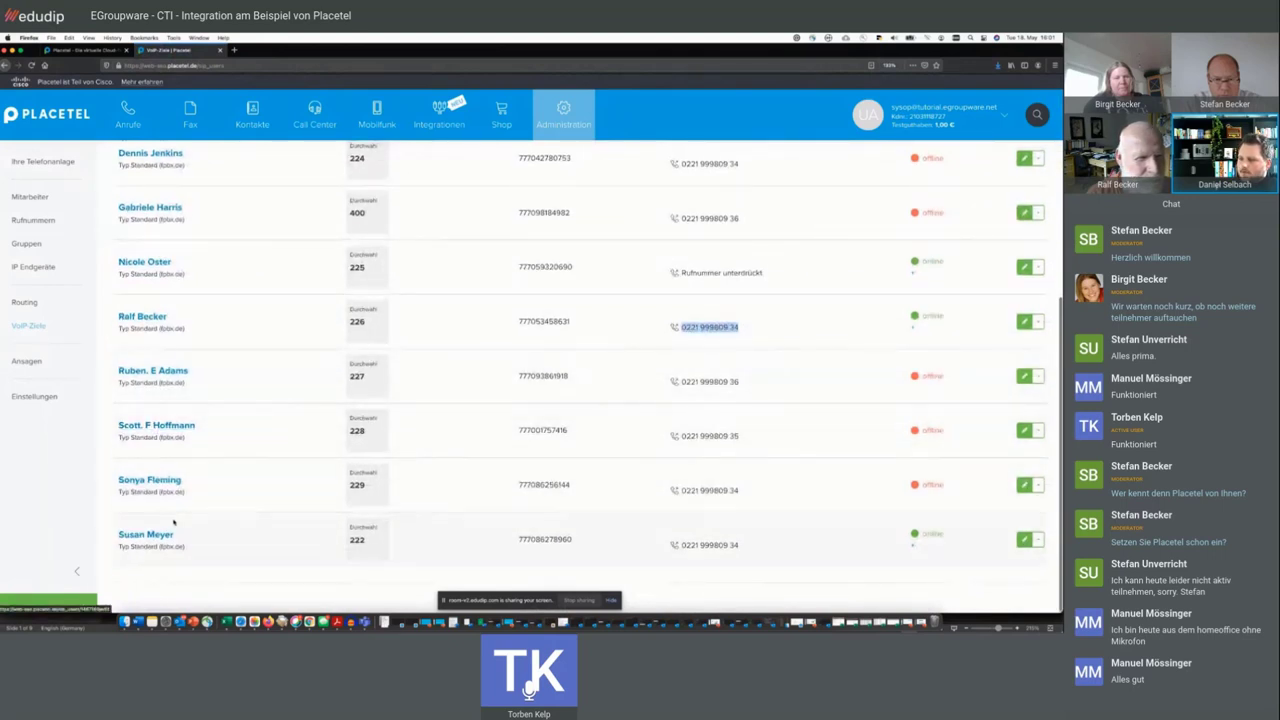
pyautogui.scroll(4, 200, 510)
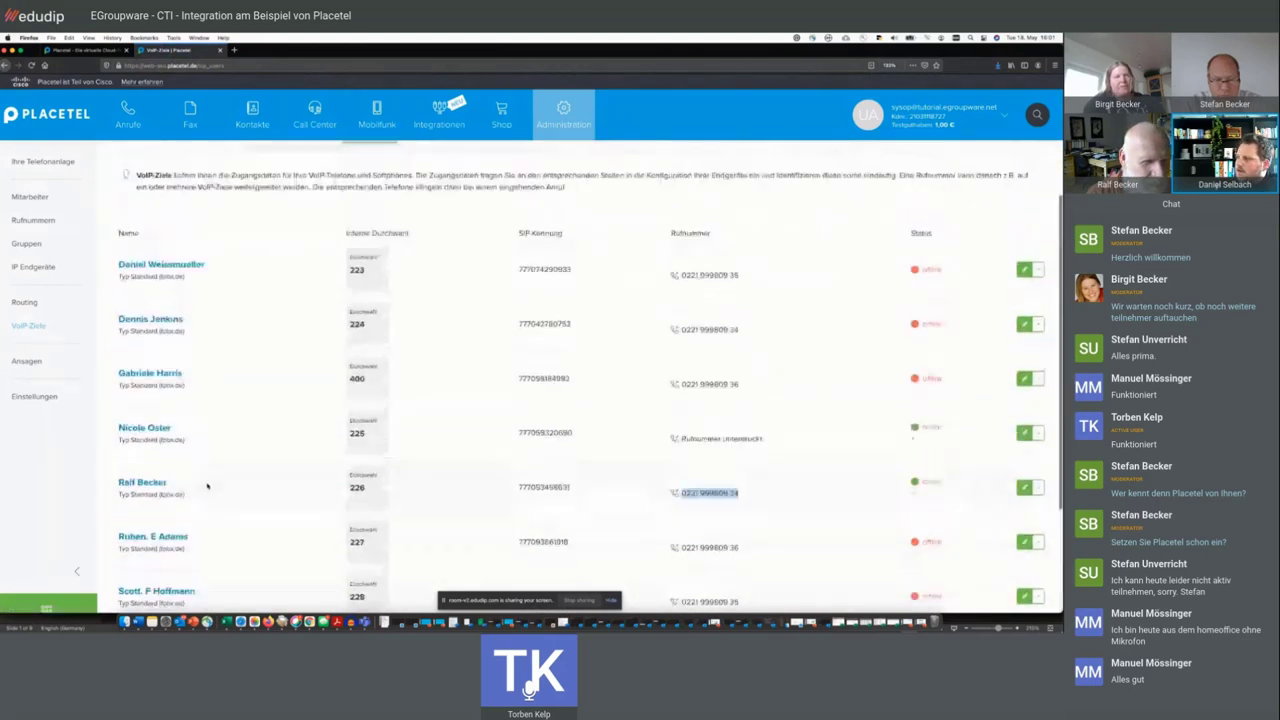
pyautogui.scroll(-3, 715, 351)
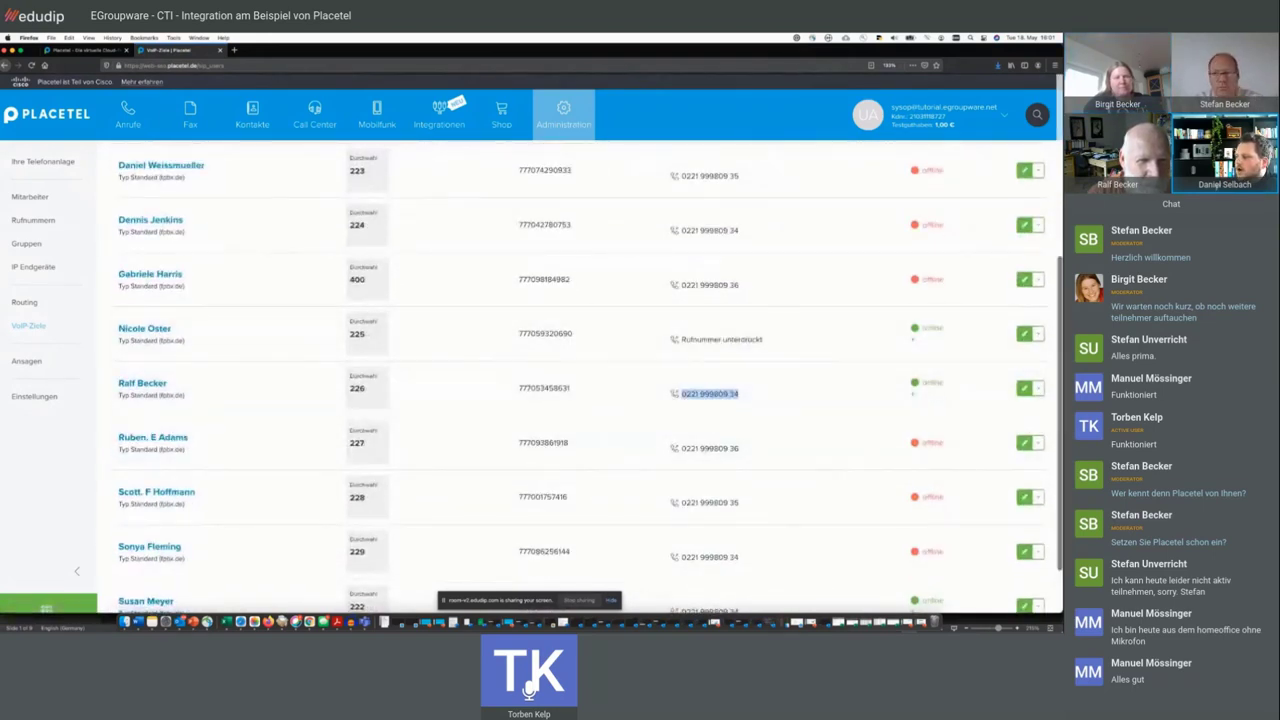
pyautogui.click(1024, 334)
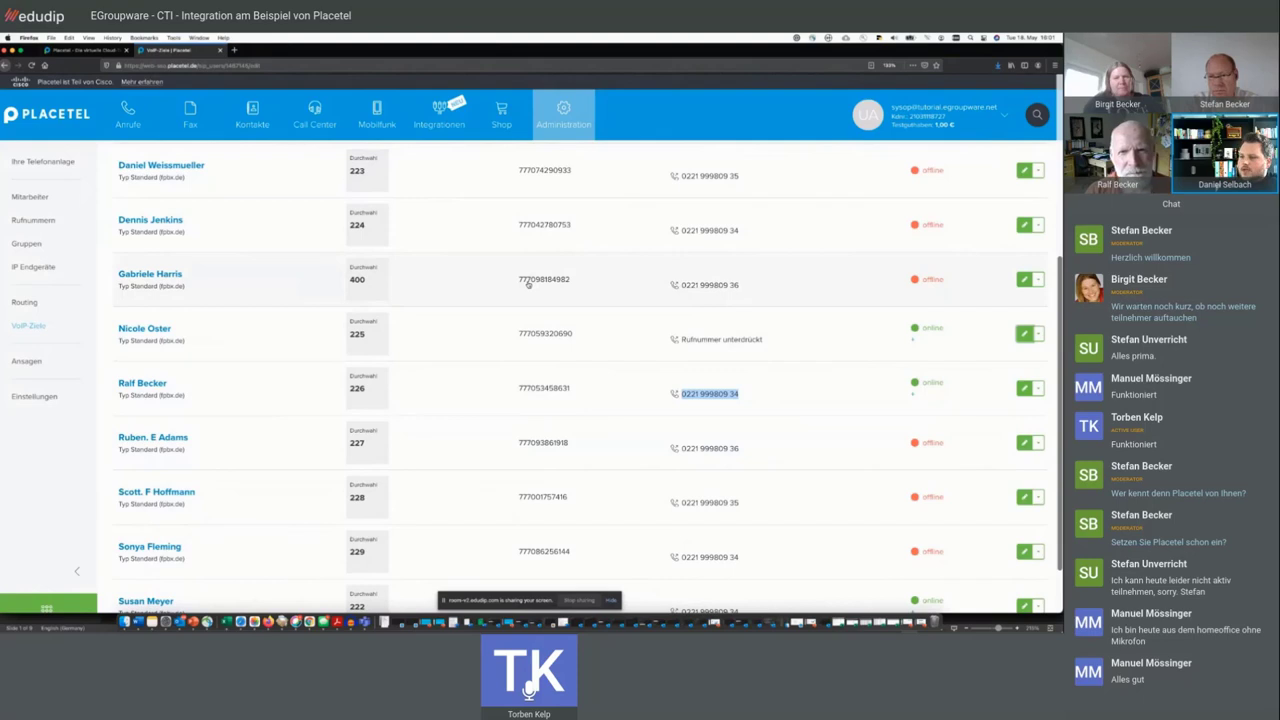
pyautogui.scroll(-3, 700, 350)
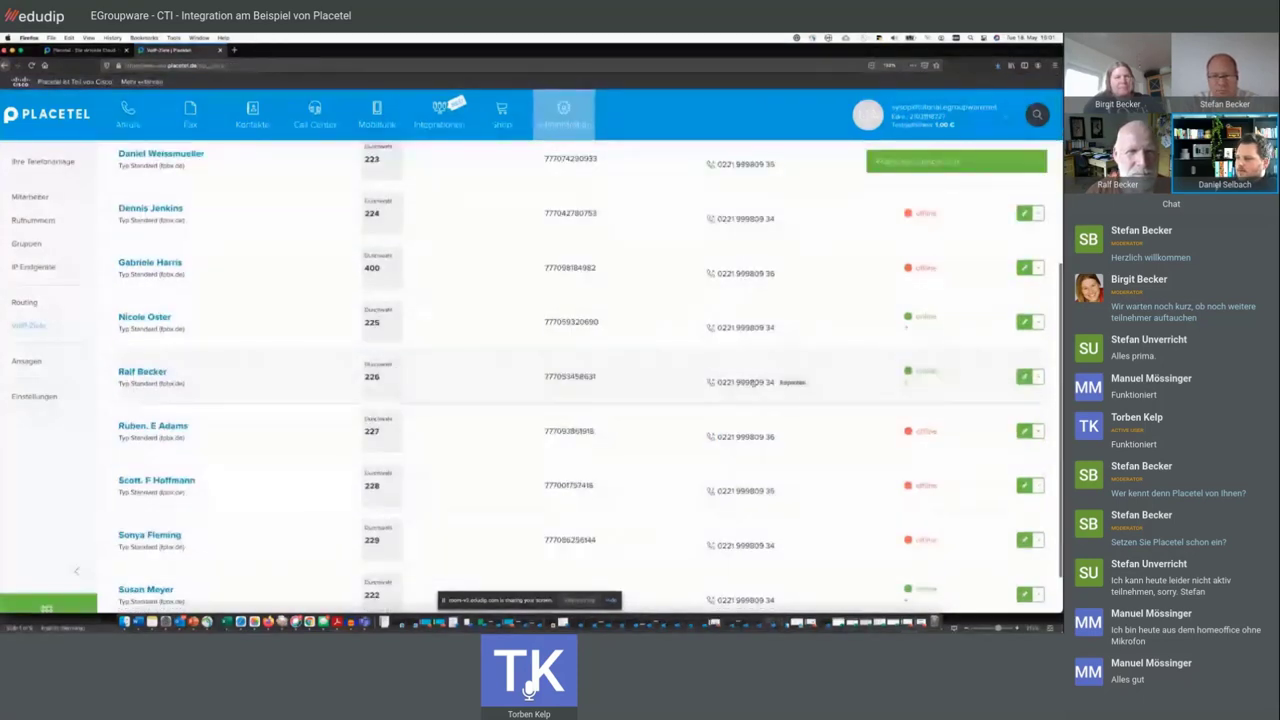
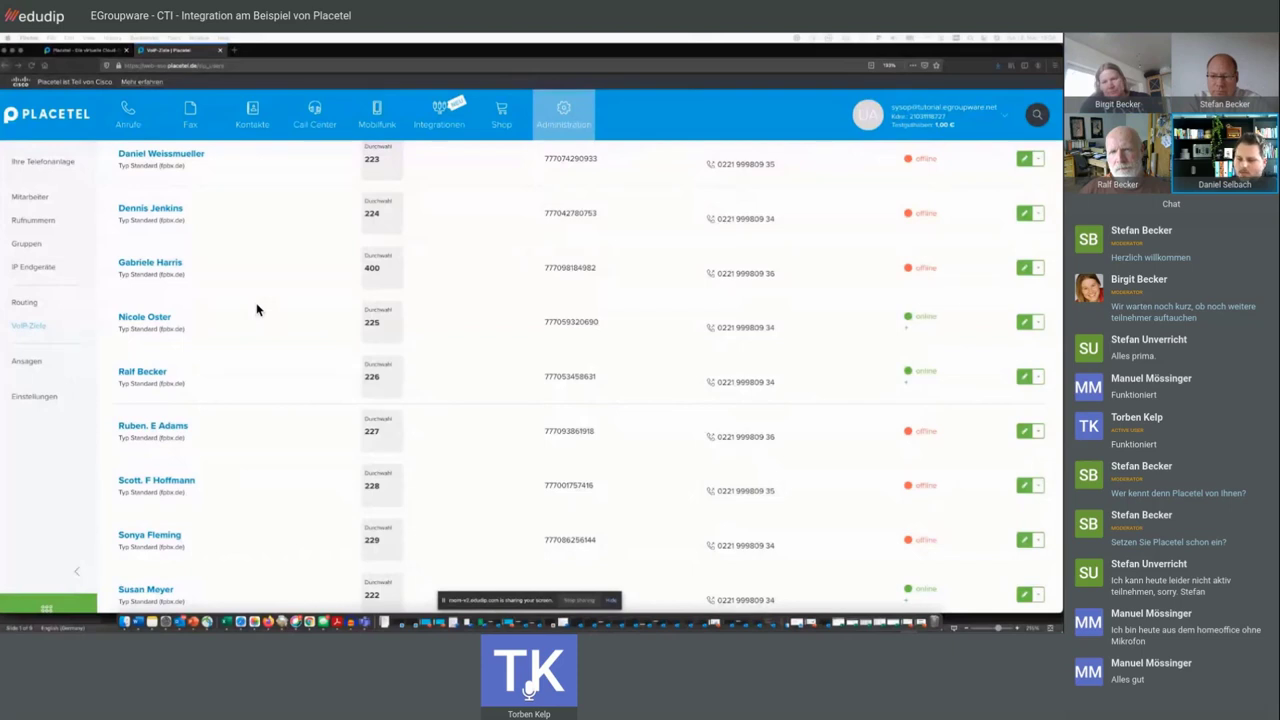
# - Highlight internal extension 225 in the VoIP destinations list, then clear the selection
pyautogui.doubleClick(373, 322)
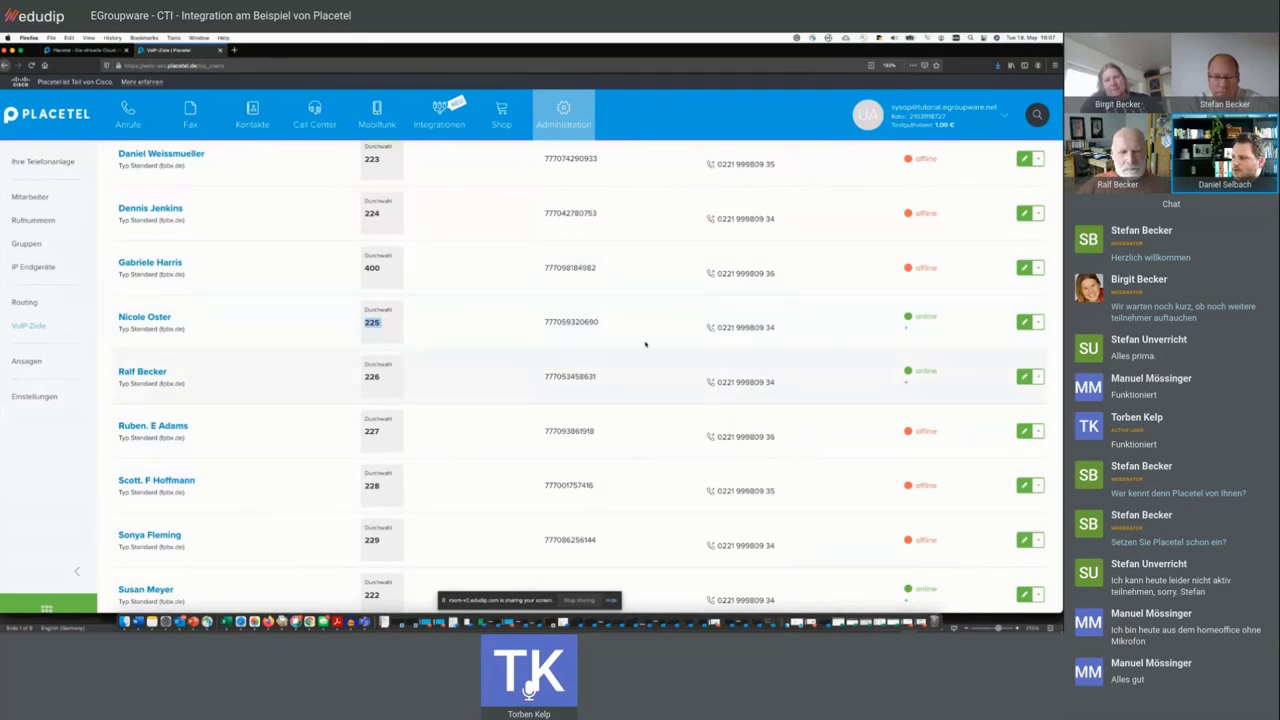
pyautogui.moveTo(772, 334)
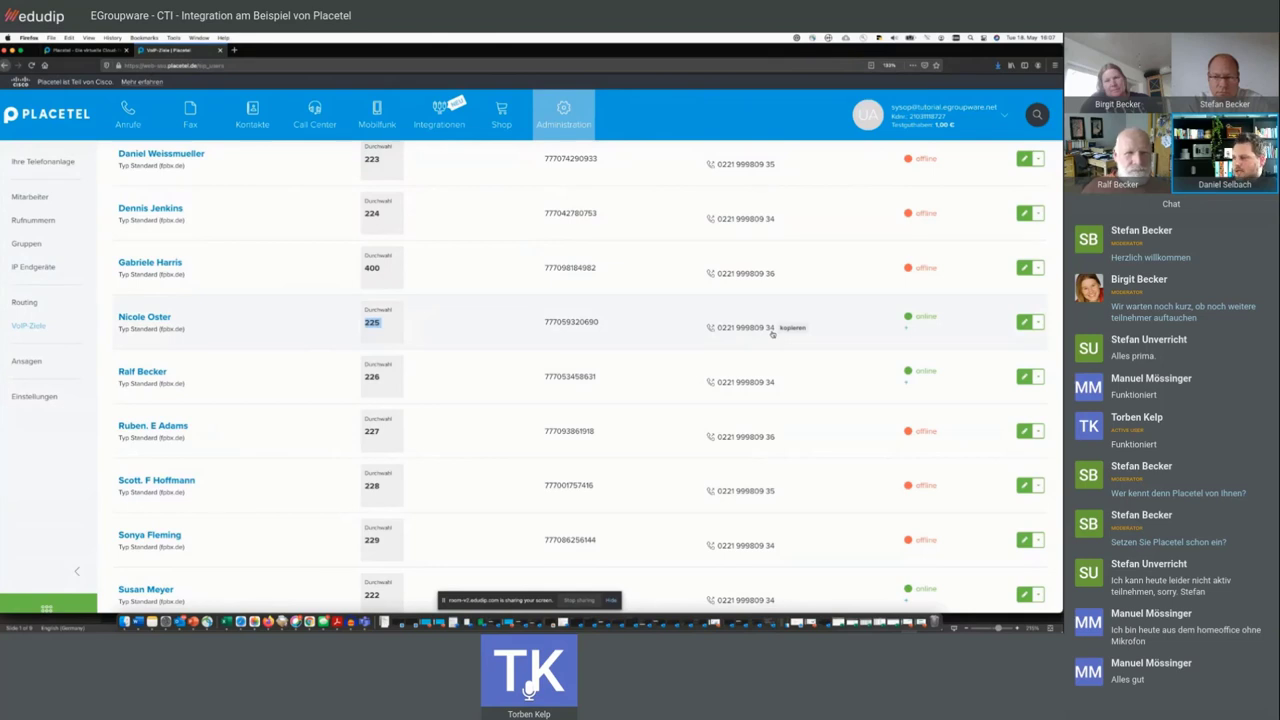
pyautogui.click(272, 321)
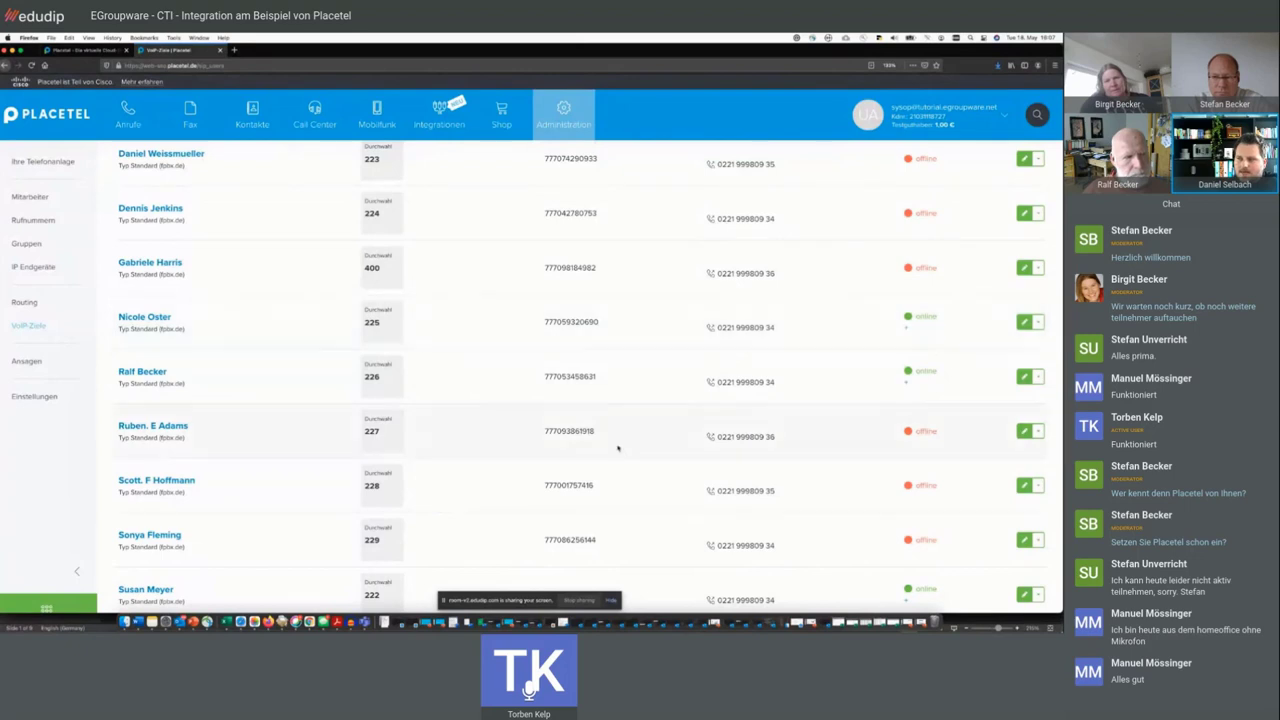
pyautogui.doubleClick(372, 322)
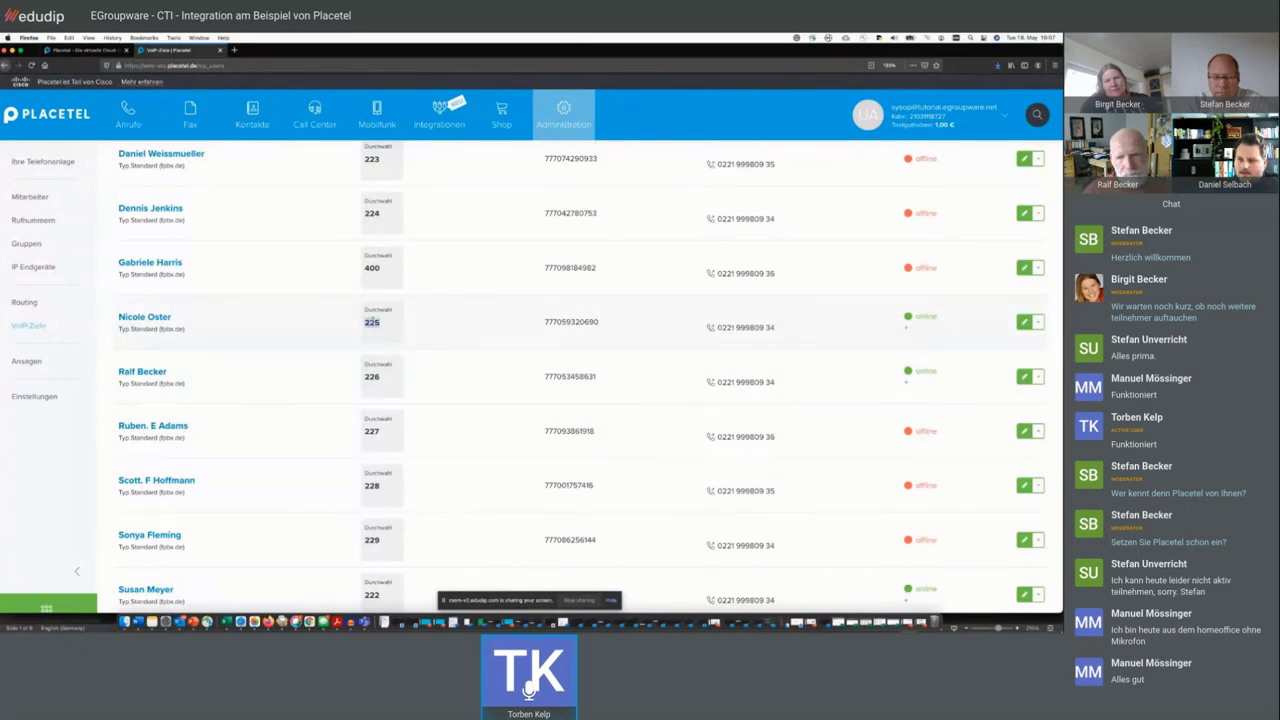
pyautogui.click(413, 319)
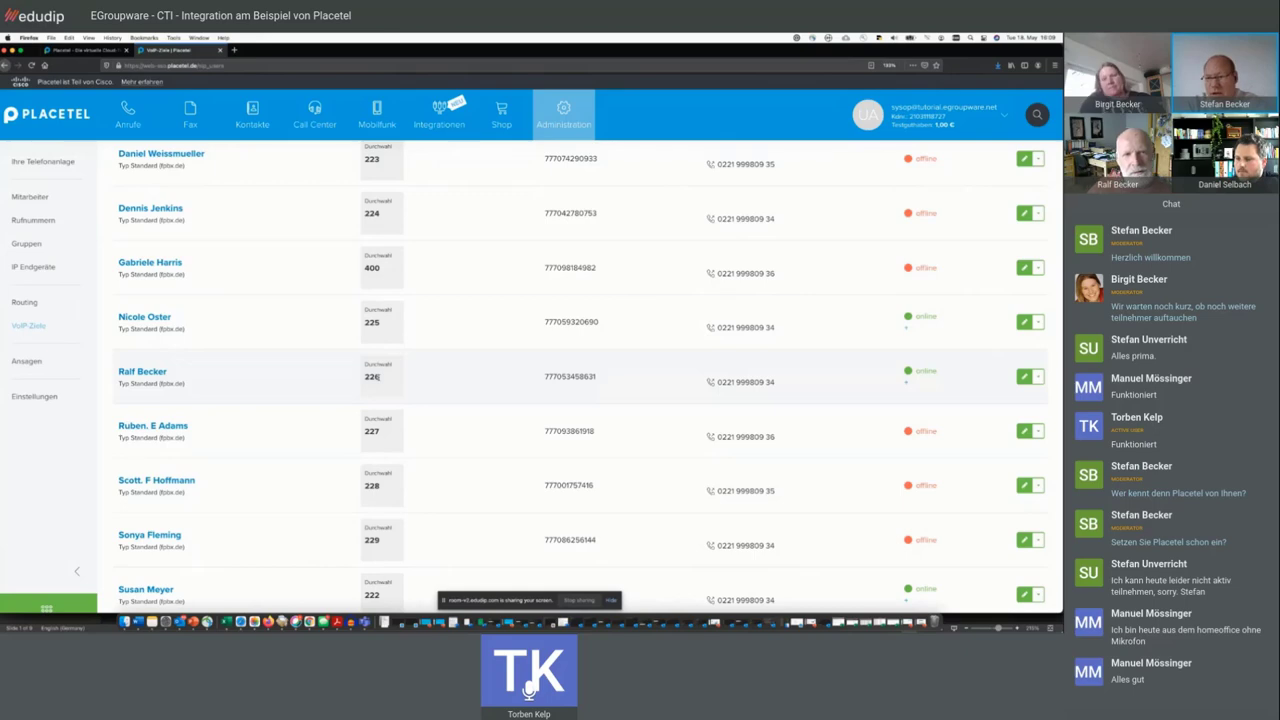
# - Scroll through the nine VoIP destinations to review their extensions, SIP IDs and online status
pyautogui.scroll(5, 313, 258)
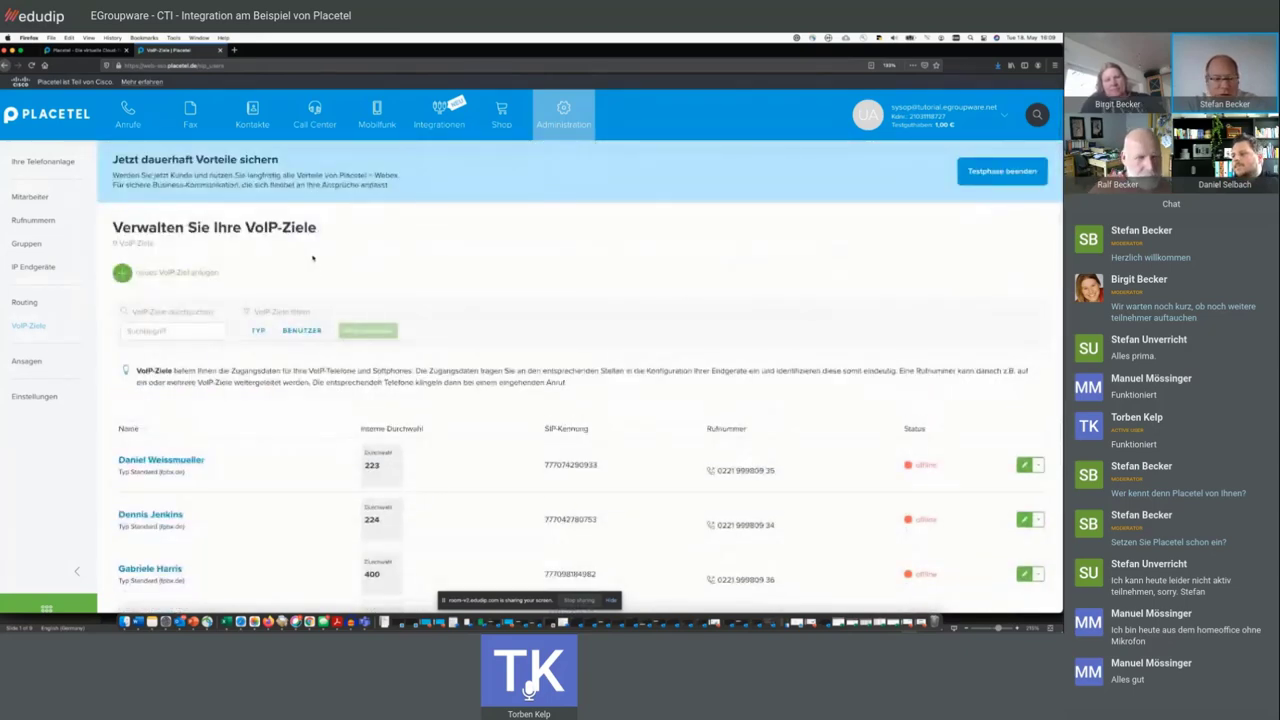
pyautogui.scroll(-1, 298, 230)
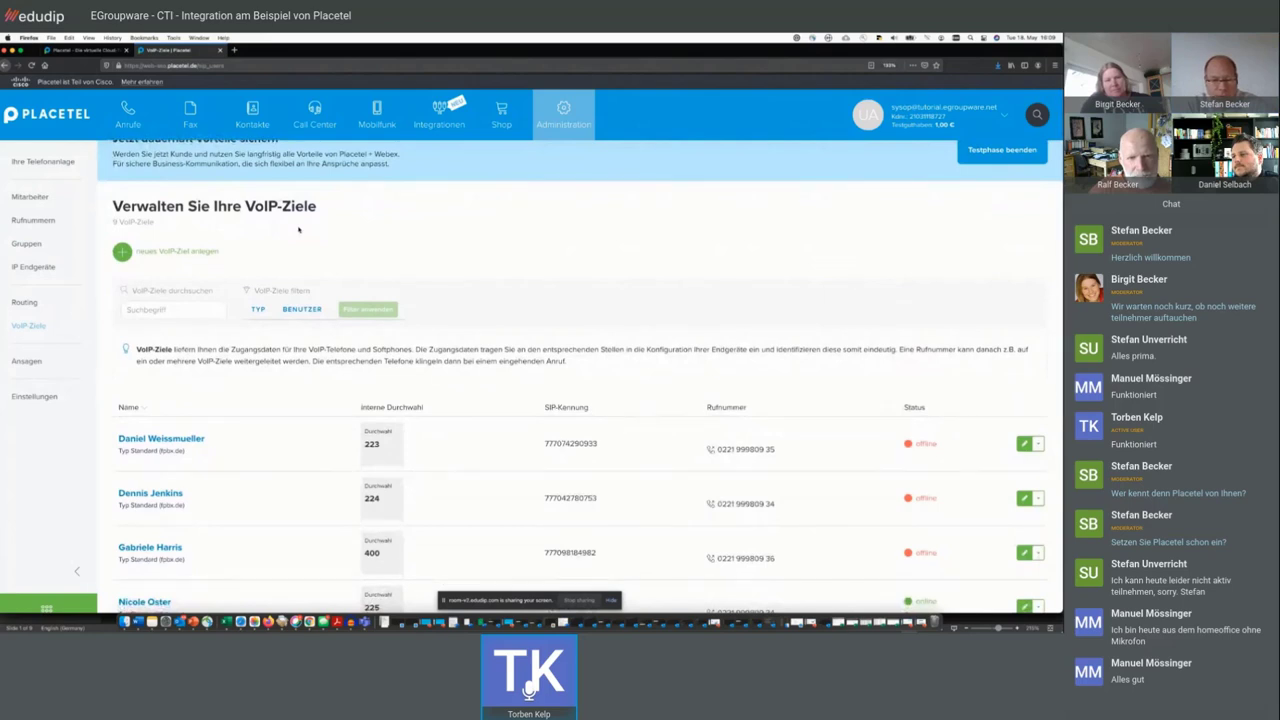
pyautogui.scroll(-3, 298, 230)
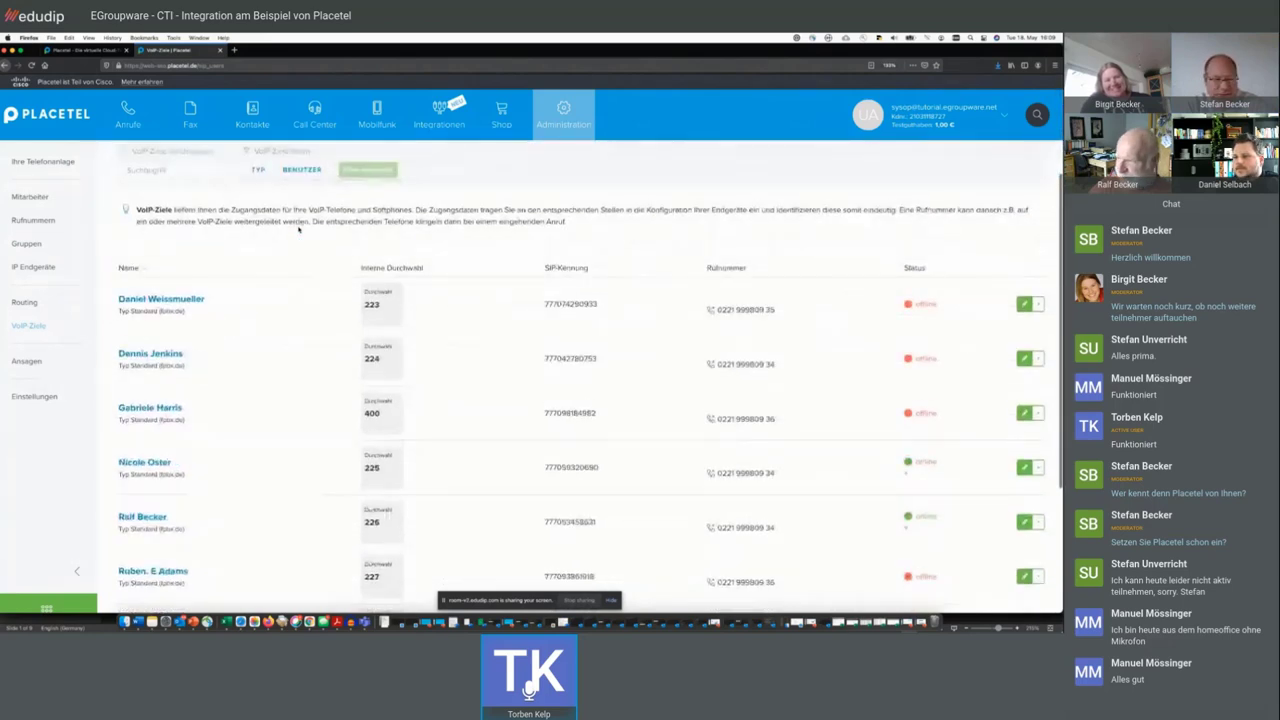
pyautogui.scroll(-1, 298, 230)
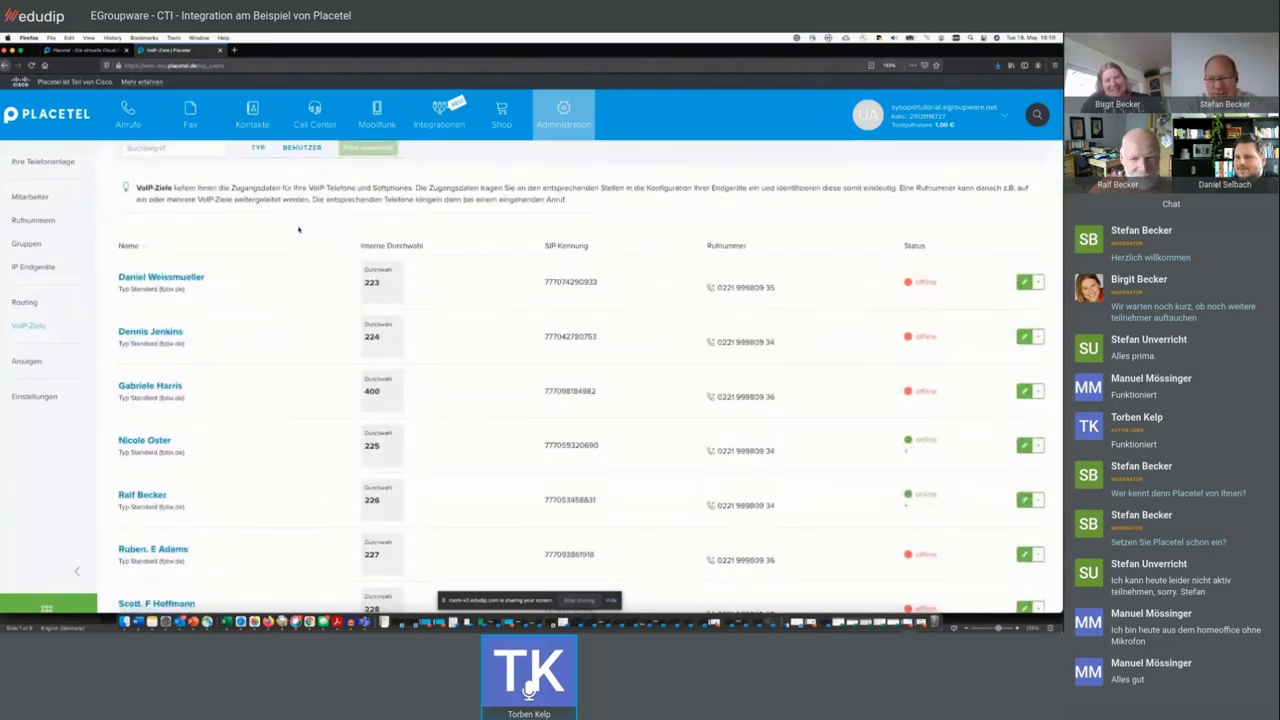
pyautogui.scroll(3, 298, 230)
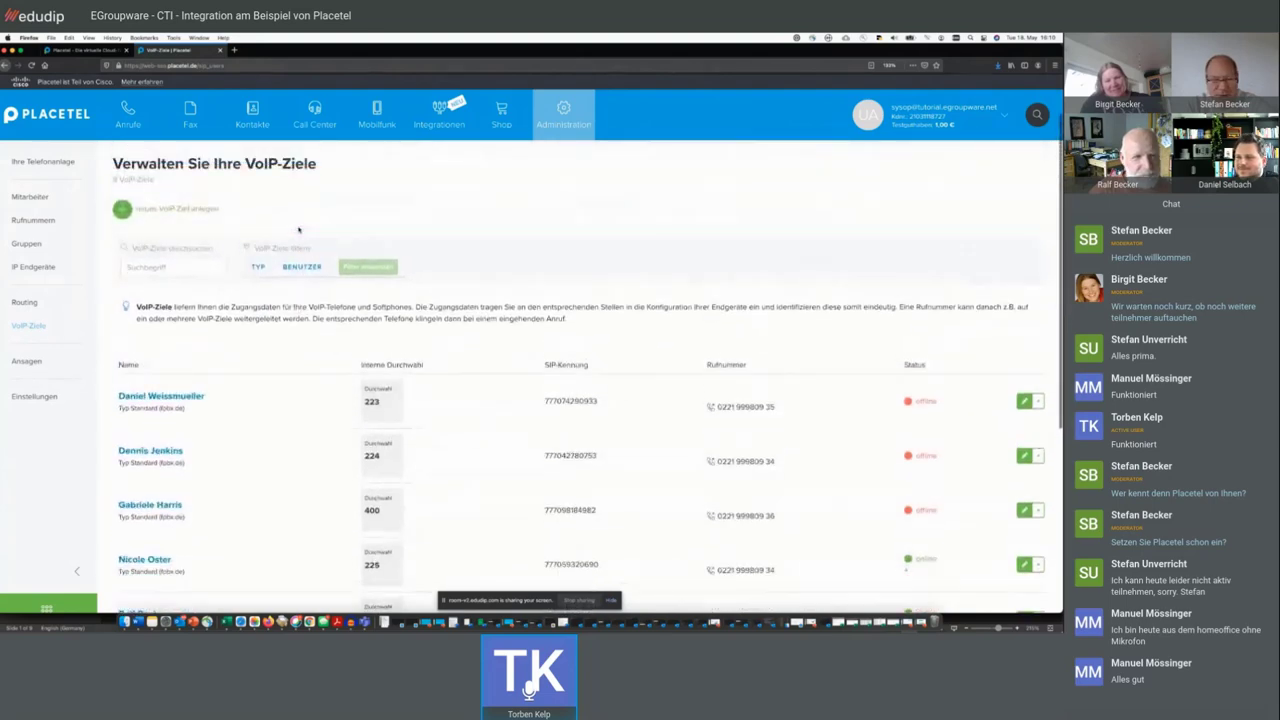
pyautogui.scroll(2, 298, 230)
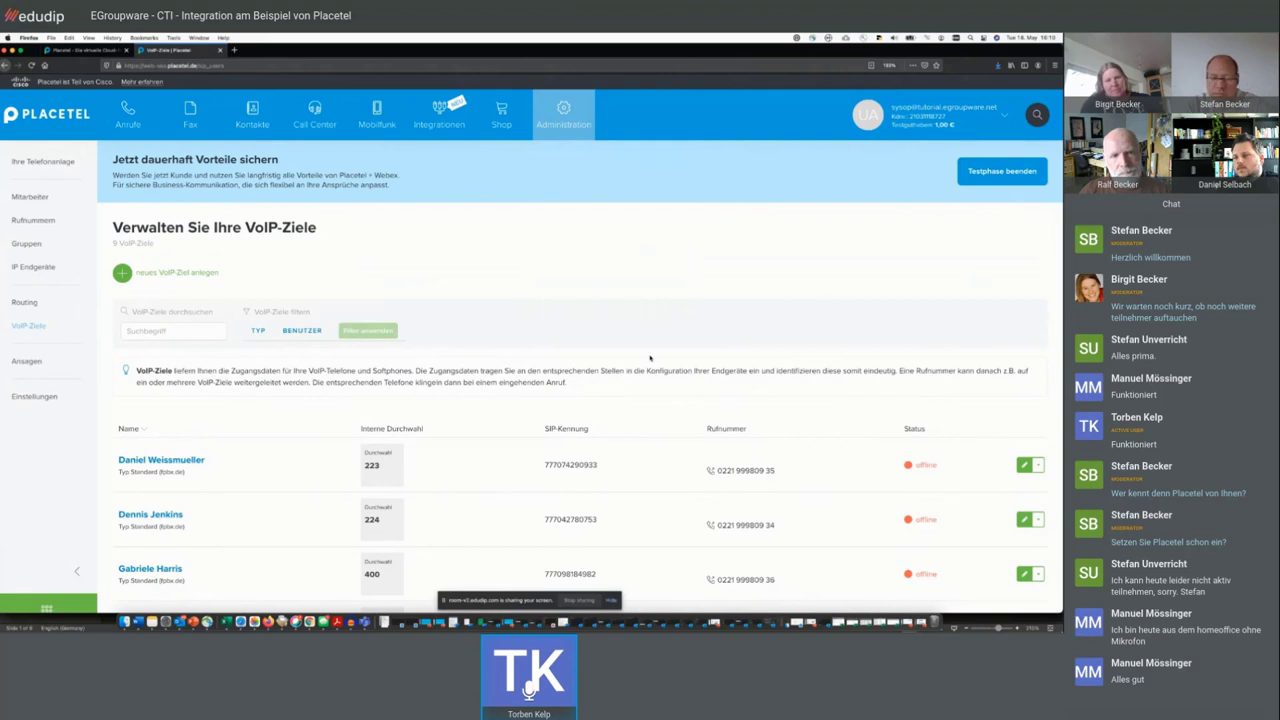
pyautogui.scroll(-2, 650, 357)
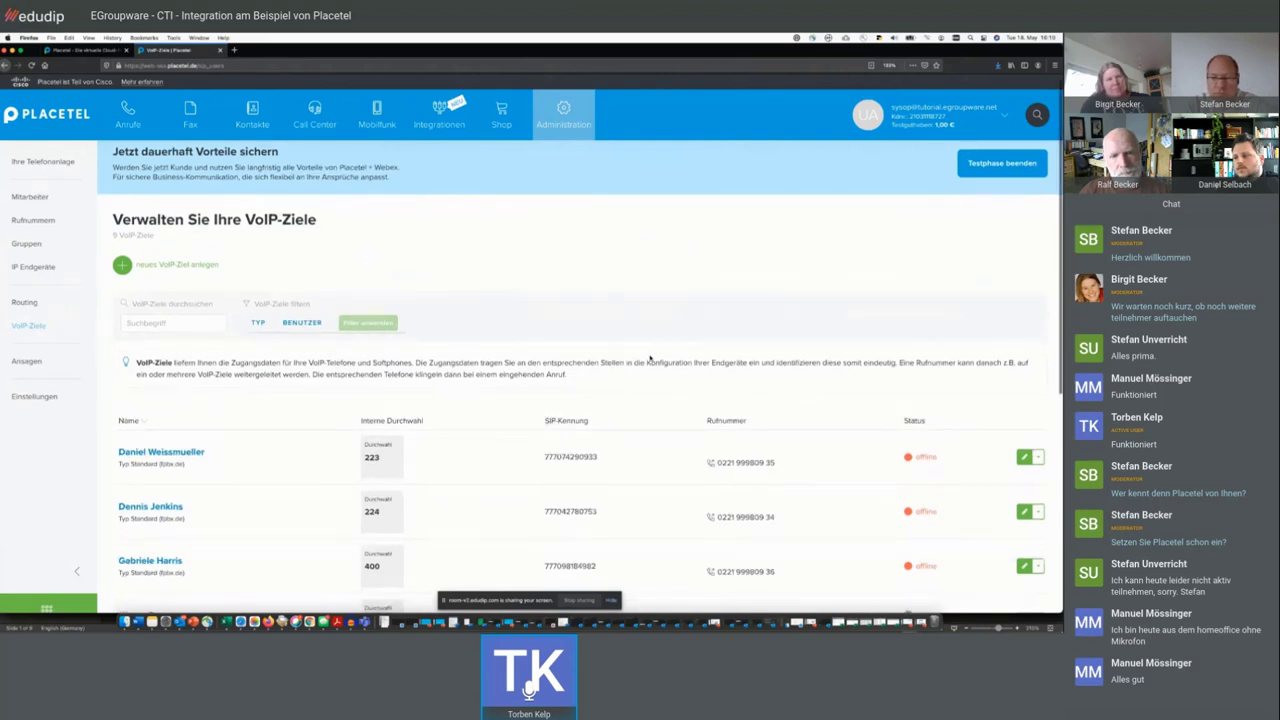
pyautogui.scroll(-1, 650, 357)
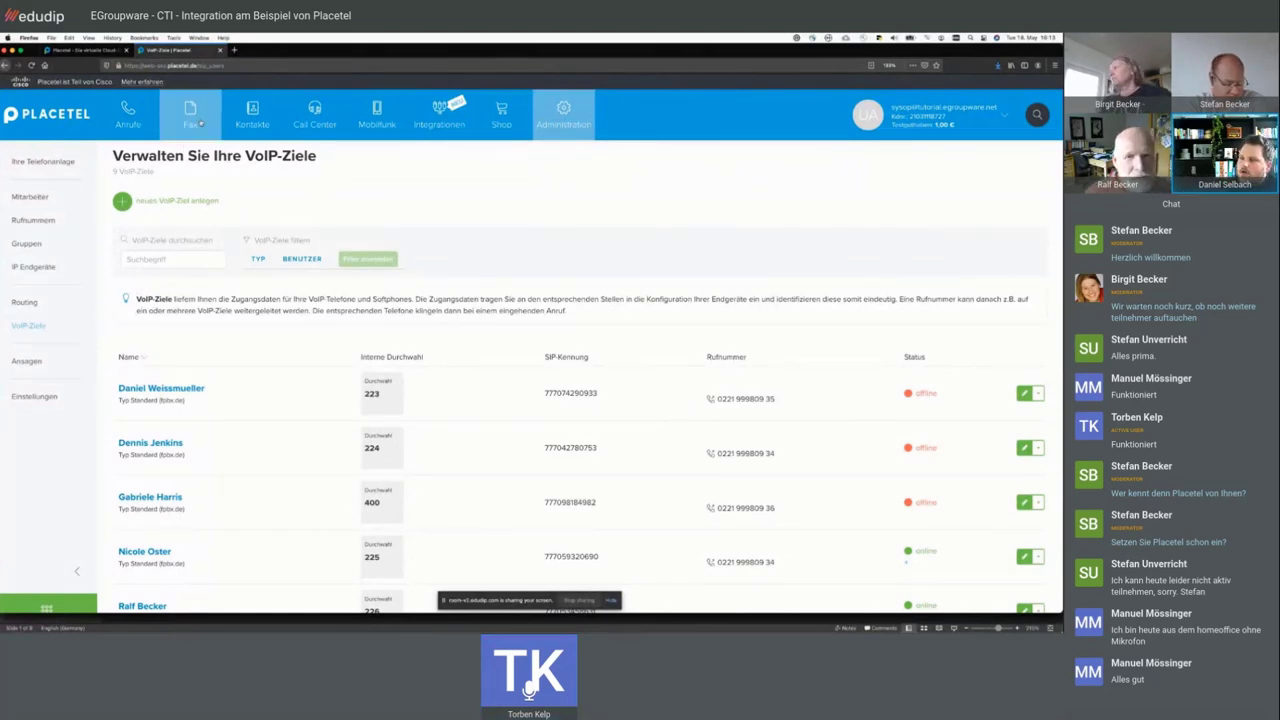
pyautogui.moveTo(295, 117)
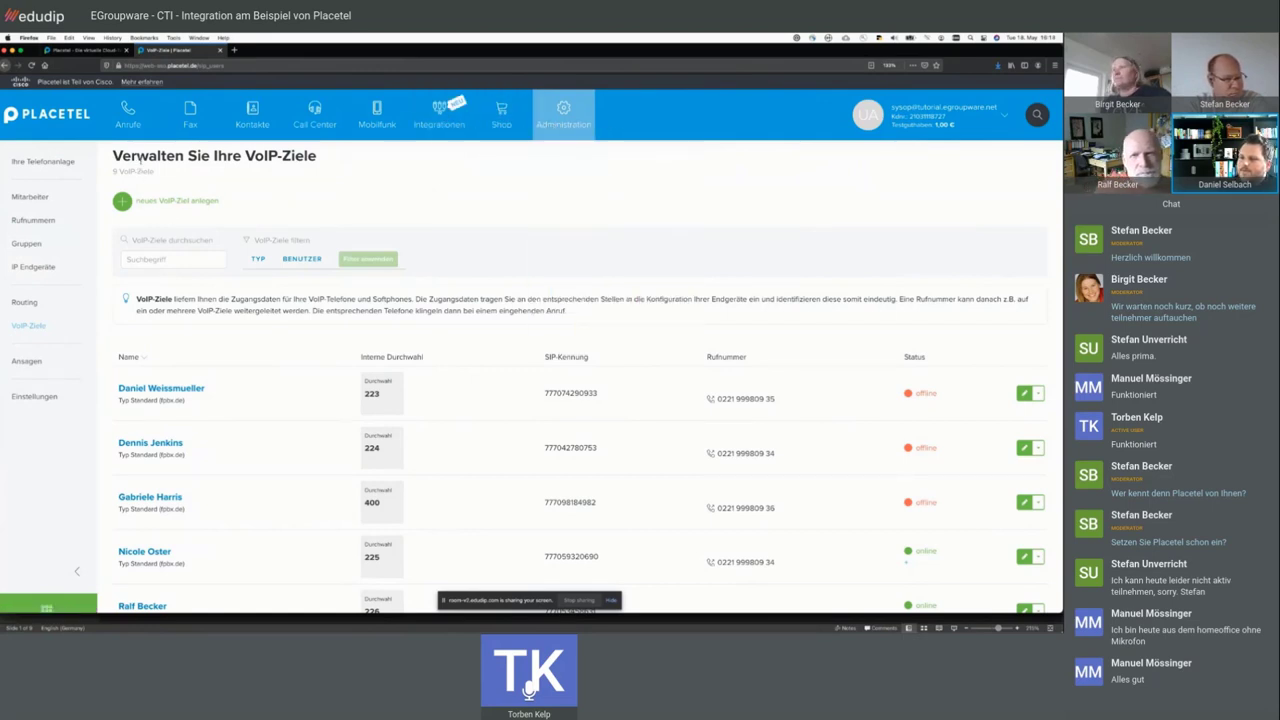
pyautogui.moveTo(146, 124)
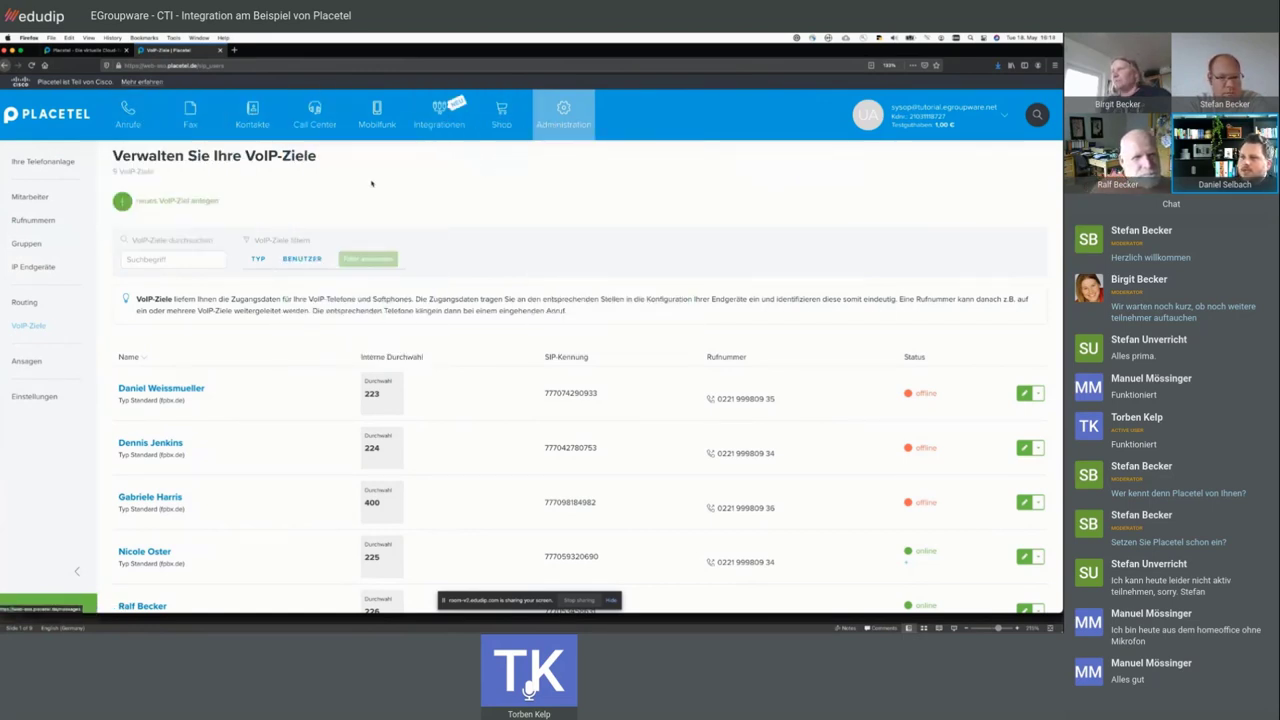
# - Go back to the start dashboard and bring the Mitarbeiter and Rufnummern summary boxes into view
pyautogui.click(46, 113)
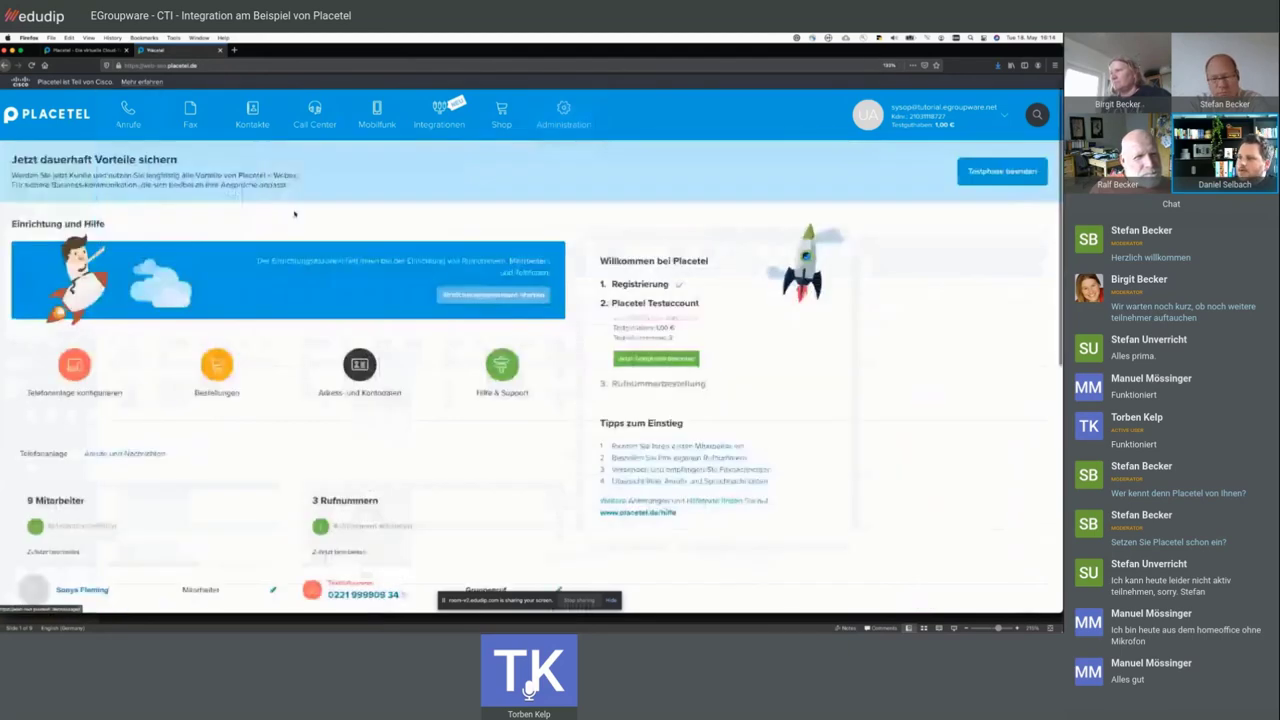
pyautogui.scroll(-3, 330, 230)
pyautogui.scroll(1, 270, 200)
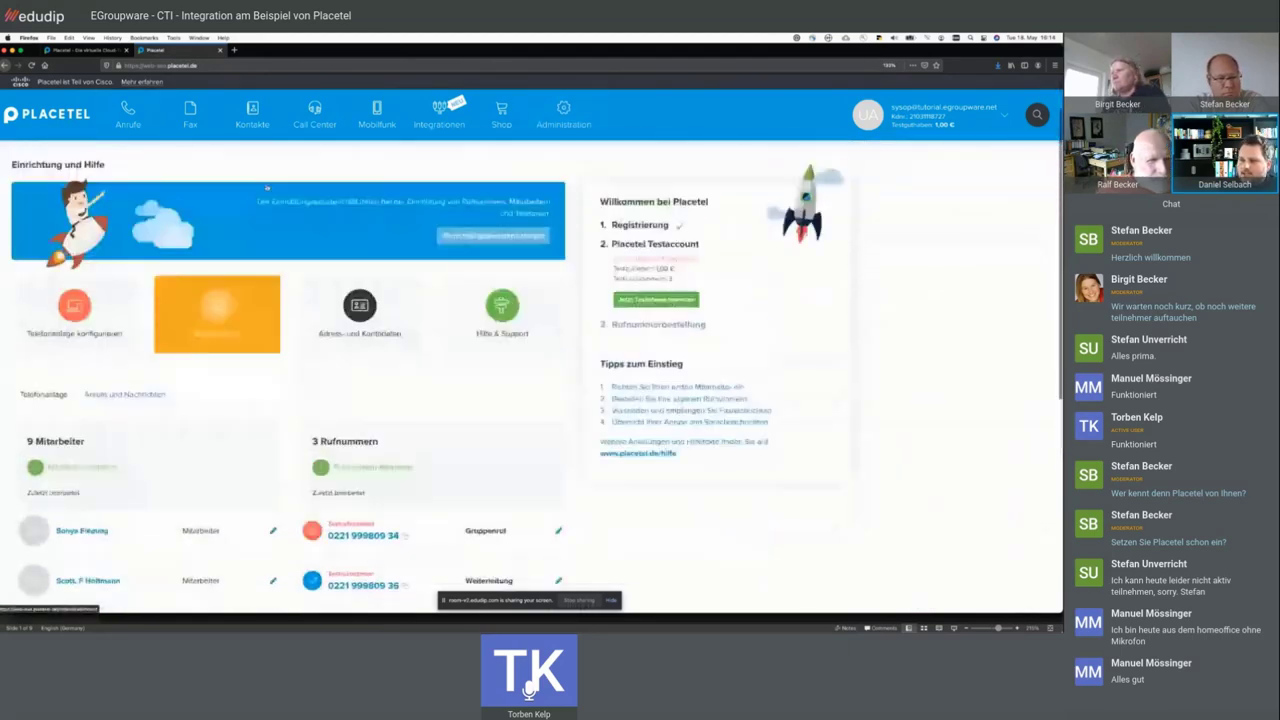
pyautogui.scroll(-1, 267, 188)
pyautogui.scroll(-2, 267, 188)
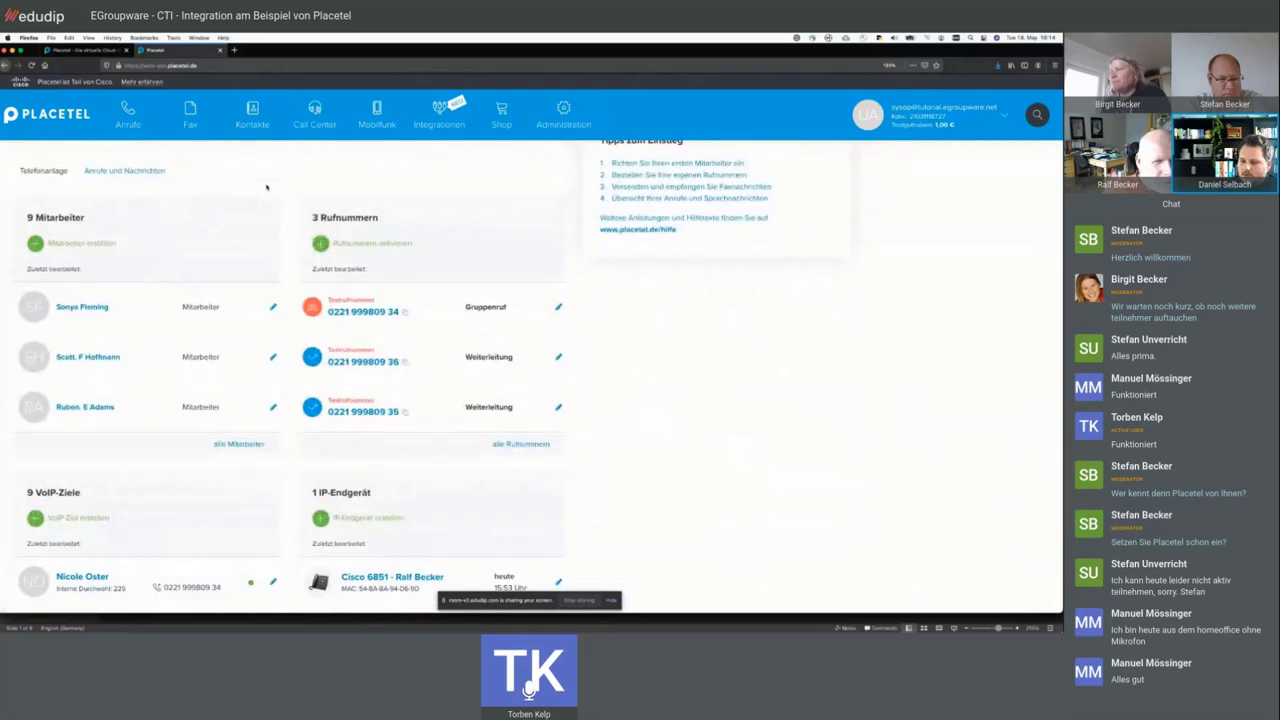
pyautogui.scroll(-1, 267, 187)
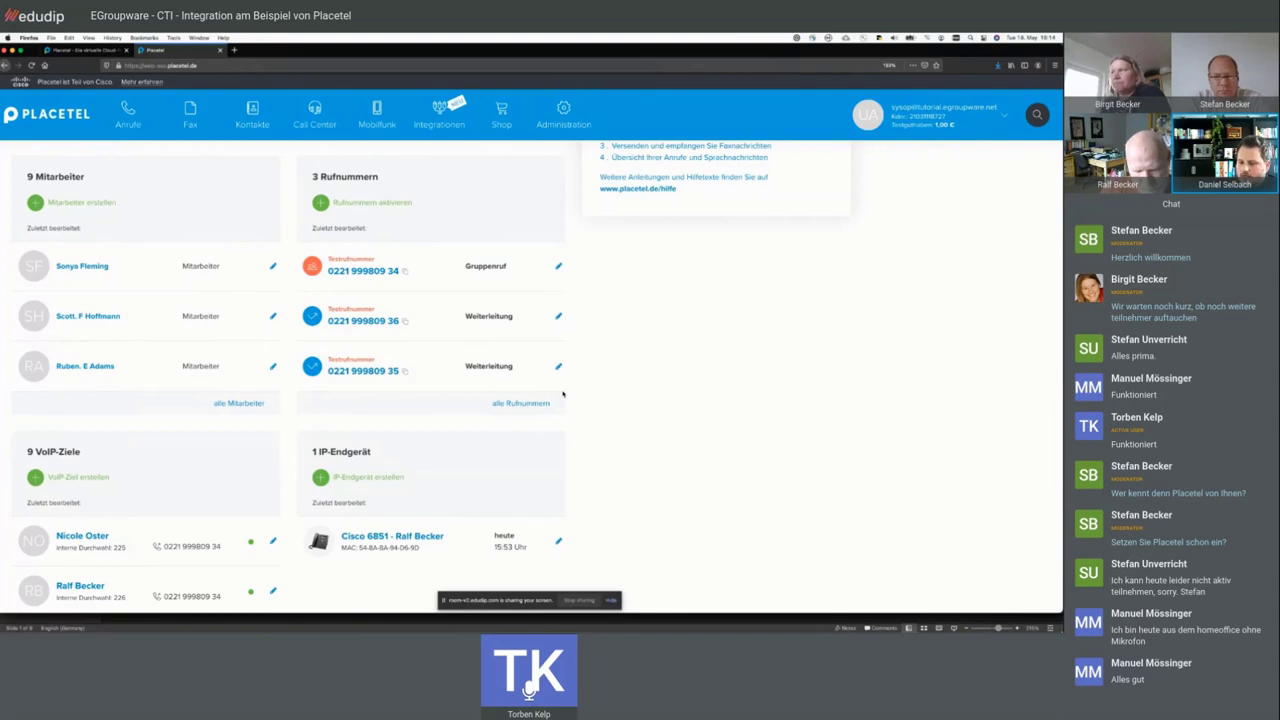
pyautogui.scroll(1, 563, 394)
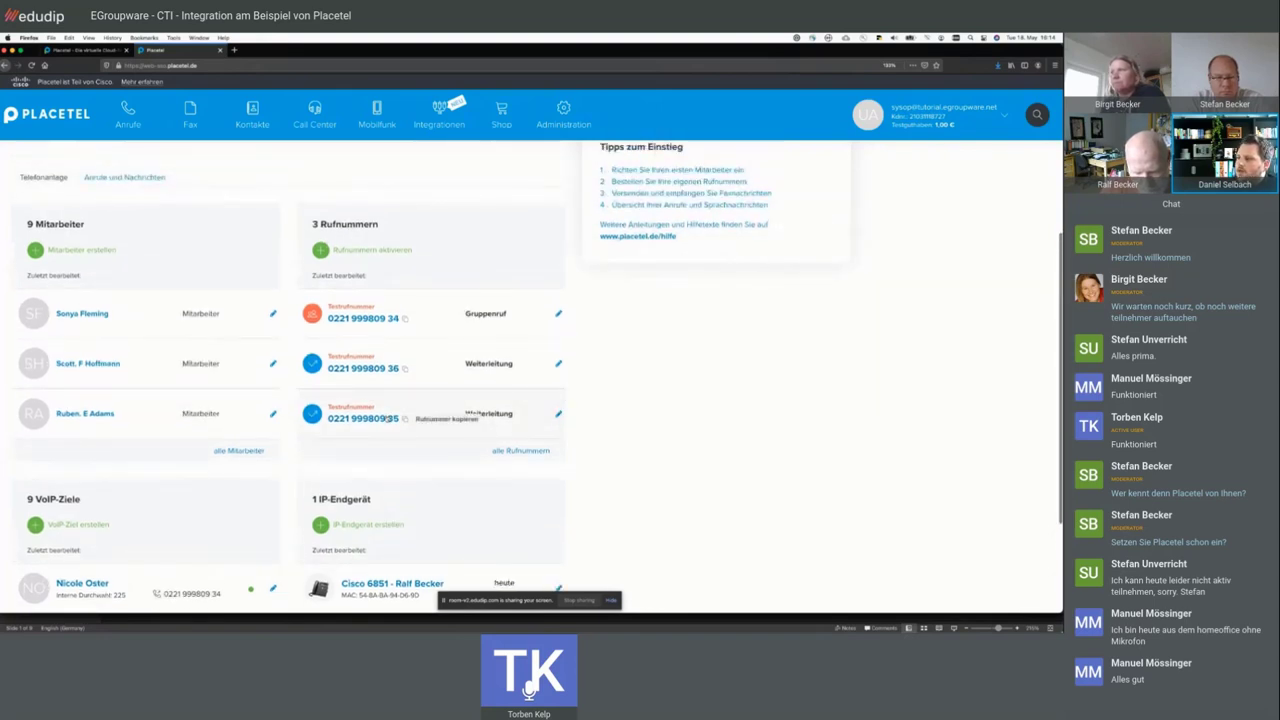
pyautogui.click(518, 452)
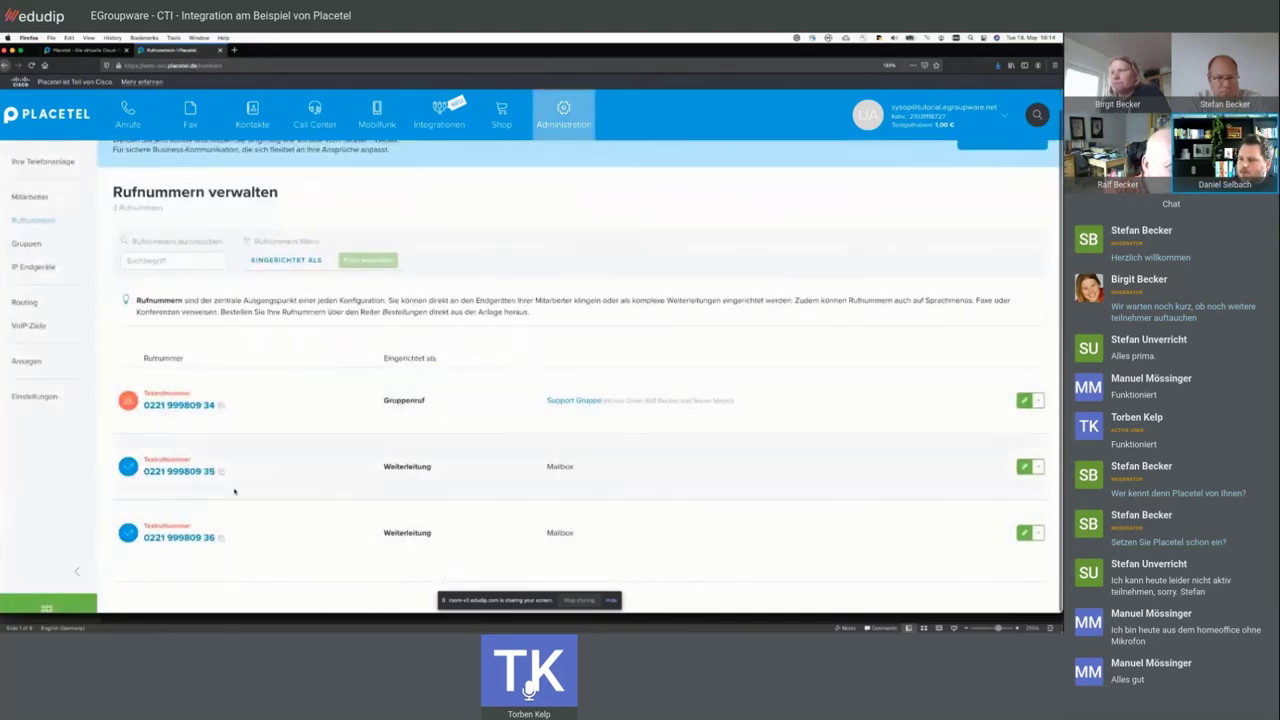
pyautogui.scroll(1, 237, 490)
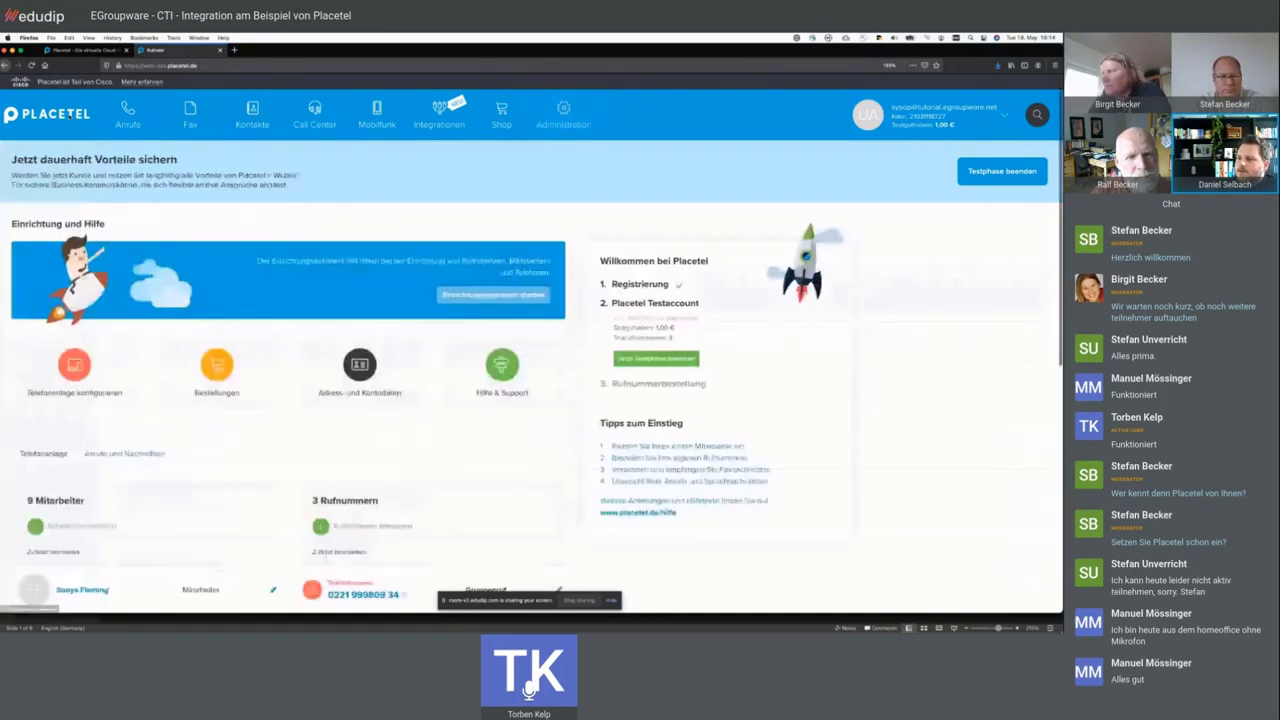
# - Highlight the 3 Rufnummern, 9 VoIP-Ziele and 1 IP-Endgerät headings on the dashboard, then deselect
pyautogui.scroll(-4, 532, 374)
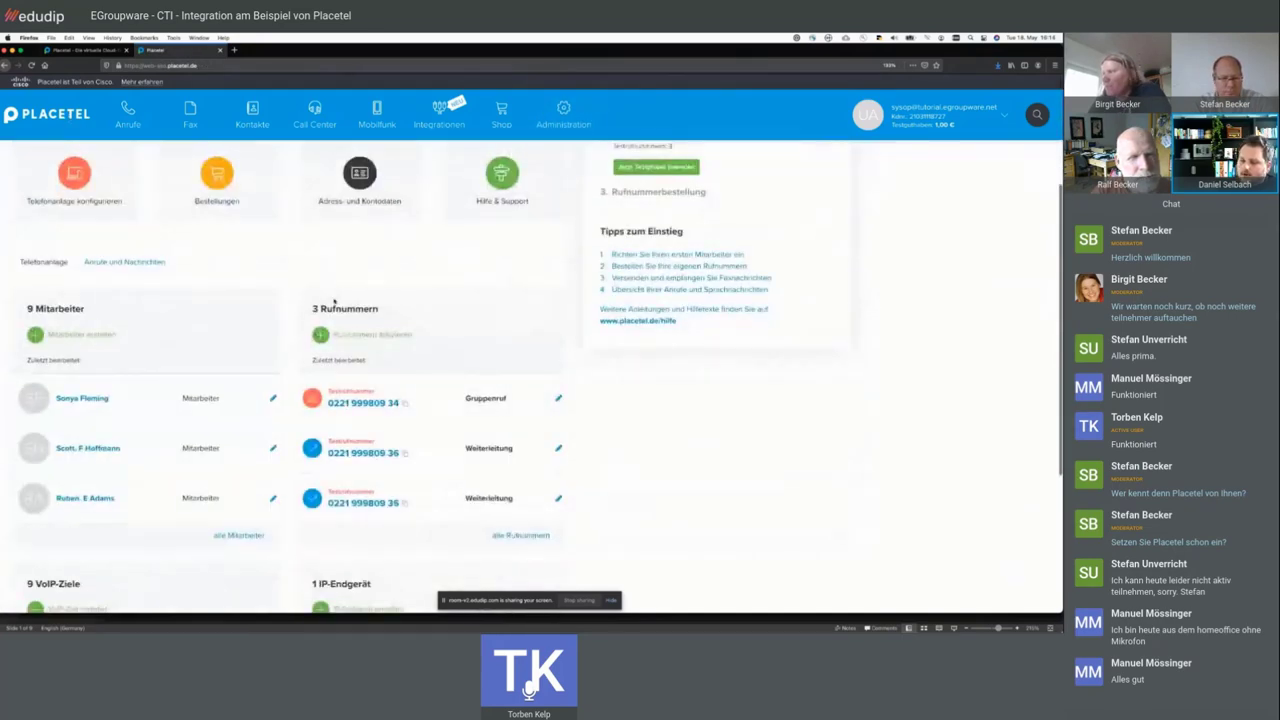
pyautogui.tripleClick(335, 308)
pyautogui.scroll(-1, 428, 283)
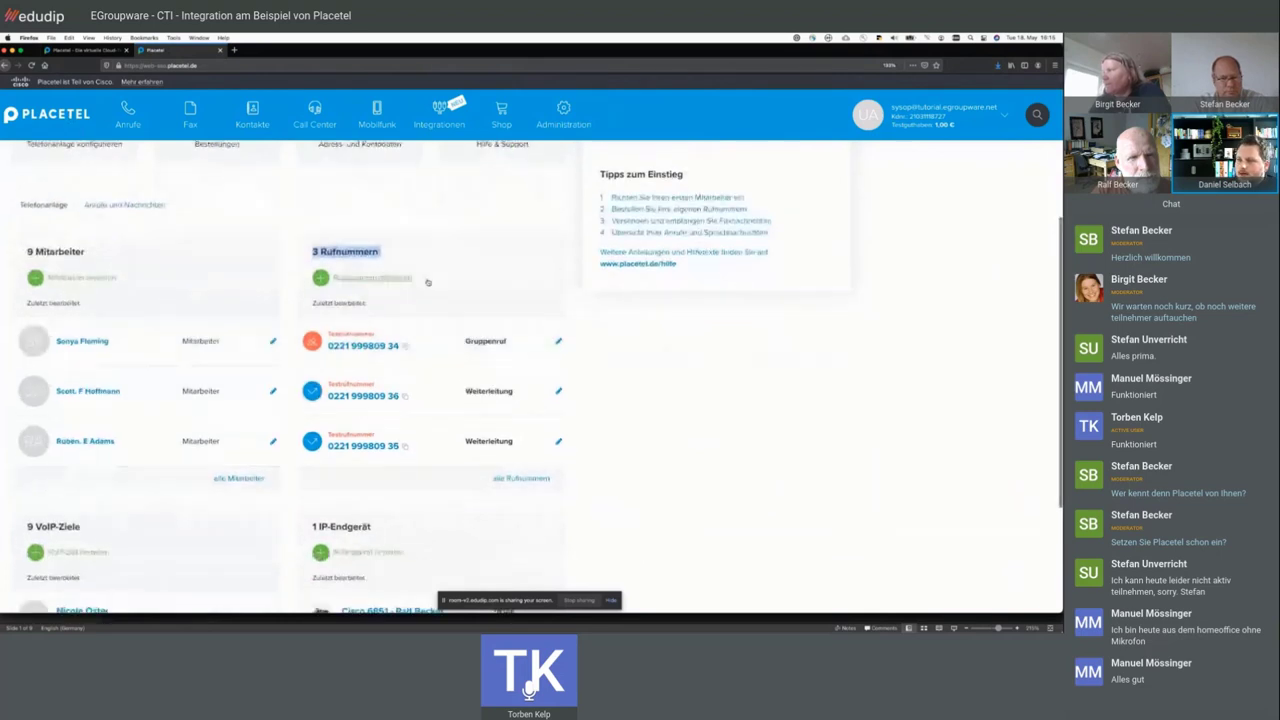
pyautogui.scroll(-3, 340, 360)
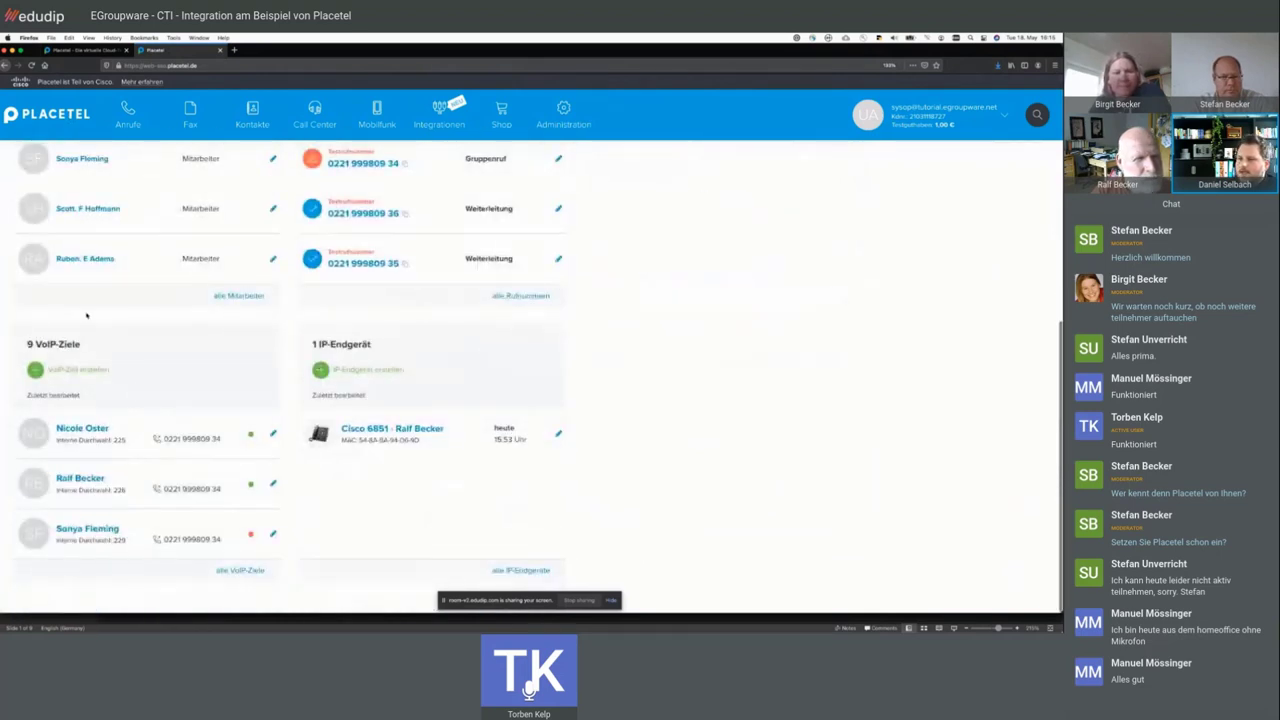
pyautogui.tripleClick(55, 344)
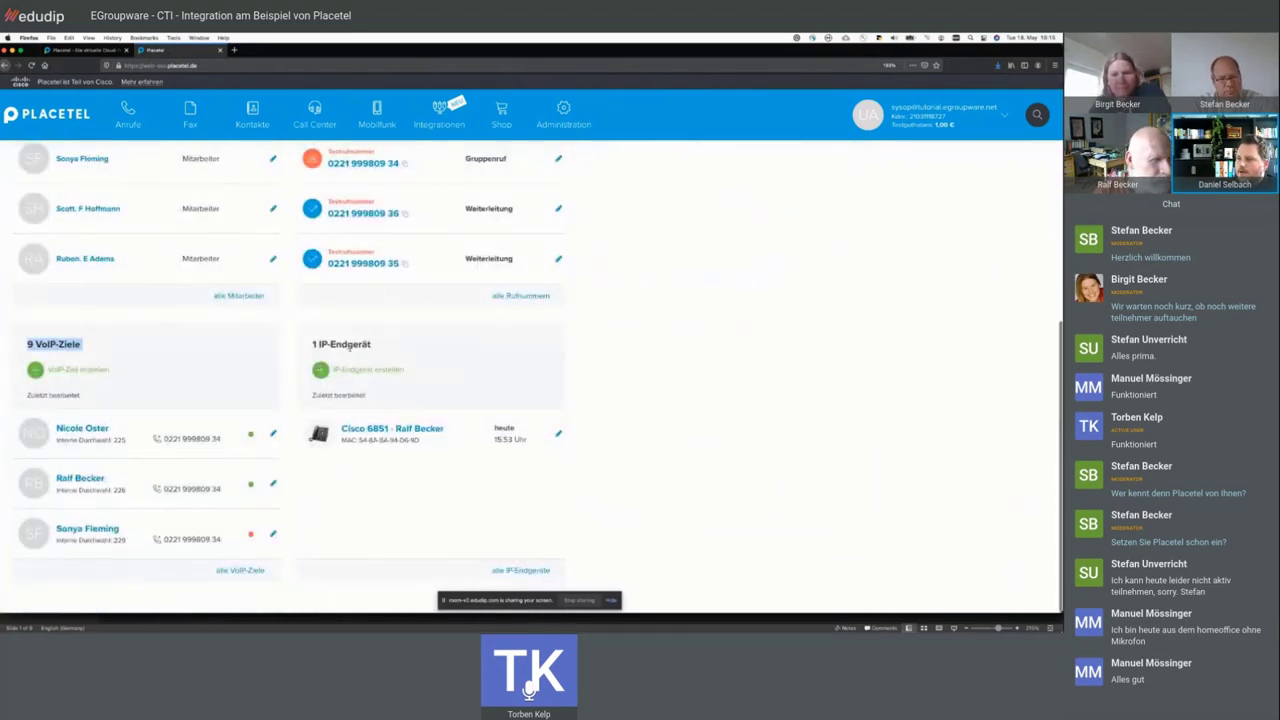
pyautogui.tripleClick(341, 344)
pyautogui.click(341, 344)
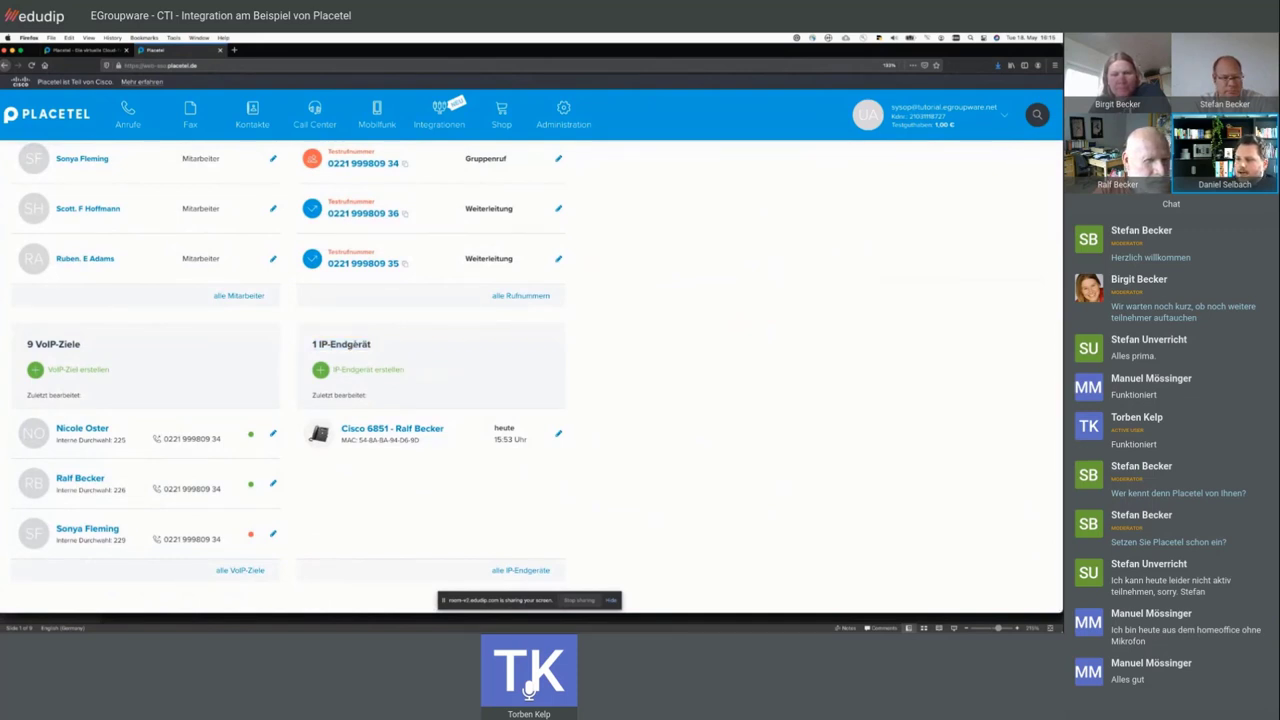
# - Bring up the 'Anrufe und Nachrichten' overview with two accepted calls, three voicemails and no faxes
pyautogui.scroll(1, 407, 478)
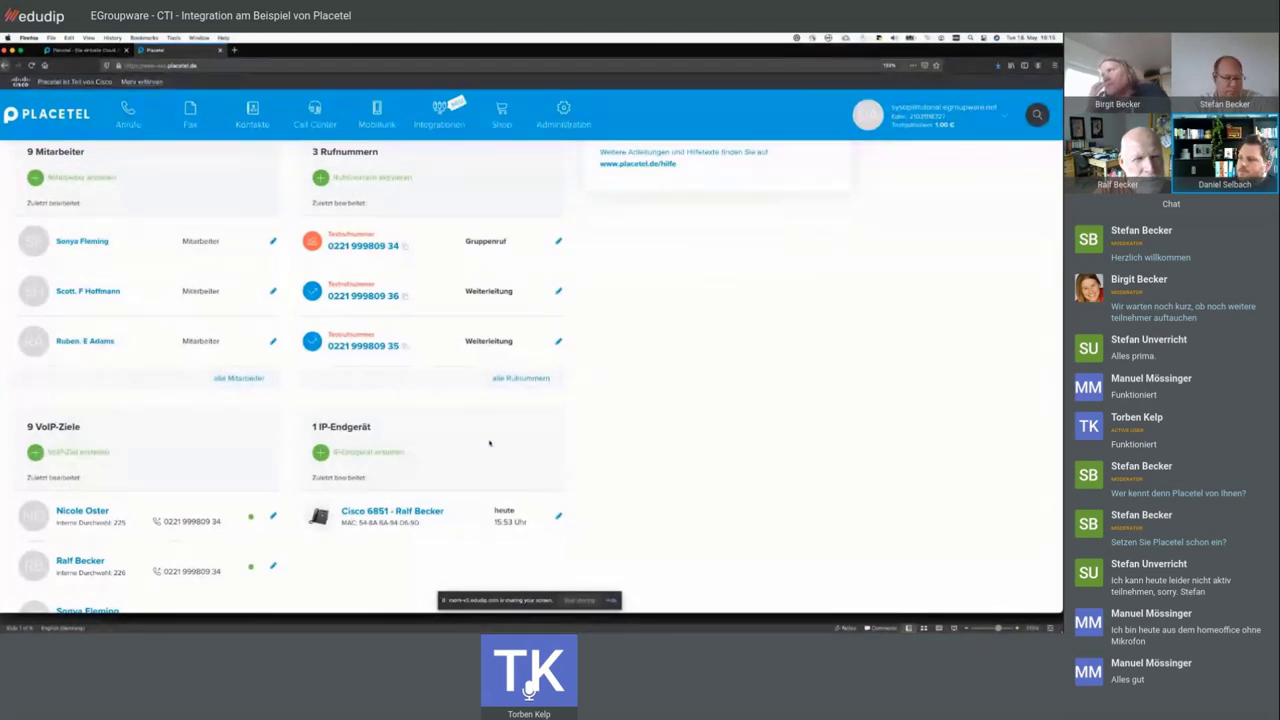
pyautogui.scroll(1, 489, 443)
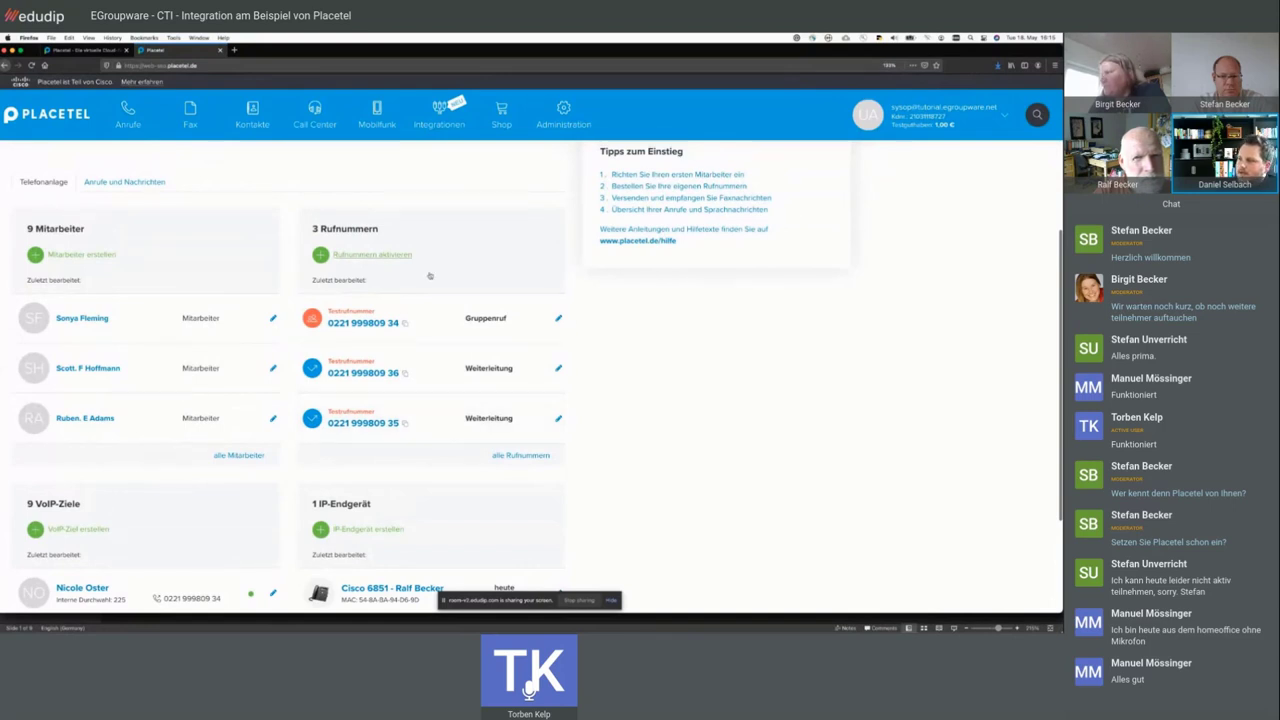
pyautogui.scroll(-1, 422, 298)
pyautogui.scroll(2, 422, 298)
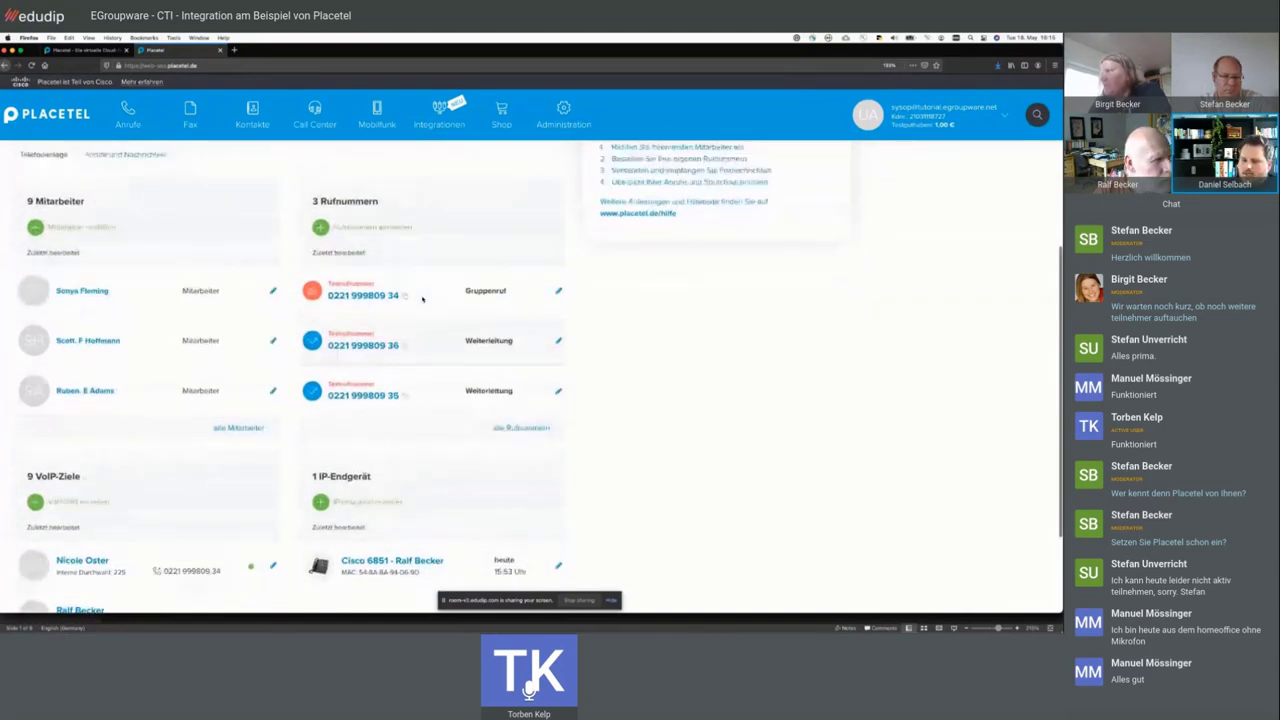
pyautogui.scroll(2, 422, 298)
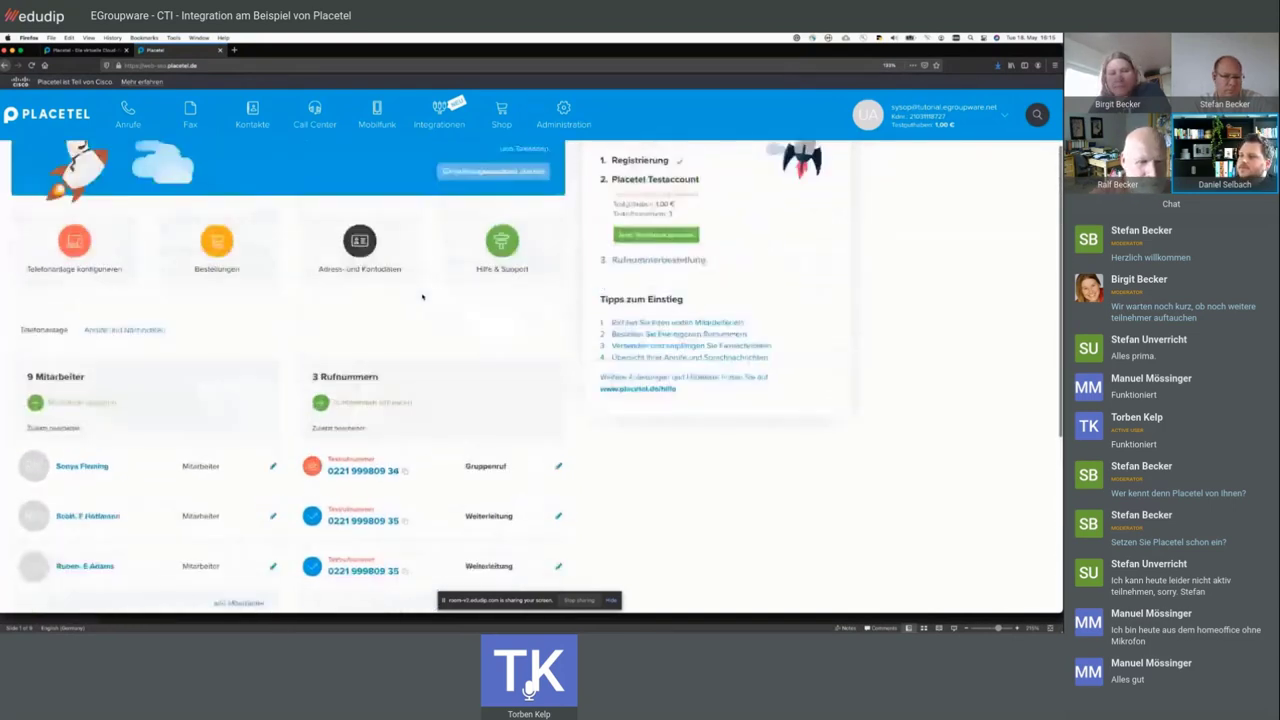
pyautogui.scroll(-2, 356, 389)
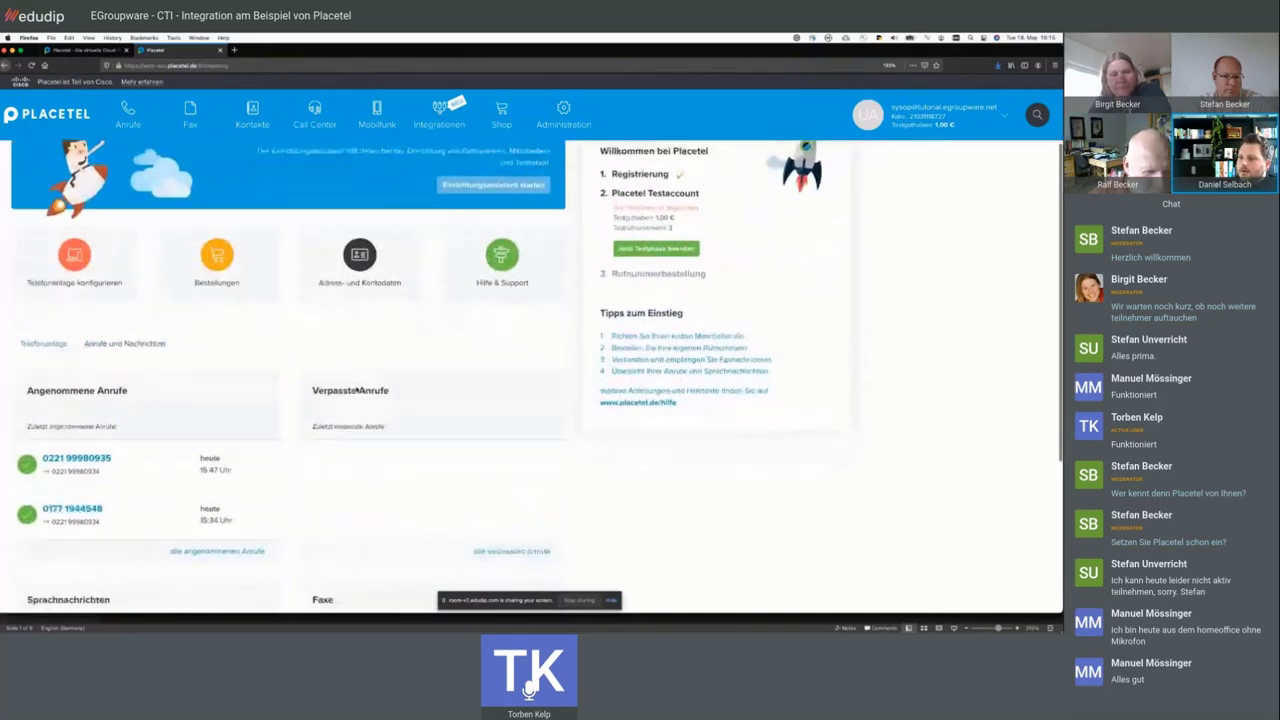
pyautogui.scroll(-2, 181, 390)
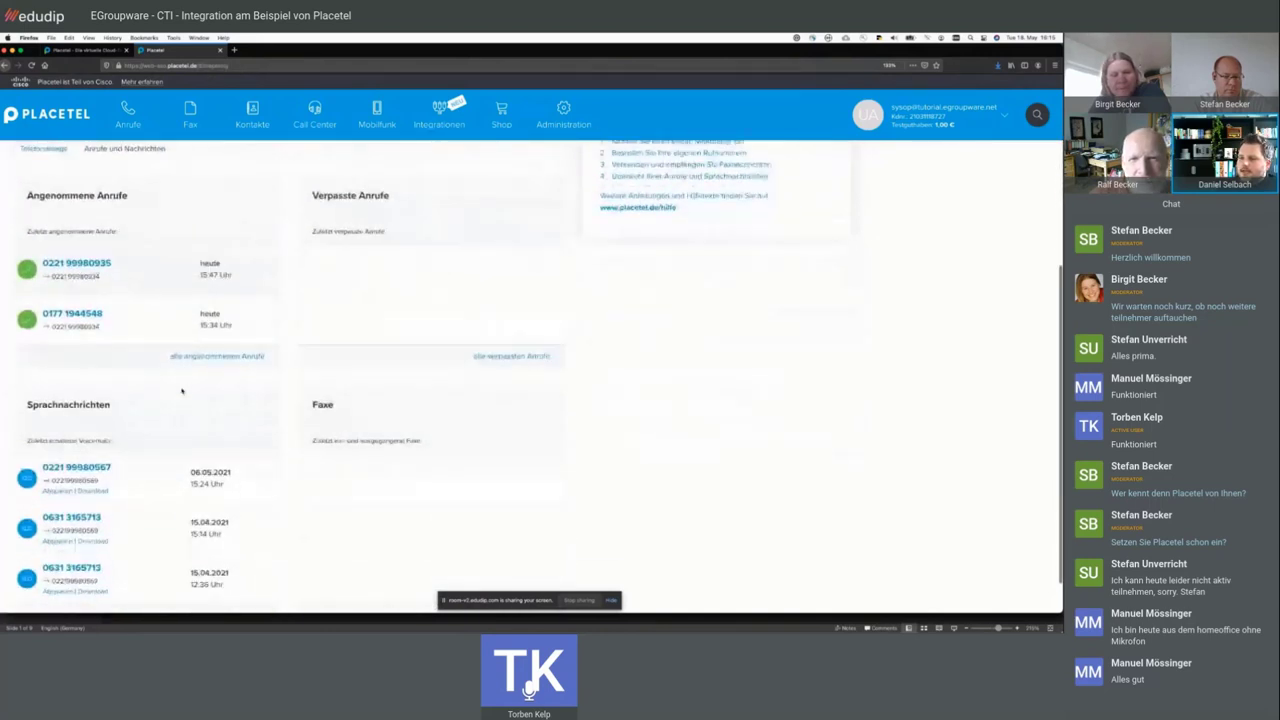
pyautogui.scroll(1, 181, 390)
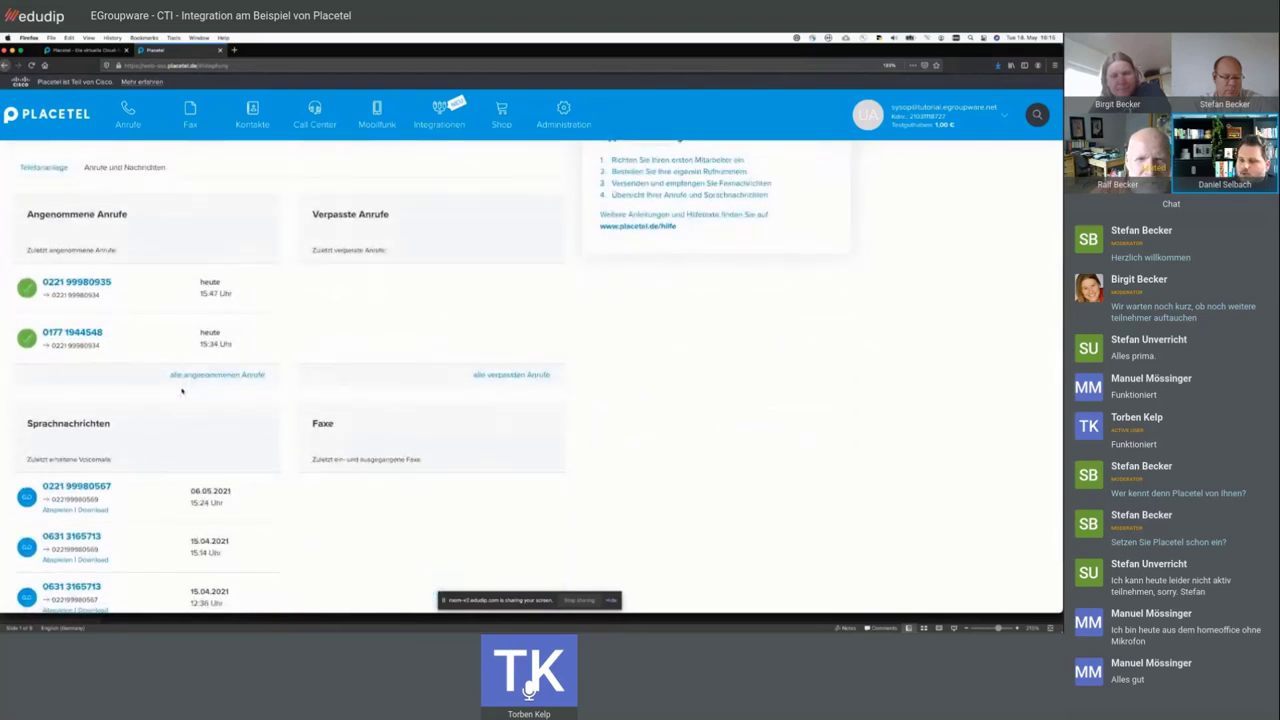
pyautogui.scroll(-1, 181, 390)
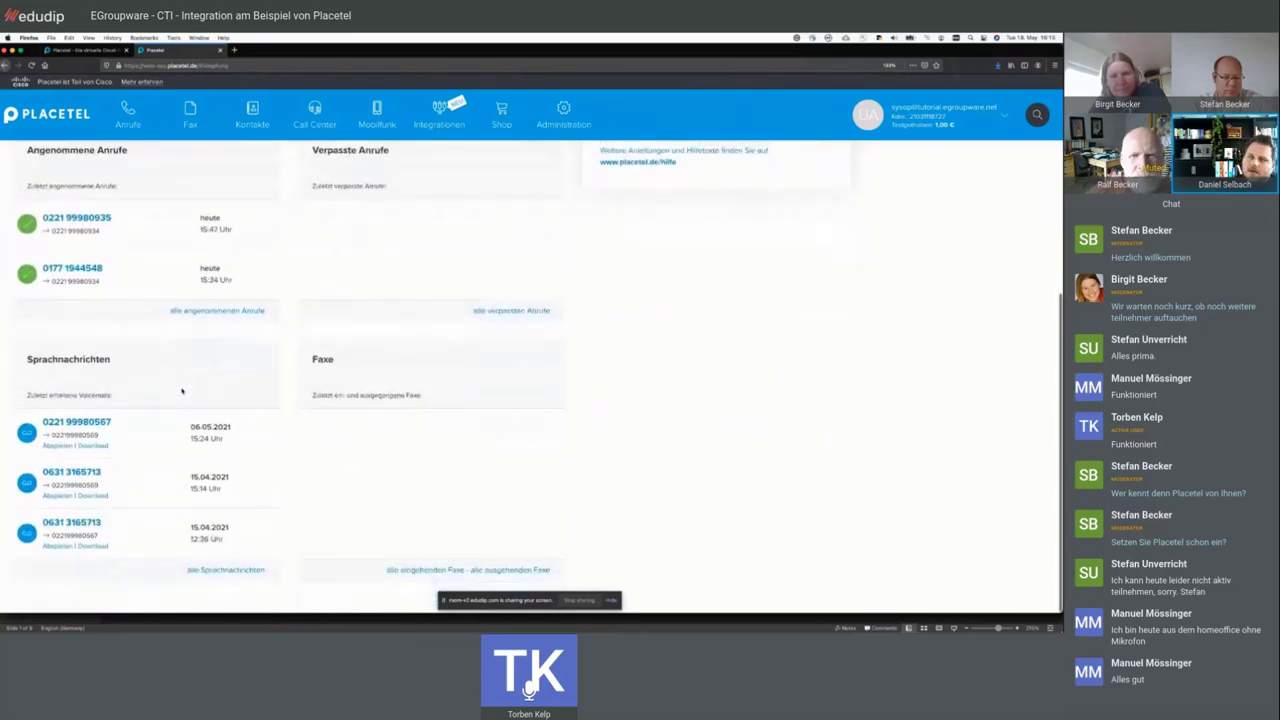
pyautogui.moveTo(124, 122)
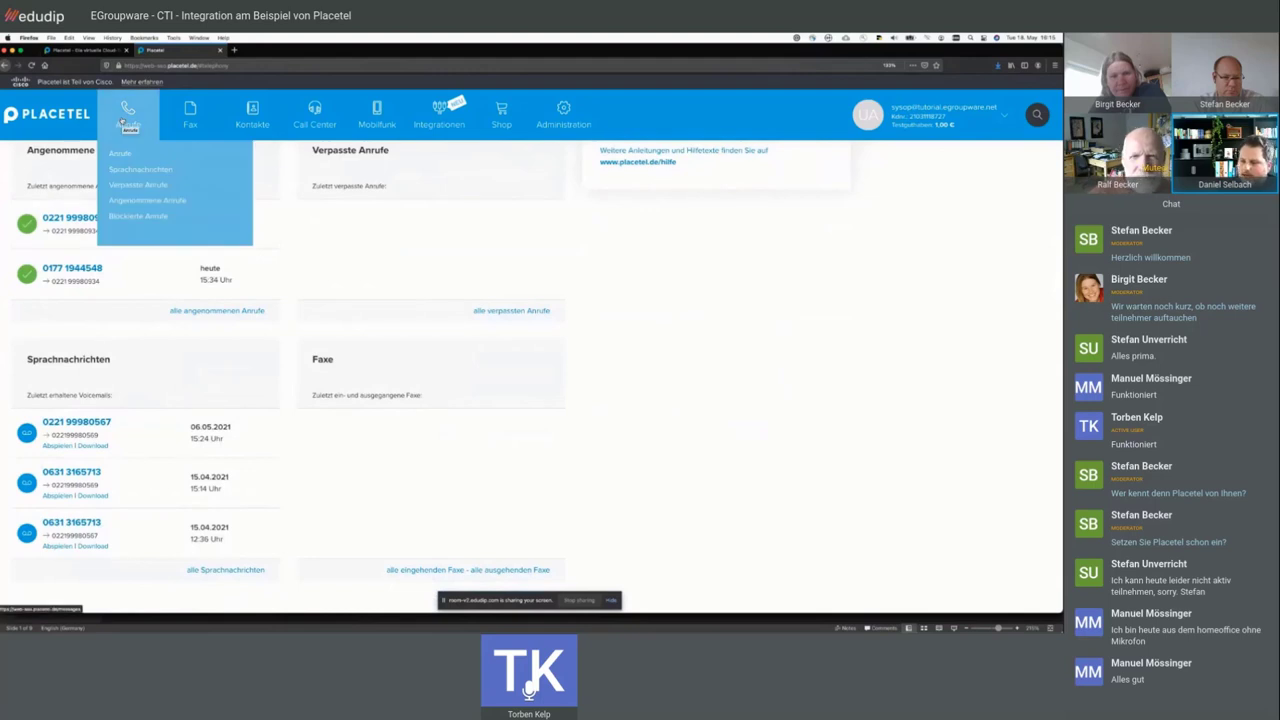
# - Open the Anrufe page and highlight the second call's caller, called number and 'Angenommener Anruf' type
pyautogui.click(124, 122)
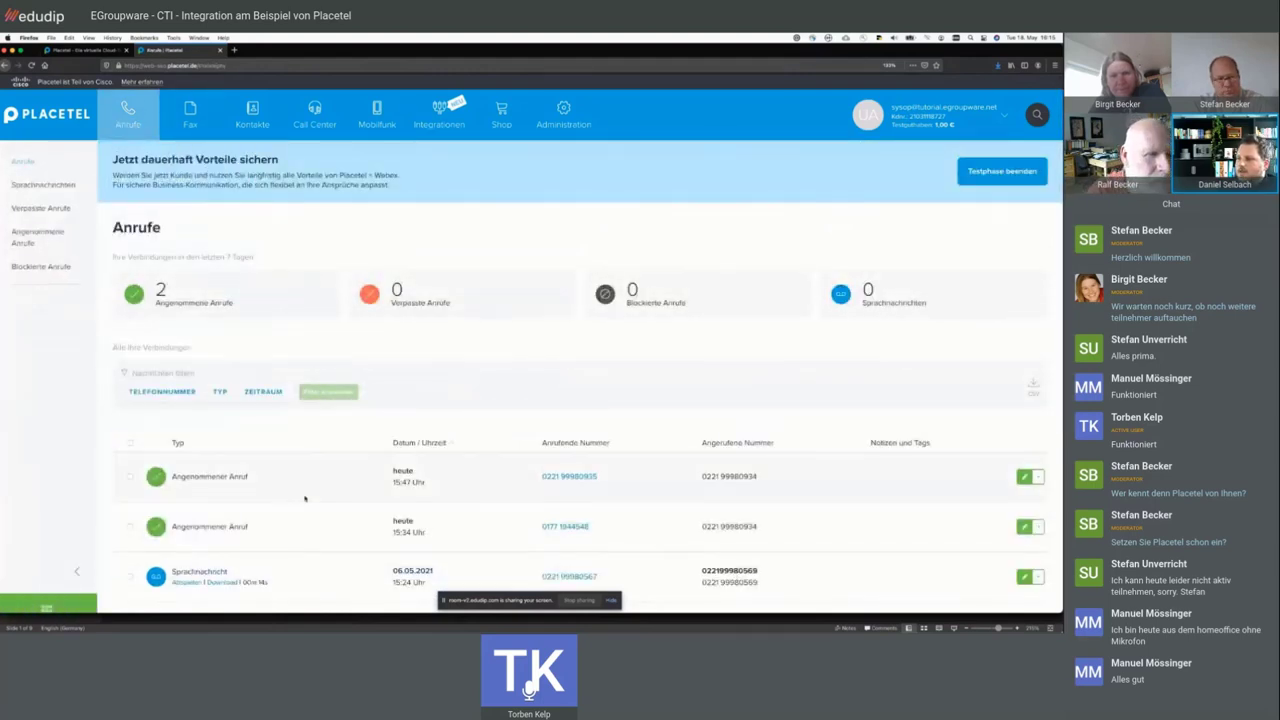
pyautogui.scroll(-1, 305, 498)
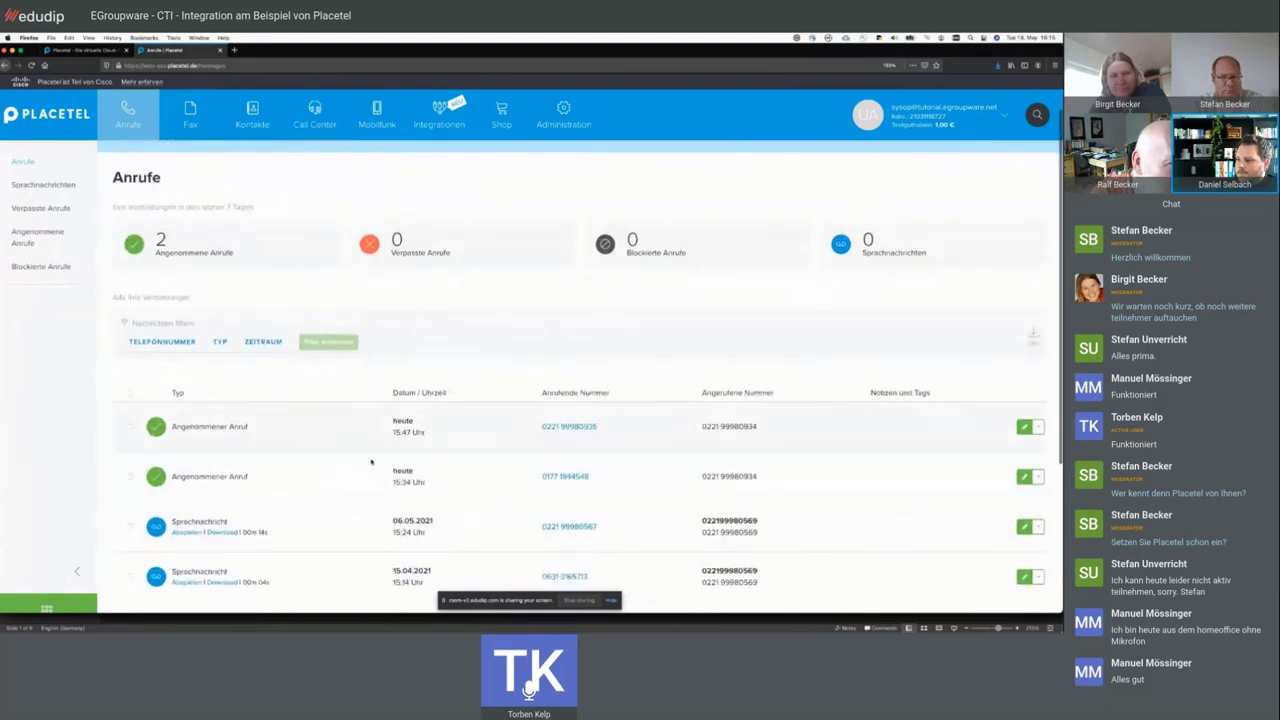
pyautogui.moveTo(592, 477); pyautogui.dragTo(543, 477)
pyautogui.moveTo(764, 478); pyautogui.dragTo(708, 477)
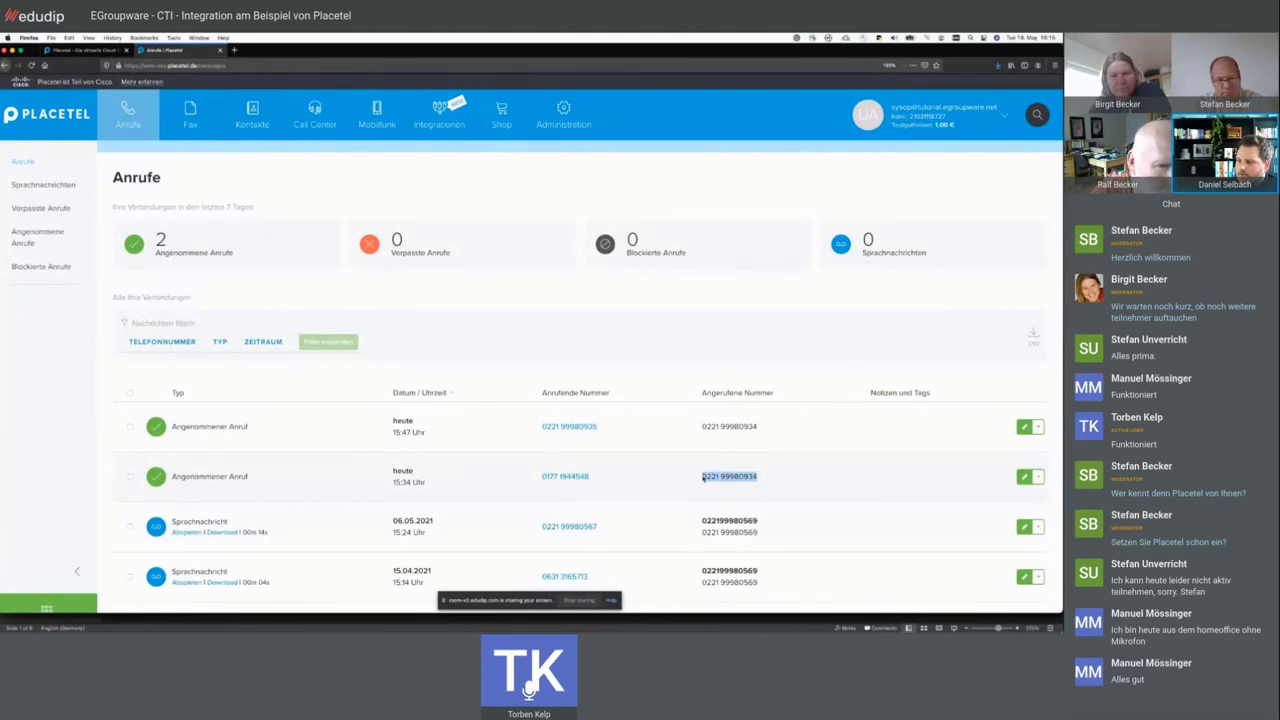
pyautogui.click(183, 467)
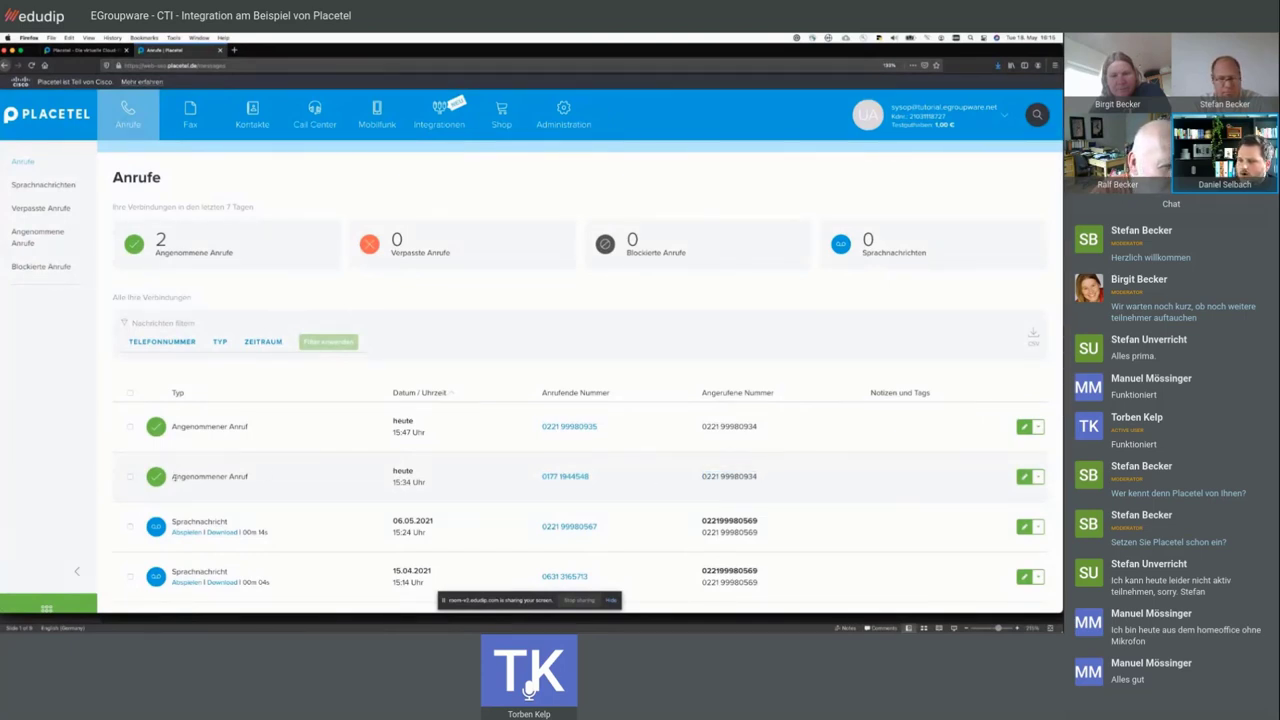
pyautogui.moveTo(449, 477); pyautogui.dragTo(834, 474)
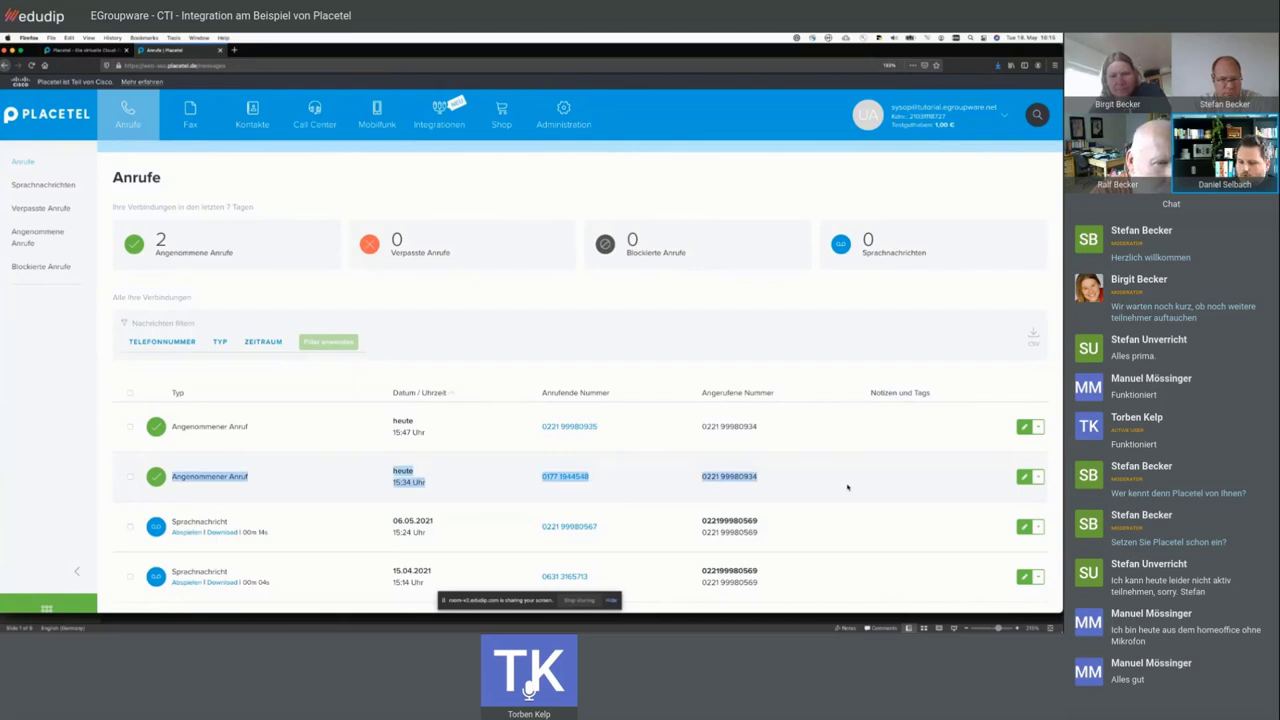
pyautogui.click(847, 487)
pyautogui.tripleClick(196, 478)
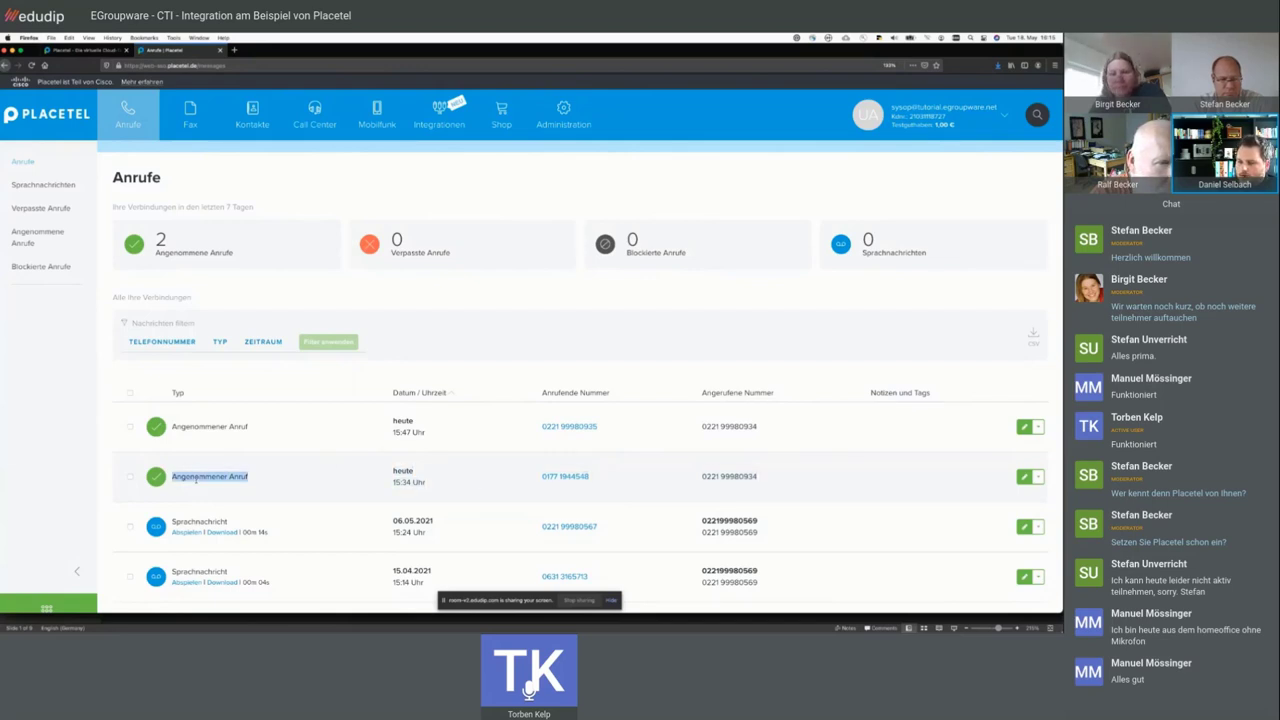
pyautogui.click(486, 440)
pyautogui.scroll(-1, 587, 479)
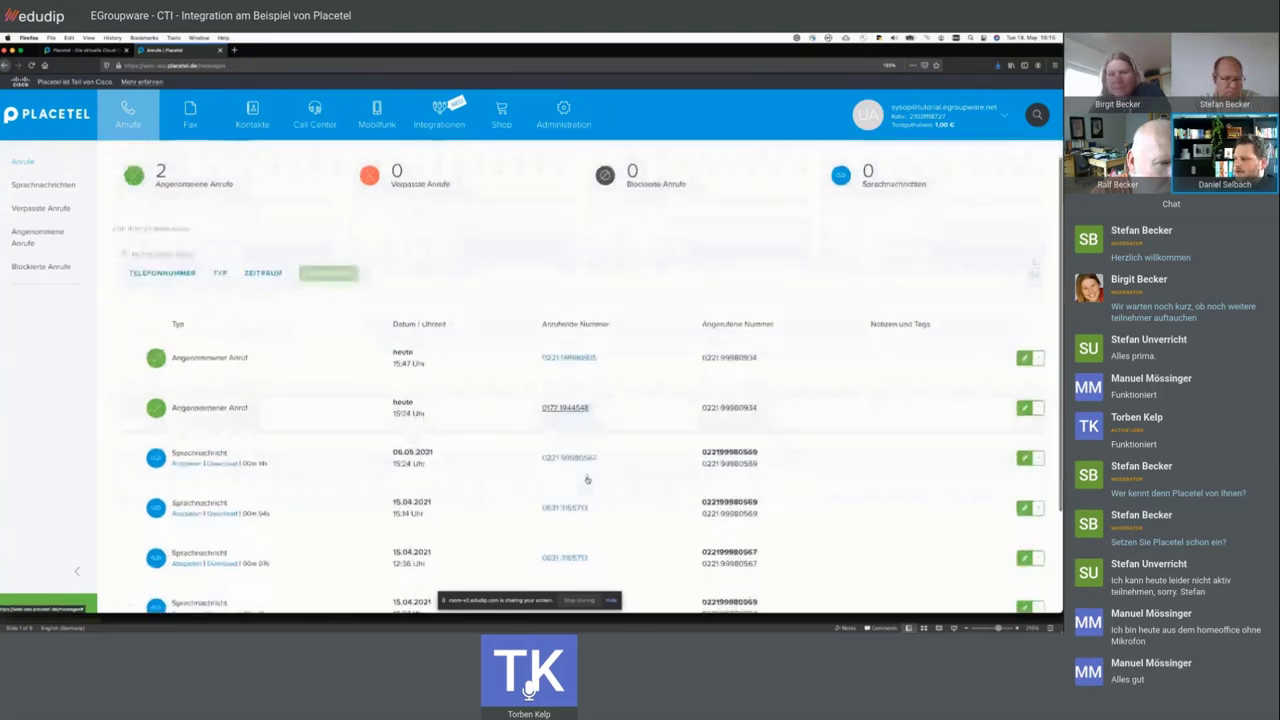
pyautogui.scroll(1, 587, 479)
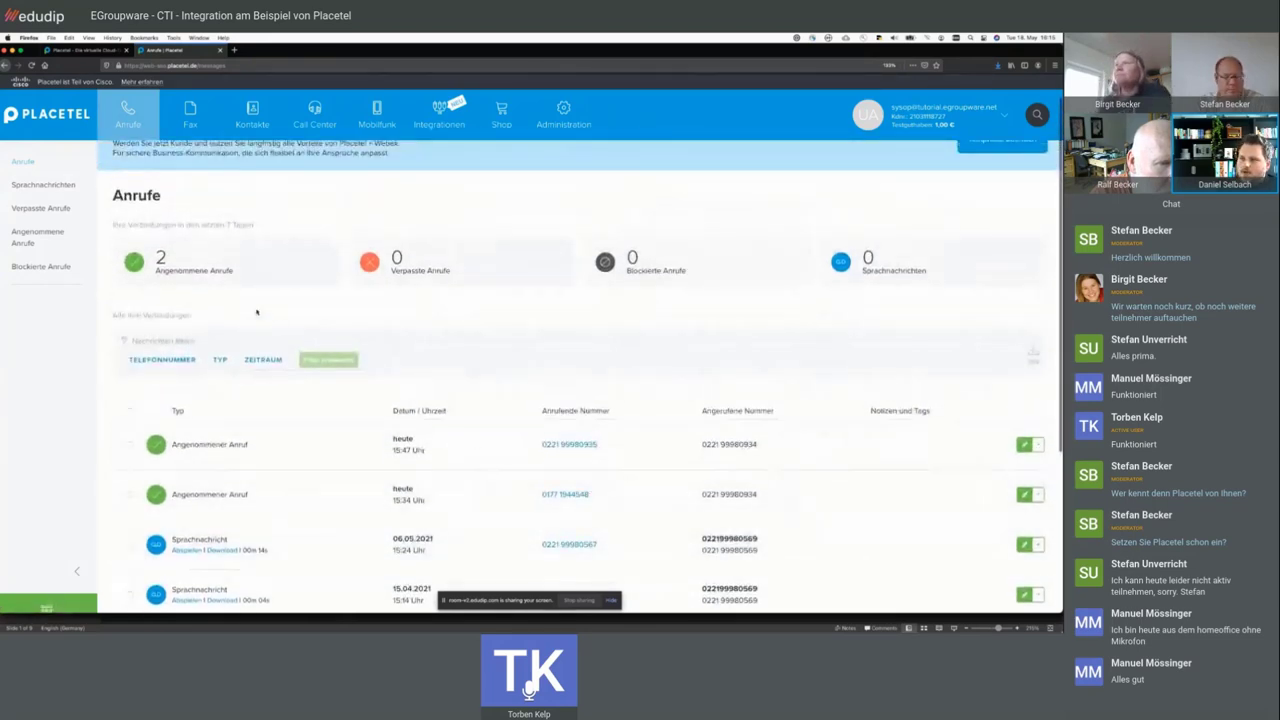
pyautogui.moveTo(155, 270); pyautogui.dragTo(235, 271)
pyautogui.tripleClick(423, 271)
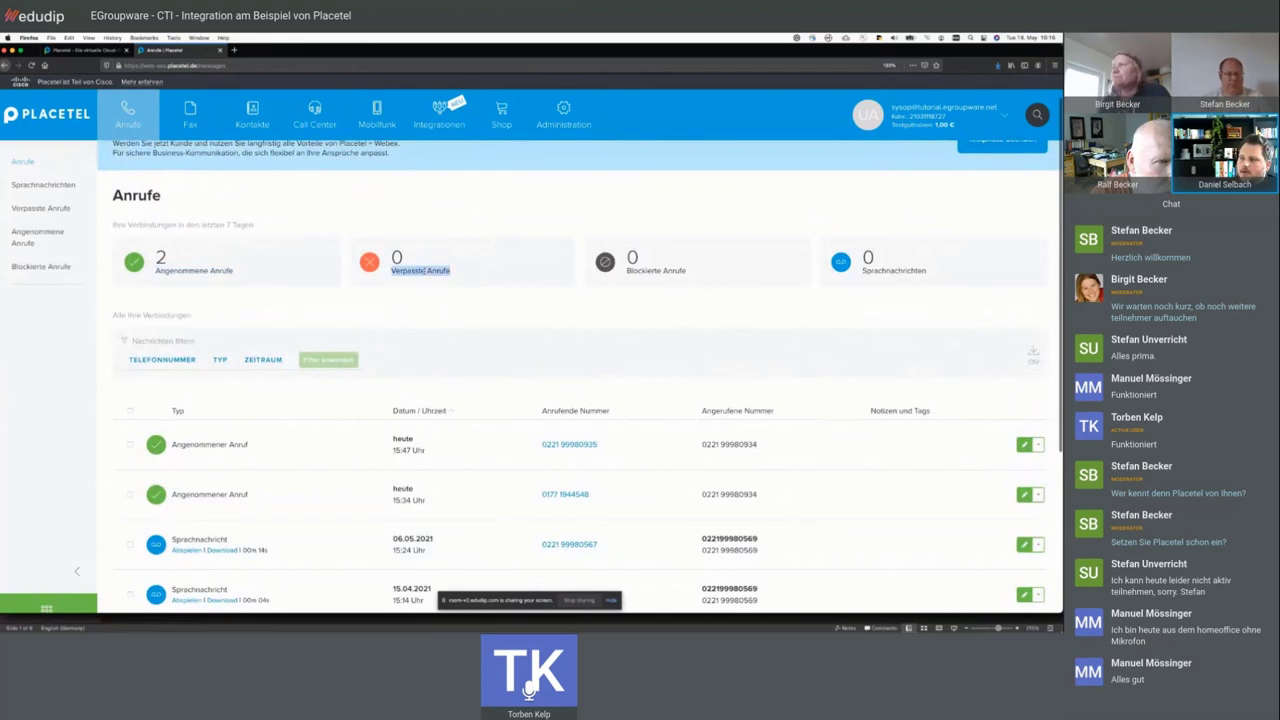
pyautogui.tripleClick(656, 271)
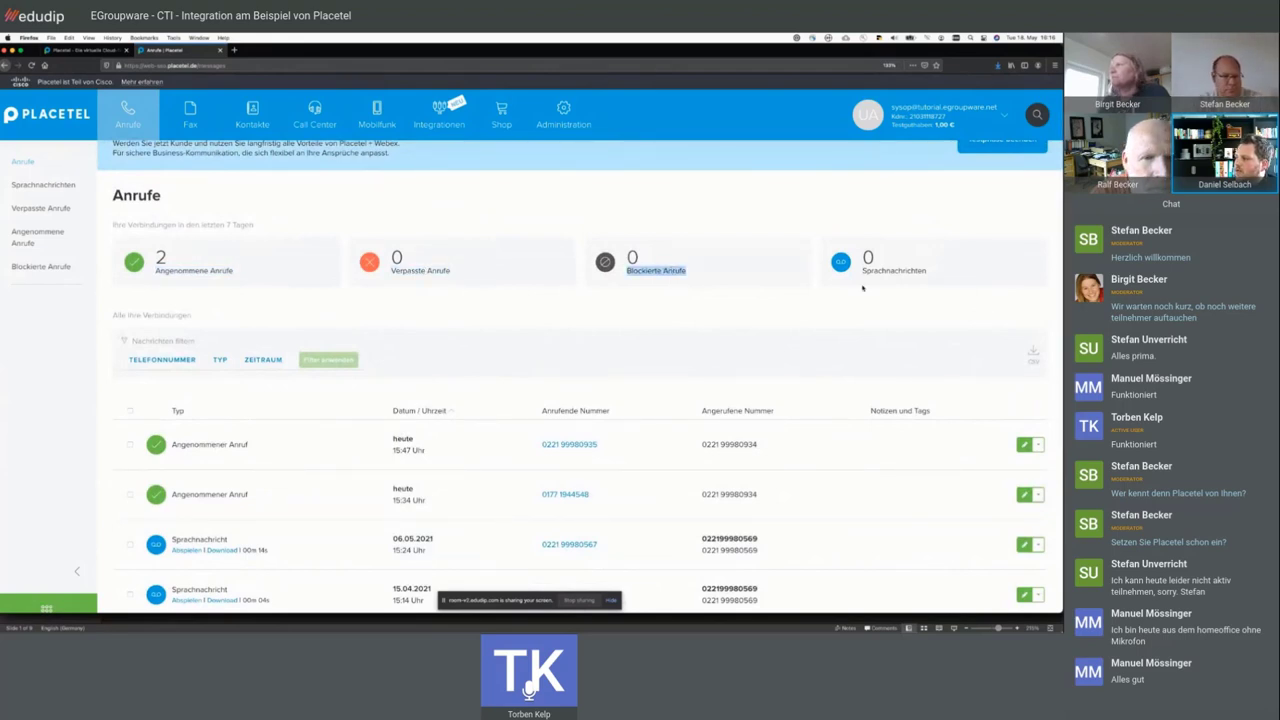
pyautogui.tripleClick(893, 271)
pyautogui.tripleClick(632, 271)
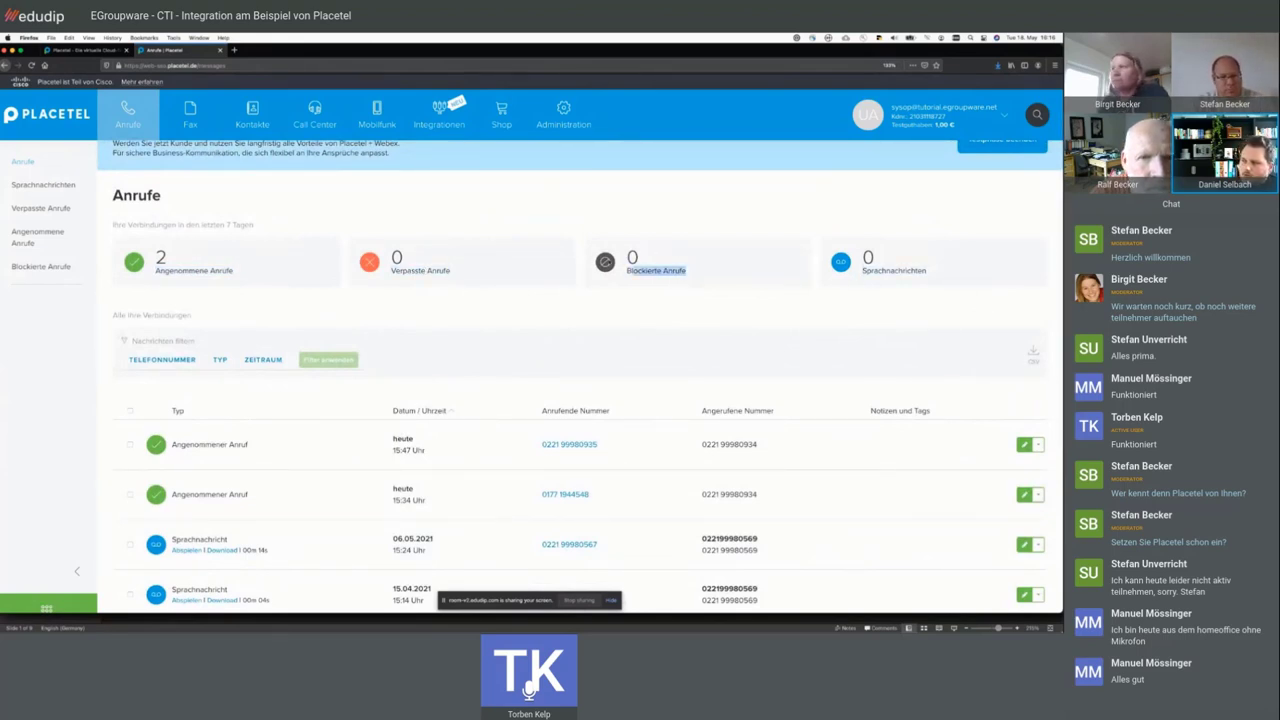
pyautogui.tripleClick(689, 271)
pyautogui.moveTo(689, 271); pyautogui.dragTo(628, 255)
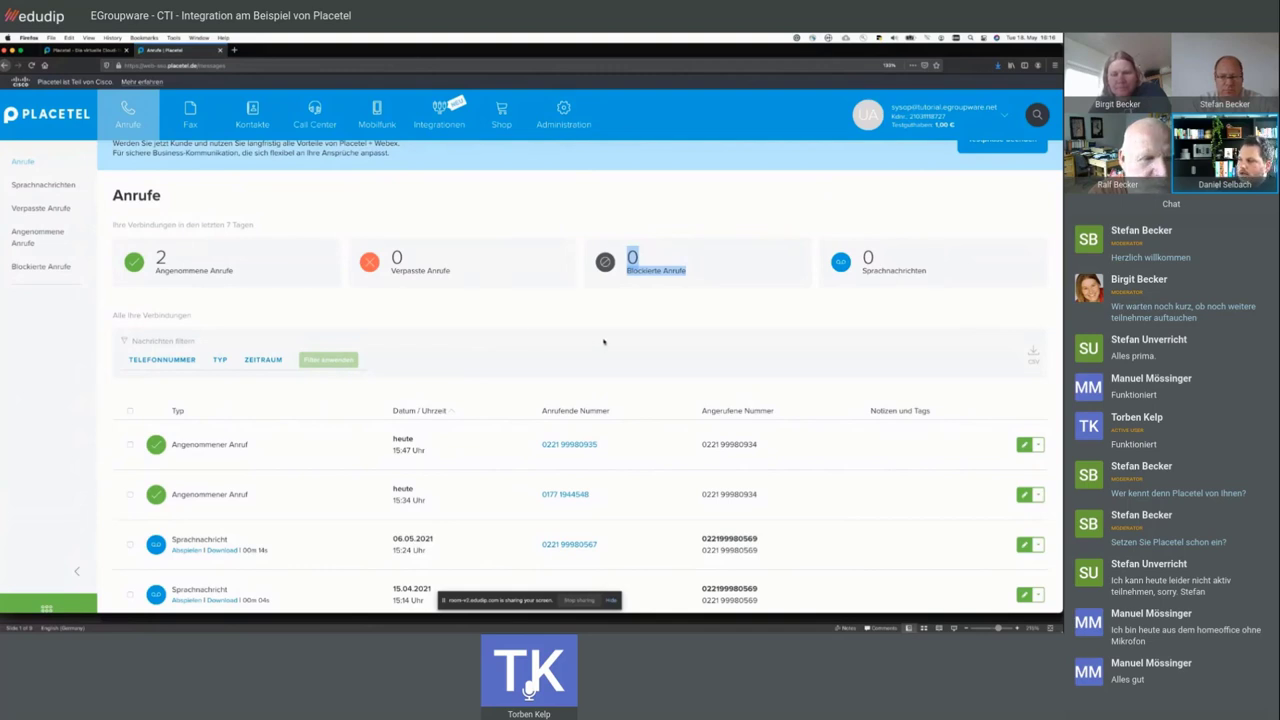
pyautogui.click(670, 212)
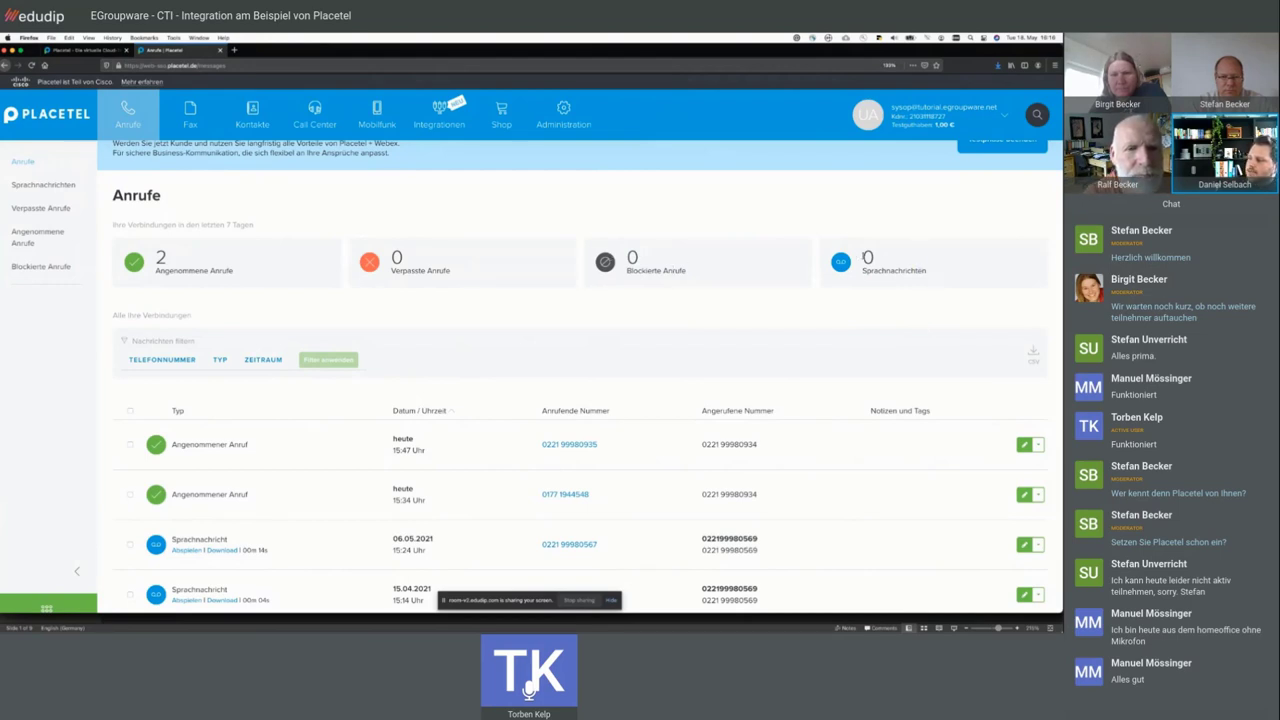
pyautogui.moveTo(855, 259); pyautogui.dragTo(956, 292)
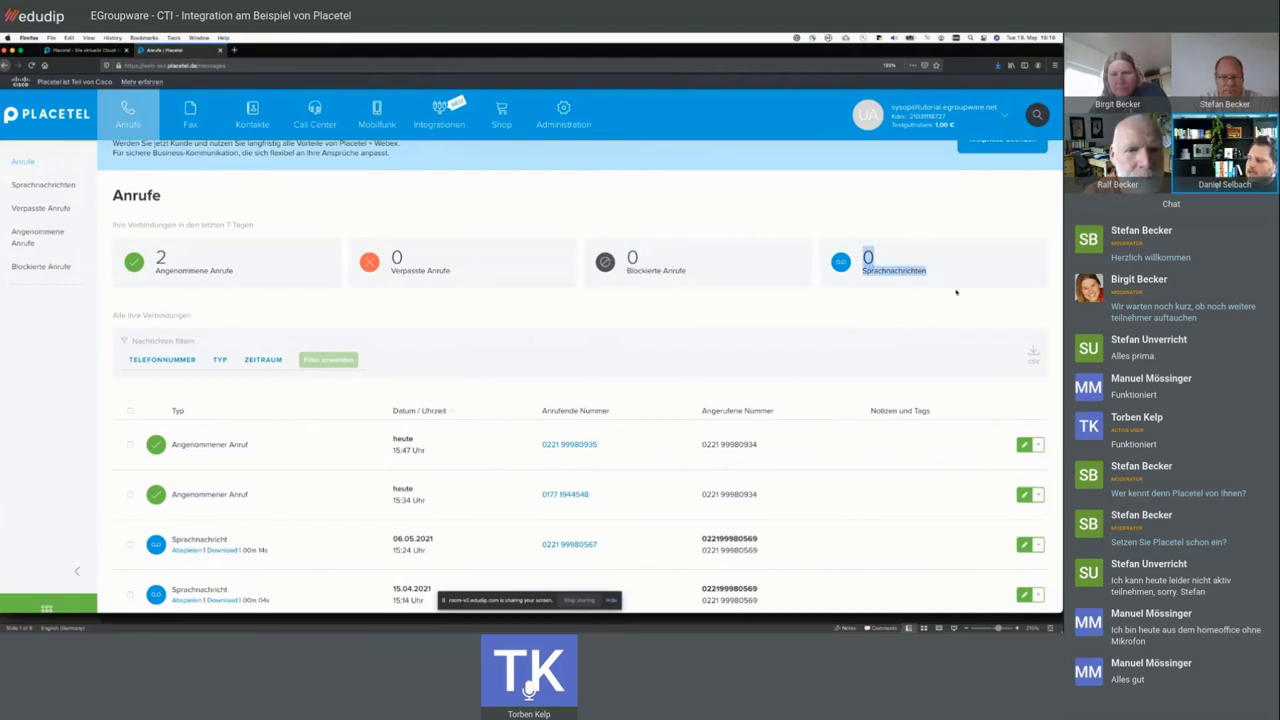
pyautogui.click(586, 240)
pyautogui.scroll(-3, 586, 240)
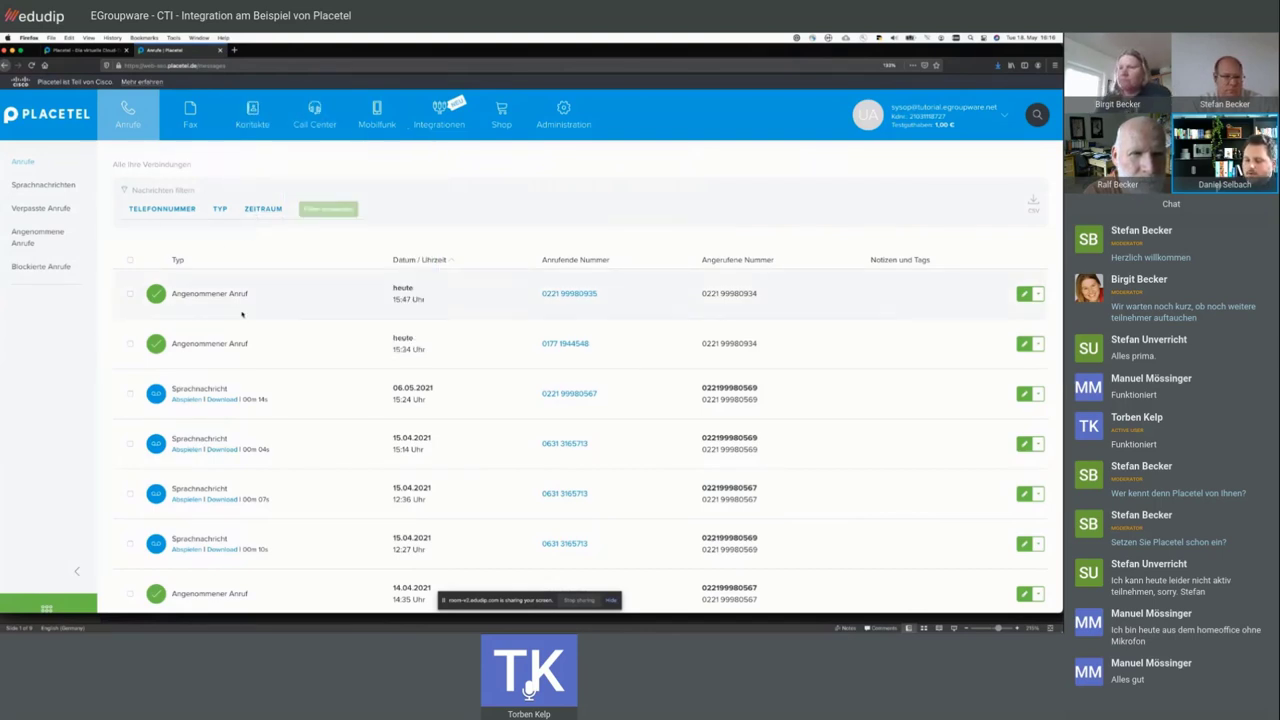
pyautogui.scroll(3, 391, 277)
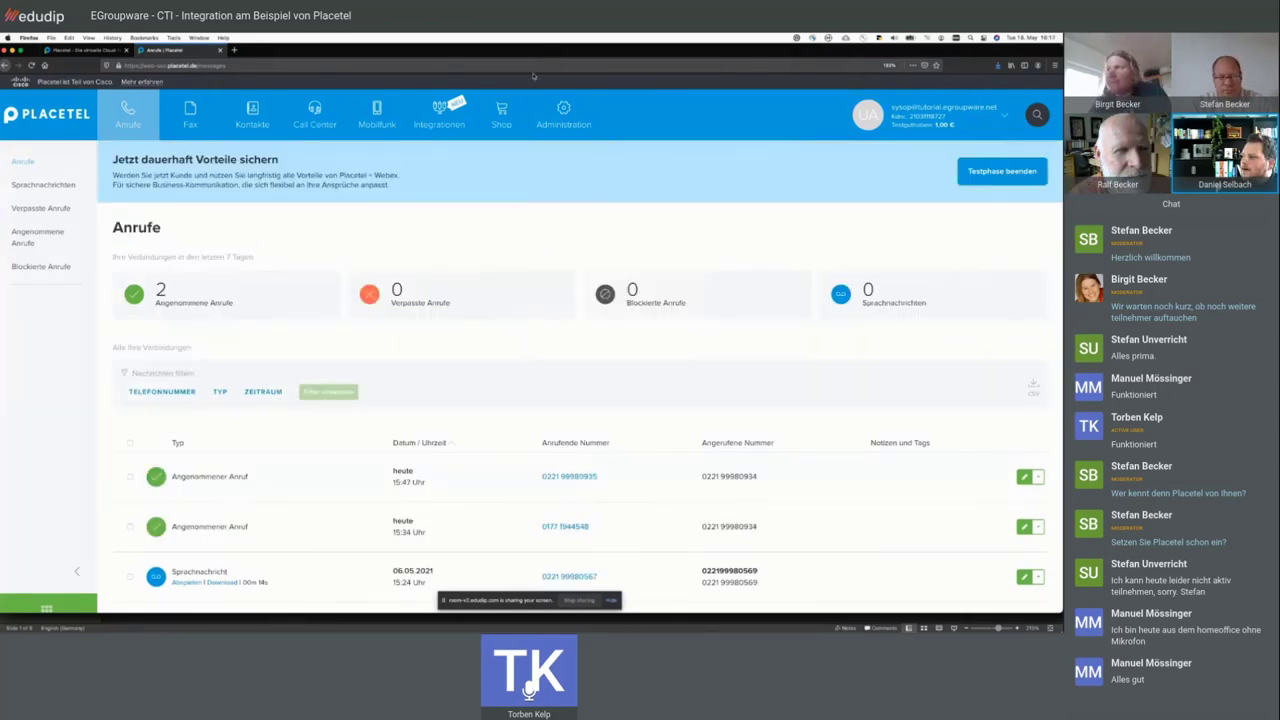
pyautogui.scroll(-2, 247, 327)
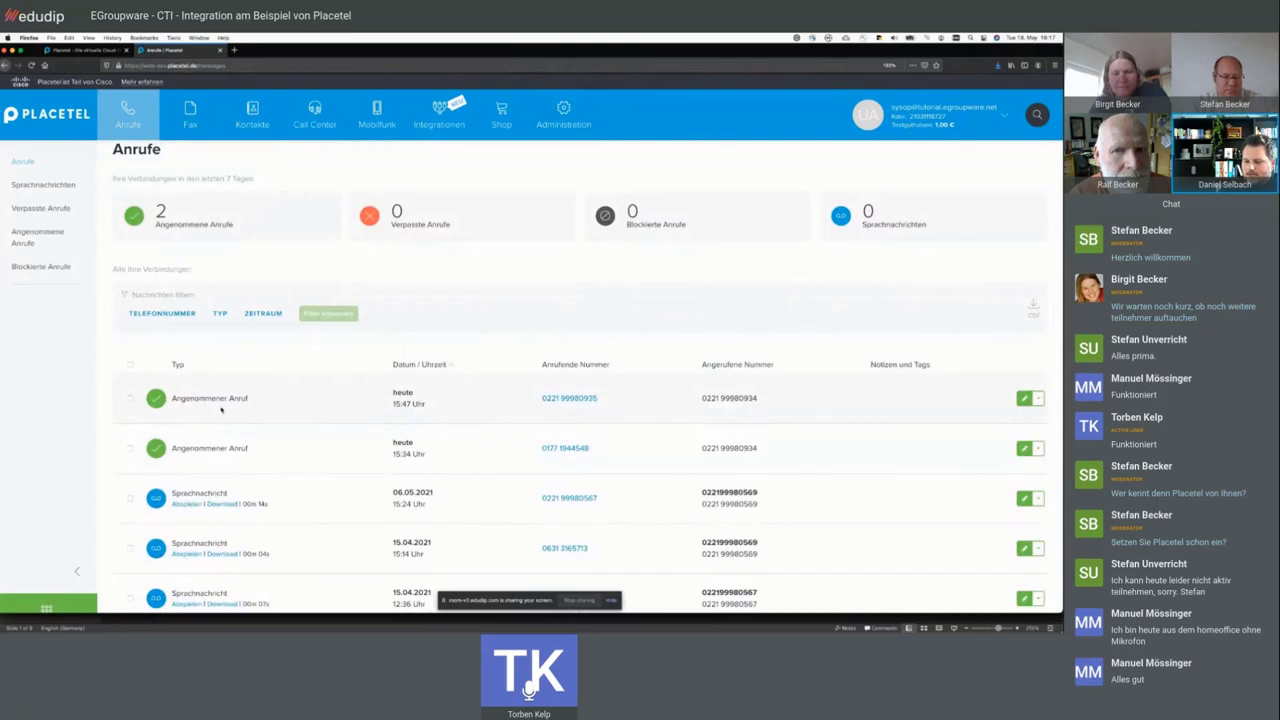
pyautogui.scroll(1, 271, 378)
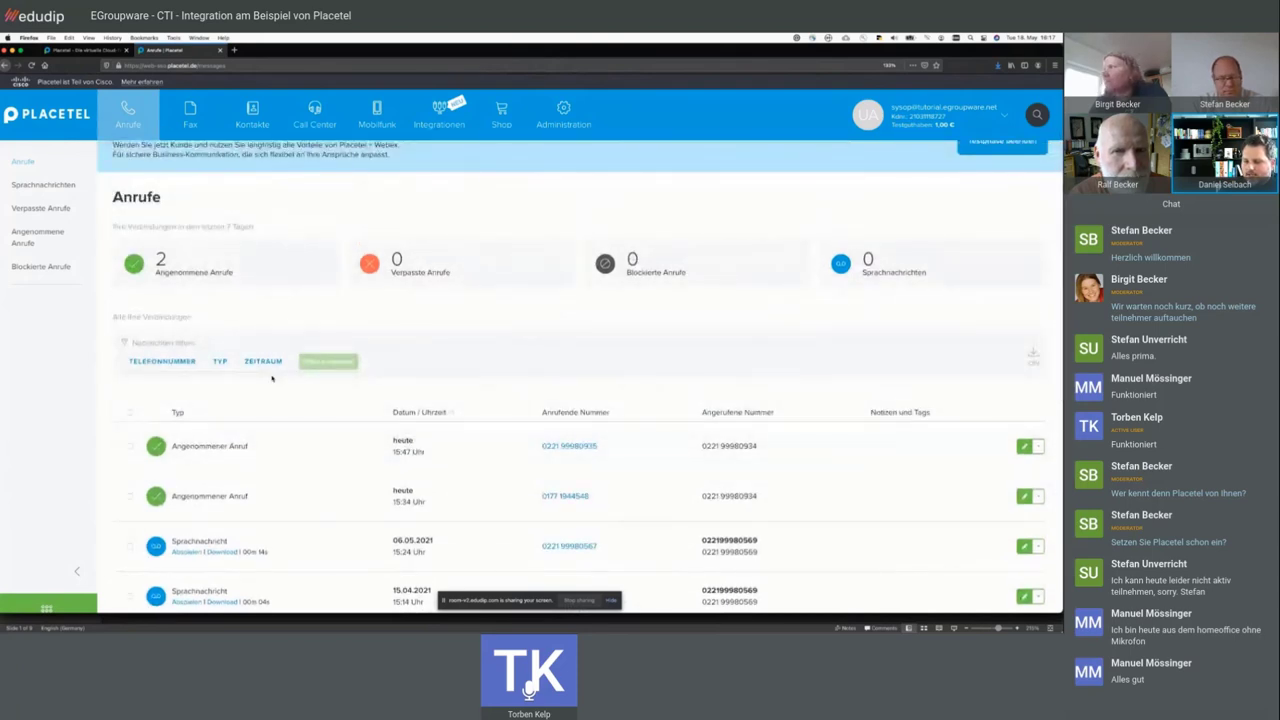
pyautogui.scroll(-2, 381, 343)
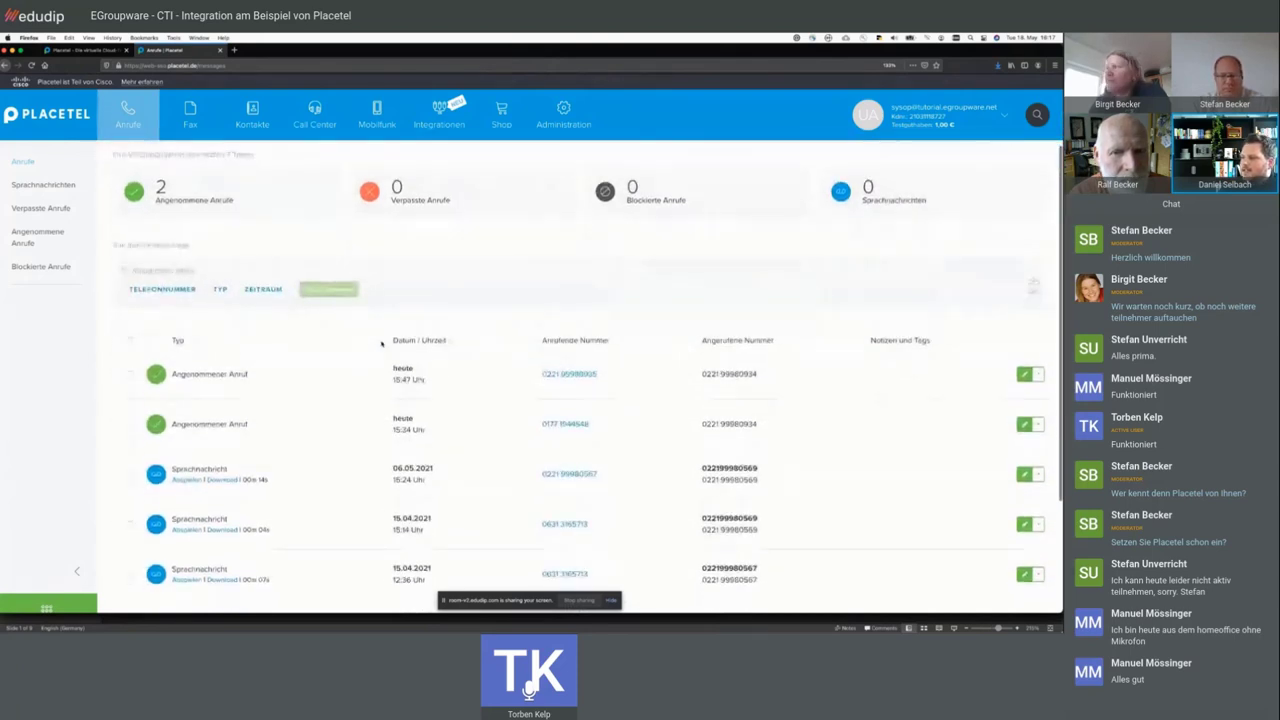
pyautogui.scroll(2, 320, 430)
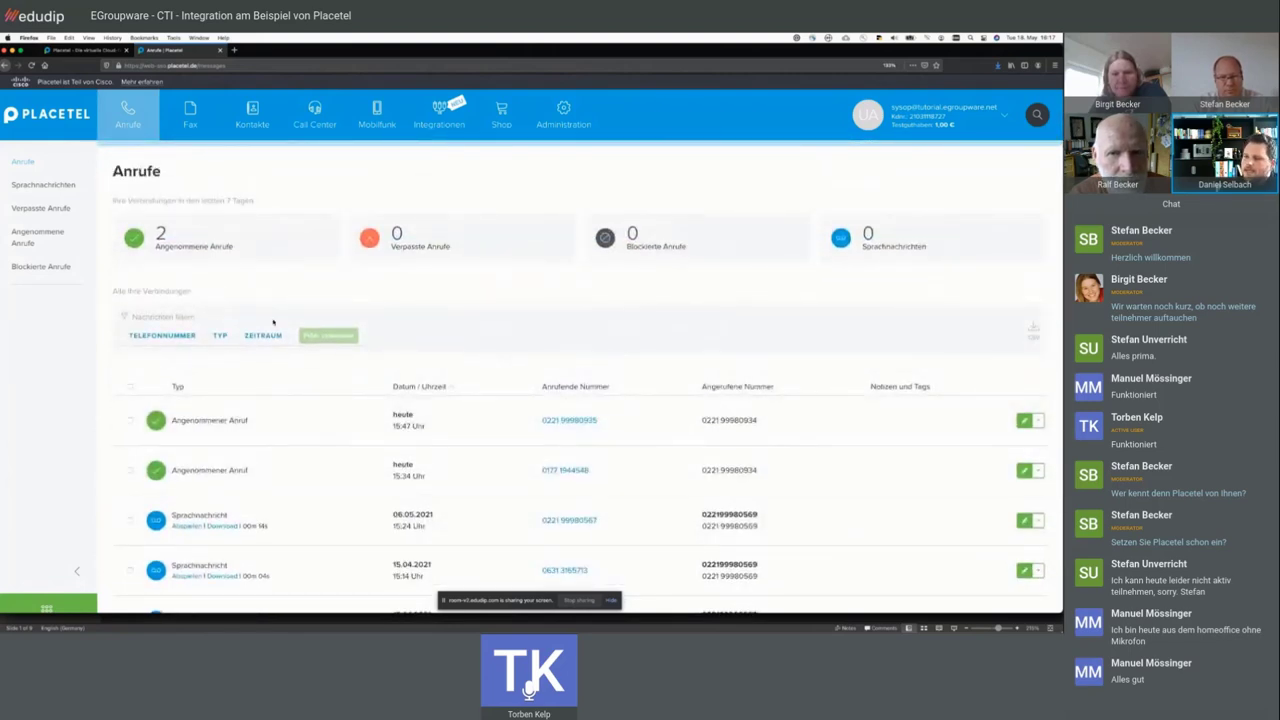
pyautogui.tripleClick(160, 289)
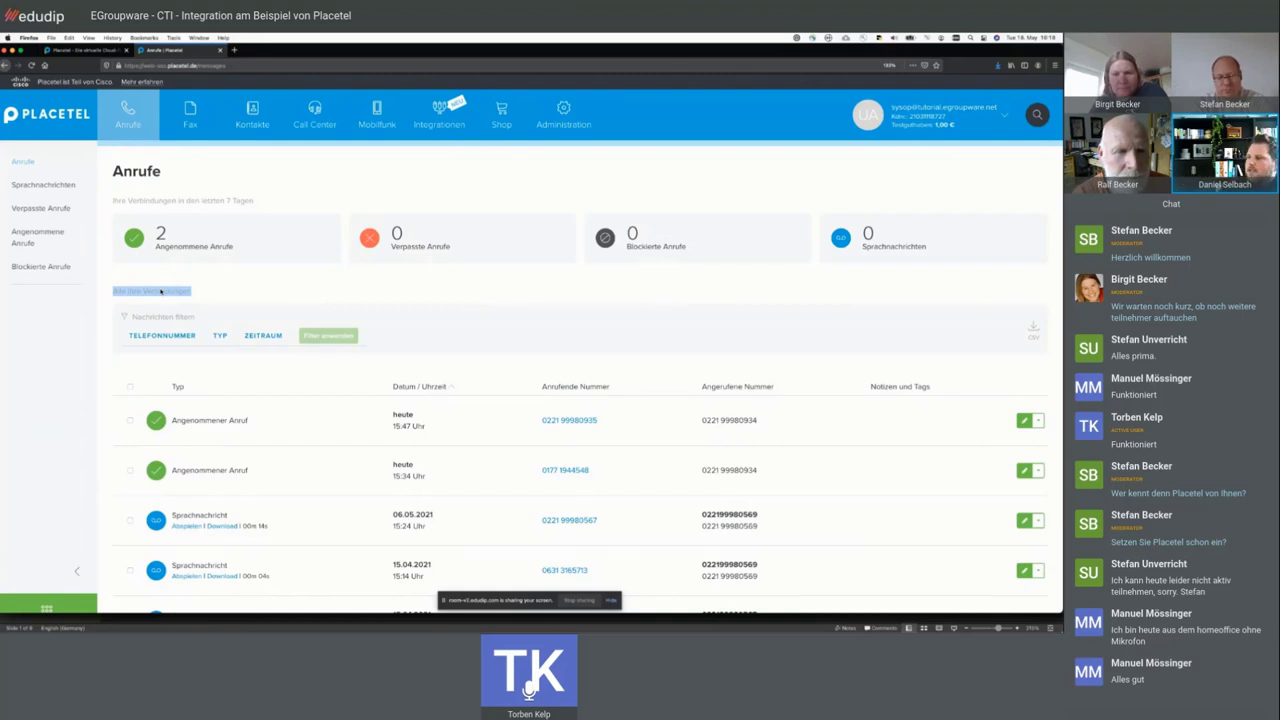
pyautogui.click(292, 292)
pyautogui.scroll(-2, 333, 365)
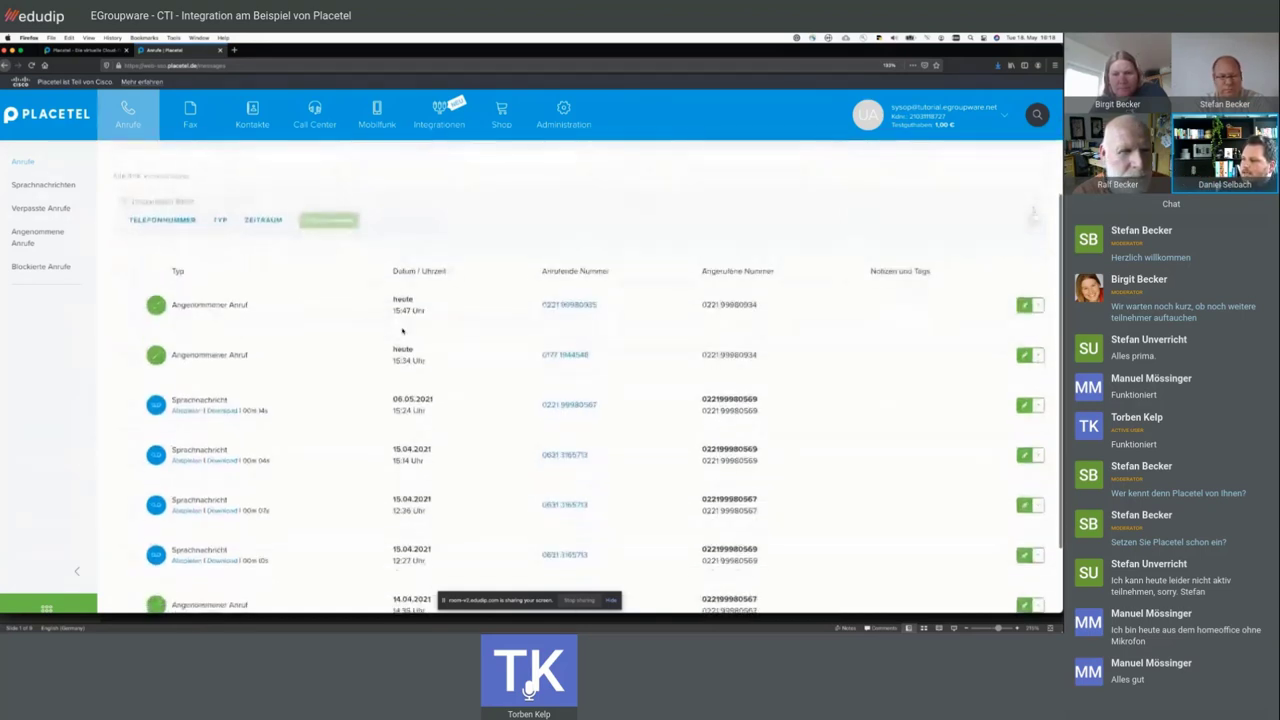
pyautogui.scroll(3, 400, 345)
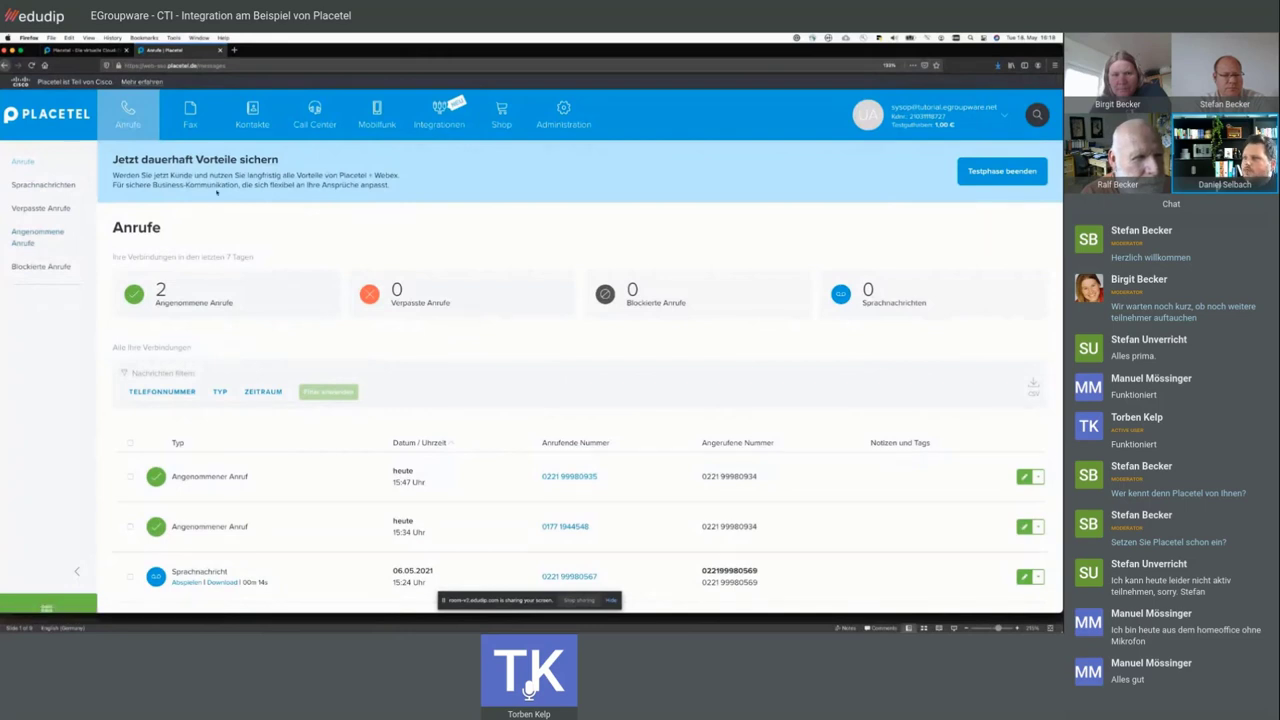
pyautogui.click(193, 120)
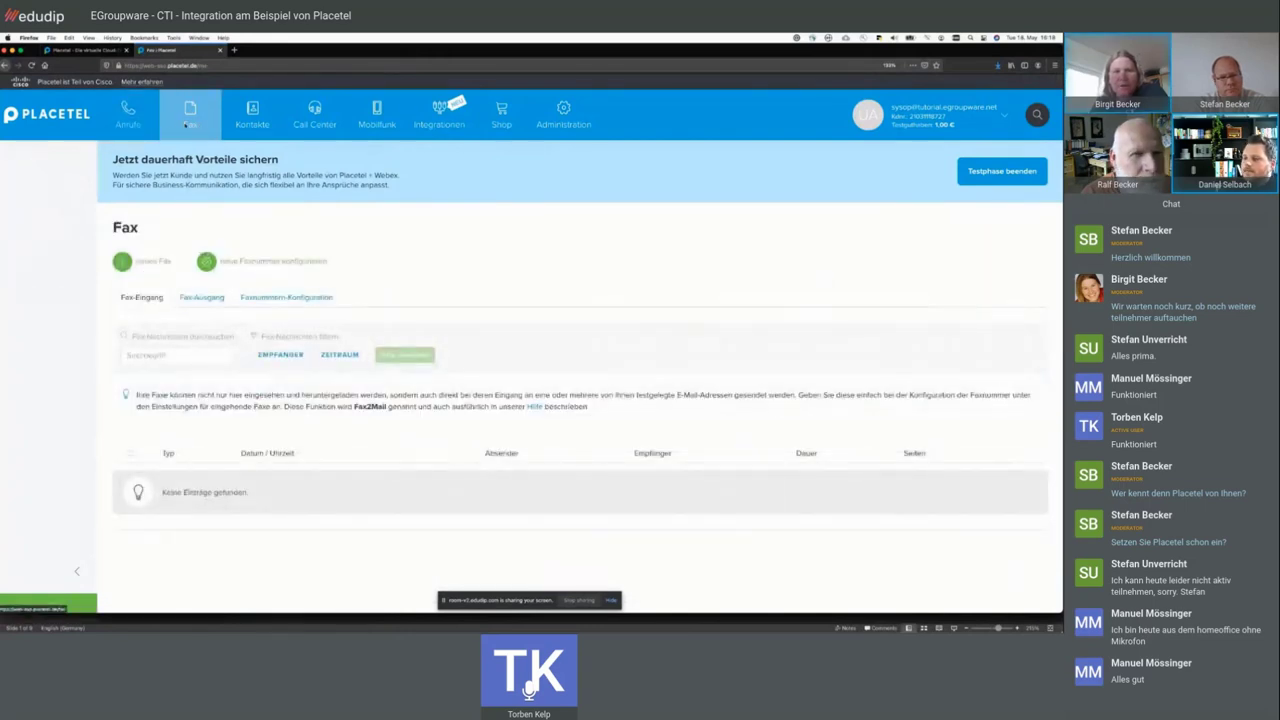
pyautogui.click(130, 118)
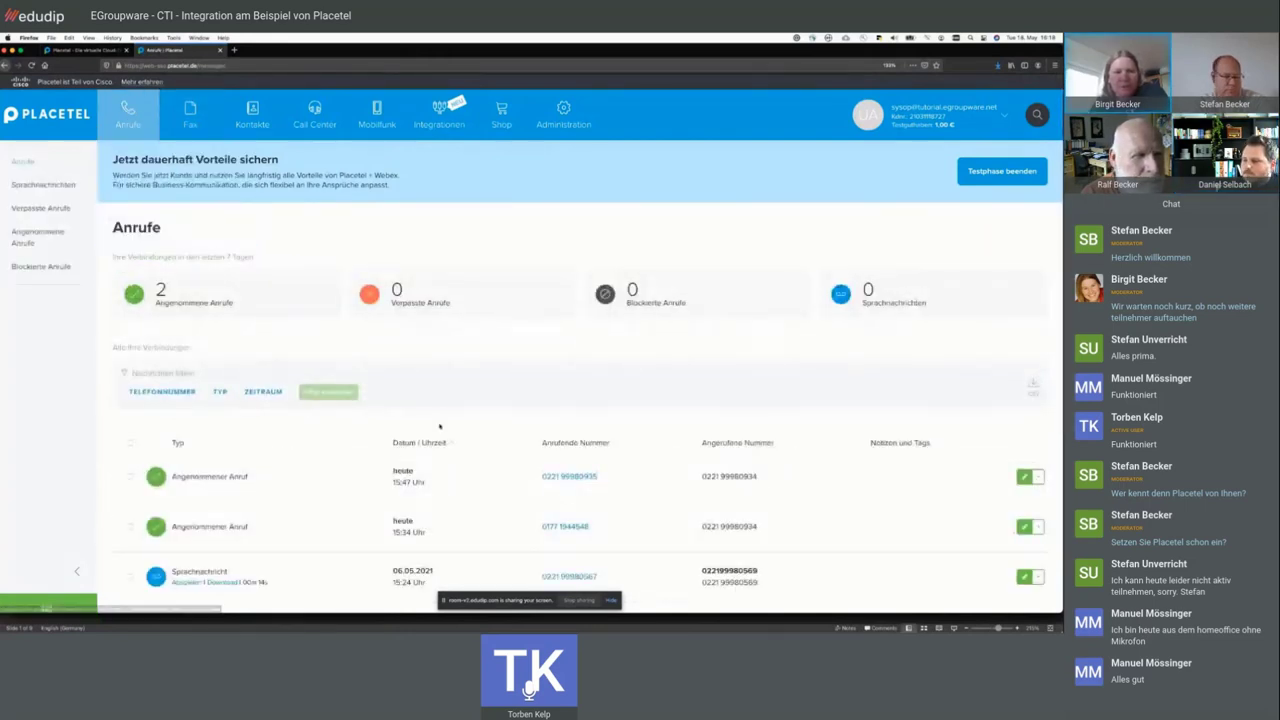
pyautogui.scroll(-3, 200, 465)
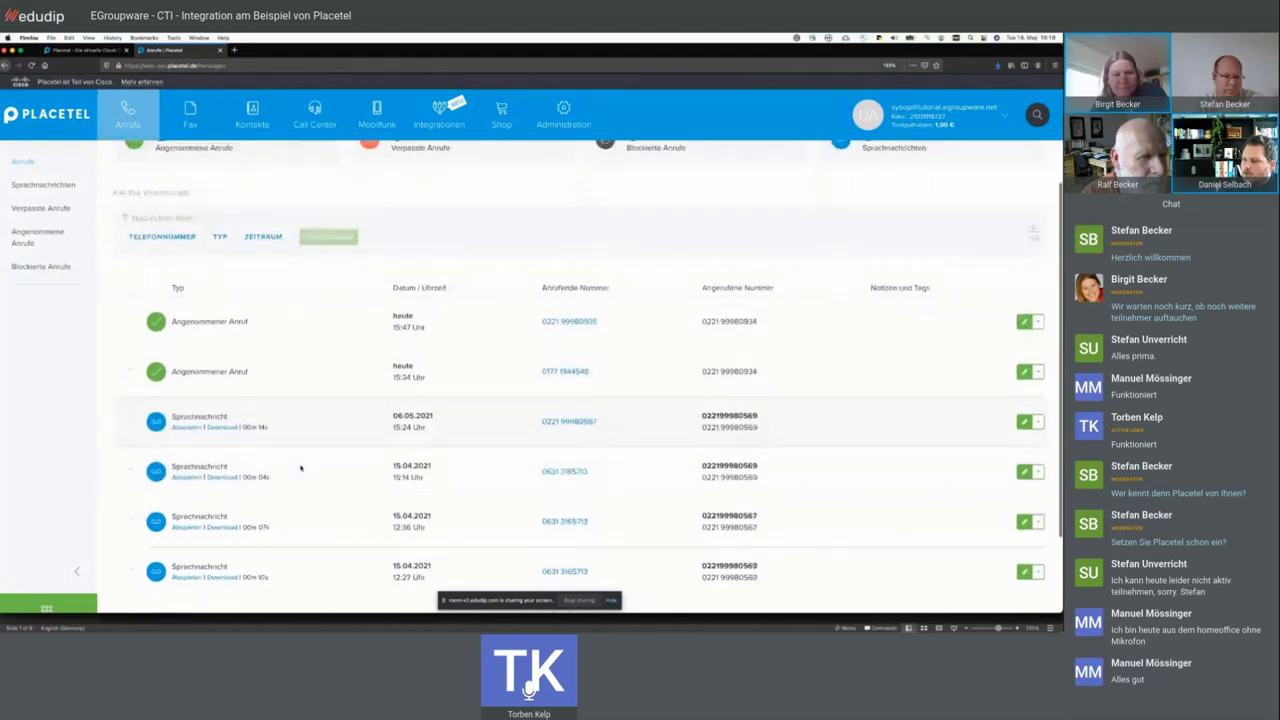
pyautogui.scroll(-2, 198, 465)
pyautogui.moveTo(268, 397); pyautogui.dragTo(170, 383)
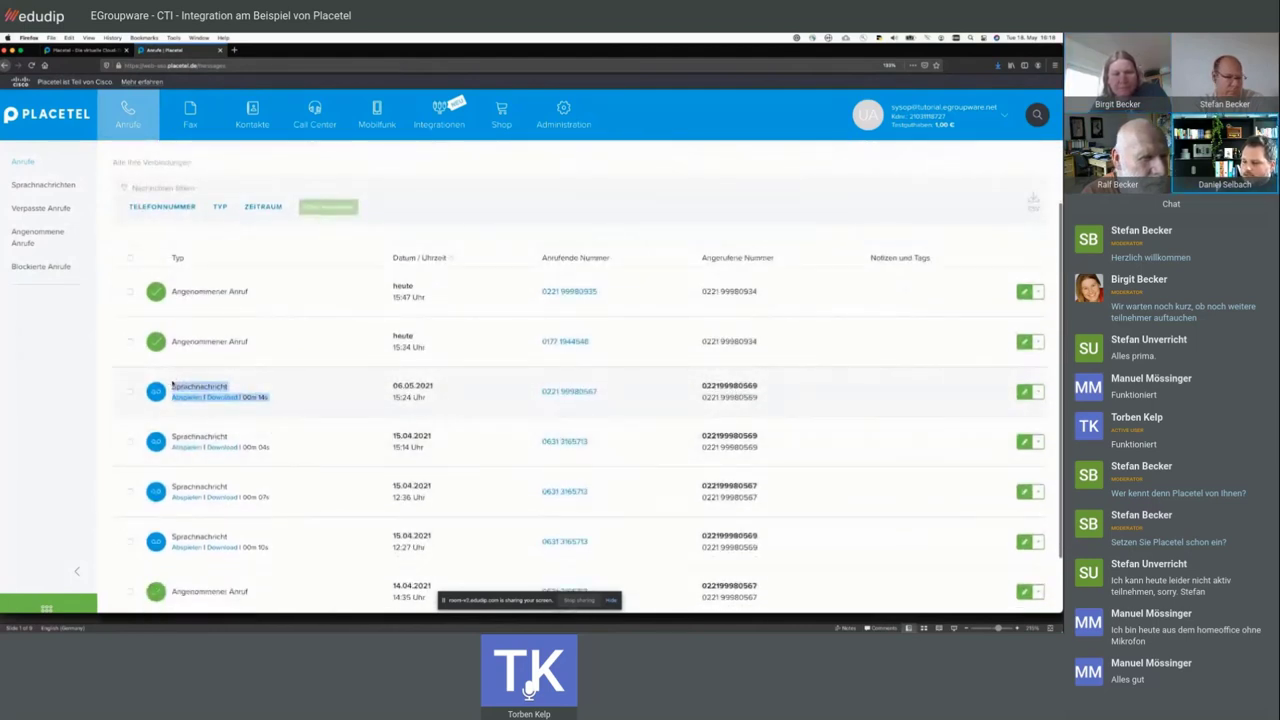
pyautogui.click(178, 385)
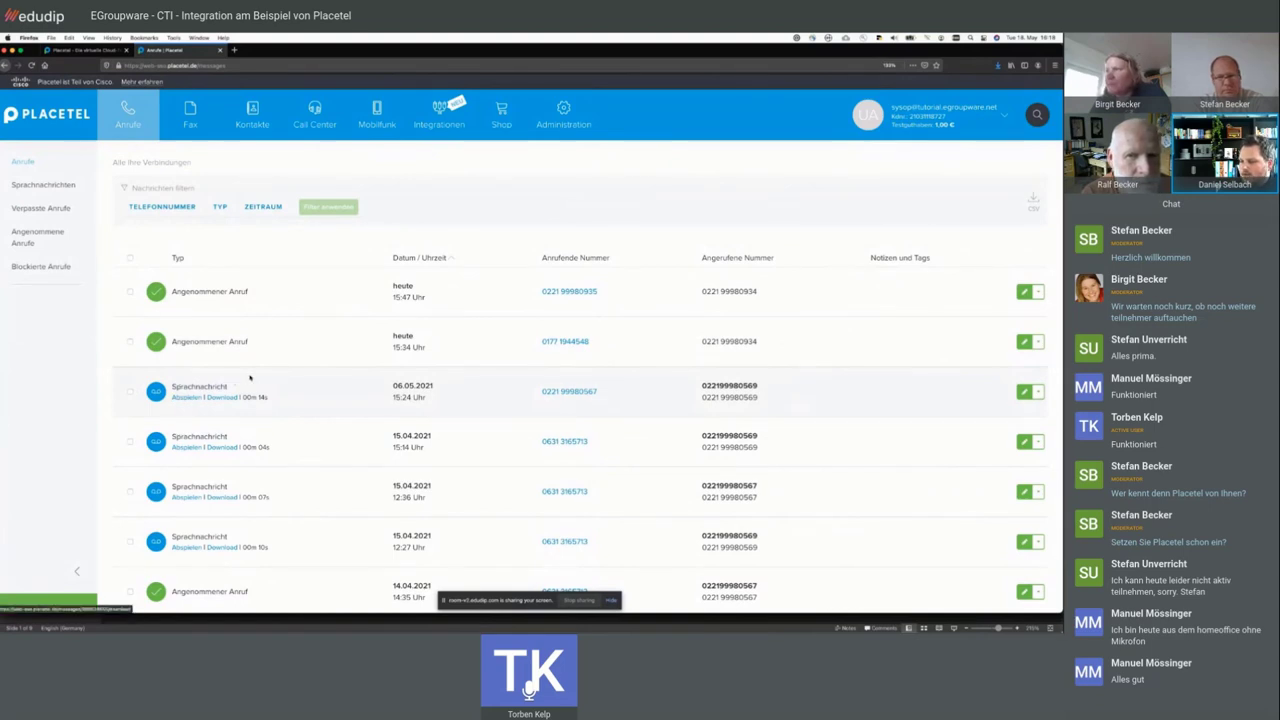
pyautogui.scroll(1, 300, 392)
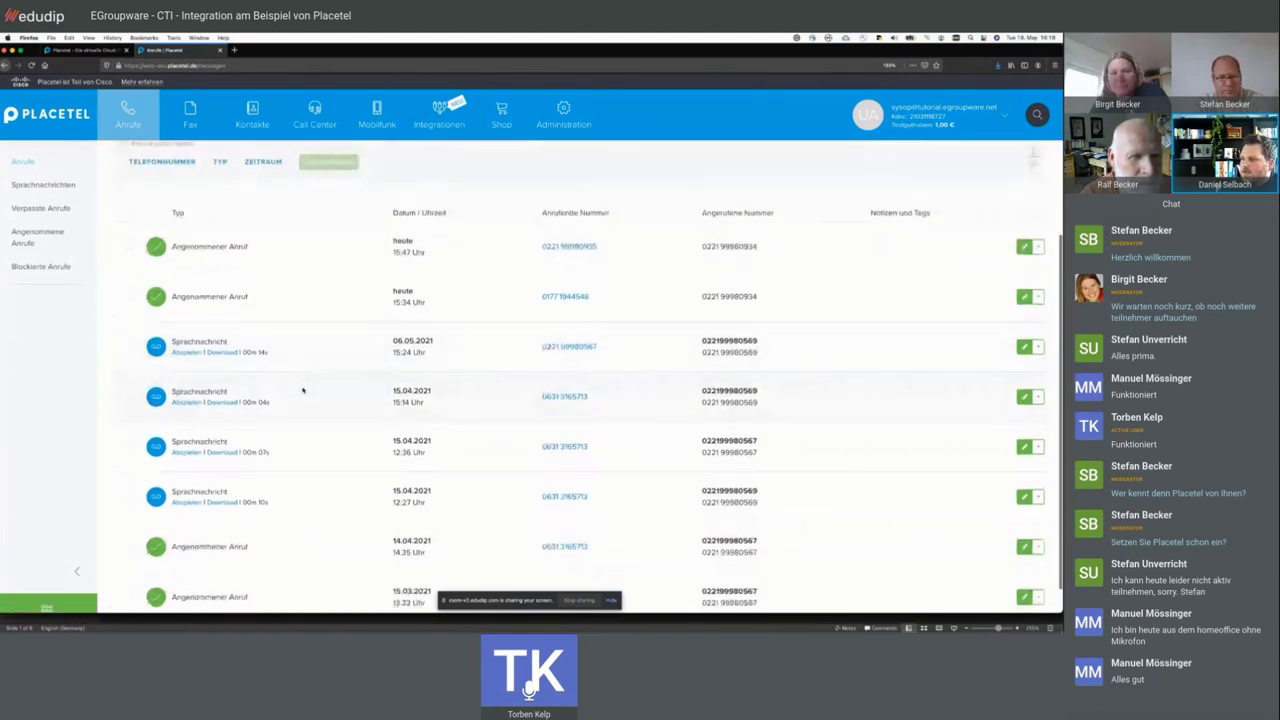
pyautogui.moveTo(272, 438); pyautogui.dragTo(395, 374)
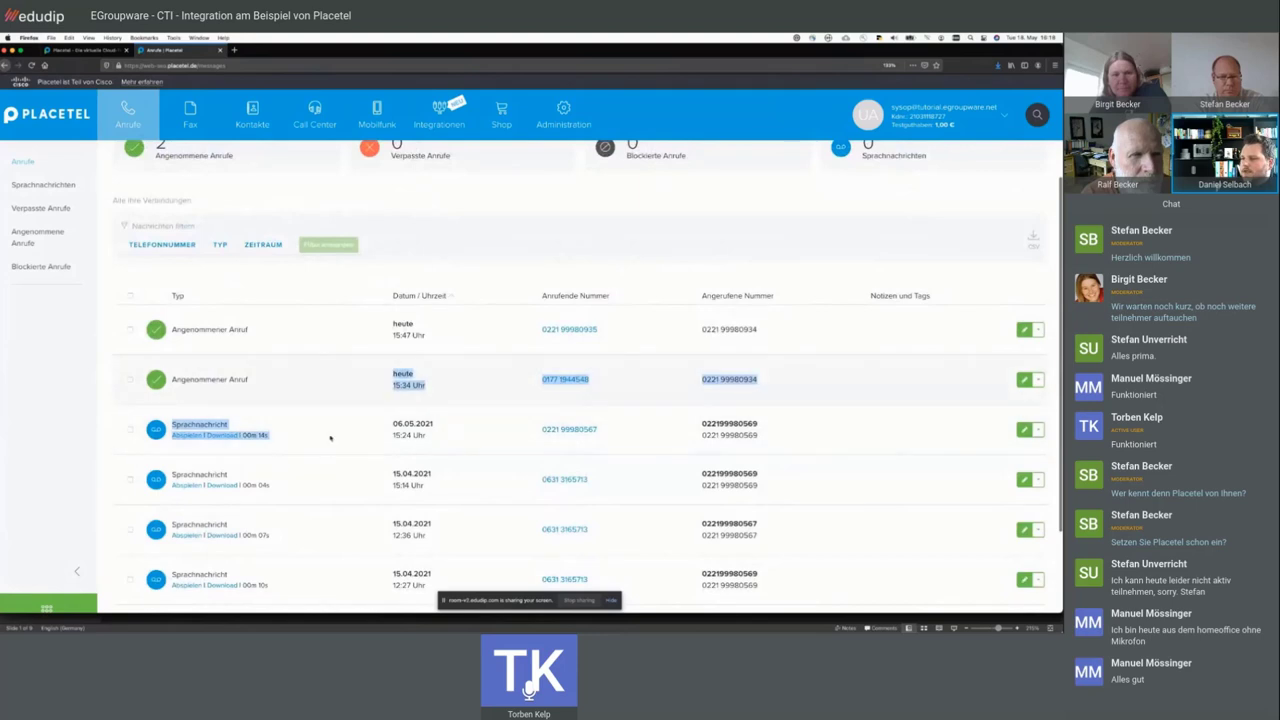
pyautogui.click(244, 306)
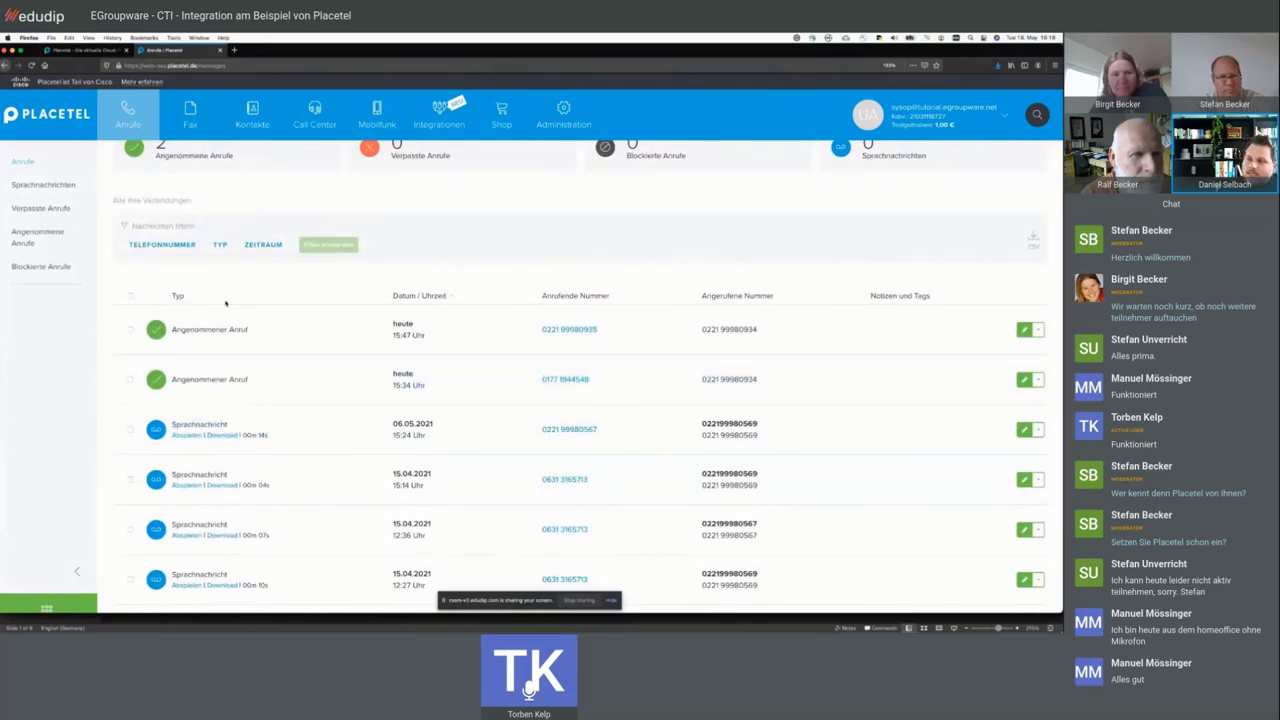
pyautogui.scroll(2, 226, 303)
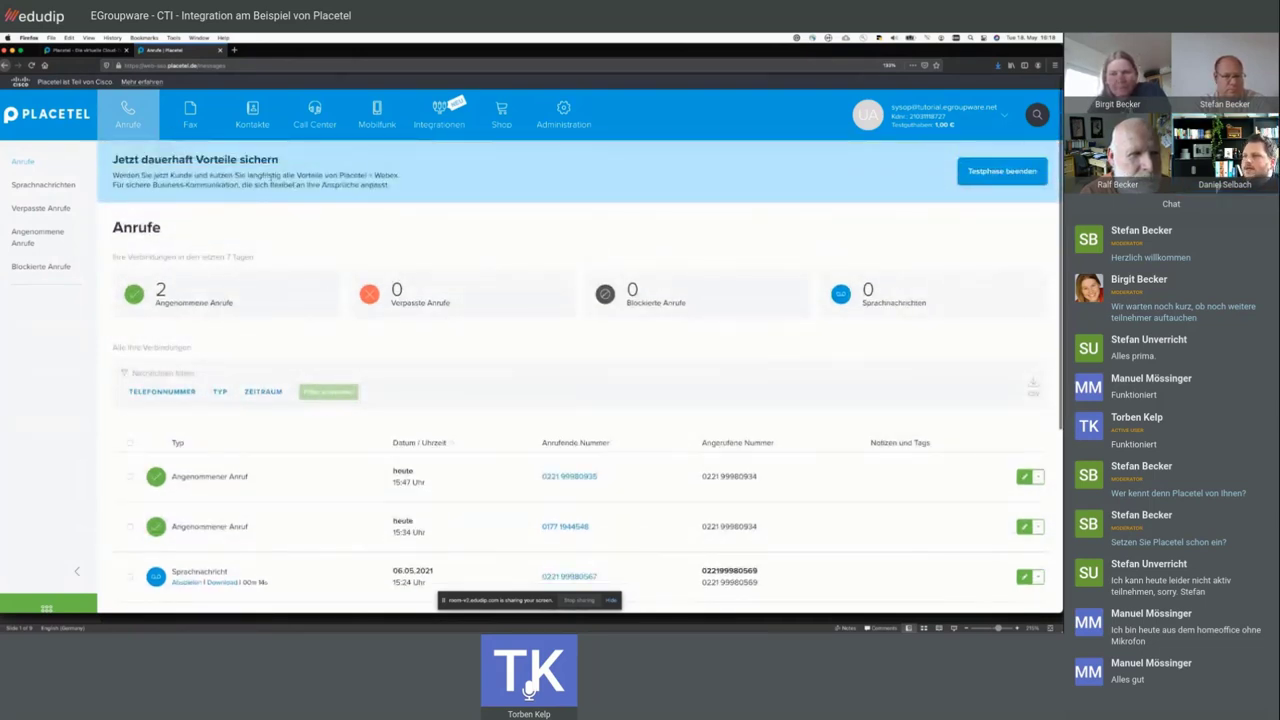
# - Open the Fax section and switch to the empty Fax-Ausgang list
pyautogui.click(198, 125)
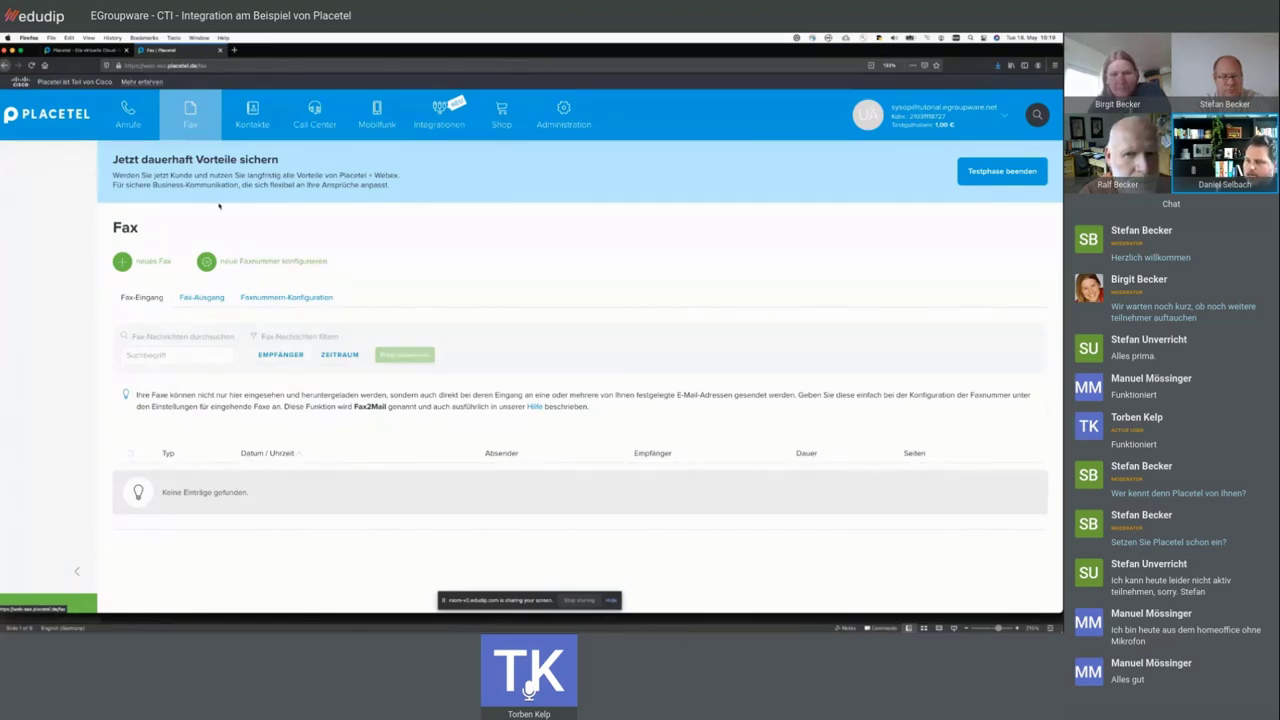
pyautogui.click(204, 297)
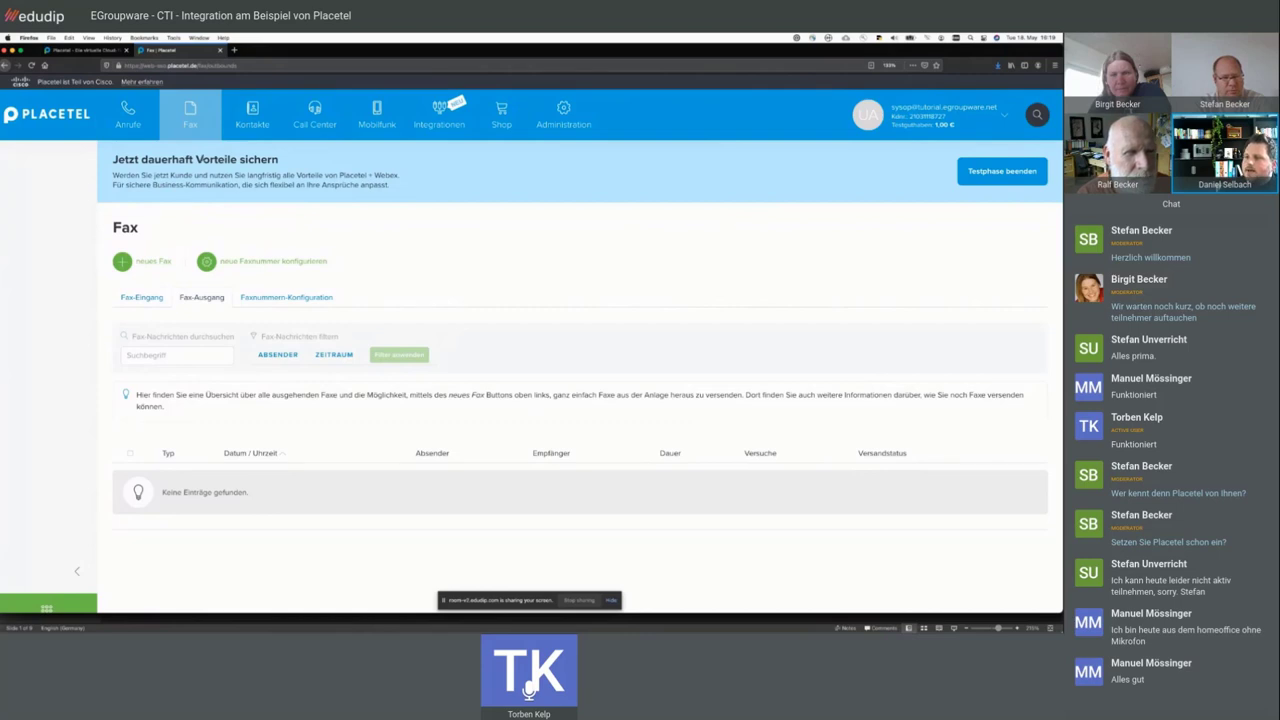
# - Start a new fax, enter a recipient fax number, then abandon it for the fax list
pyautogui.click(140, 258)
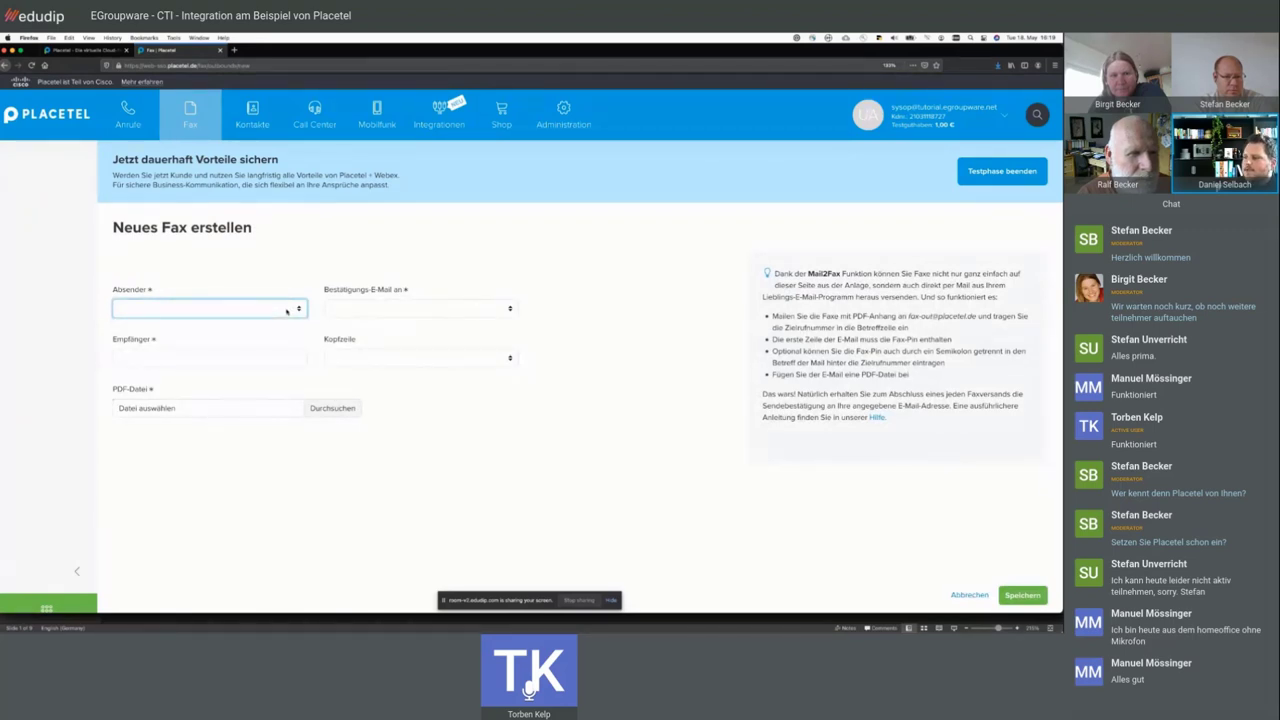
pyautogui.click(247, 353)
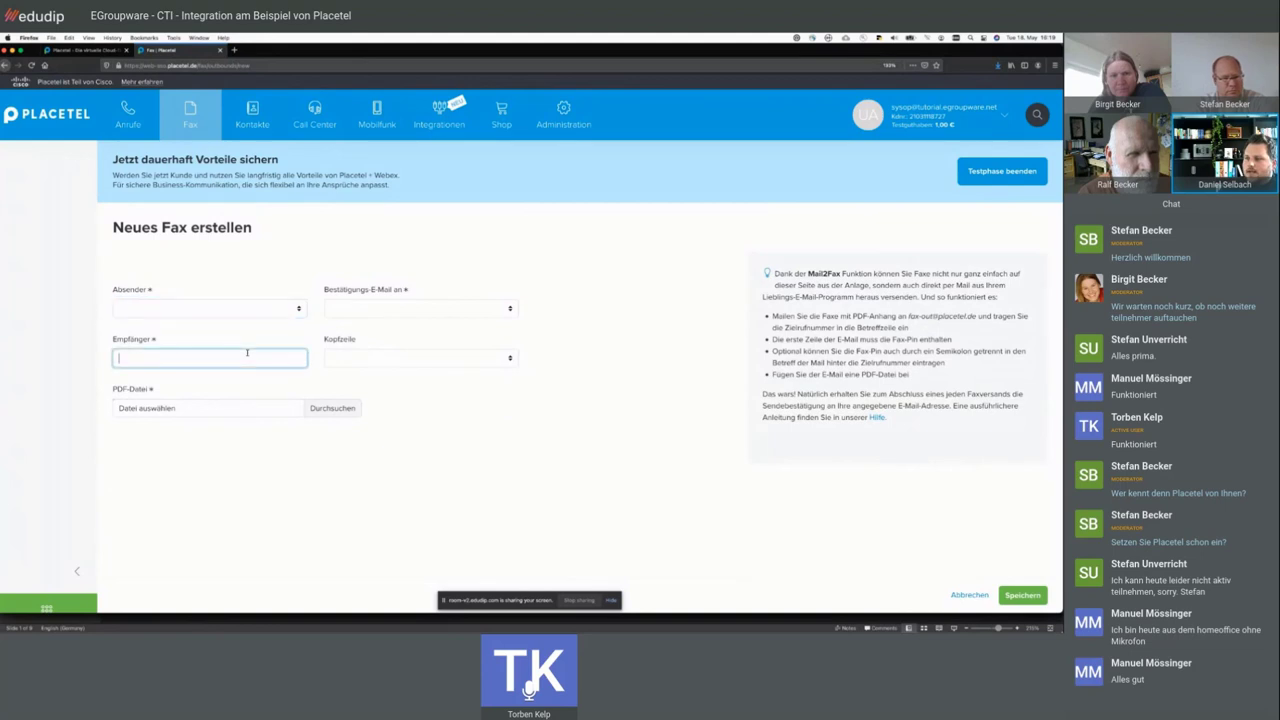
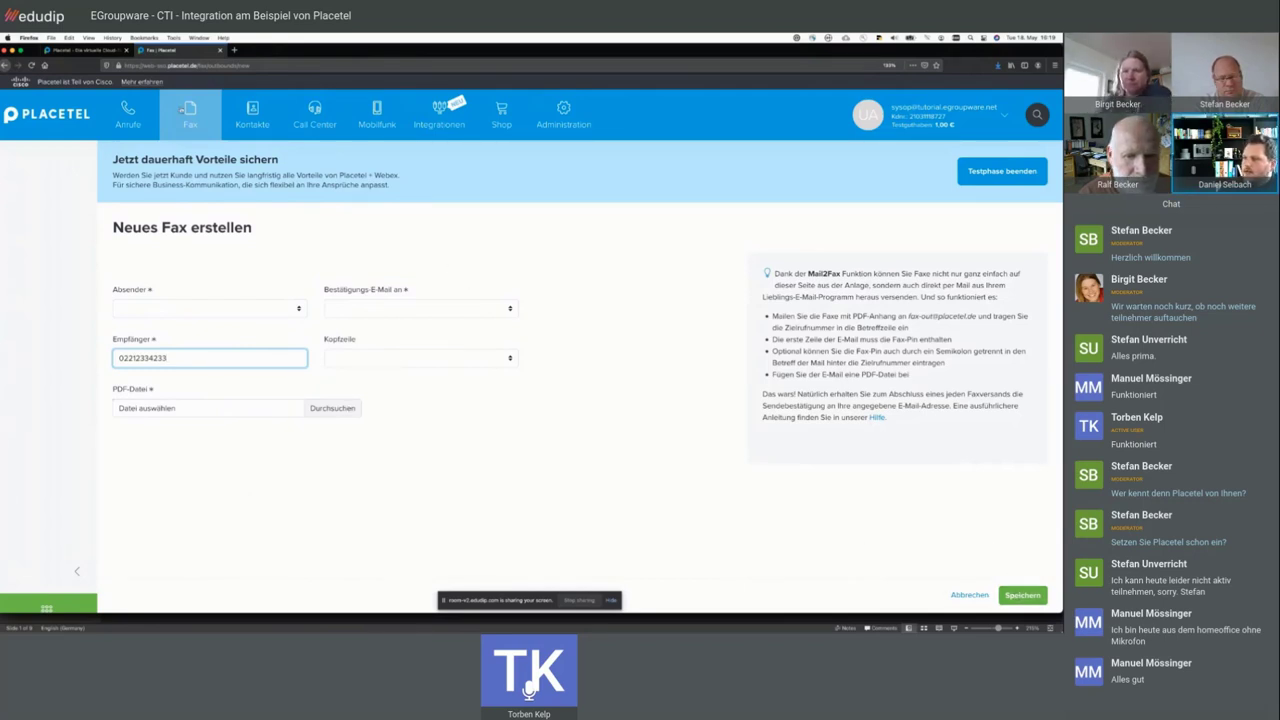
pyautogui.click(184, 112)
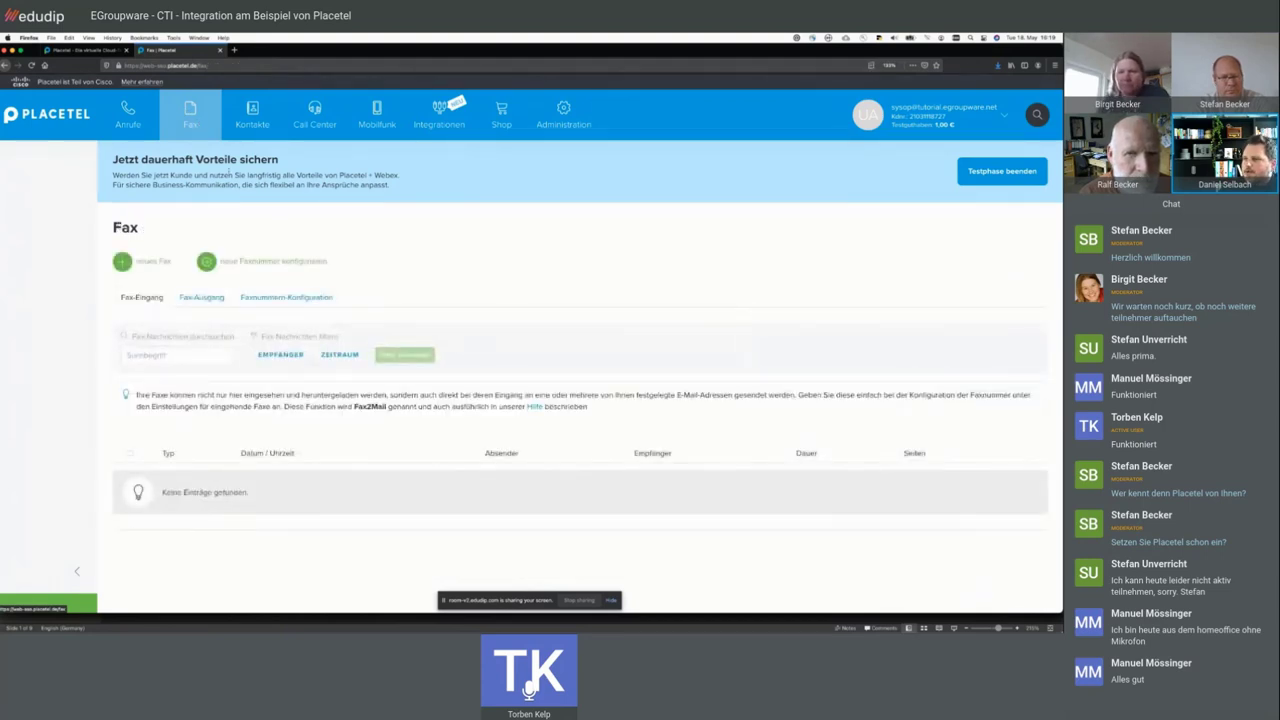
# - Show the empty Fax-Ausgang list and highlight the banner's business-communication line
pyautogui.click(205, 297)
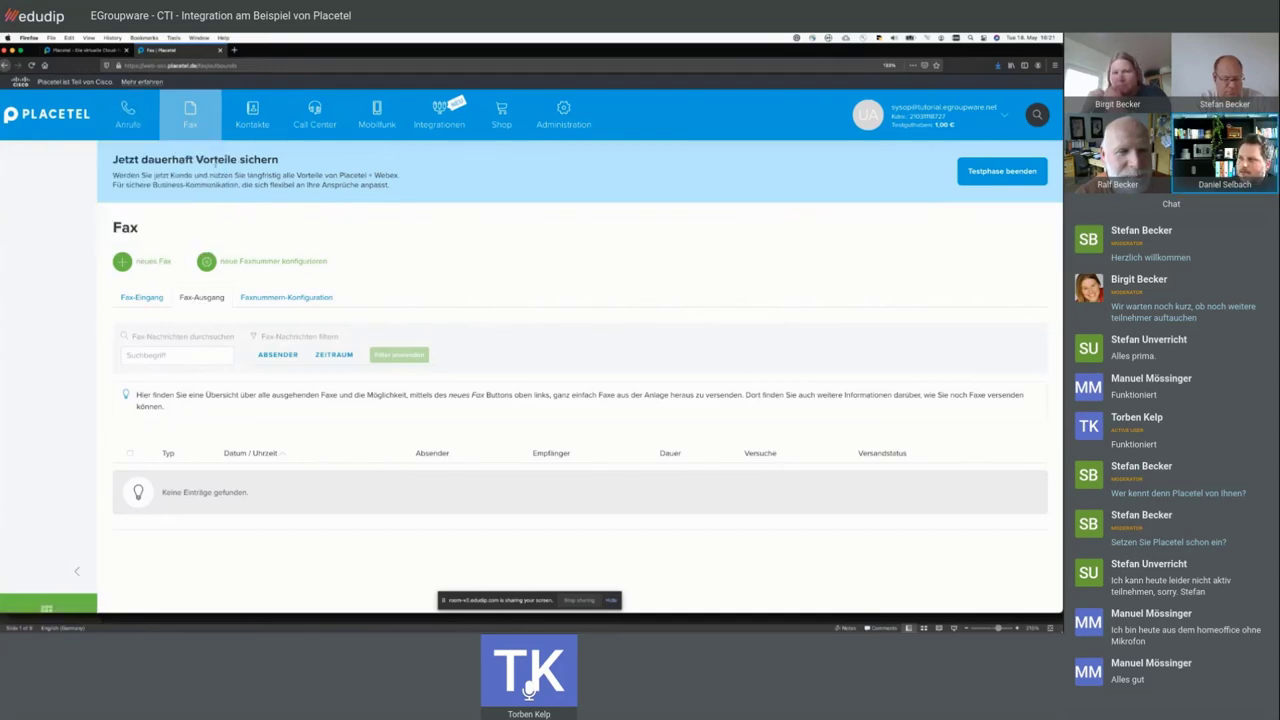
pyautogui.moveTo(571, 125)
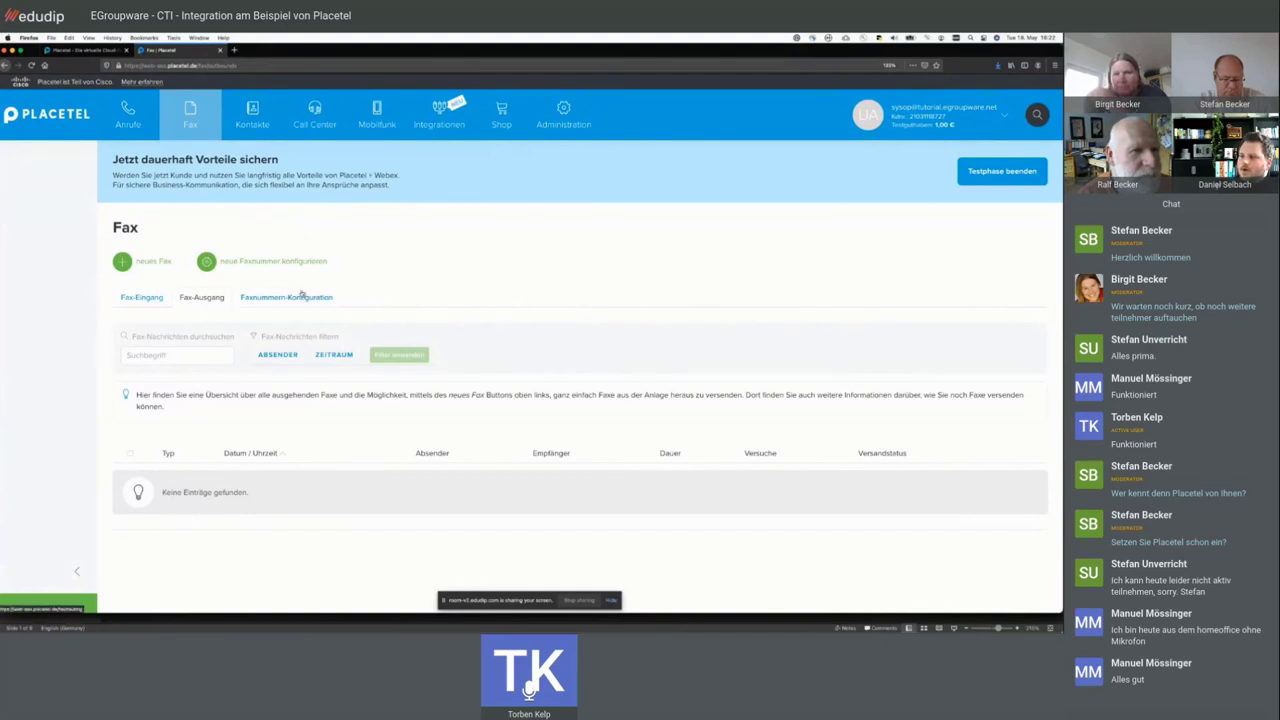
pyautogui.tripleClick(244, 184)
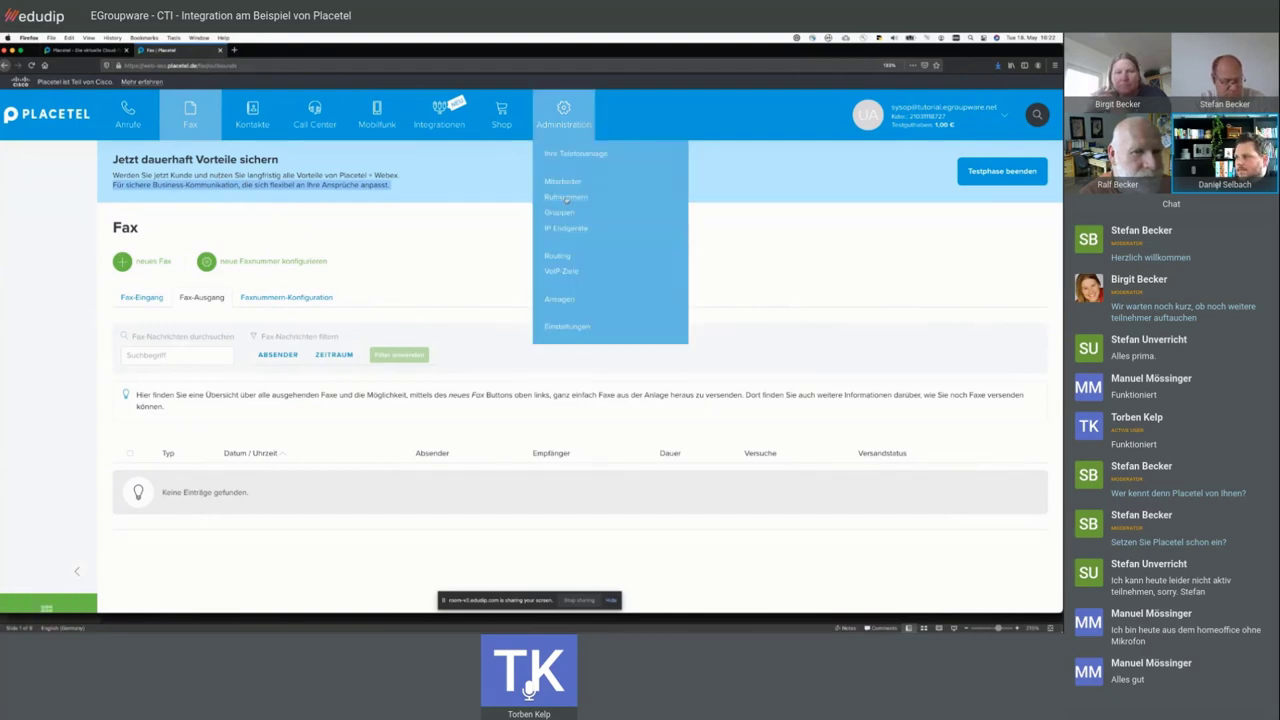
# - Open the Telefonbuch and highlight its heading and the 0 Kontakte count
pyautogui.click(252, 115)
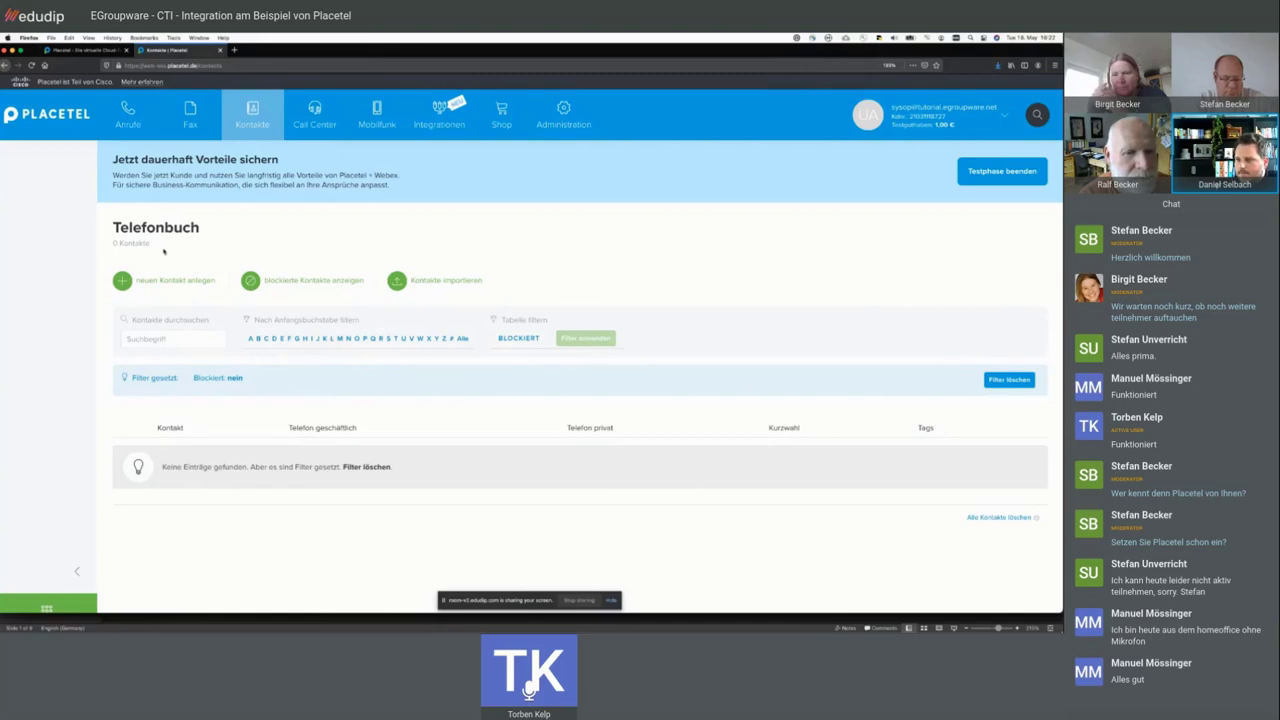
pyautogui.moveTo(237, 235); pyautogui.dragTo(116, 224)
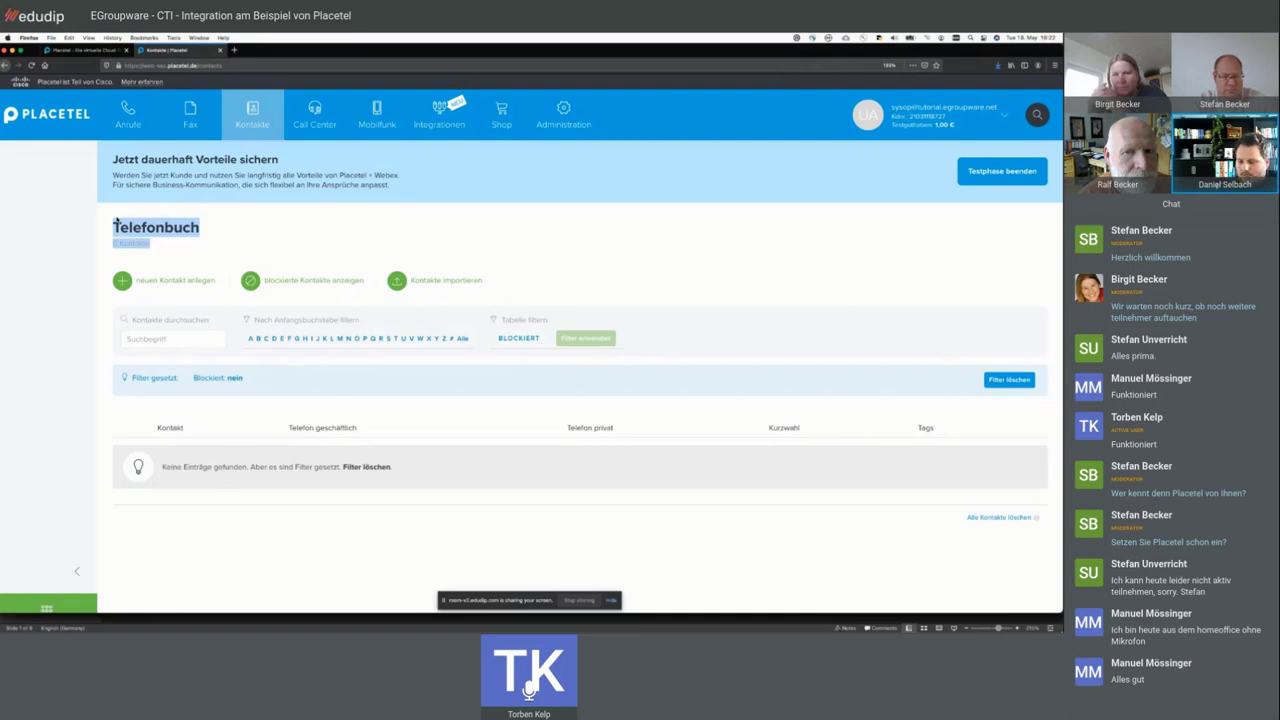
pyautogui.click(135, 241)
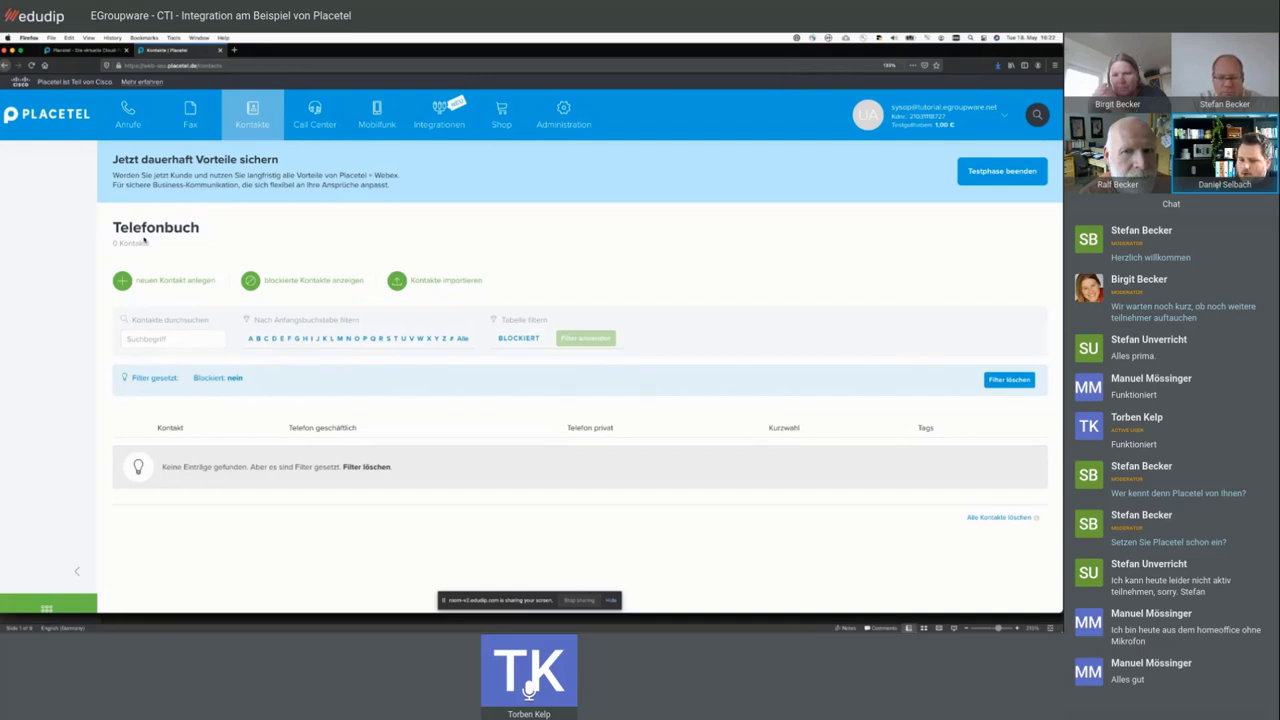
pyautogui.moveTo(164, 247); pyautogui.dragTo(112, 222)
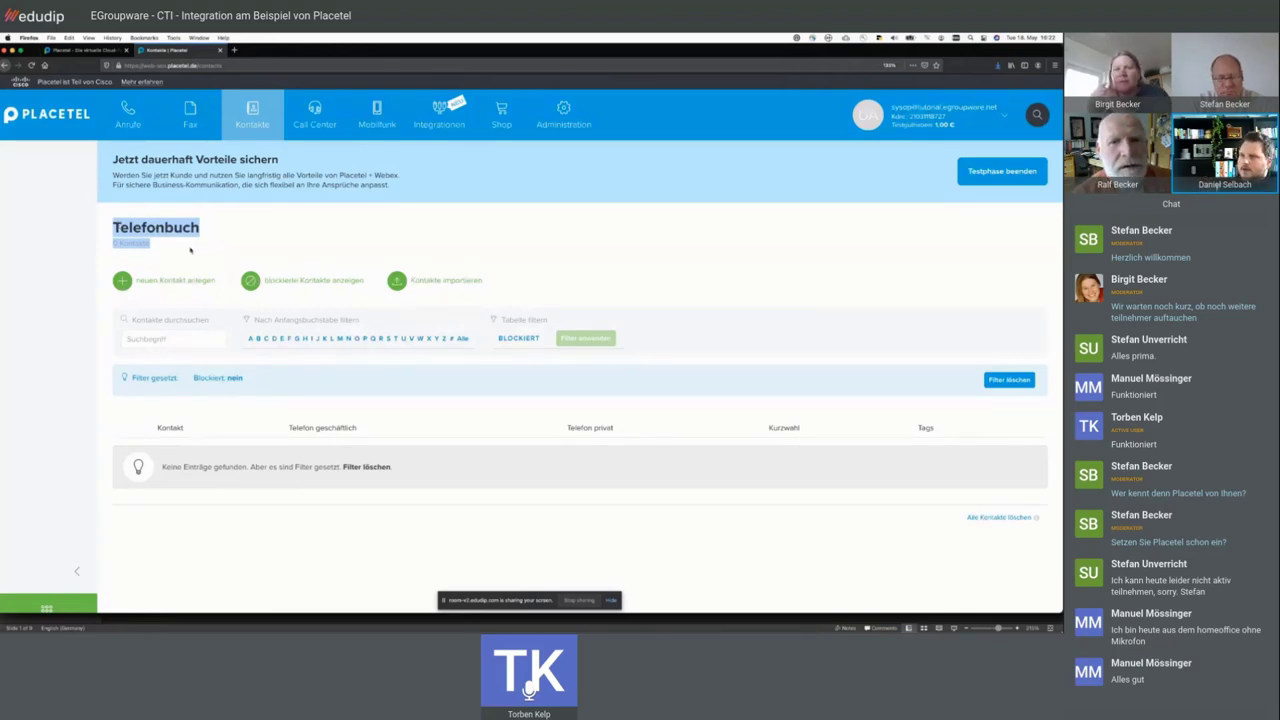
pyautogui.click(226, 229)
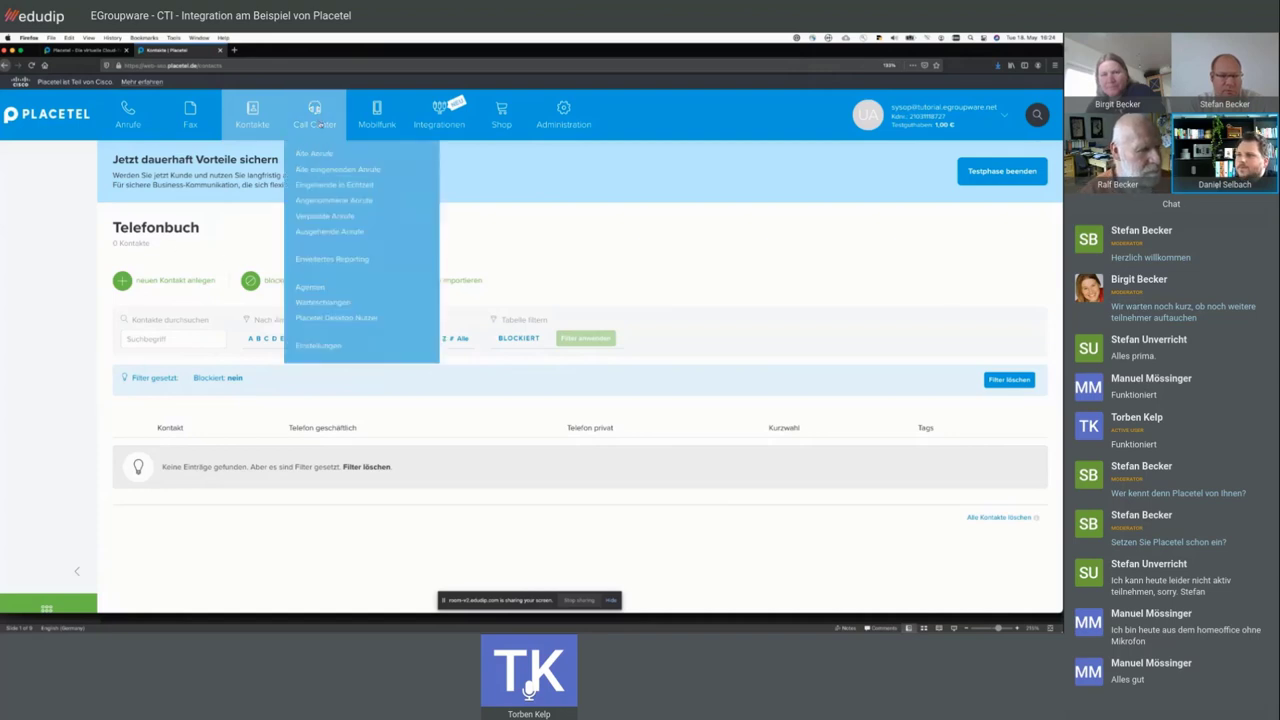
# - Open Call Center Reporting and highlight its heading and subtitle line
pyautogui.click(317, 119)
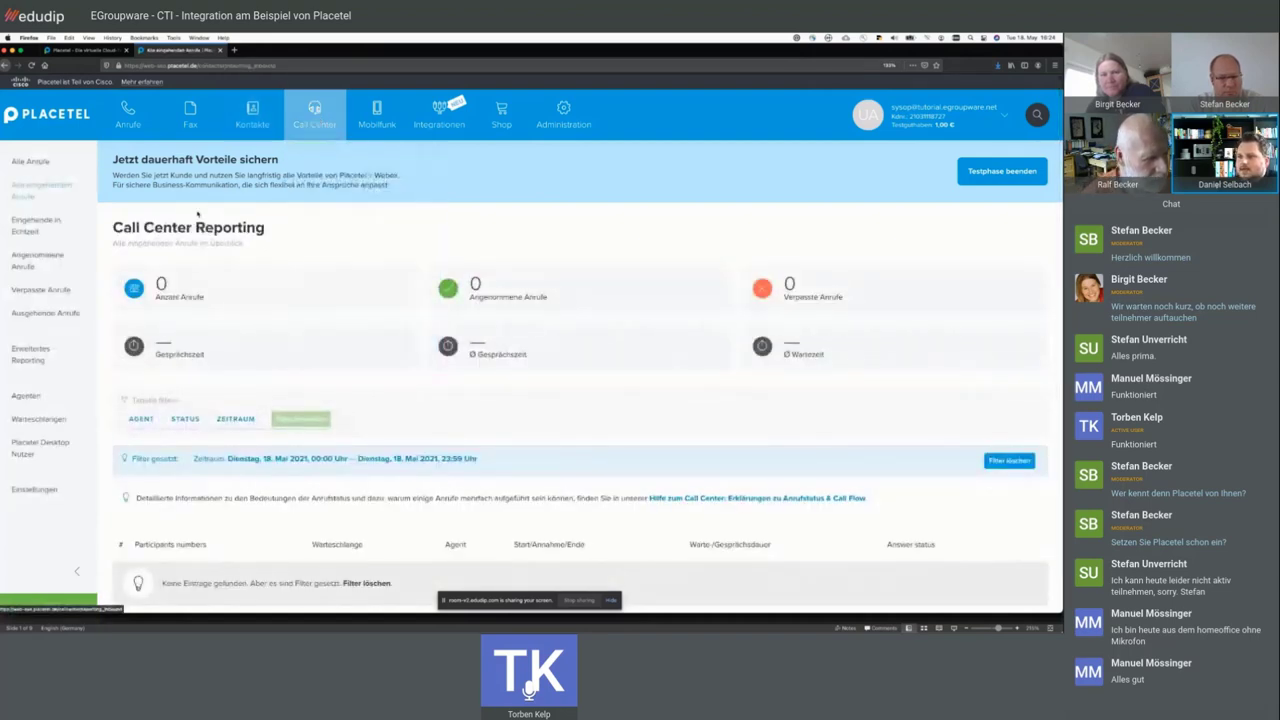
pyautogui.tripleClick(184, 228)
pyautogui.tripleClick(183, 243)
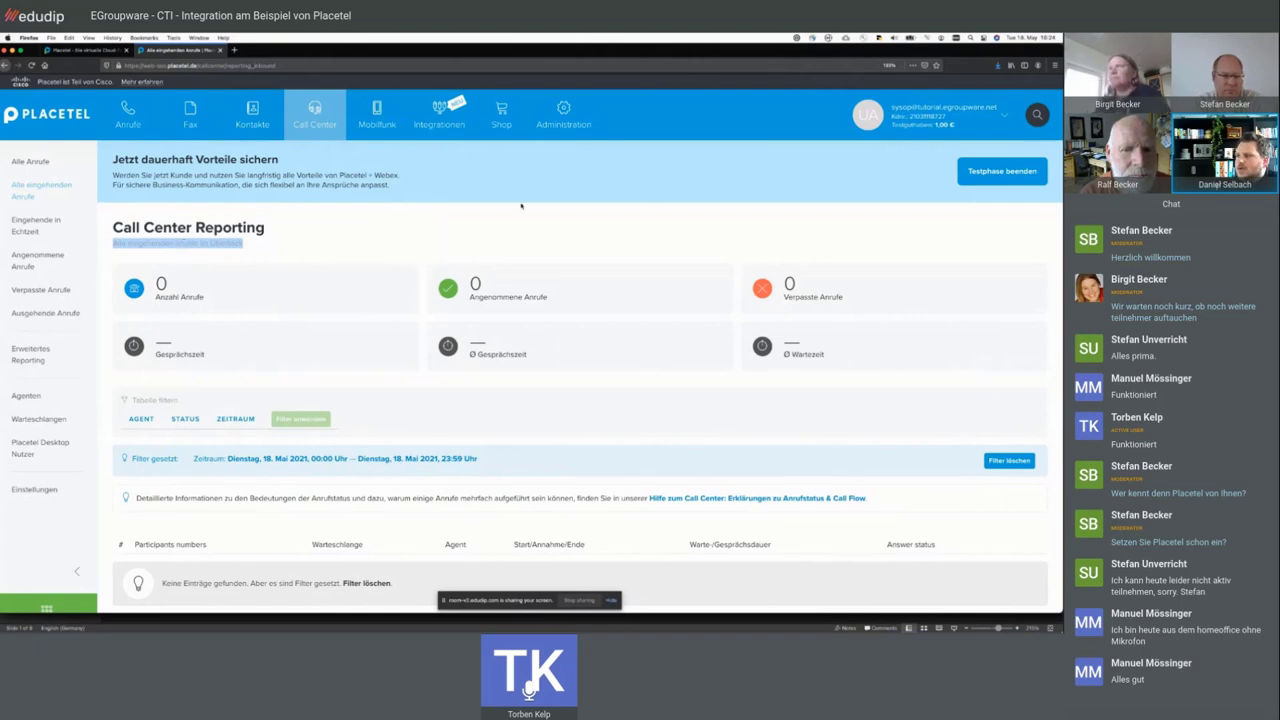
pyautogui.moveTo(563, 118)
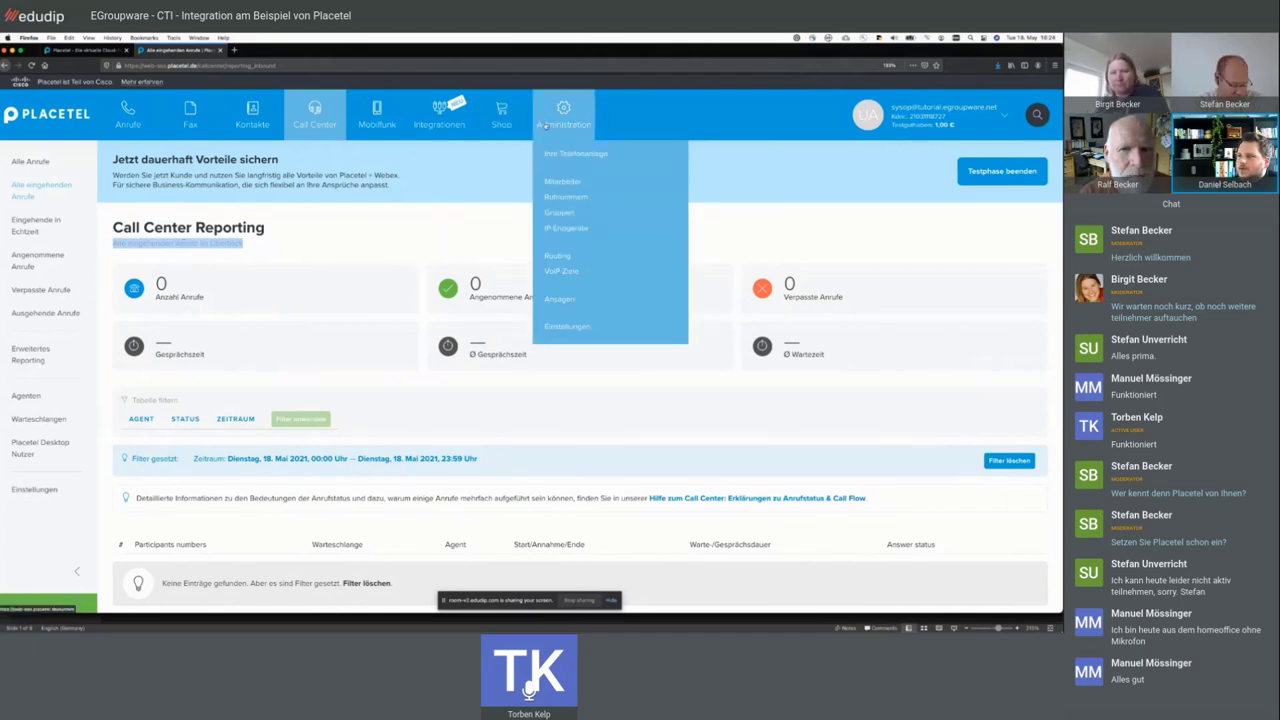
# - Scroll through the VoIP-Ziele list, then return to the Call Center report of all incoming calls
pyautogui.click(558, 271)
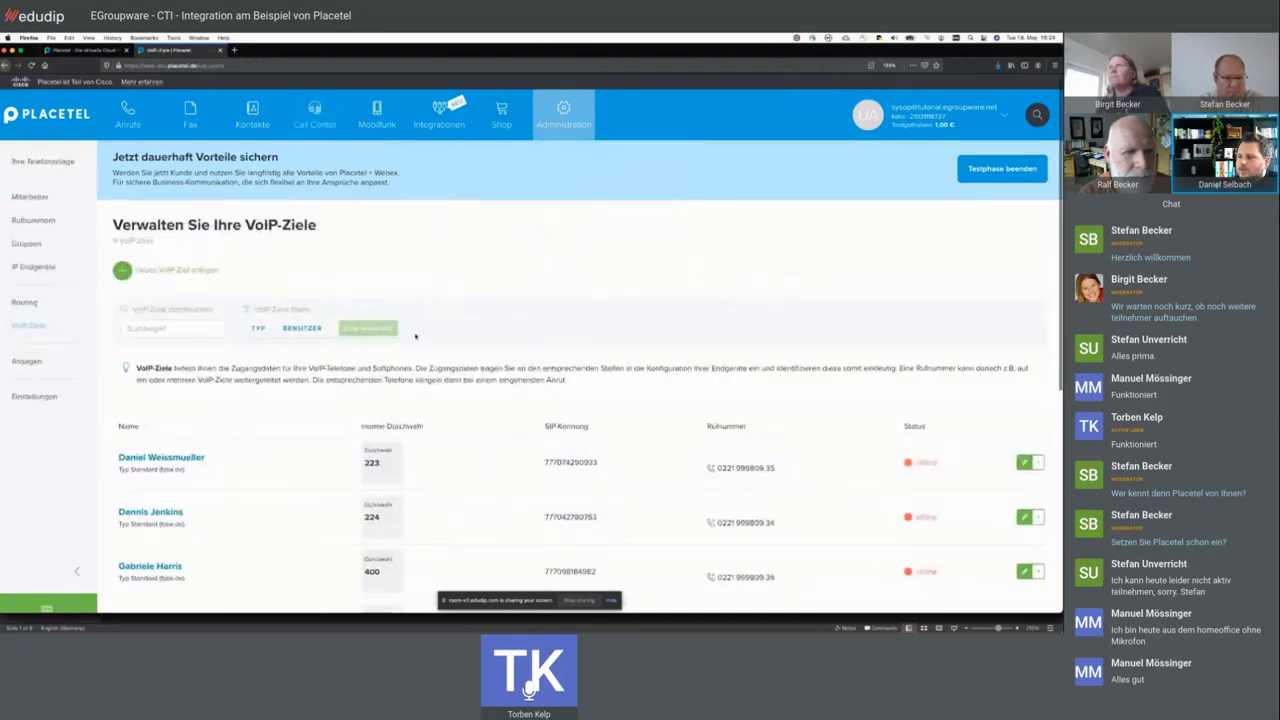
pyautogui.scroll(-3, 415, 336)
pyautogui.scroll(-3, 415, 336)
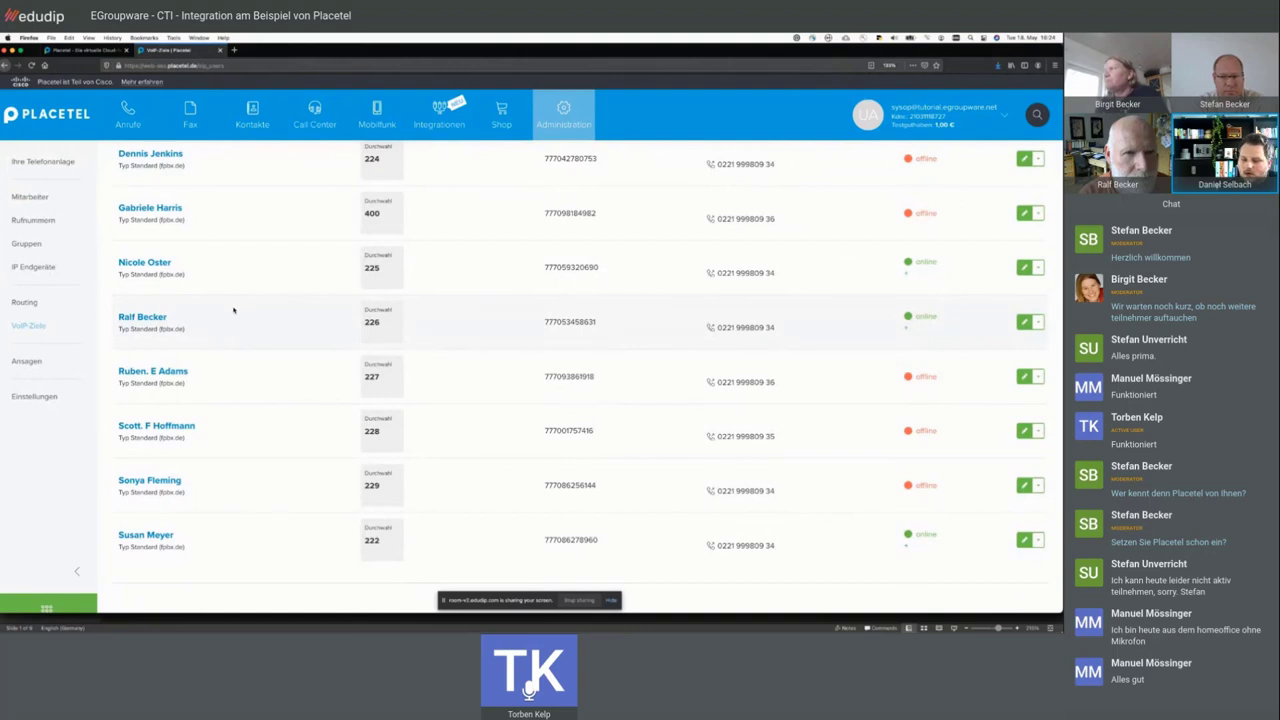
pyautogui.moveTo(337, 118)
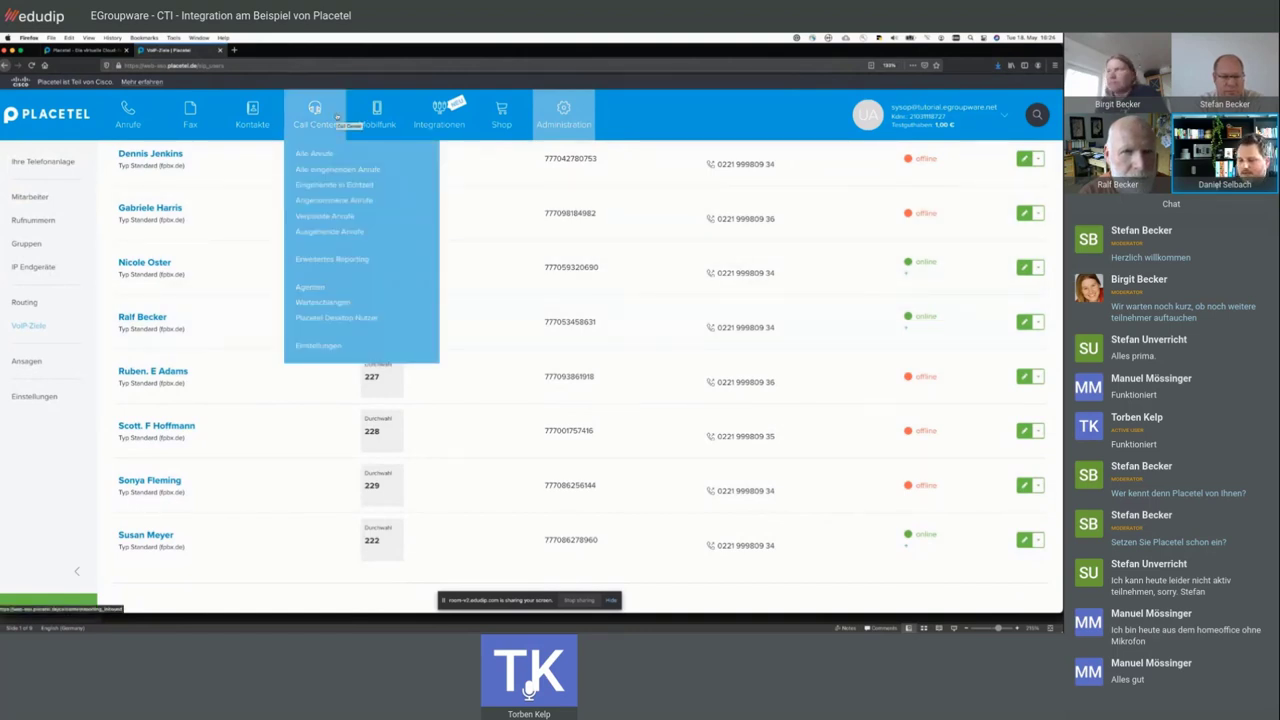
pyautogui.click(331, 118)
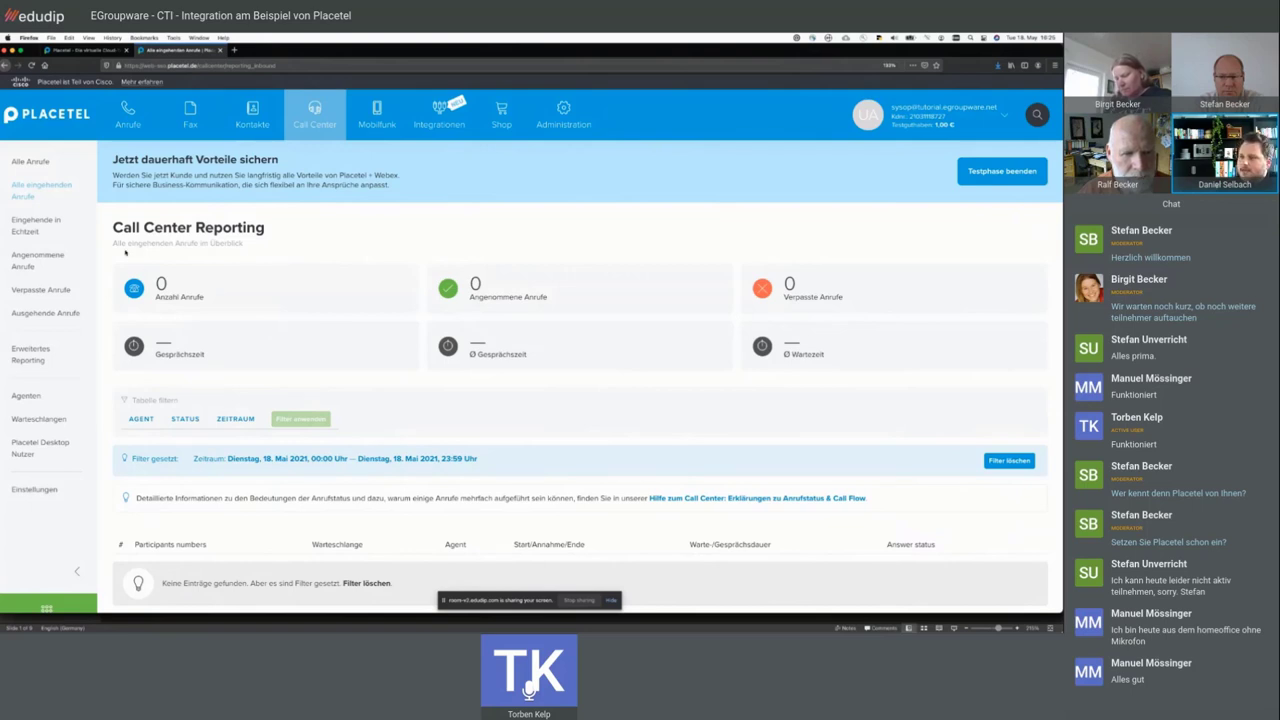
# - Scroll down the empty 18 May 2021 Call Center Reporting page toward the table filters
pyautogui.scroll(-1, 120, 250)
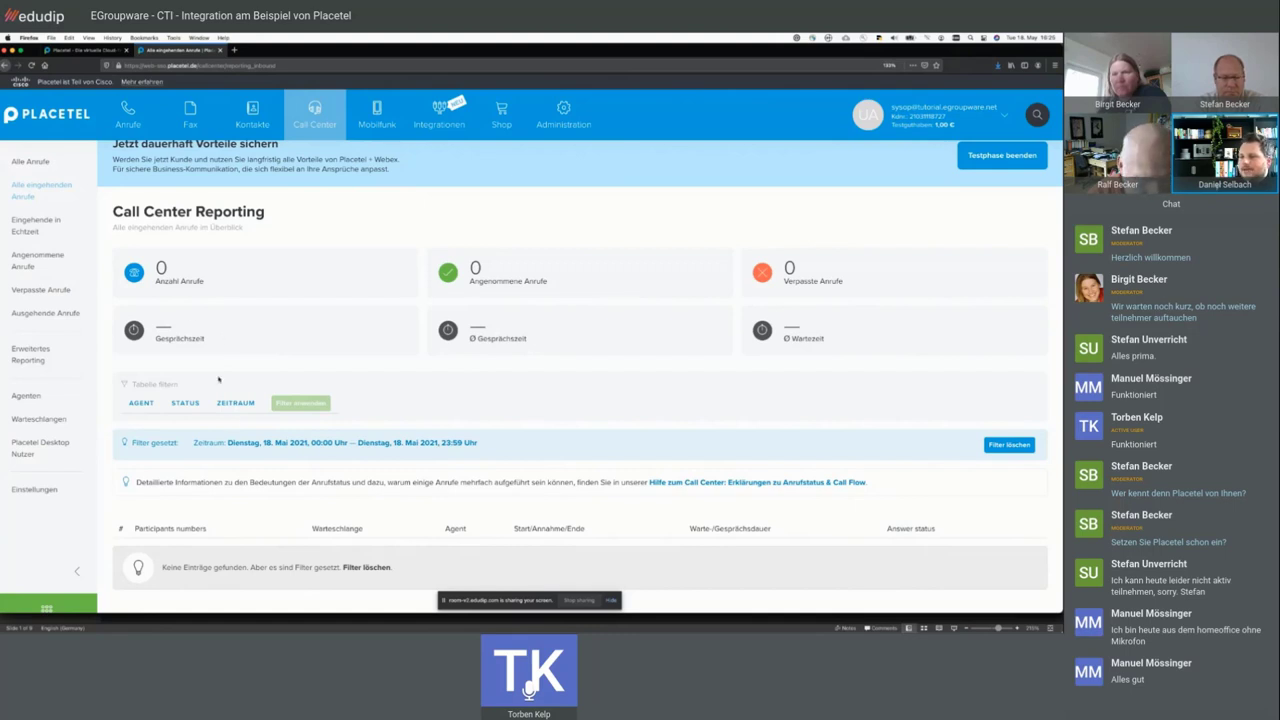
pyautogui.click(141, 403)
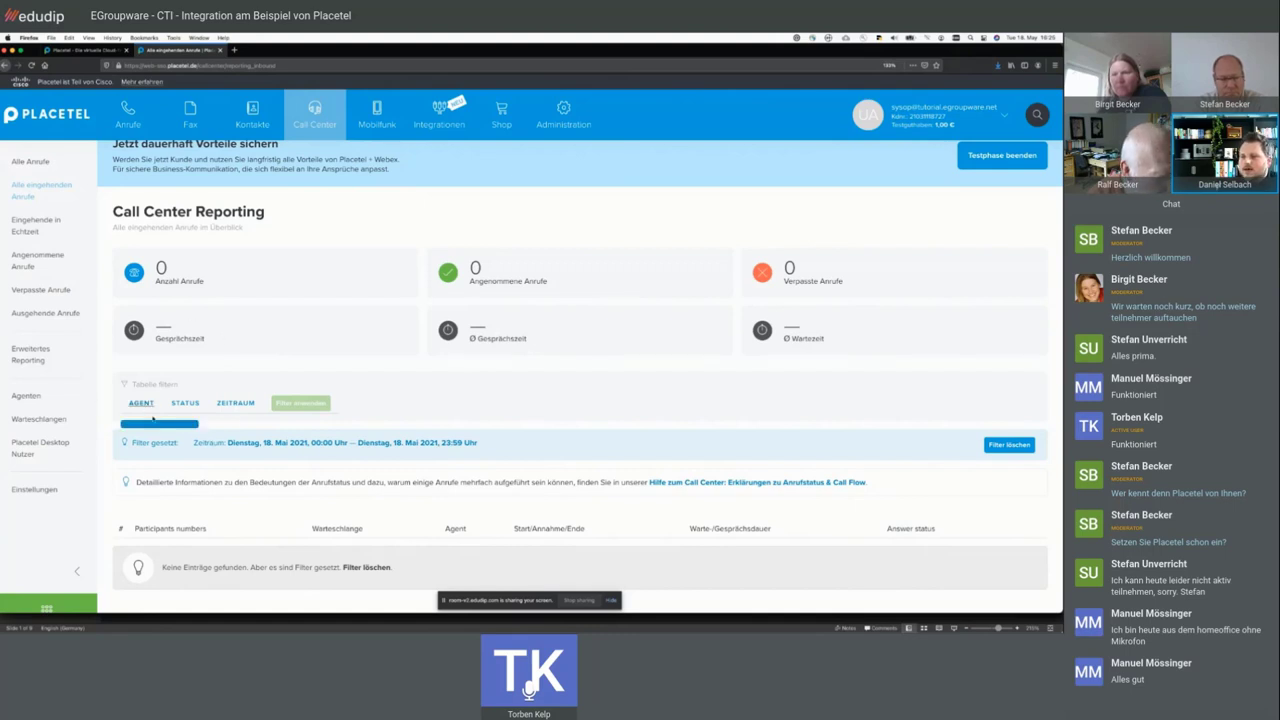
pyautogui.click(185, 403)
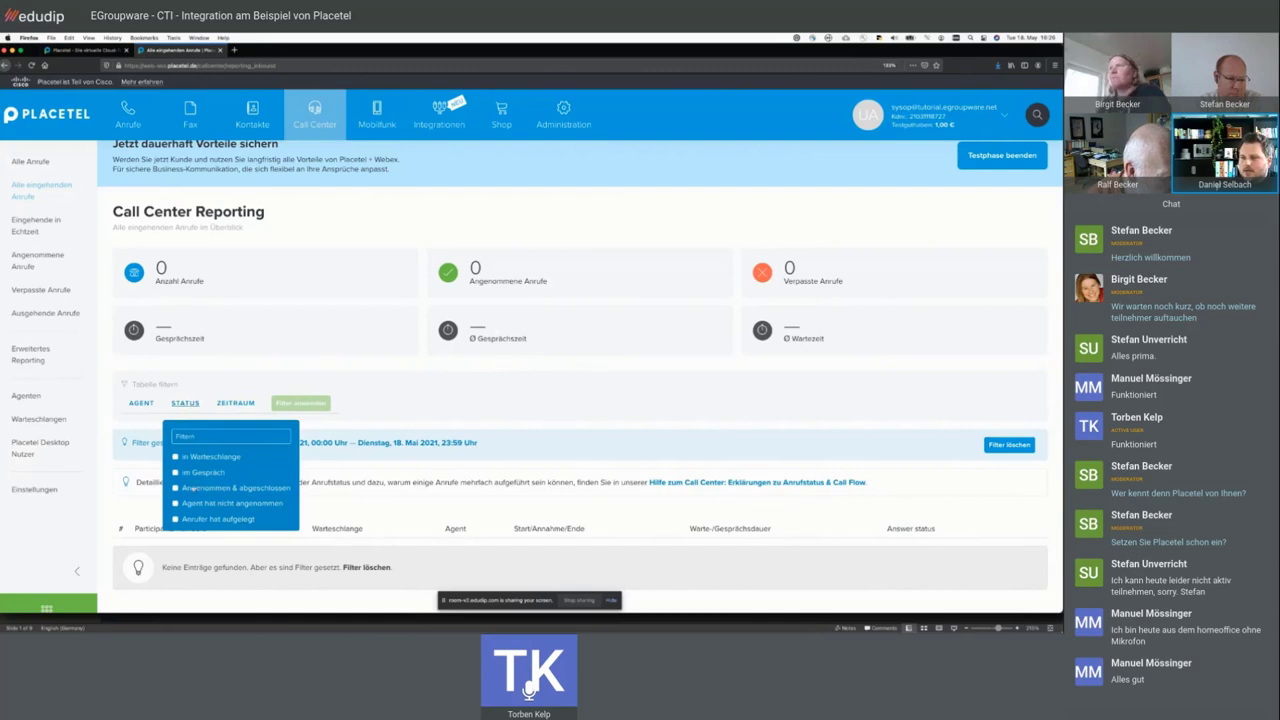
pyautogui.click(238, 405)
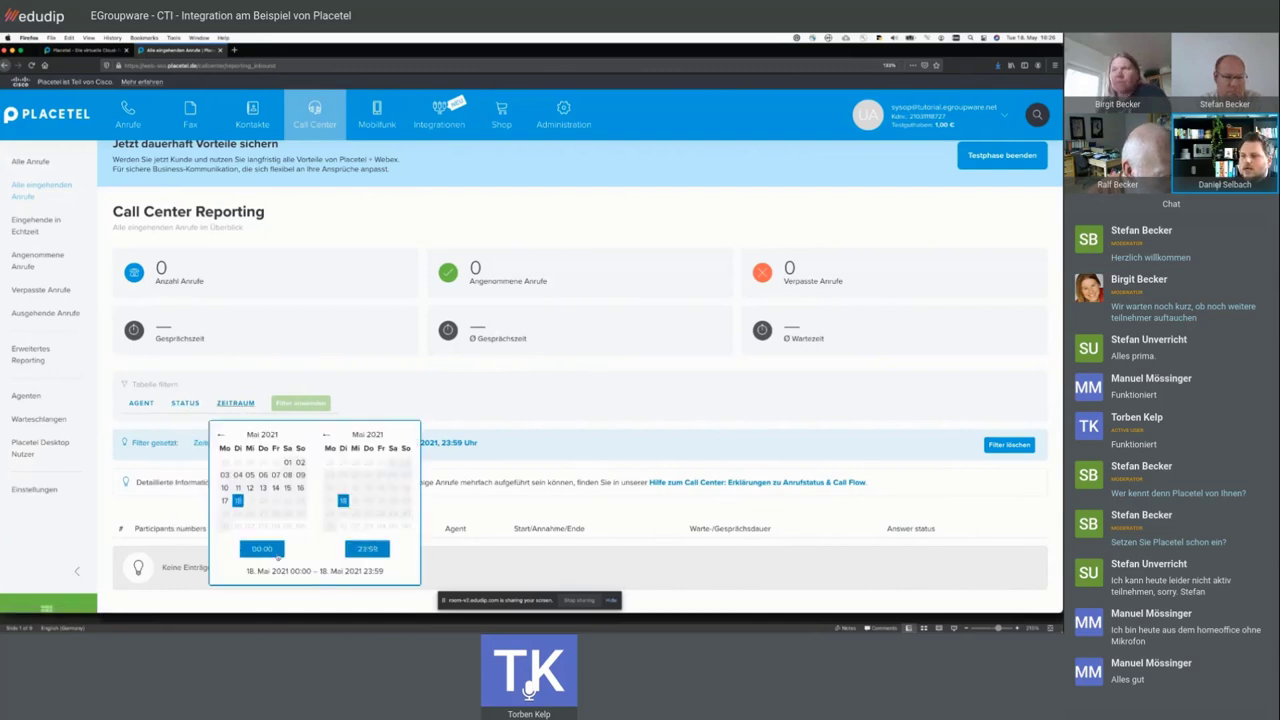
pyautogui.click(500, 413)
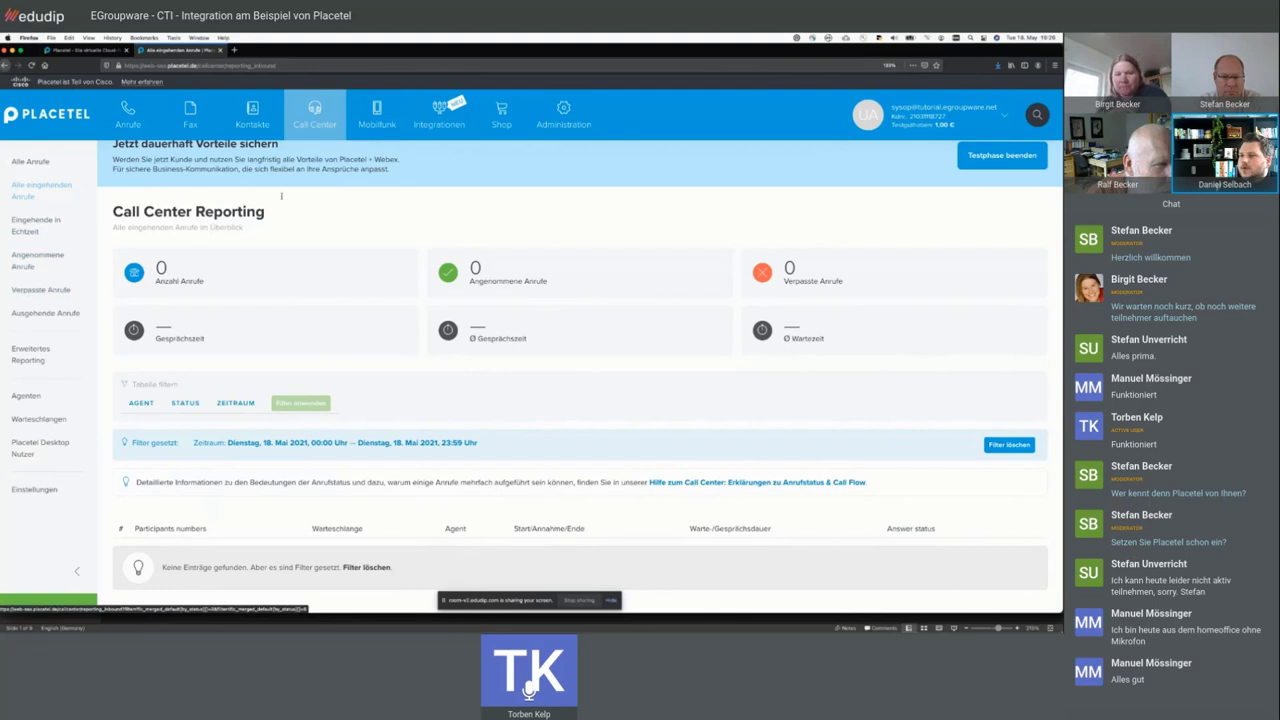
pyautogui.moveTo(324, 124)
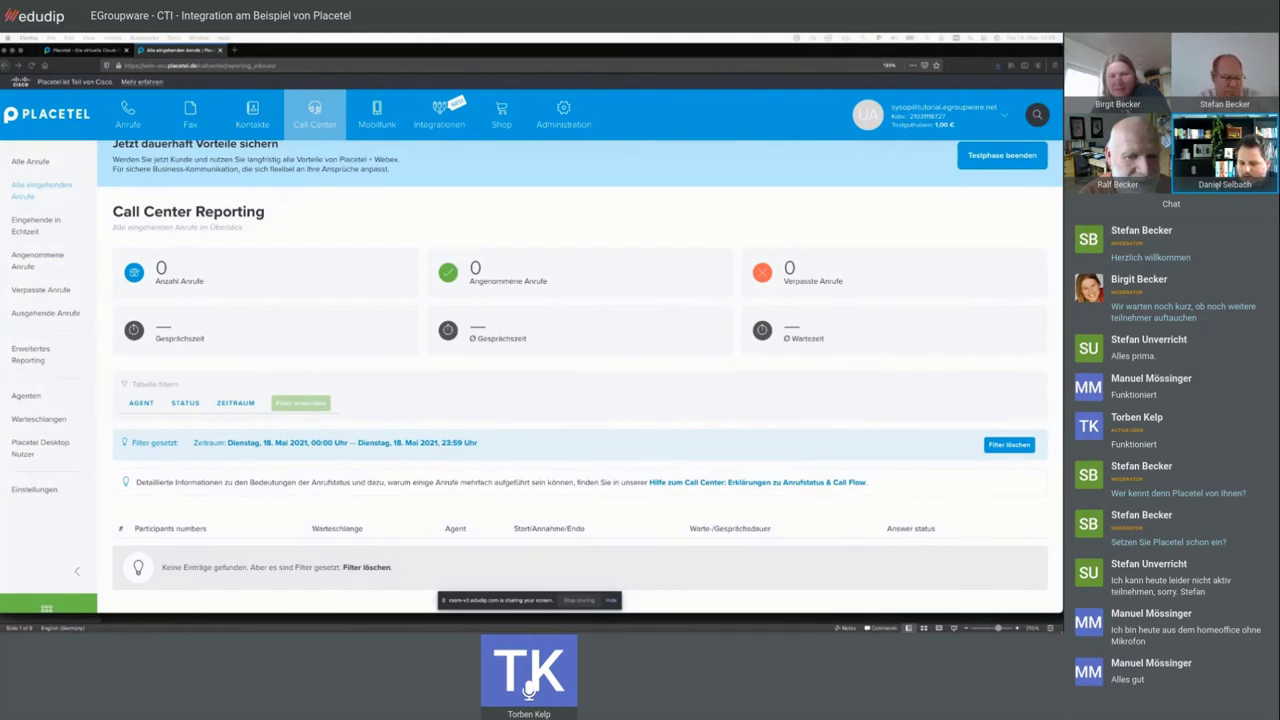
pyautogui.click(315, 127)
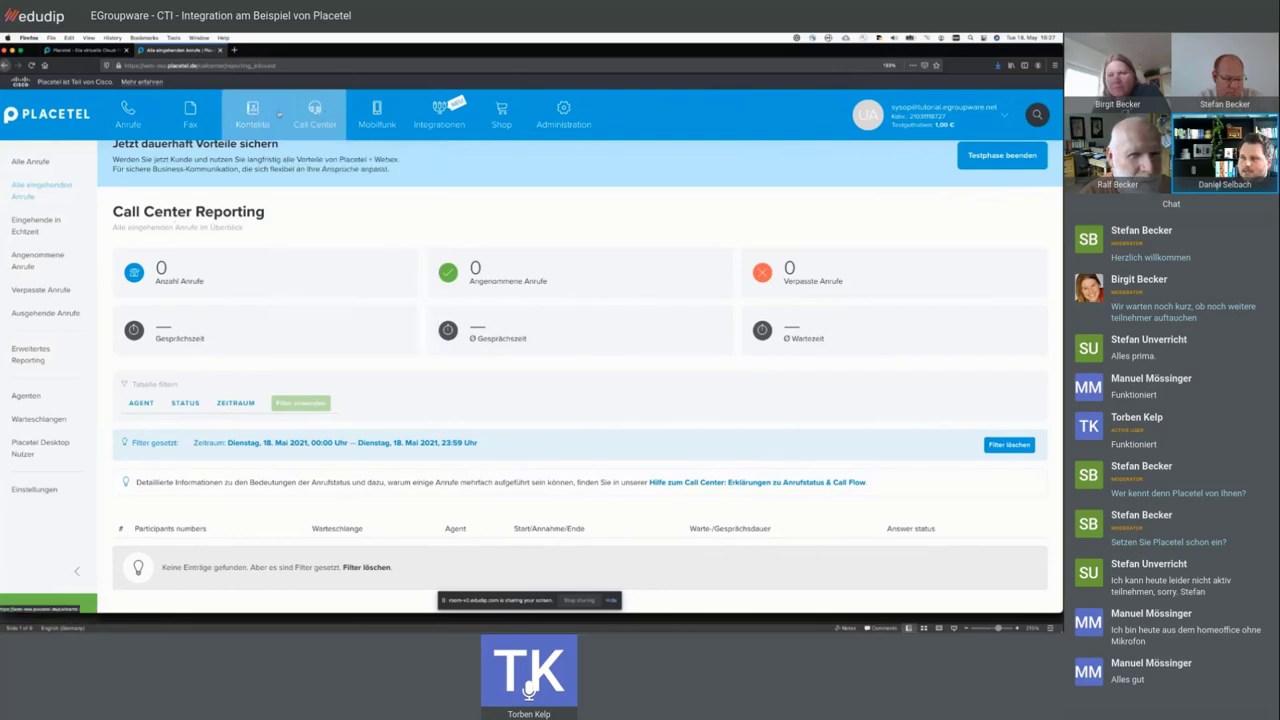
pyautogui.moveTo(320, 114)
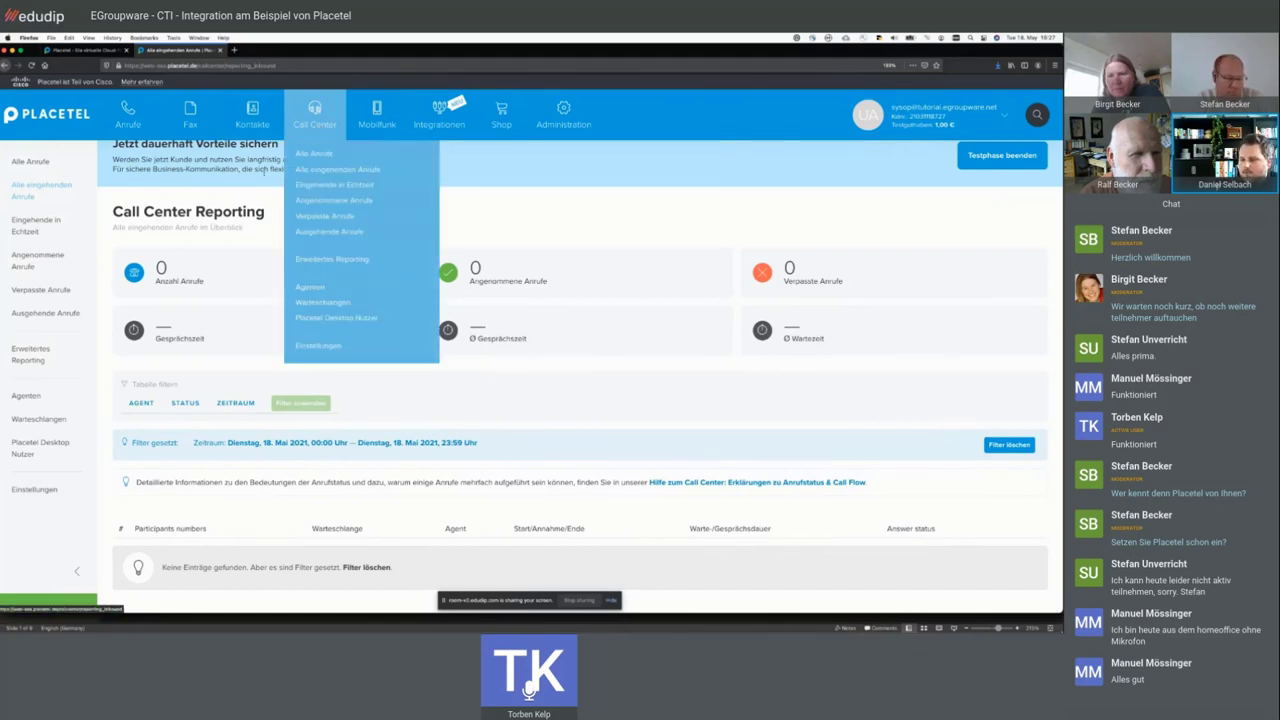
pyautogui.scroll(1, 300, 220)
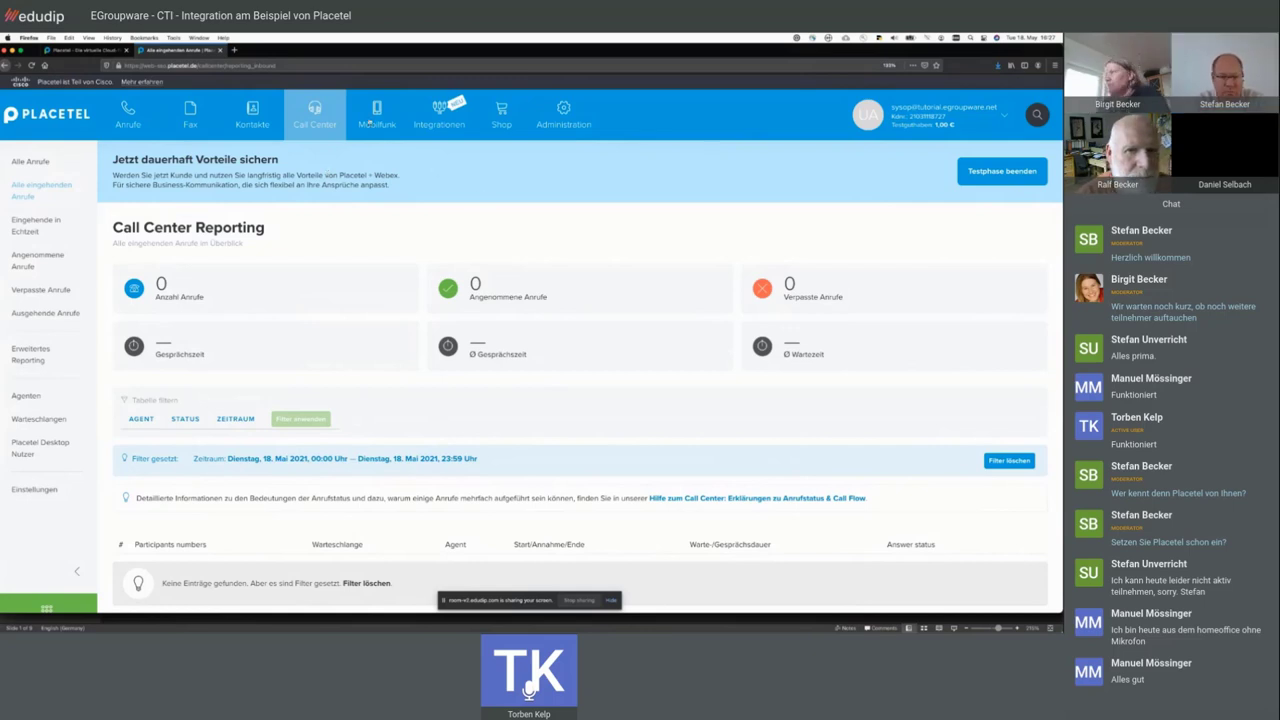
pyautogui.moveTo(580, 120)
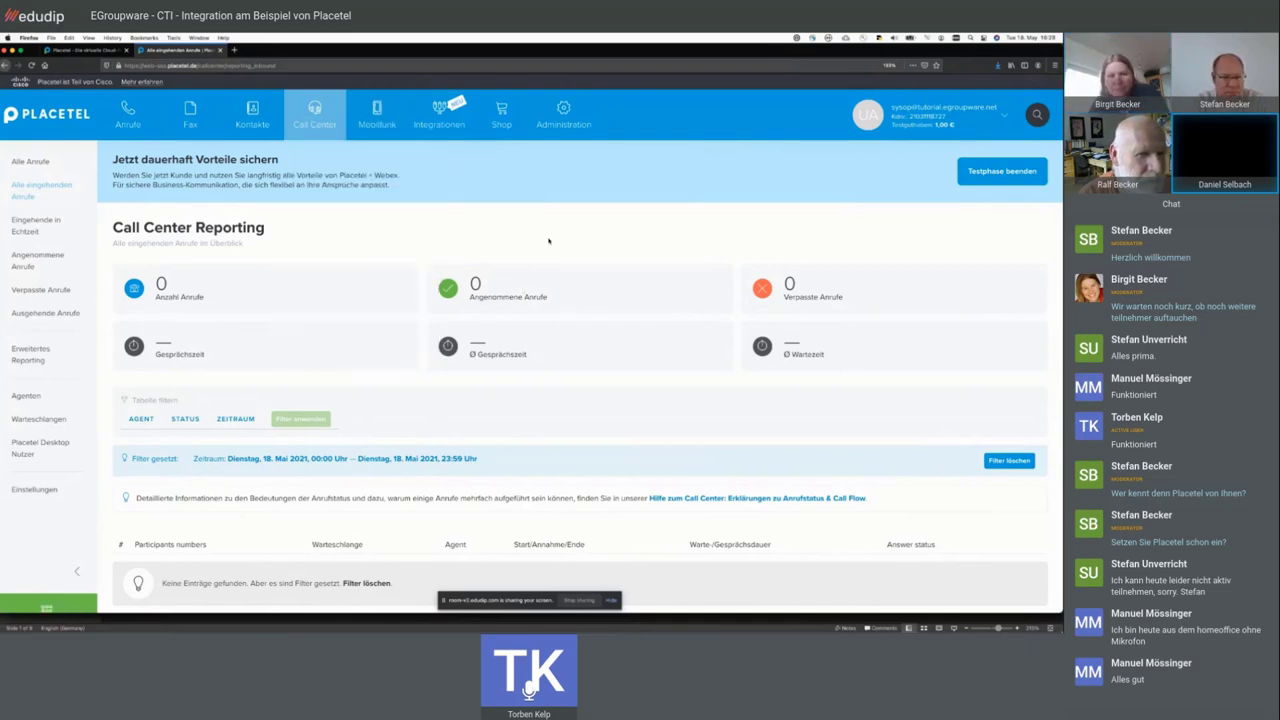
# - Check one user's entry under Mobilfunk > VoIP-Ziele, then open the Anrufergruppen list
pyautogui.click(386, 113)
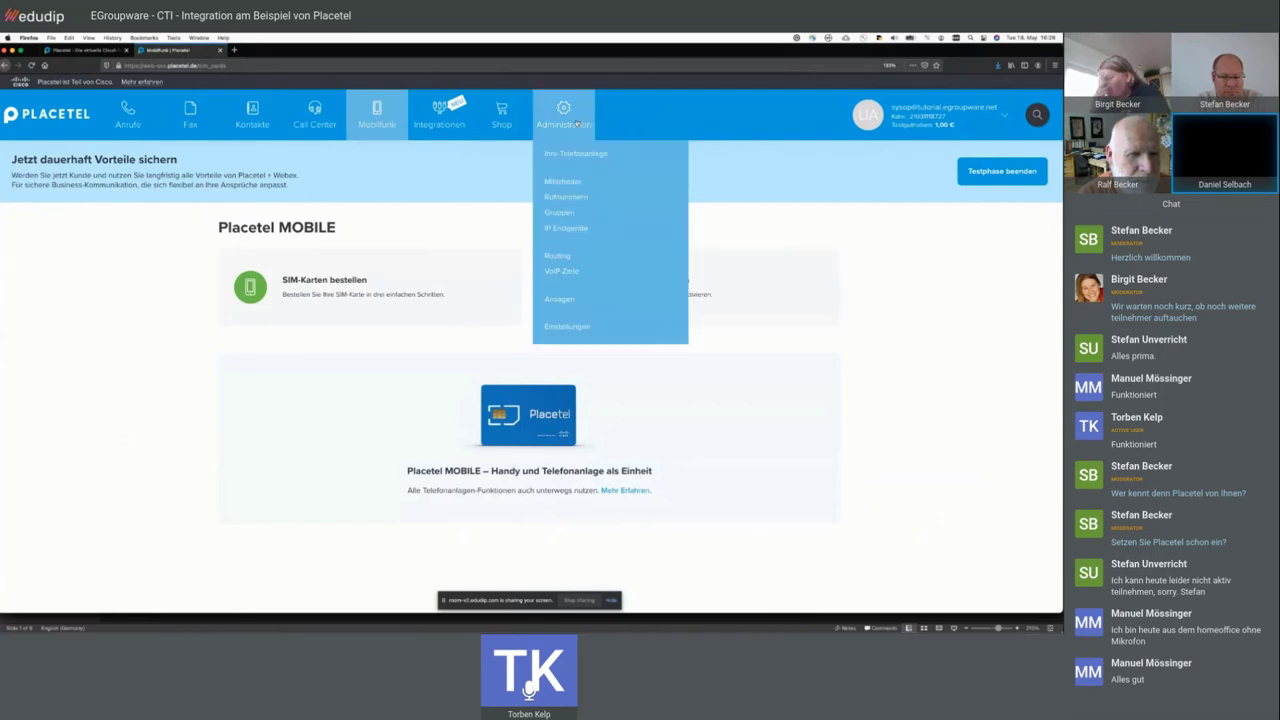
pyautogui.click(561, 271)
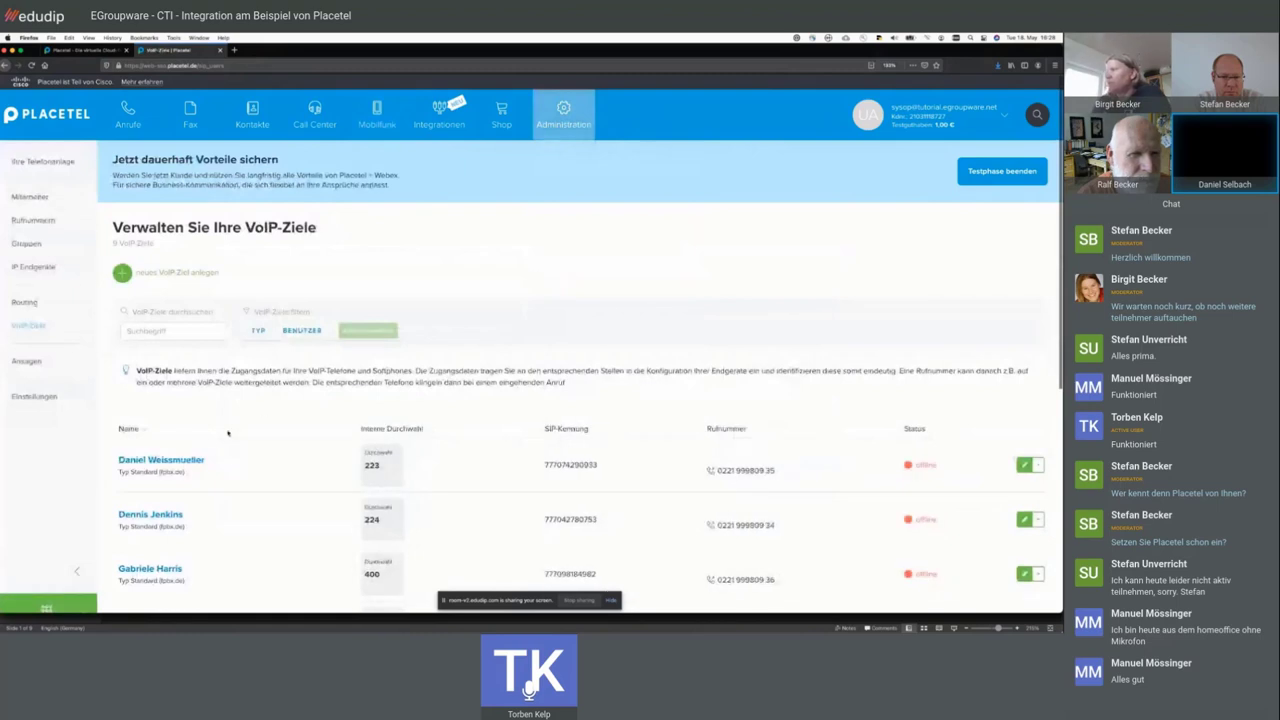
pyautogui.scroll(-4, 228, 432)
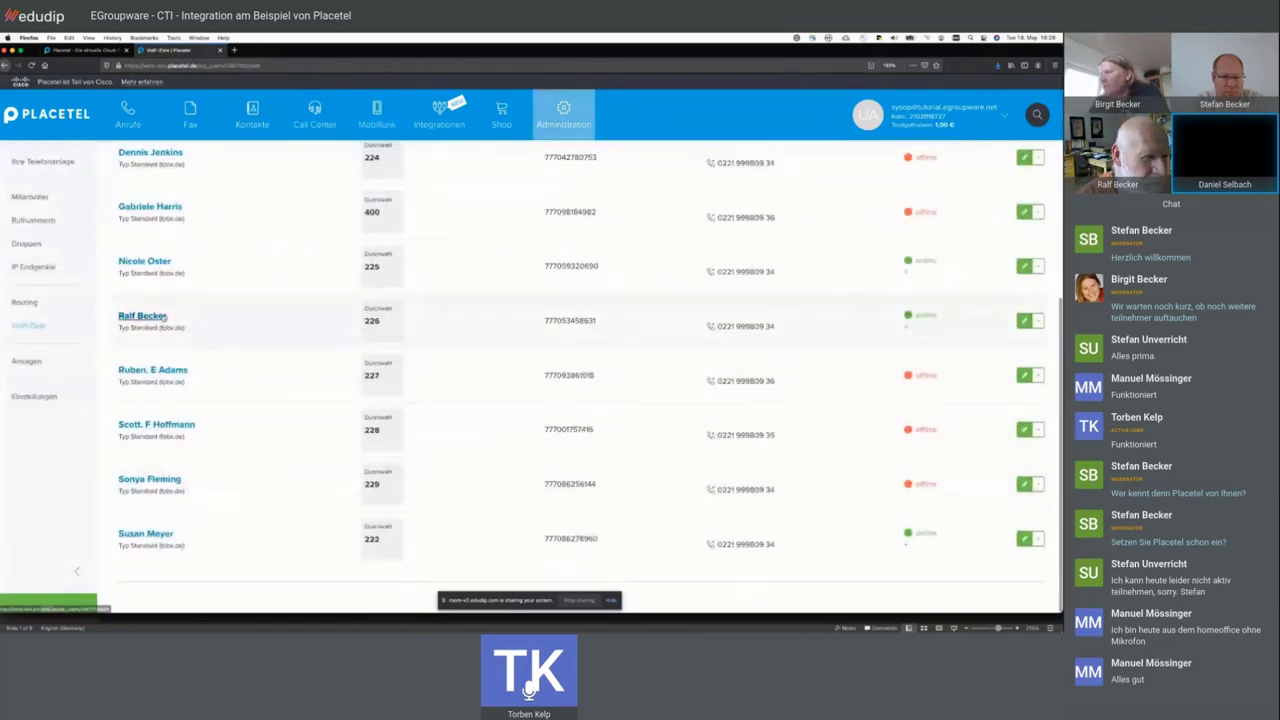
pyautogui.click(142, 316)
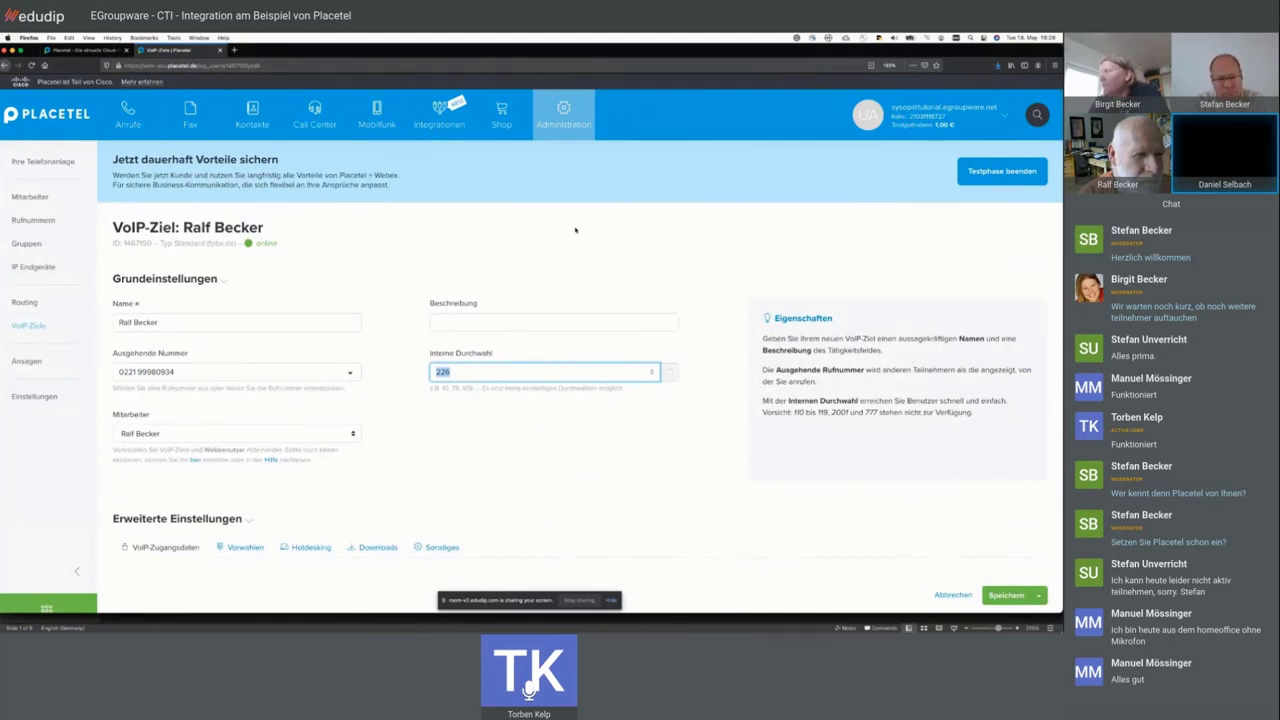
pyautogui.click(25, 241)
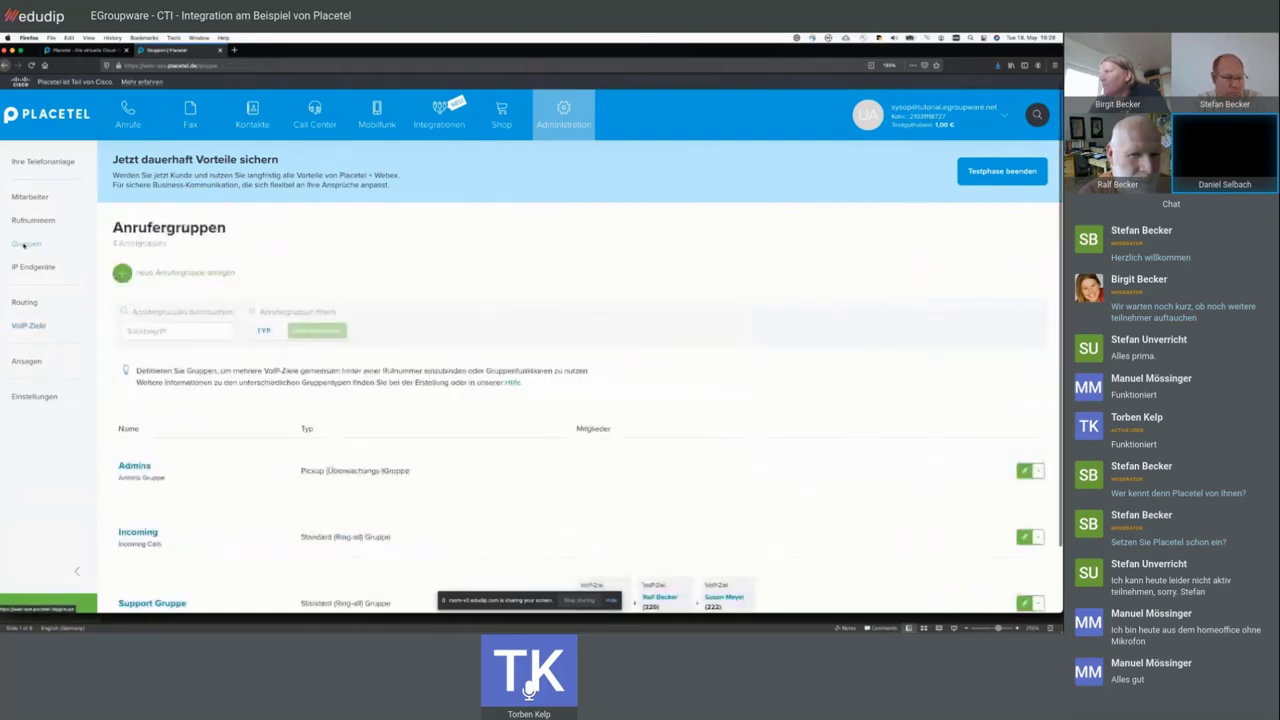
# - Look through the numbers under Administration > Rufnummern, then go to the Placetel MOBILE page
pyautogui.scroll(-1, 119, 400)
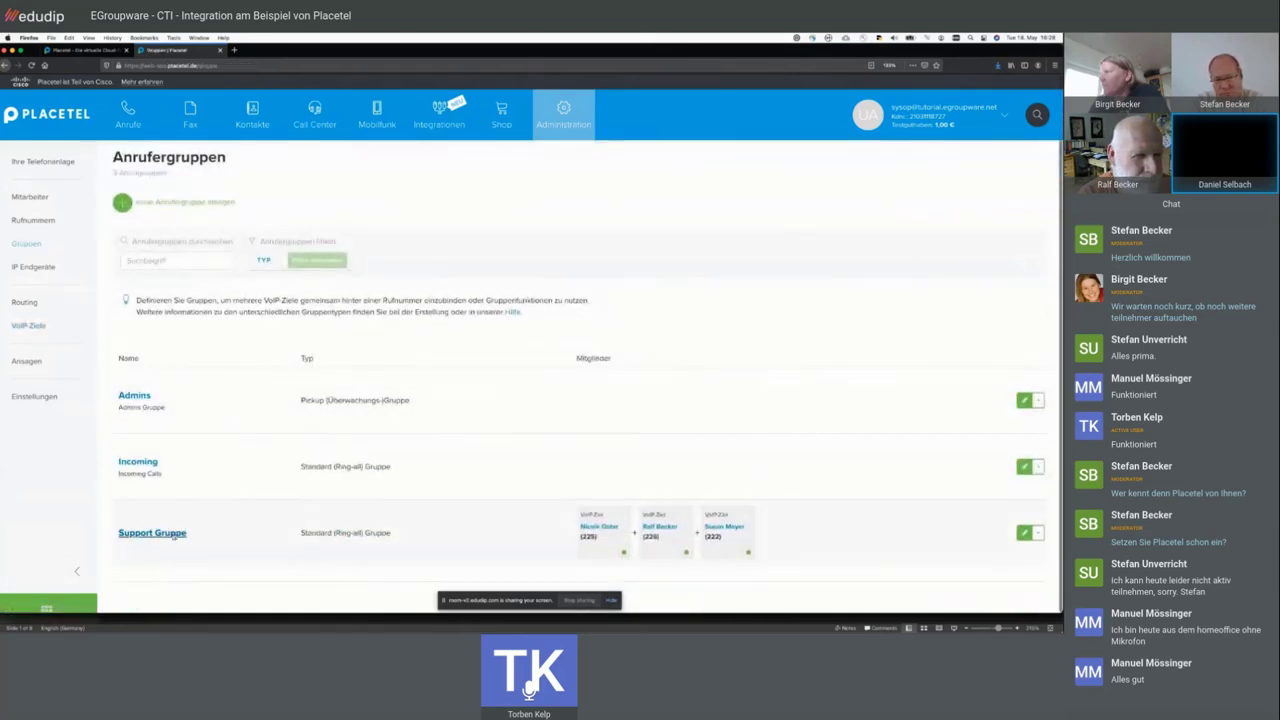
pyautogui.moveTo(563, 115)
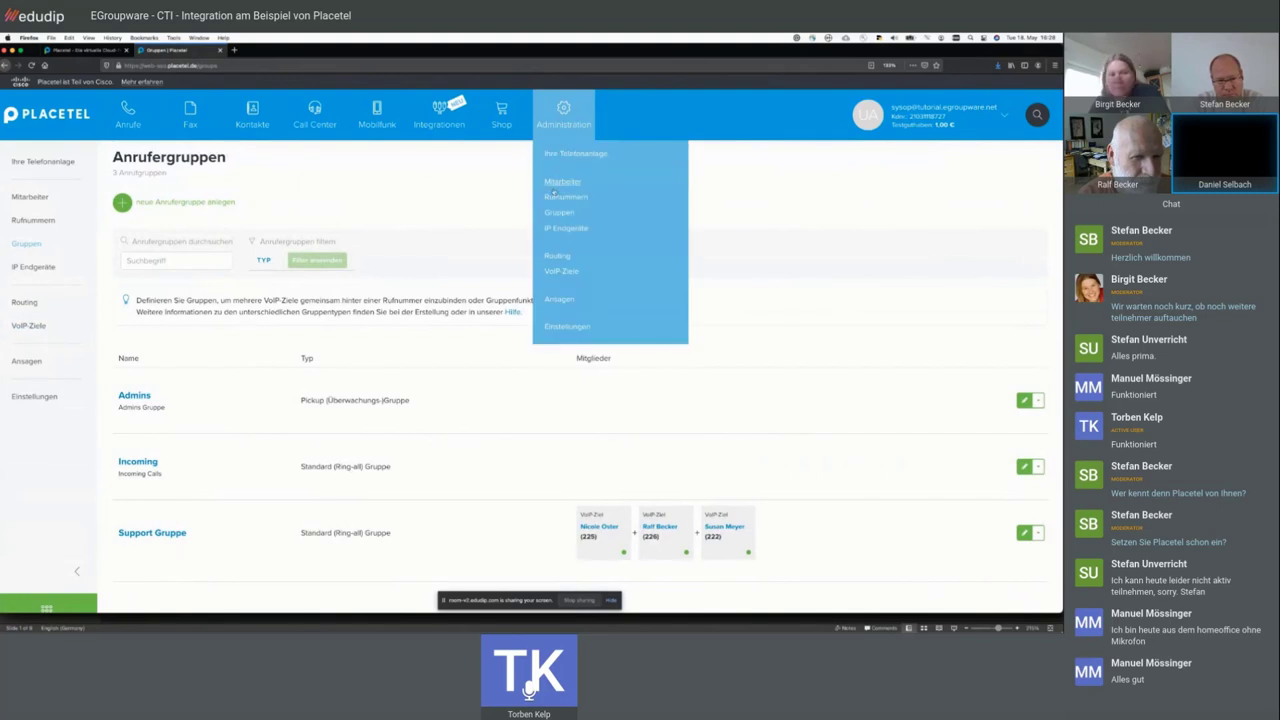
pyautogui.click(555, 195)
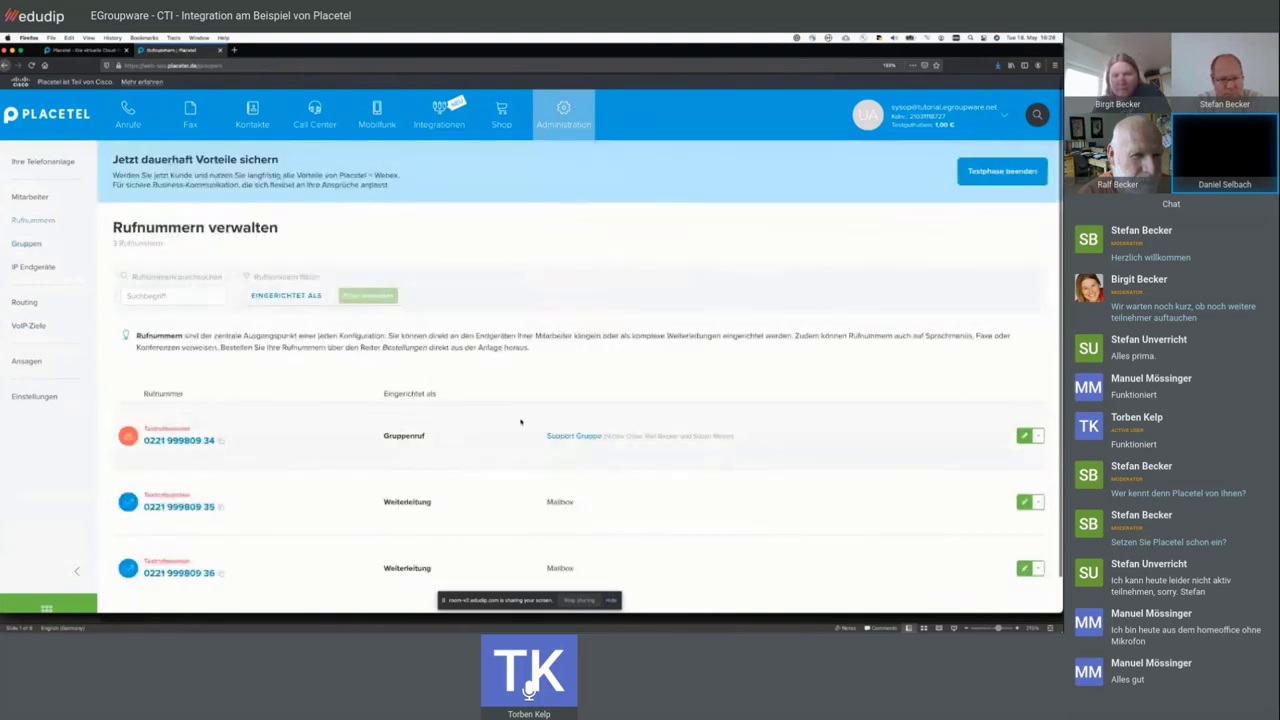
pyautogui.scroll(-1, 290, 445)
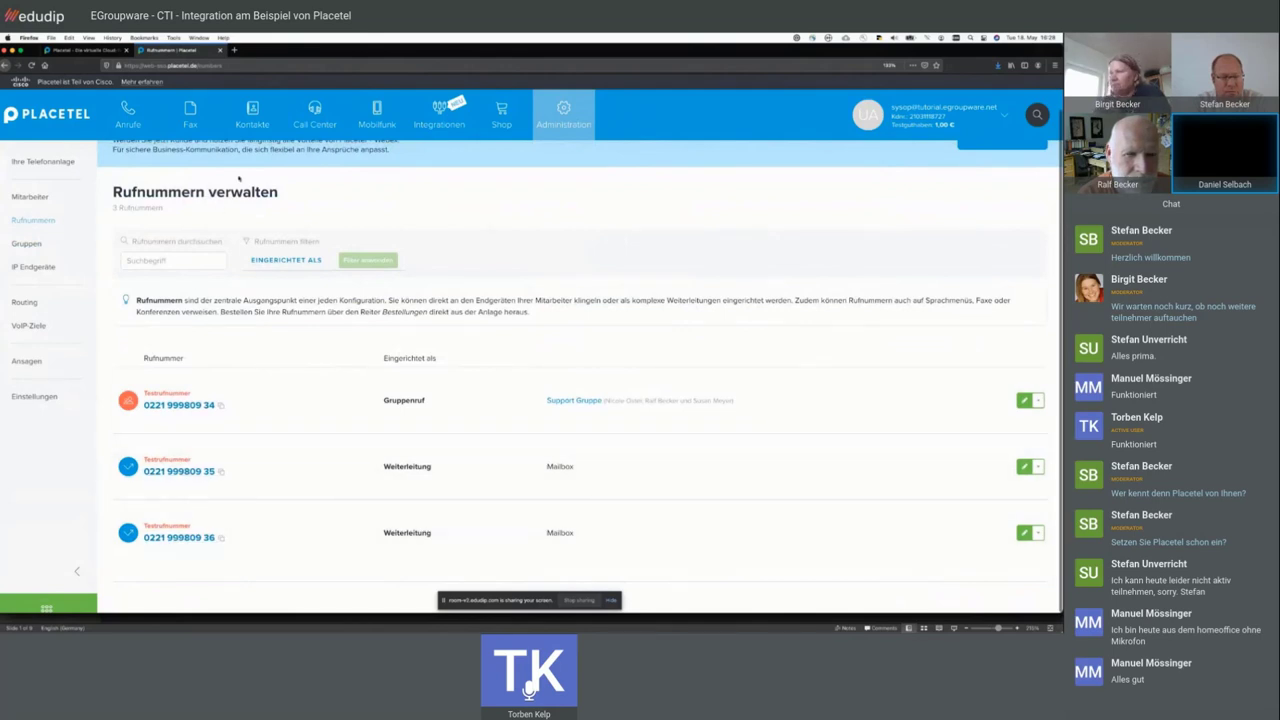
pyautogui.click(376, 115)
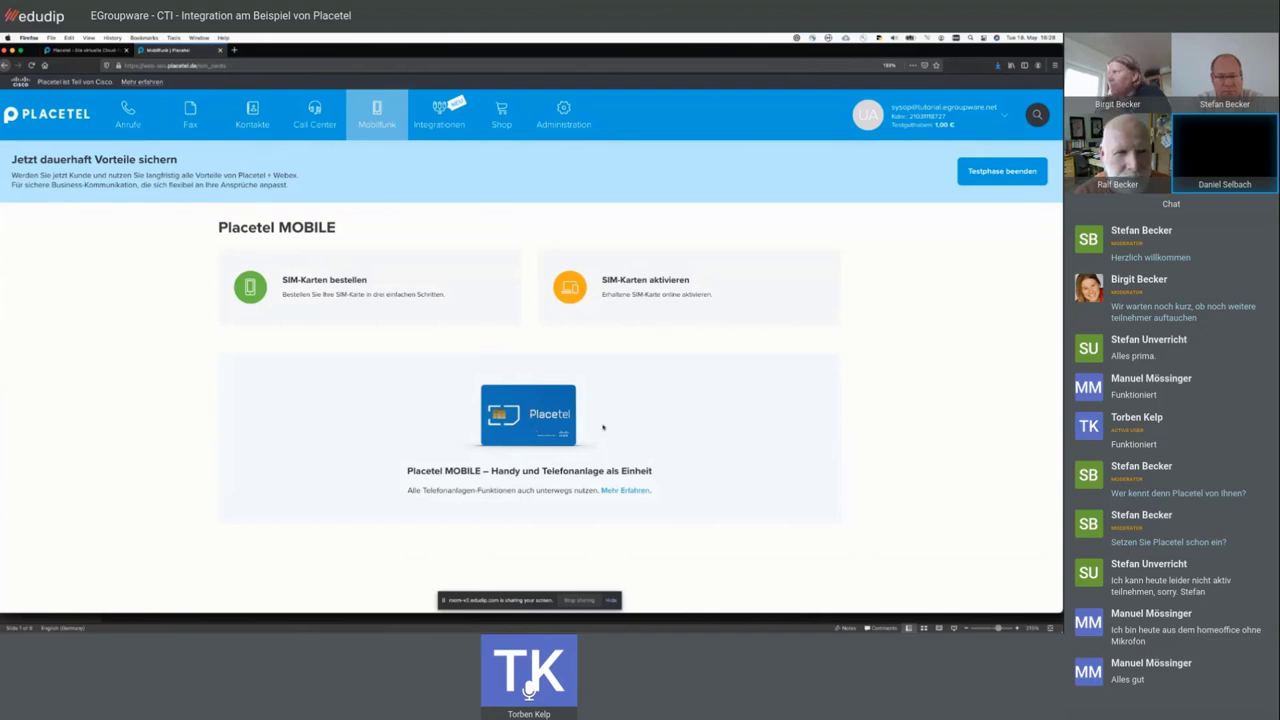
# - Browse the Integrationen overview, then go to the Shop showing 'Rufnummern bestellen'
pyautogui.click(462, 118)
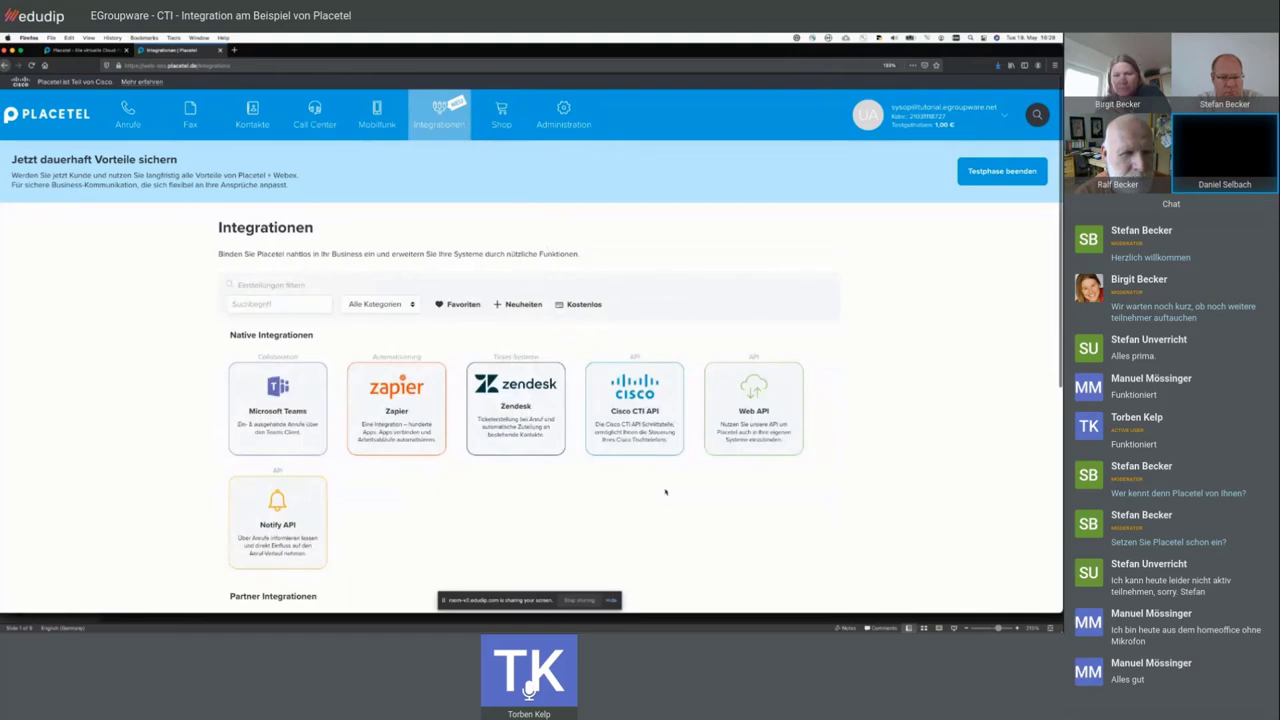
pyautogui.scroll(-5, 665, 491)
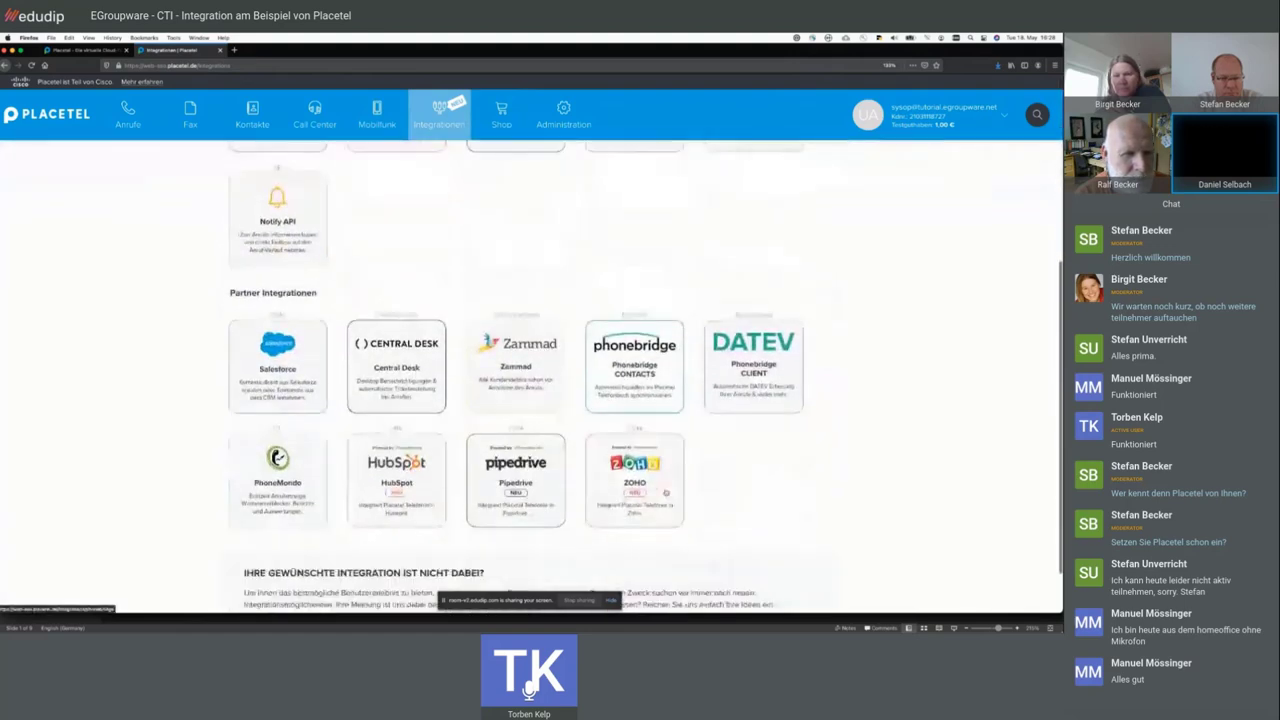
pyautogui.scroll(3, 665, 491)
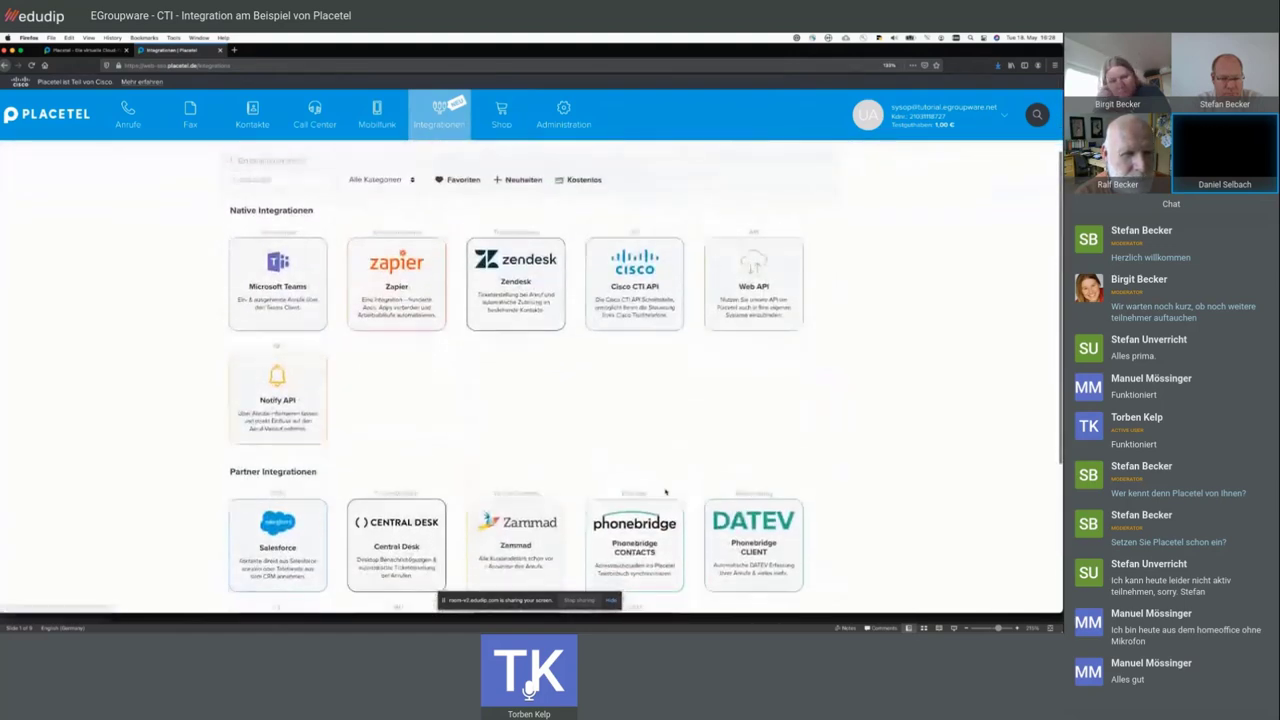
pyautogui.scroll(-1, 665, 491)
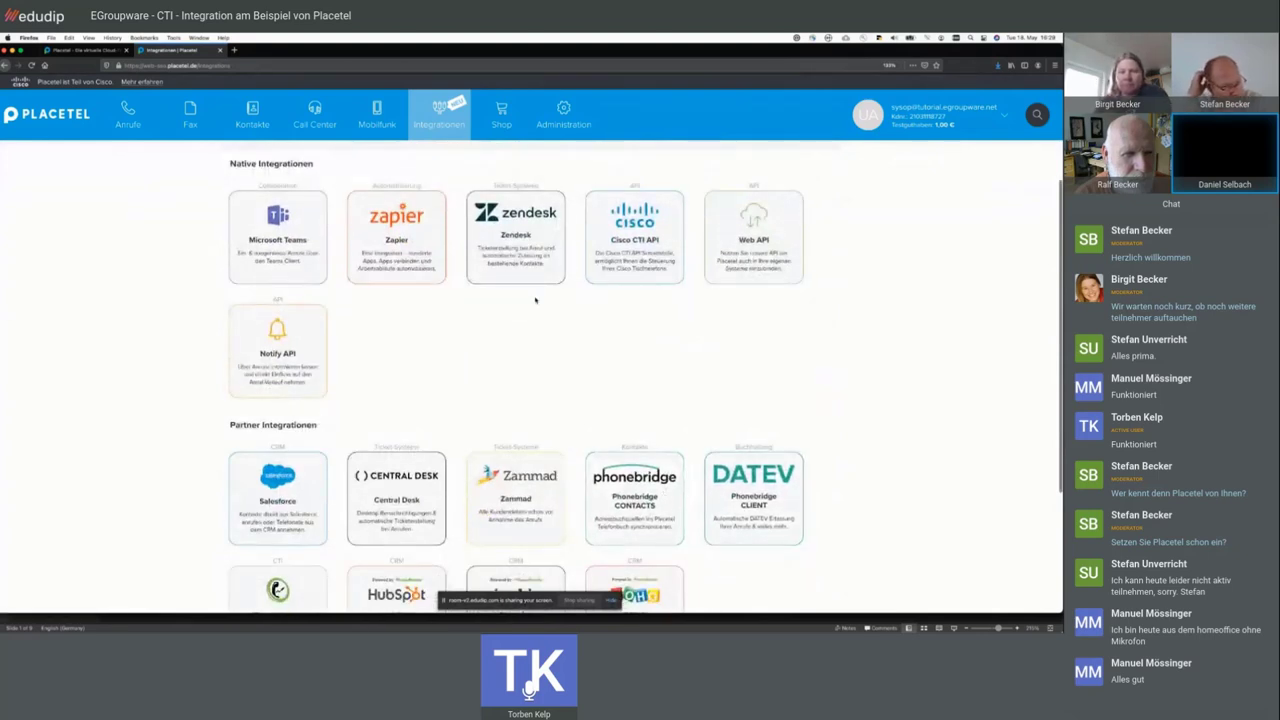
pyautogui.scroll(1, 560, 310)
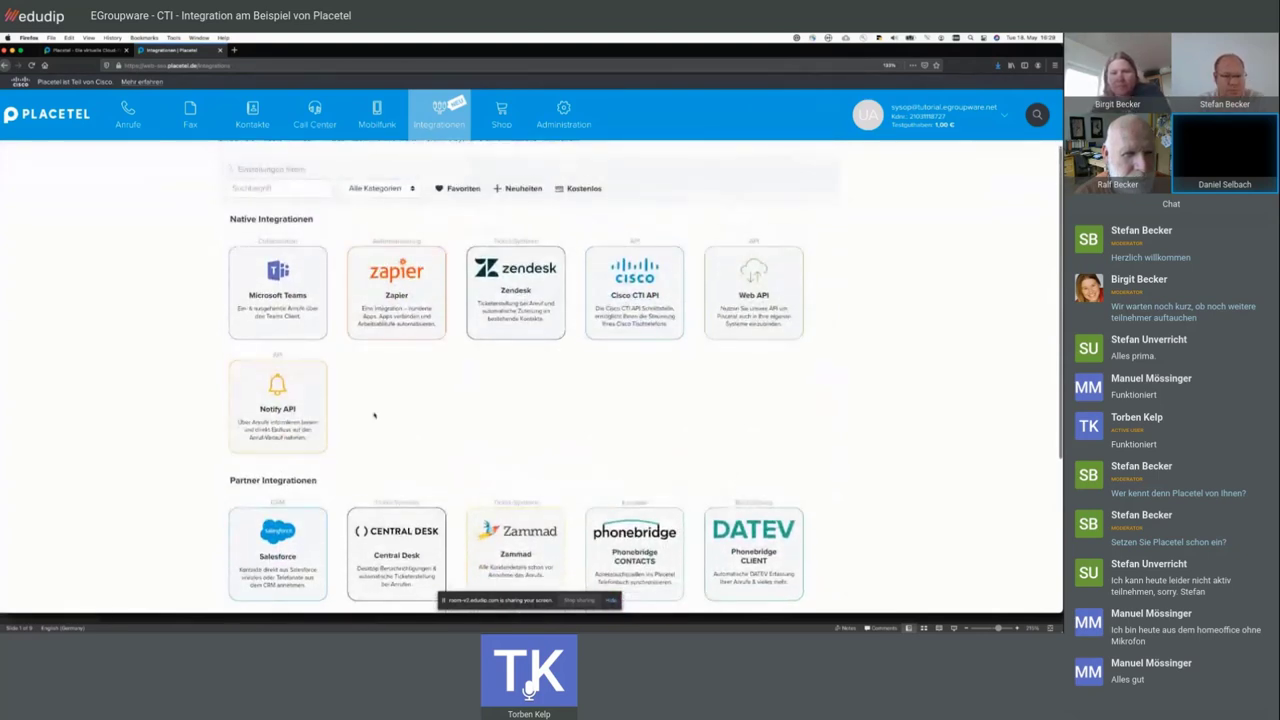
pyautogui.scroll(2, 425, 424)
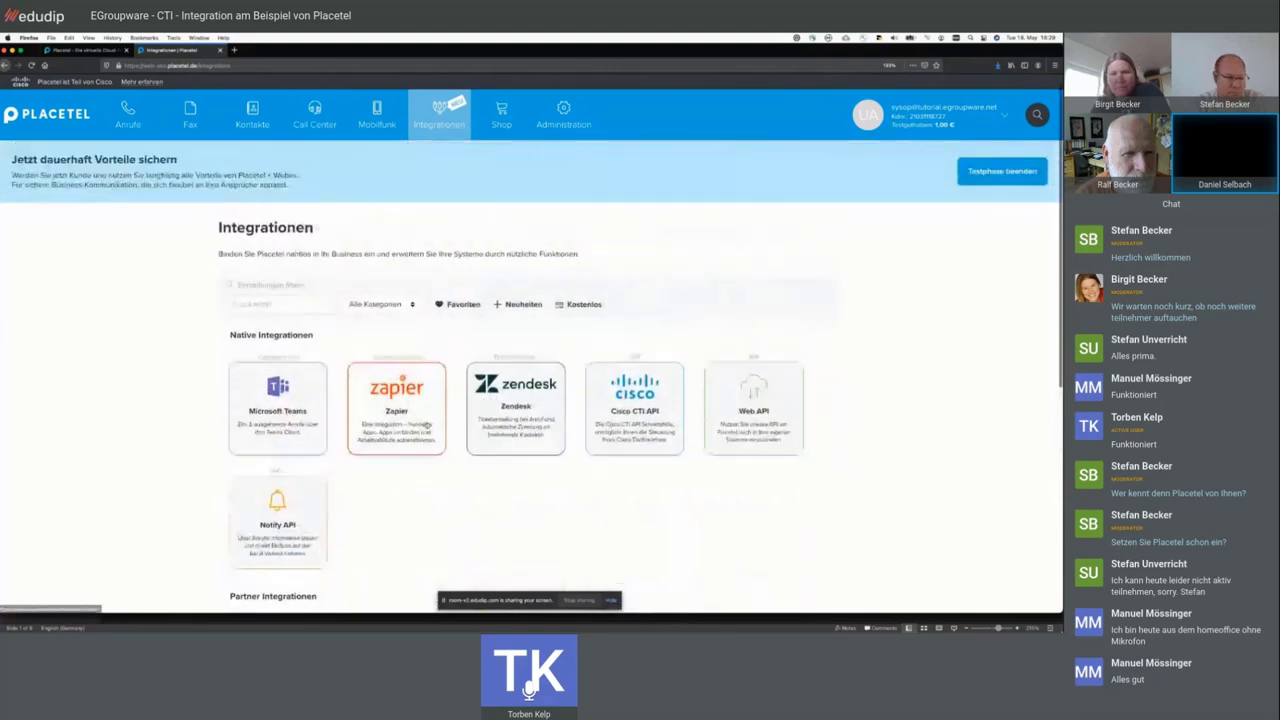
pyautogui.scroll(-2, 425, 426)
pyautogui.scroll(-2, 361, 349)
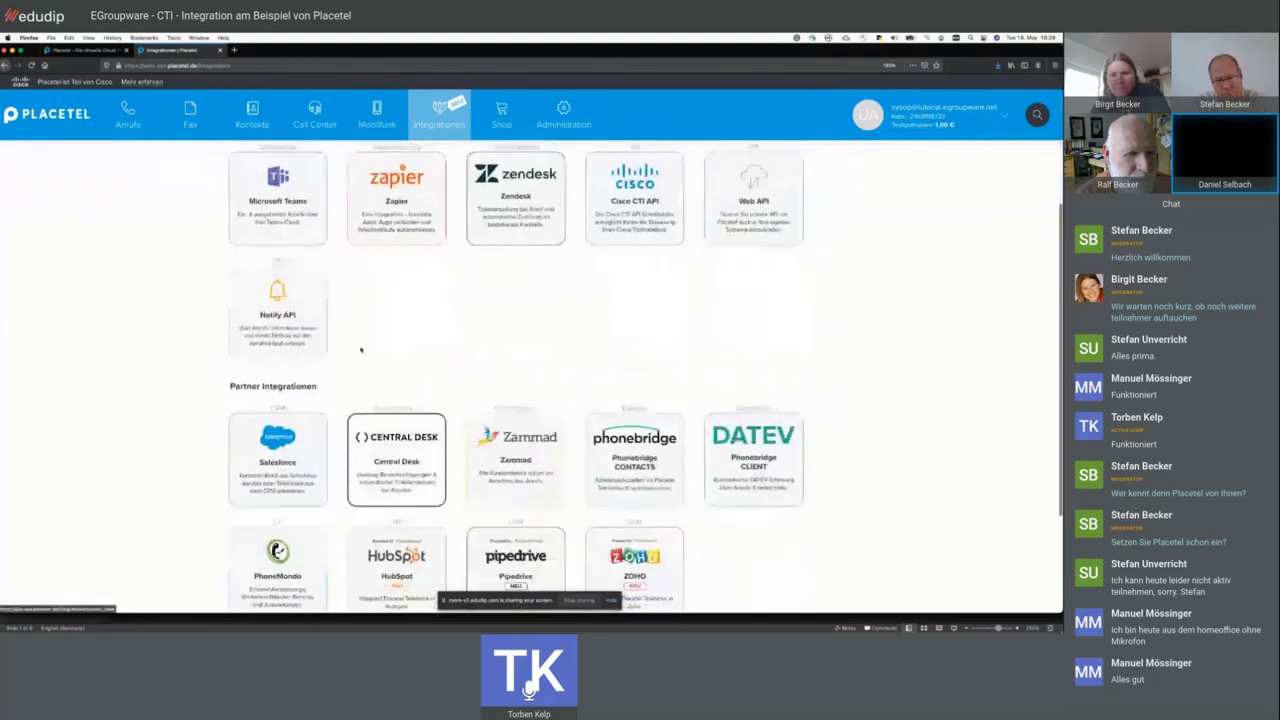
pyautogui.scroll(-1, 533, 385)
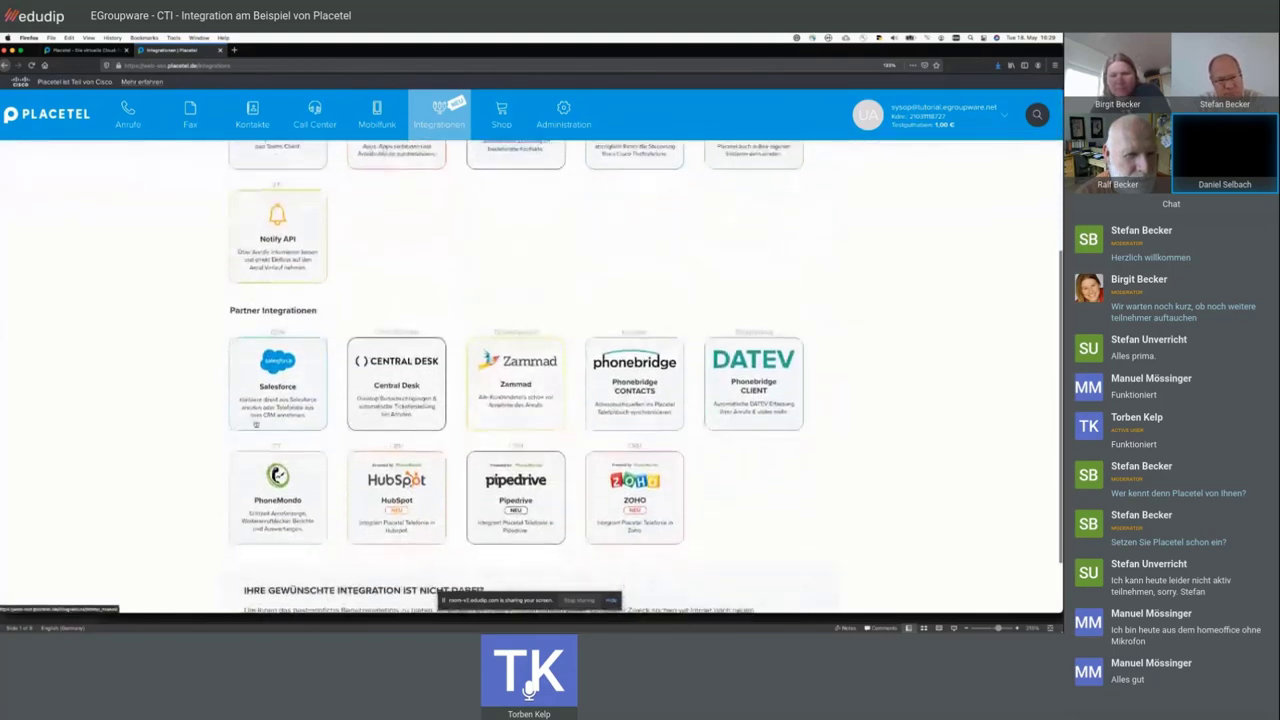
pyautogui.scroll(3, 535, 412)
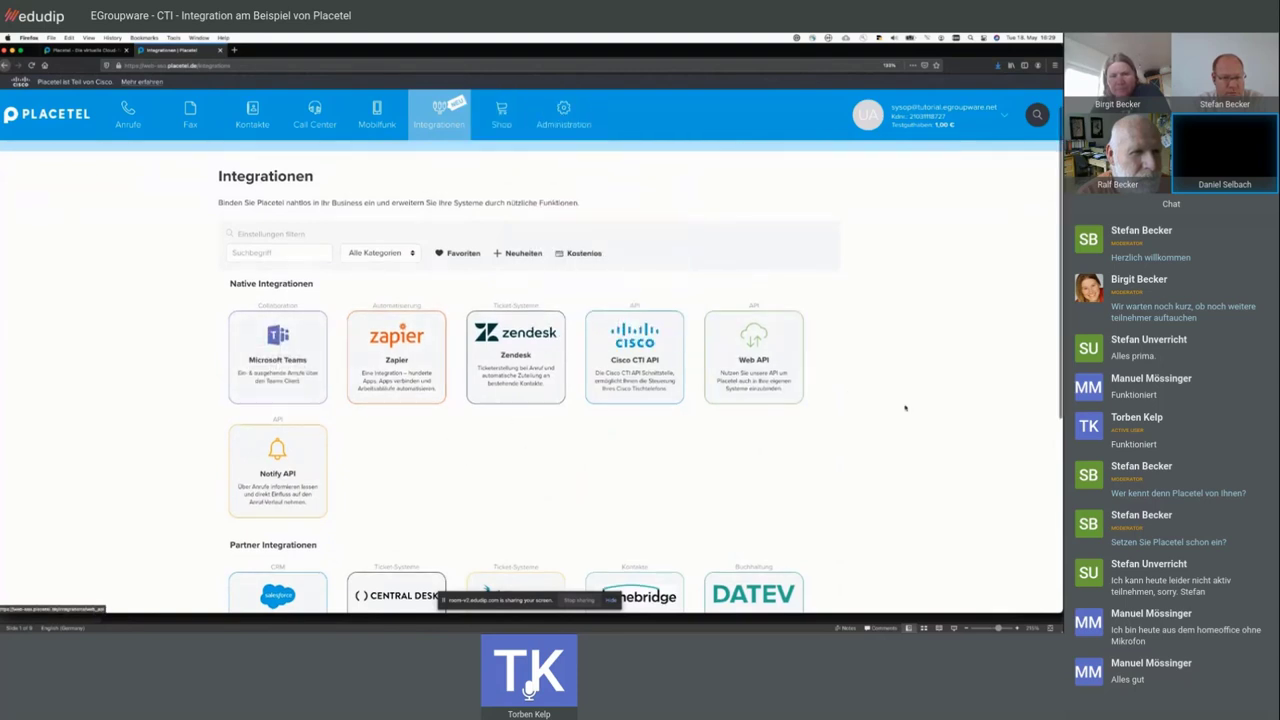
pyautogui.scroll(-3, 905, 407)
pyautogui.scroll(4, 905, 407)
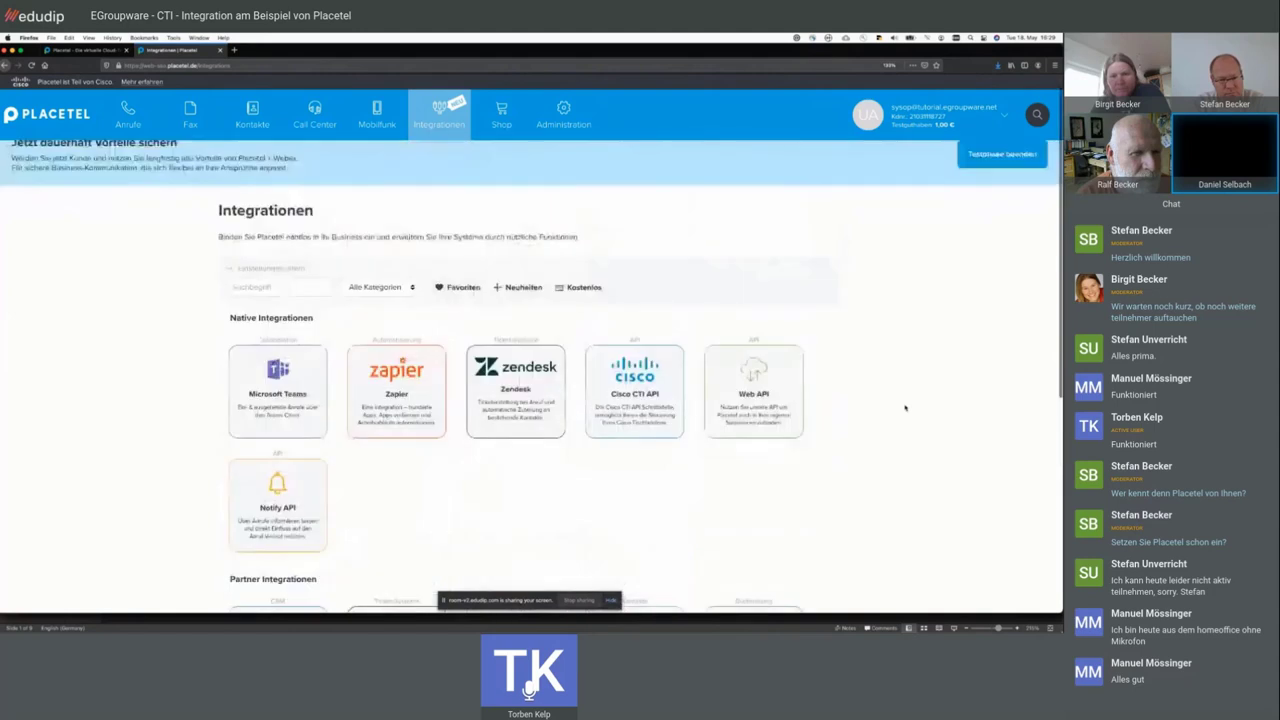
pyautogui.scroll(-2, 905, 407)
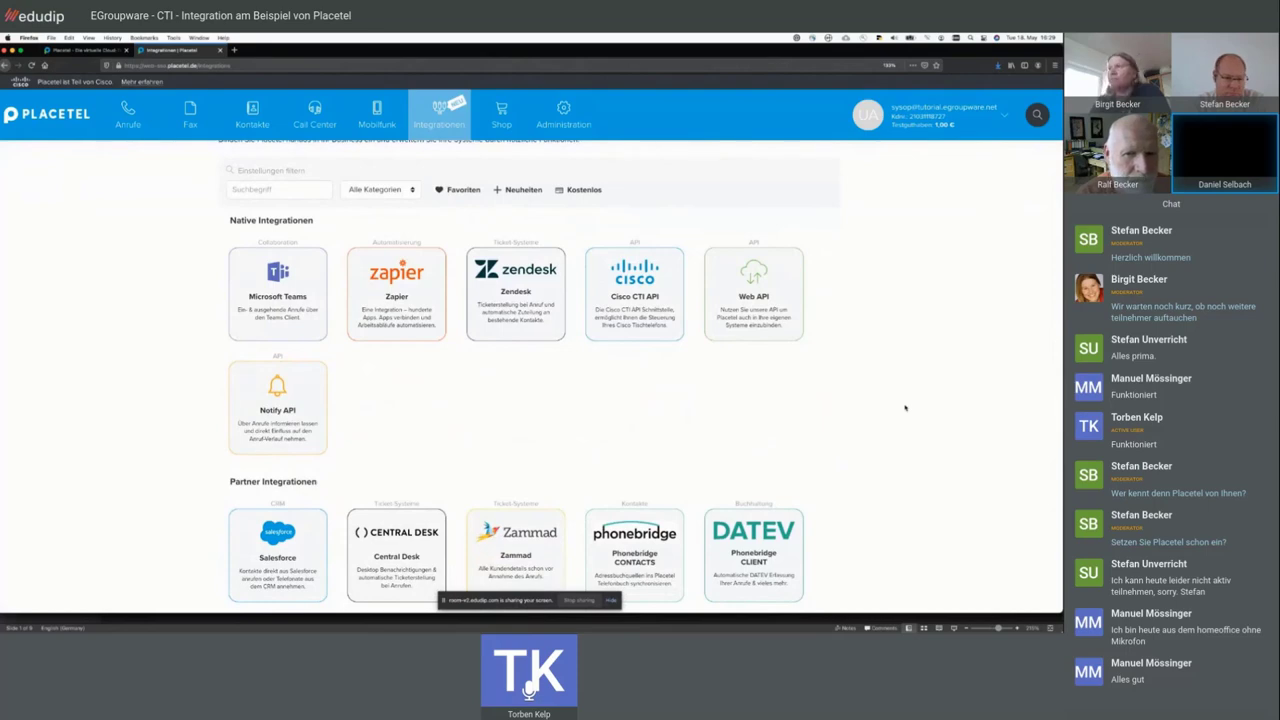
pyautogui.scroll(-2, 900, 407)
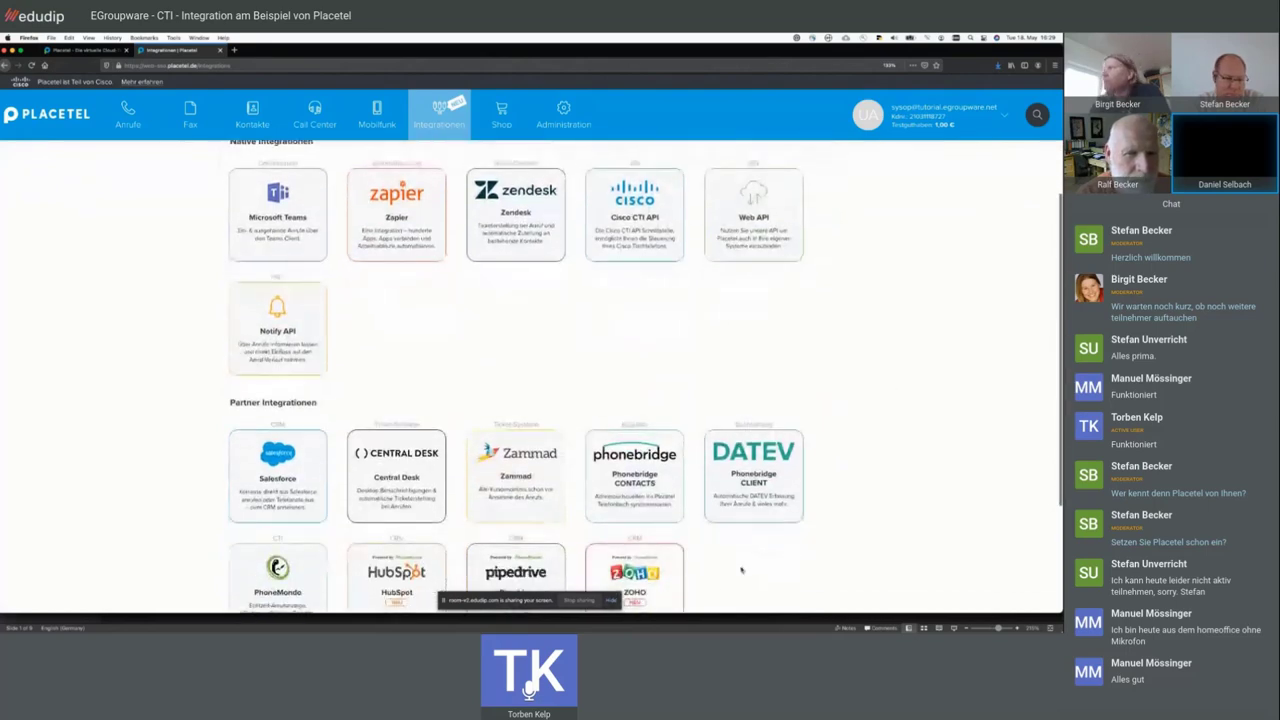
pyautogui.scroll(5, 820, 555)
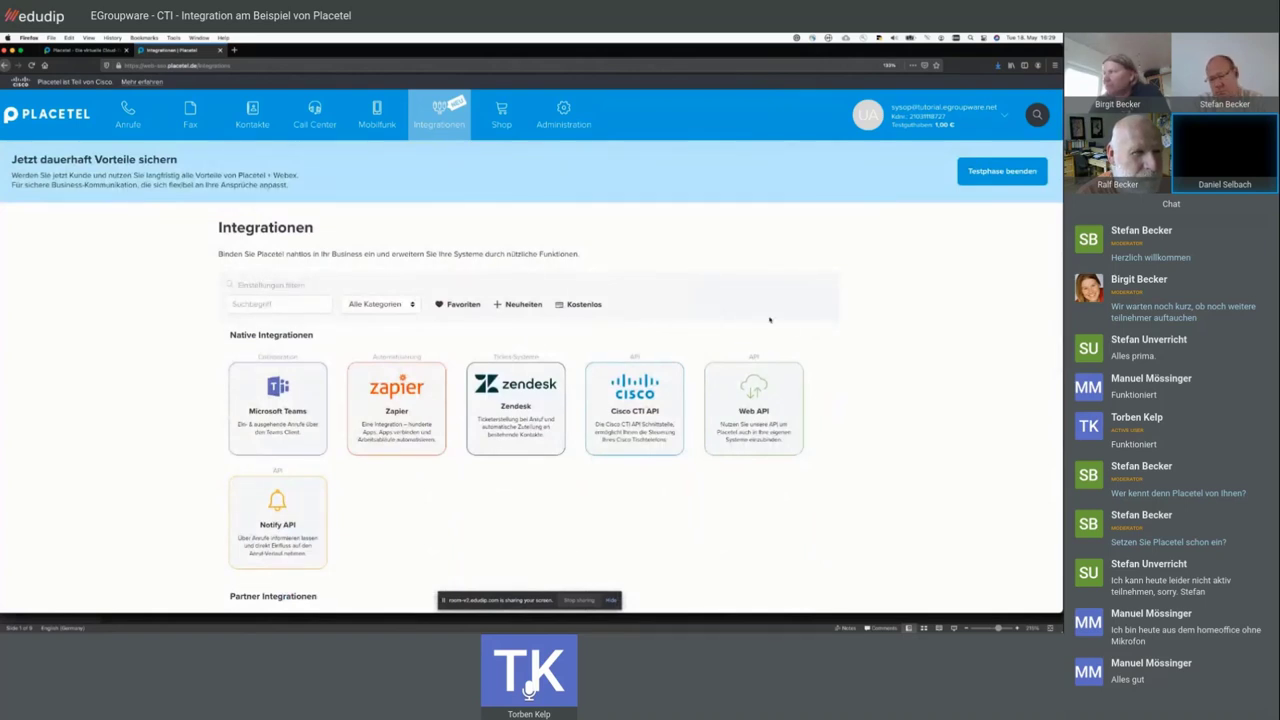
pyautogui.click(501, 115)
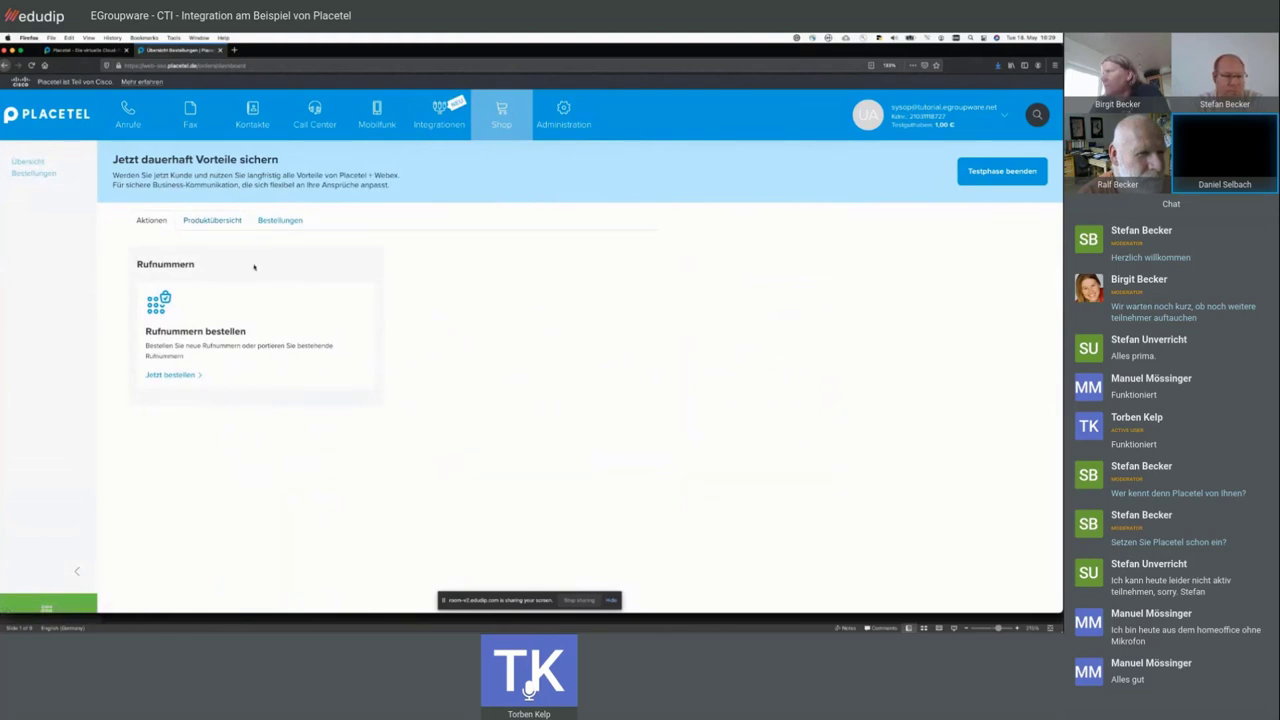
# - Go to Administration > Routing to reach the empty 'Routingpläne verwalten' list
pyautogui.click(573, 120)
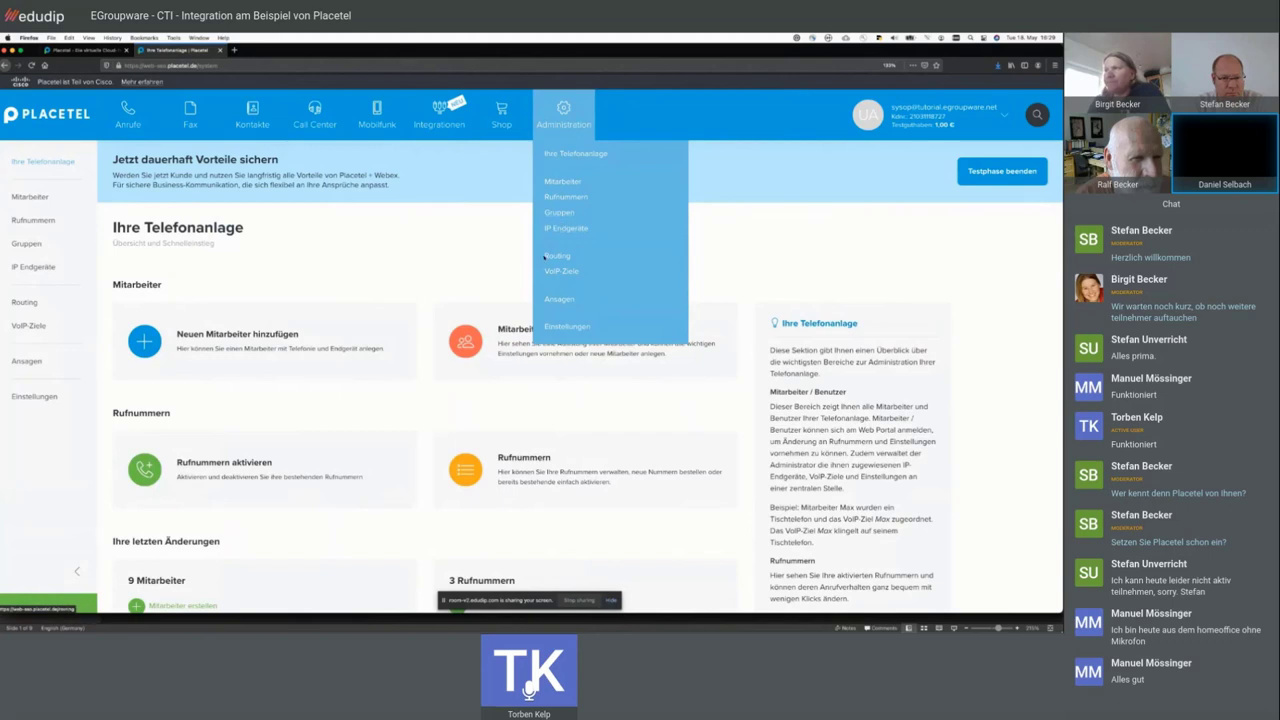
pyautogui.moveTo(578, 118)
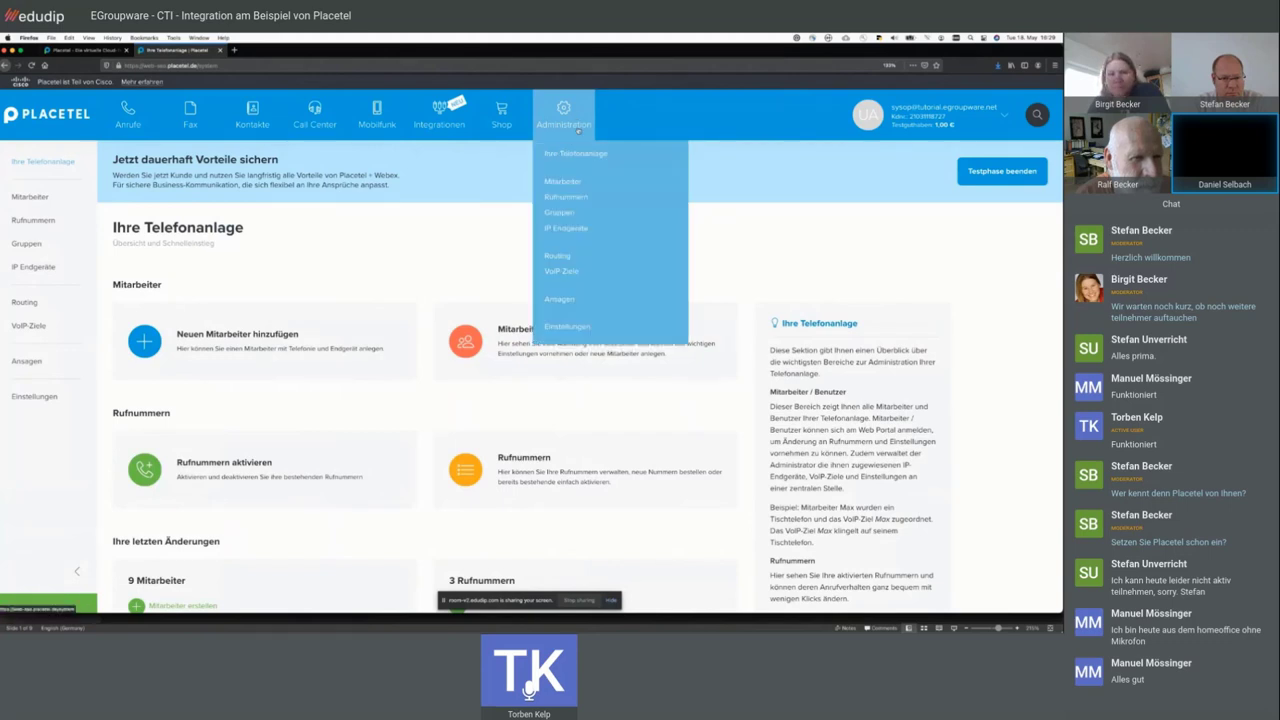
pyautogui.click(557, 258)
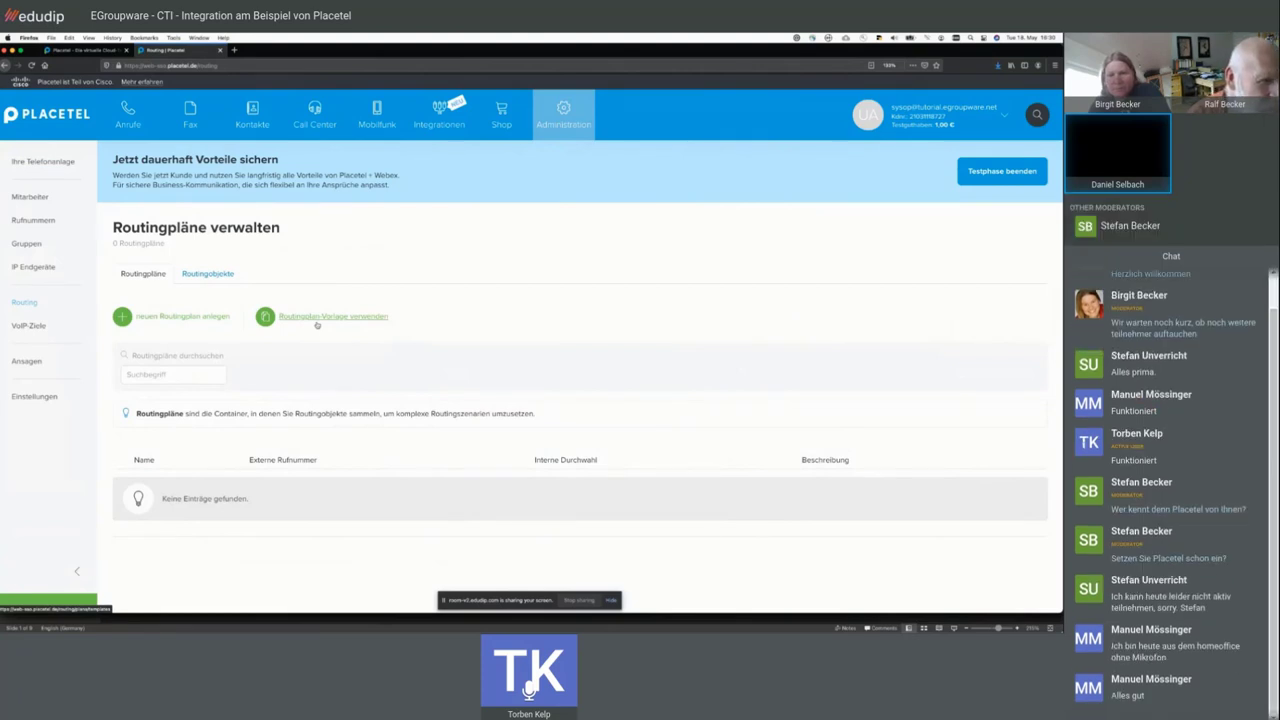
# - Open the routing plan templates, search the list, and pick 'Plan 1 Mo-Fr + Feiertage NRW'
pyautogui.click(316, 317)
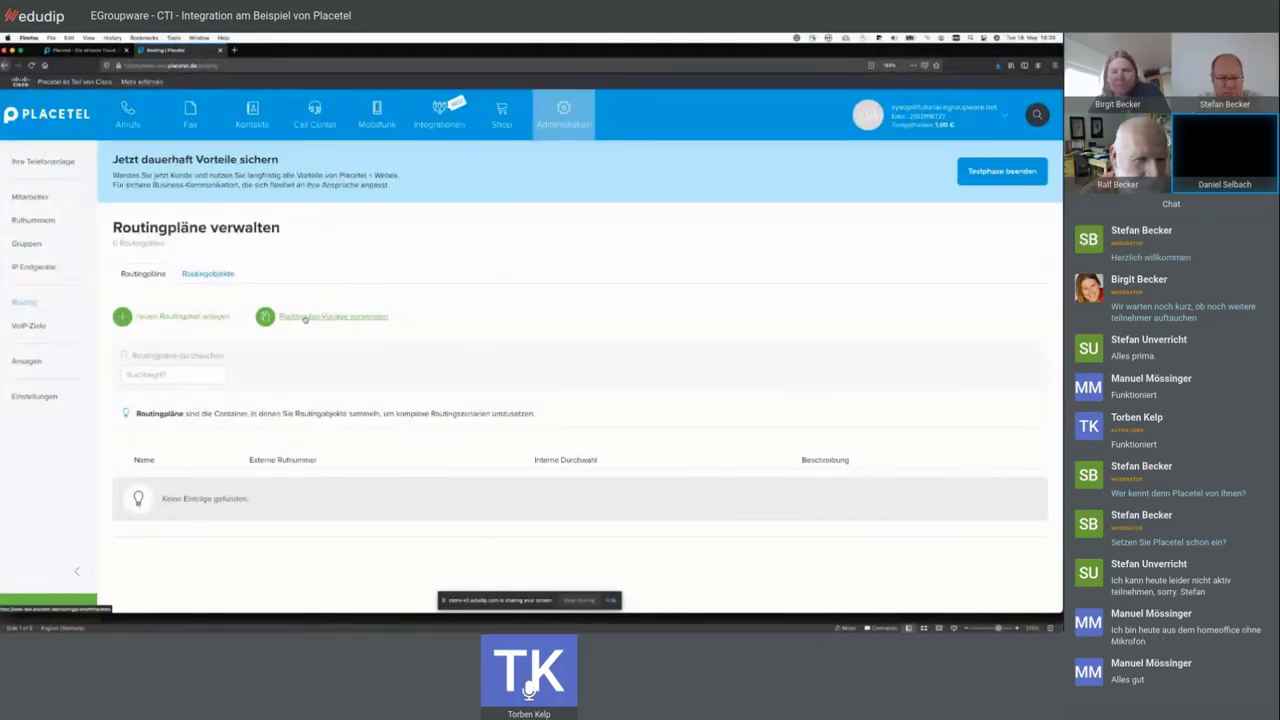
pyautogui.click(306, 318)
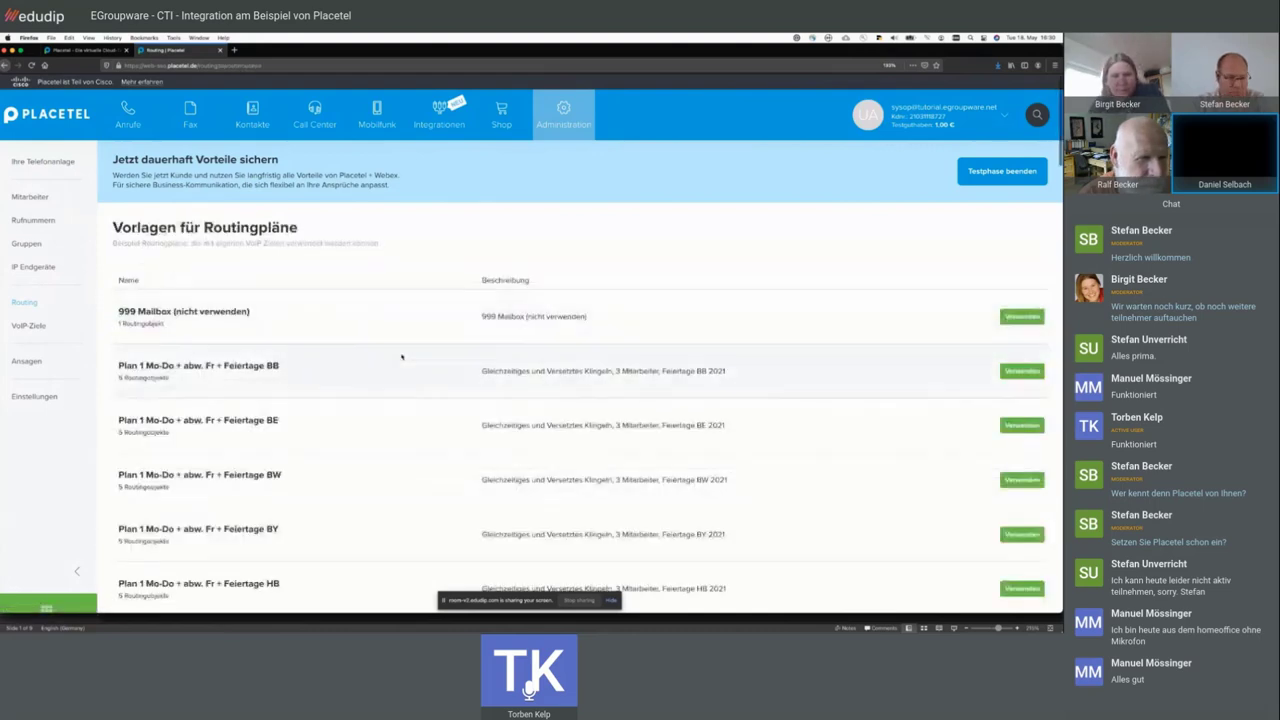
pyautogui.scroll(-5, 401, 356)
pyautogui.scroll(-3, 401, 356)
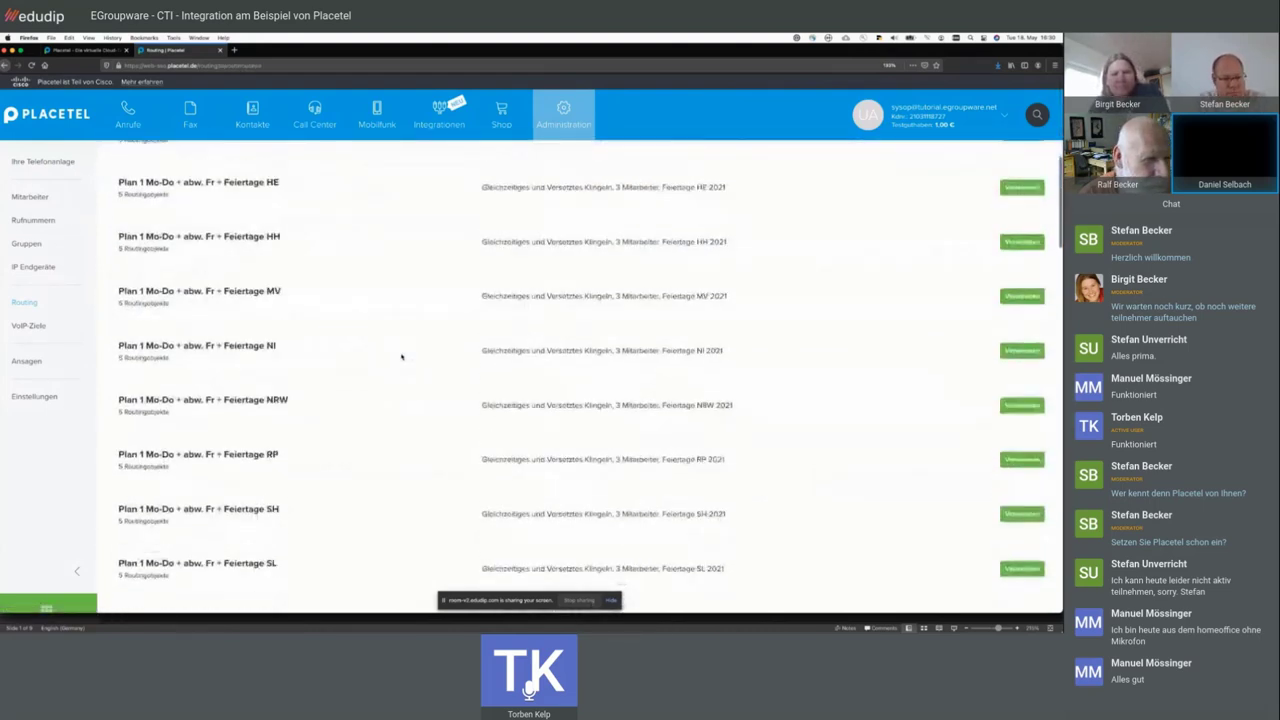
pyautogui.scroll(-3, 401, 356)
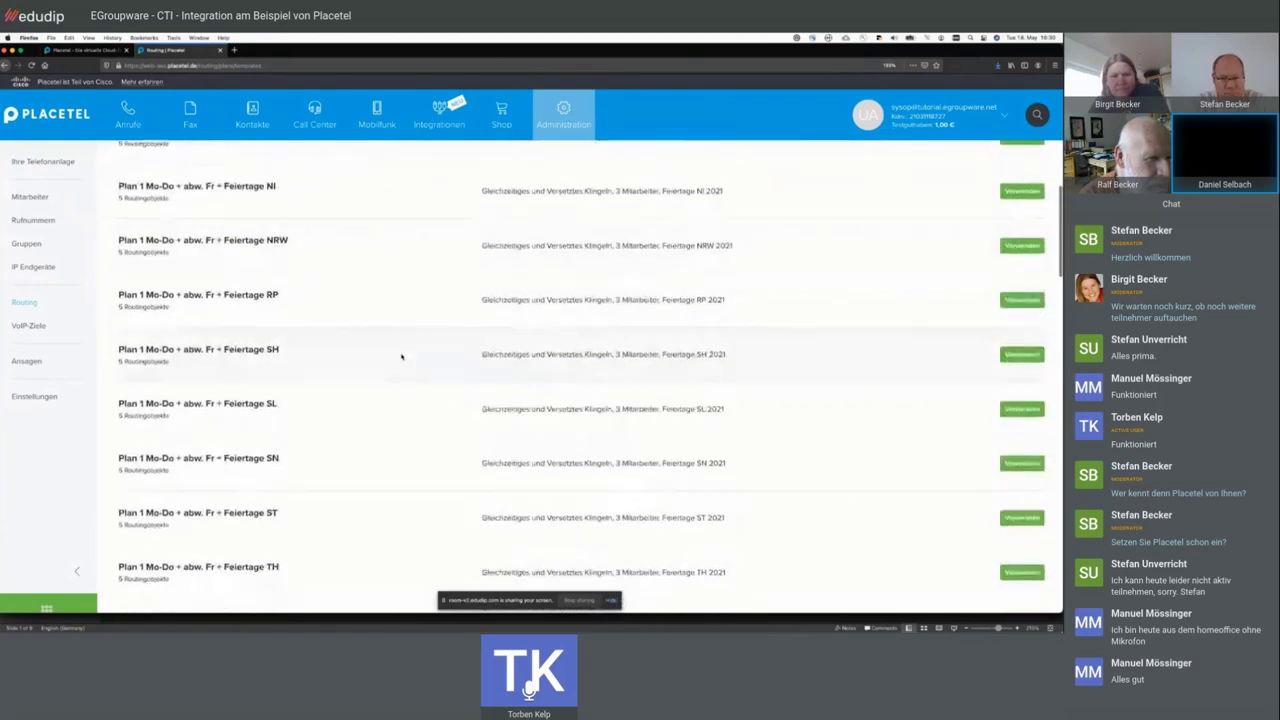
pyautogui.hotkey('ctrl', 'f')
pyautogui.write('stan')
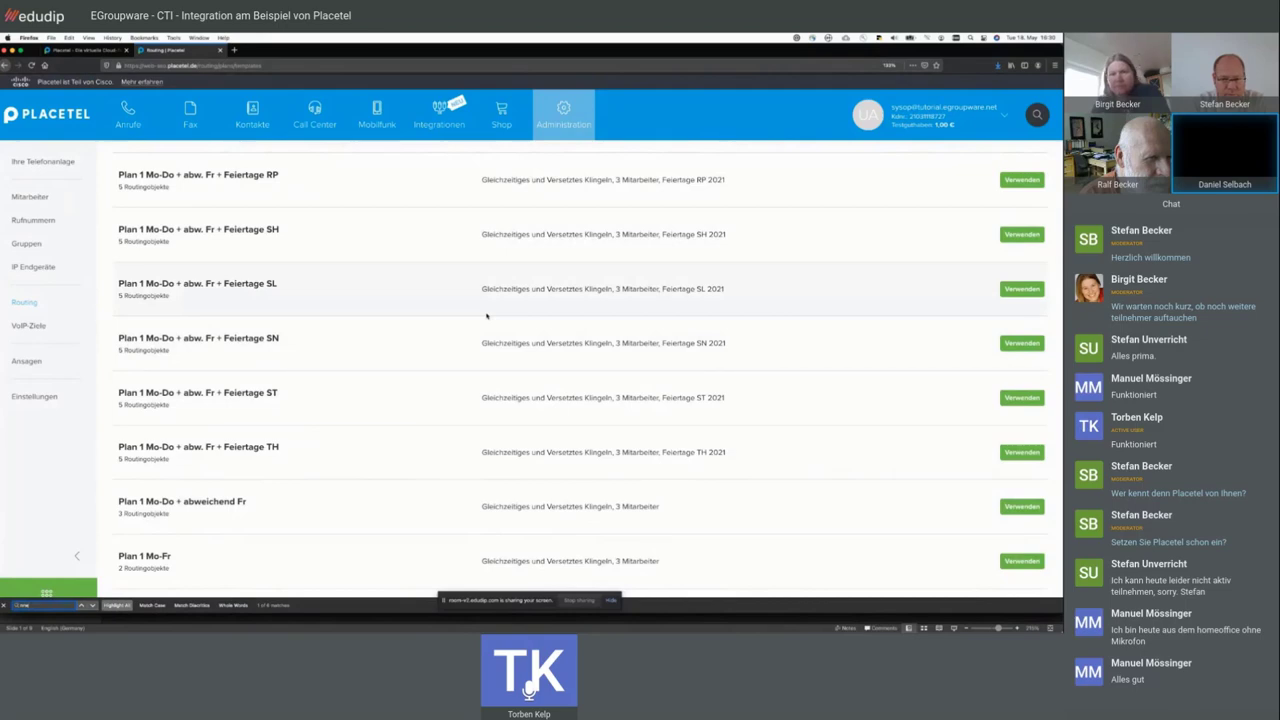
pyautogui.scroll(-10, 564, 402)
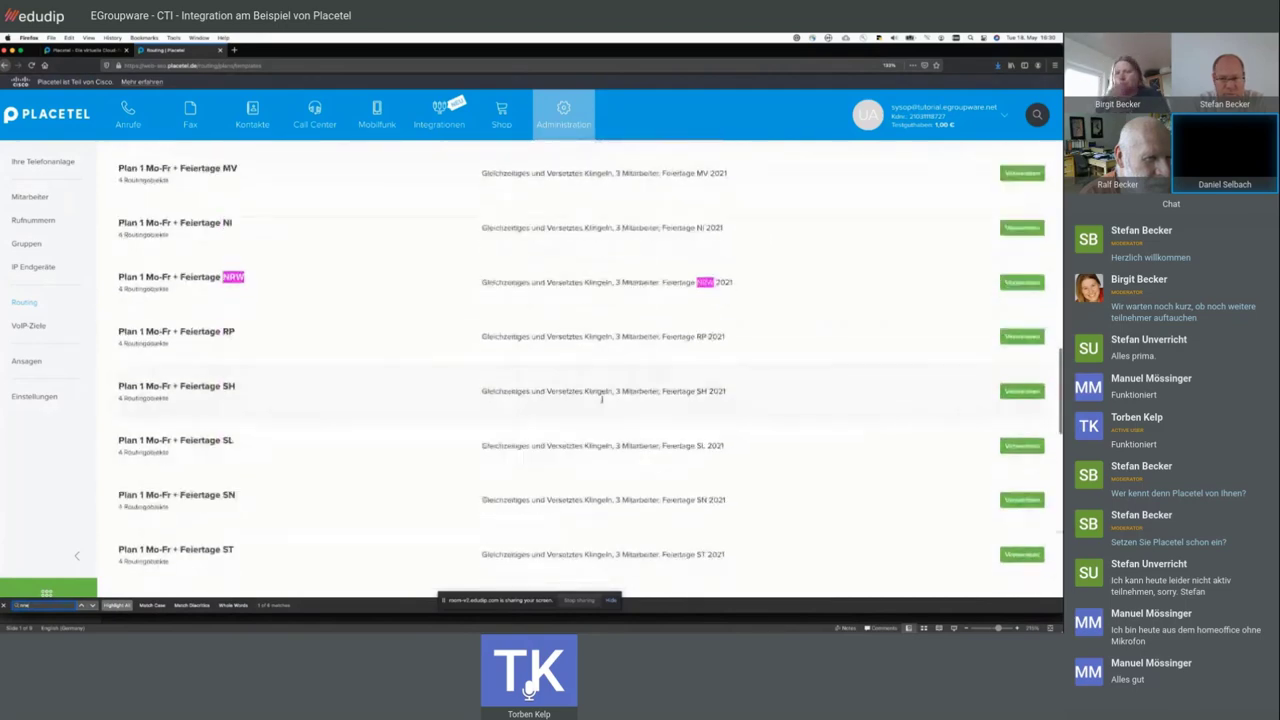
pyautogui.scroll(2, 700, 450)
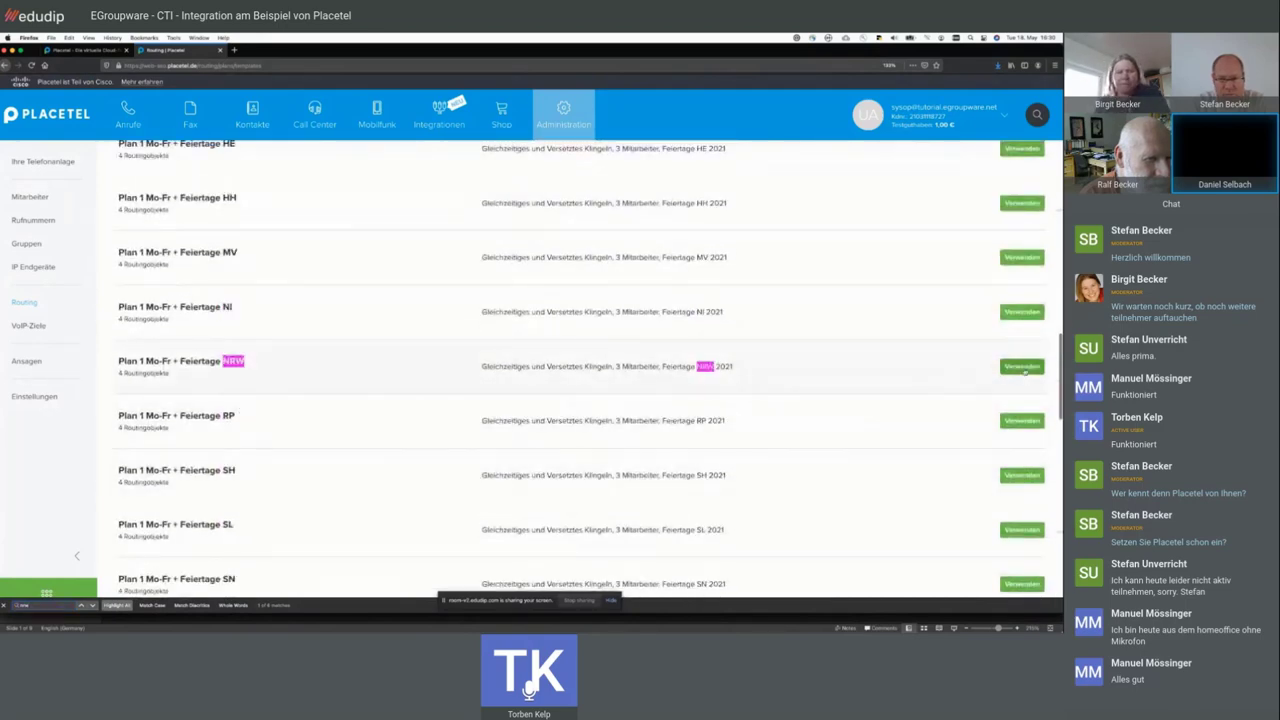
pyautogui.click(1021, 367)
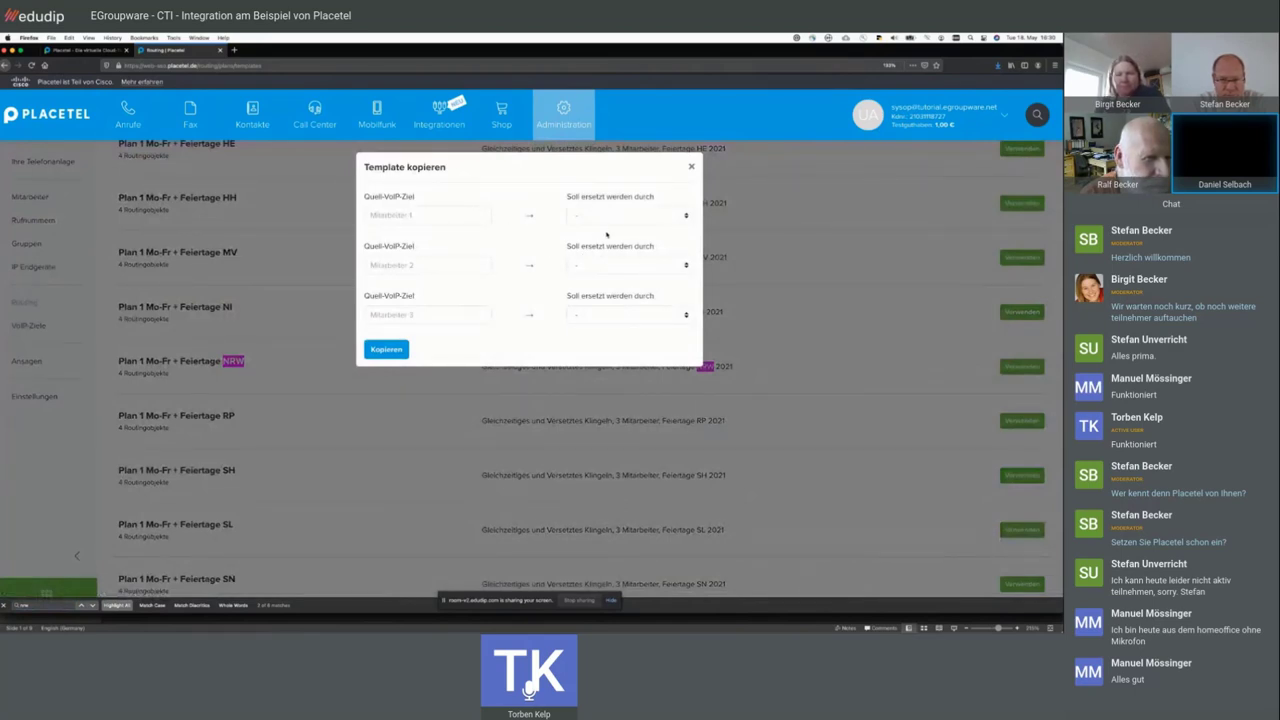
# - Replace Mitarbeiter 1–3 with three team members and copy the NRW template into a plan
pyautogui.click(606, 216)
pyautogui.click(507, 229)
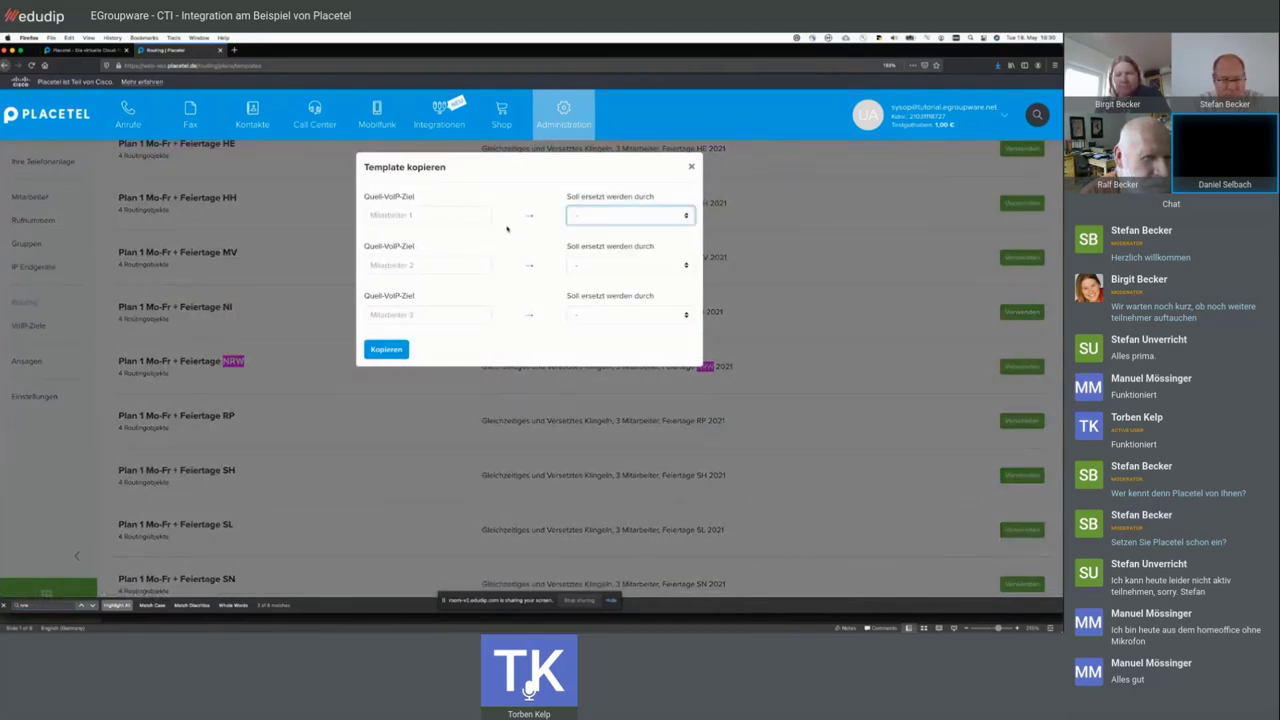
pyautogui.click(598, 221)
pyautogui.click(610, 232)
pyautogui.click(625, 265)
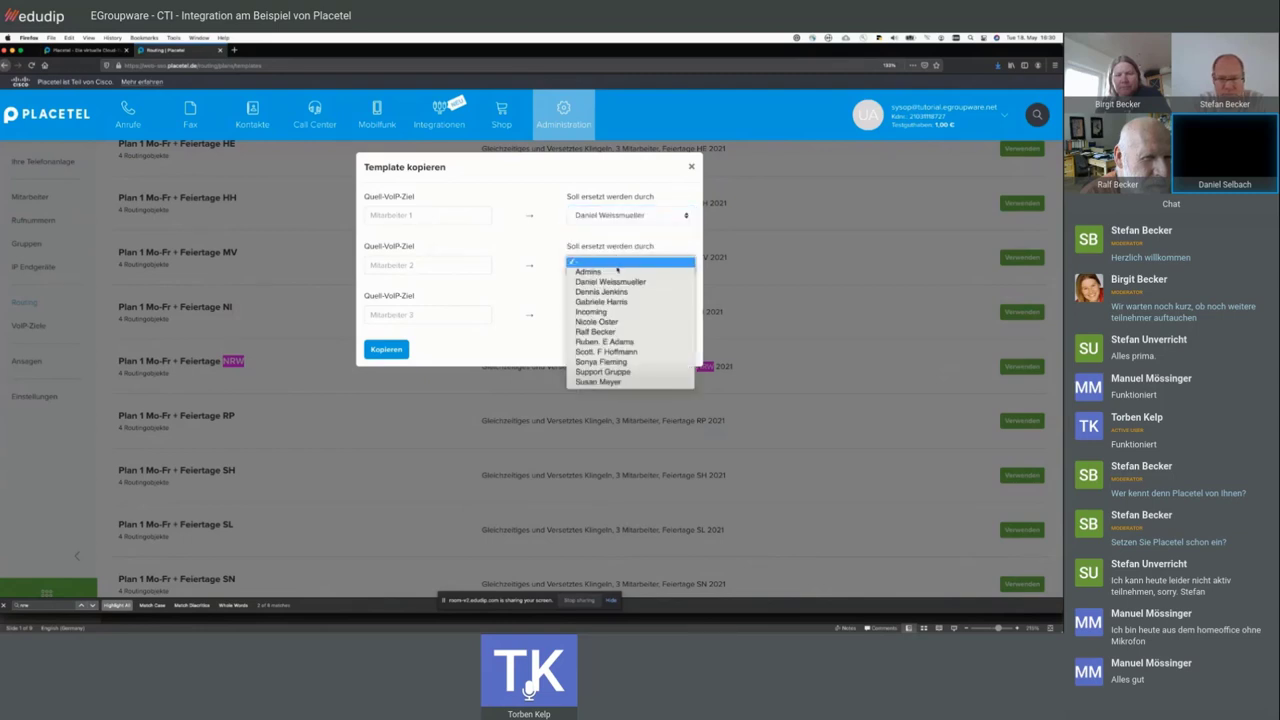
pyautogui.click(614, 304)
pyautogui.click(614, 310)
pyautogui.click(598, 357)
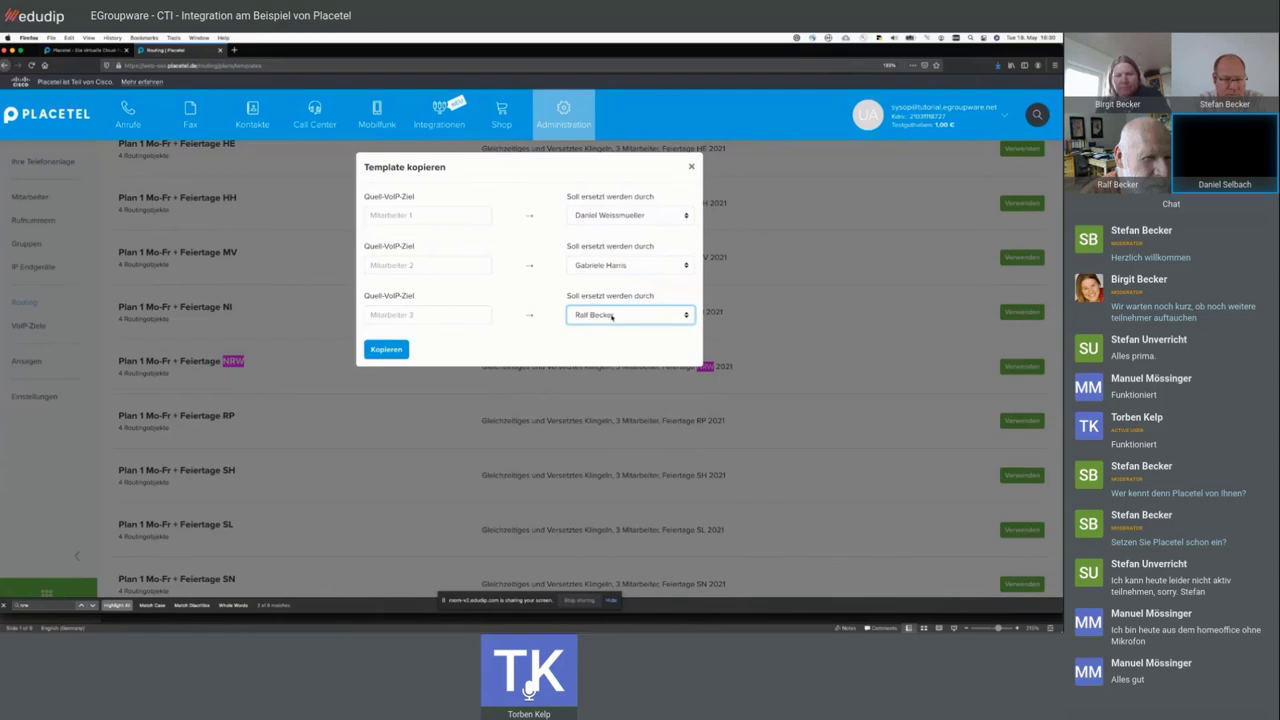
pyautogui.click(387, 349)
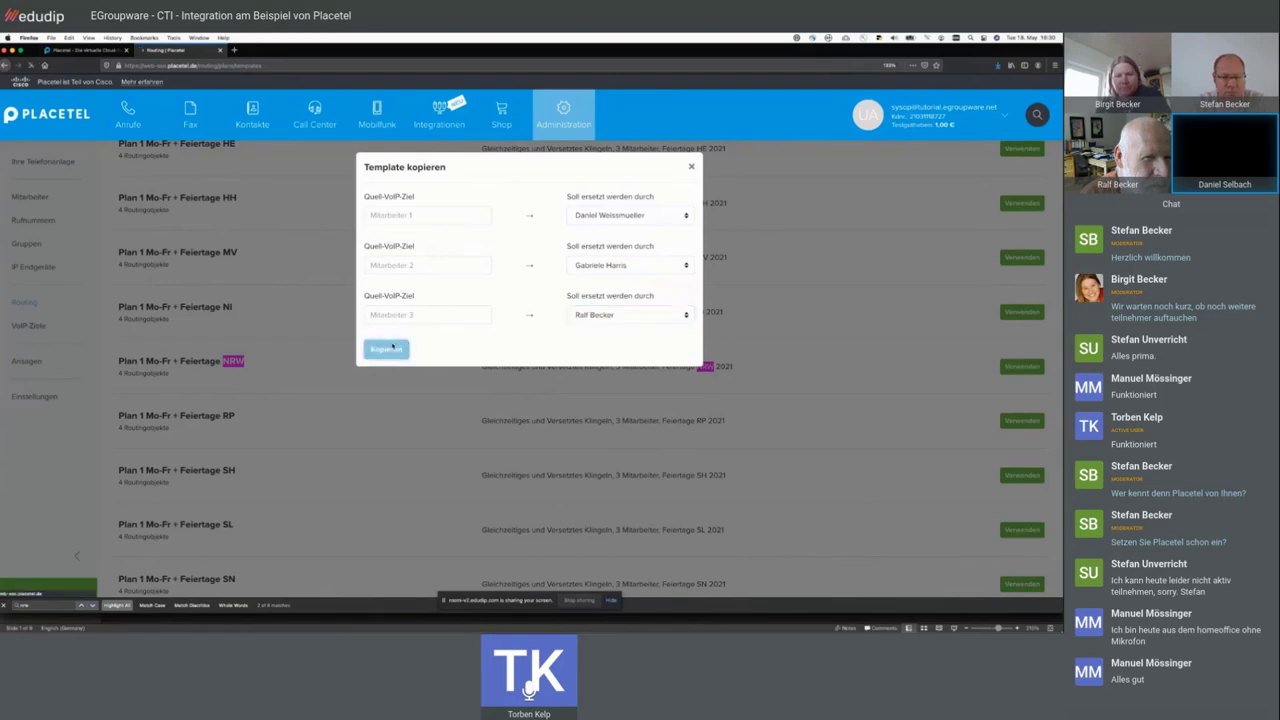
pyautogui.scroll(-2, 380, 262)
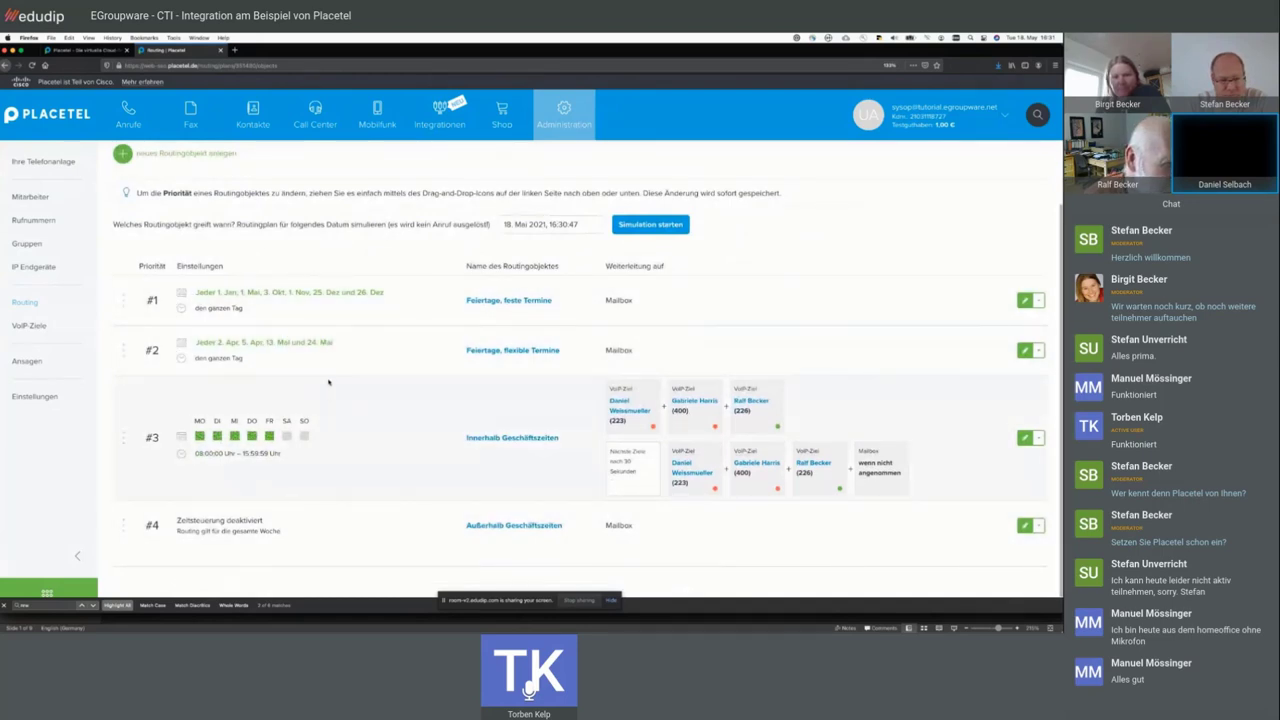
pyautogui.moveTo(386, 292); pyautogui.dragTo(197, 292)
pyautogui.click(300, 312)
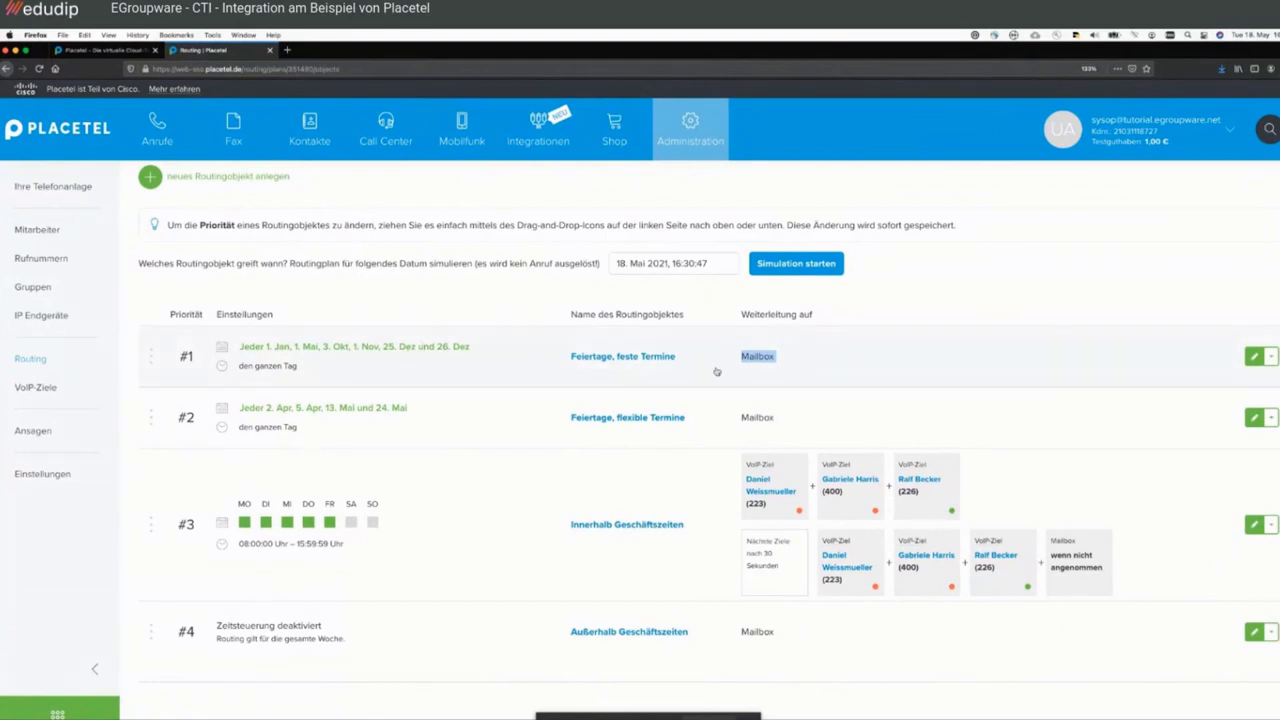
pyautogui.click(761, 356)
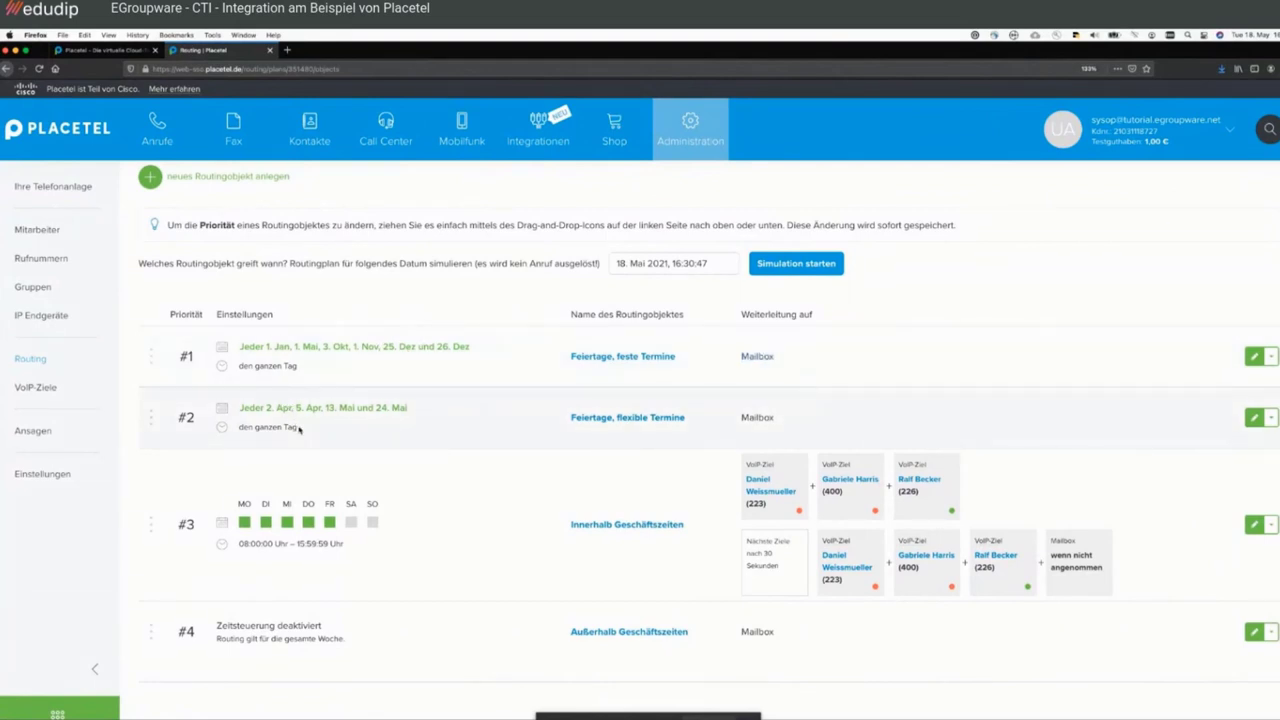
pyautogui.moveTo(299, 429); pyautogui.dragTo(241, 409)
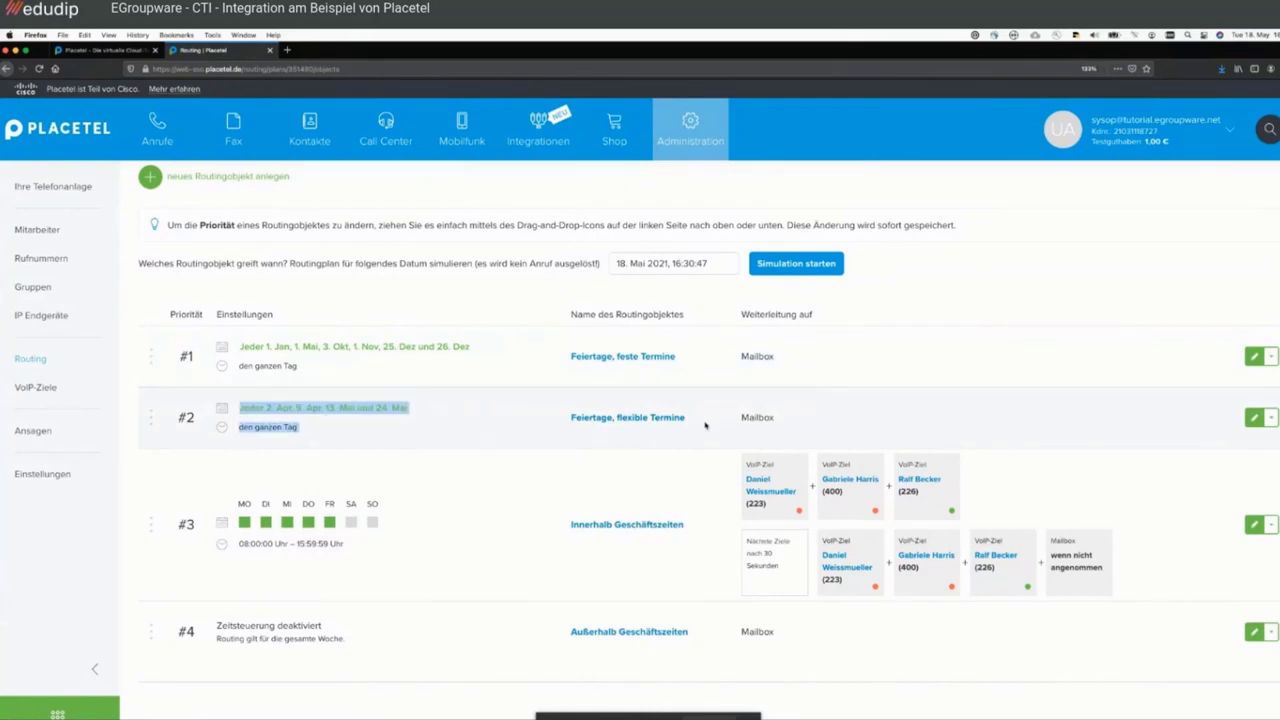
pyautogui.moveTo(706, 420); pyautogui.dragTo(537, 403)
pyautogui.click(537, 403)
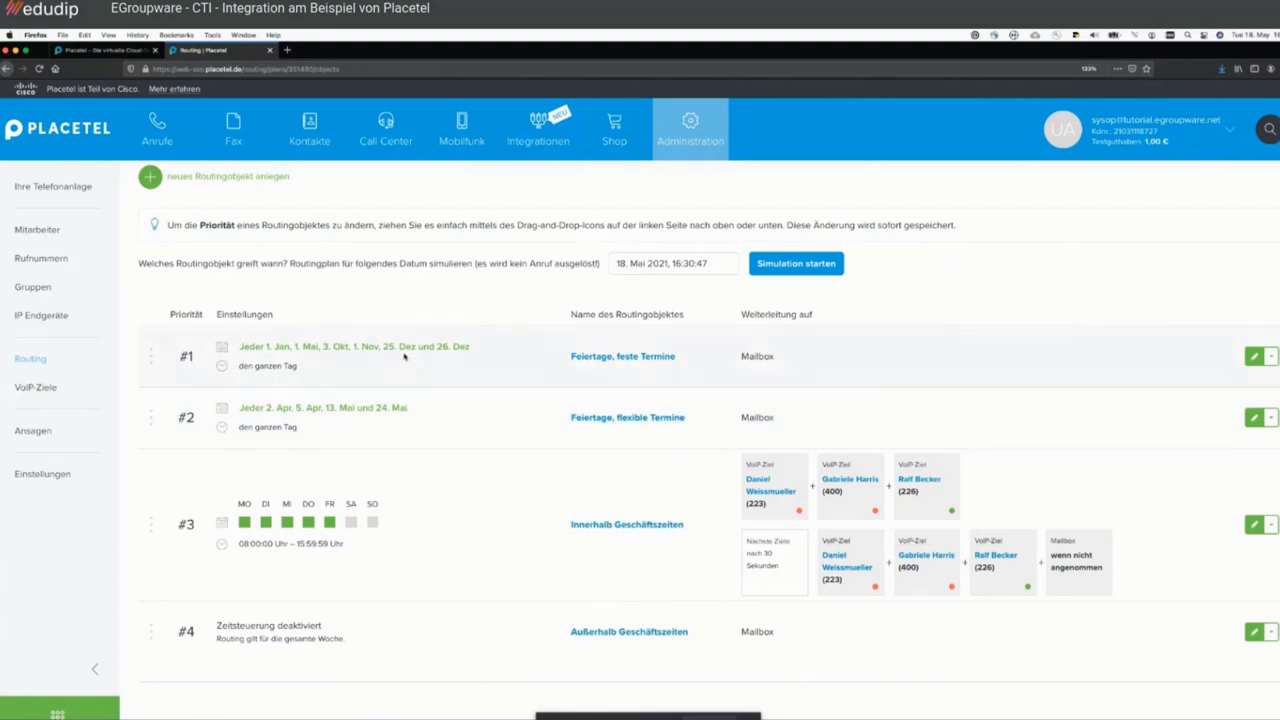
pyautogui.moveTo(332, 366); pyautogui.dragTo(240, 342)
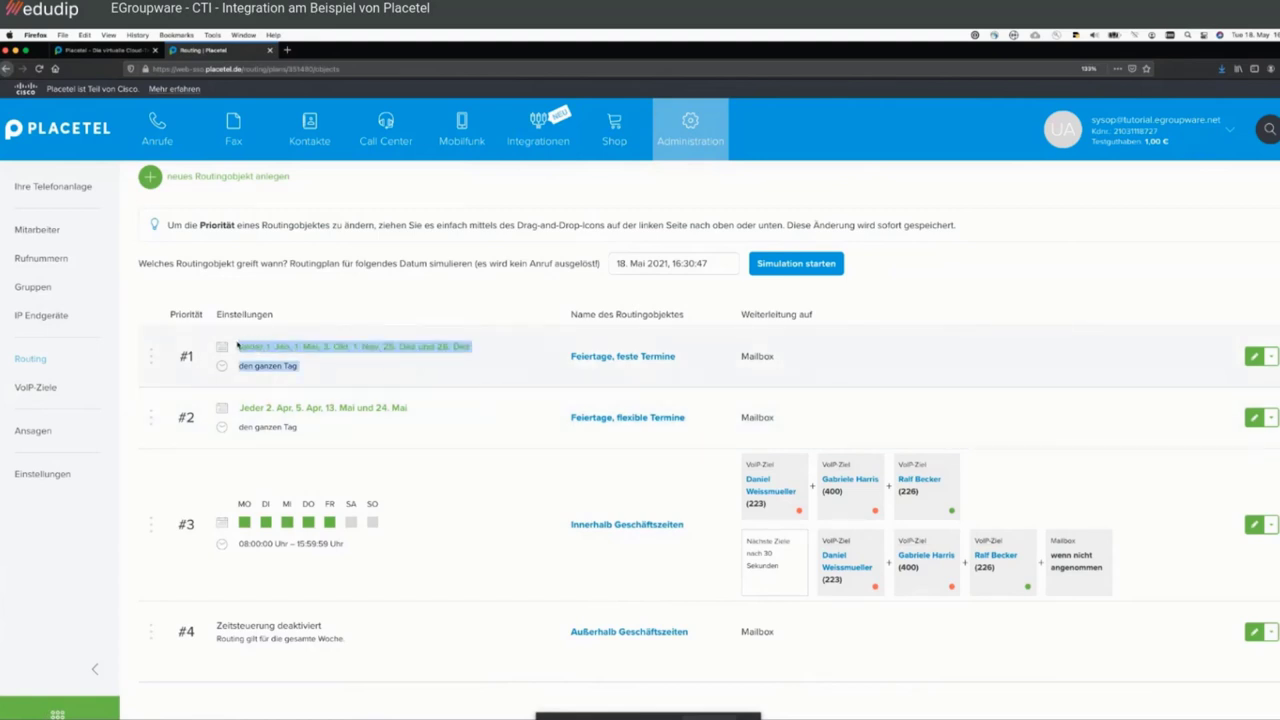
pyautogui.click(336, 364)
pyautogui.moveTo(319, 436); pyautogui.dragTo(240, 411)
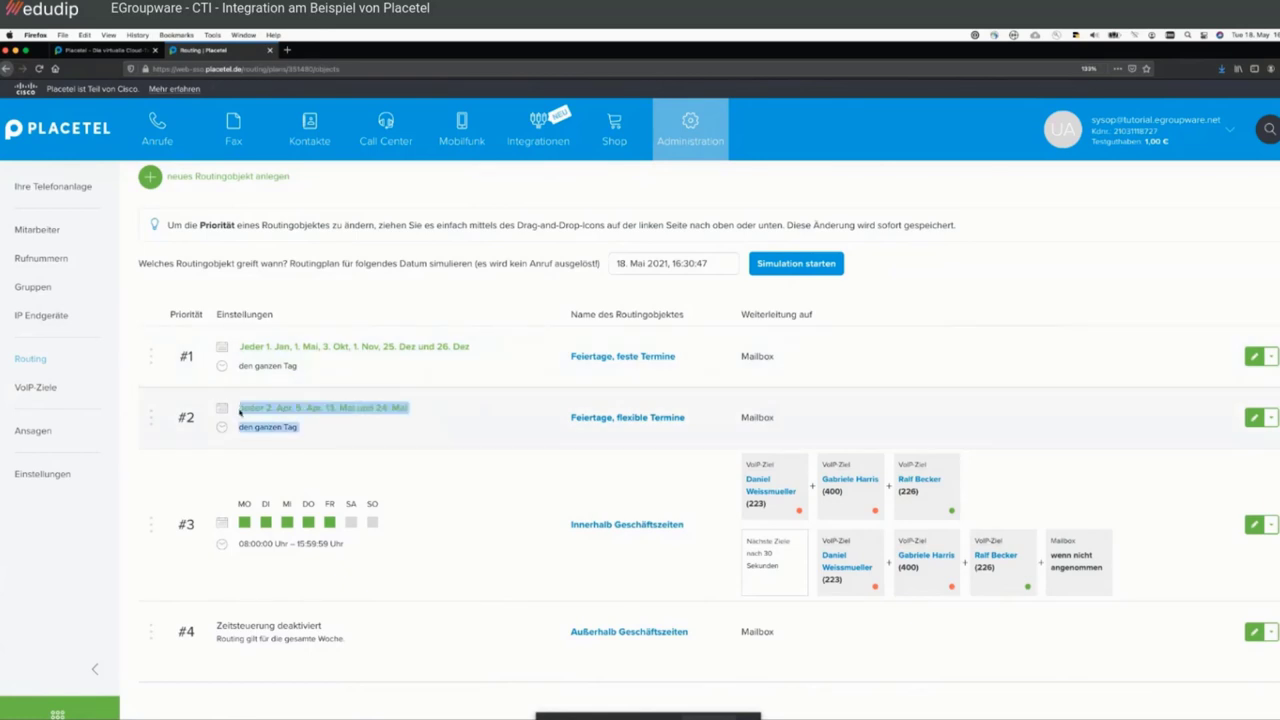
pyautogui.click(341, 425)
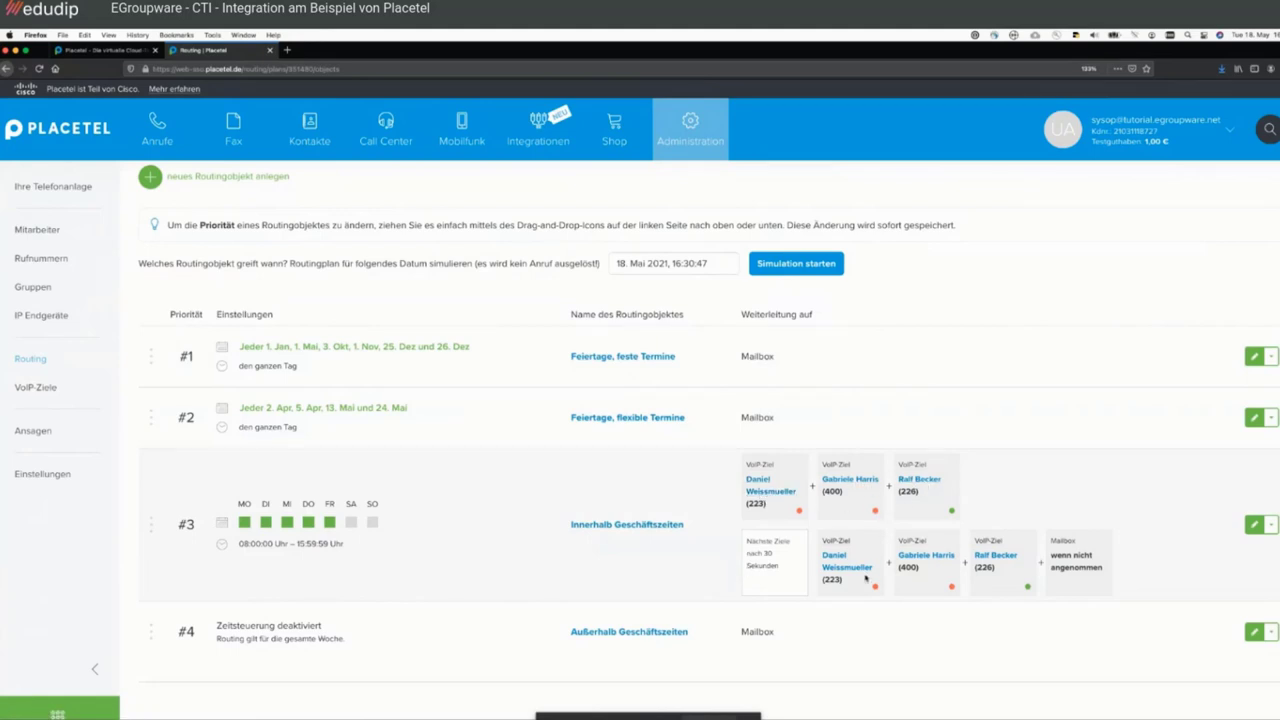
# - In row #3, remove 400 and 223 from the first ring step, 400 and 226 from the second, and save
pyautogui.click(1254, 524)
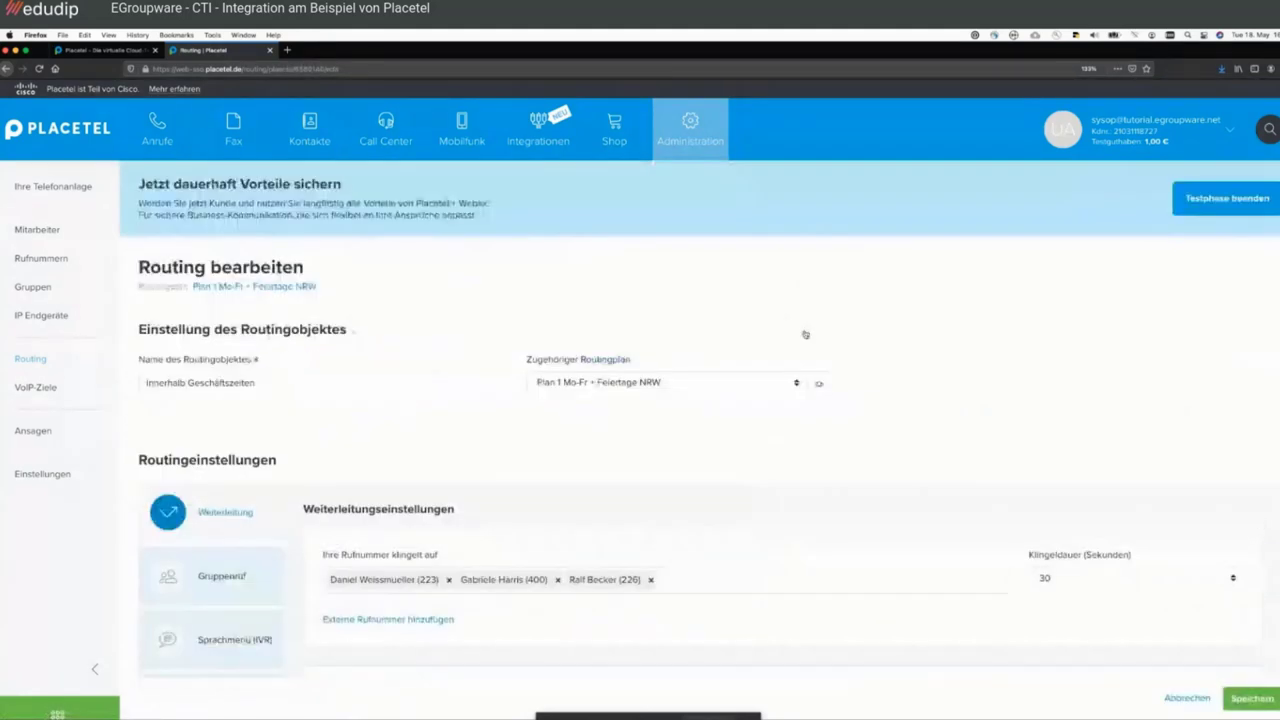
pyautogui.scroll(-3, 790, 325)
pyautogui.click(558, 434)
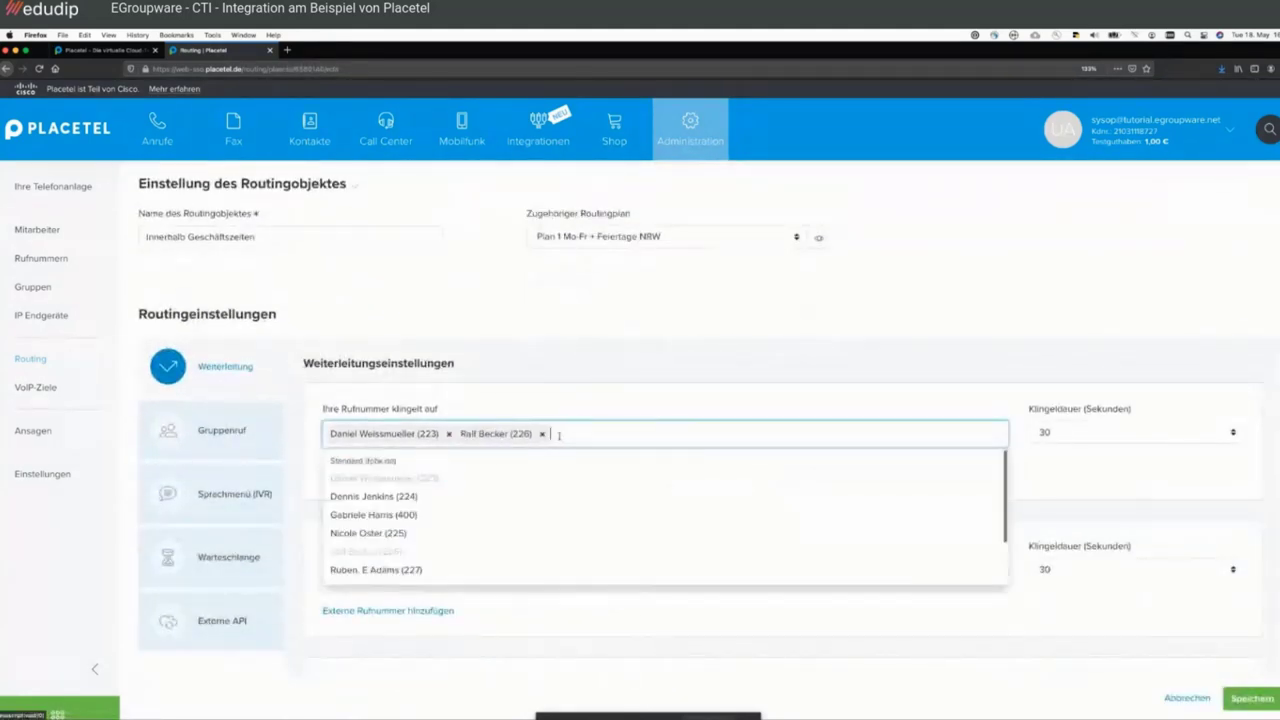
pyautogui.click(448, 434)
pyautogui.scroll(-3, 660, 385)
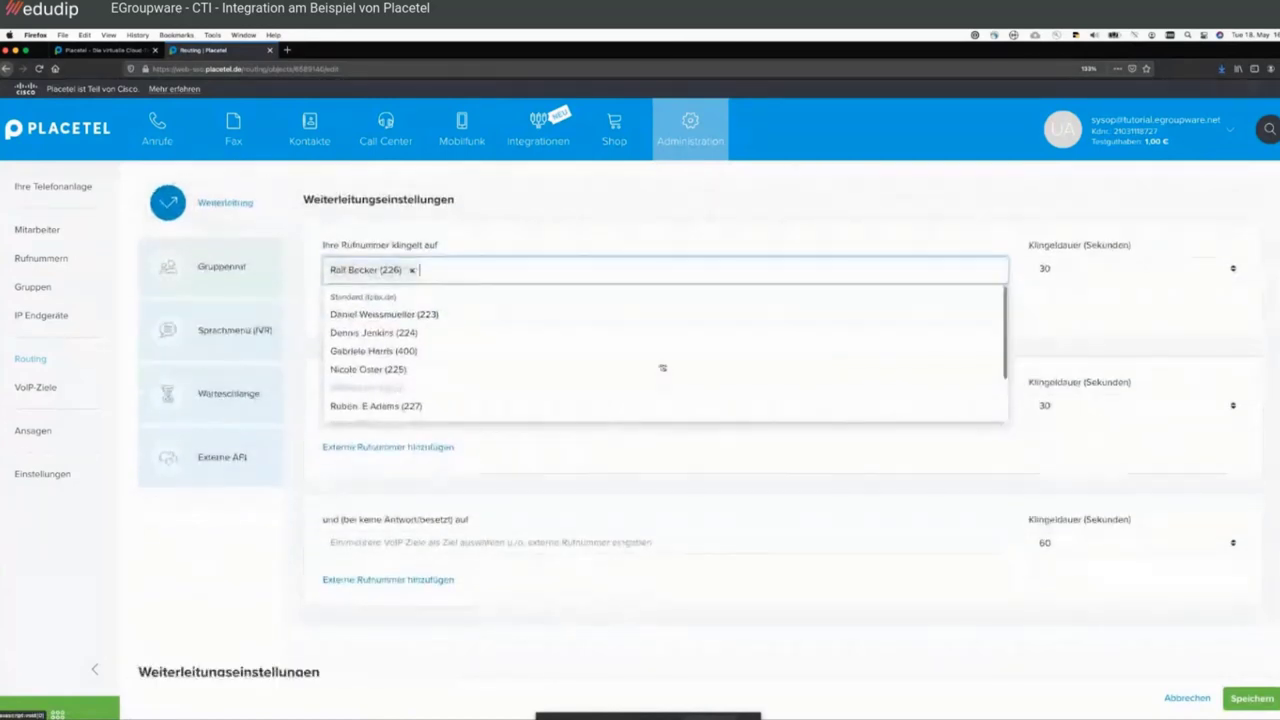
pyautogui.click(580, 346)
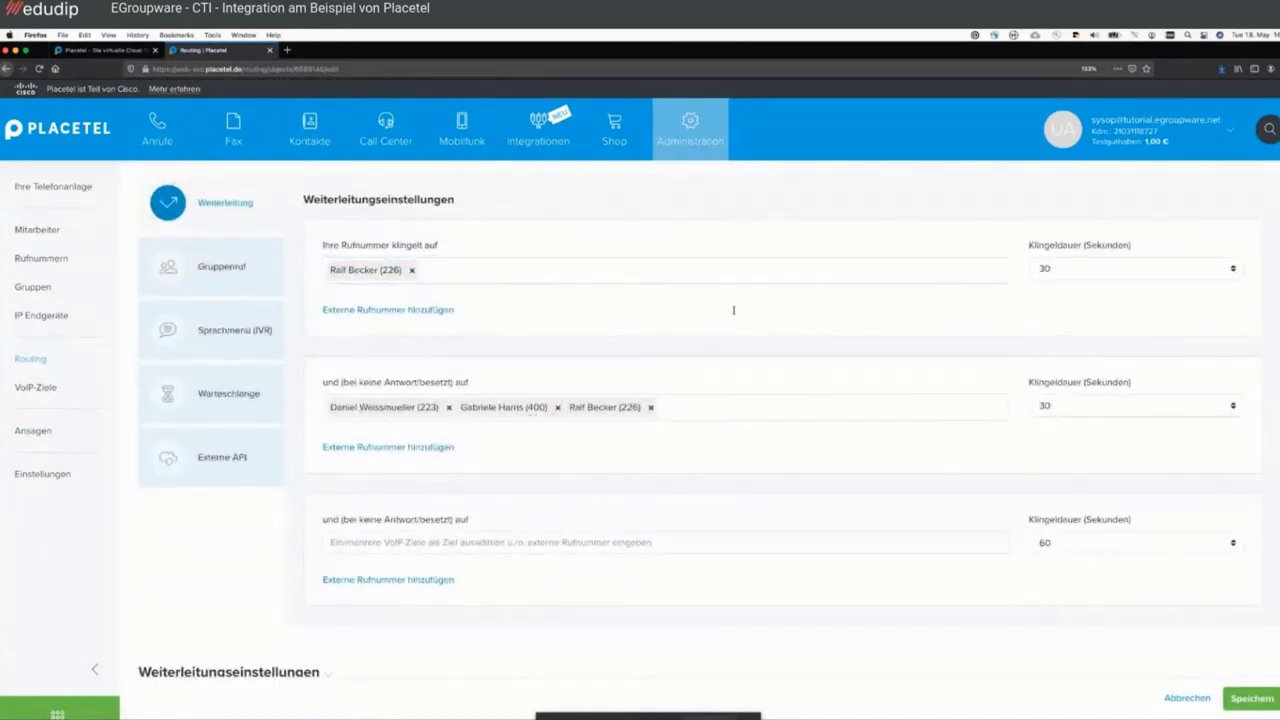
pyautogui.click(557, 408)
pyautogui.click(543, 408)
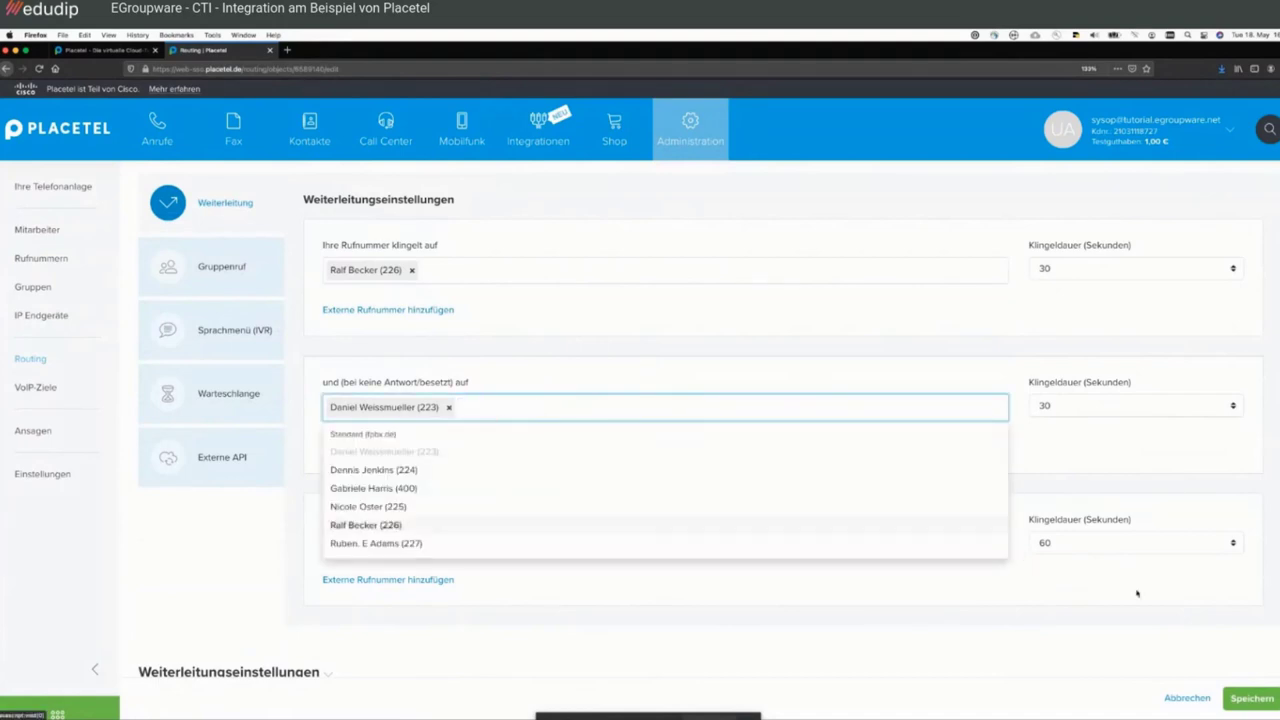
pyautogui.click(1251, 698)
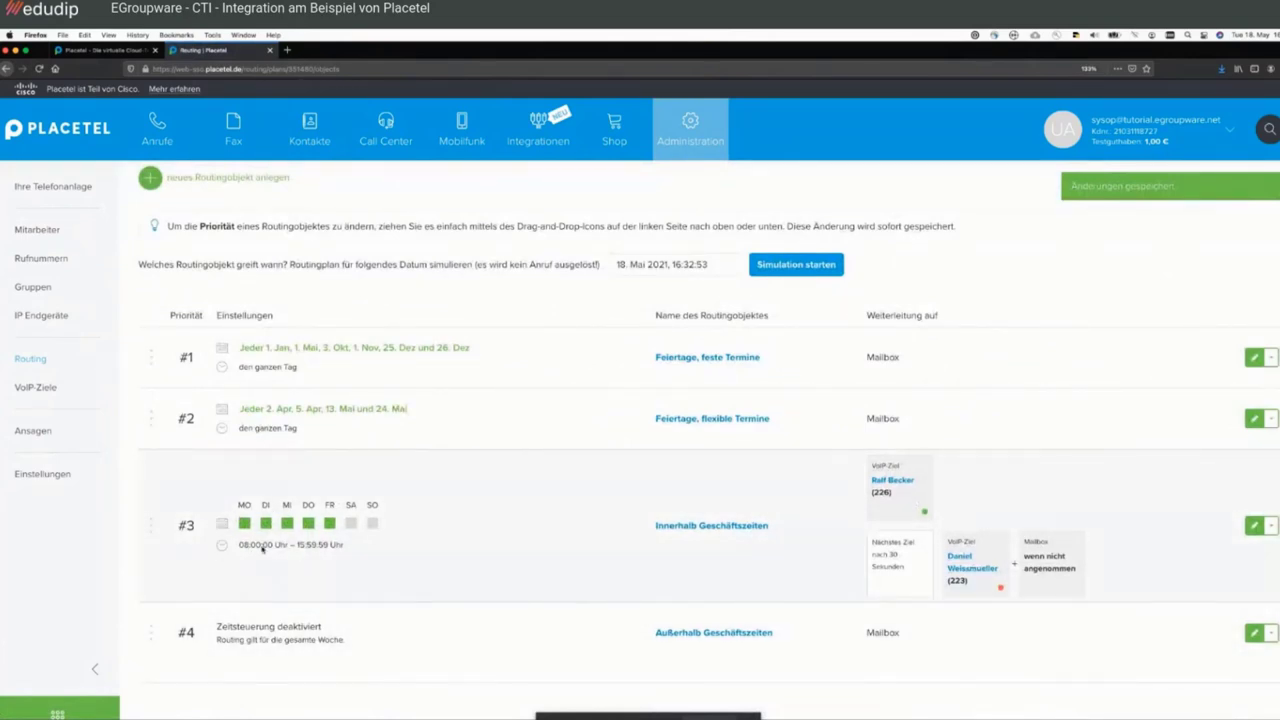
# - Highlight row #4's whole-week note and Mailbox destination, then open the simulation date picker
pyautogui.moveTo(344, 641); pyautogui.dragTo(215, 621)
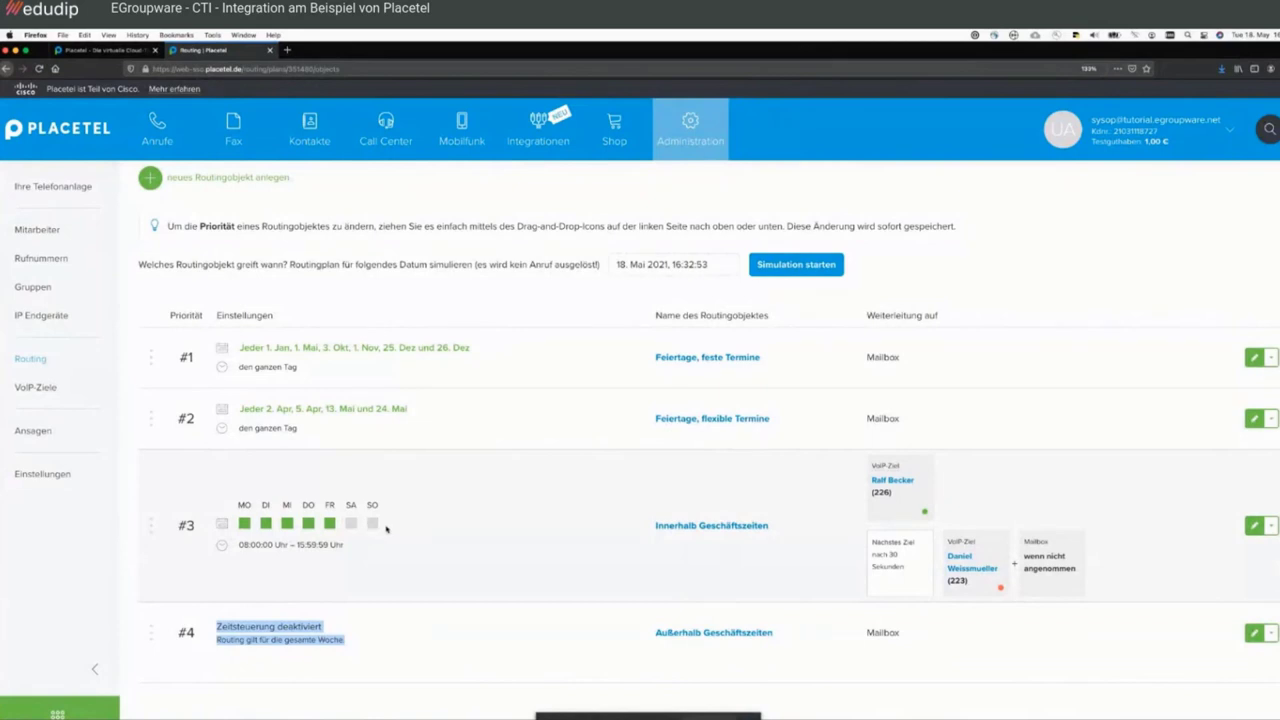
pyautogui.doubleClick(893, 637)
pyautogui.click(826, 560)
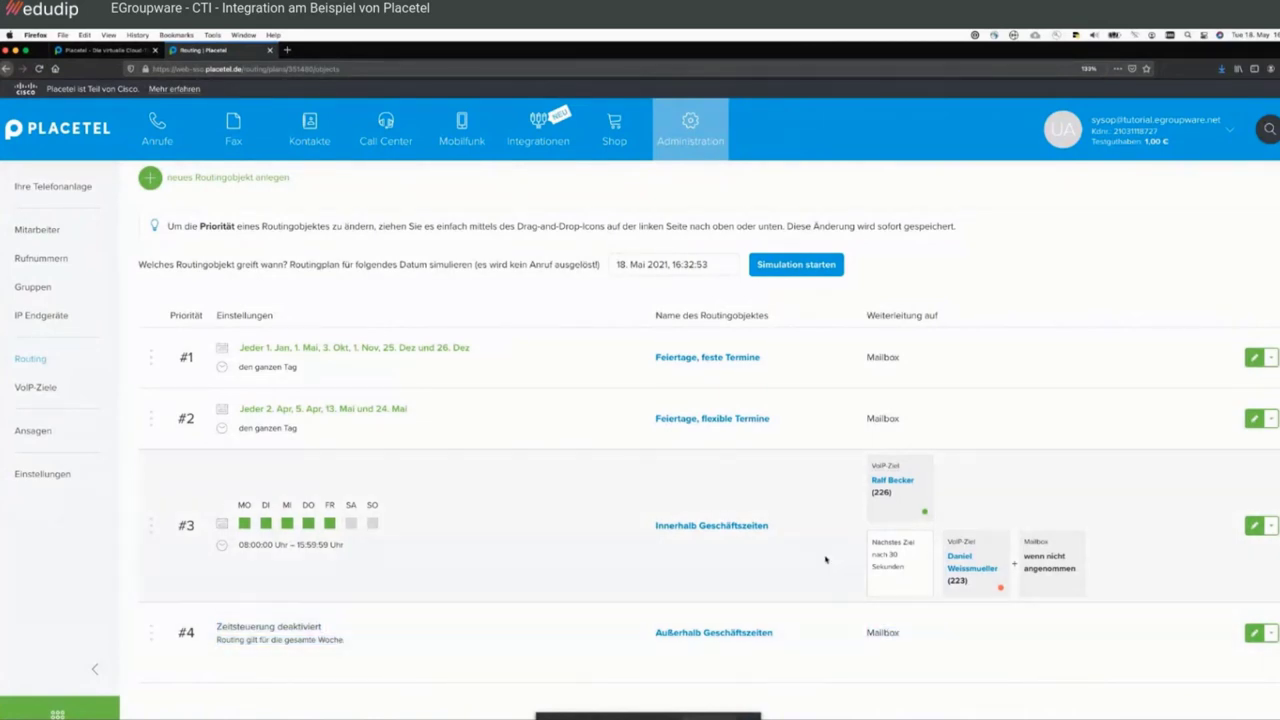
pyautogui.scroll(3, 826, 560)
pyautogui.click(673, 402)
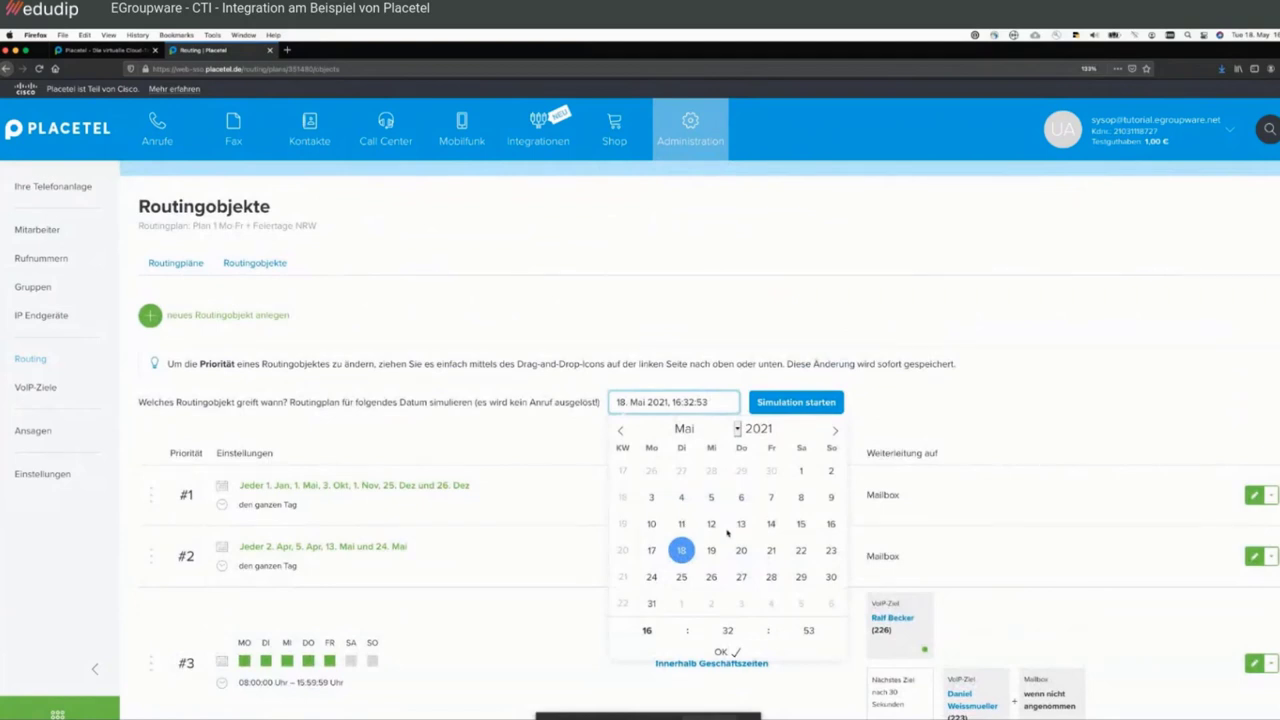
# - Run the simulation for 18. Mai 2021 16:33:53, then highlight row #3's 15:59:59 end time
pyautogui.click(761, 623)
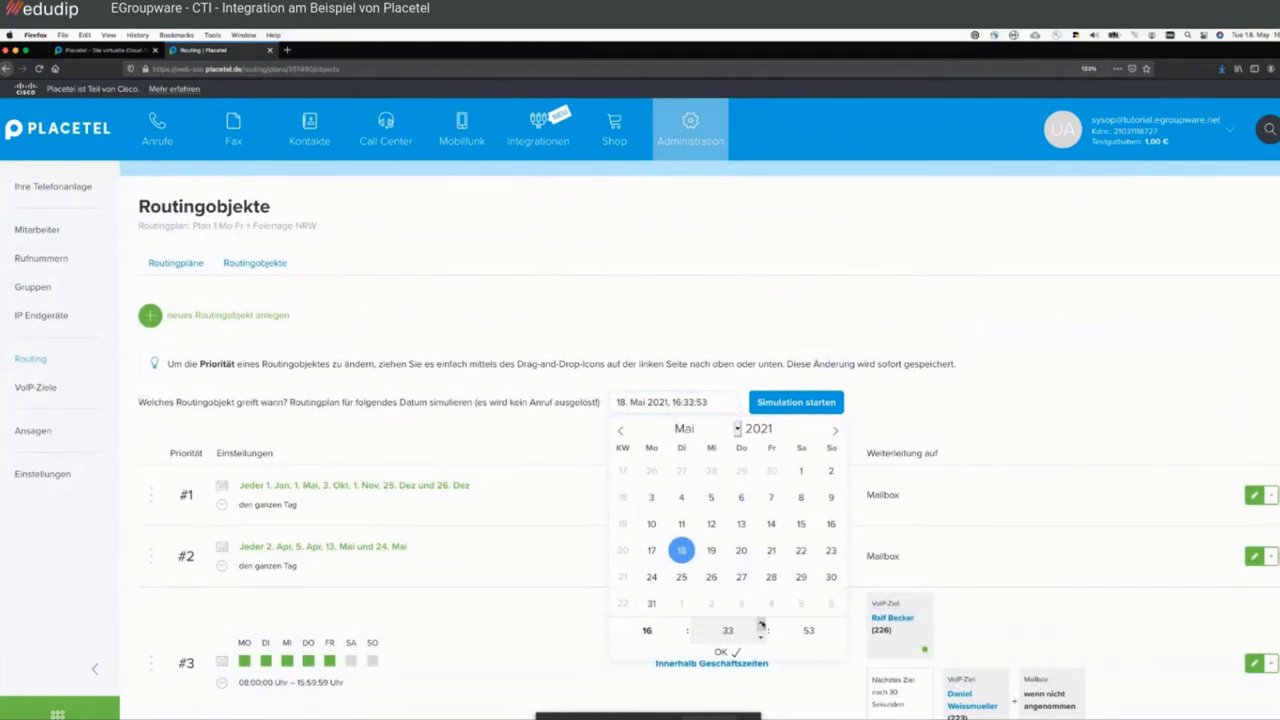
pyautogui.click(722, 652)
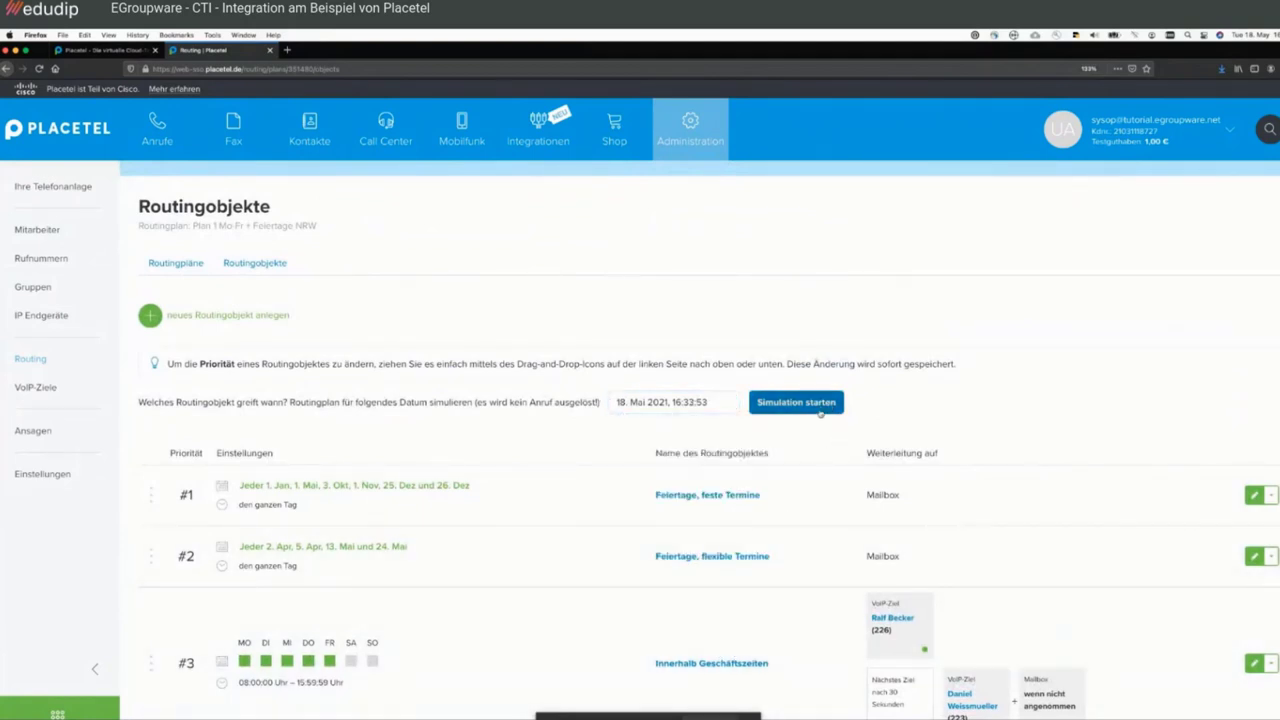
pyautogui.click(820, 406)
pyautogui.scroll(-2, 672, 333)
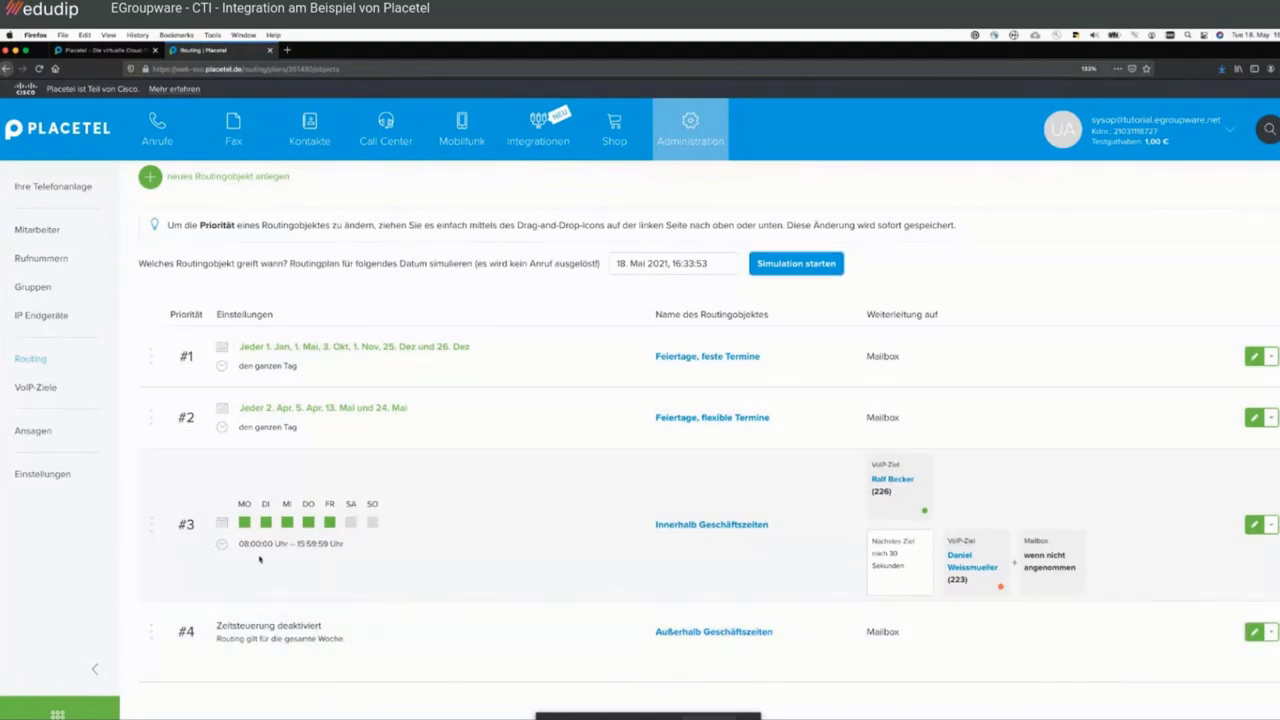
pyautogui.moveTo(294, 543); pyautogui.dragTo(355, 543)
# - Change the business-hours routing object's end time from 15:59:59 to 16:59:59 and save it
pyautogui.click(1254, 524)
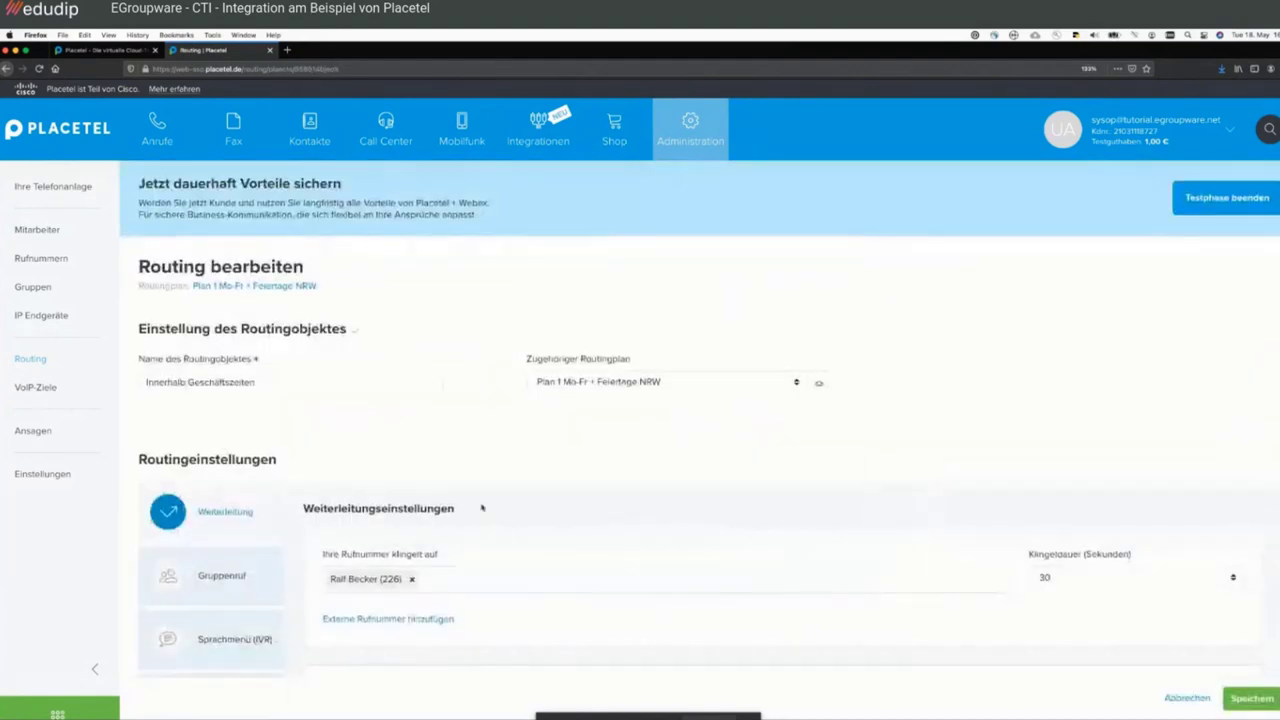
pyautogui.scroll(-10, 481, 508)
pyautogui.click(420, 420)
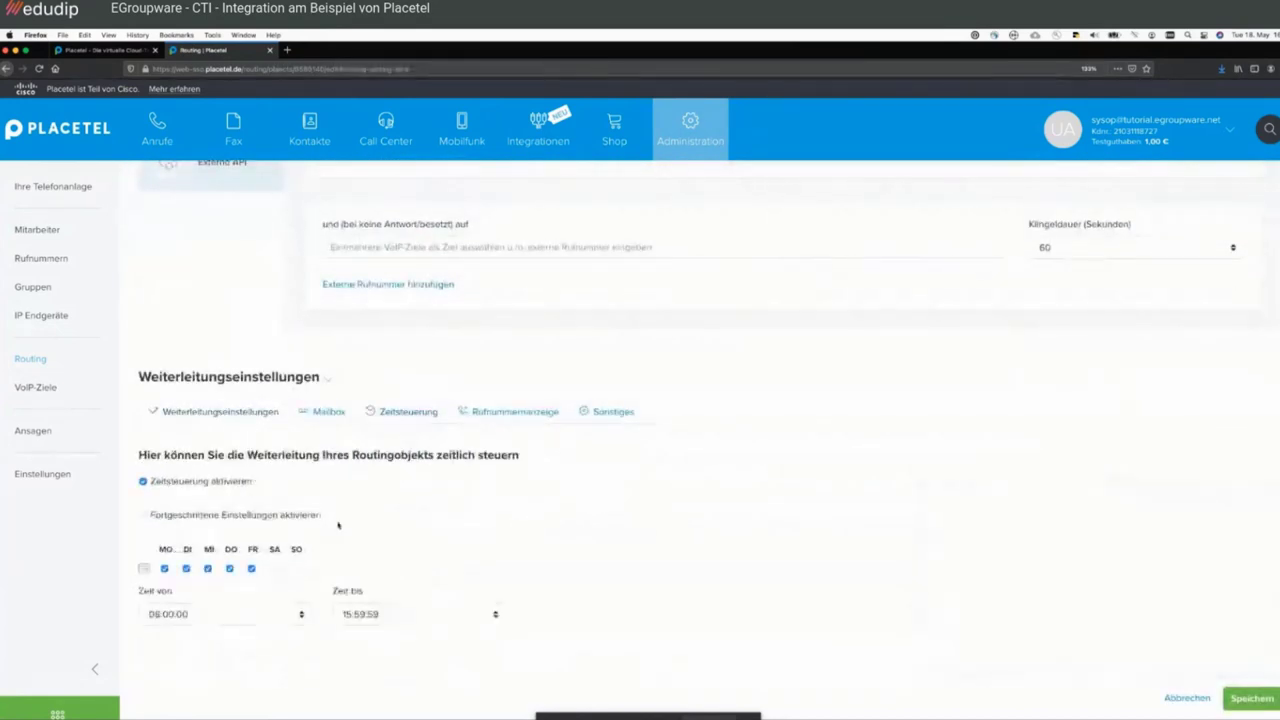
pyautogui.click(362, 567)
pyautogui.click(363, 578)
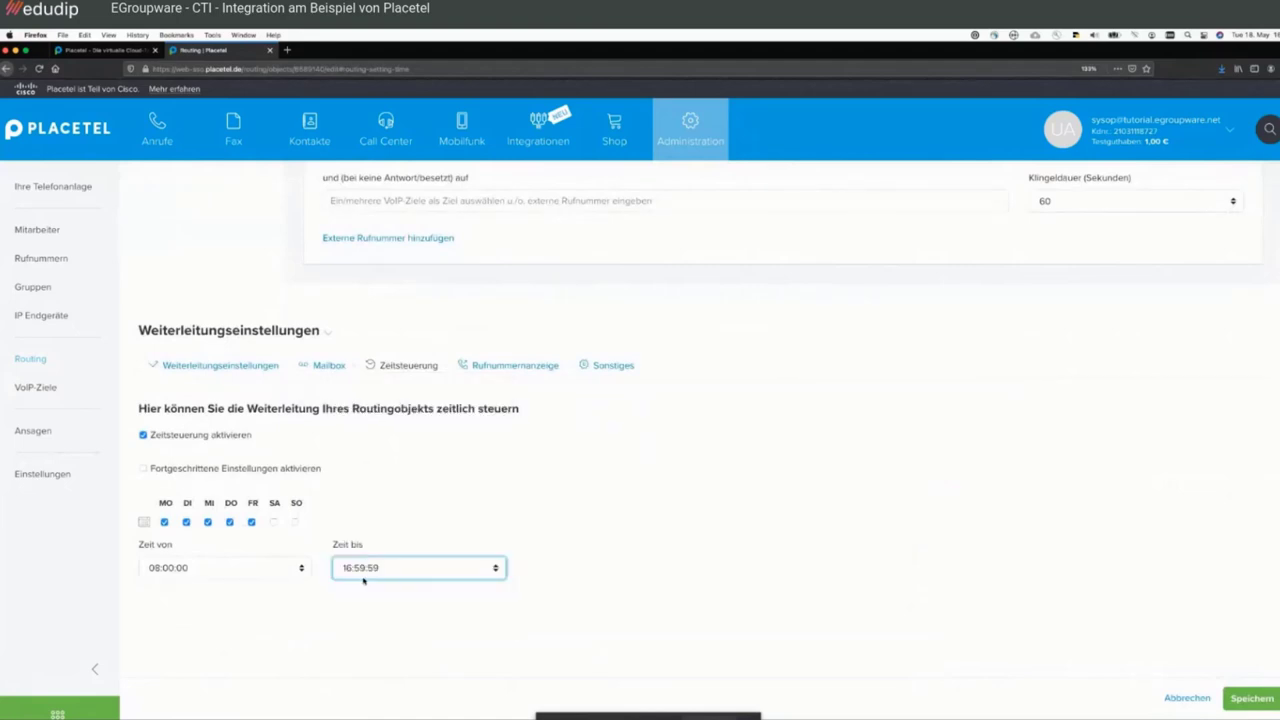
pyautogui.click(1255, 700)
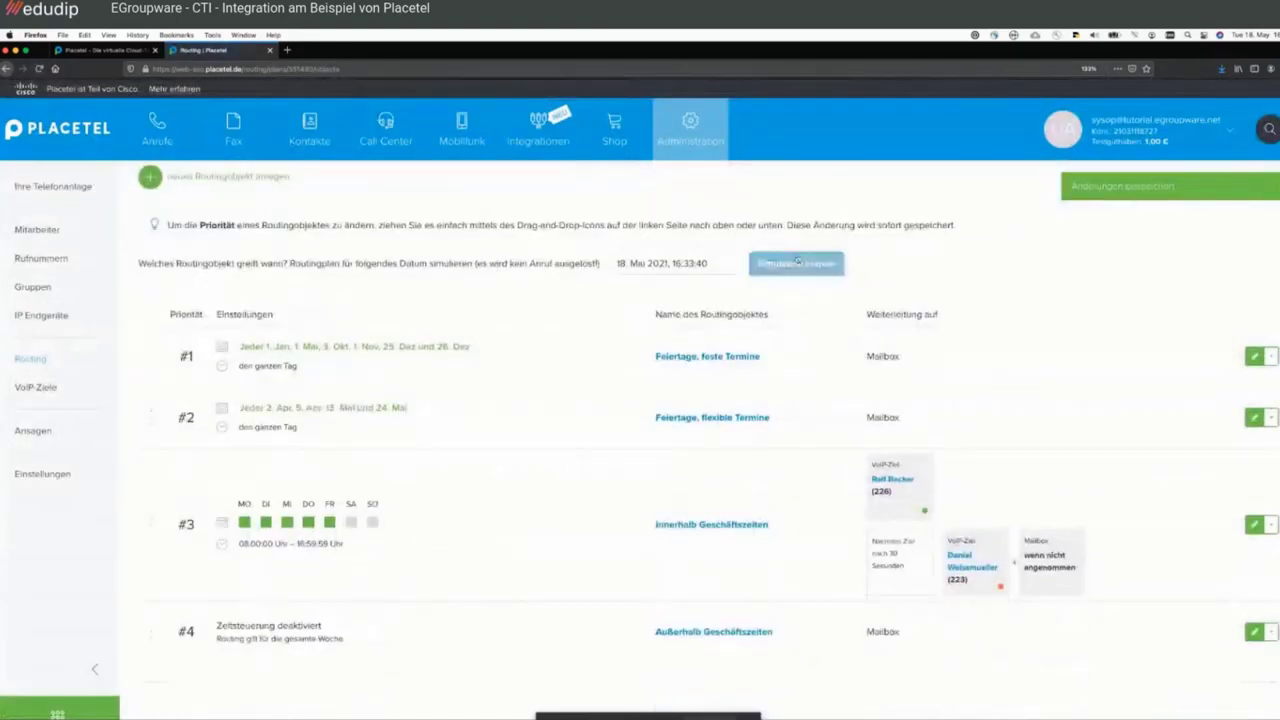
# - Rerun the routing simulation and review the result, with business hours now applying at 16:33
pyautogui.click(796, 263)
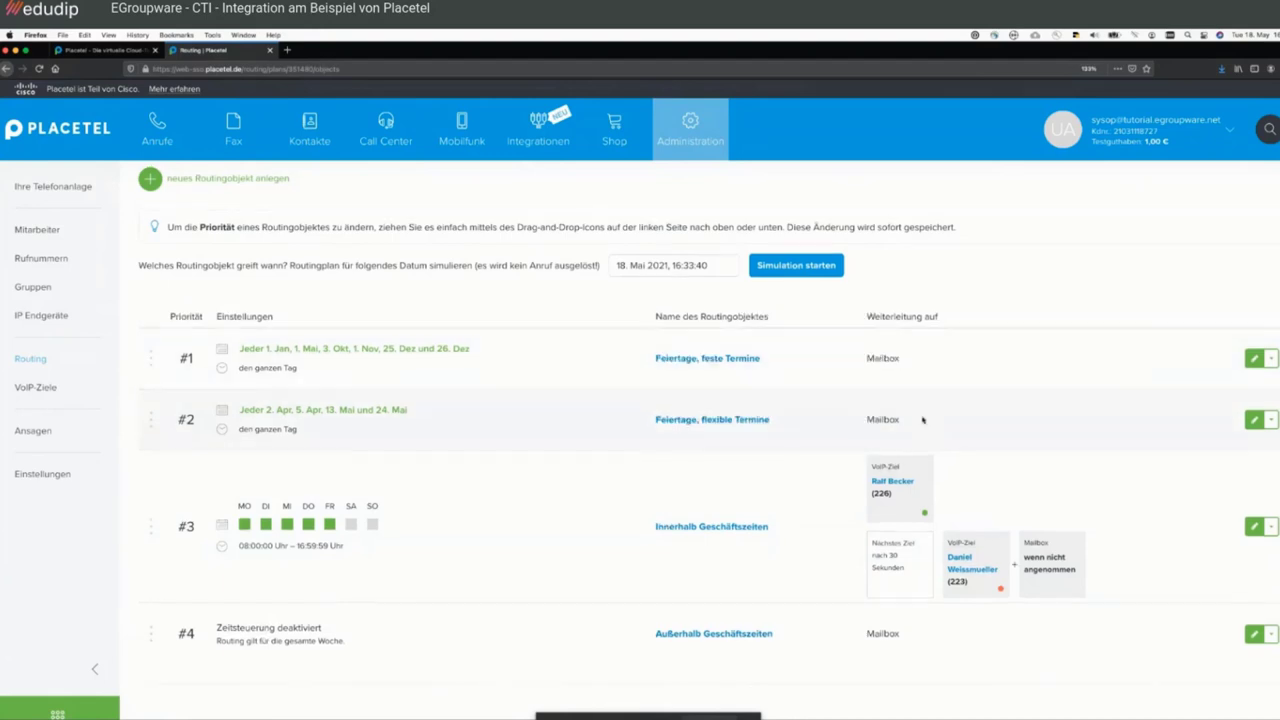
pyautogui.scroll(3, 922, 420)
pyautogui.scroll(-2, 922, 420)
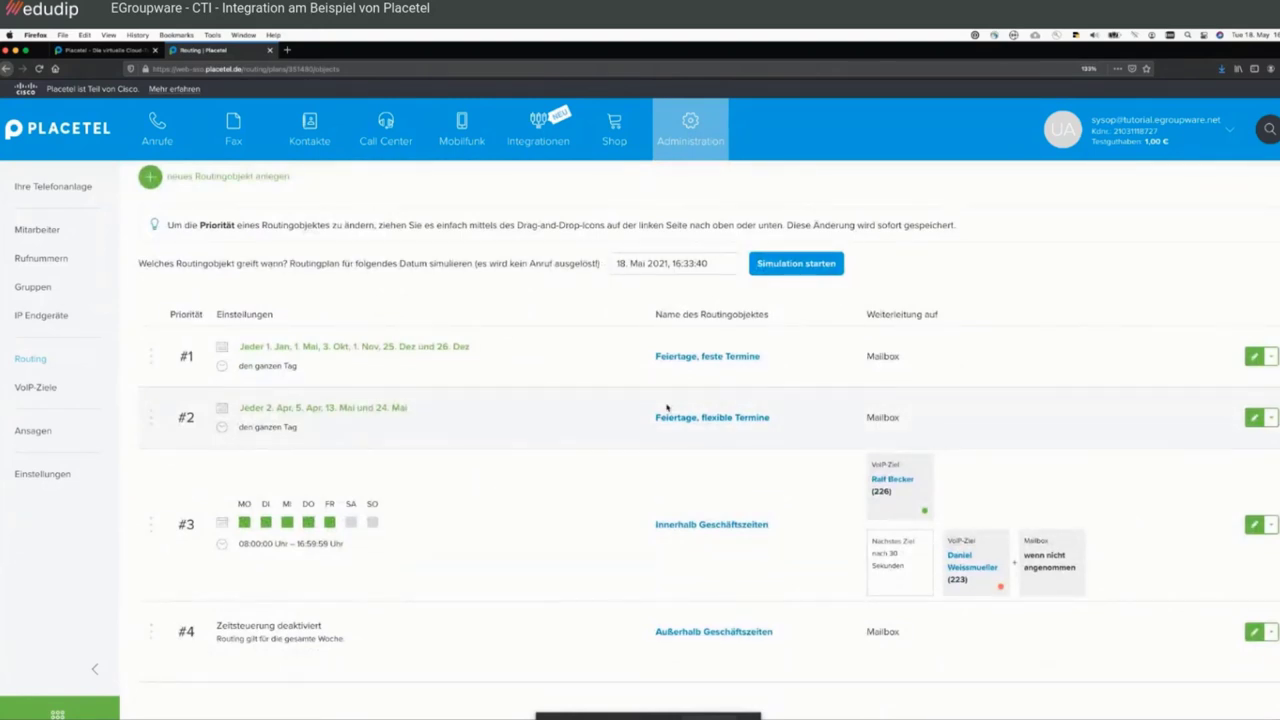
pyautogui.scroll(5, 667, 407)
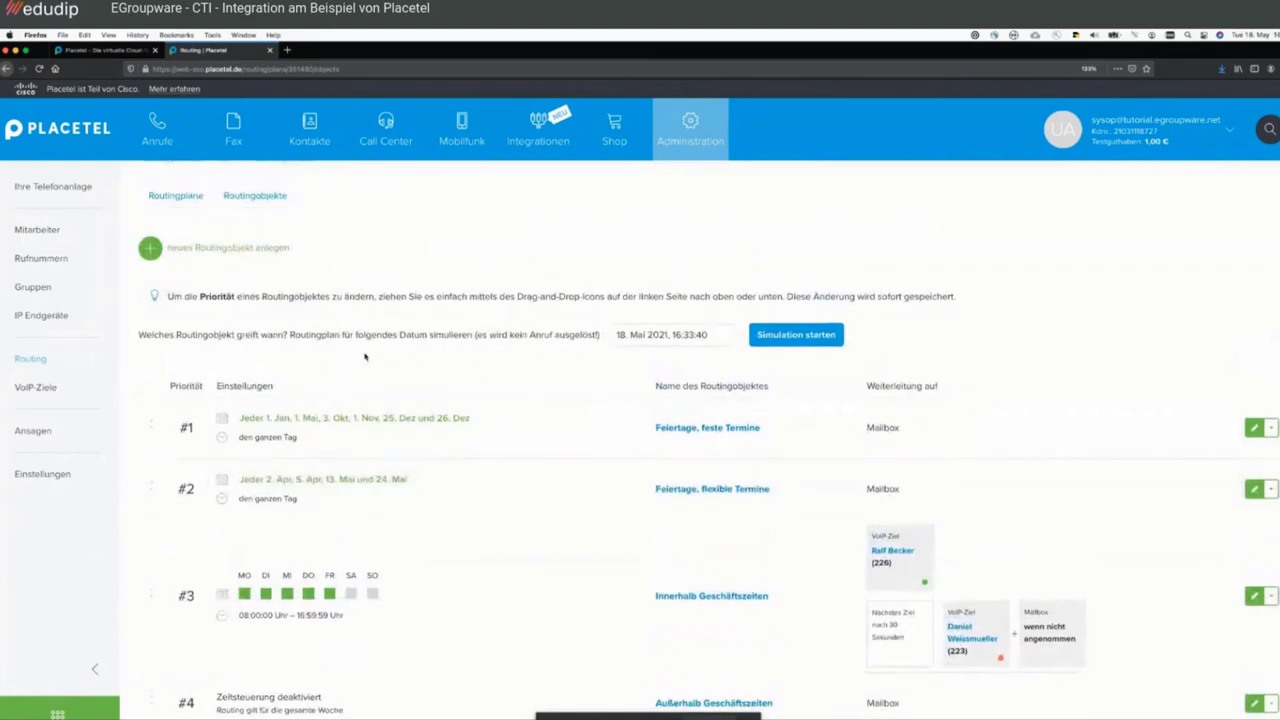
# - On the phone numbers page, keep 'Plan 1 Mo-Fr + Feiertage NRW' as the second number's routing plan and save
pyautogui.moveTo(684, 143)
pyautogui.click(675, 233)
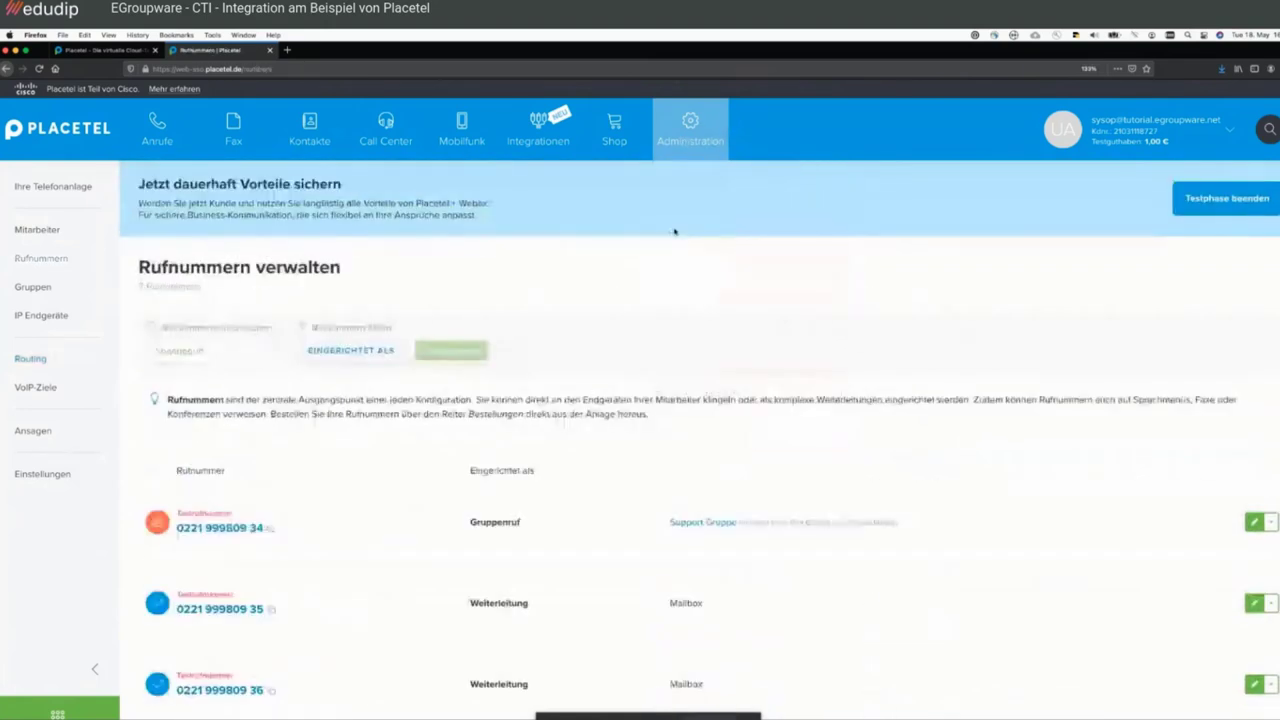
pyautogui.scroll(-2, 593, 405)
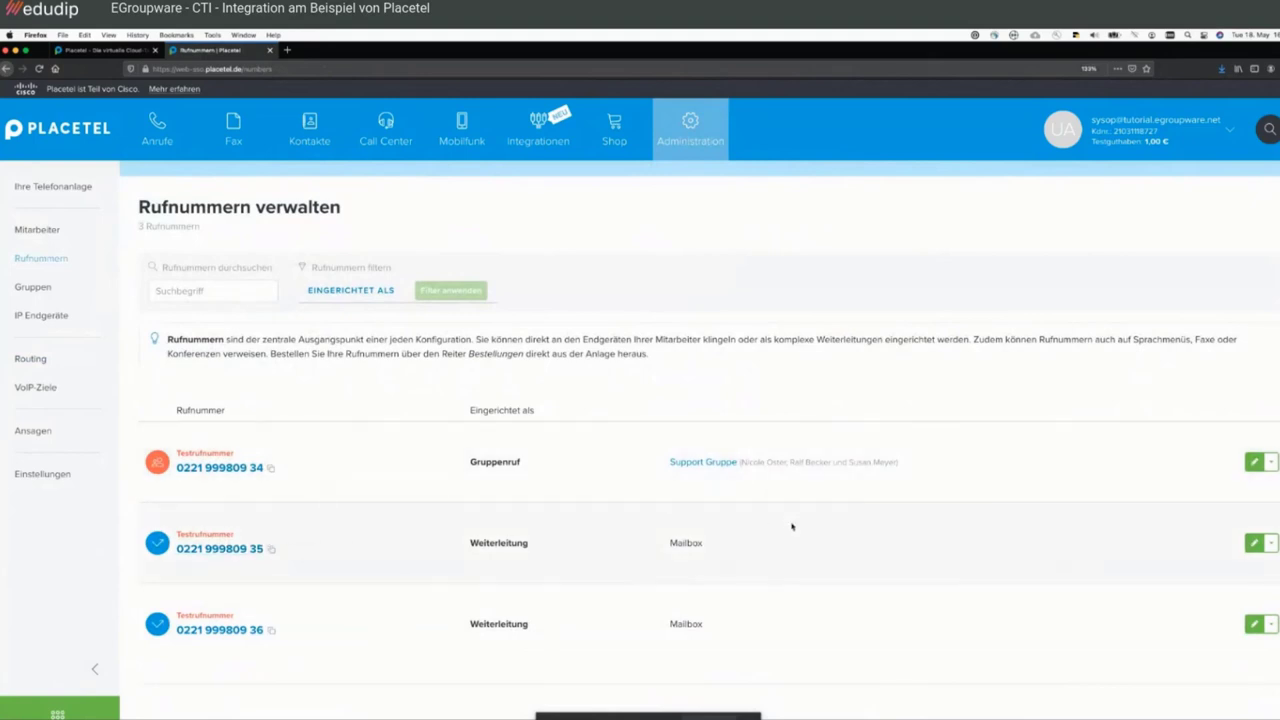
pyautogui.click(1254, 543)
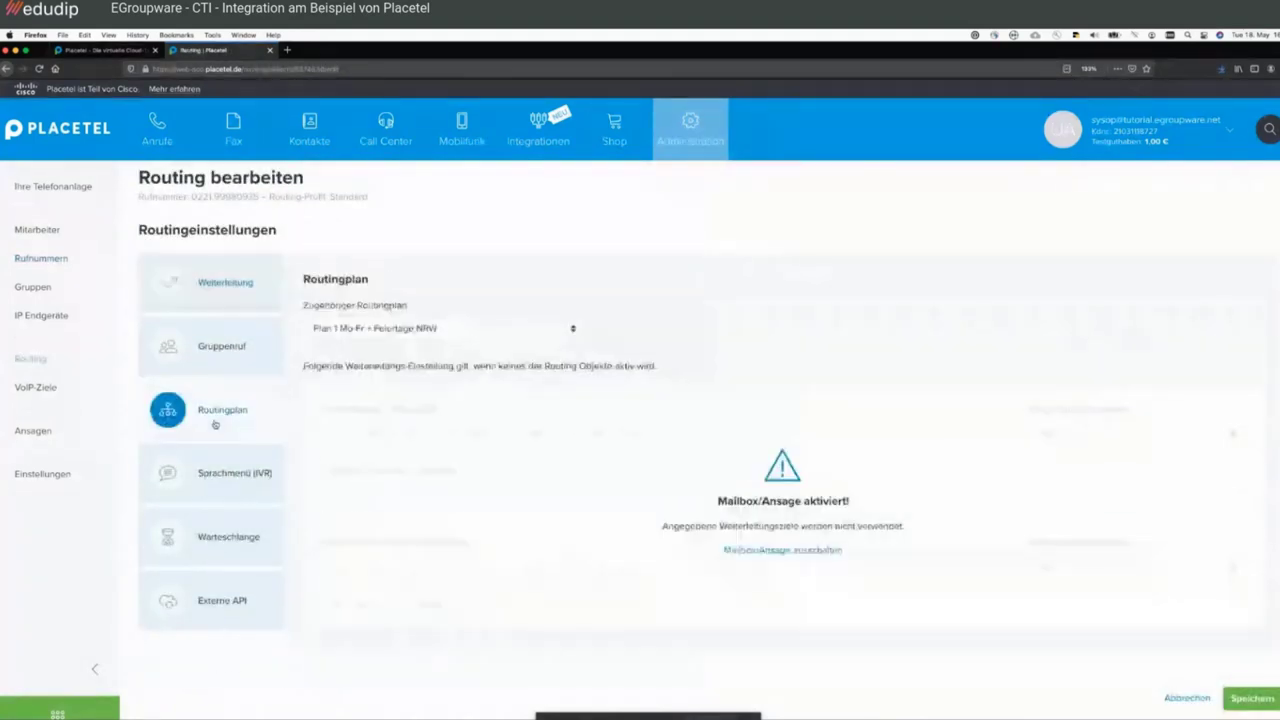
pyautogui.click(486, 330)
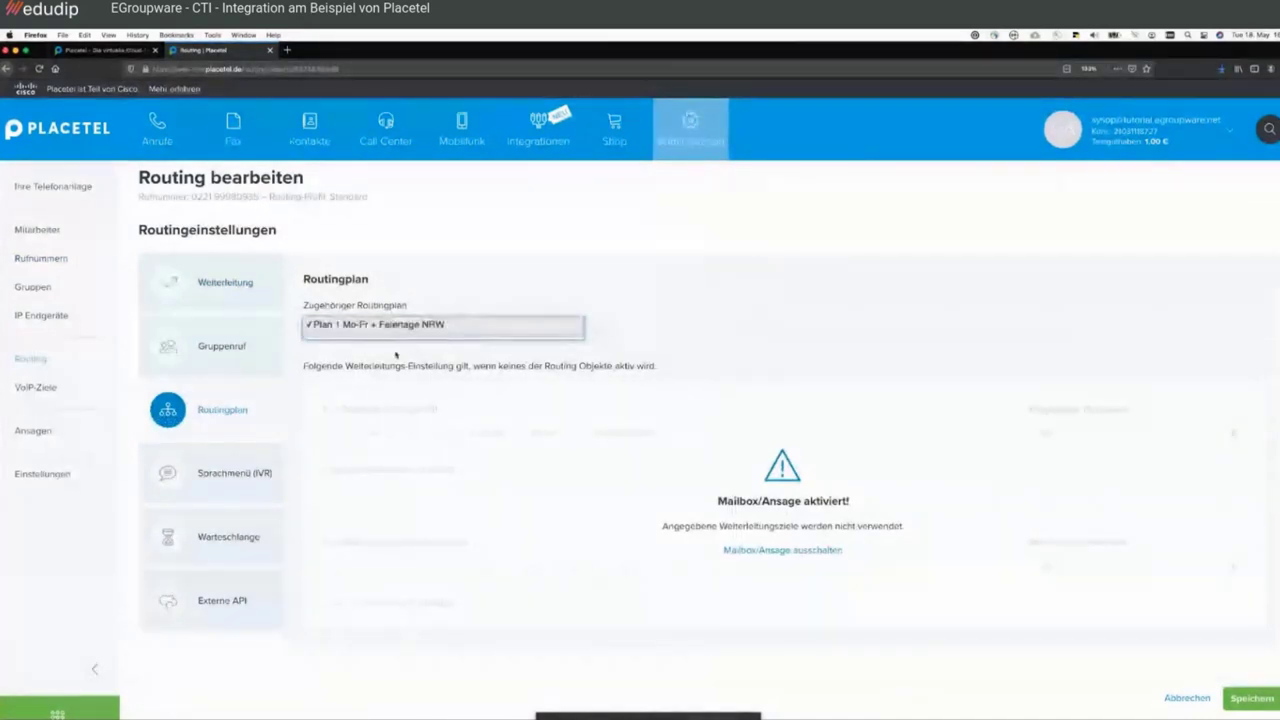
pyautogui.click(330, 334)
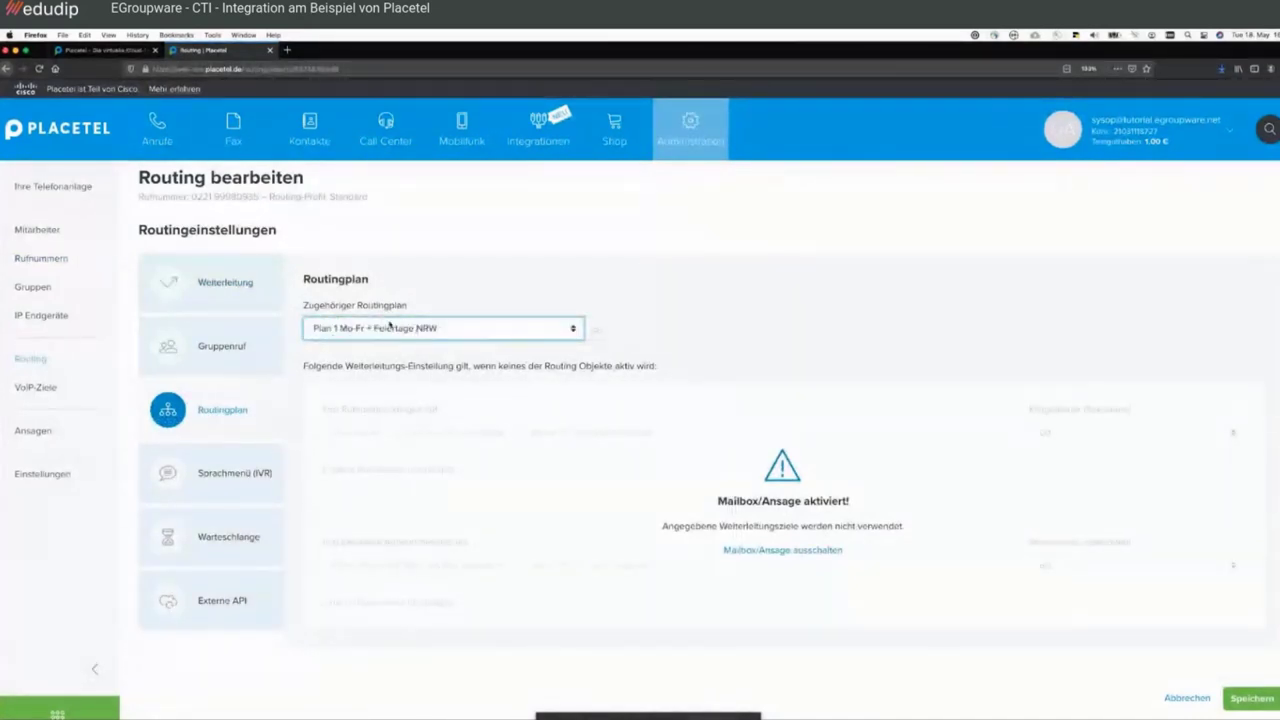
pyautogui.click(1255, 699)
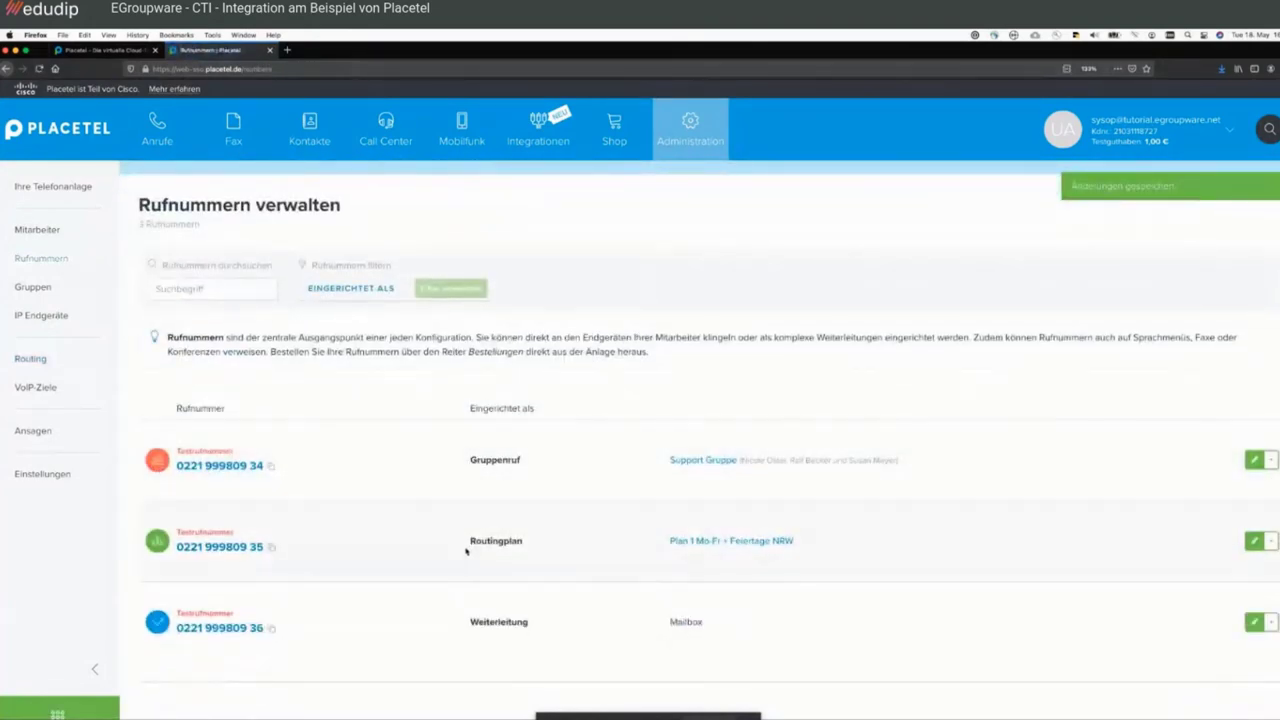
# - Highlight the second number's routing mode and its assigned plan name in the number overview
pyautogui.doubleClick(495, 540)
pyautogui.click(632, 555)
pyautogui.moveTo(676, 548); pyautogui.dragTo(798, 540)
pyautogui.click(808, 535)
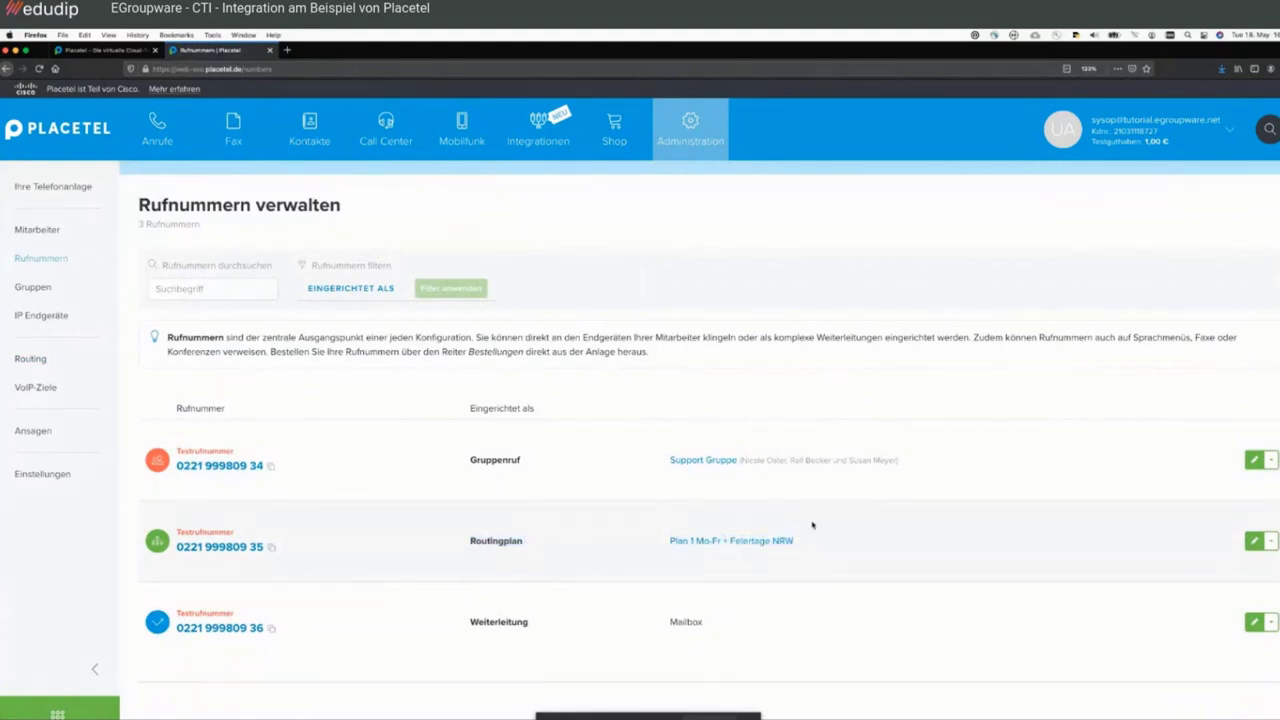
# - Open the routing objects of 'Plan 1 Mo-Fr + Feiertage NRW' via the plan link in the number's row
pyautogui.click(759, 540)
pyautogui.scroll(-3, 789, 409)
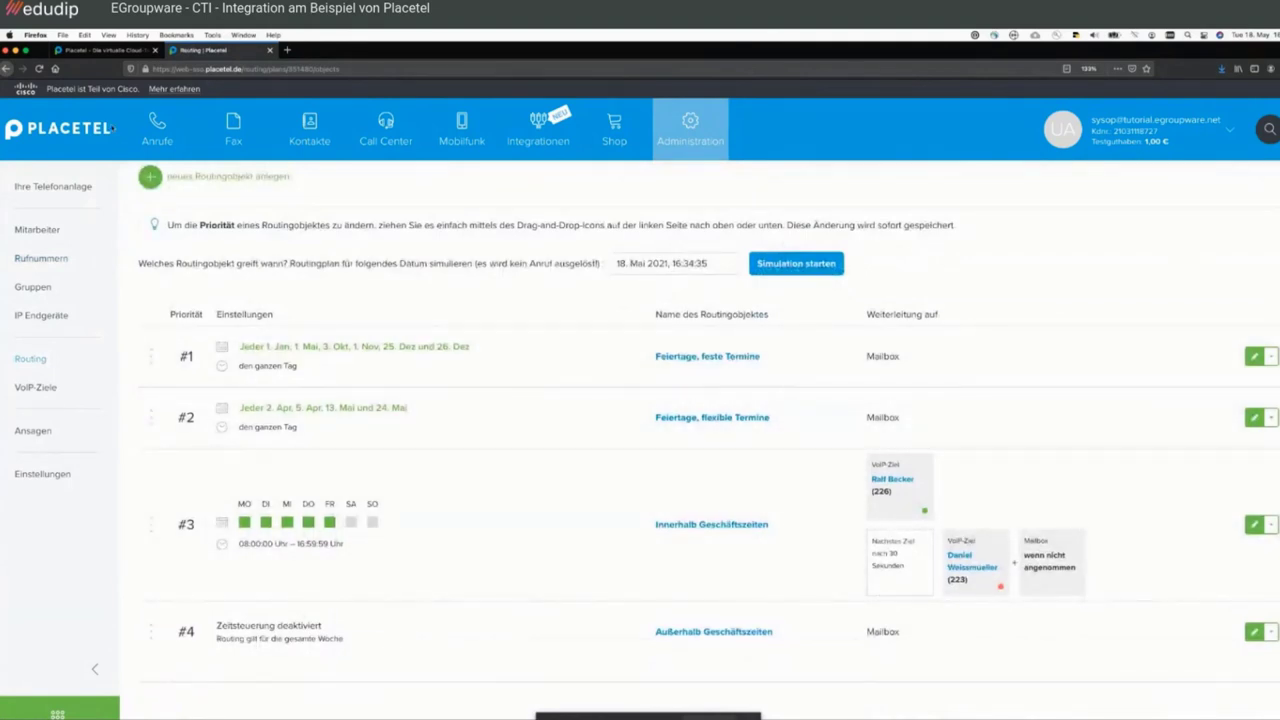
pyautogui.click(6, 69)
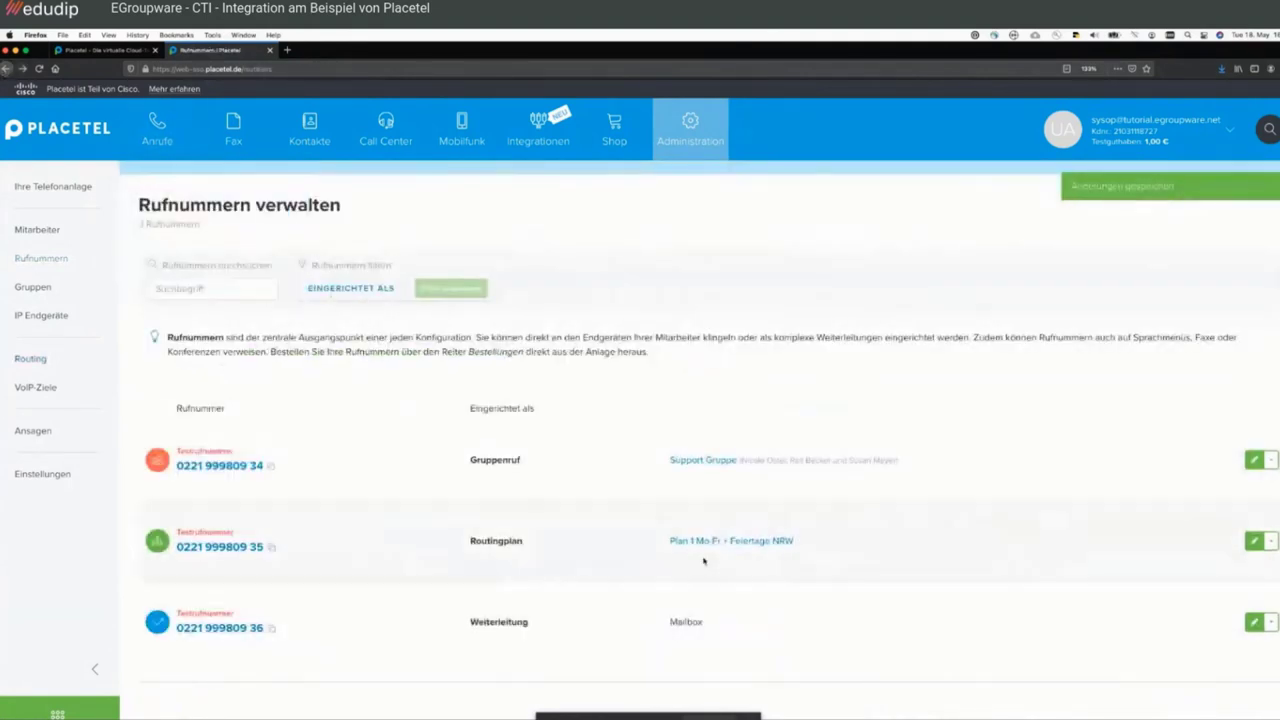
pyautogui.click(743, 542)
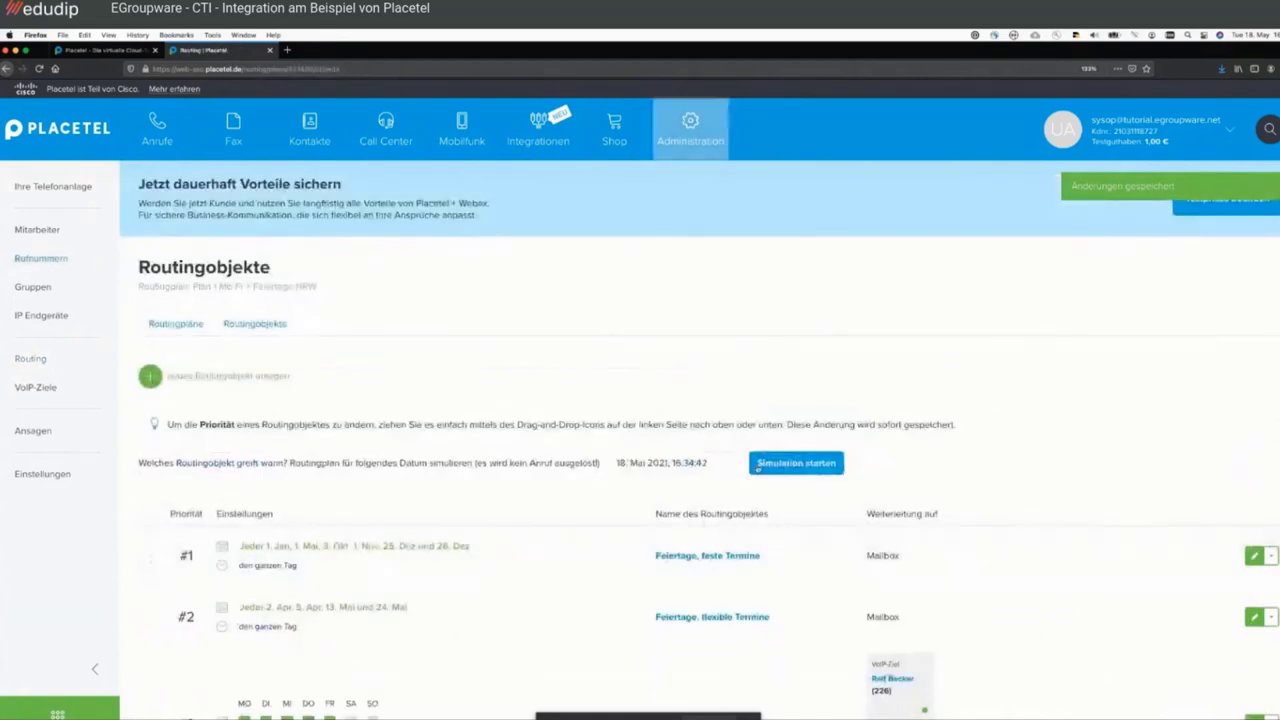
pyautogui.scroll(-3, 700, 450)
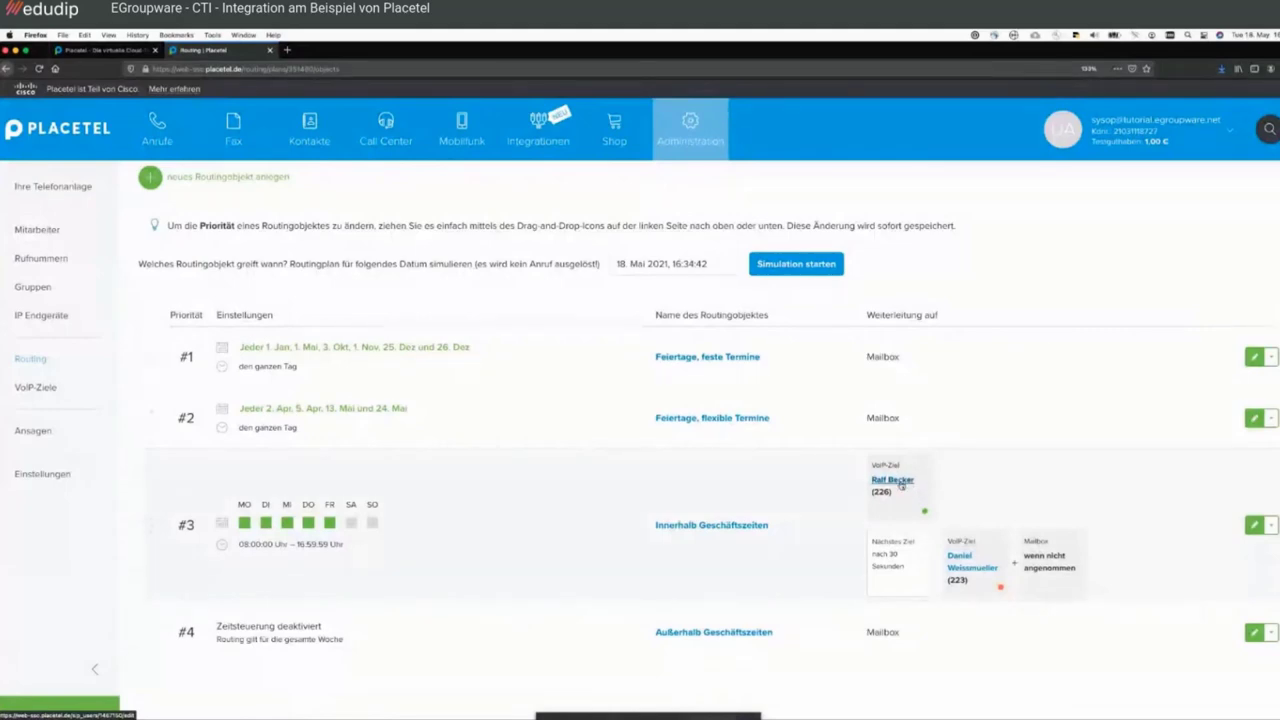
pyautogui.scroll(4, 901, 484)
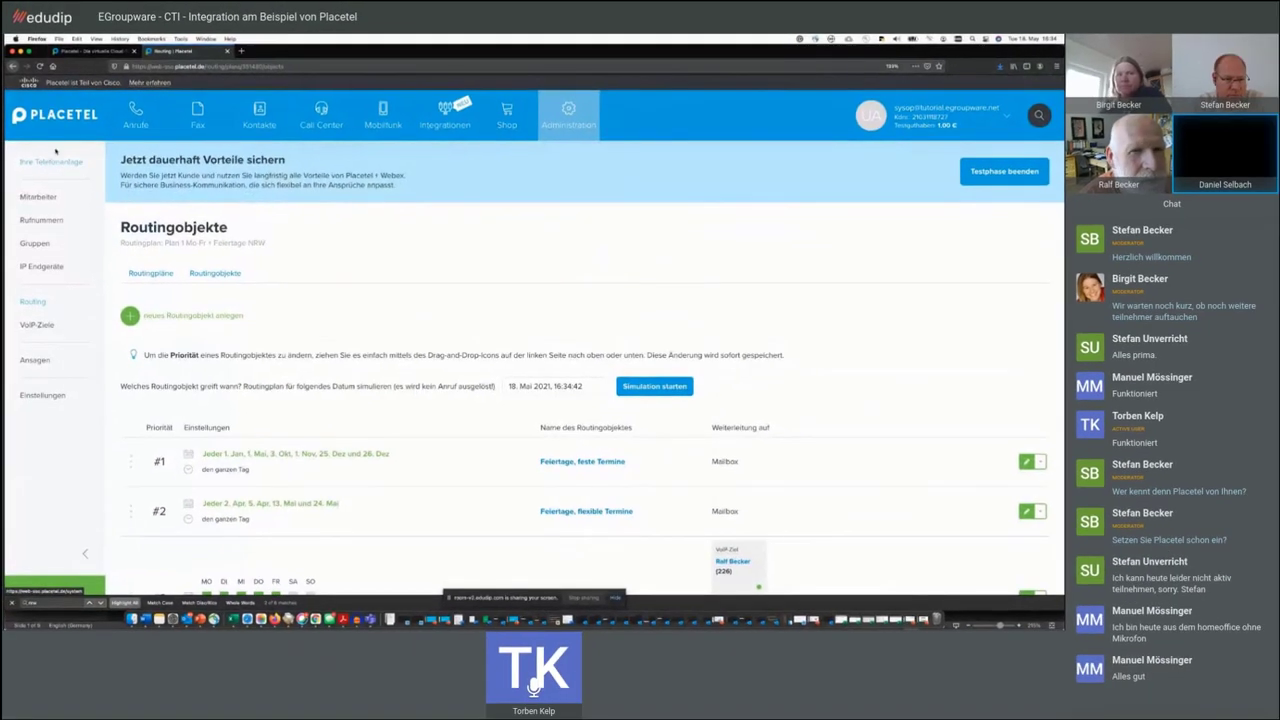
# - Go to the Placetel start page and scroll down through it
pyautogui.click(70, 114)
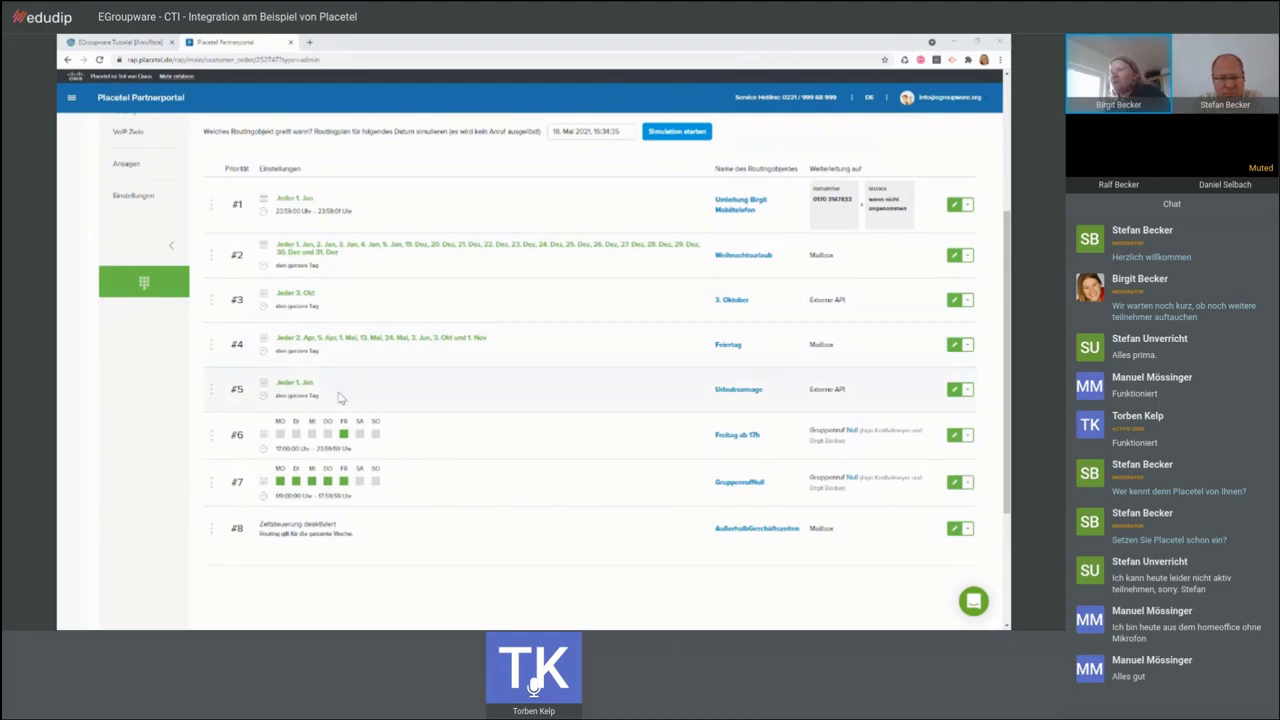
pyautogui.scroll(-1, 340, 398)
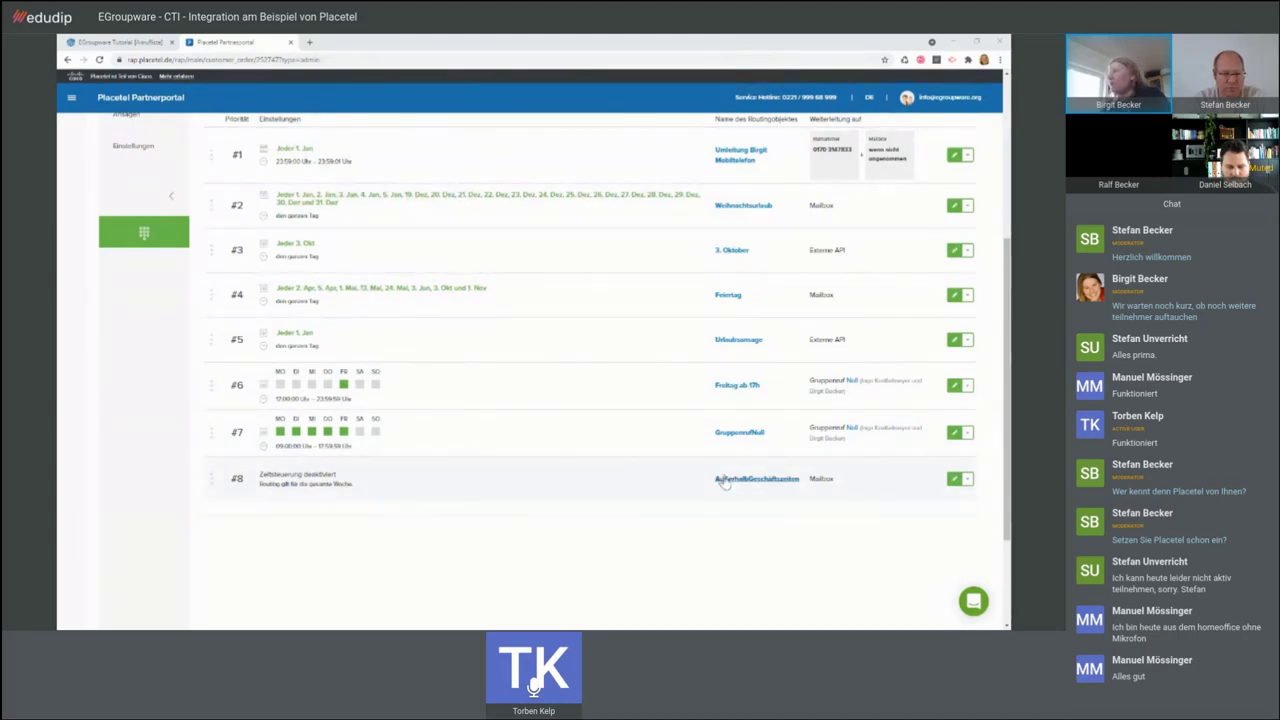
pyautogui.click(955, 386)
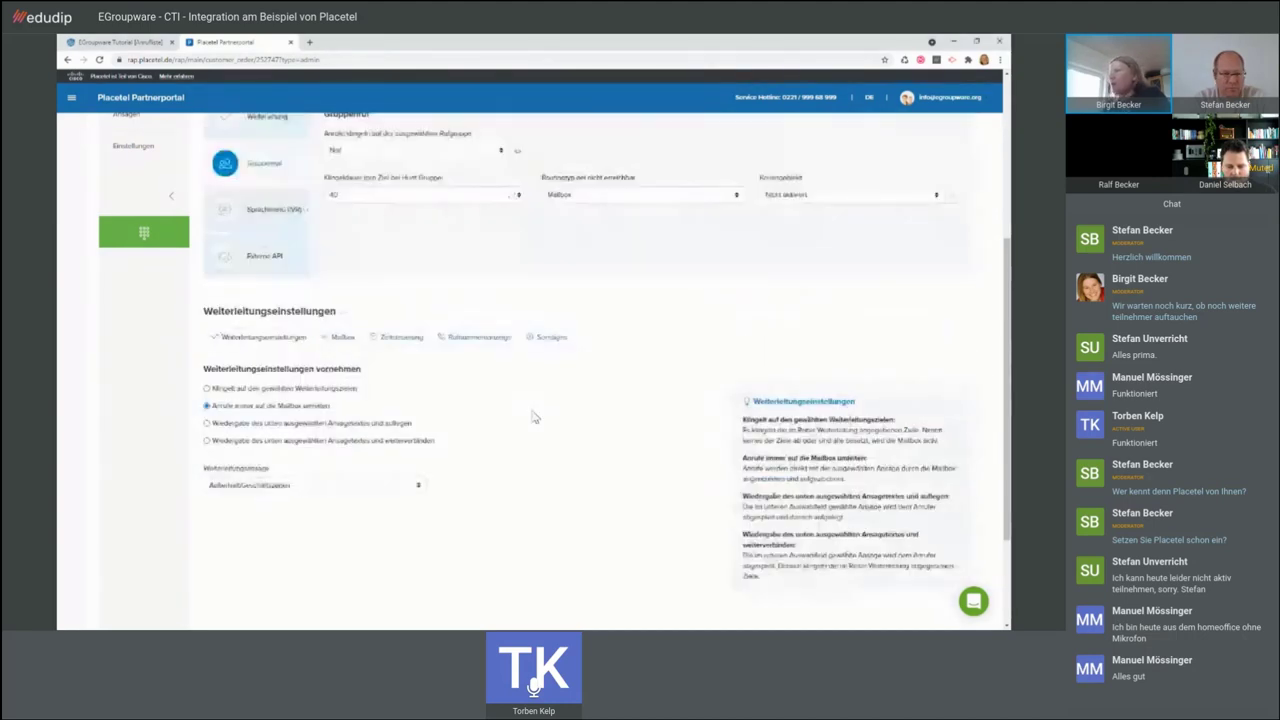
pyautogui.scroll(5, 533, 417)
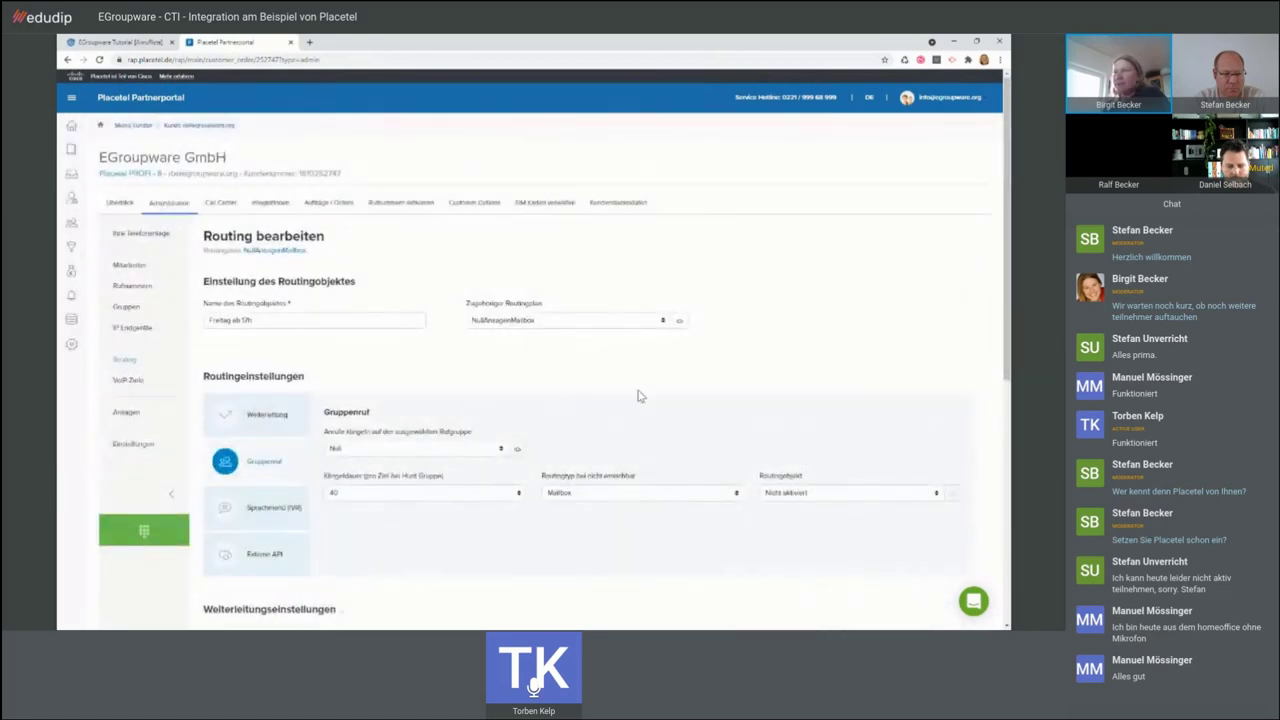
pyautogui.scroll(-1, 660, 390)
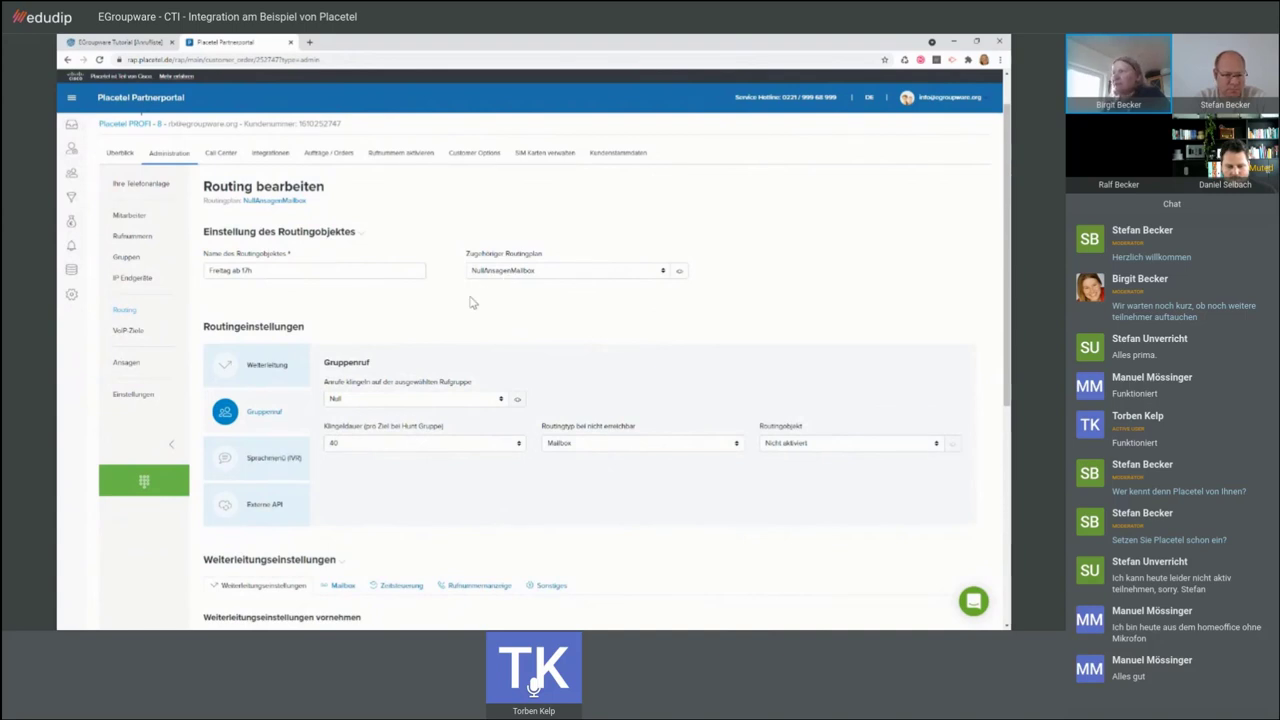
pyautogui.scroll(-1, 472, 302)
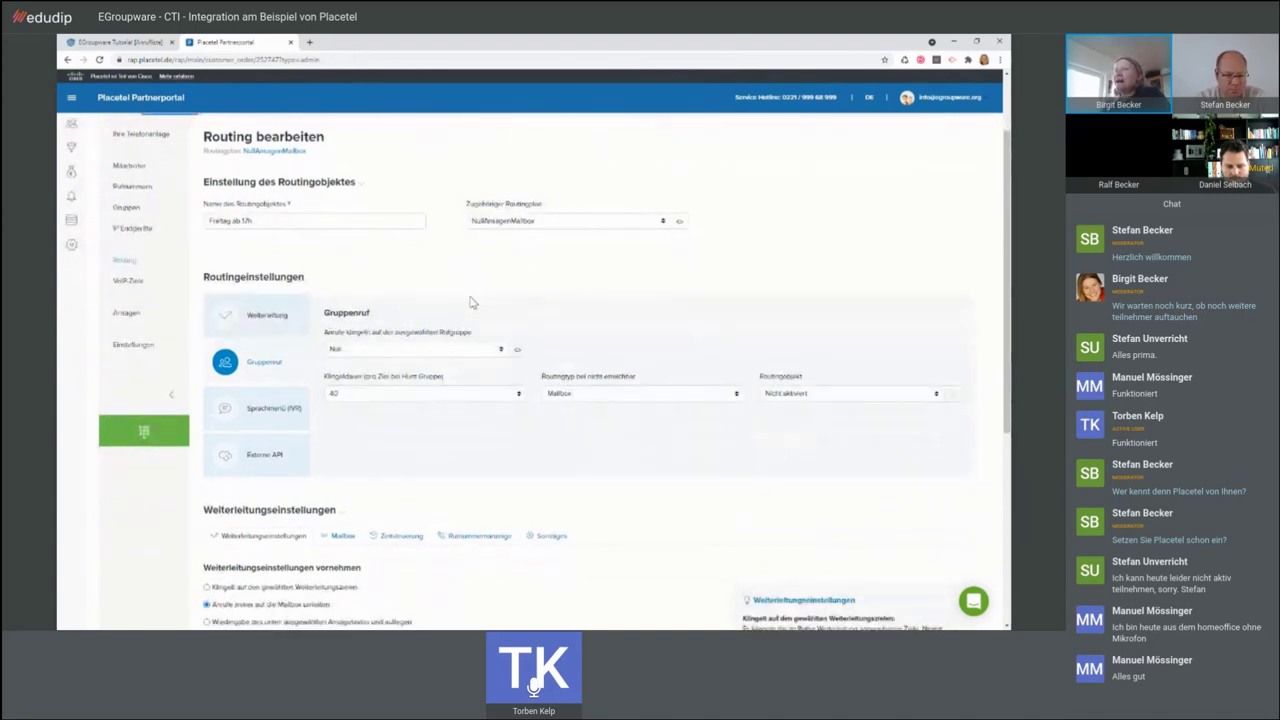
pyautogui.scroll(-3, 472, 302)
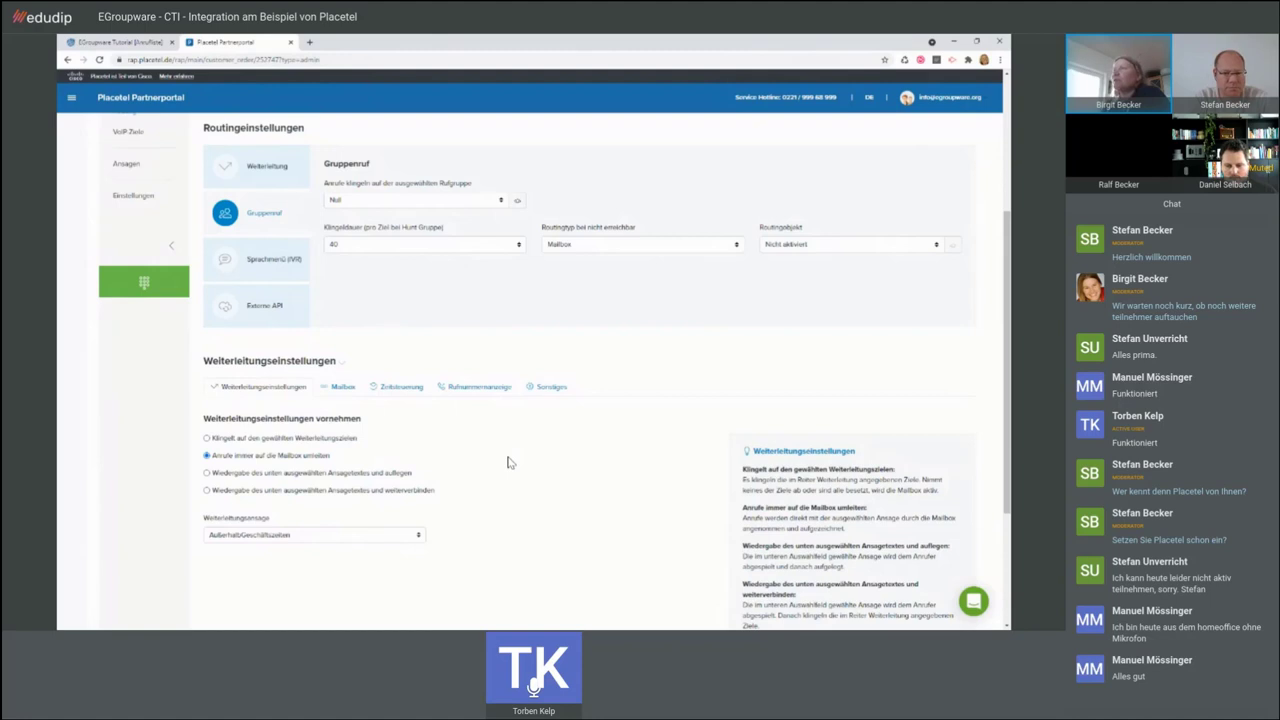
# - Review the announcements list, then open the call group 'Null' for editing
pyautogui.click(130, 166)
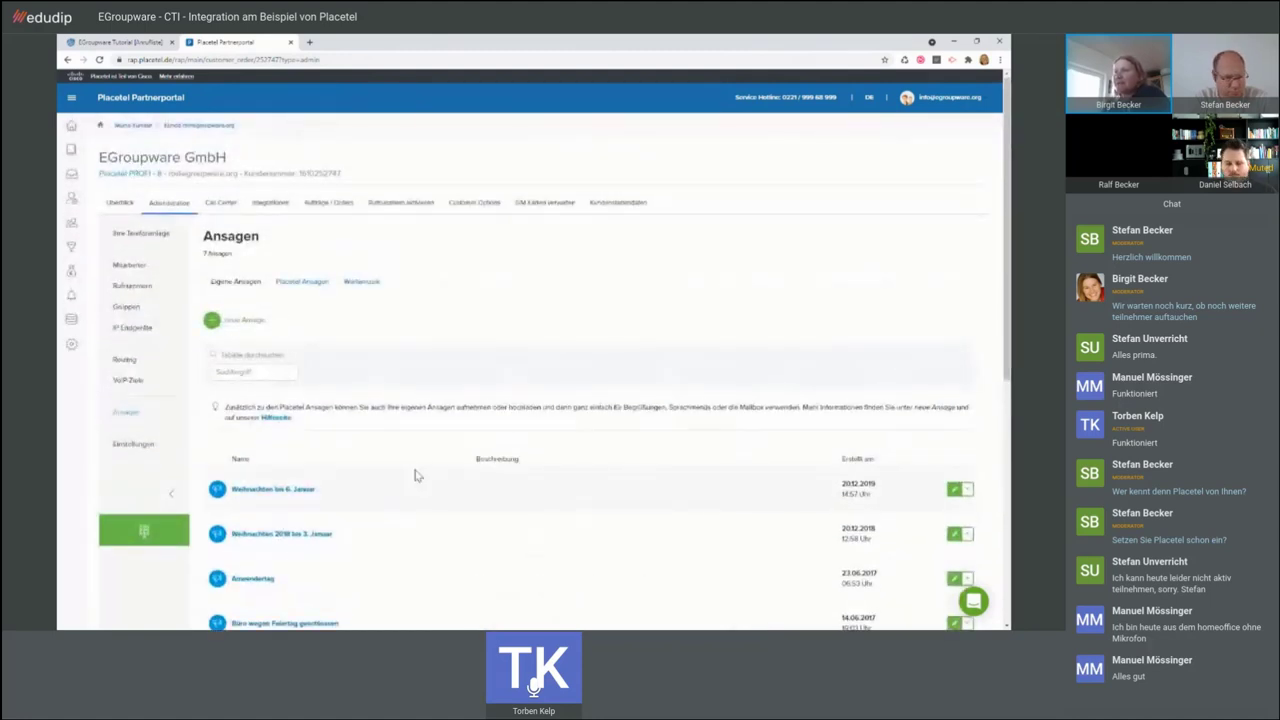
pyautogui.scroll(-3, 418, 476)
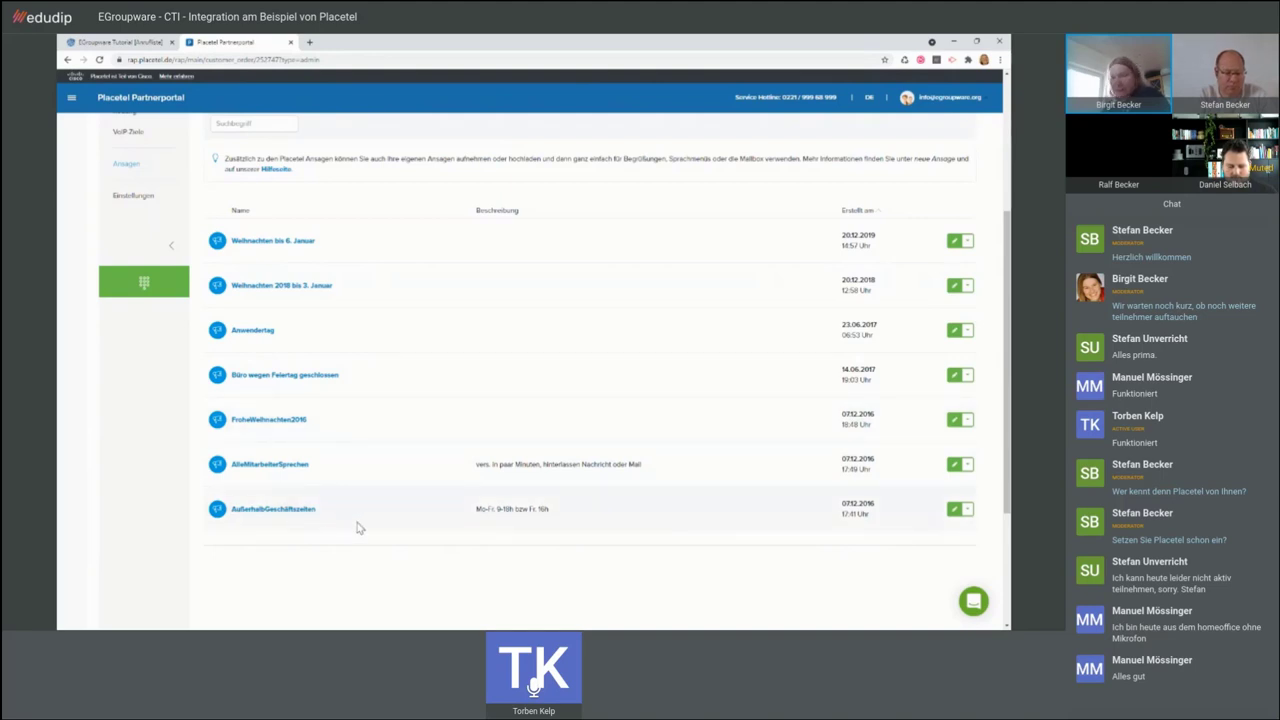
pyautogui.scroll(3, 358, 528)
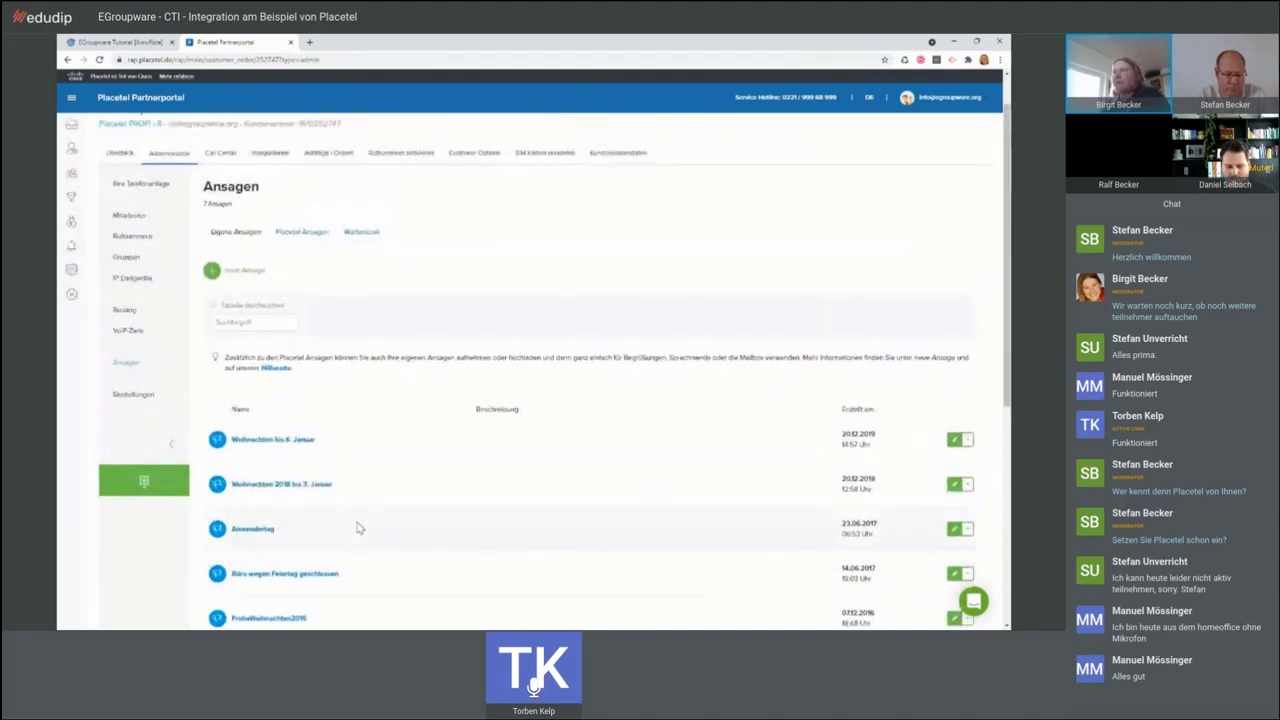
pyautogui.scroll(1, 358, 528)
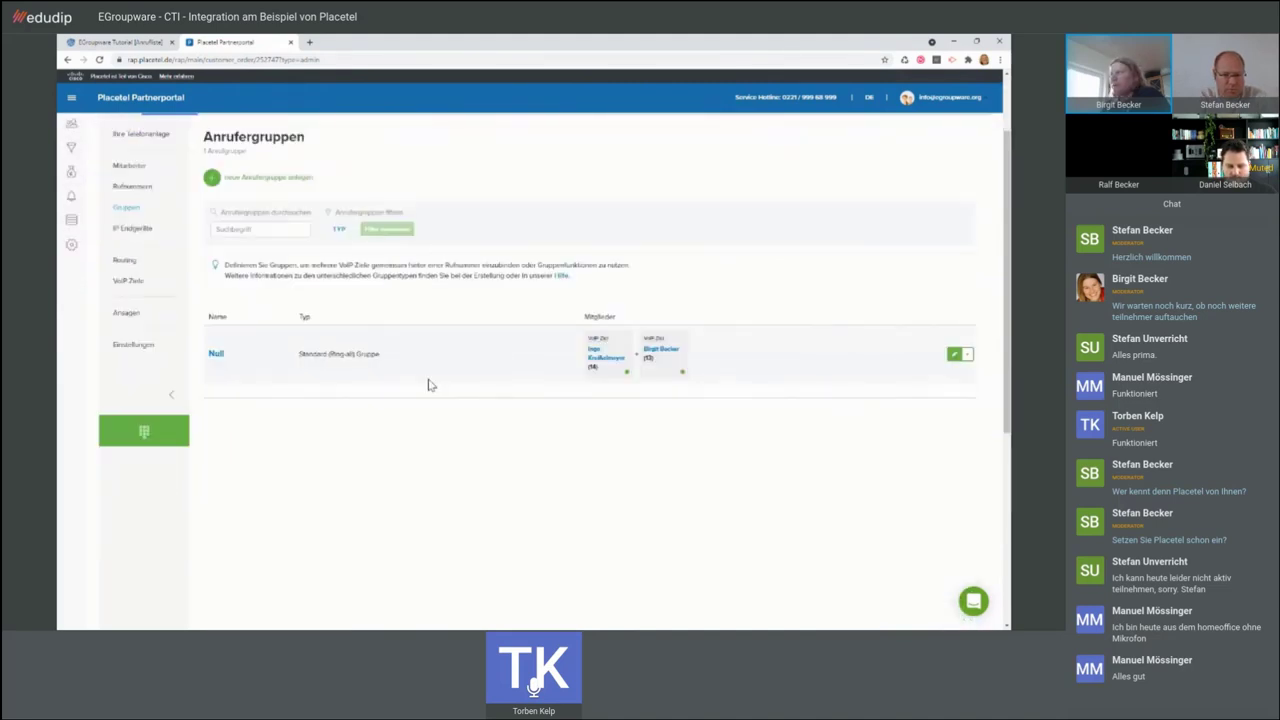
pyautogui.click(953, 356)
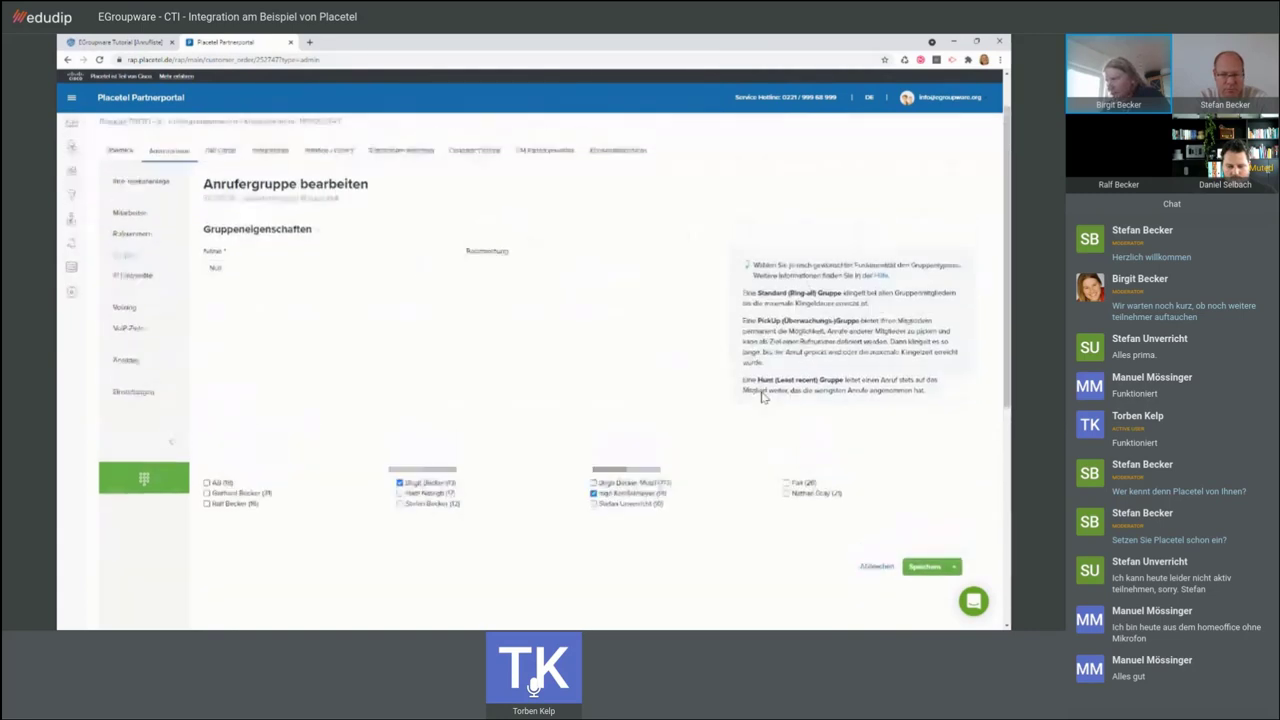
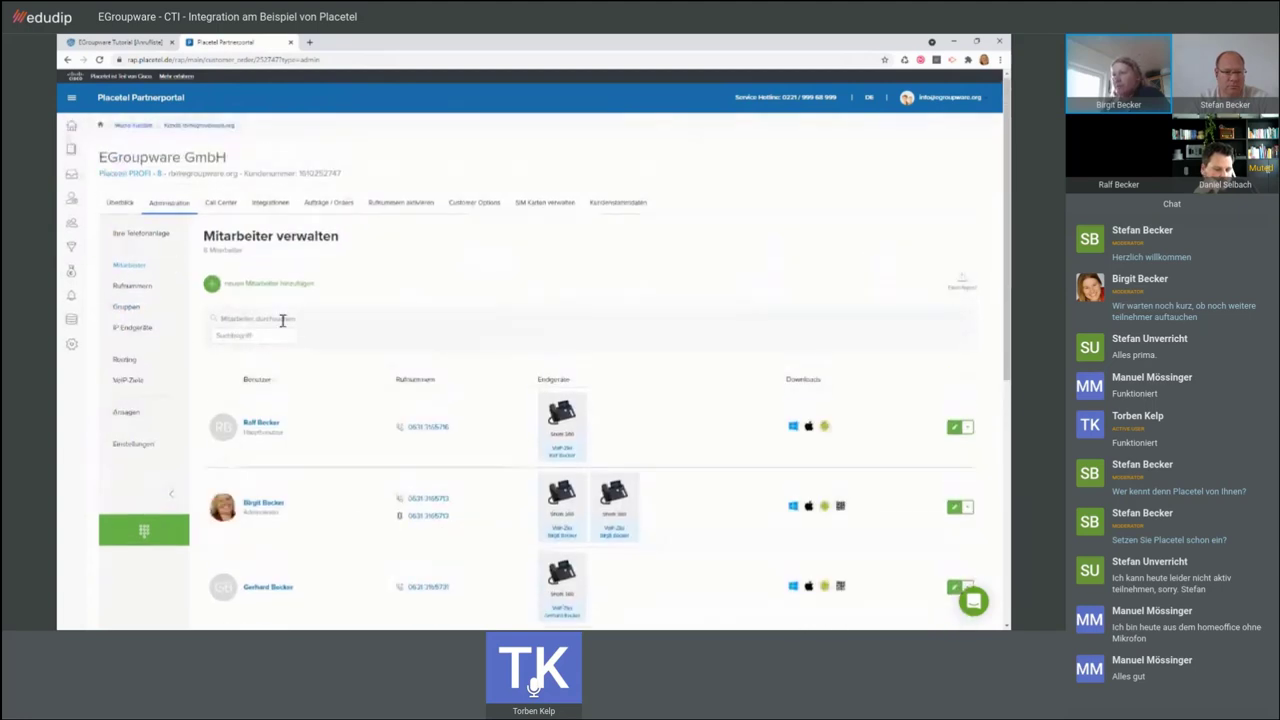
# - Look over the Mitarbeiter list, then switch to the VoIP-Ziele overview
pyautogui.scroll(-8, 346, 328)
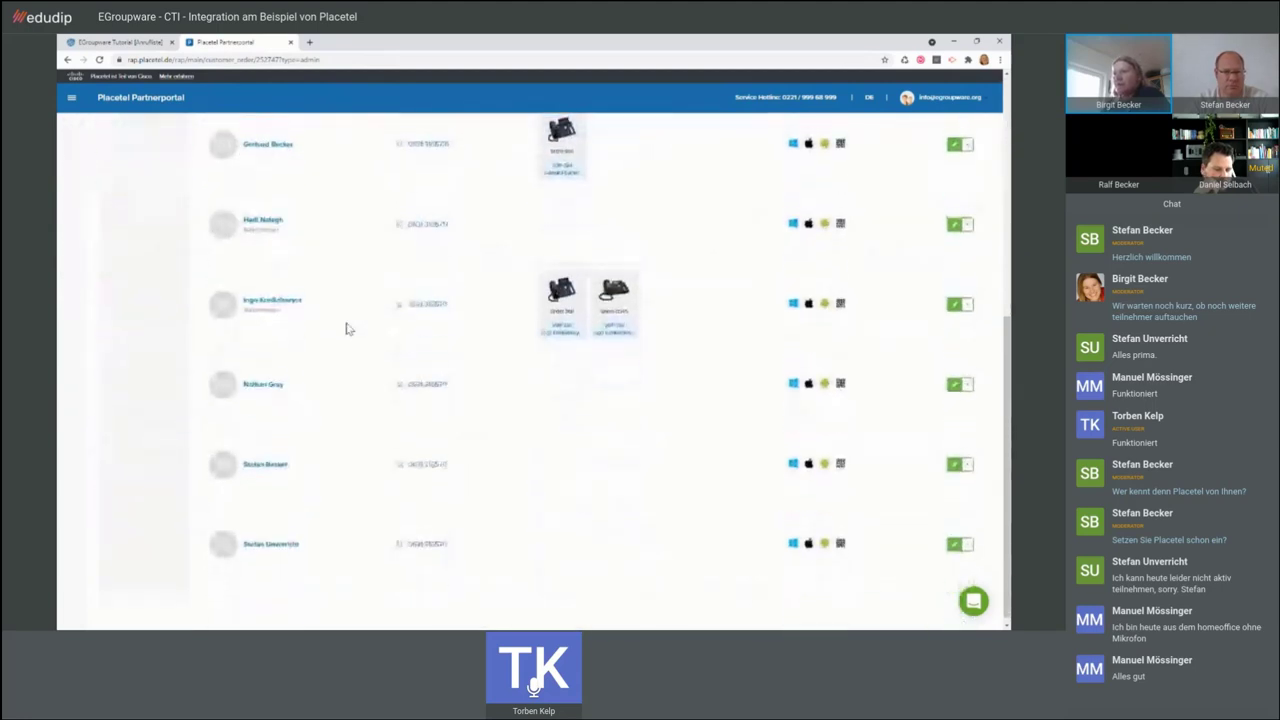
pyautogui.scroll(5, 346, 328)
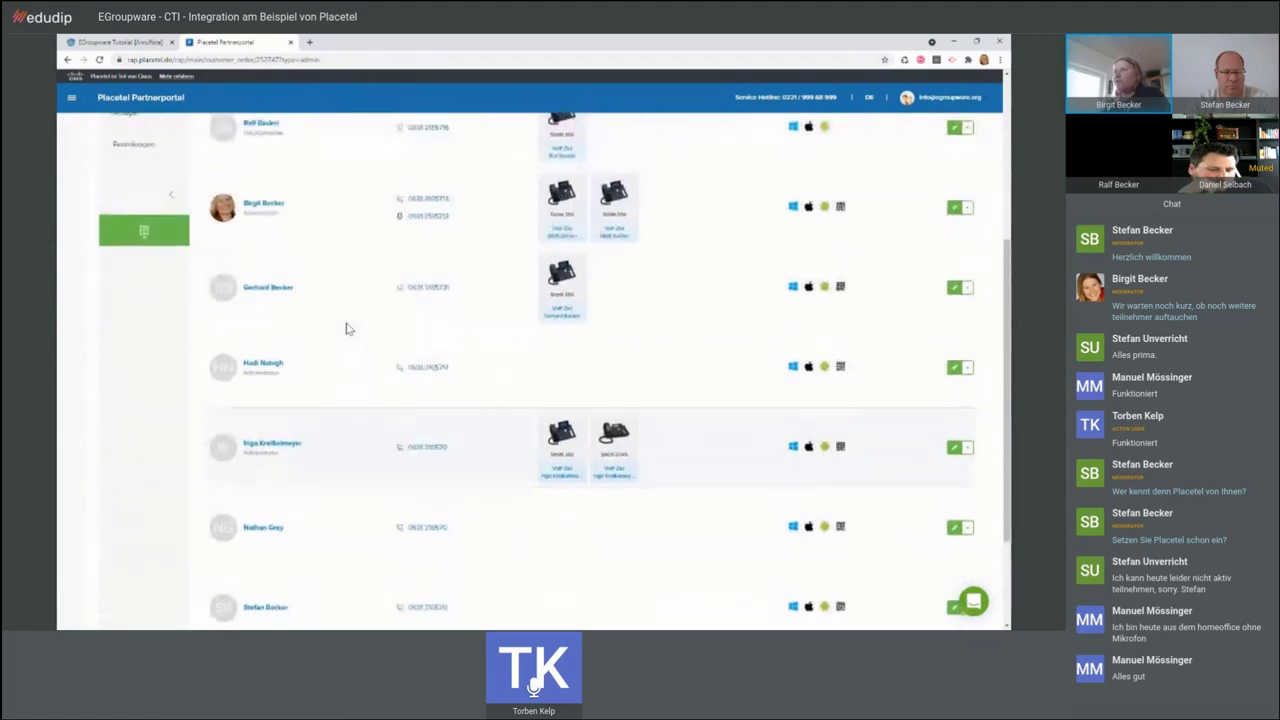
pyautogui.scroll(2, 346, 328)
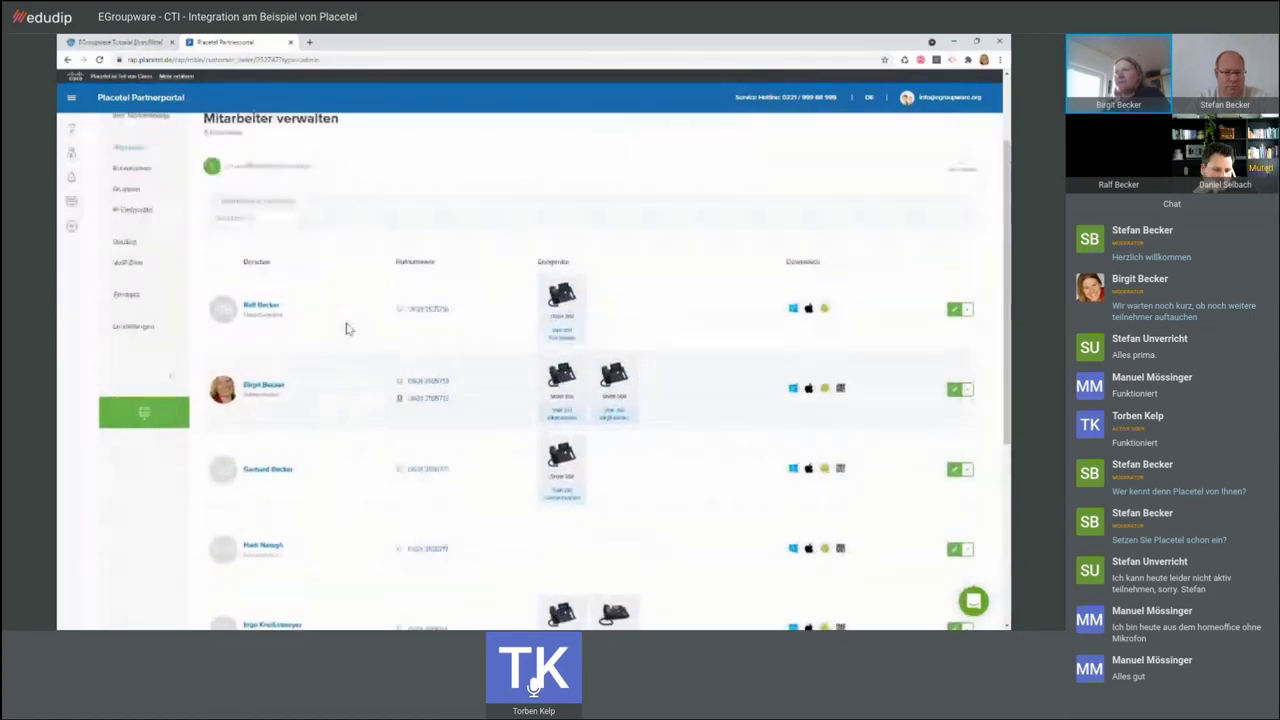
pyautogui.click(129, 287)
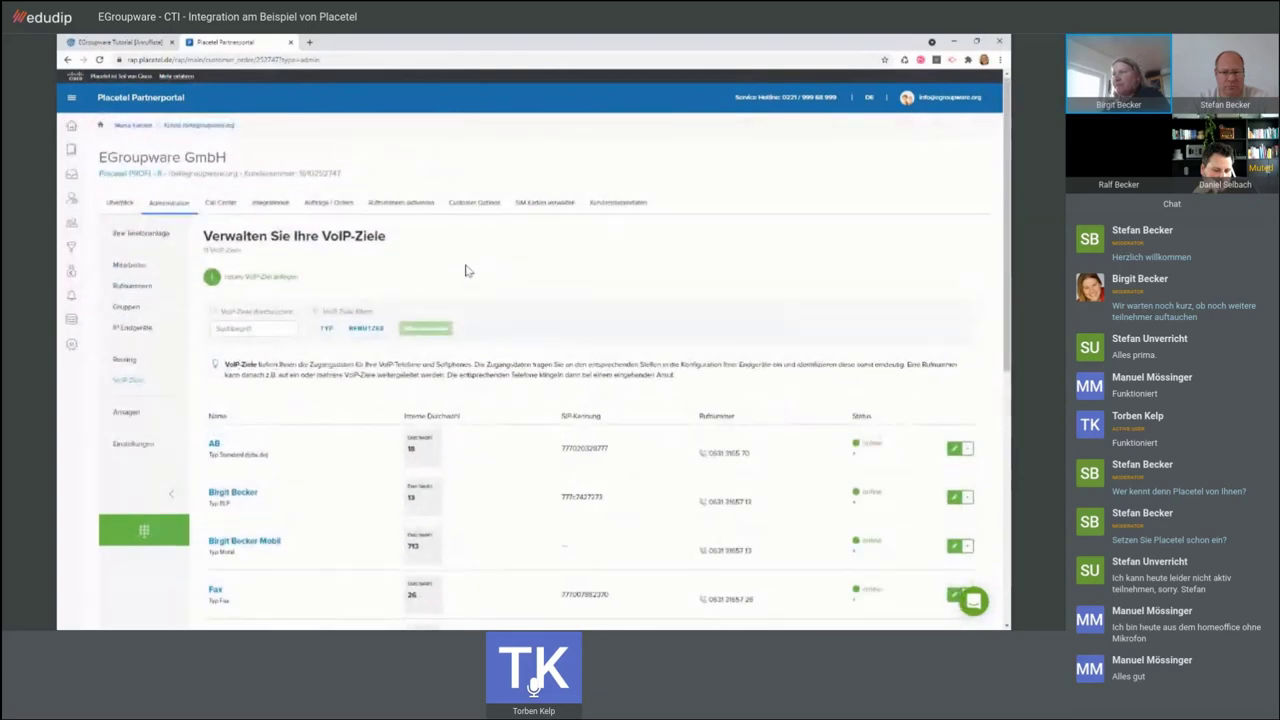
# - Edit the employee's Mobil destination to reach its settings with internal extension 713
pyautogui.scroll(-3, 465, 270)
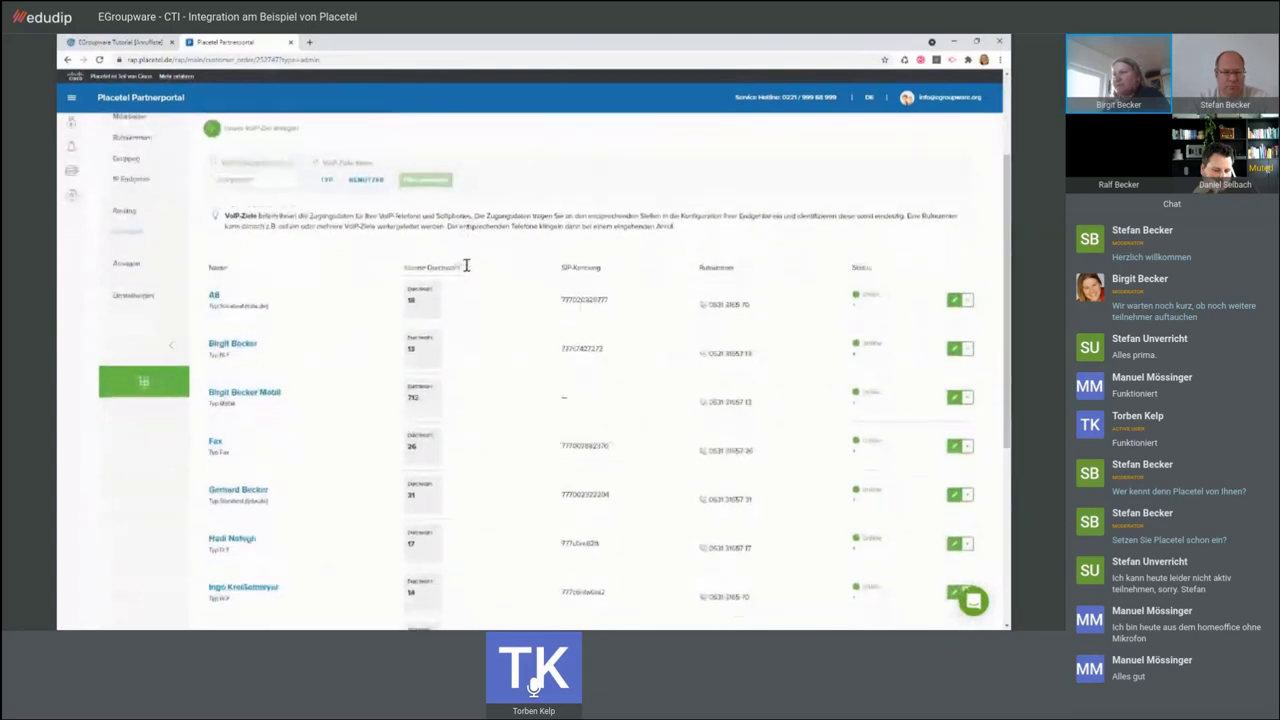
pyautogui.scroll(-1, 314, 330)
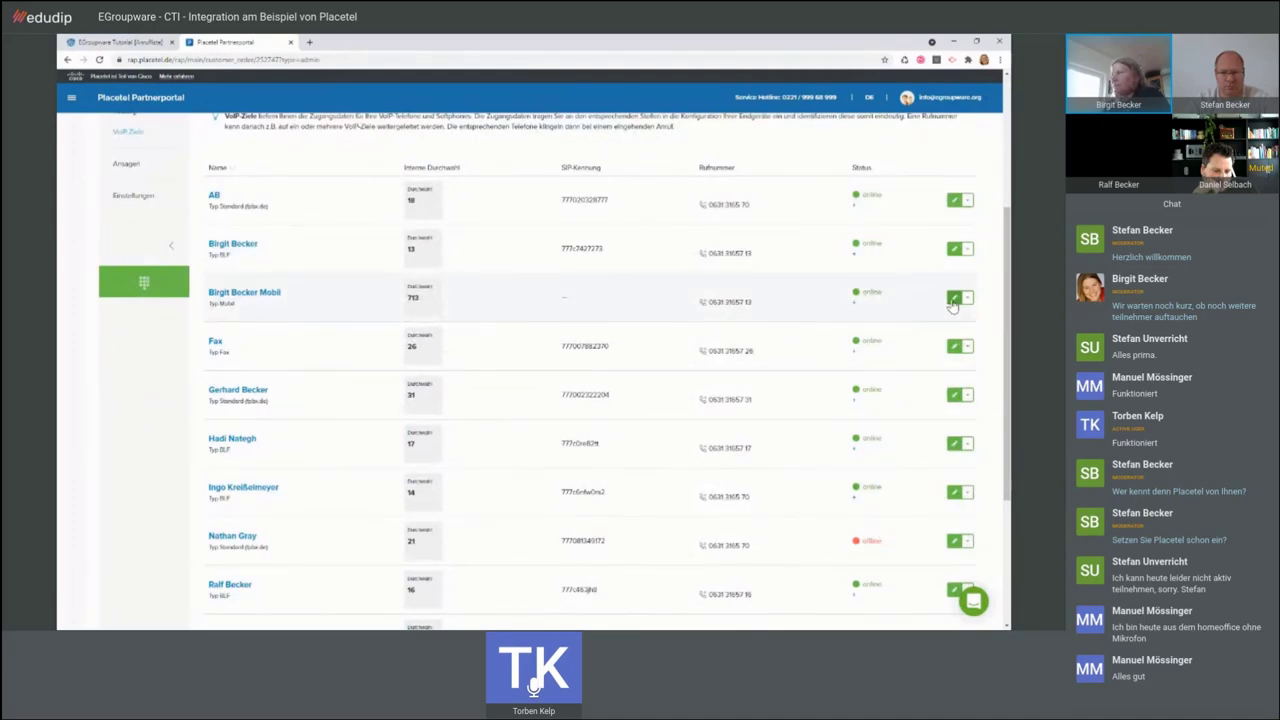
pyautogui.click(953, 303)
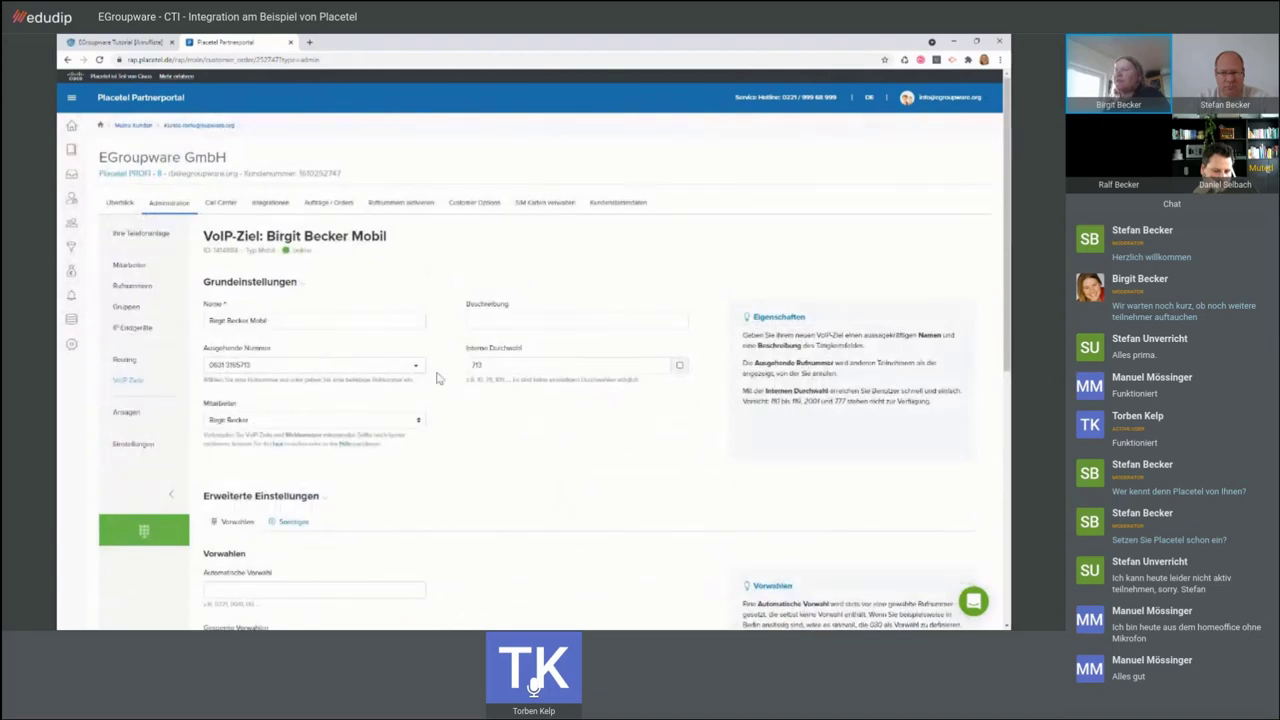
pyautogui.scroll(-2, 435, 376)
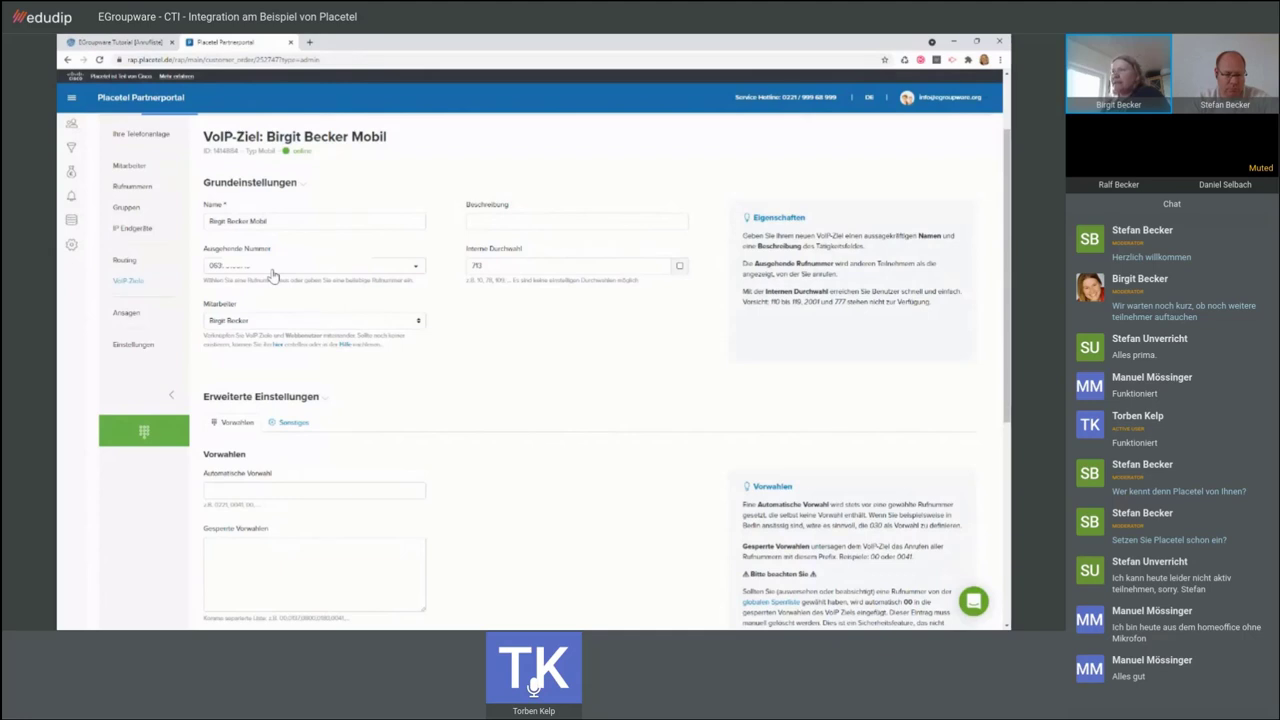
pyautogui.click(272, 272)
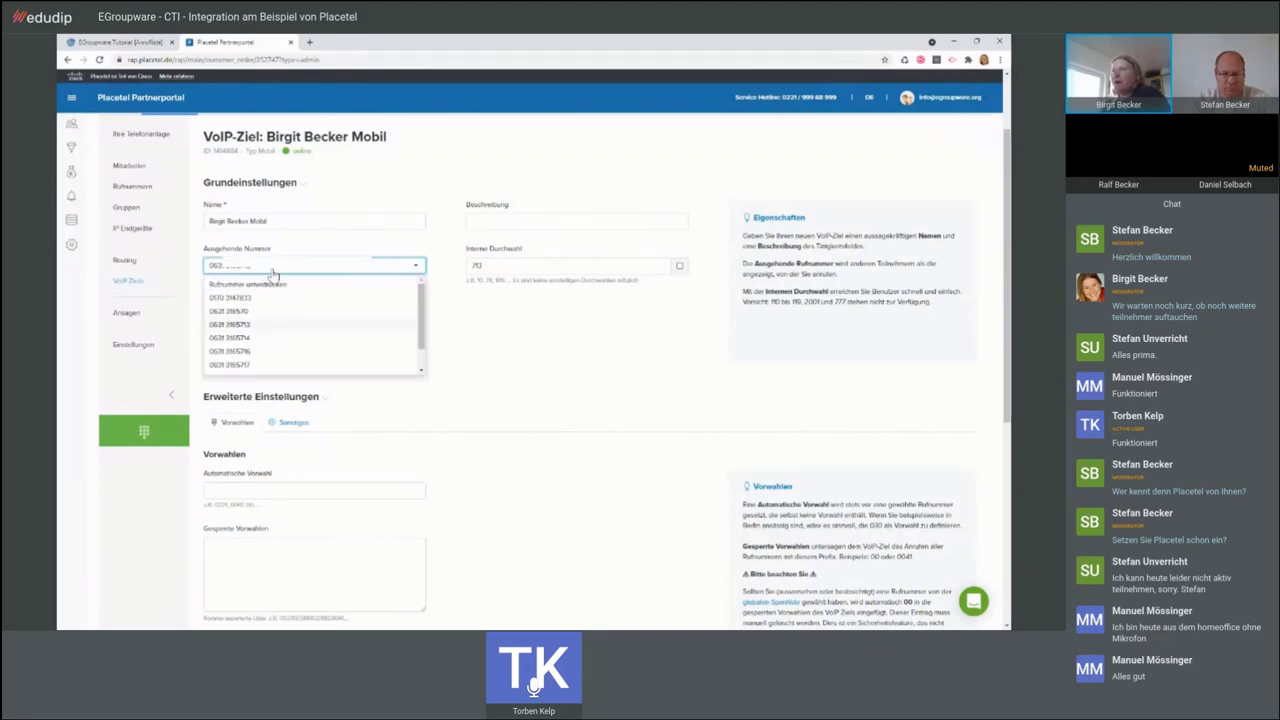
pyautogui.click(296, 249)
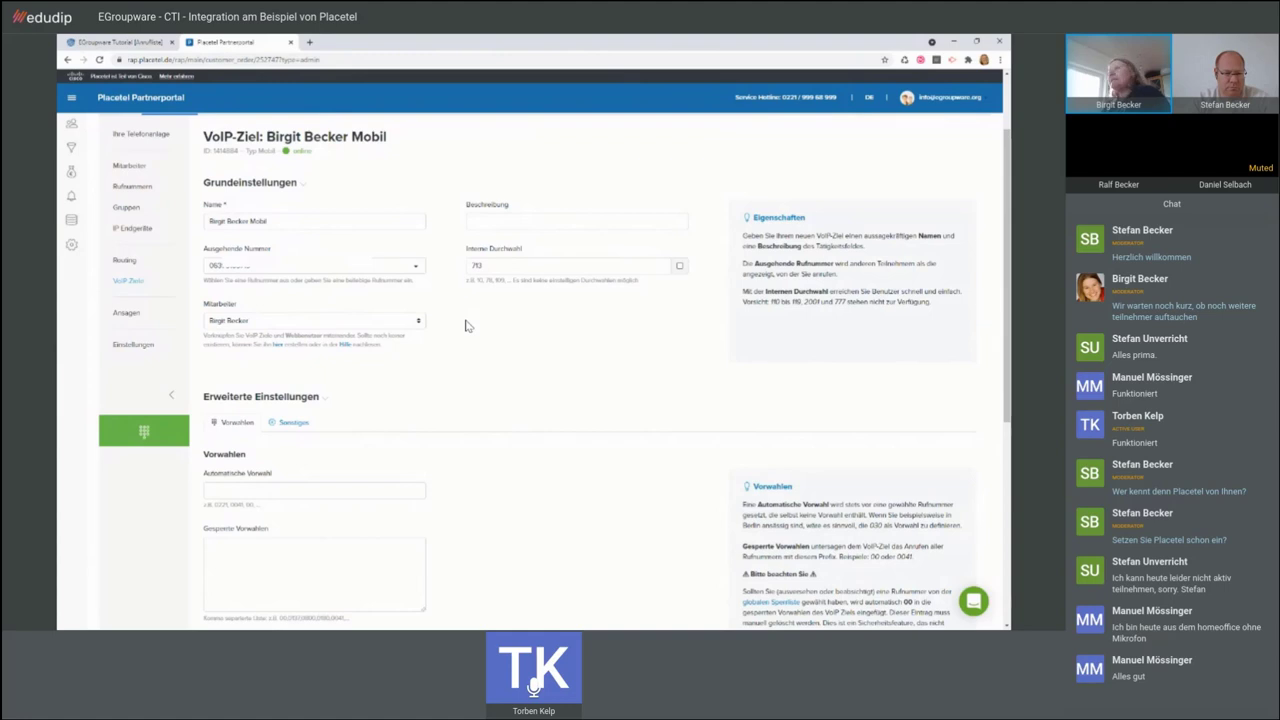
pyautogui.scroll(1, 465, 325)
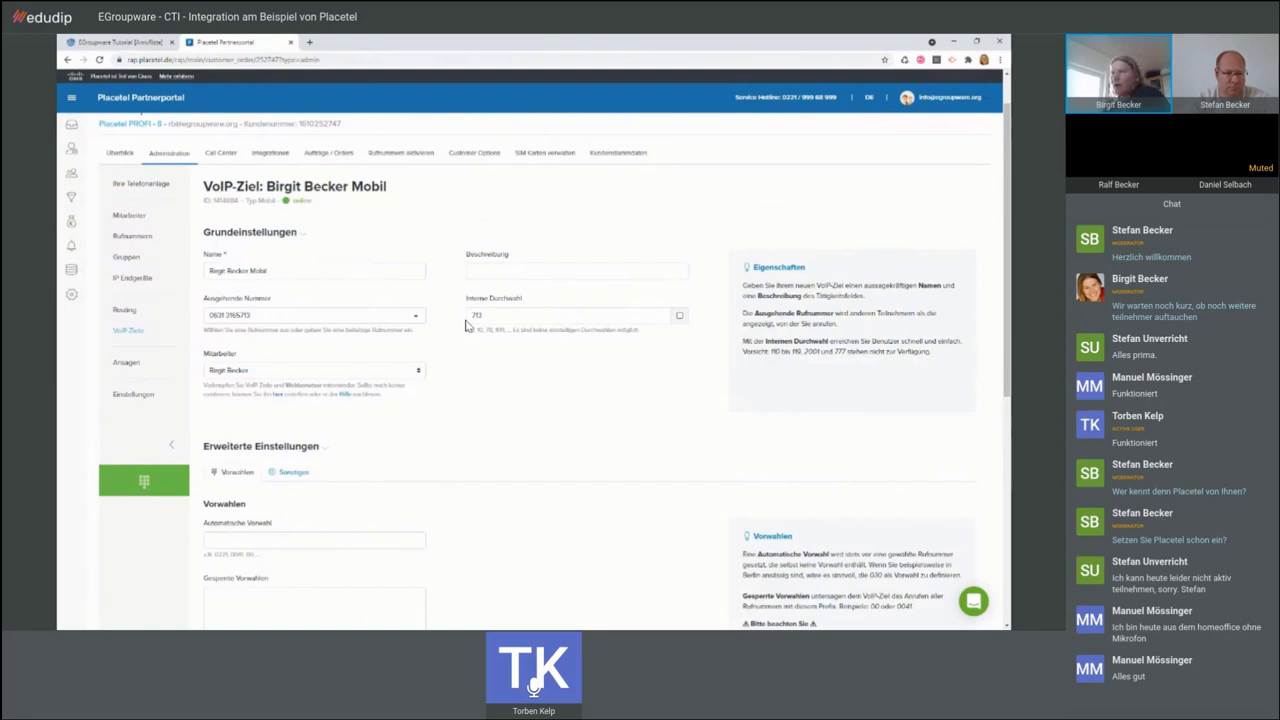
pyautogui.scroll(1, 465, 325)
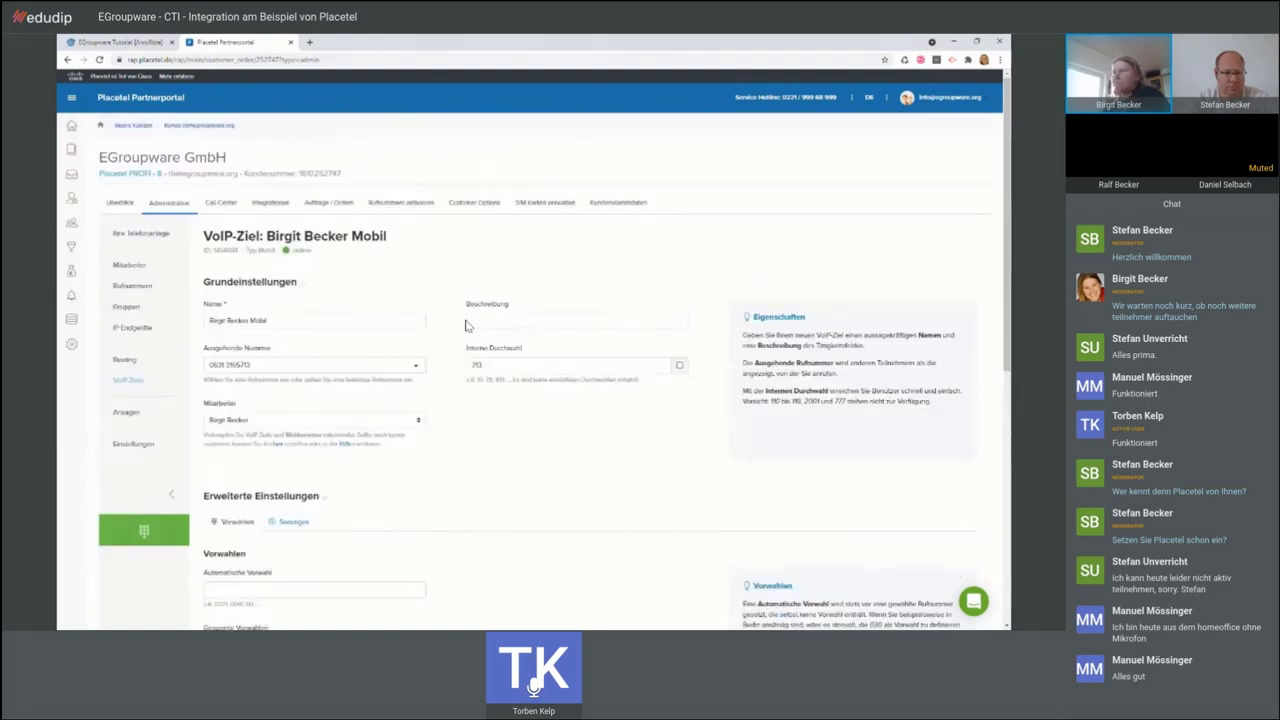